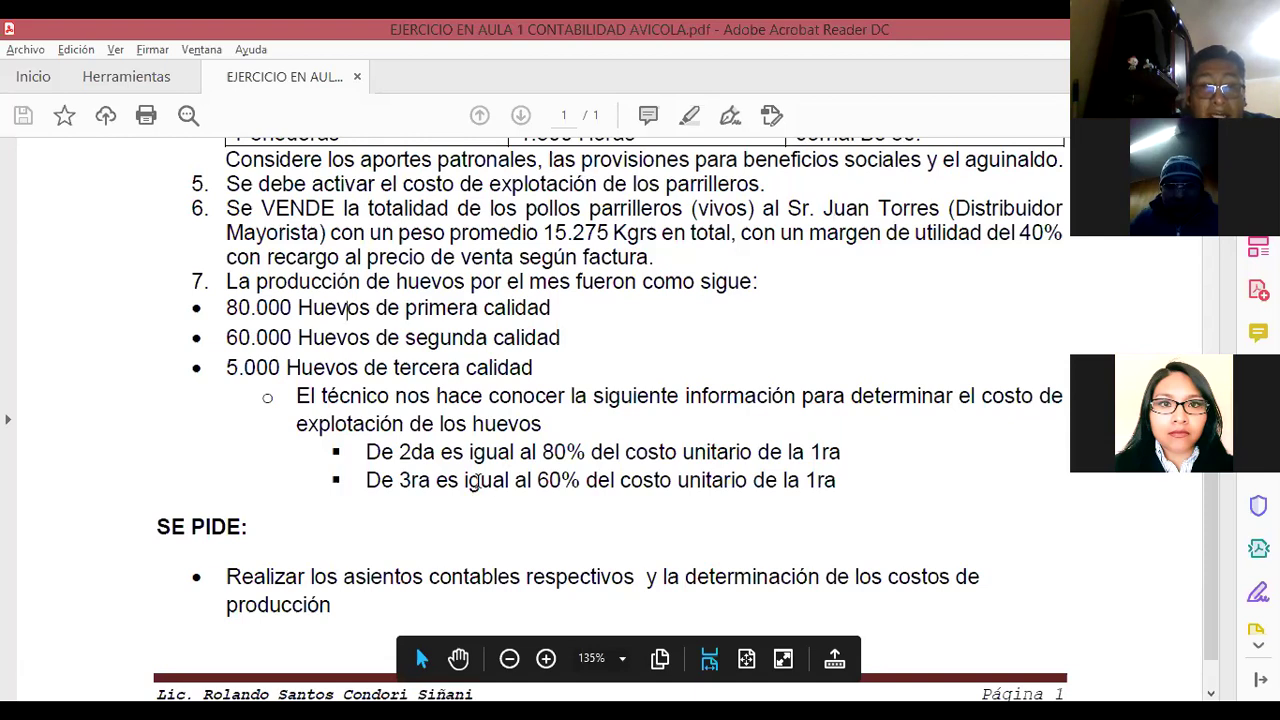
Step: Read the exercise statement, covering the egg production data, the requested tasks, the opening balances and the first transactions
scroll(390, 516, down, 1)
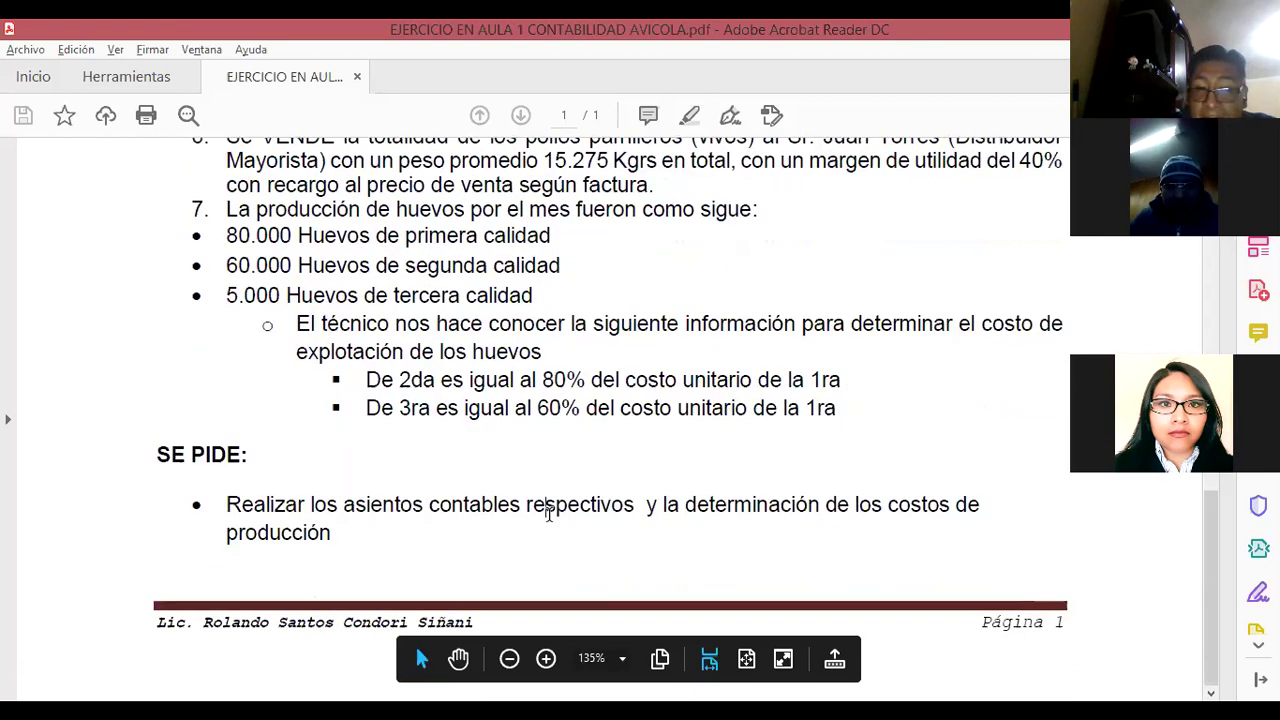
click(951, 522)
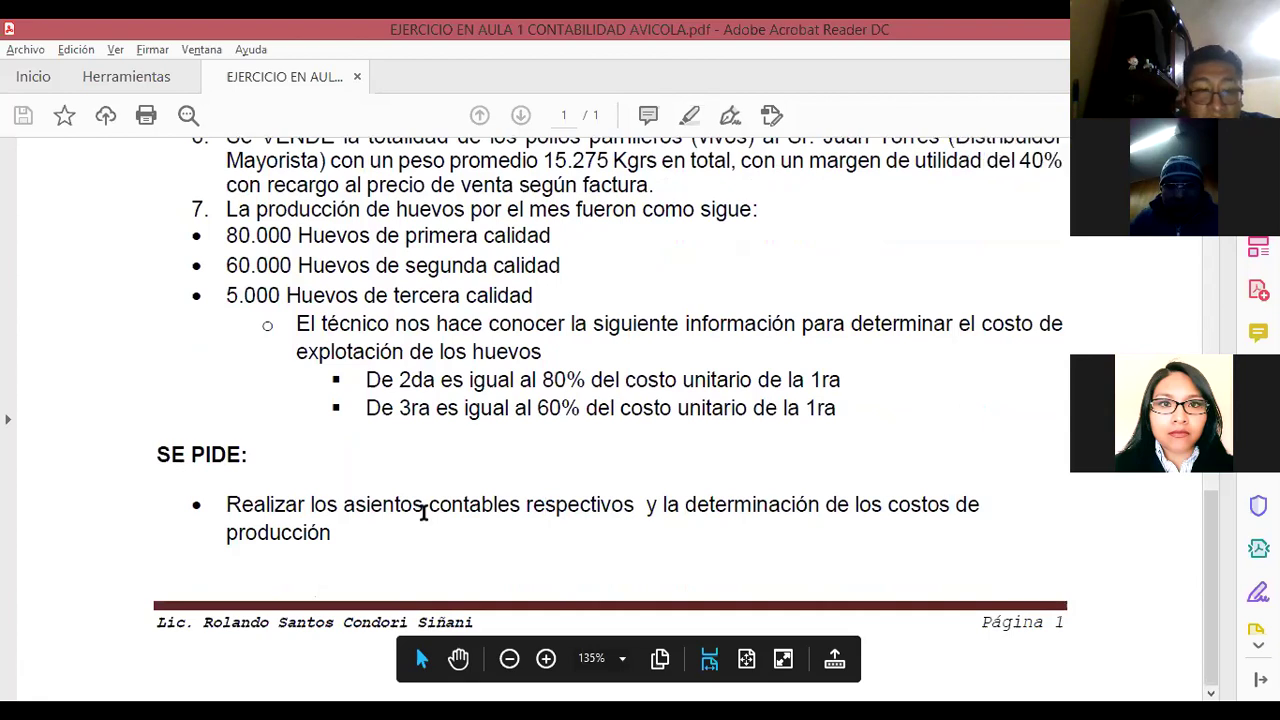
key(Home)
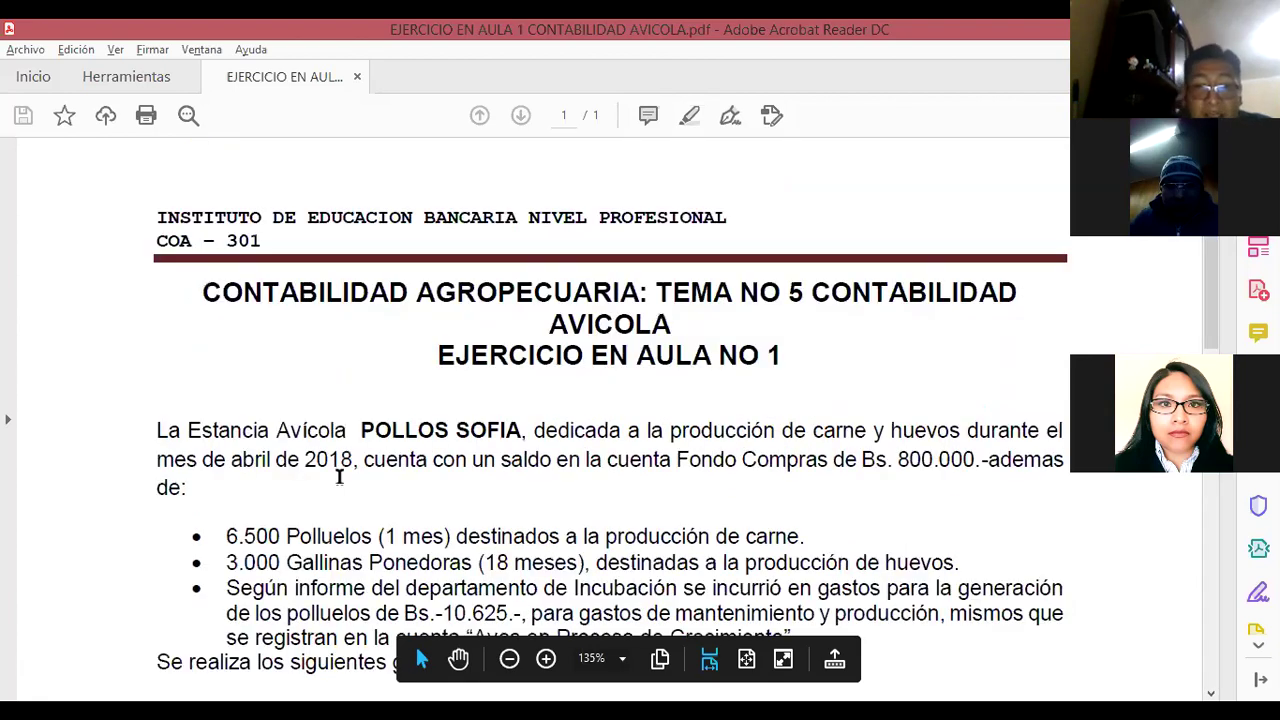
scroll(337, 472, down, 3)
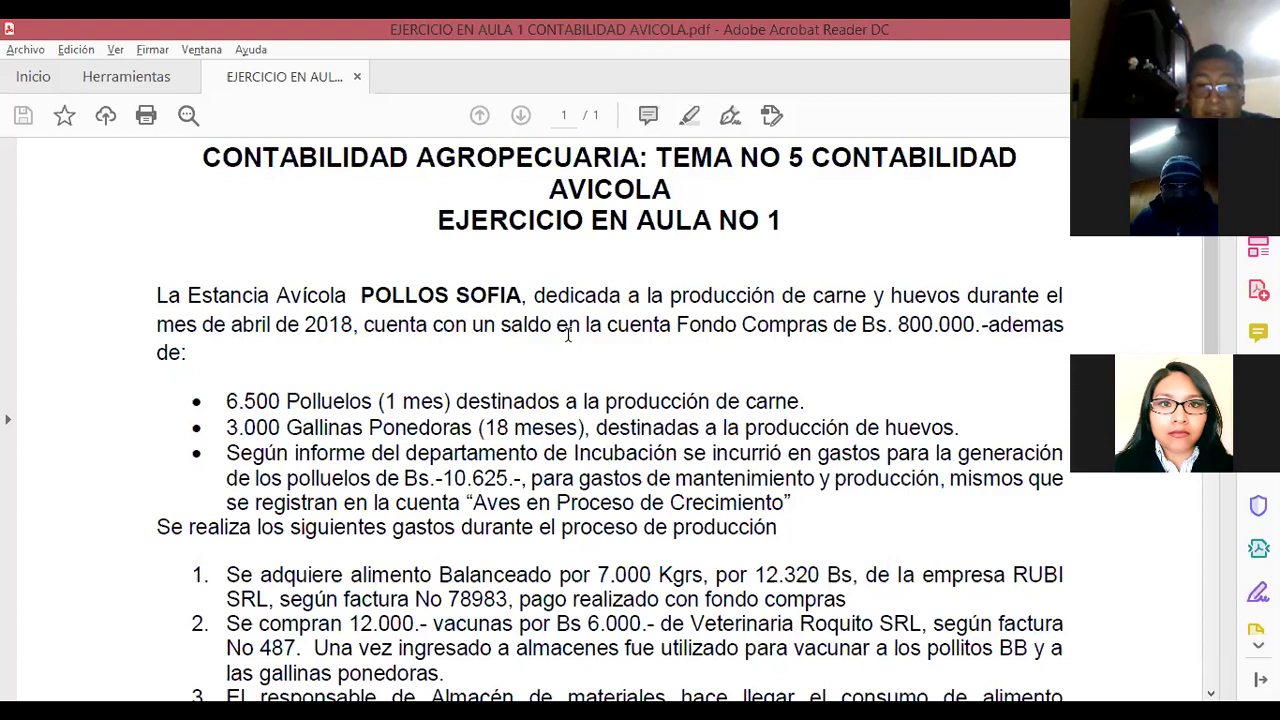
scroll(567, 334, down, 1)
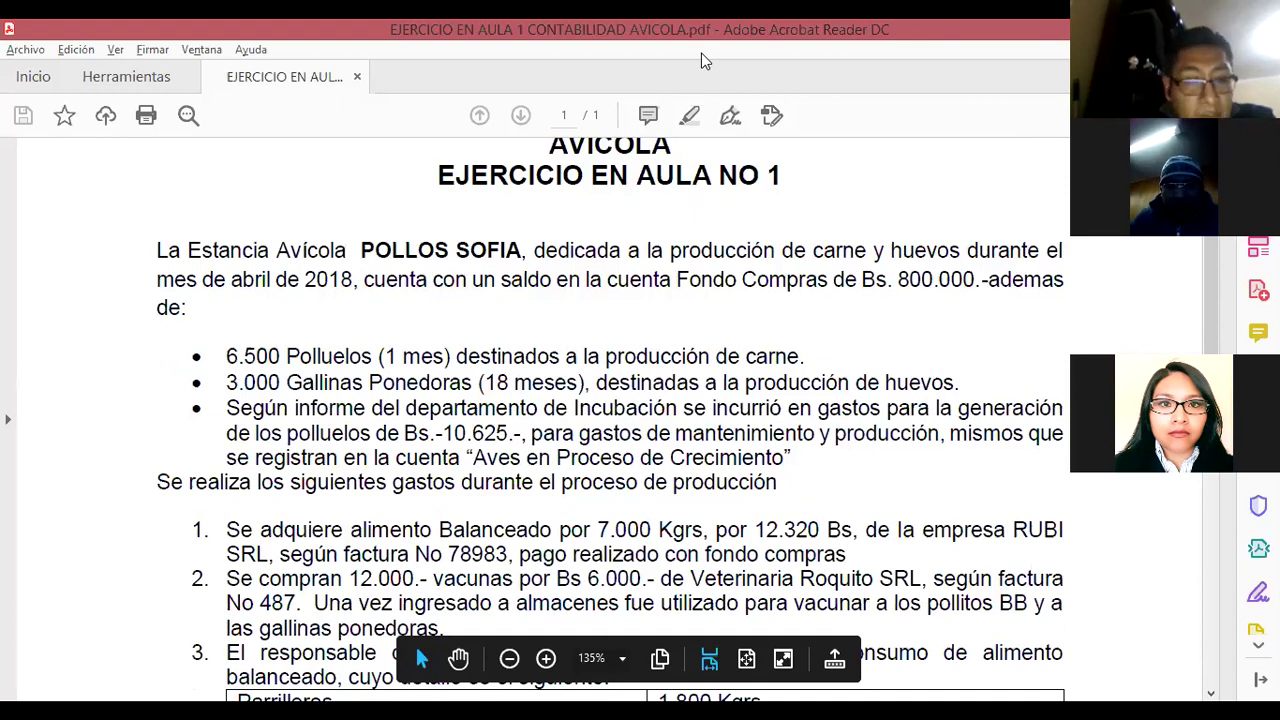
Step: Switch to the exercise's Excel workbook and look over the first journal entries on the asientos sheet
key(alt+Tab)
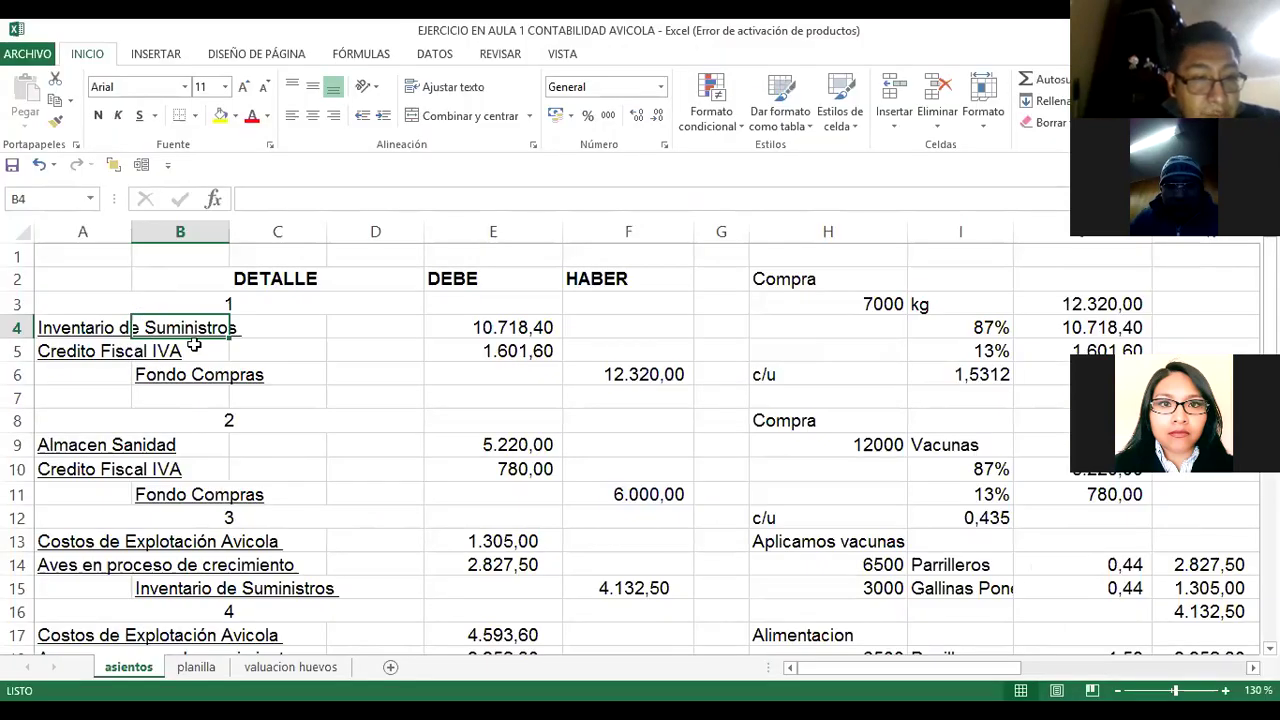
ctrl+scroll(191, 344, up, 2)
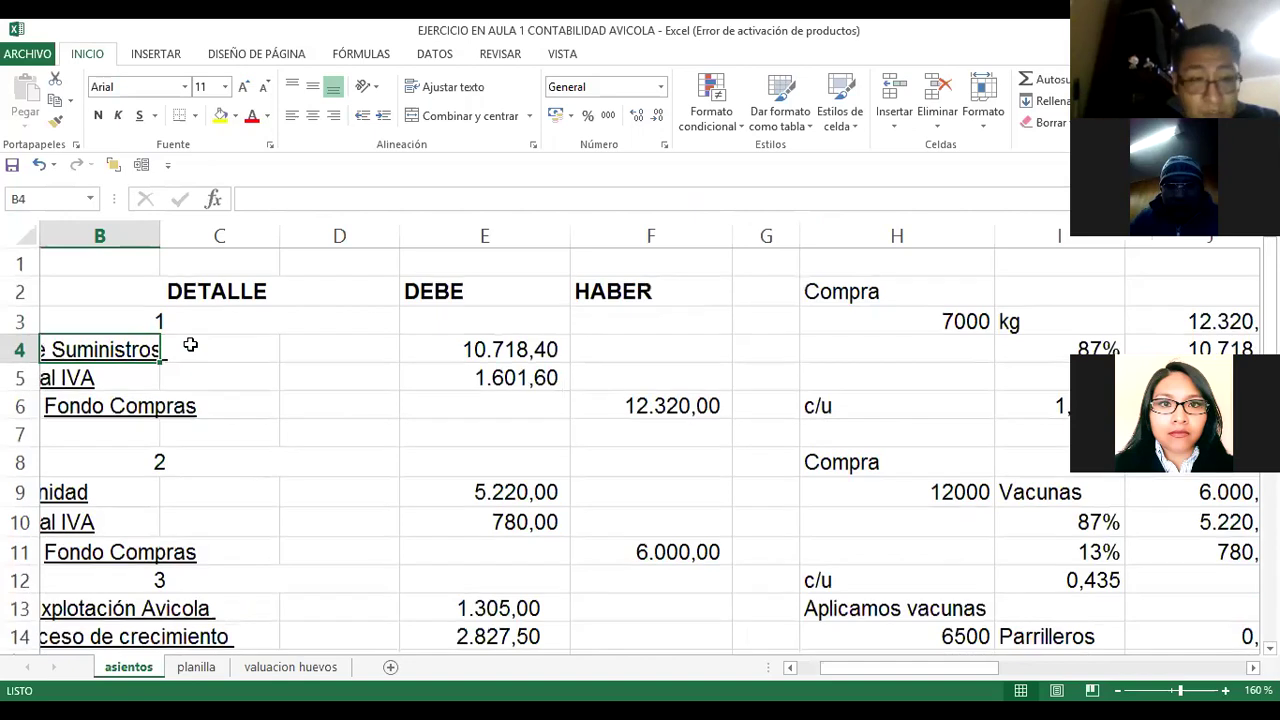
key(Left)
key(ctrl+Right)
key(ctrl+Right)
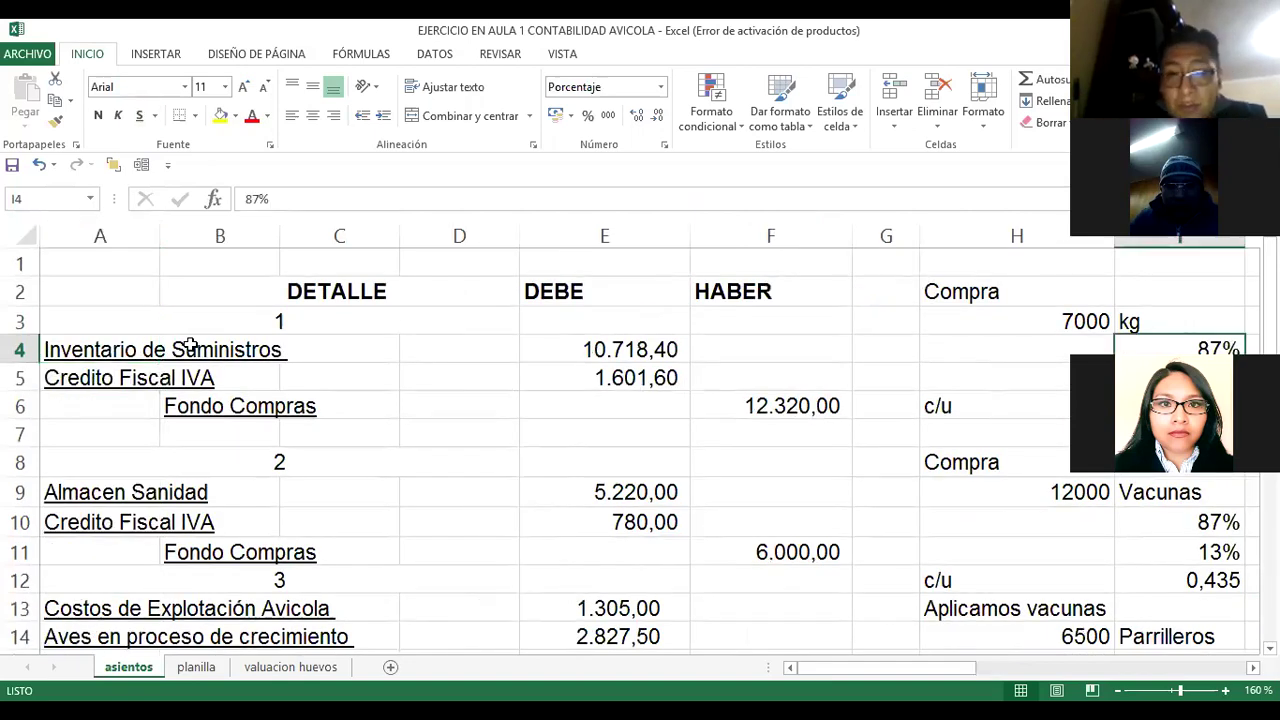
key(Left)
click(190, 344)
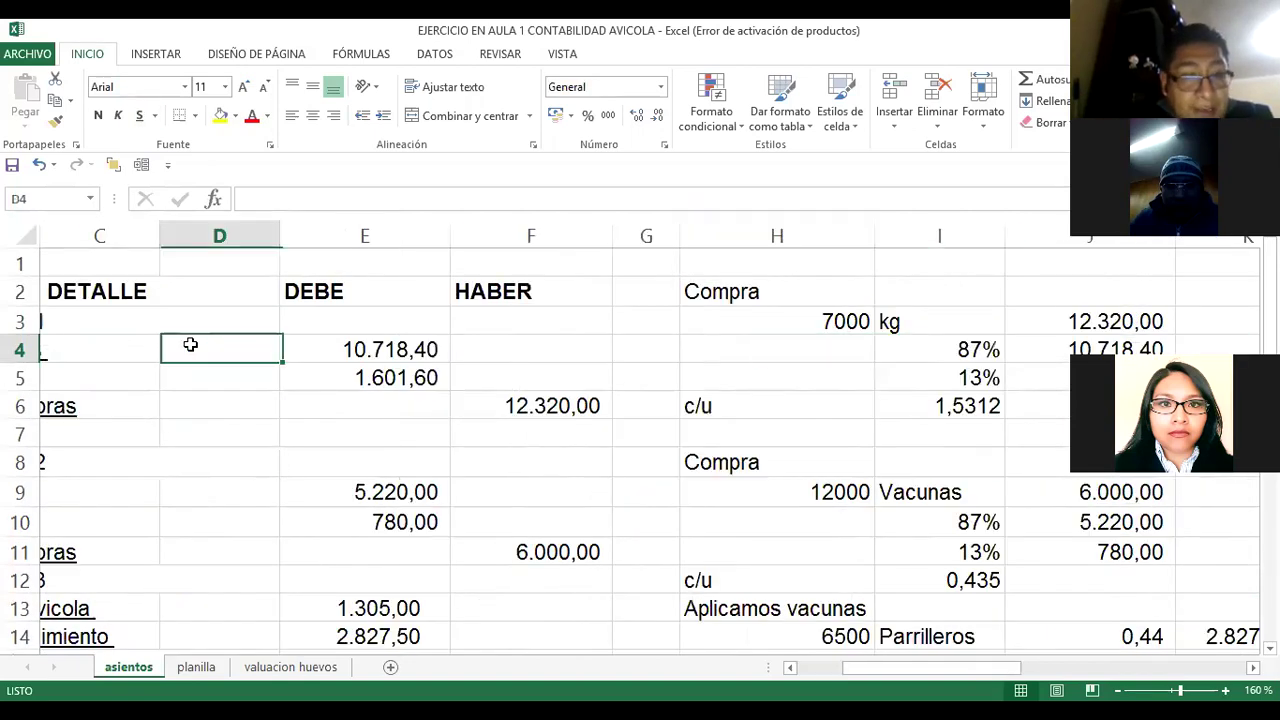
key(Up)
key(Up)
key(Up)
key(Right)
key(Right)
key(Right)
key(Right)
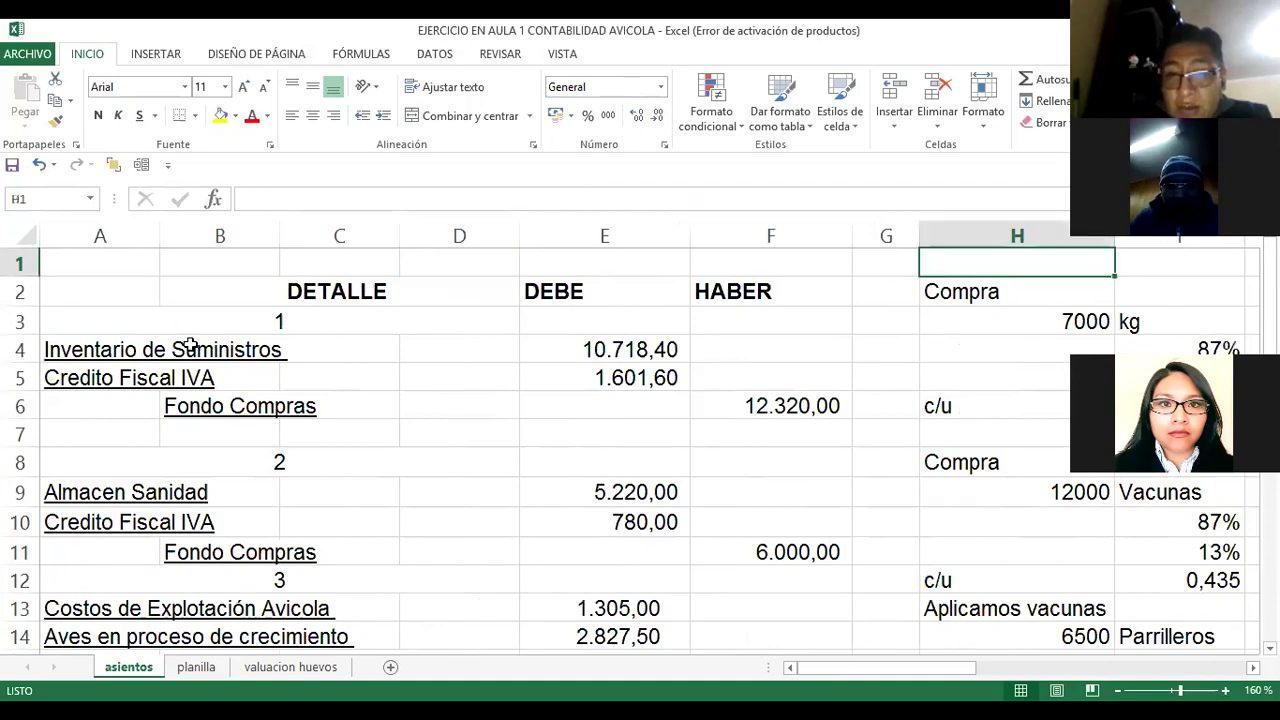
key(Right)
key(Right)
key(ctrl+Home)
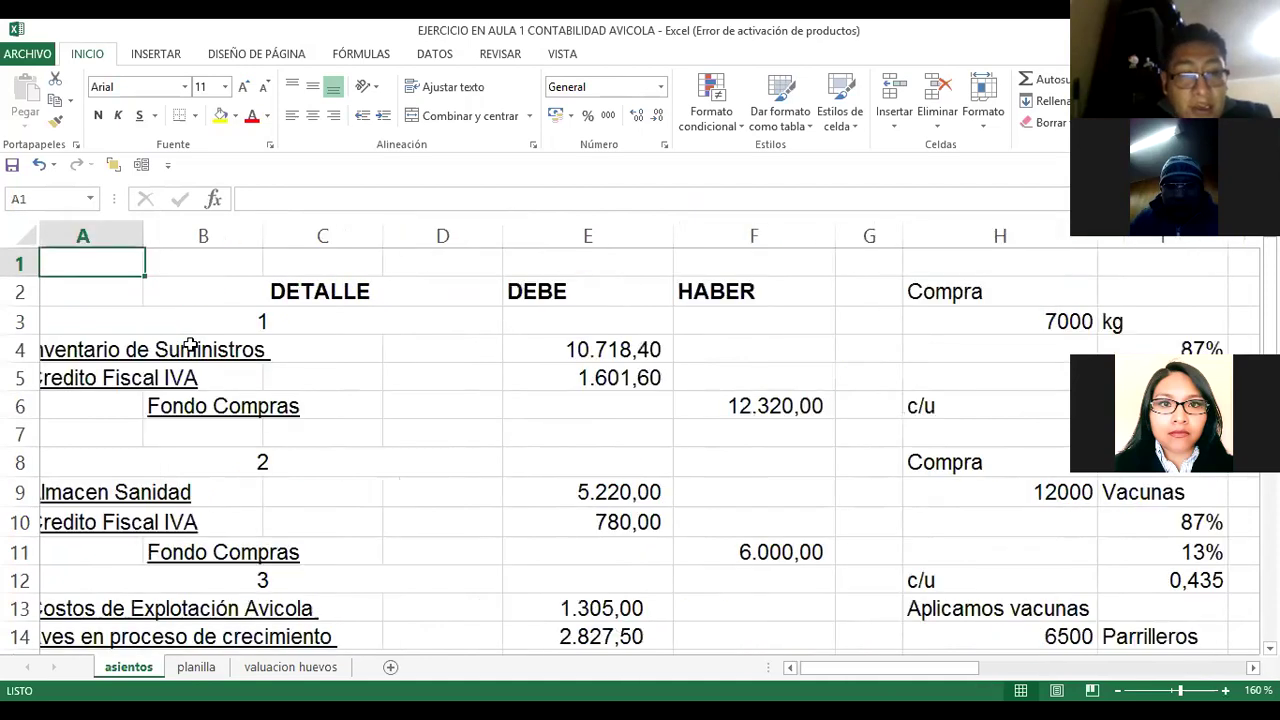
Step: Look over the columns beside the journal and locate the 7000 kg purchase calculation
key(Right)
key(Right)
key(Right)
key(Right)
key(Right)
key(Right)
key(Right)
key(Right)
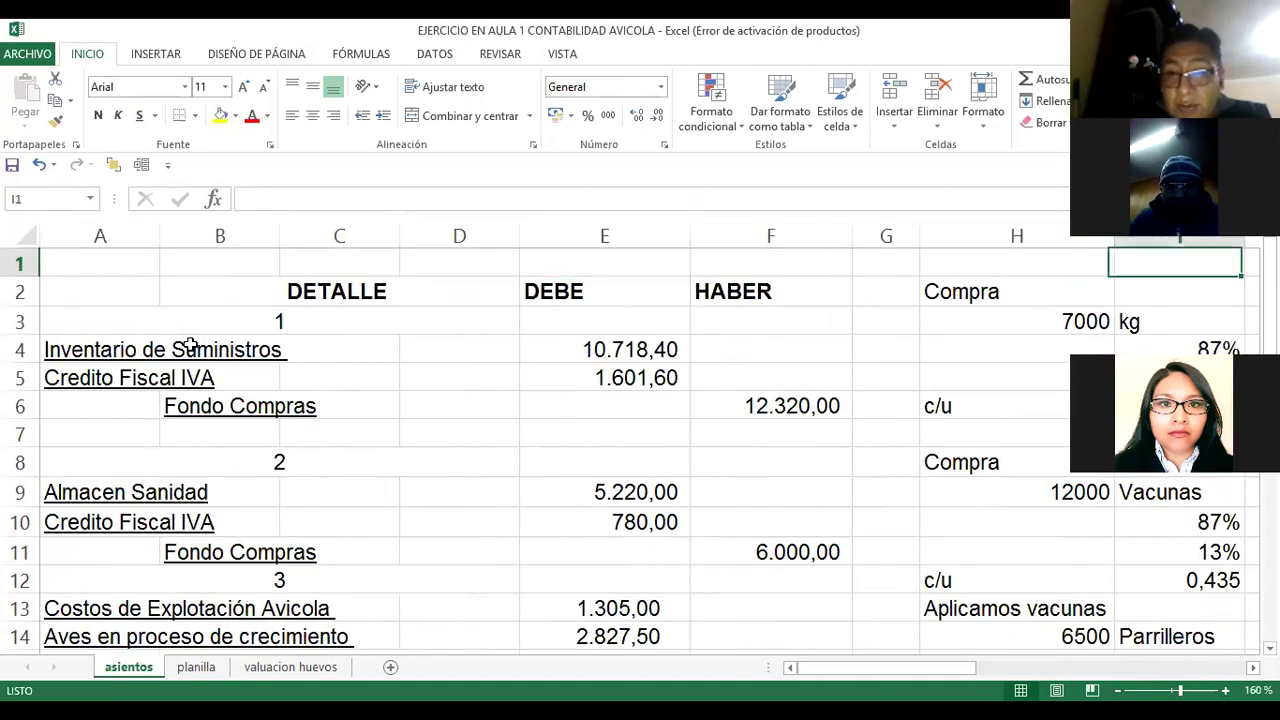
key(Right)
key(Right)
key(Right)
key(Down)
key(Down)
key(Left)
key(Left)
key(Left)
key(Left)
key(Left)
key(Right)
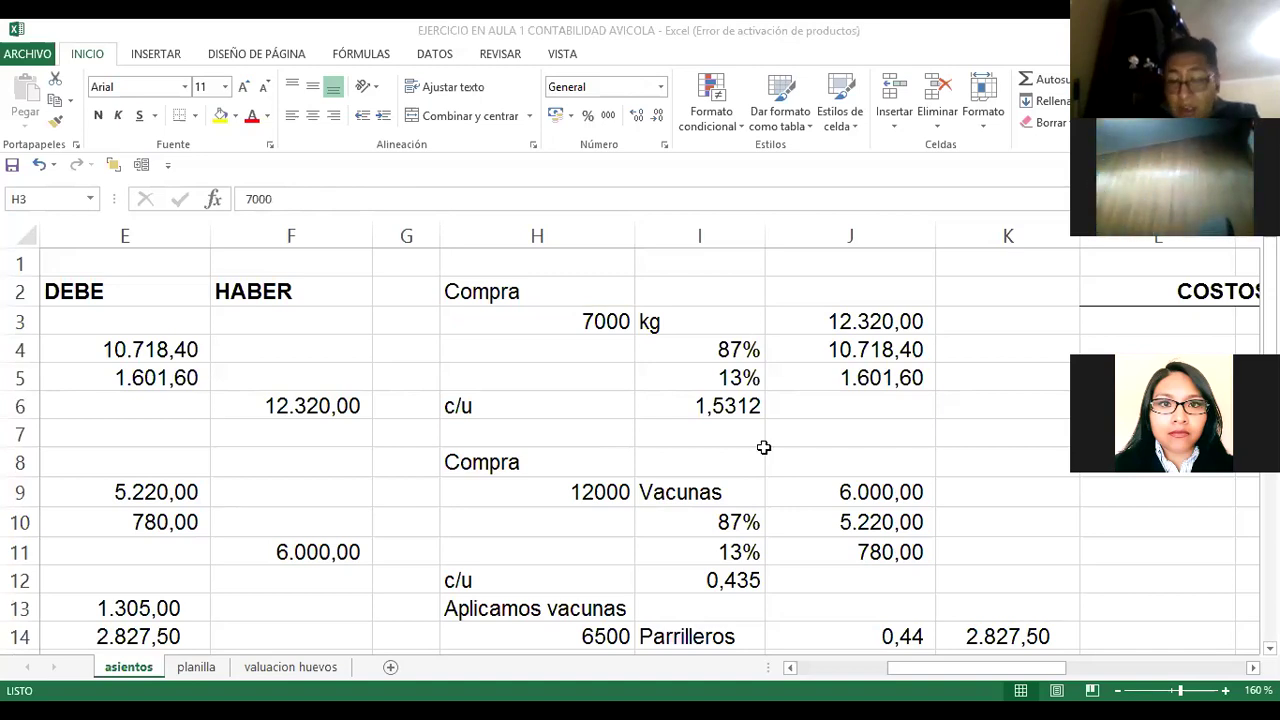
Step: Fill the AVE EN PROCESO DE CRECIMIENTO and COSTOS DE EXPLOTACIÓN AVICOLA ledger headings with yellow
key(Up)
key(Up)
key(Right)
key(Right)
key(Right)
key(Right)
key(Right)
key(Right)
key(Right)
key(Right)
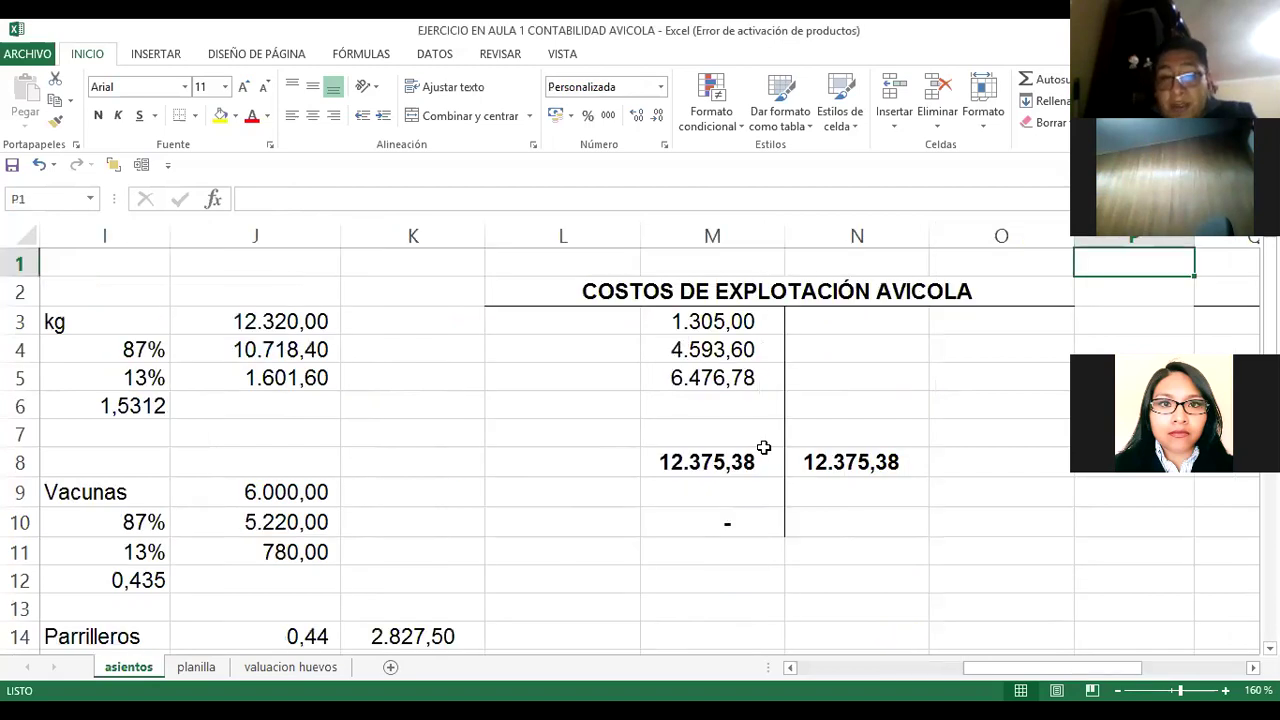
key(Right)
key(Right)
key(Right)
key(Right)
key(Right)
key(Down)
key(Left)
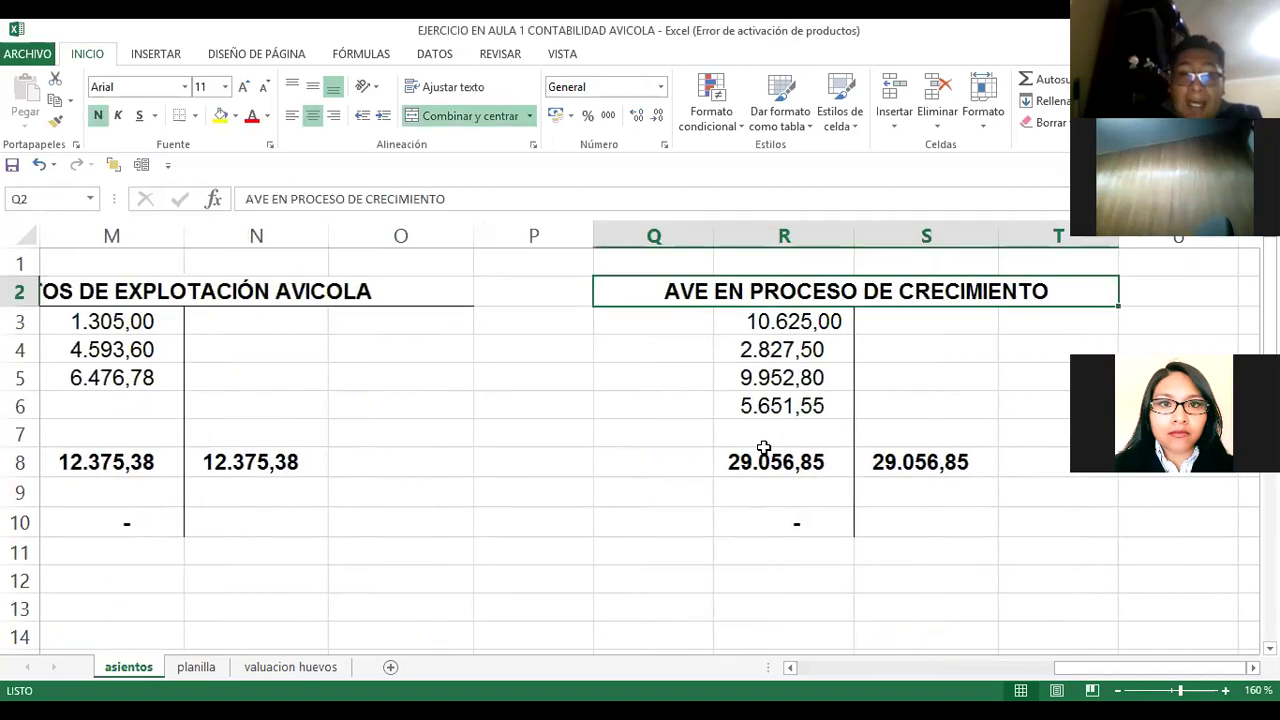
click(219, 112)
key(Left)
key(Left)
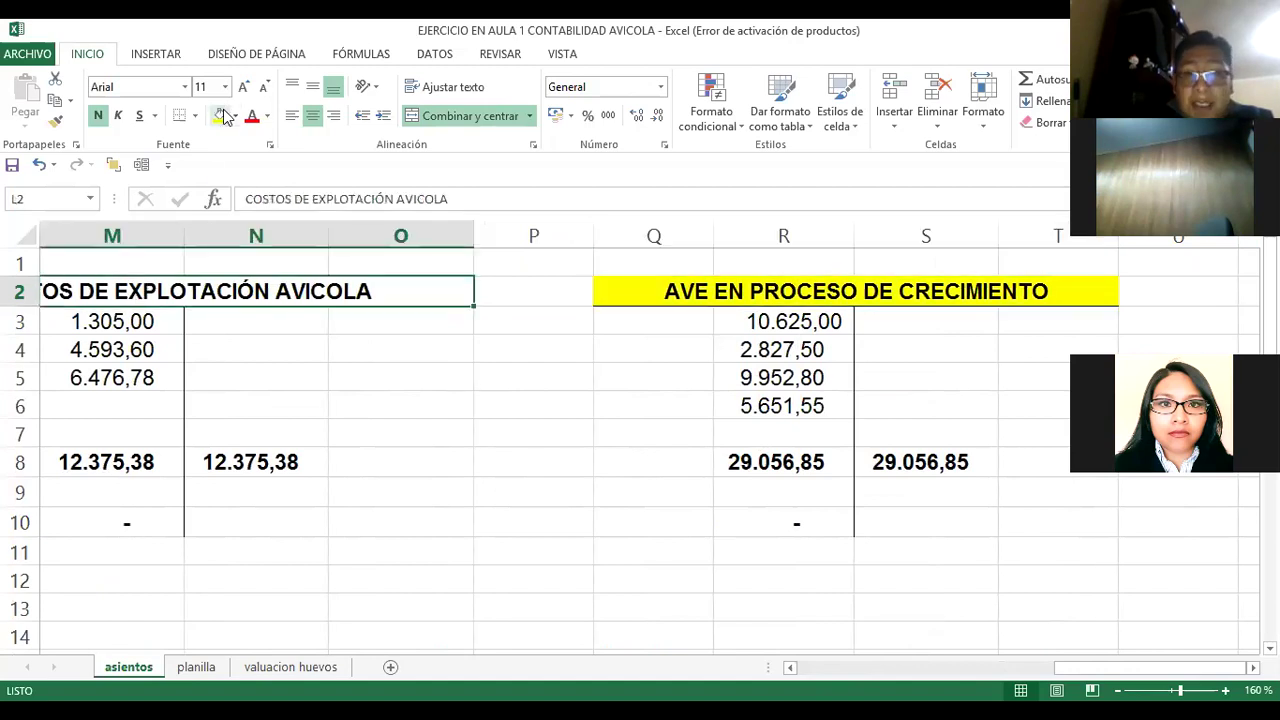
click(219, 114)
Step: Highlight the 10.625,00 opening amount under AVE EN PROCESO DE CRECIMIENTO in yellow
click(690, 318)
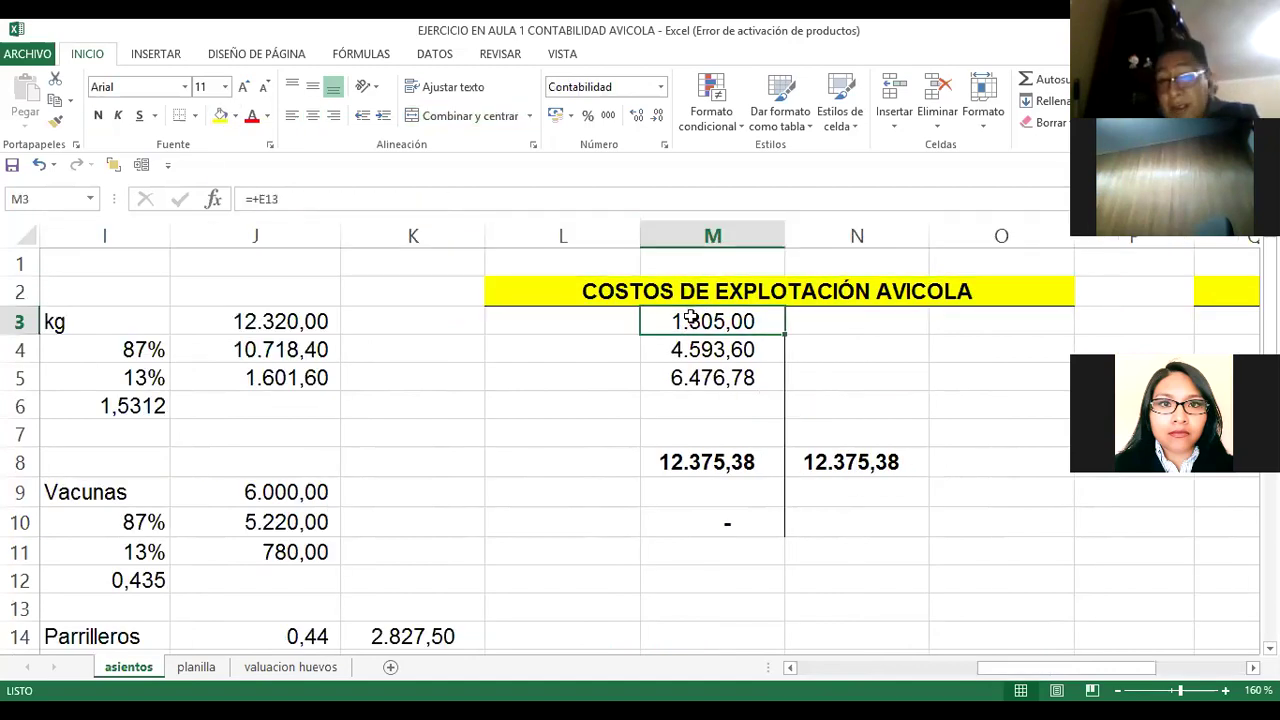
key(Right)
key(Right)
key(Right)
key(Right)
key(Right)
key(Right)
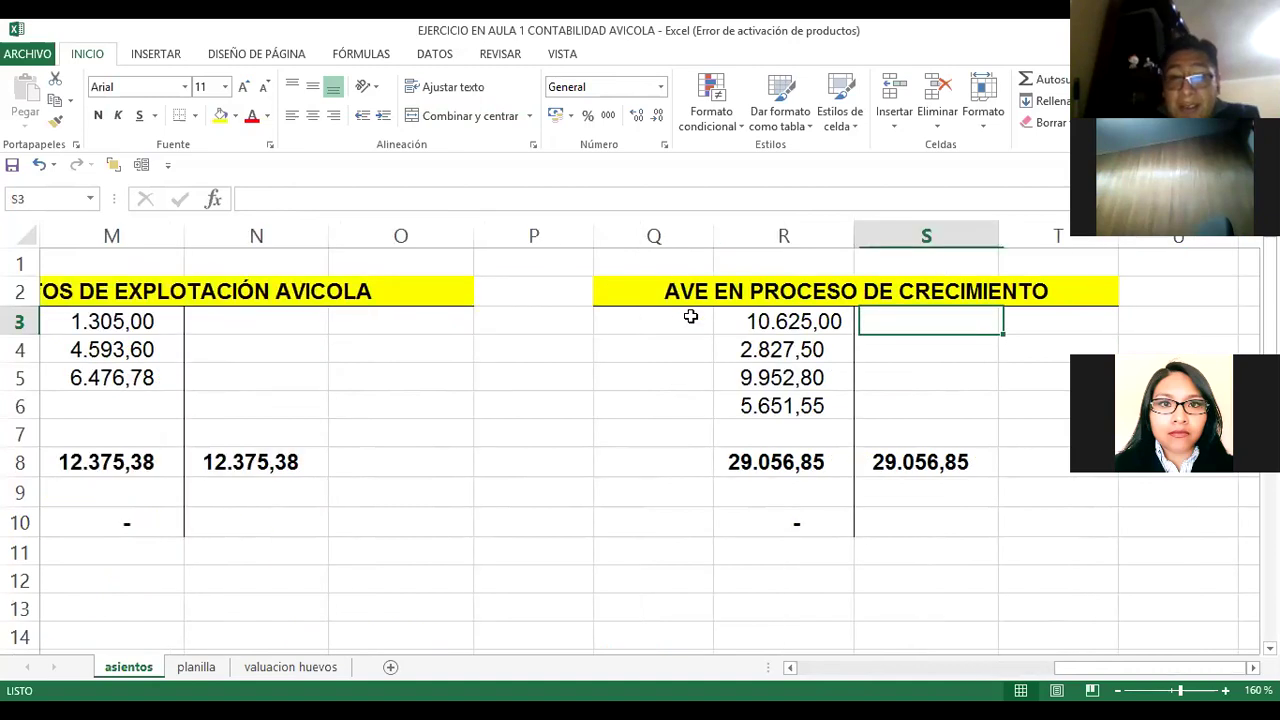
key(Up)
key(Left)
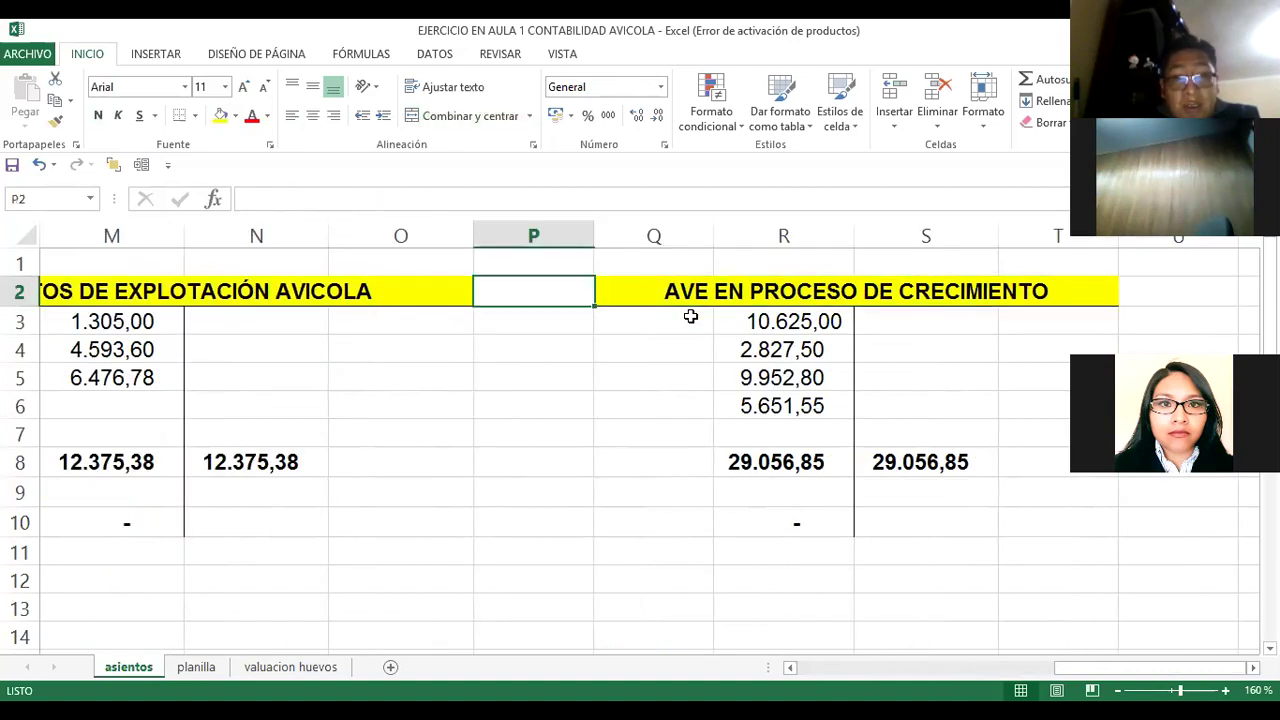
key(Left)
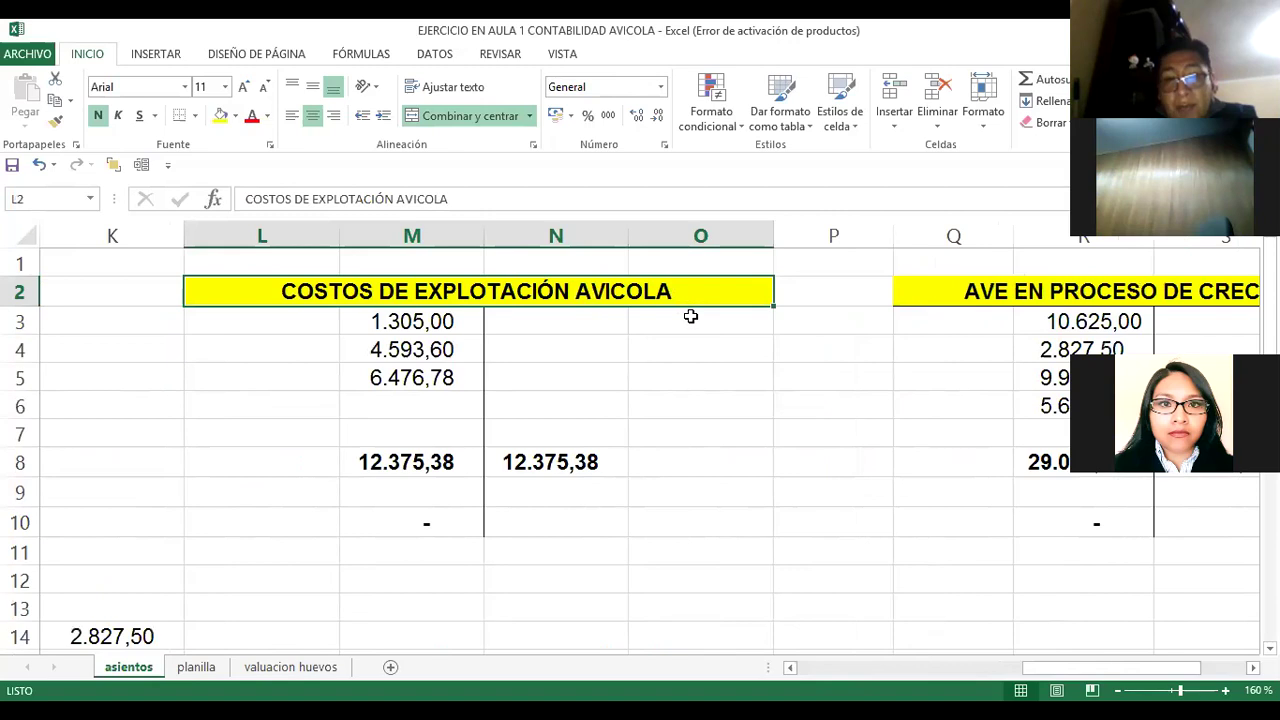
key(Right)
key(Right)
key(Down)
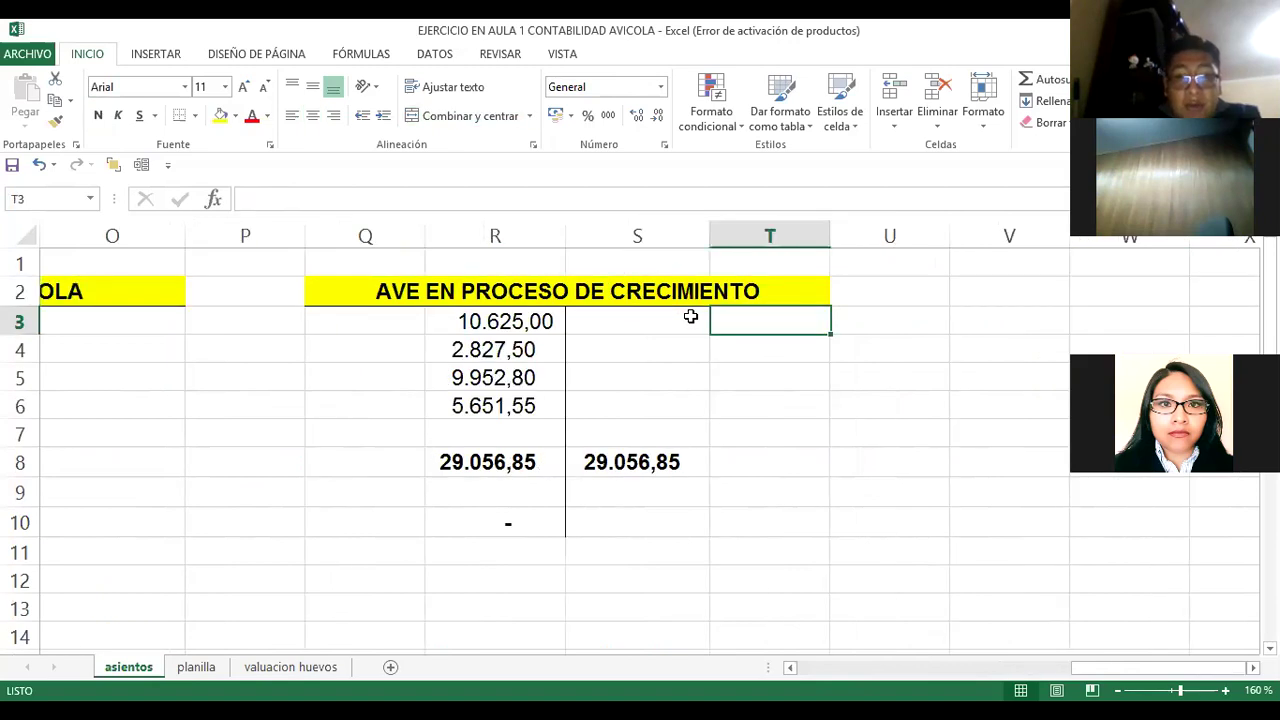
key(Left)
key(Left)
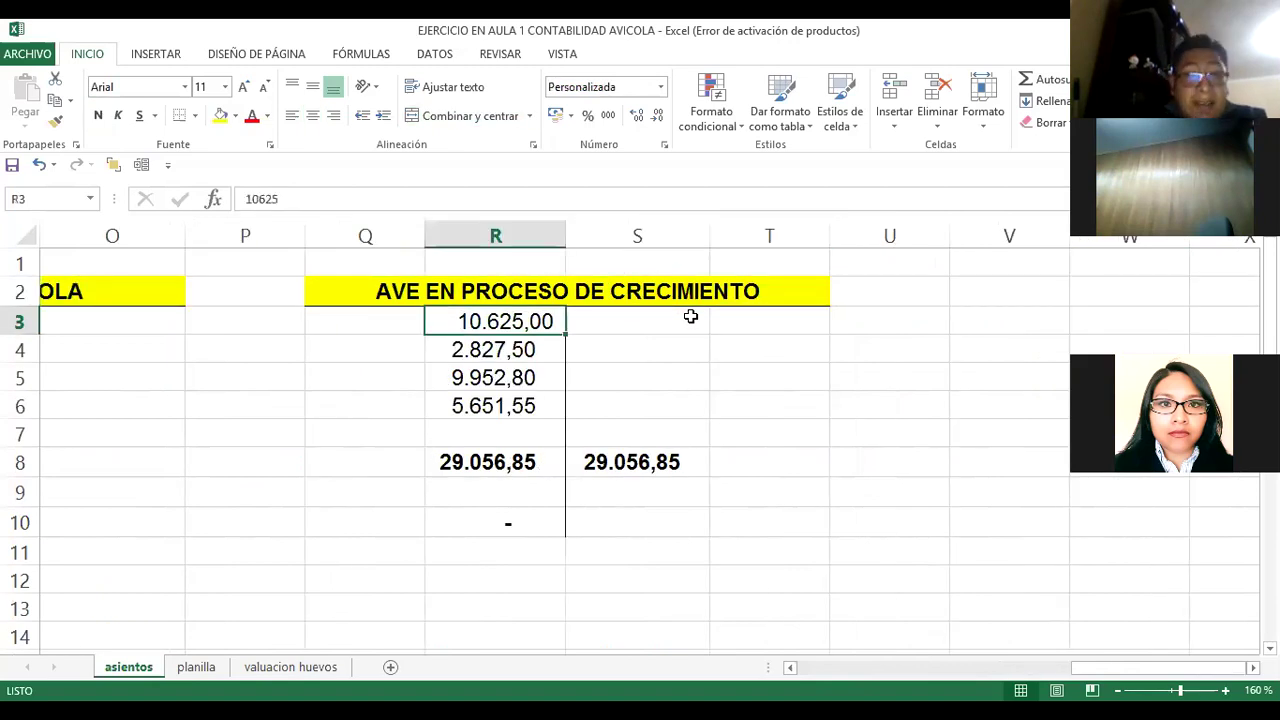
click(221, 117)
key(Left)
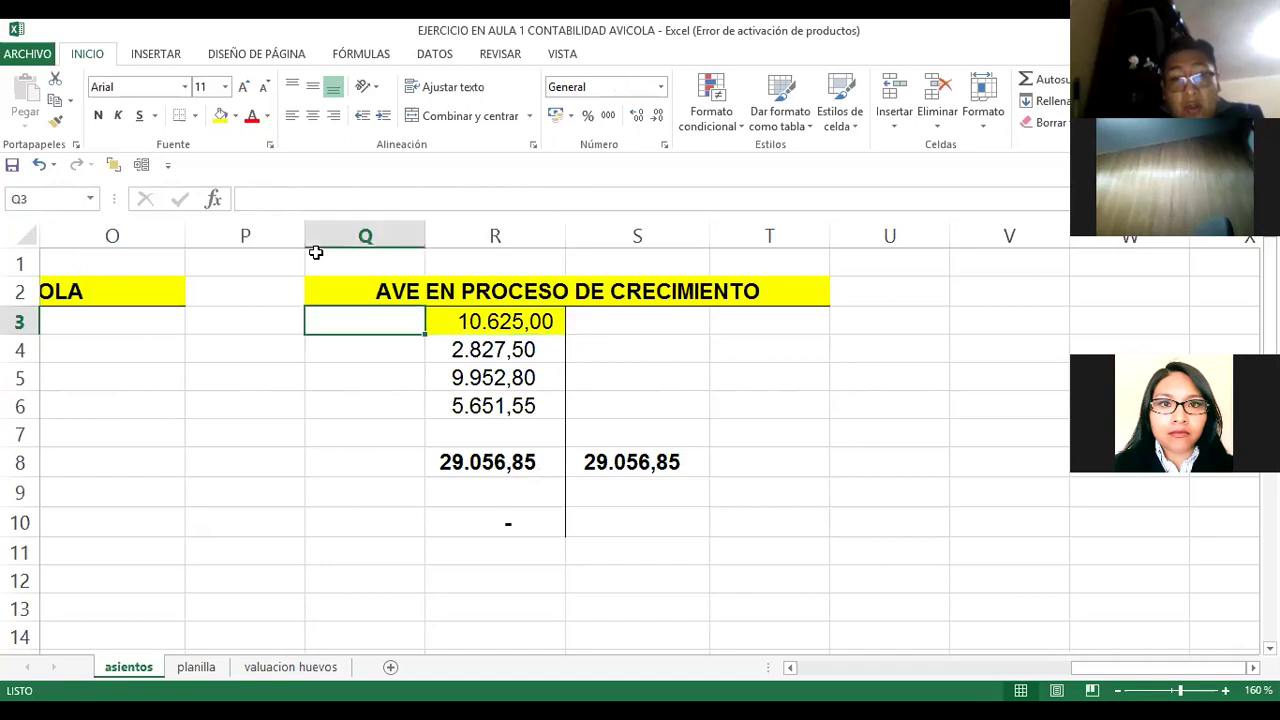
Step: Return to the heading of journal entry 1 to review its accounts and amounts
key(Left)
key(Left)
key(Left)
key(Left)
key(Left)
key(Left)
key(Left)
key(Left)
key(Left)
key(Left)
key(Left)
key(Left)
key(Left)
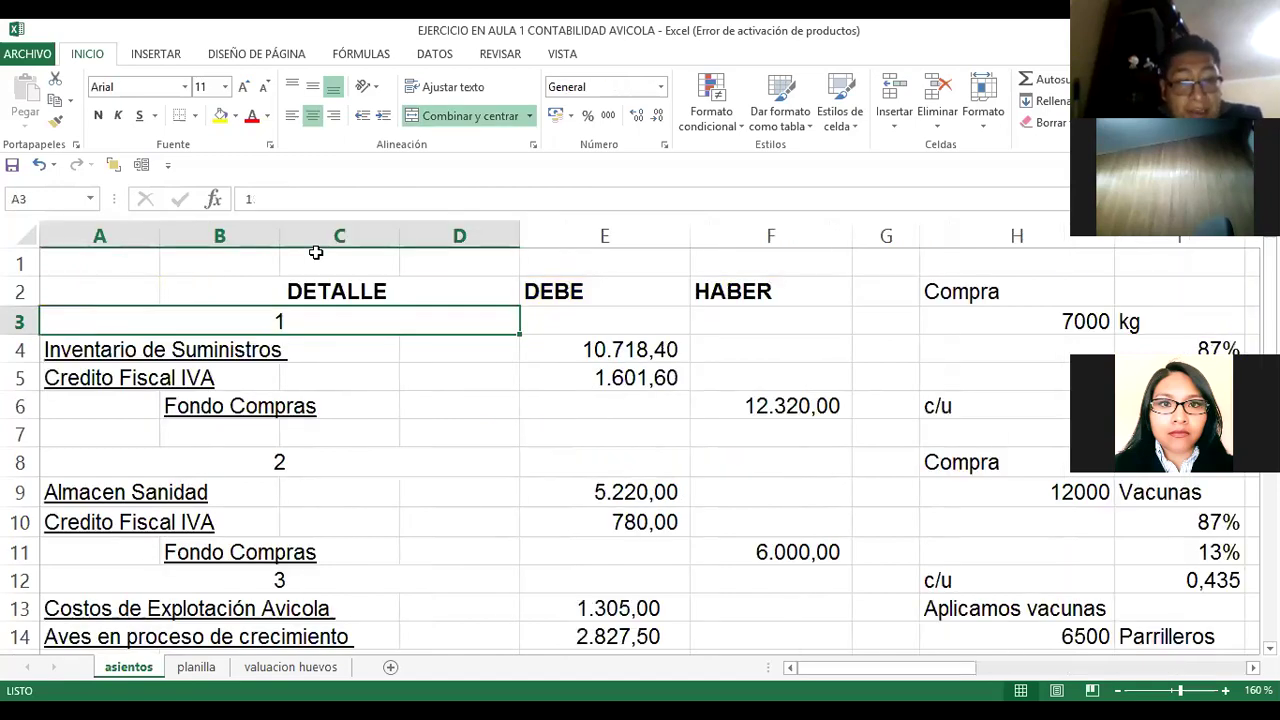
key(alt+Tab)
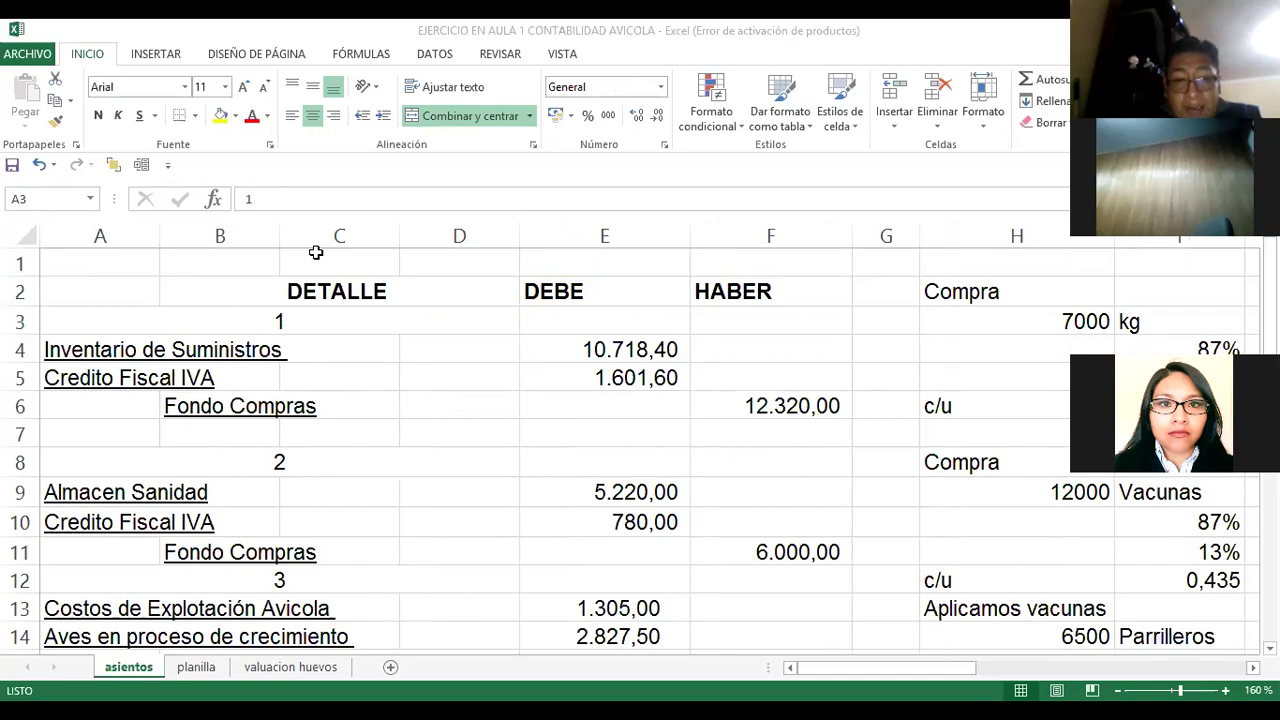
click(706, 427)
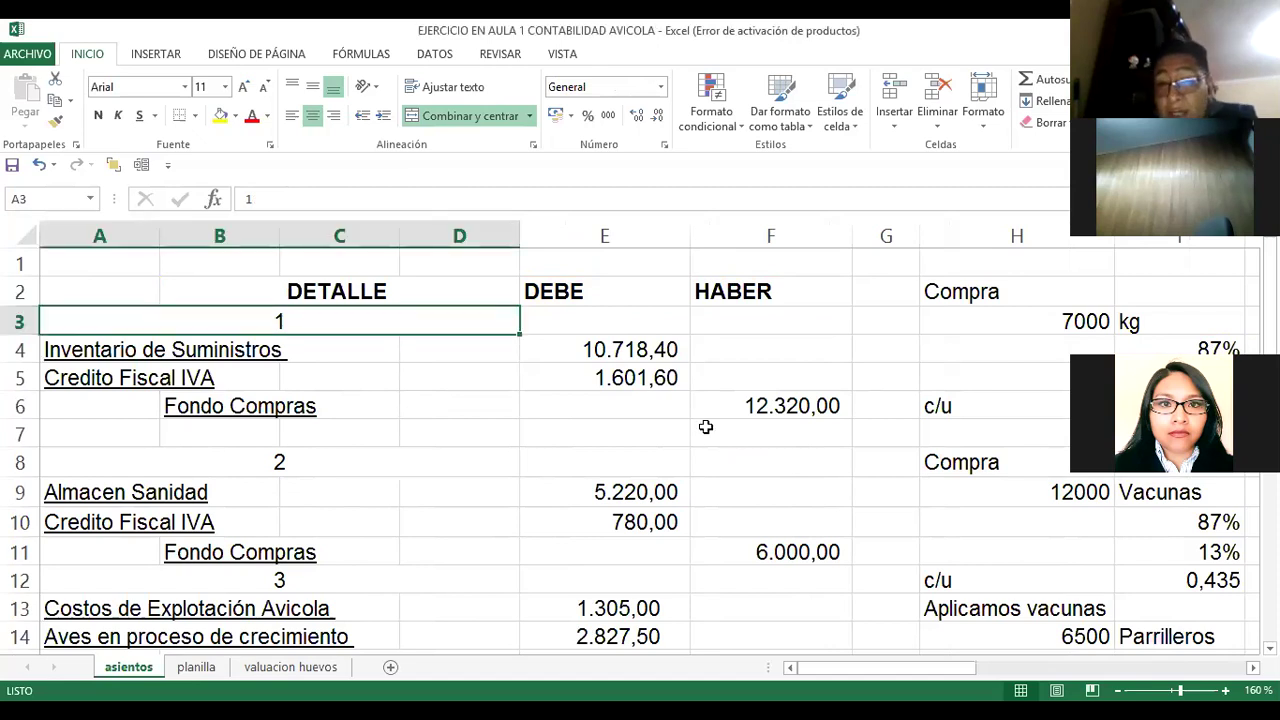
Step: Examine the quantity in kilograms and the total amount of the first purchase beside journal entry 1
key(Right)
key(Right)
key(Right)
key(Right)
key(Right)
key(Right)
key(Right)
key(Left)
key(Left)
key(Left)
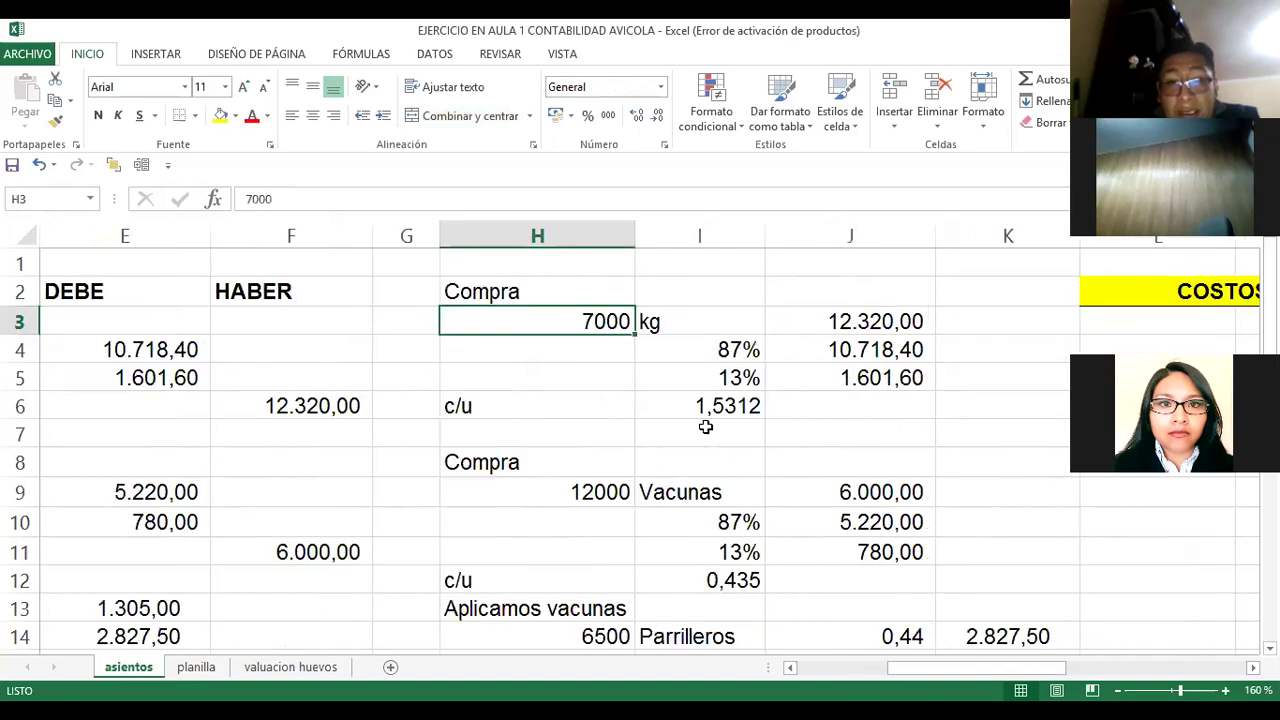
key(Right)
key(Right)
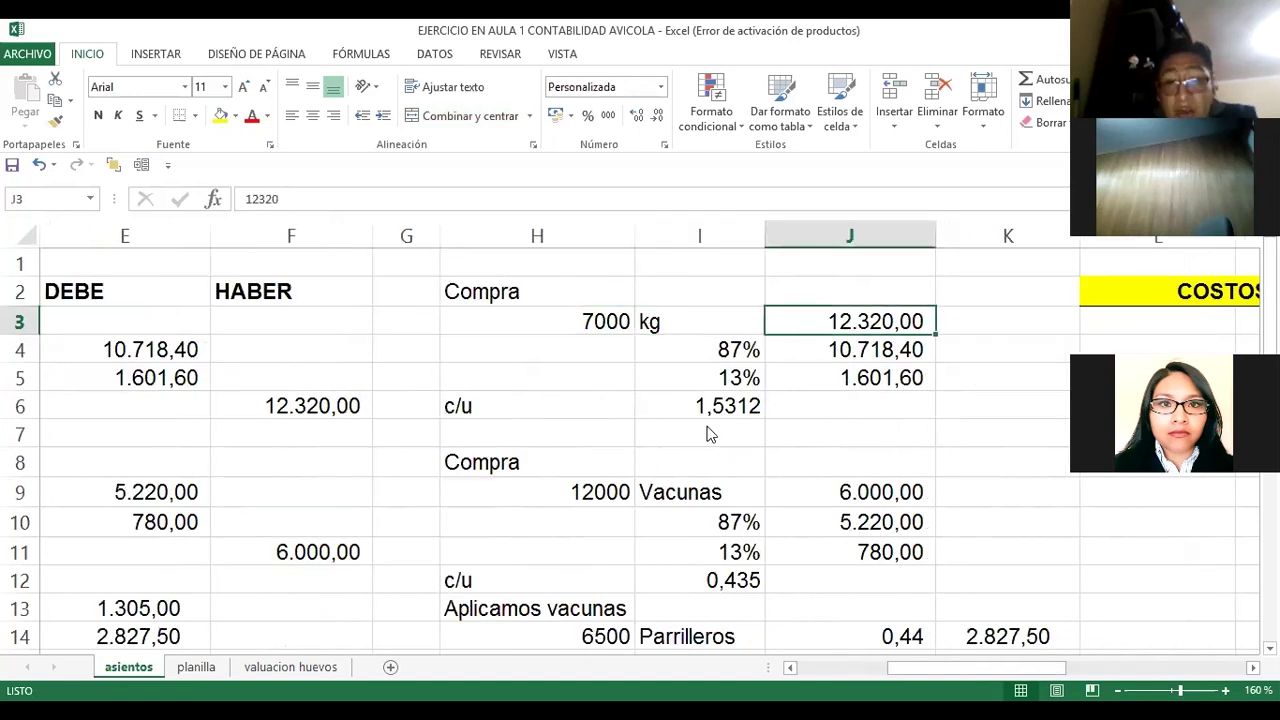
key(alt+Tab)
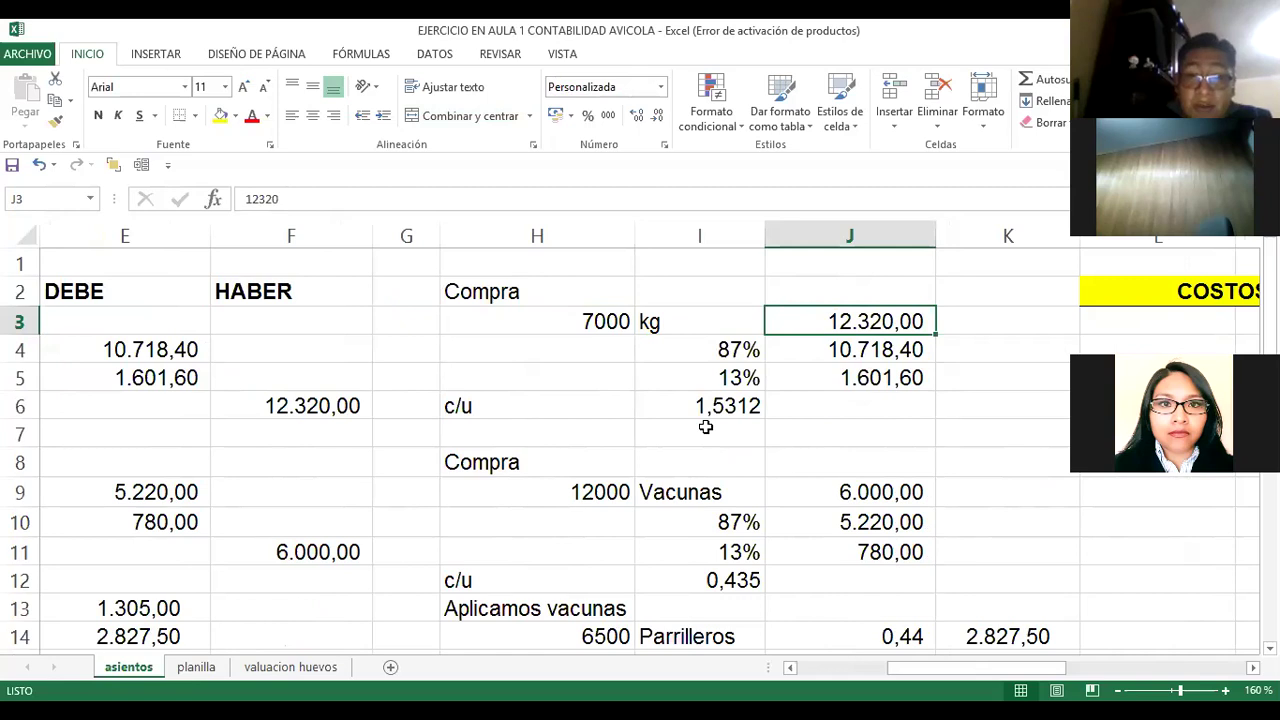
Step: Inspect the formulas that split the first purchase amount into 87% and 13%
key(Left)
key(Down)
key(Down)
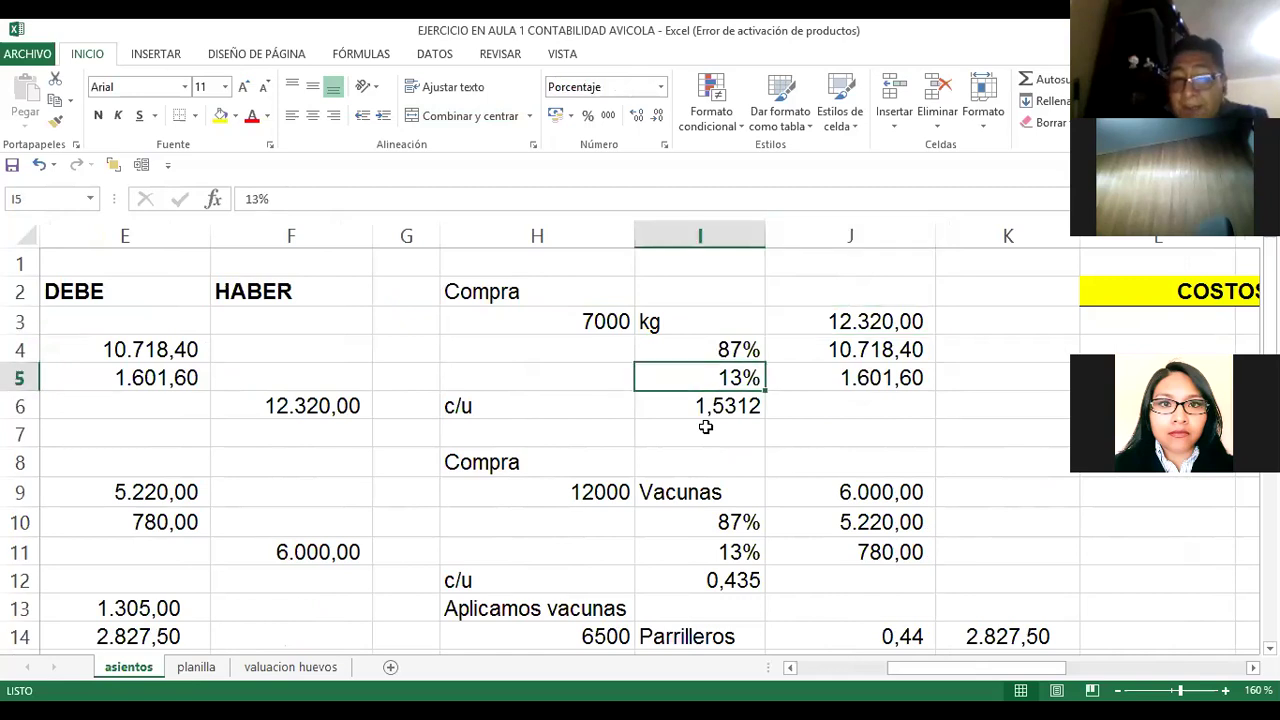
key(Right)
key(Up)
key(F2)
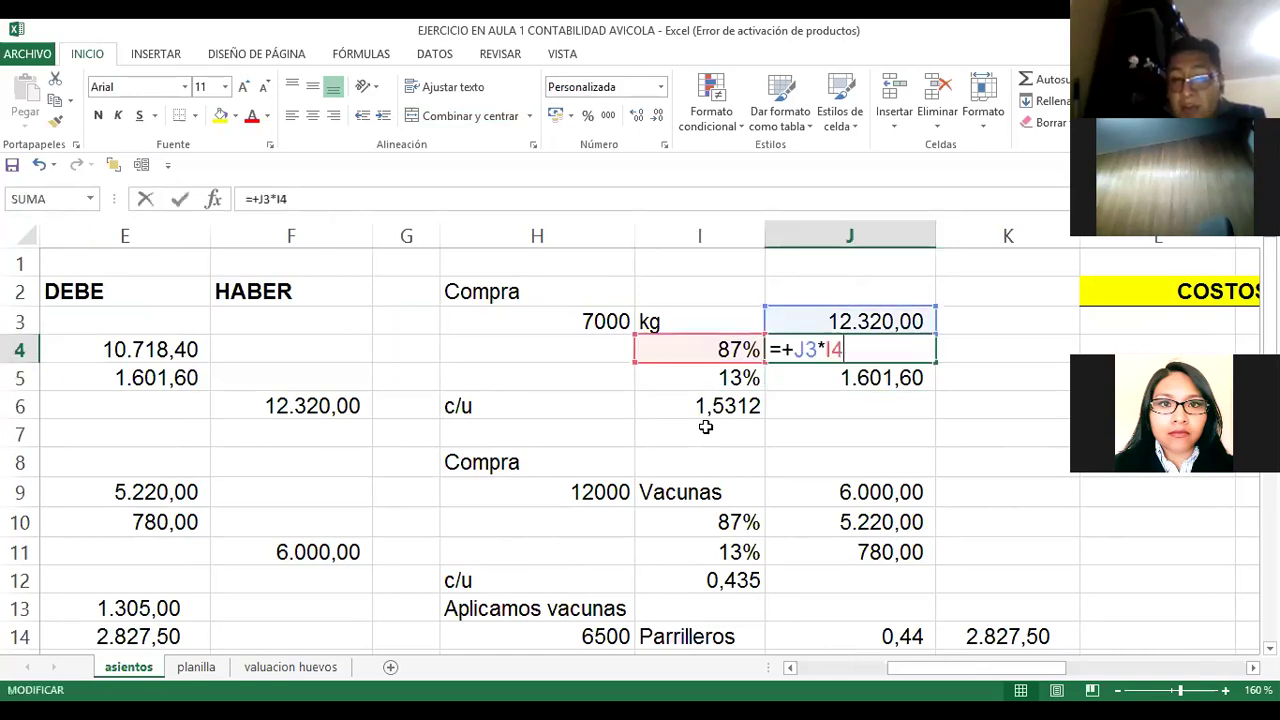
key(ctrl+Return)
key(Down)
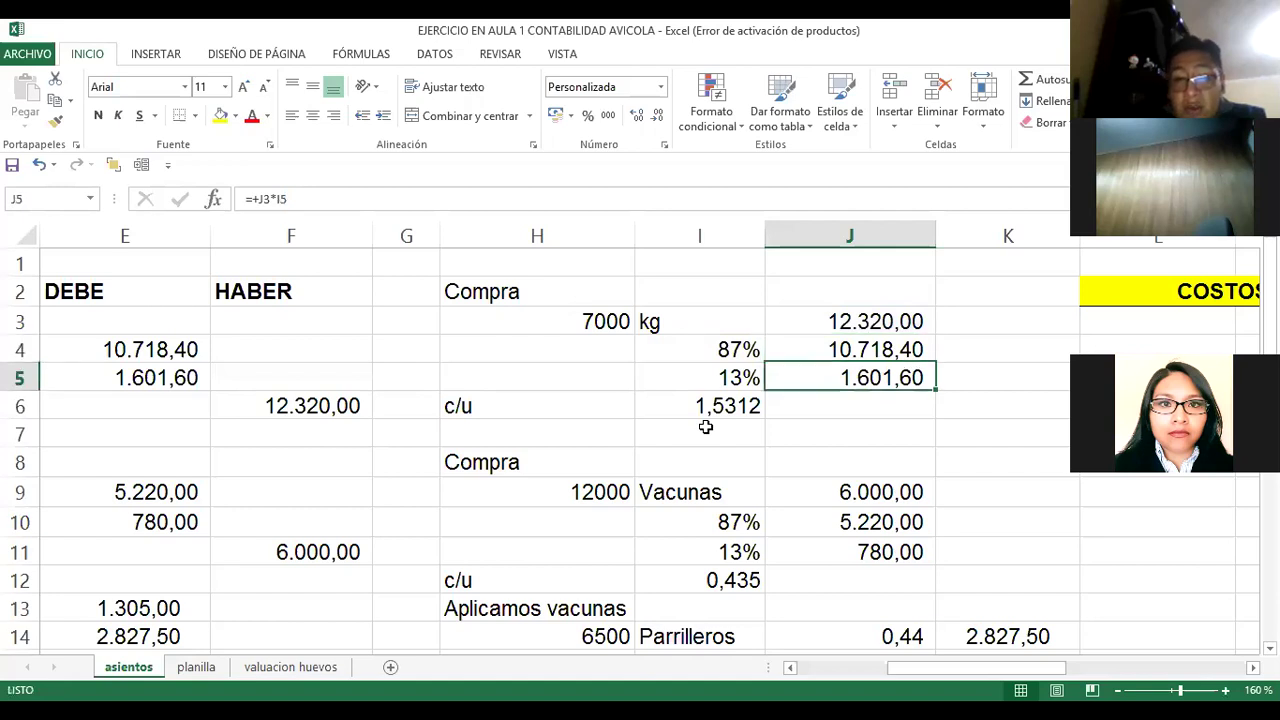
Step: Check the unit cost row of the first purchase and go back to the Inventario de Suministros line of entry 1
key(Down)
key(Left)
key(Left)
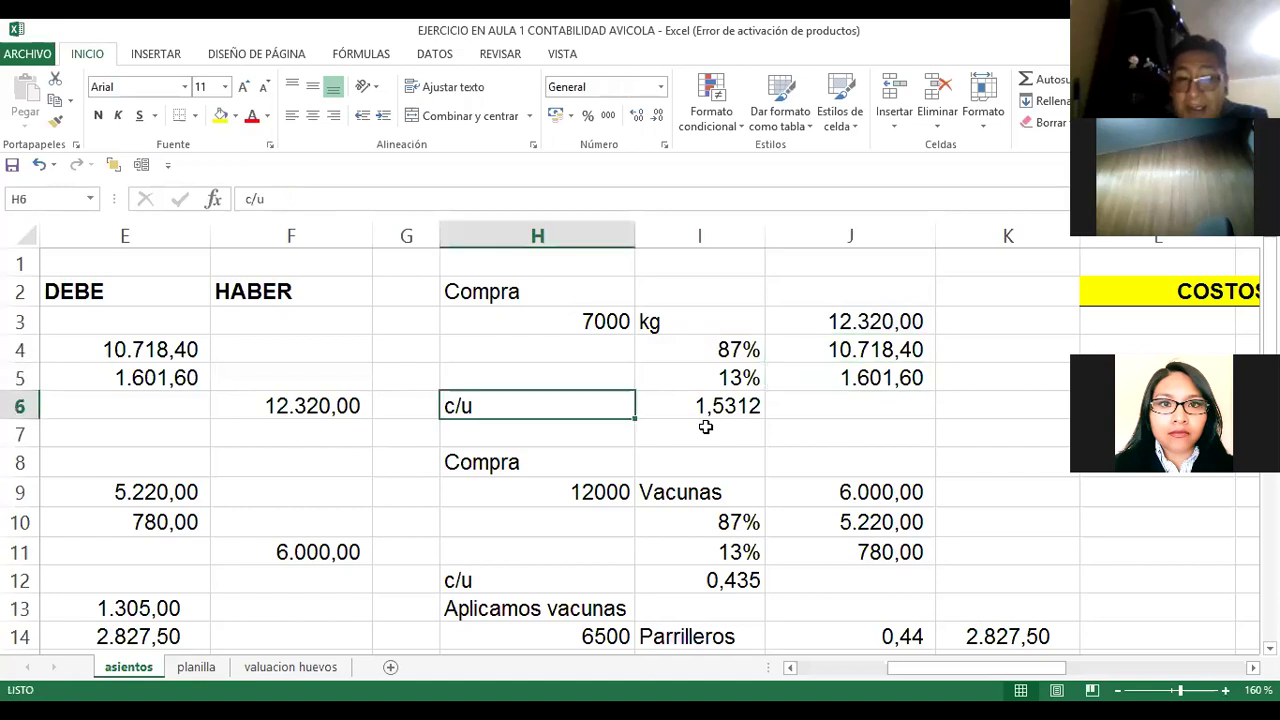
key(Up)
key(Up)
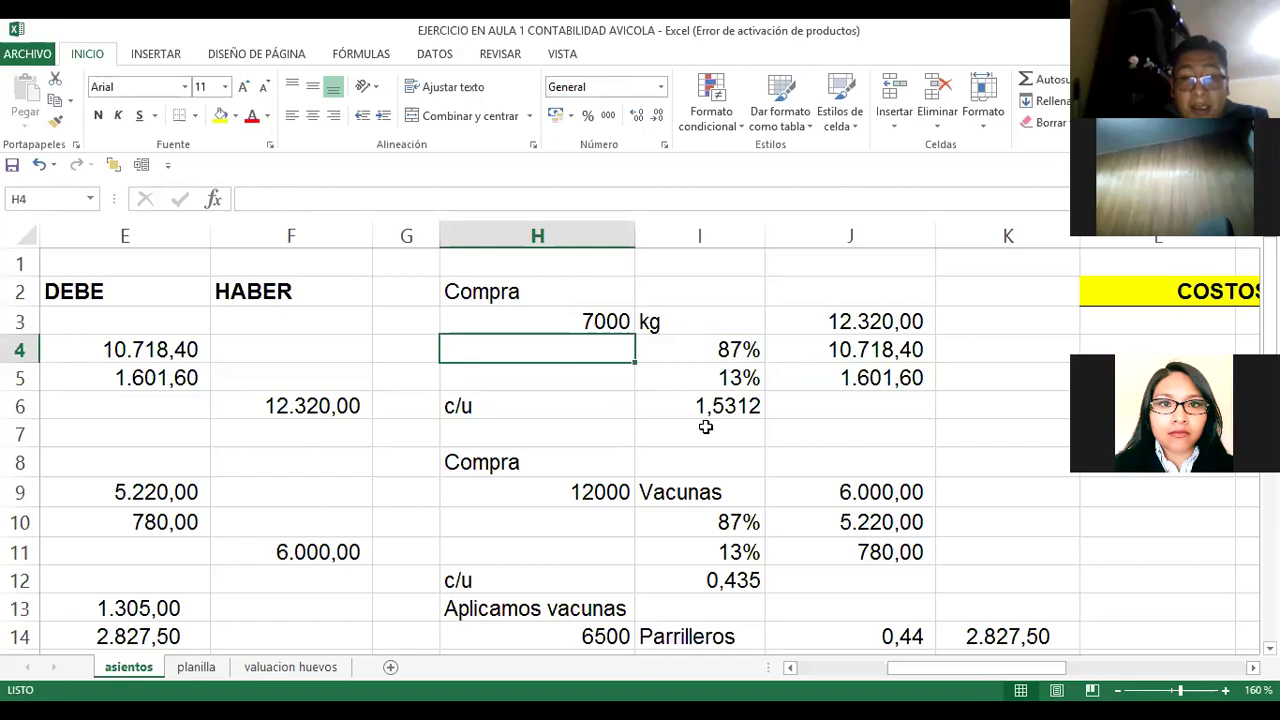
key(Home)
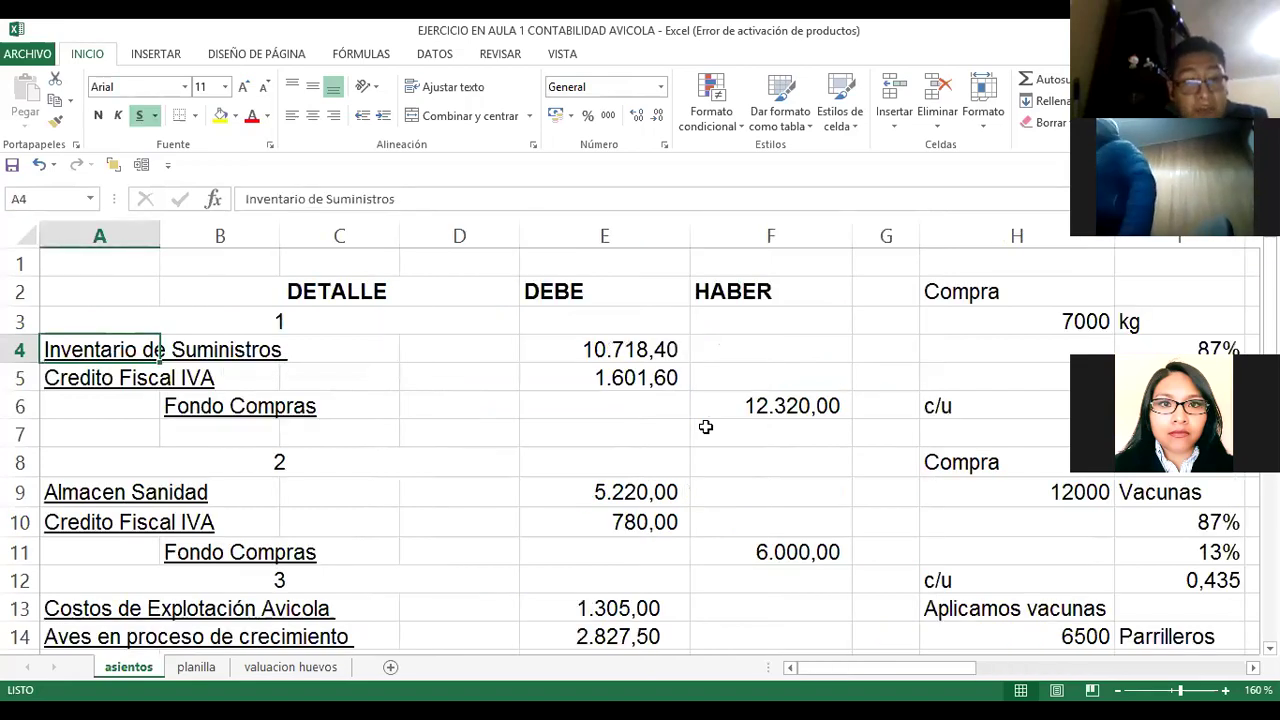
Step: Go to the Fondo Compras account line of journal entry 1
key(Down)
key(Down)
key(Right)
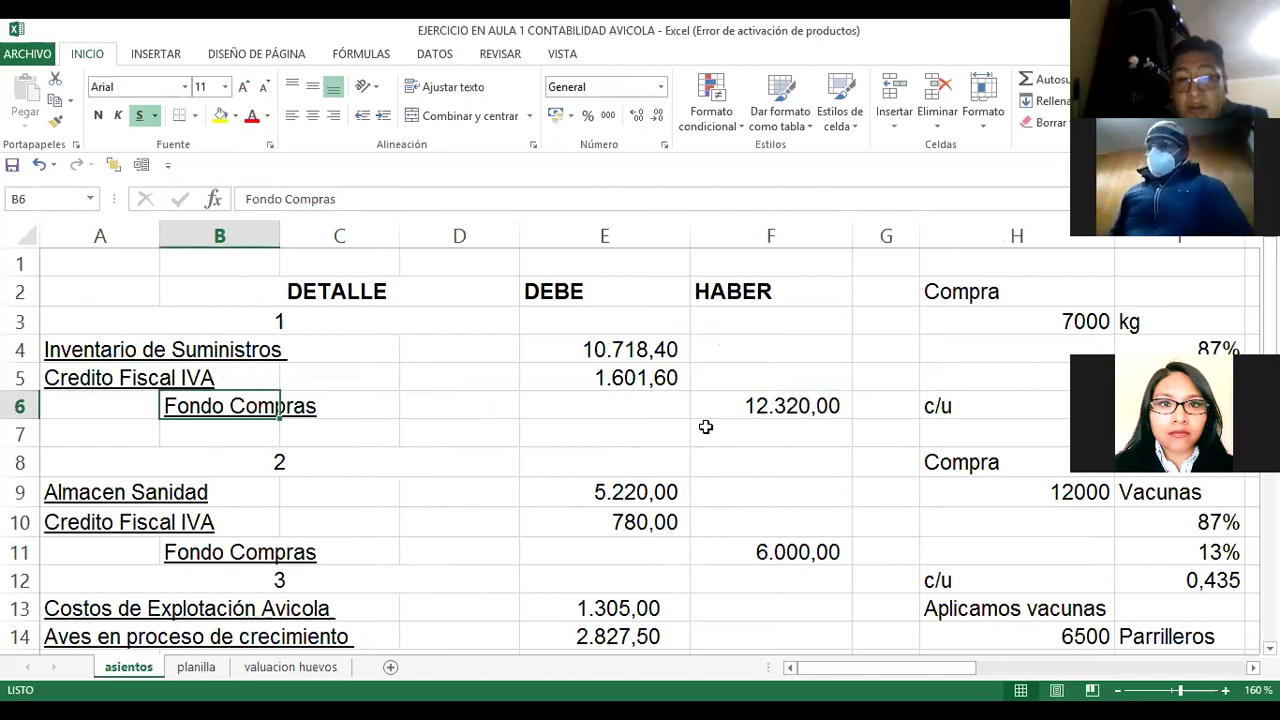
Step: Inspect the formula behind the 87% amount of the first purchase
key(Up)
key(Right)
key(Right)
key(Right)
key(Up)
key(Right)
key(Right)
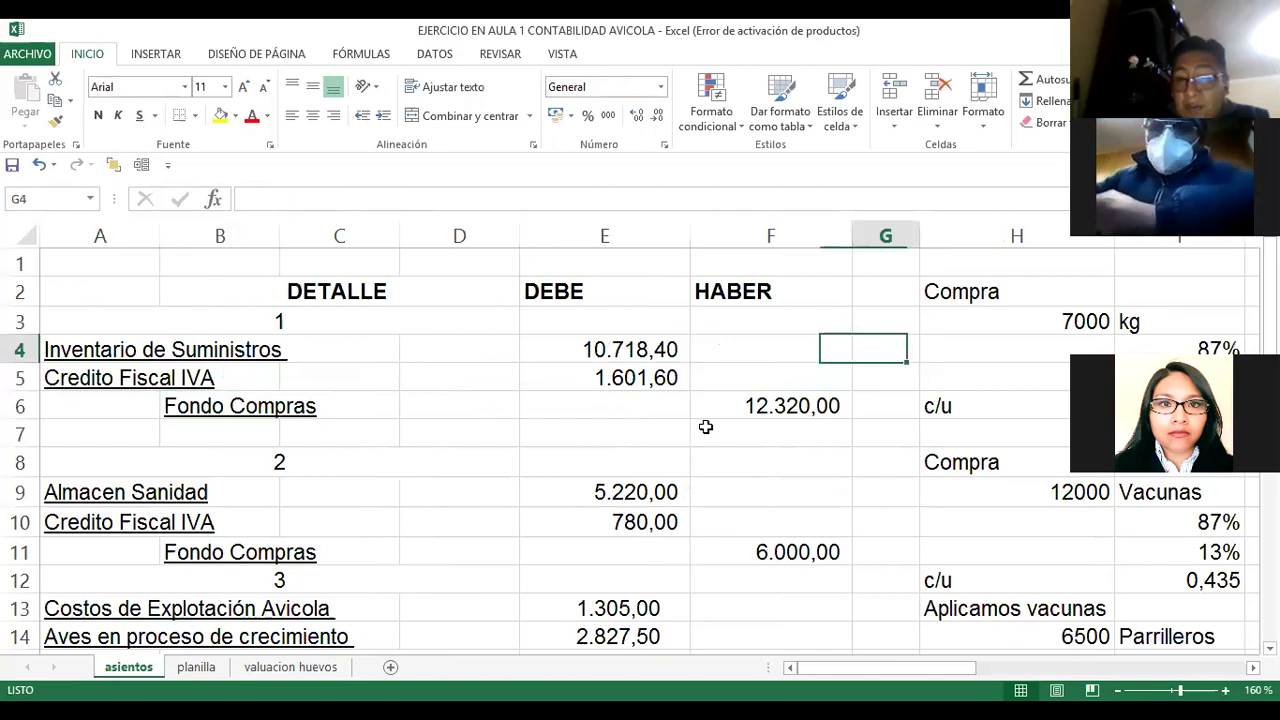
key(Right)
key(Right)
key(Right)
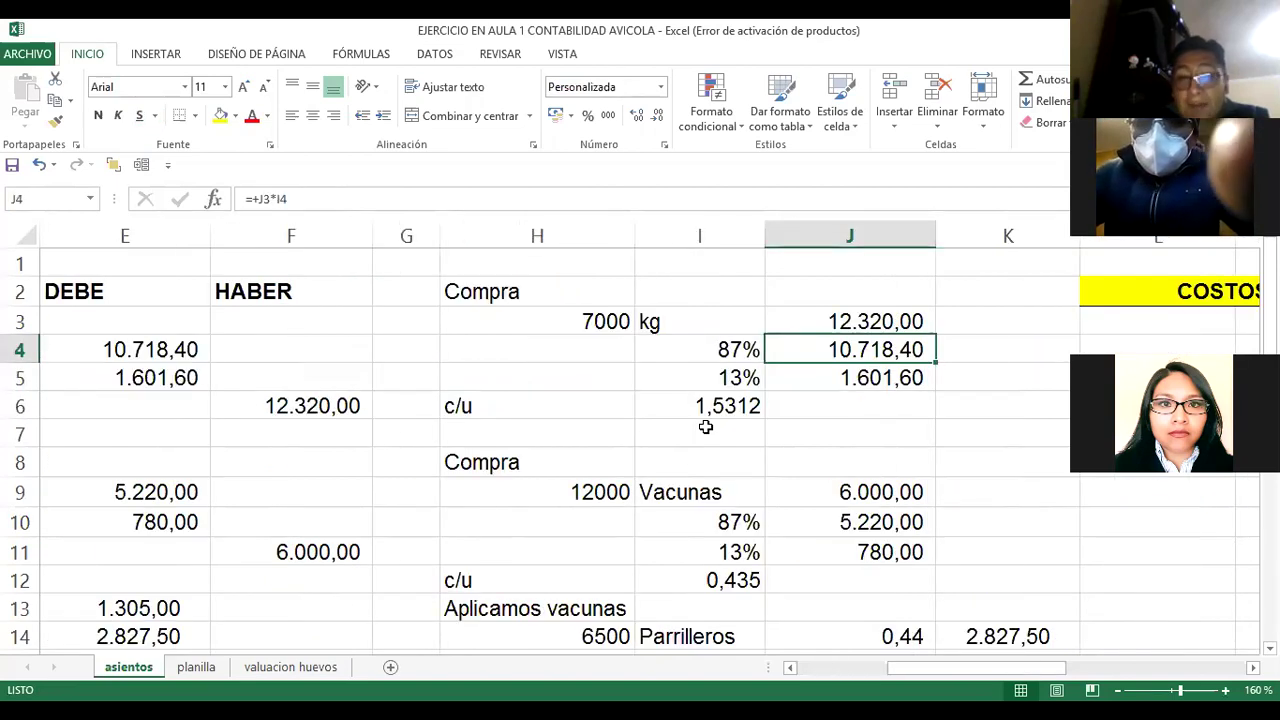
Step: Return along the Inventario de Suministros row to the account names of entry 1
key(Left)
key(Left)
key(Left)
key(Left)
key(Left)
key(Left)
key(Left)
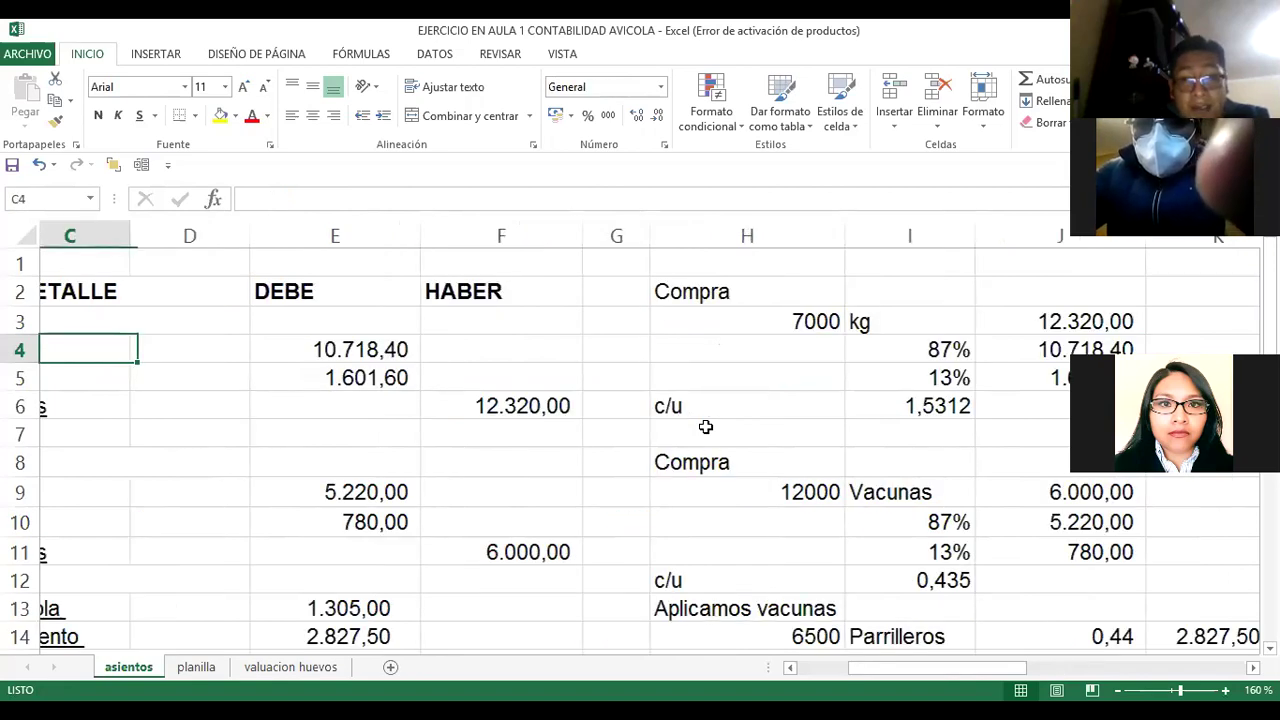
key(Left)
key(Left)
Step: Check the cell reference behind the Fondo Compras credit amount in entry 1
key(Down)
key(Right)
key(Right)
key(Right)
key(Right)
key(Down)
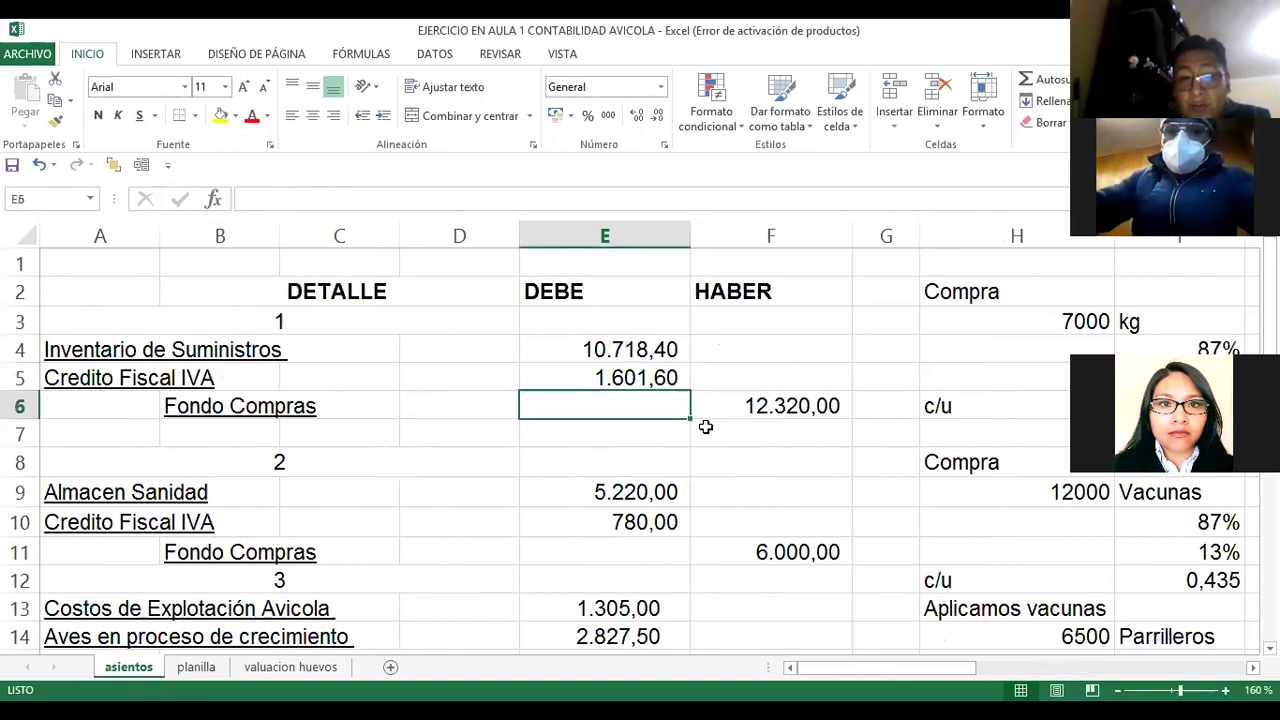
key(Right)
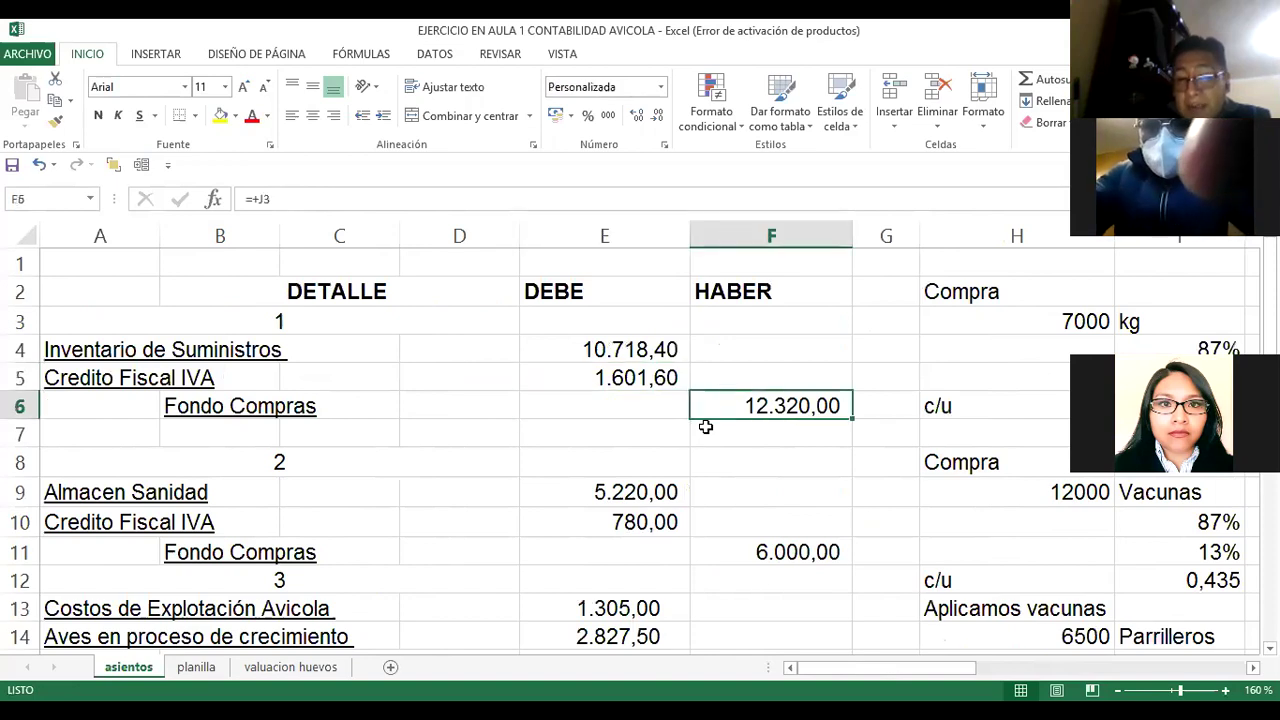
Step: Examine the total amount of the first purchase in its calculation block beside entry 1
key(Right)
key(Right)
key(Right)
key(Right)
key(Right)
key(Right)
key(Right)
key(Up)
key(Up)
key(Left)
key(Left)
key(Left)
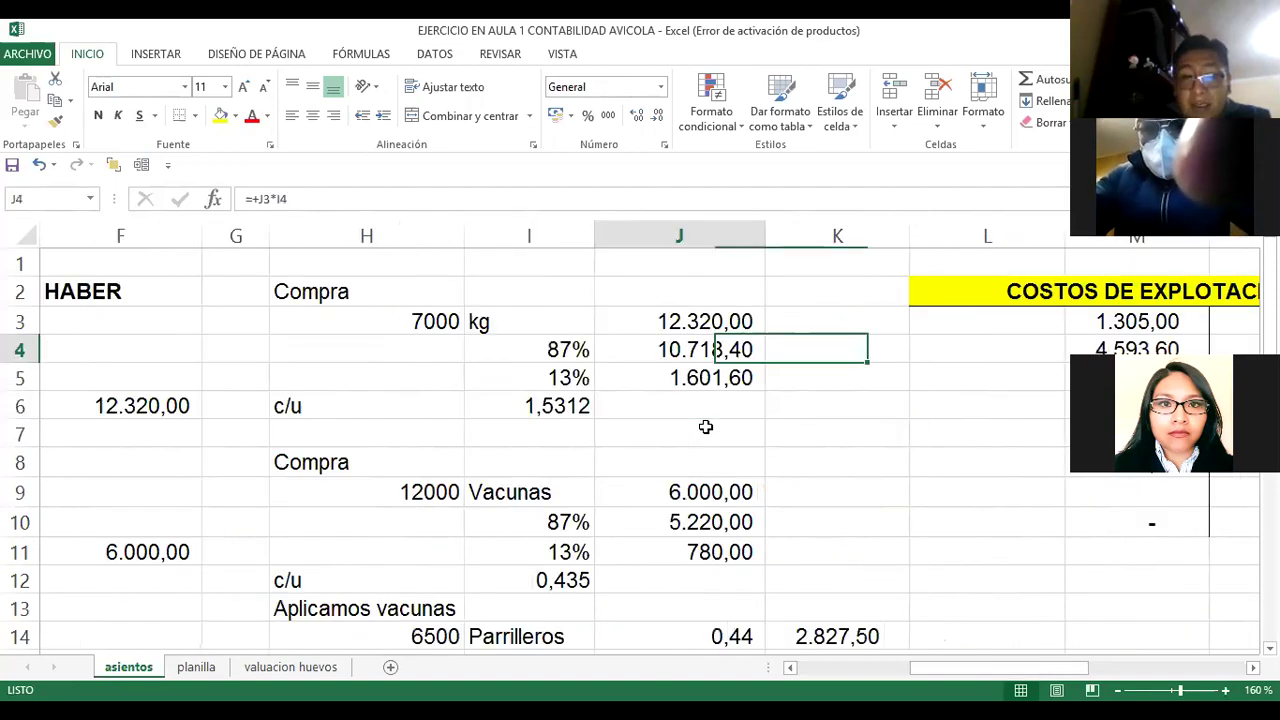
key(Up)
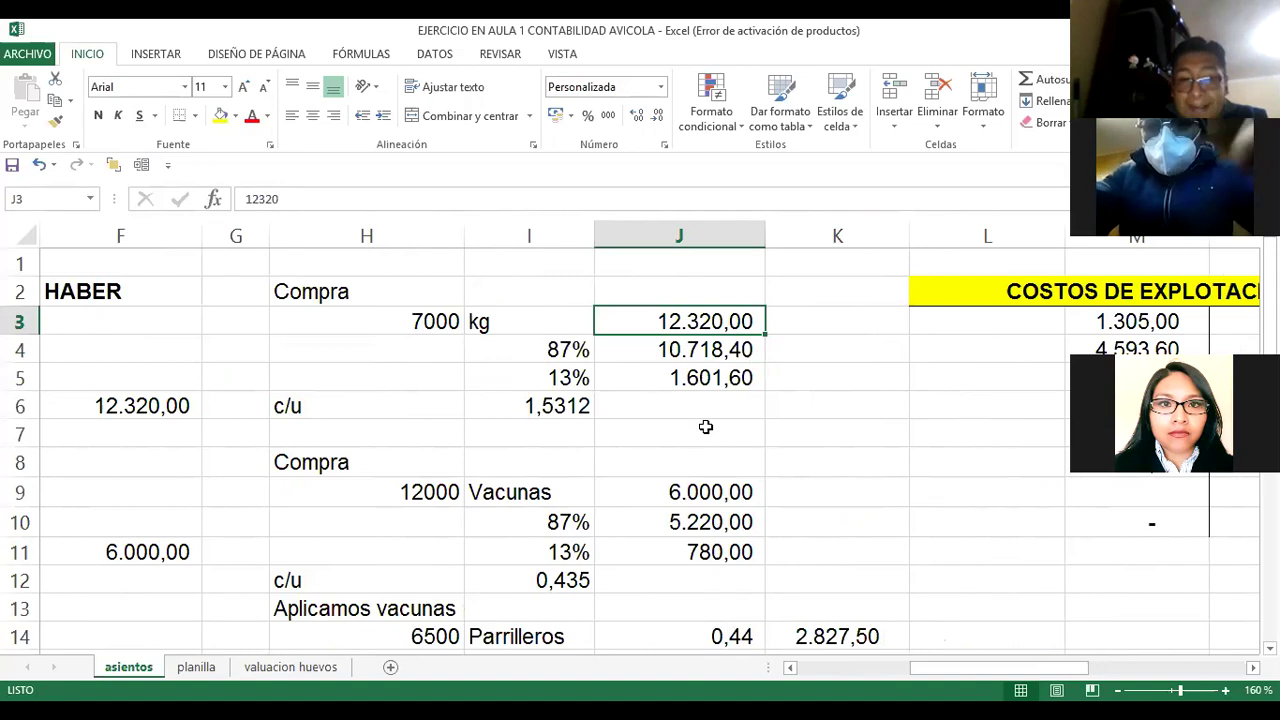
Step: Compare entry 1's debit column with the purchase breakdown and inspect the formula for the 13% amount
key(Left)
key(Left)
key(Left)
key(Left)
key(Left)
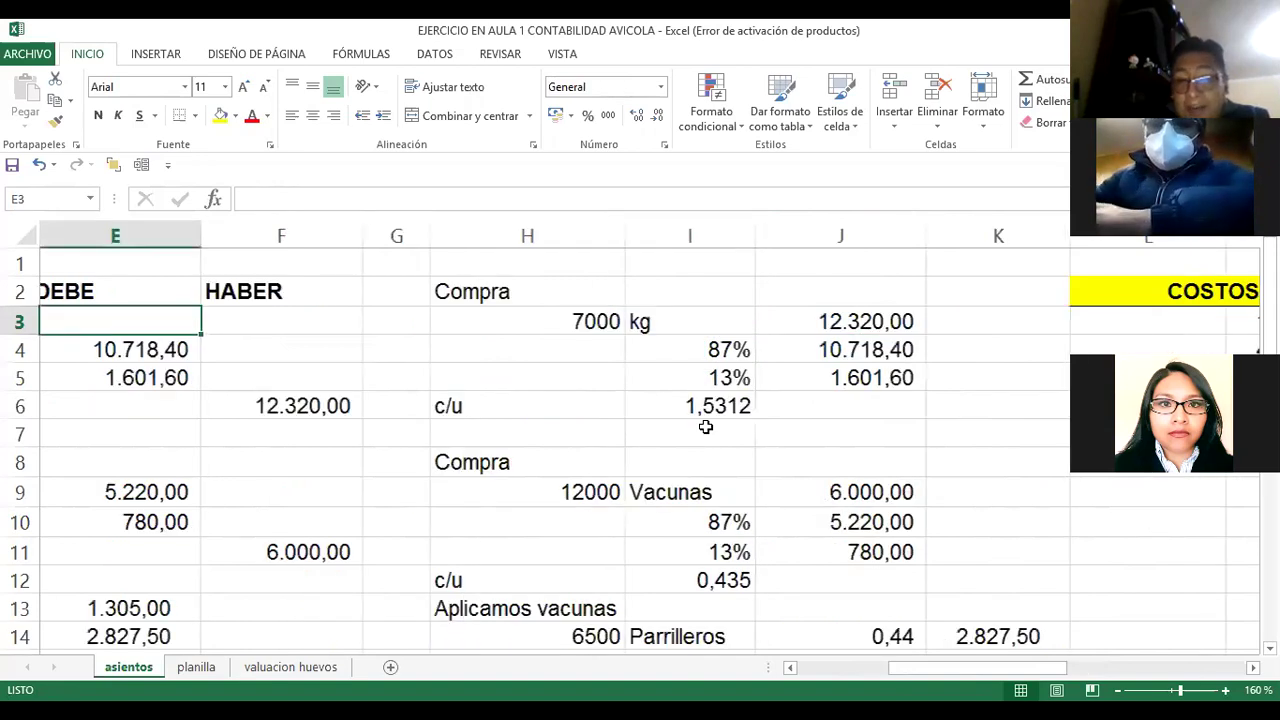
key(Right)
key(Right)
key(Right)
key(Right)
key(Right)
key(Down)
key(Down)
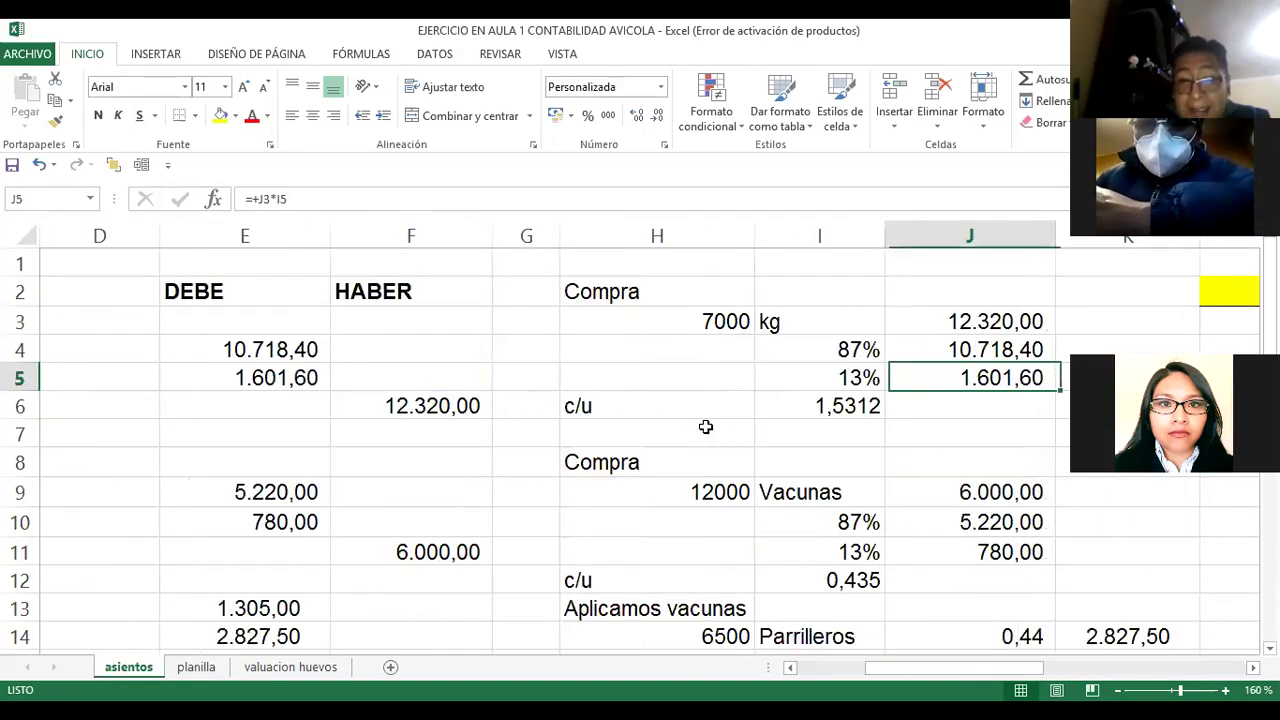
Step: Examine the cells referenced by the unit cost (c/u) formula of the first purchase, leaving the formula as it is
key(Left)
key(Left)
key(Down)
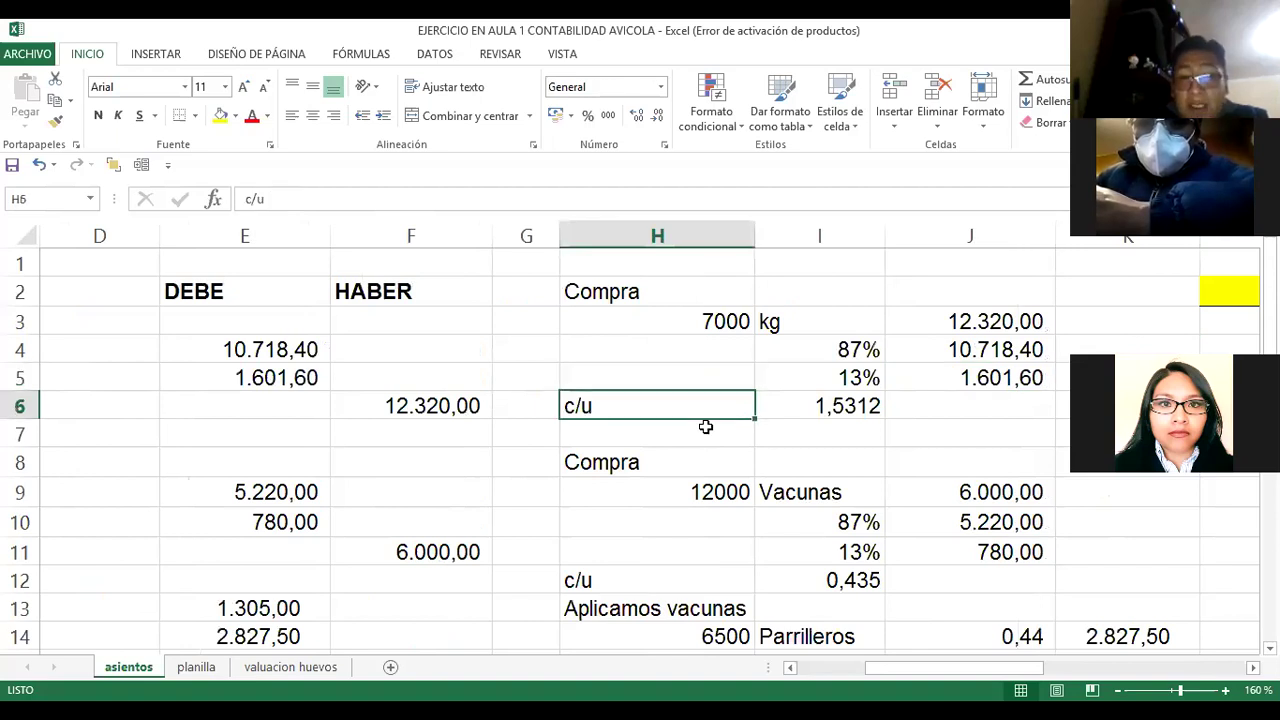
key(Right)
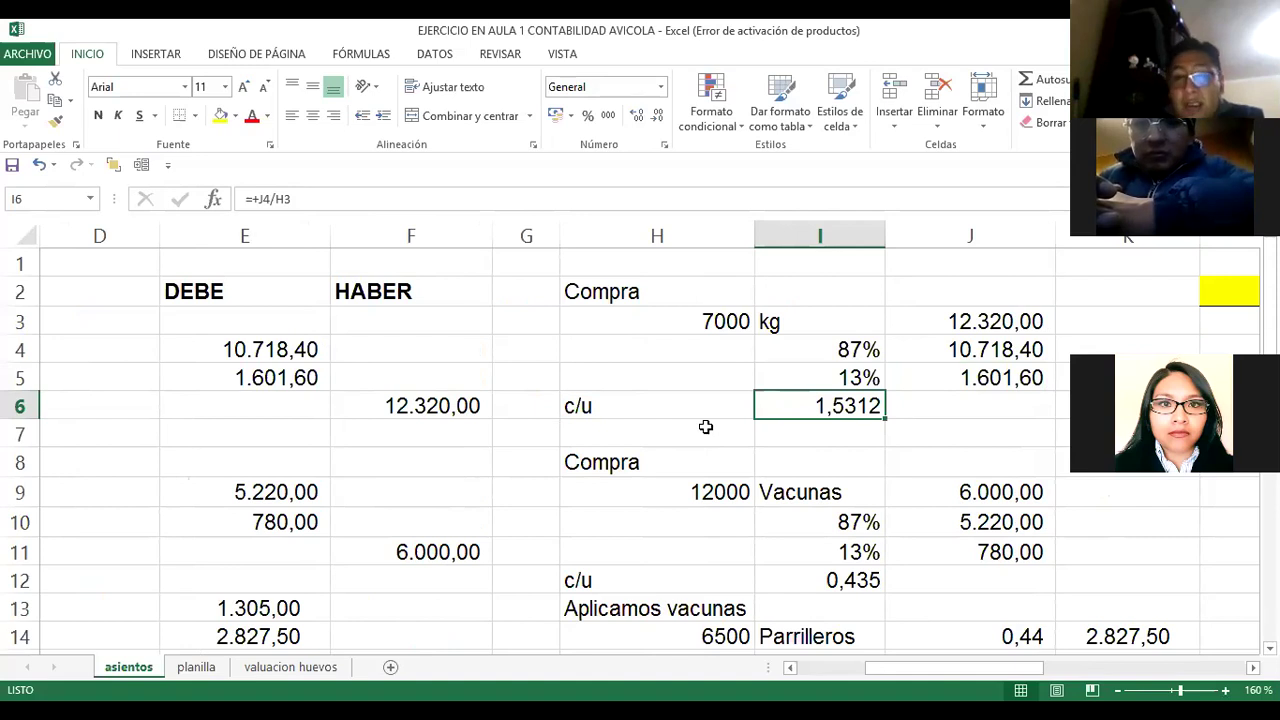
key(F2)
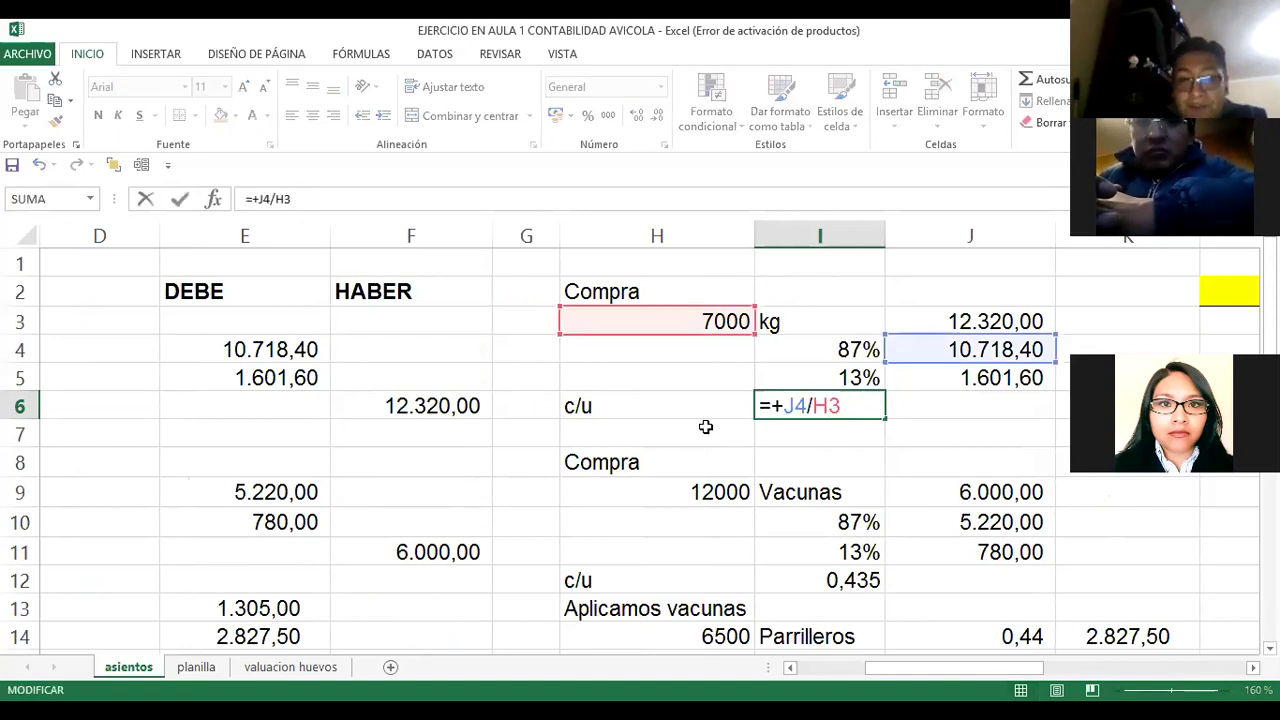
key(Escape)
key(F2)
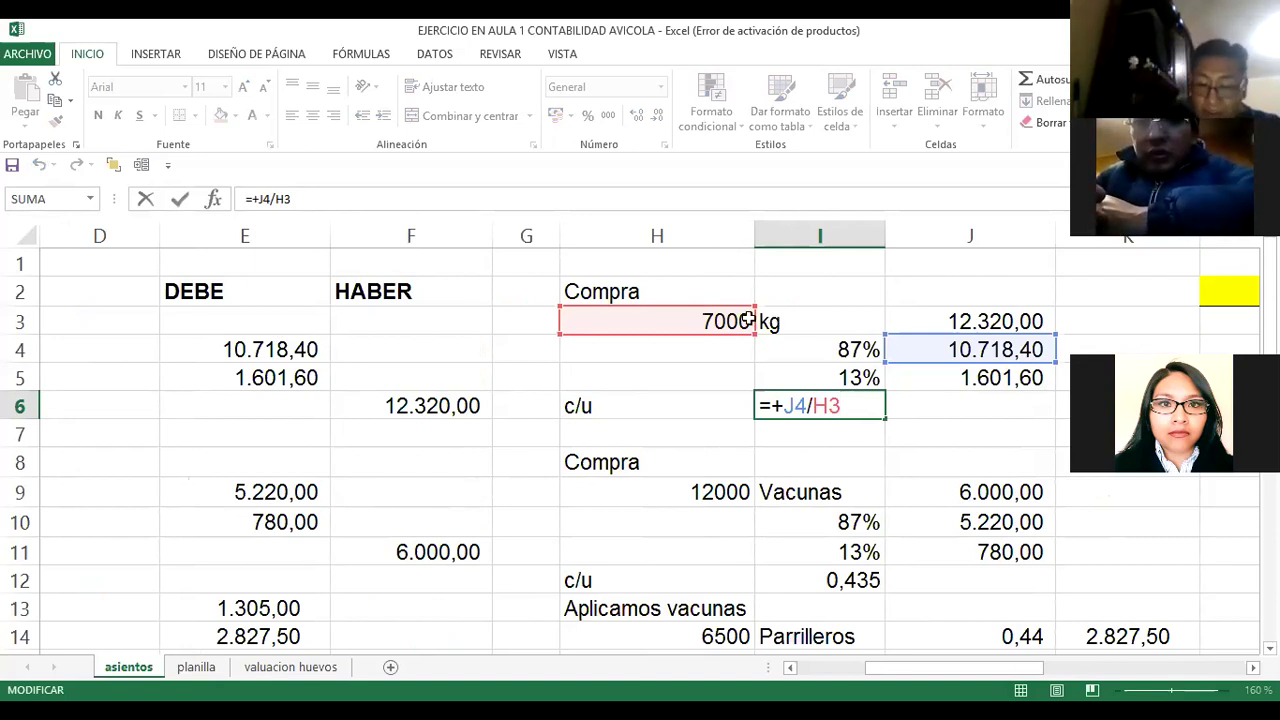
key(Return)
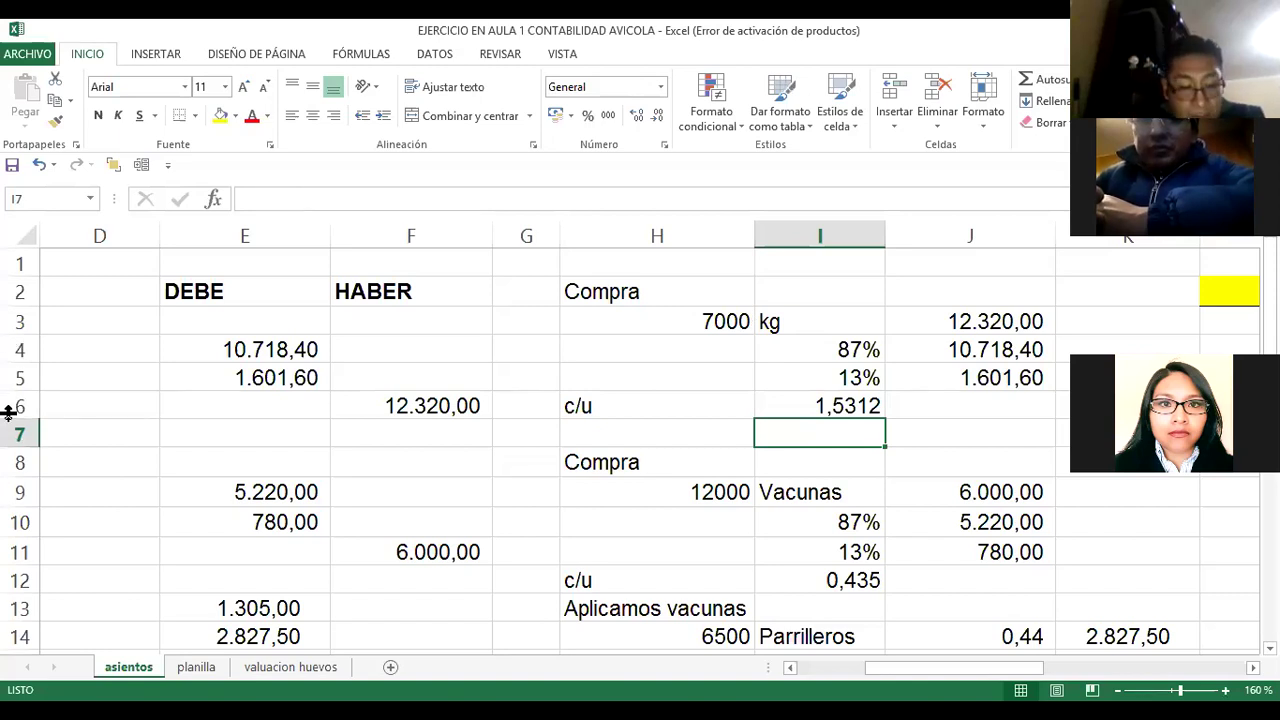
Step: Go back from the first purchase's unit cost to the start of the Fondo Compras row in entry 1
key(Up)
key(Left)
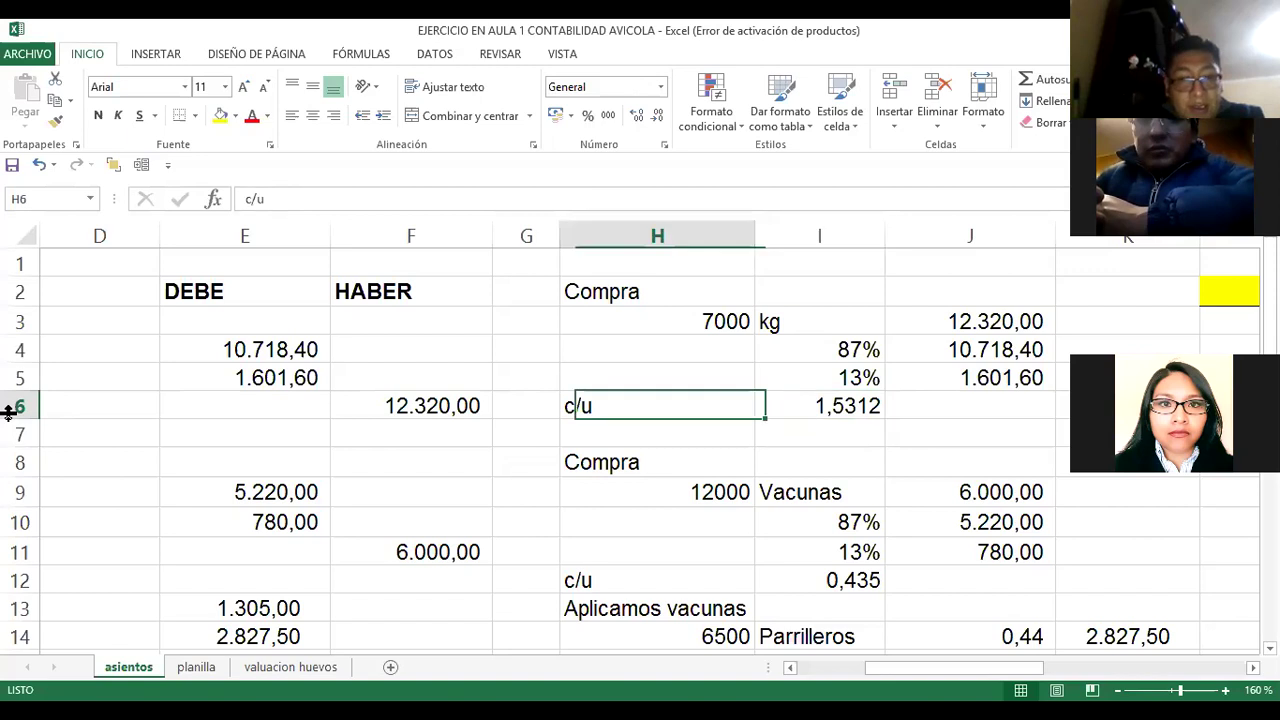
key(Left)
key(Left)
key(Left)
key(Left)
key(Left)
key(Left)
key(Left)
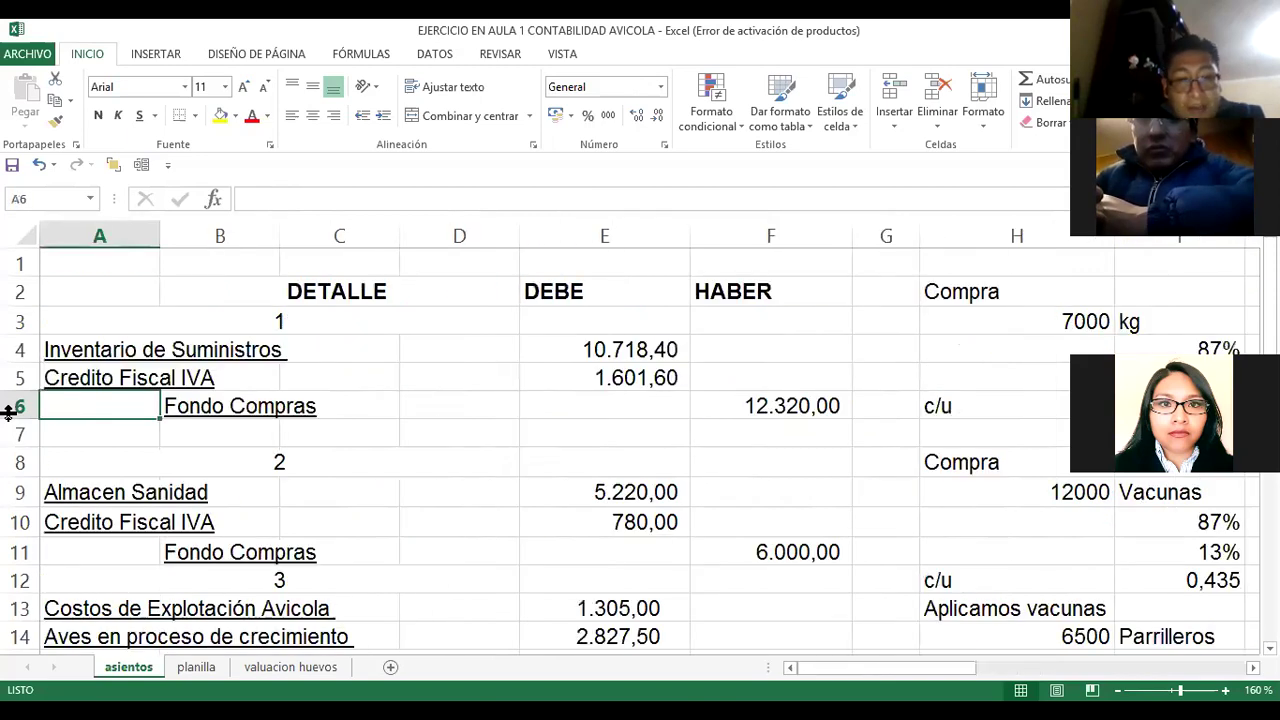
Step: Review entry 1's Fondo Compras row across to the purchase calculation, and return to the Inventario de Suministros account
key(Right)
key(Right)
key(Right)
key(Right)
key(Right)
key(Right)
key(Right)
key(Right)
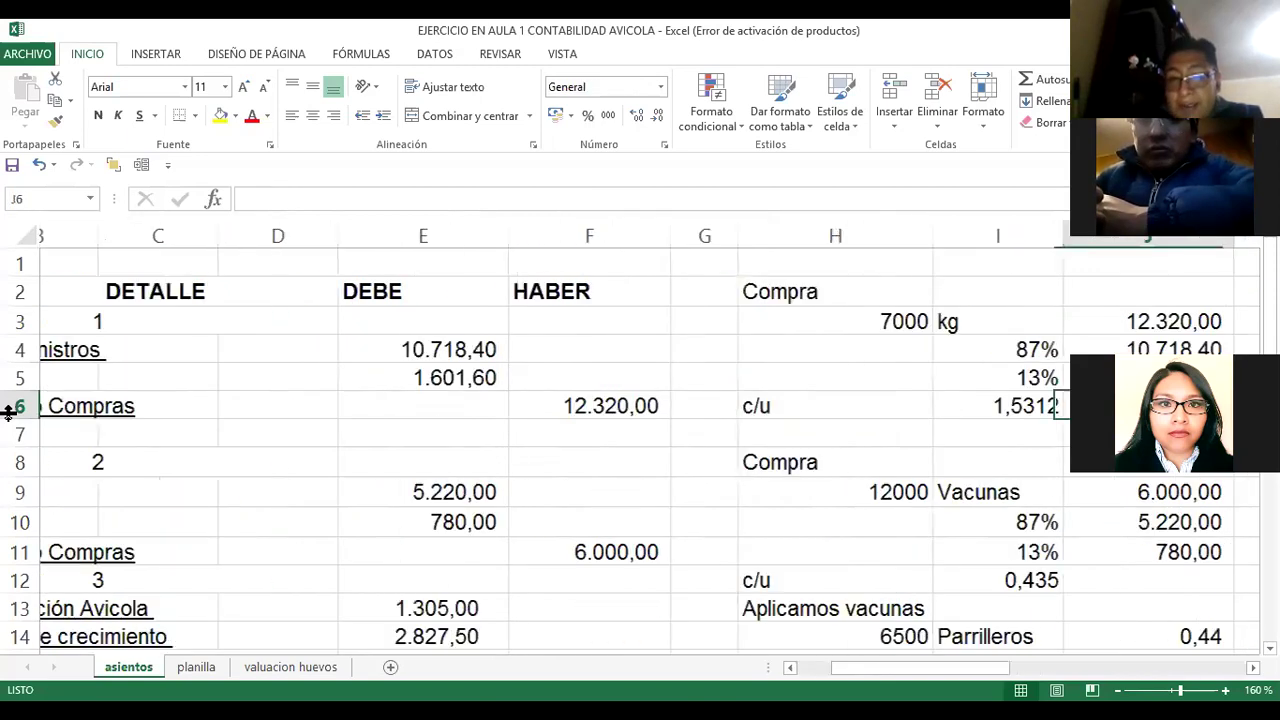
key(Home)
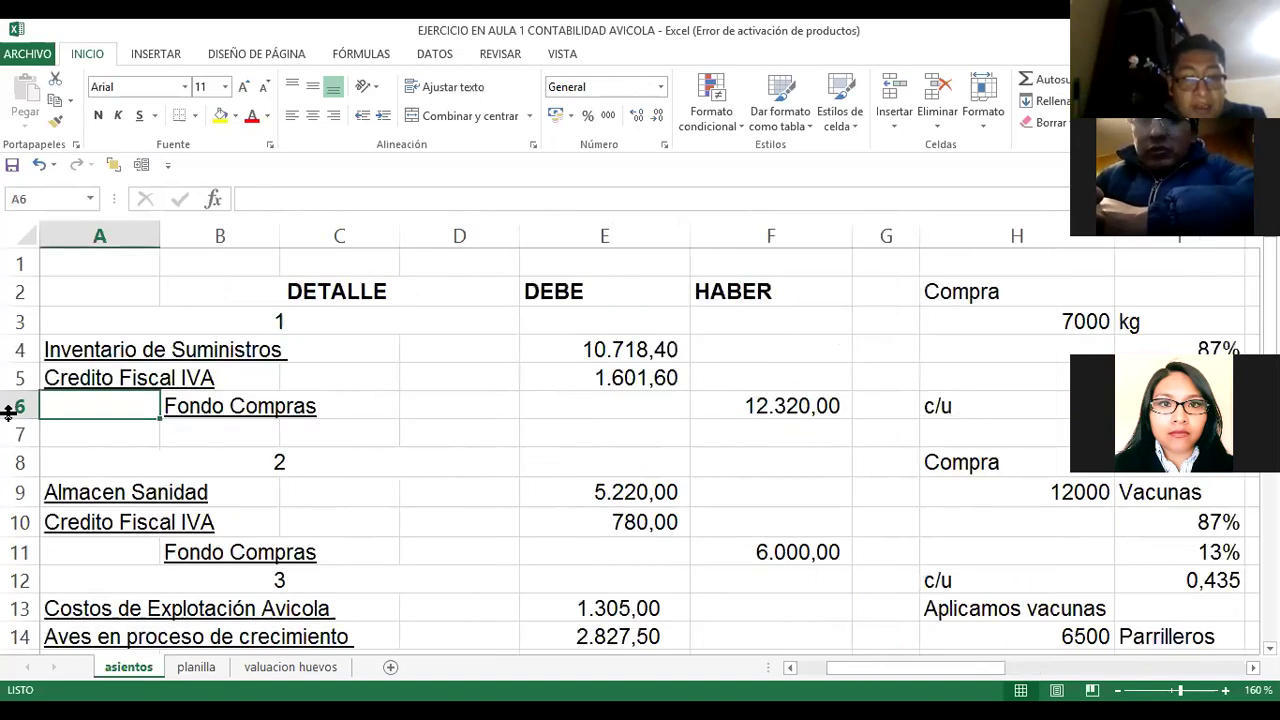
key(Up)
key(Up)
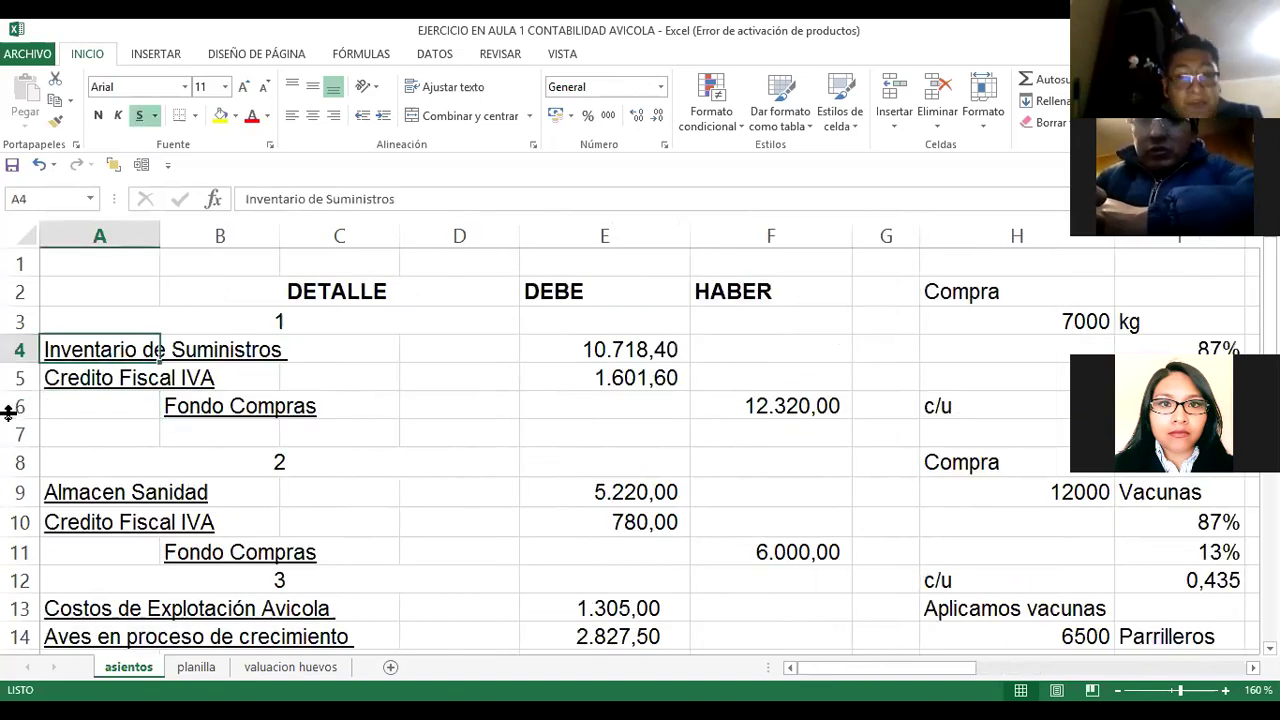
key(alt+Tab)
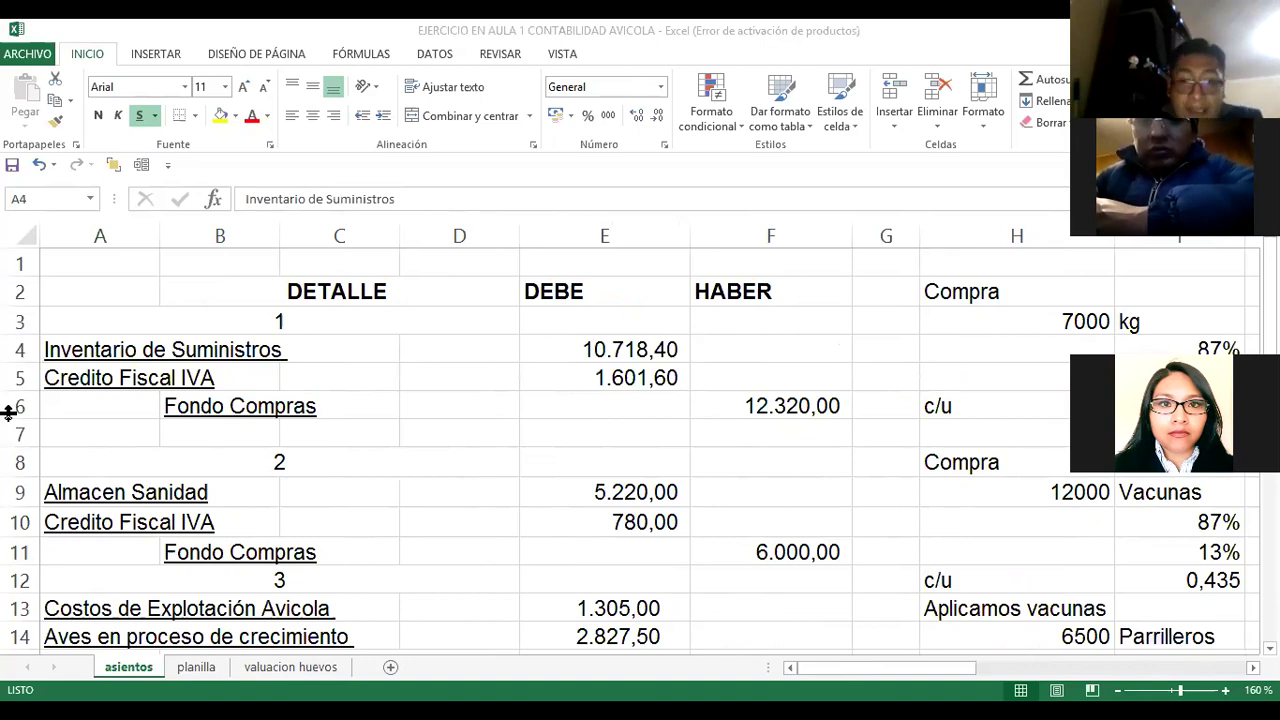
click(158, 352)
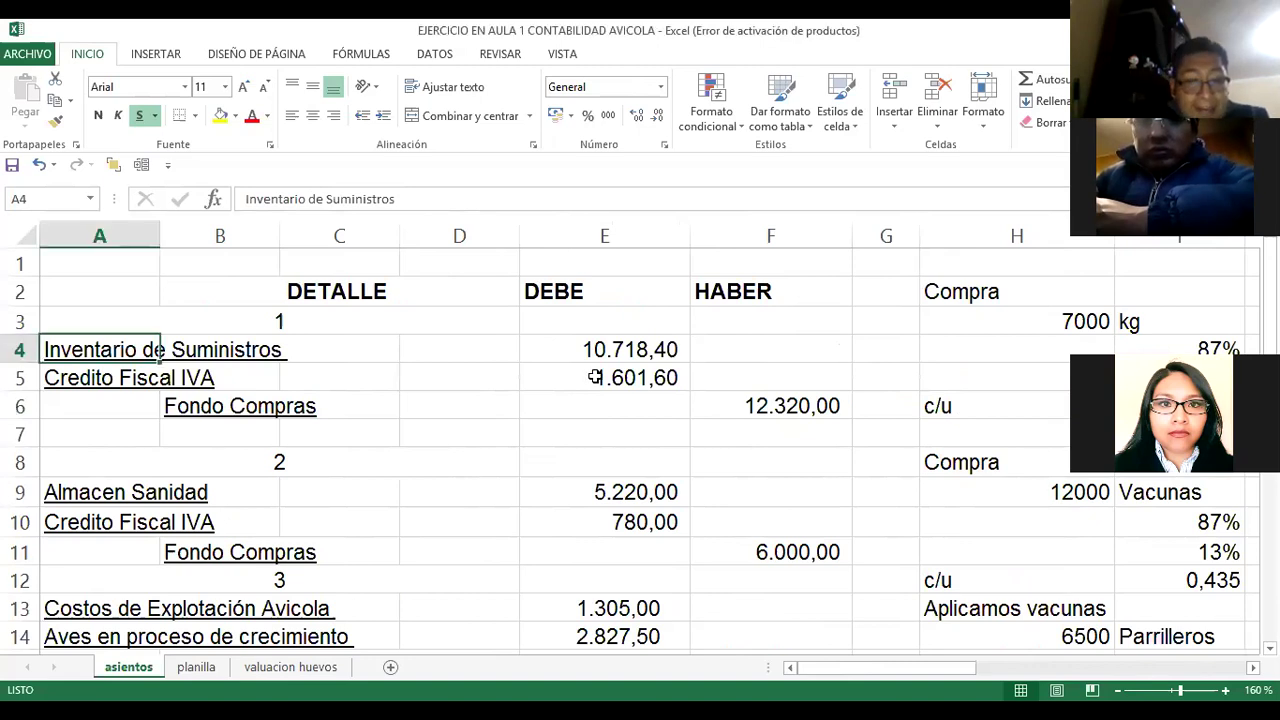
Step: Examine the quantity of vaccines in the second purchase beside journal entry 2
key(Down)
key(Down)
key(Down)
key(Down)
key(Right)
key(Right)
key(Right)
key(Right)
key(Right)
key(Right)
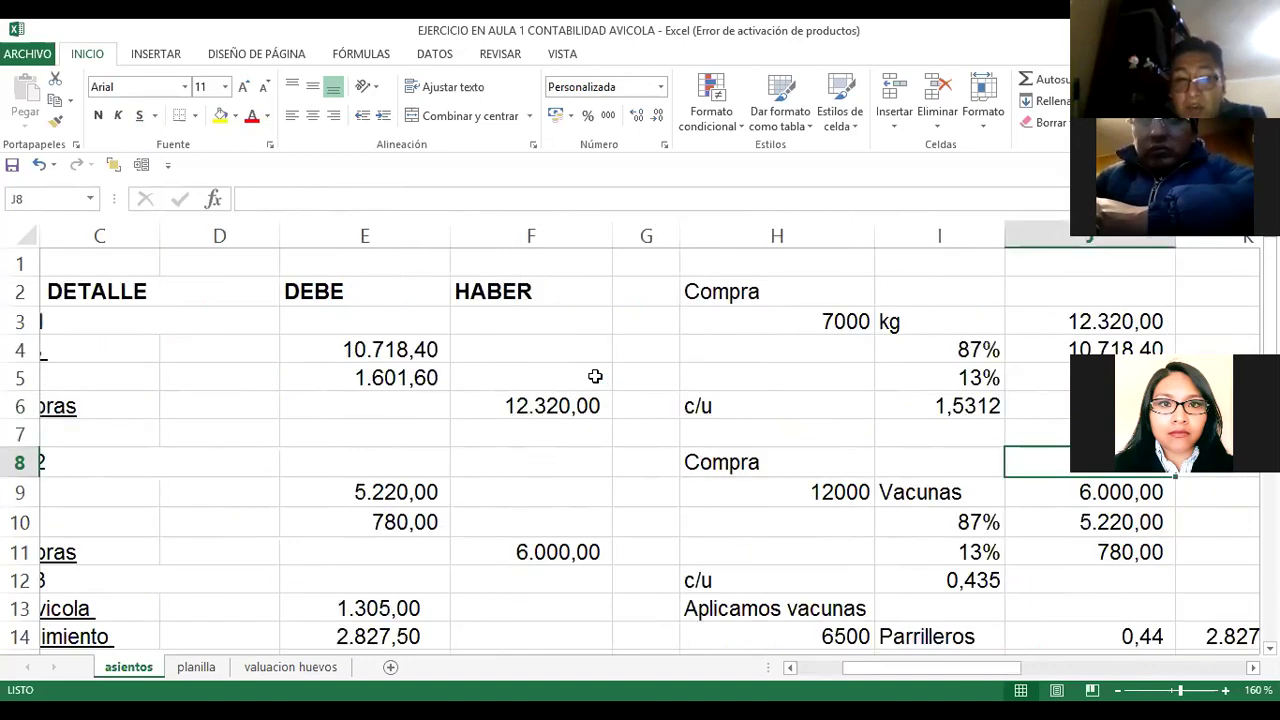
key(Left)
key(Down)
key(Left)
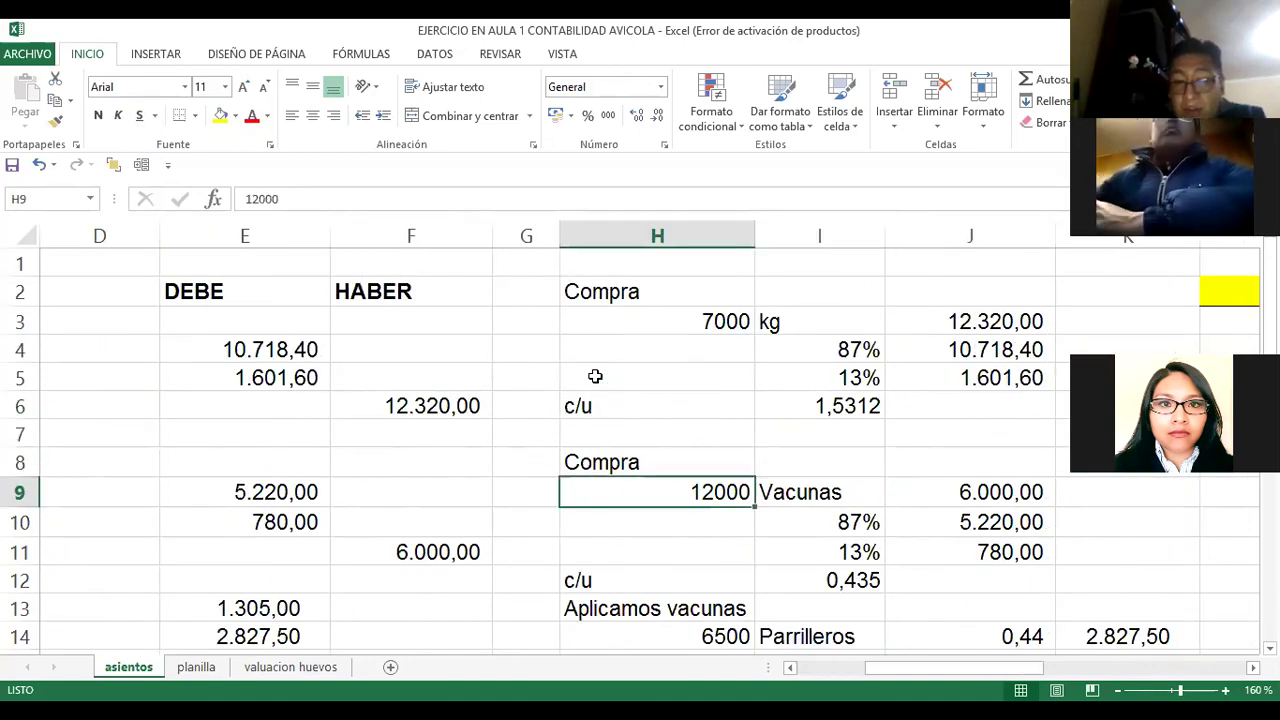
Step: Check the second purchase's total and inspect the formulas that split it into 87% and 13%
key(Right)
key(Right)
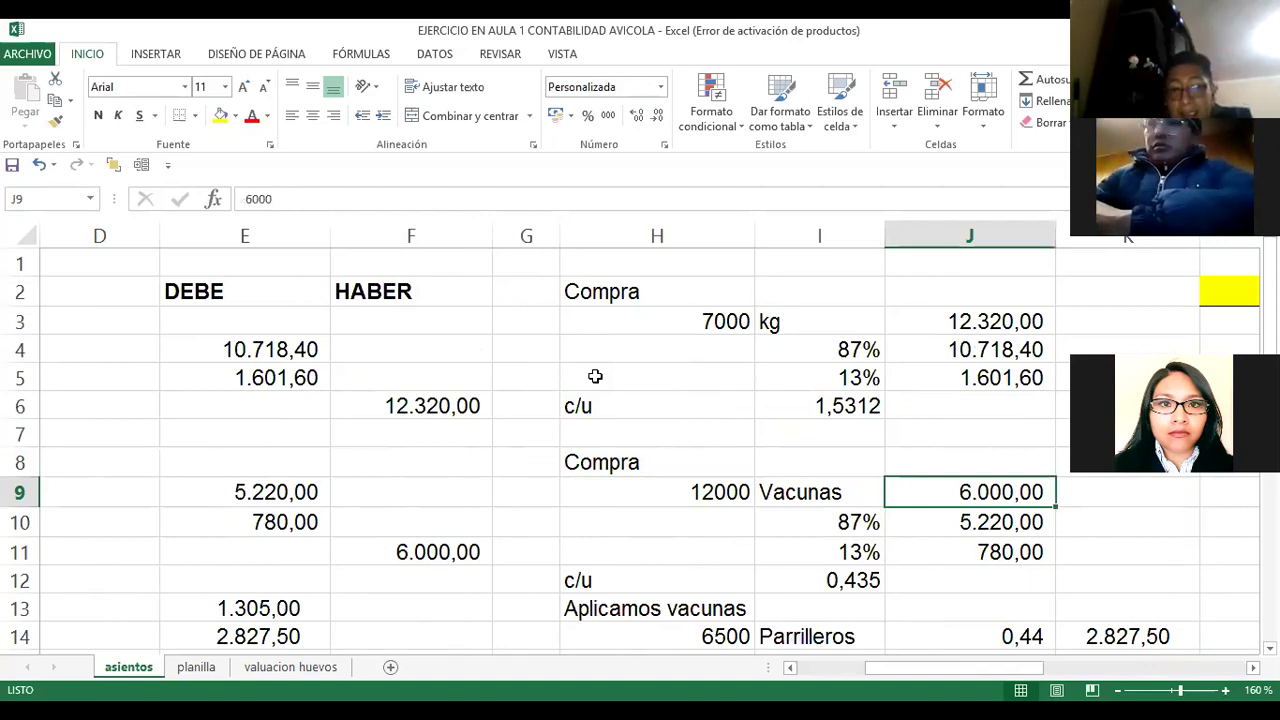
key(Down)
key(Down)
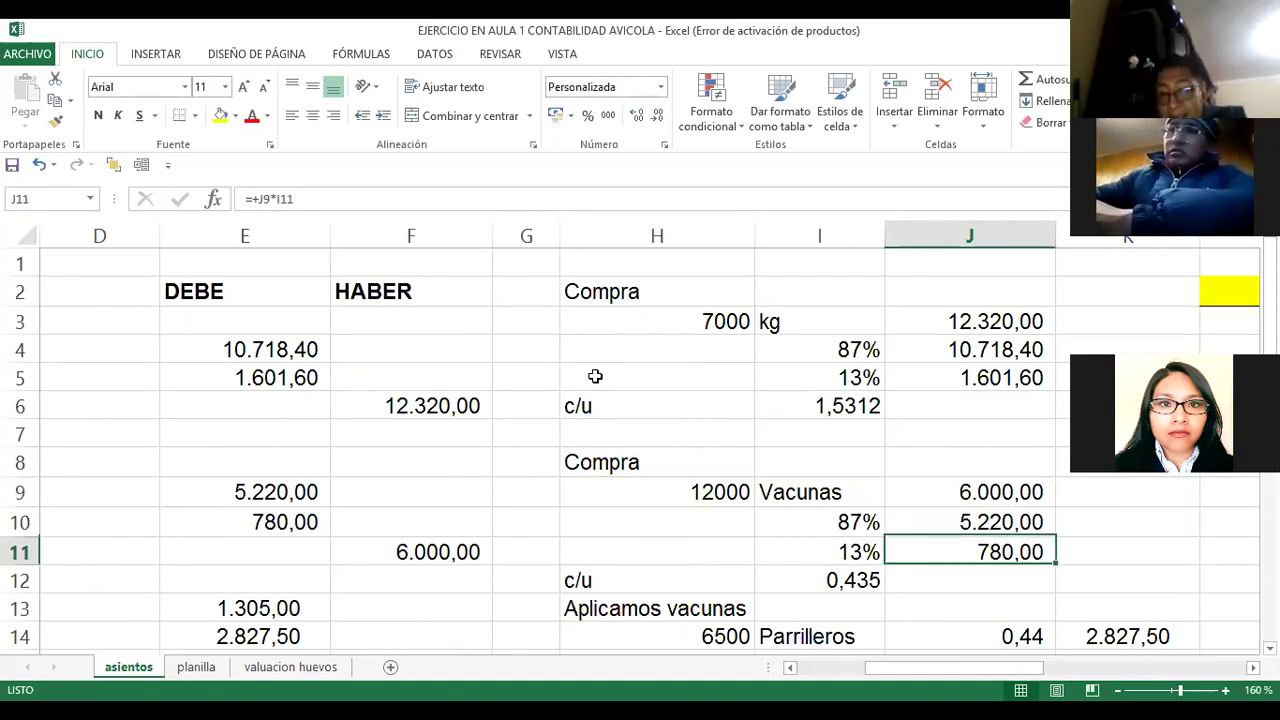
key(Up)
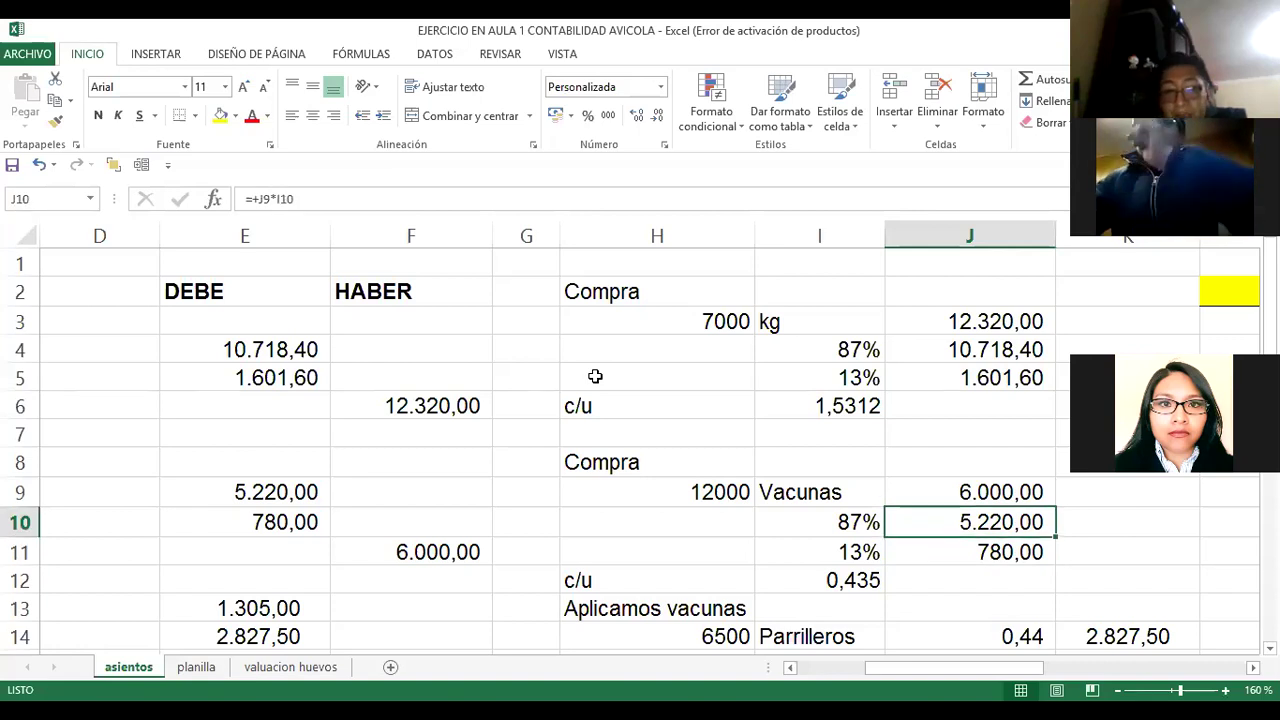
Step: Review the accounts of journal entry 2: Almacen Sanidad, Credito Fiscal IVA and Fondo Compras
key(Home)
key(Down)
key(Up)
key(Up)
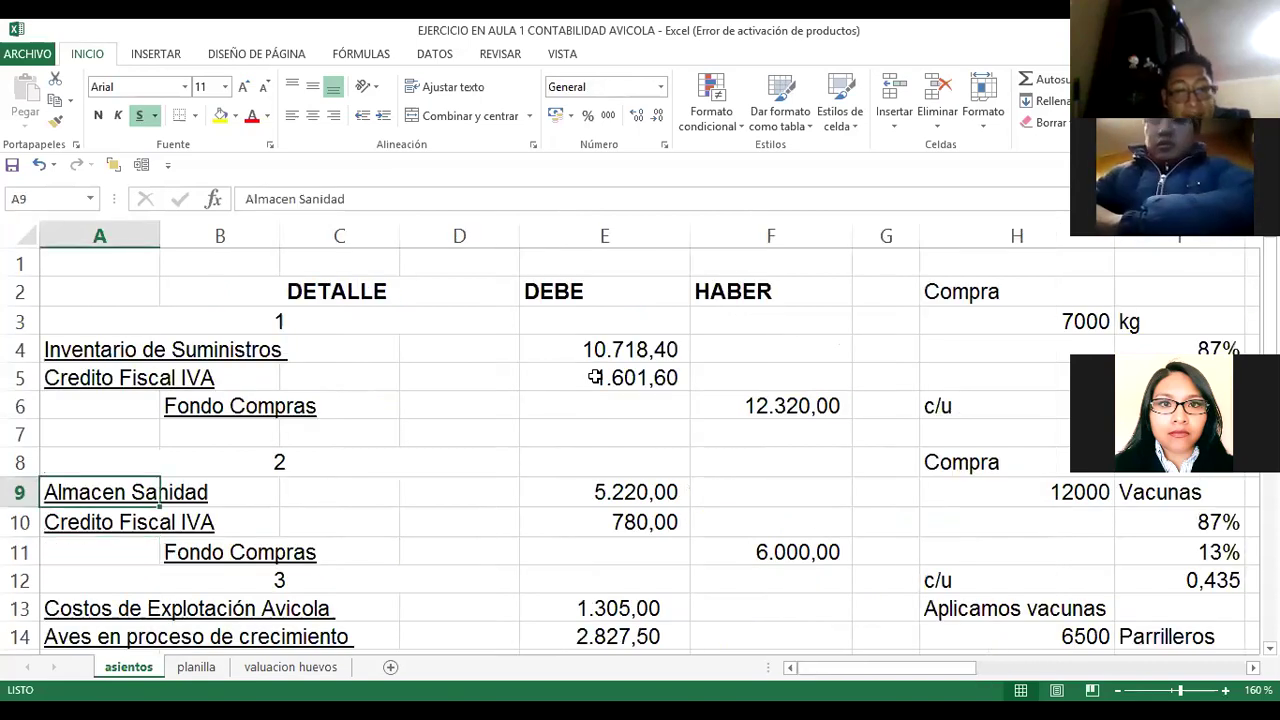
key(Down)
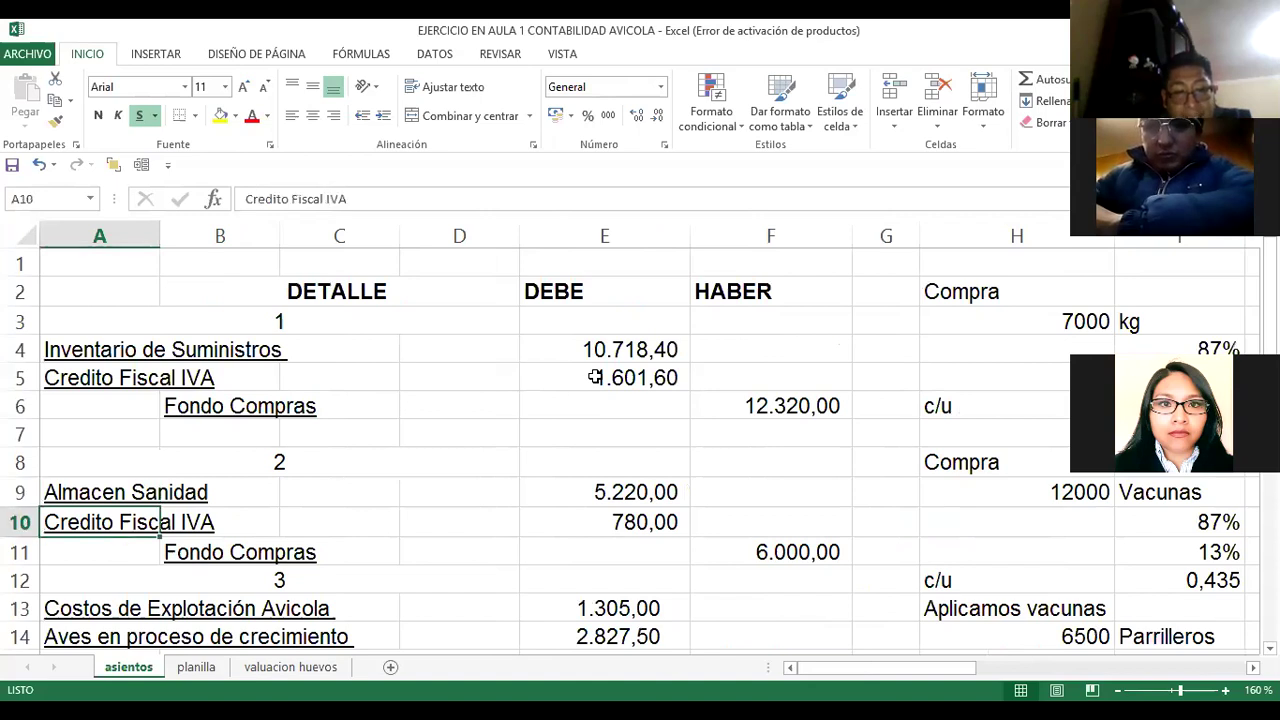
key(Down)
key(Right)
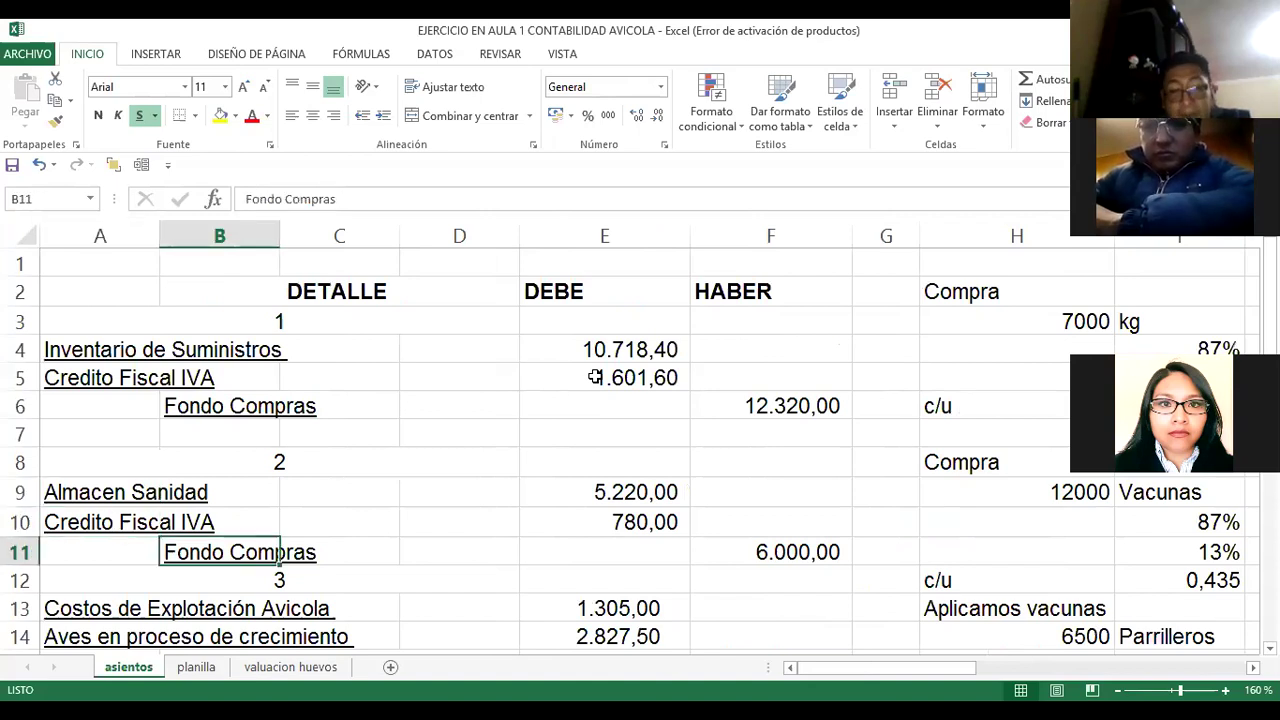
Step: Check the debit and credit amounts of journal entry 2 against their linked purchase cells
key(Up)
key(Up)
key(Right)
key(Right)
key(Right)
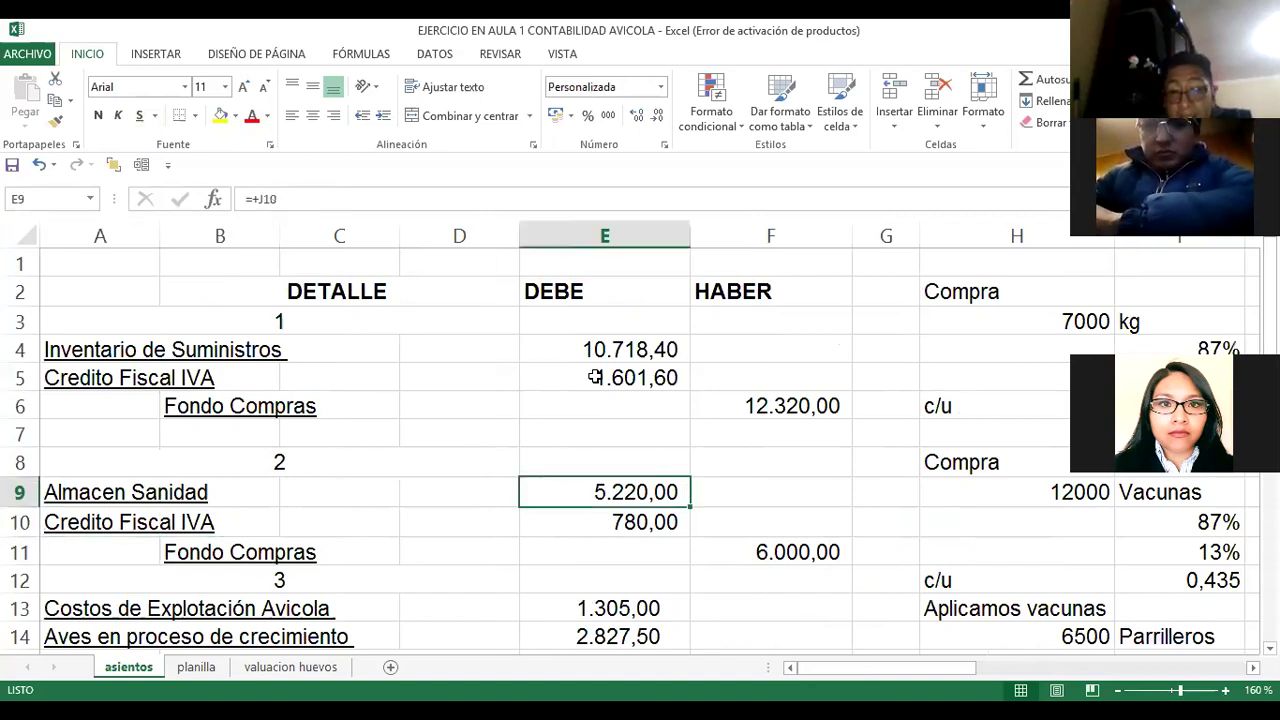
key(Down)
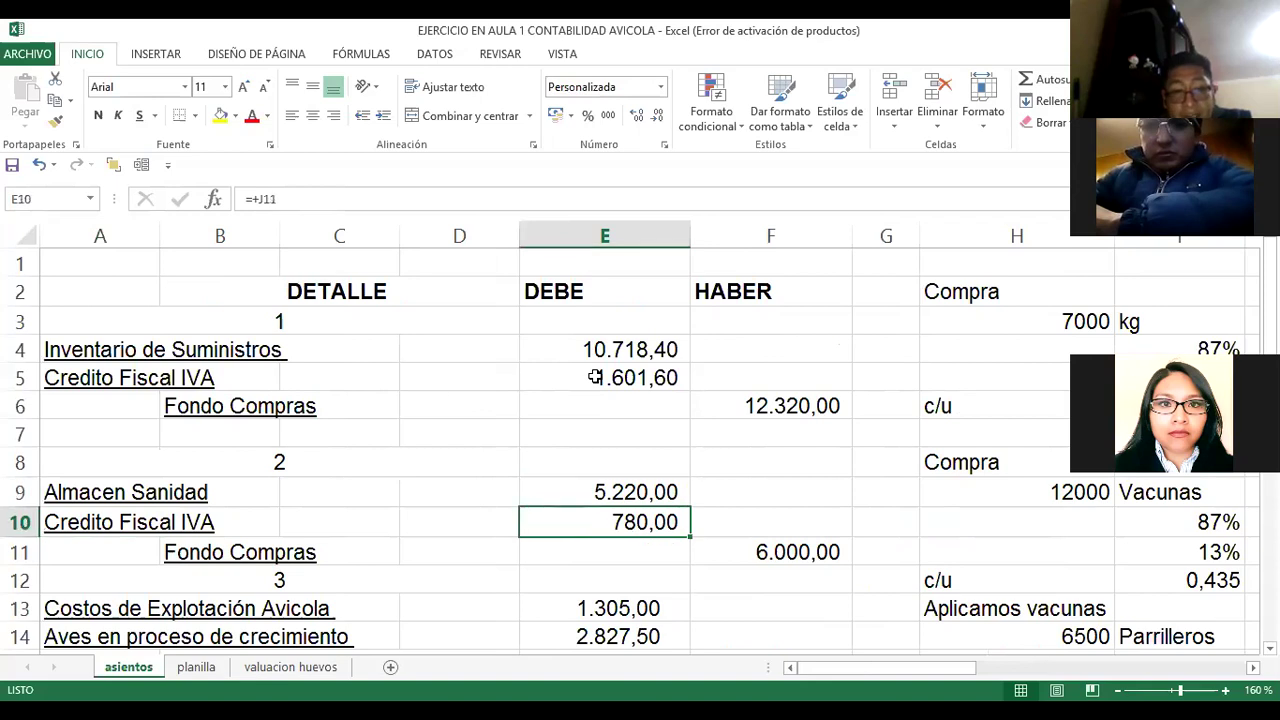
key(Down)
key(Right)
key(Right)
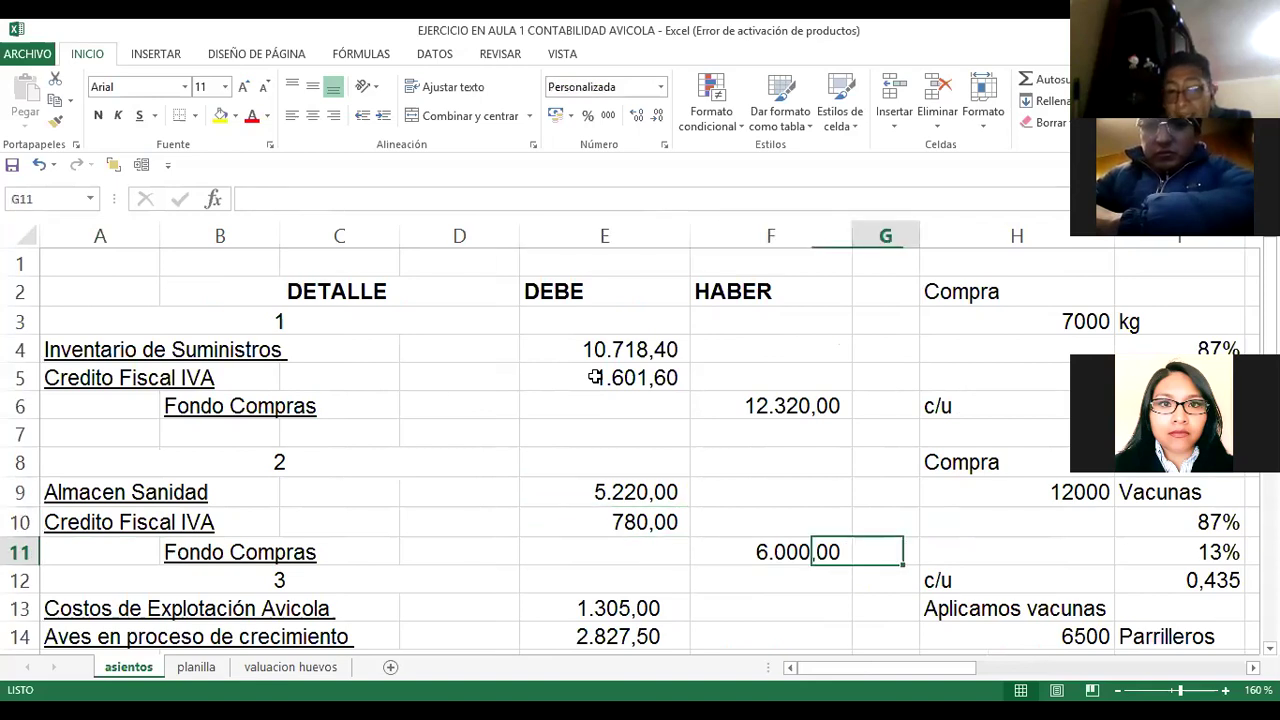
Step: Inspect the formula for the unit cost of the vaccines in the second purchase
key(Right)
key(Right)
key(Right)
key(Right)
key(Down)
key(Left)
key(Left)
key(Left)
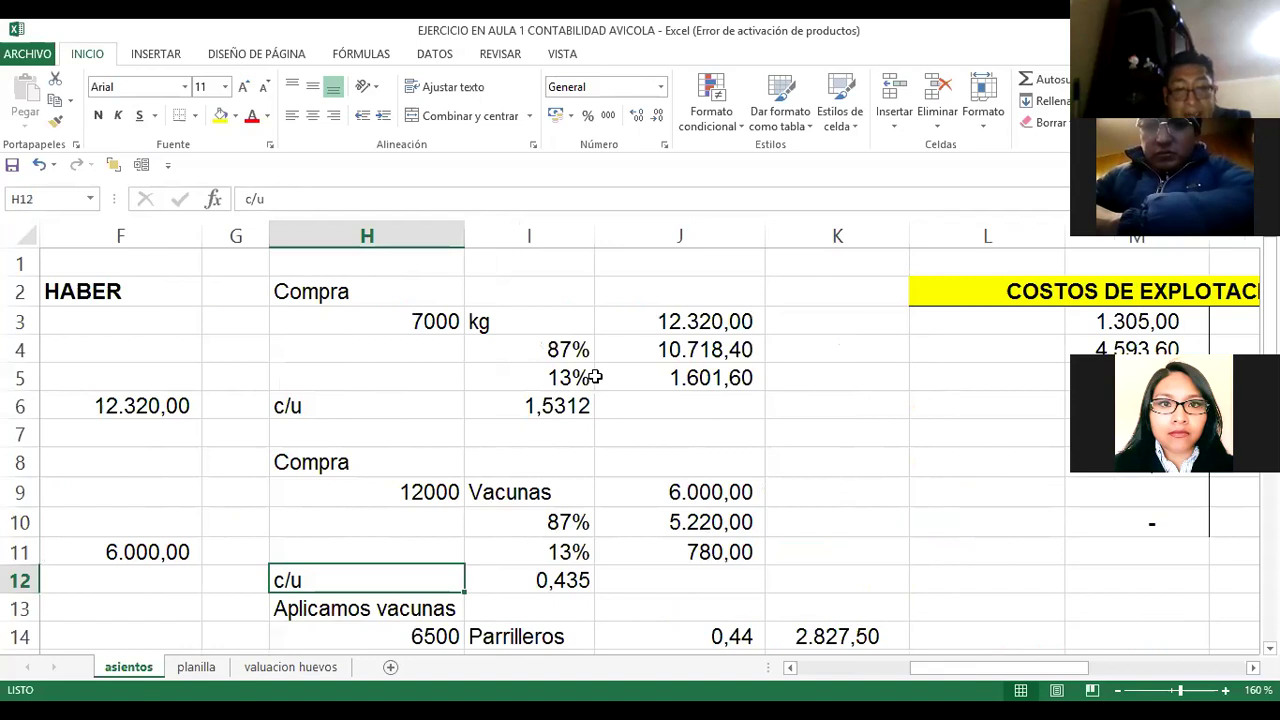
key(Right)
text(=+J10/H9)
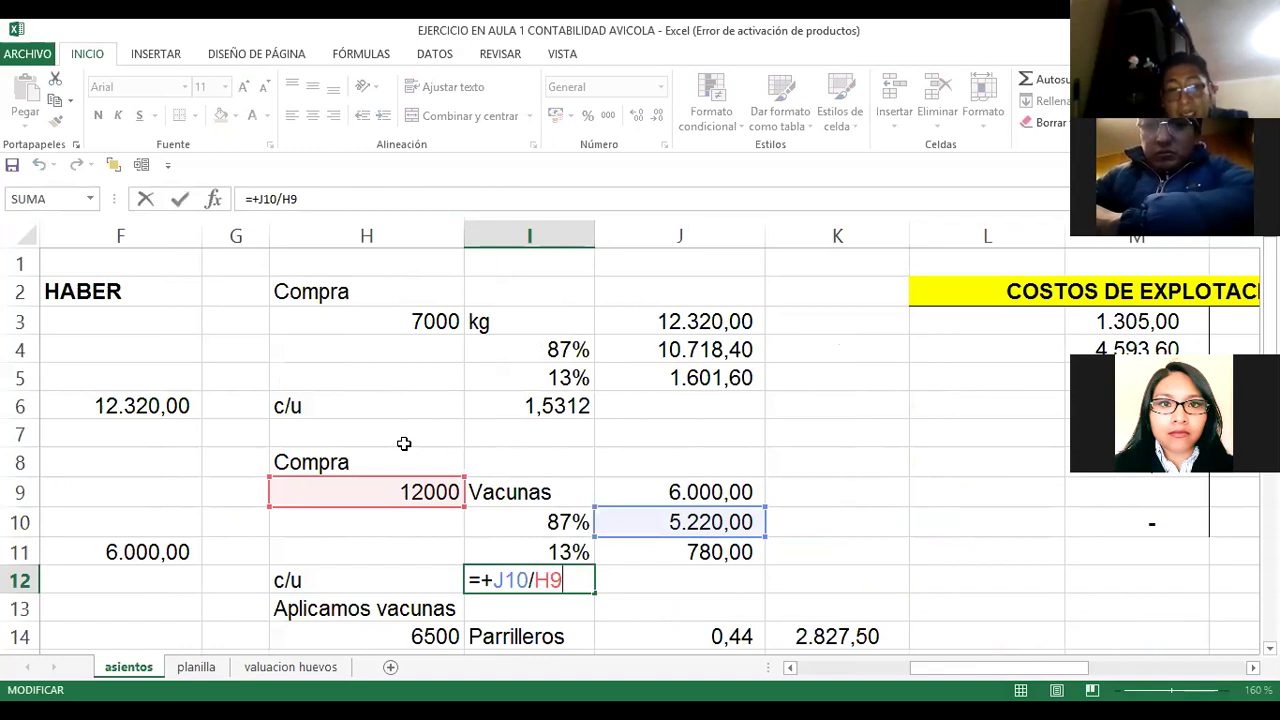
key(ctrl+Return)
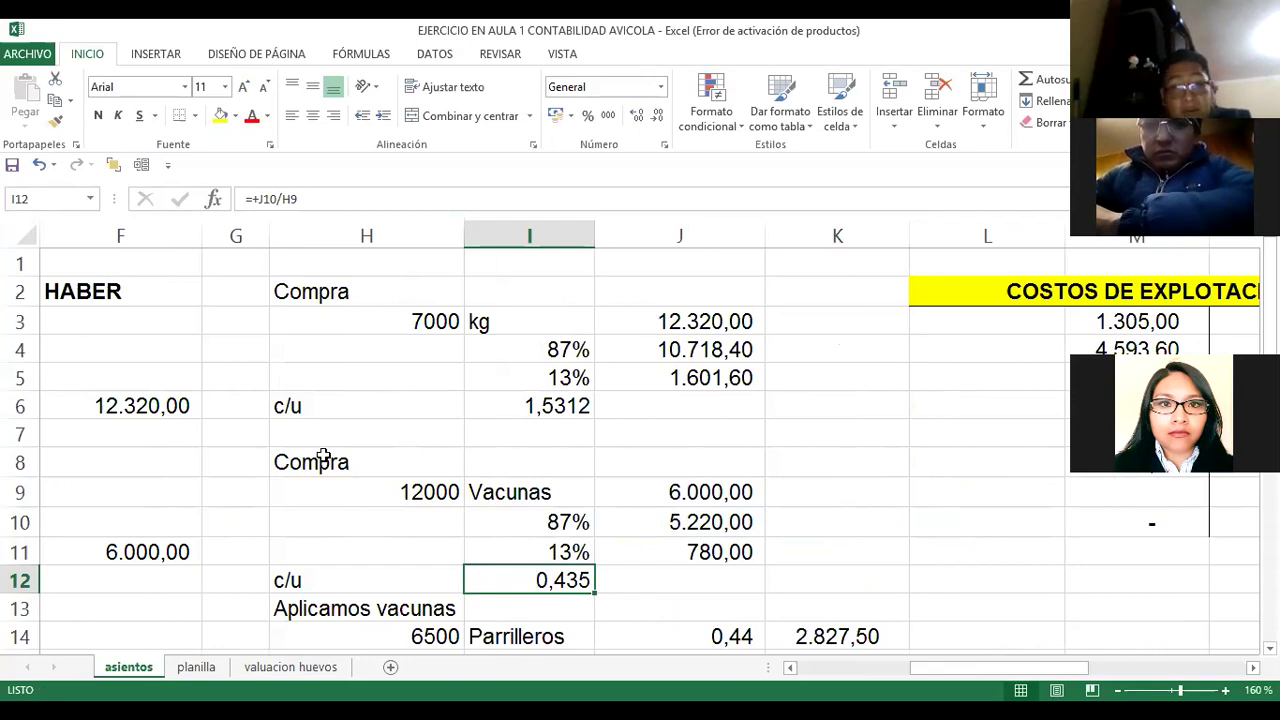
Step: Highlight the unit costs of the first and second purchases with a yellow fill
ctrl+click(550, 406)
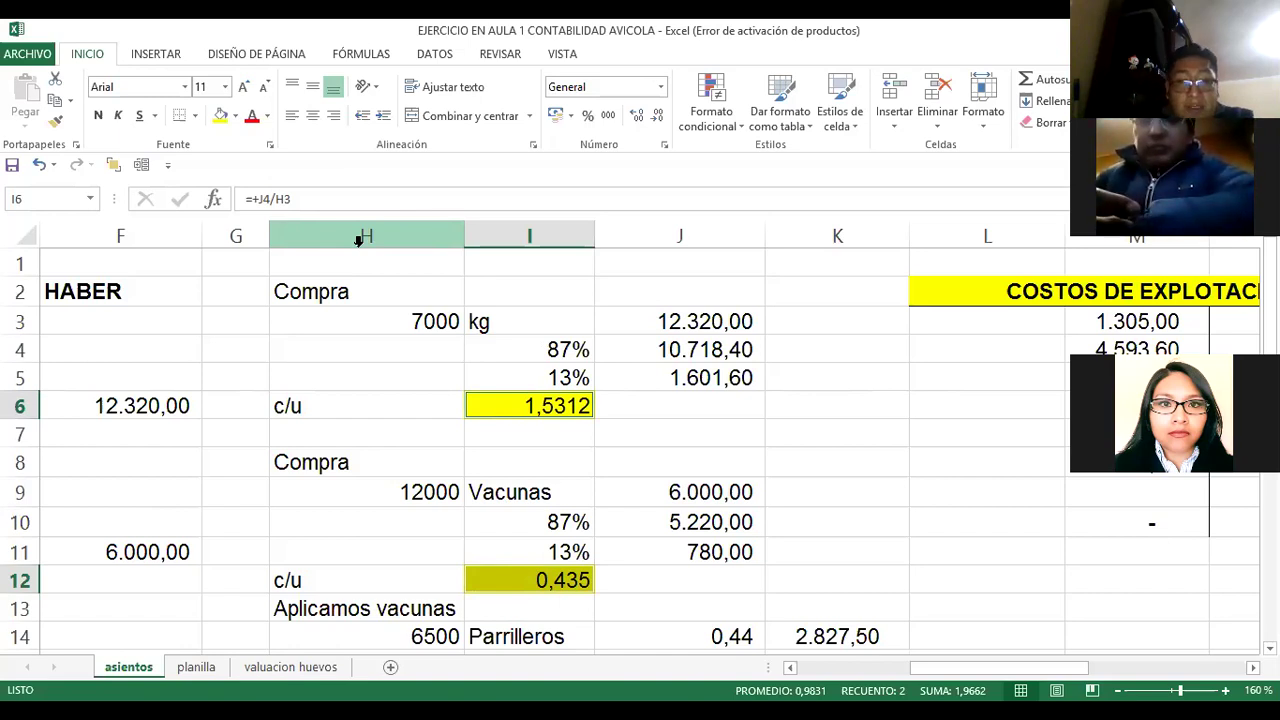
key(Home)
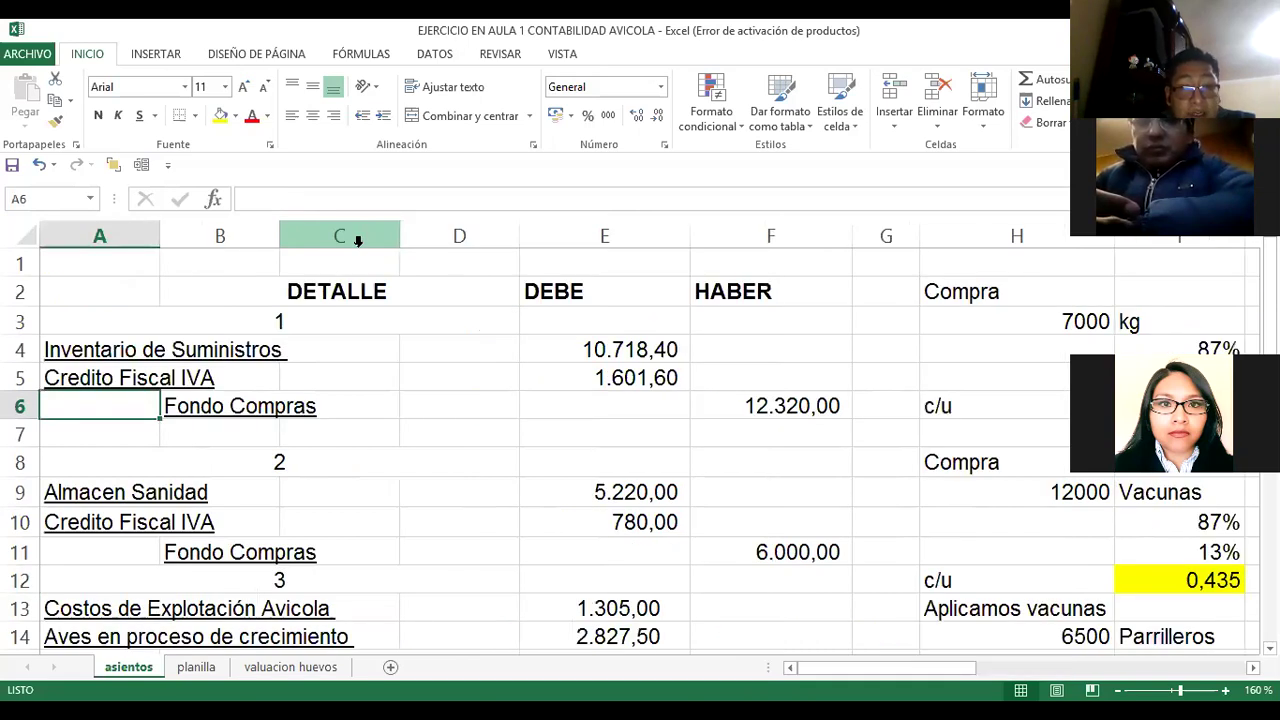
key(alt+Tab)
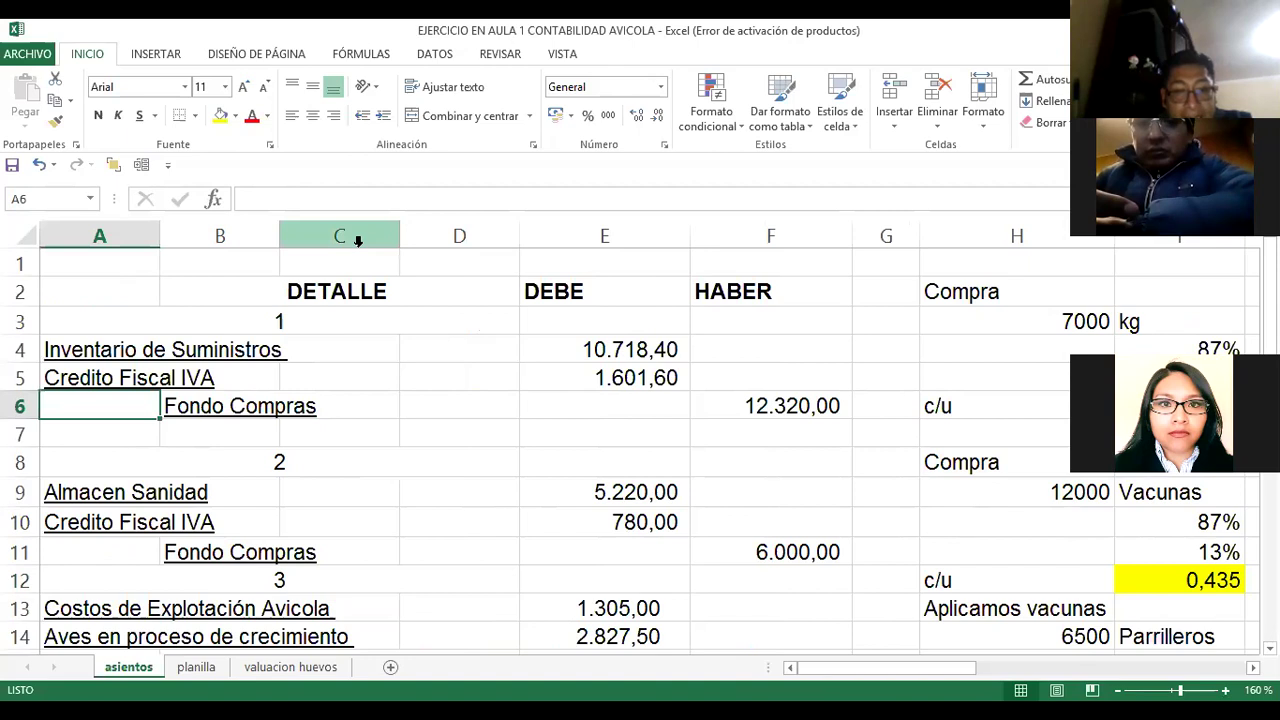
Step: Look over the Almacen Sanidad line of journal entry 2 and its supporting purchase calculation
key(Down)
key(Down)
key(Down)
key(Right)
key(Right)
key(Right)
key(Right)
key(Right)
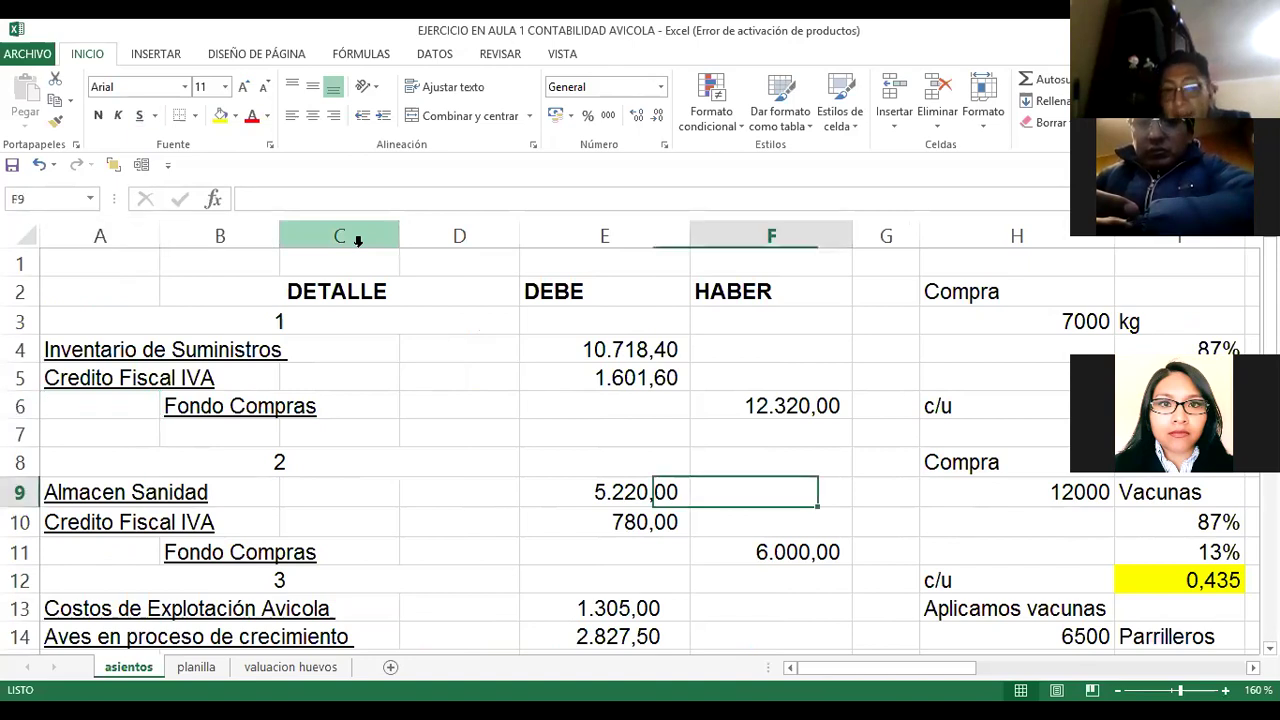
key(Right)
key(Right)
key(Right)
key(Right)
key(Right)
key(Right)
key(Left)
key(Left)
key(Left)
key(Left)
key(Down)
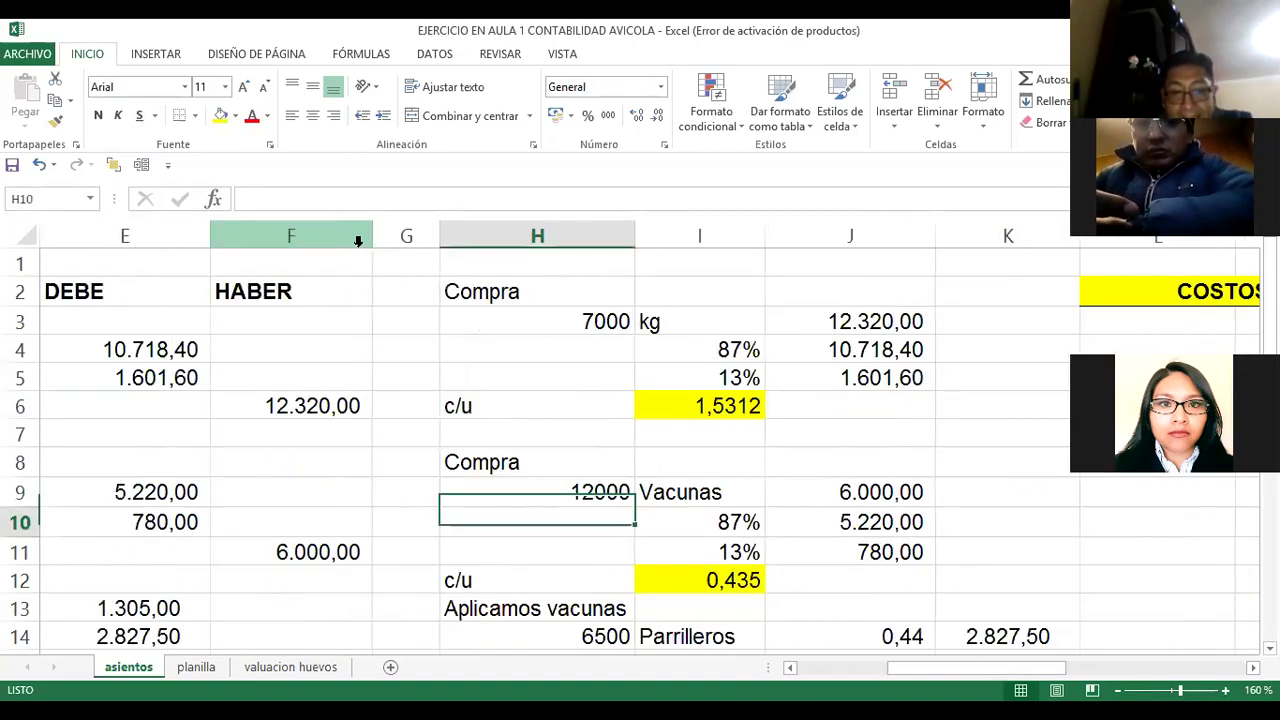
Step: Examine the Aplicamos vacunas block, including the quantity of Parrilleros
key(Down)
key(Down)
key(Down)
key(Down)
key(Down)
key(Down)
key(Down)
key(Down)
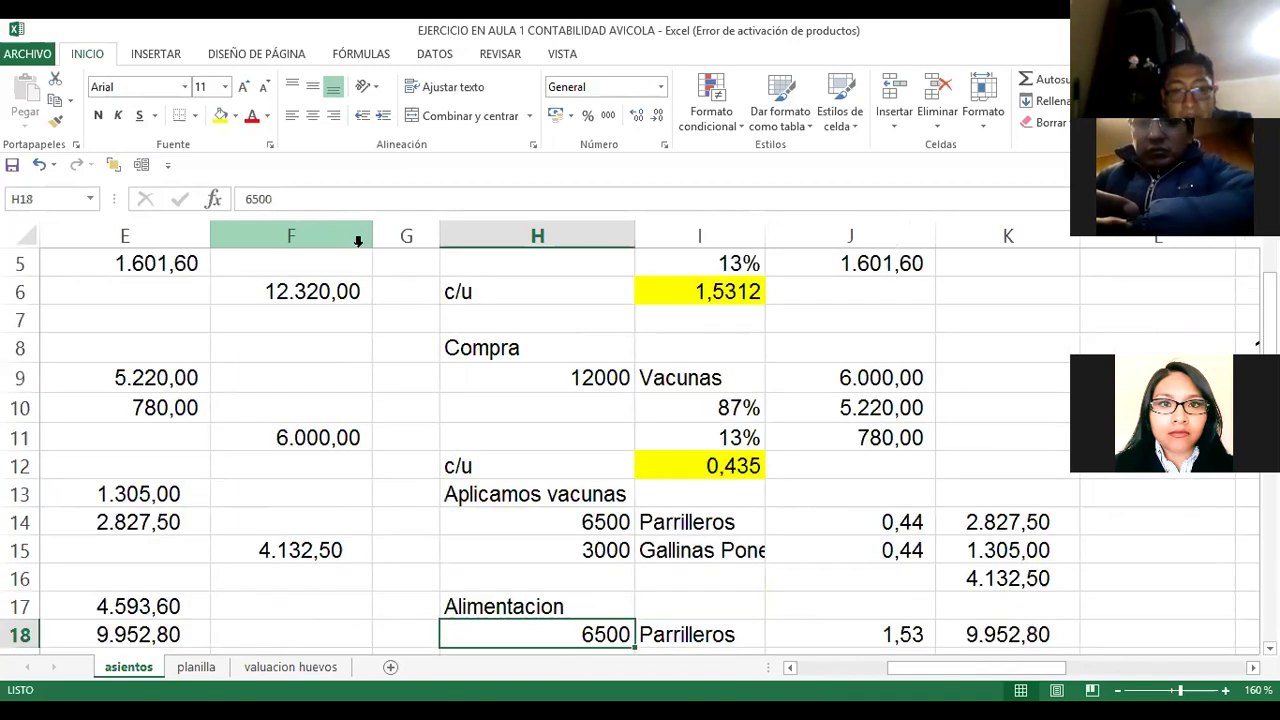
key(Up)
key(Up)
key(Up)
key(Up)
key(Up)
key(Up)
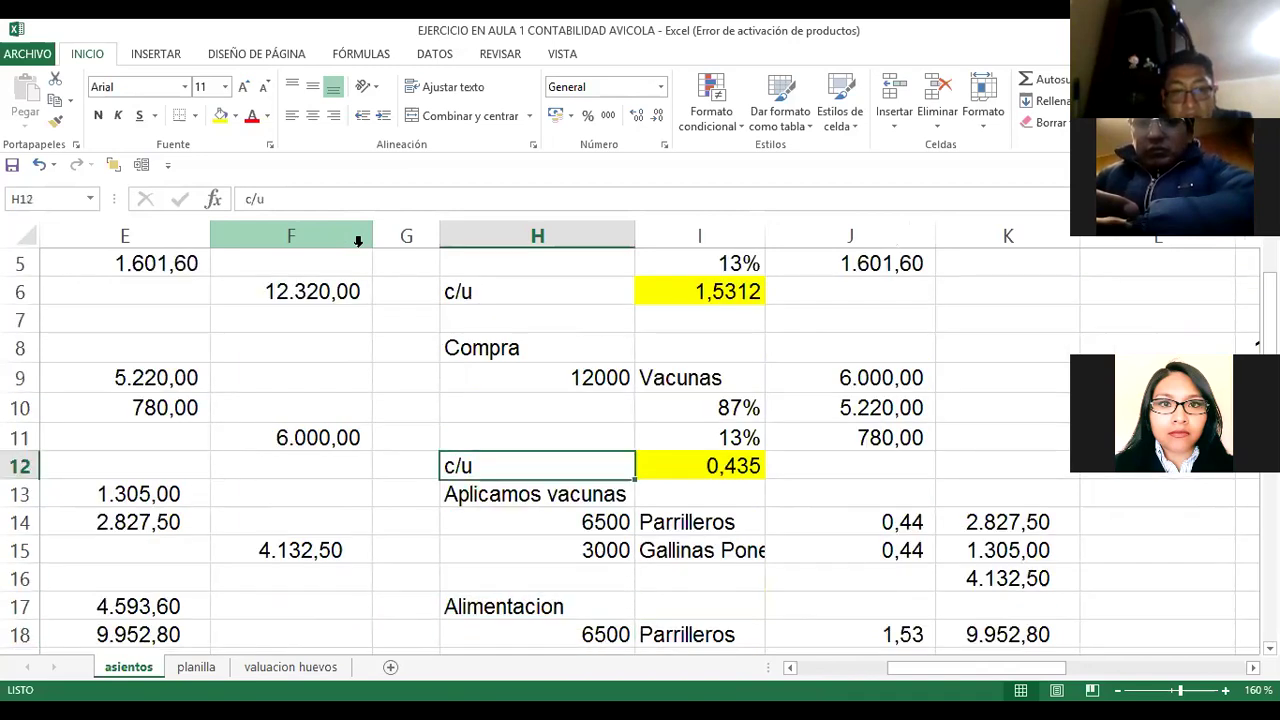
key(Down)
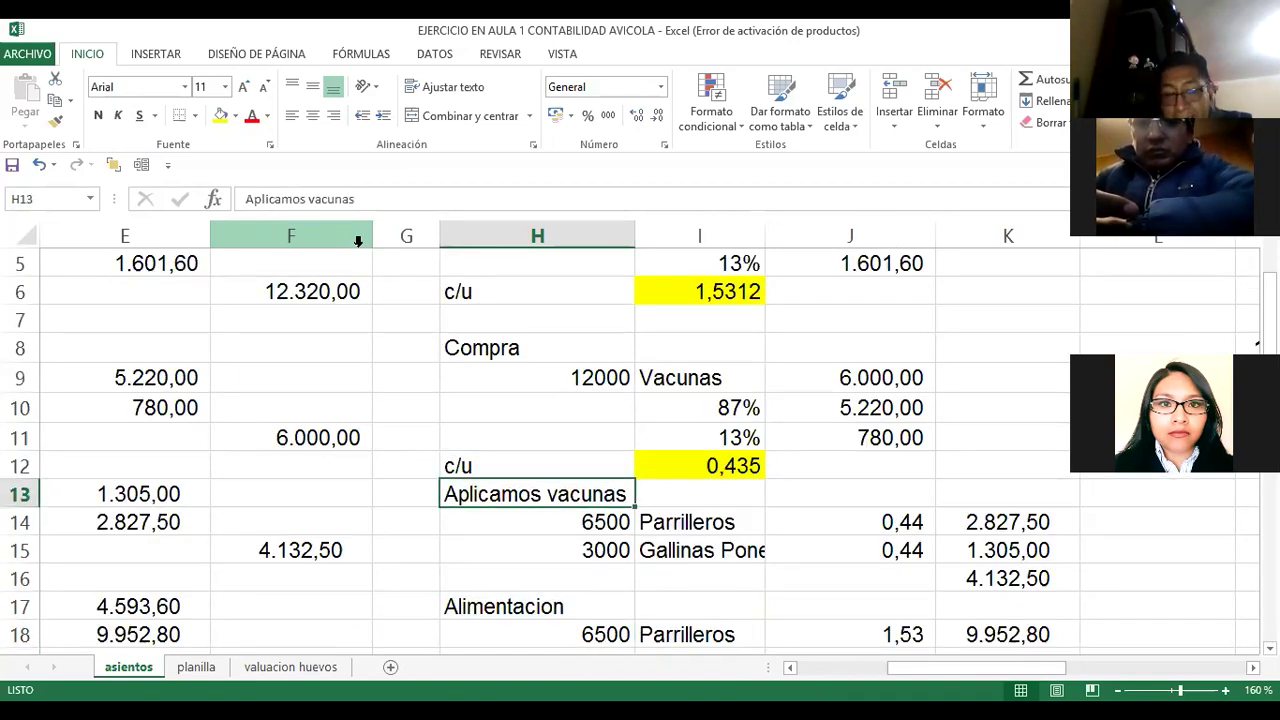
key(Down)
key(shift+Right)
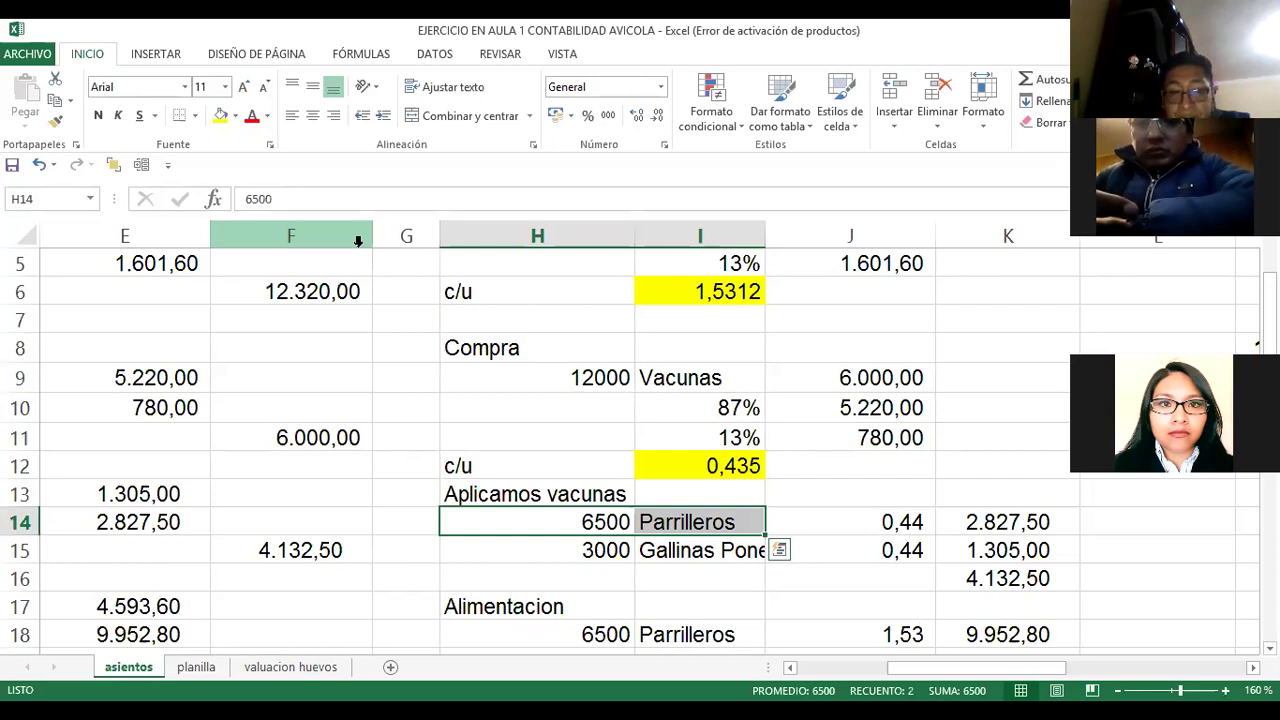
Step: Wrap the text of the Gallinas Ponedoras label in the Aplicamos vacunas block
key(Down)
key(Right)
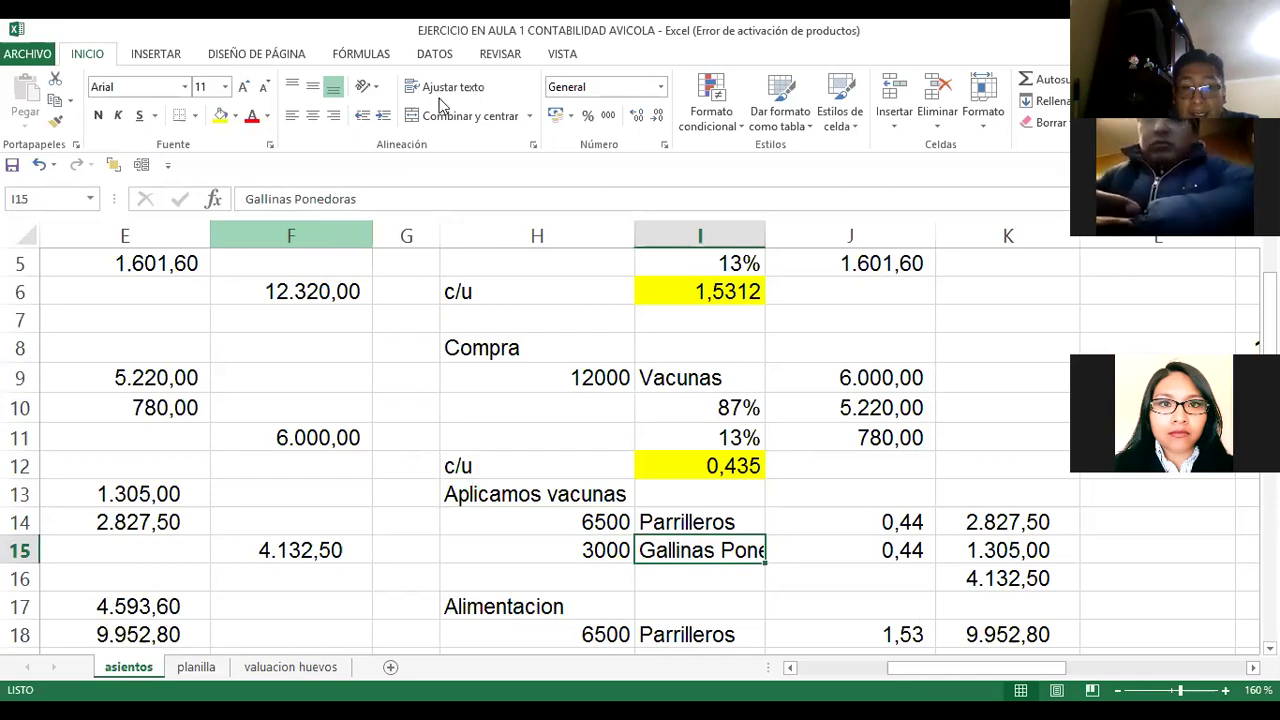
click(439, 99)
Step: Show the vaccine unit costs of Parrilleros and Gallinas Ponedoras with four decimals
key(Up)
key(Right)
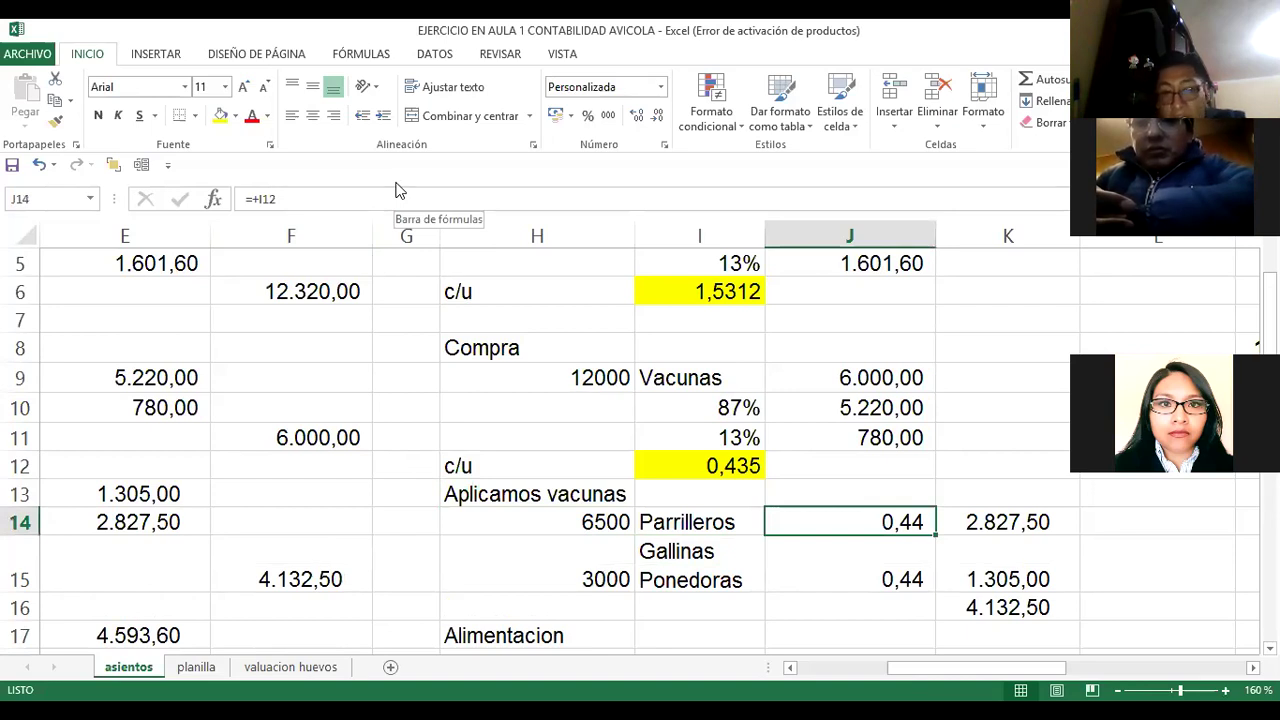
key(F2)
key(ctrl+Return)
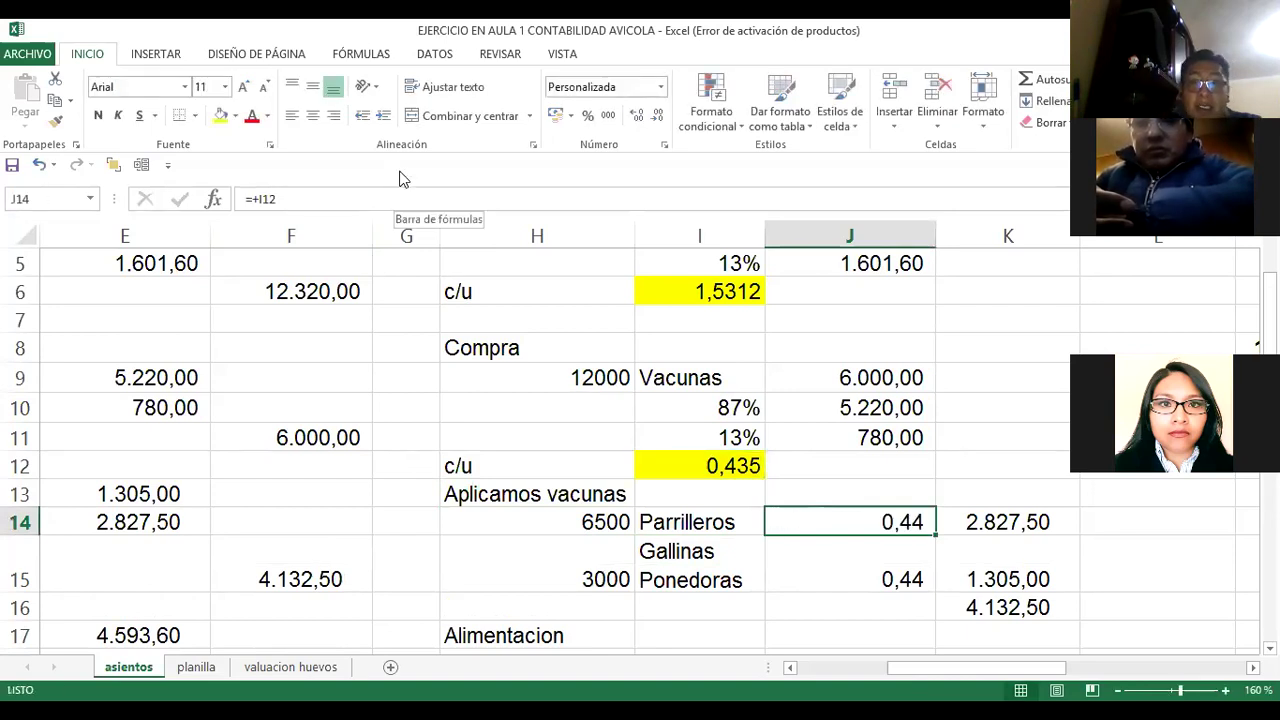
double_click(638, 116)
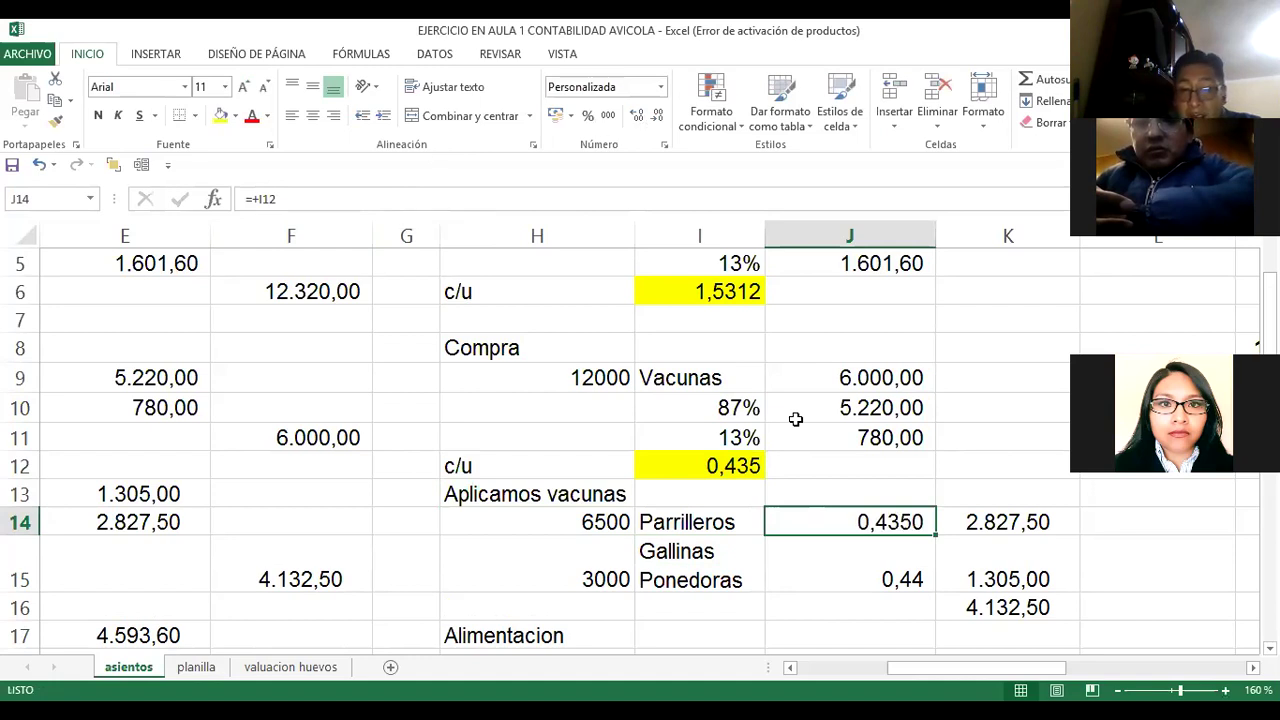
click(811, 569)
triple_click(636, 117)
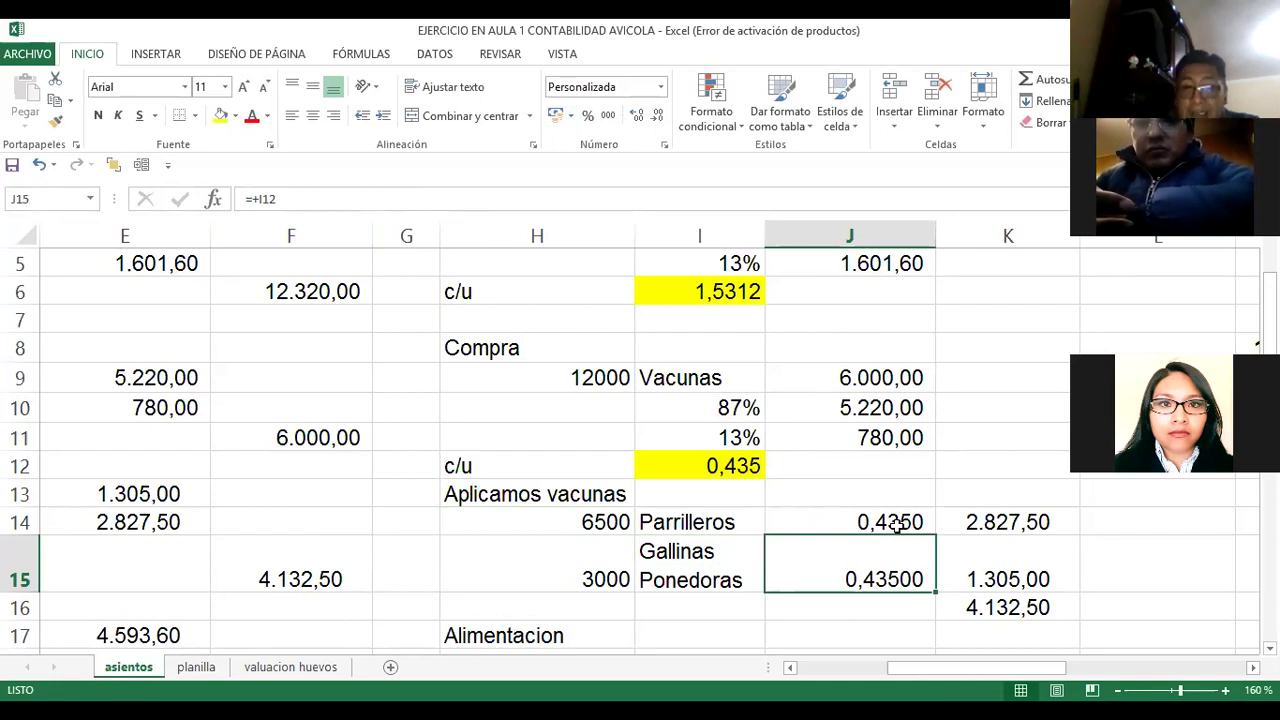
click(897, 527)
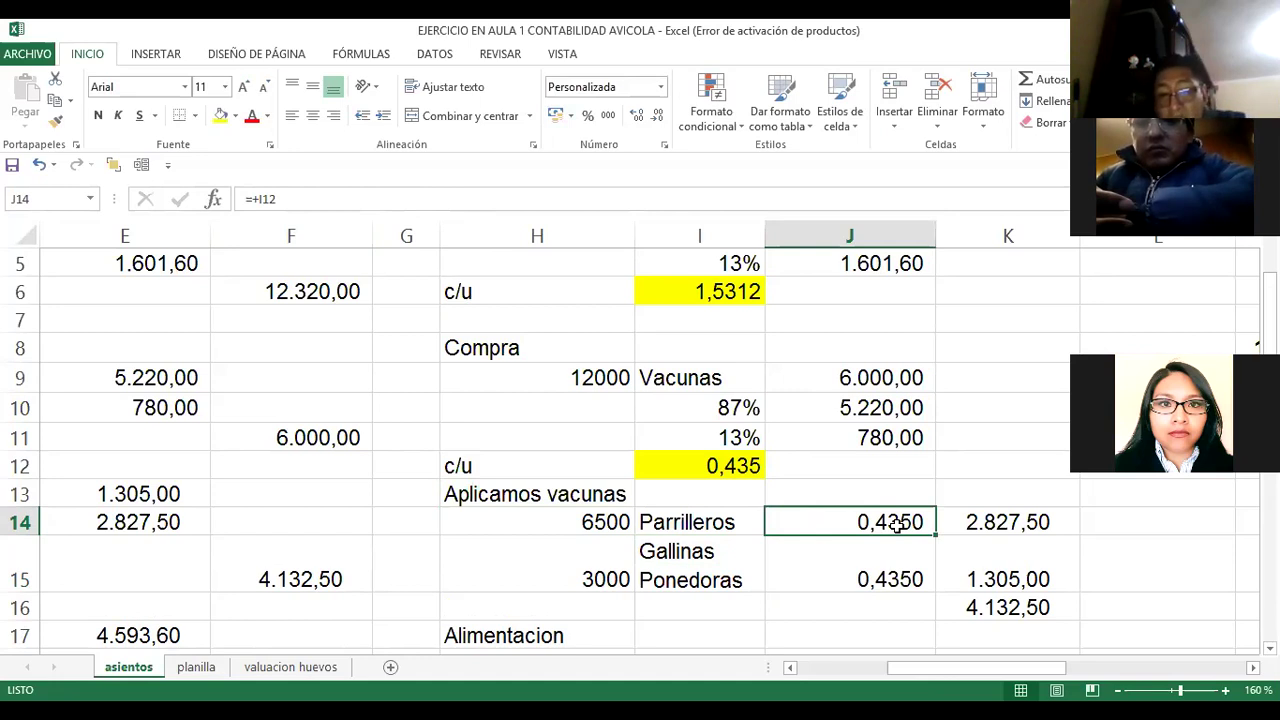
Step: Check the formulas multiplying quantity by unit cost for Parrilleros and Gallinas Ponedoras in the Aplicamos vacunas block
key(Left)
key(Left)
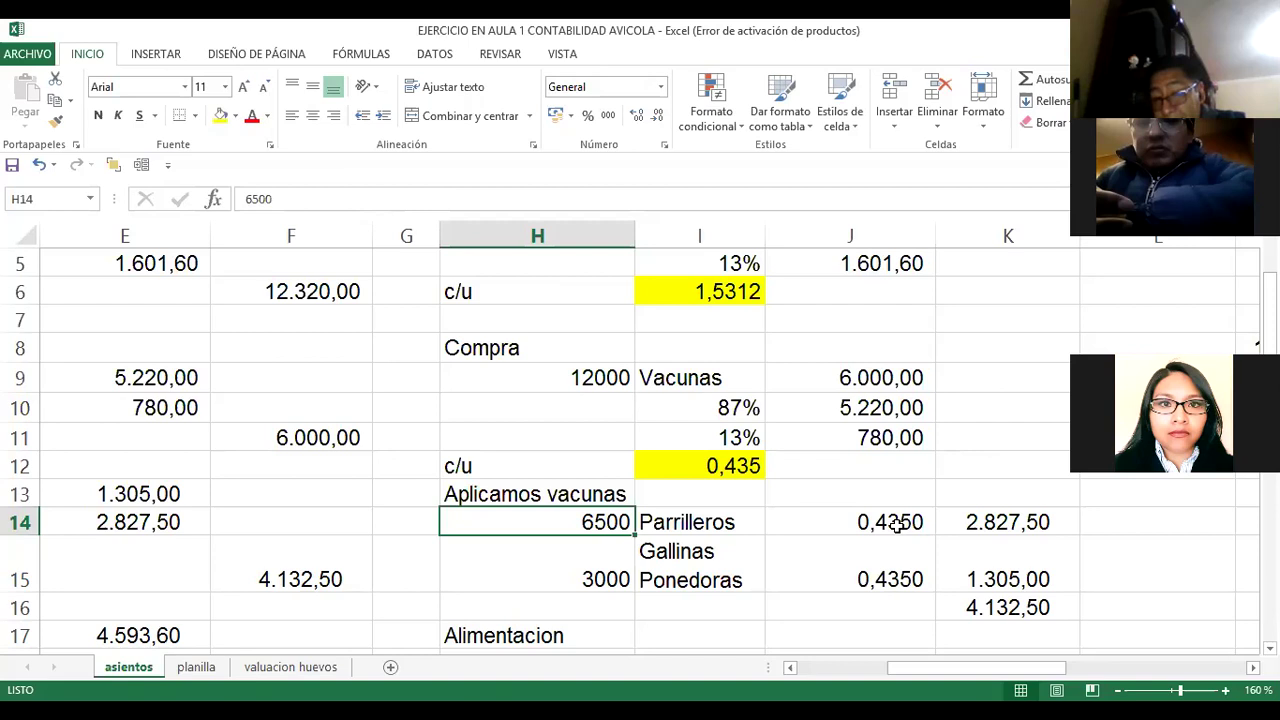
key(Down)
key(Right)
key(Right)
key(Right)
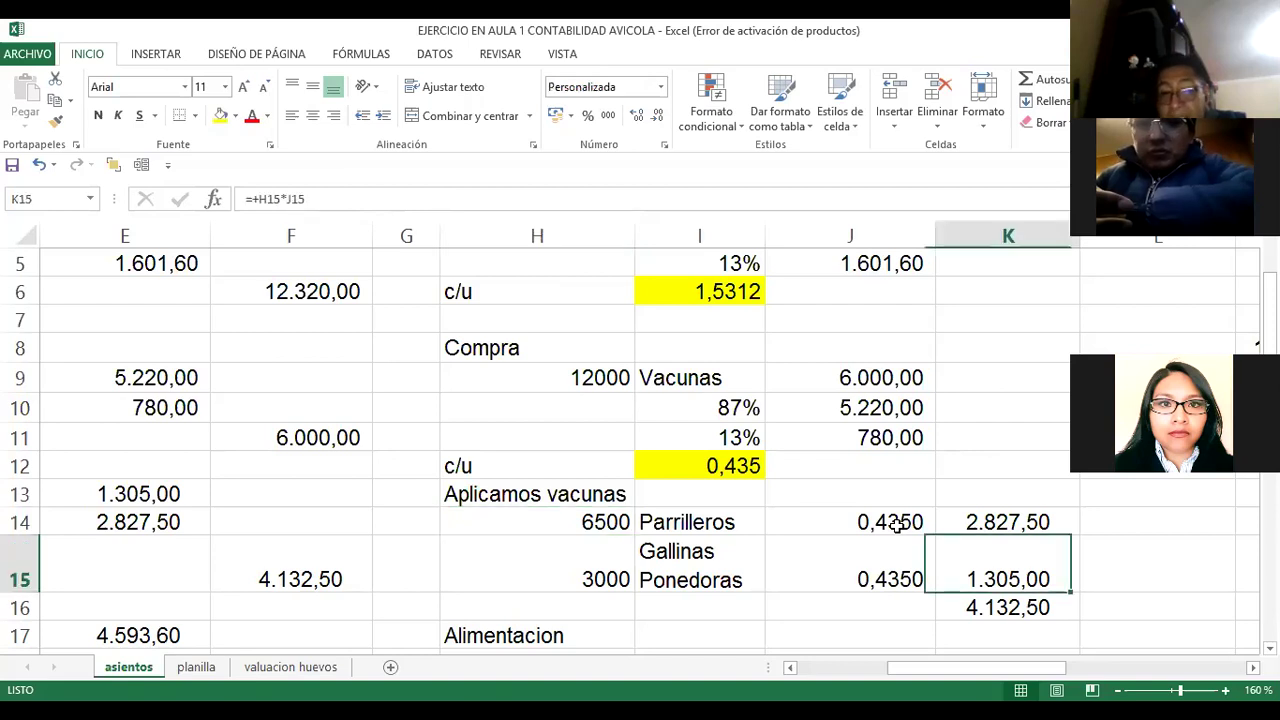
key(Right)
key(Left)
key(Up)
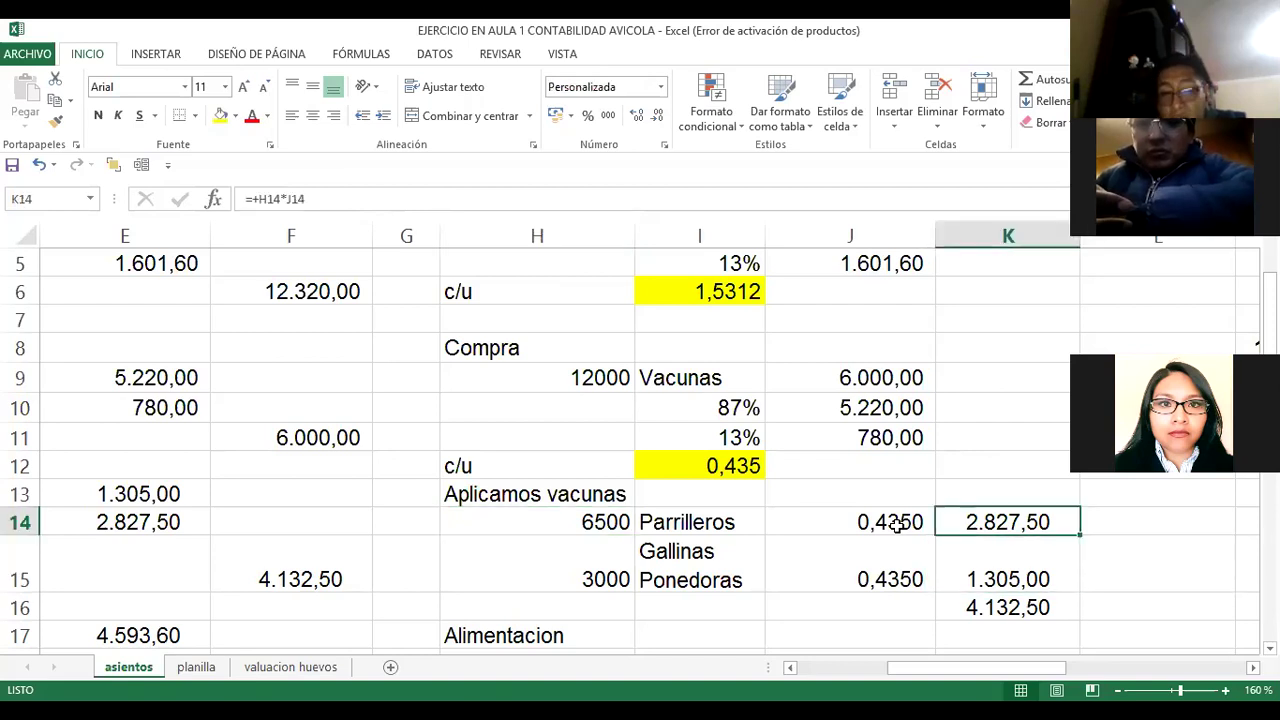
scroll(897, 527, right, 2)
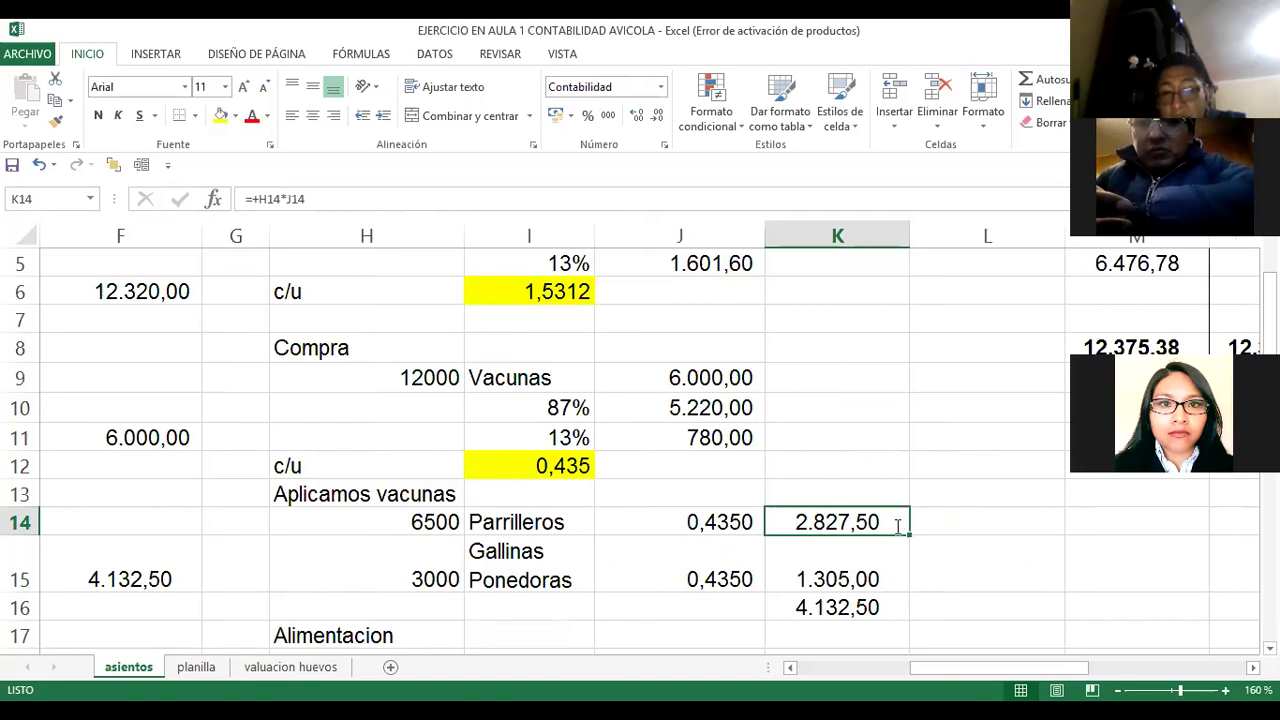
key(Down)
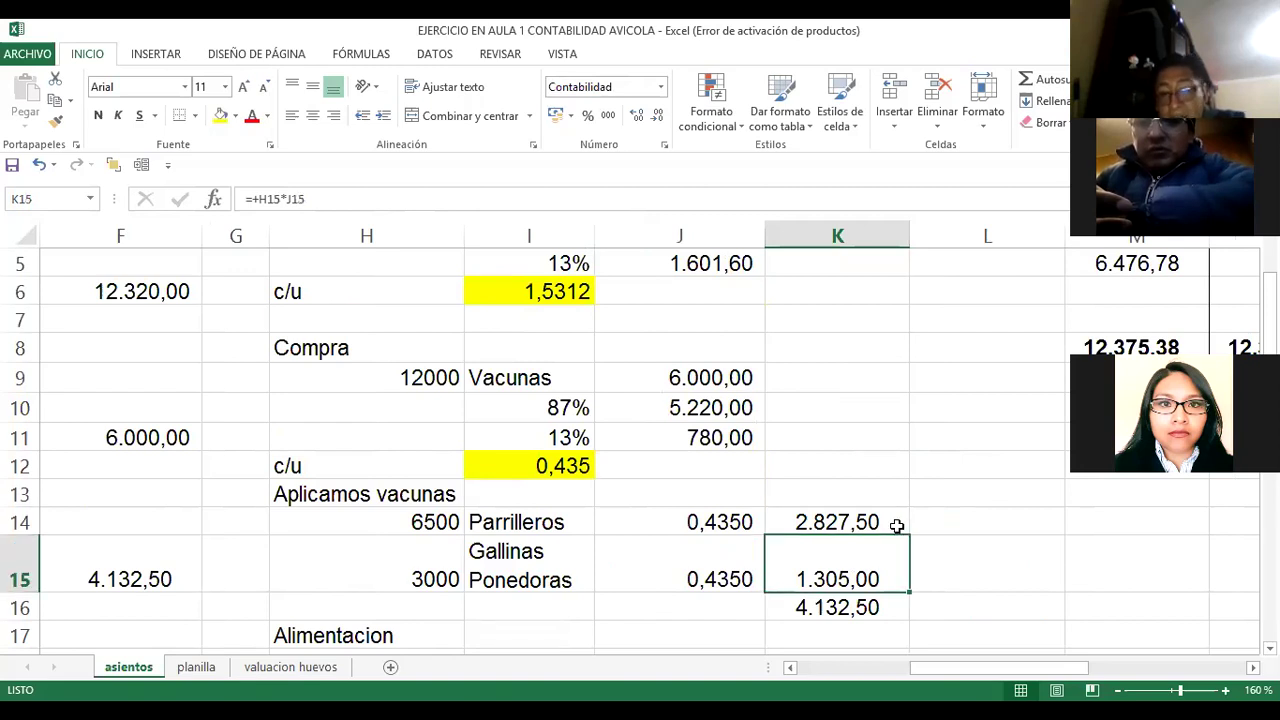
key(F2)
Step: Examine the Costos de Explotación Avicola account in journal entry 3 and the formula behind its debit
key(Left)
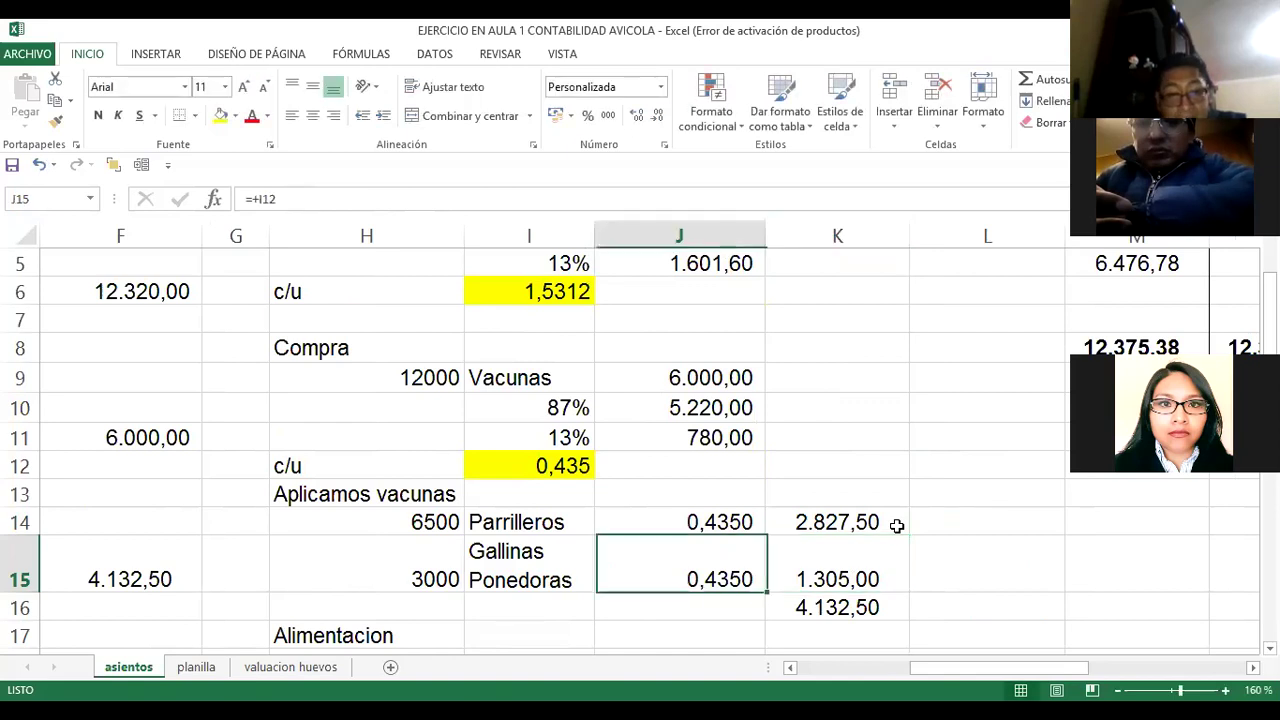
key(Left)
key(Left)
key(Left)
key(Left)
key(Left)
key(Left)
key(Left)
key(Left)
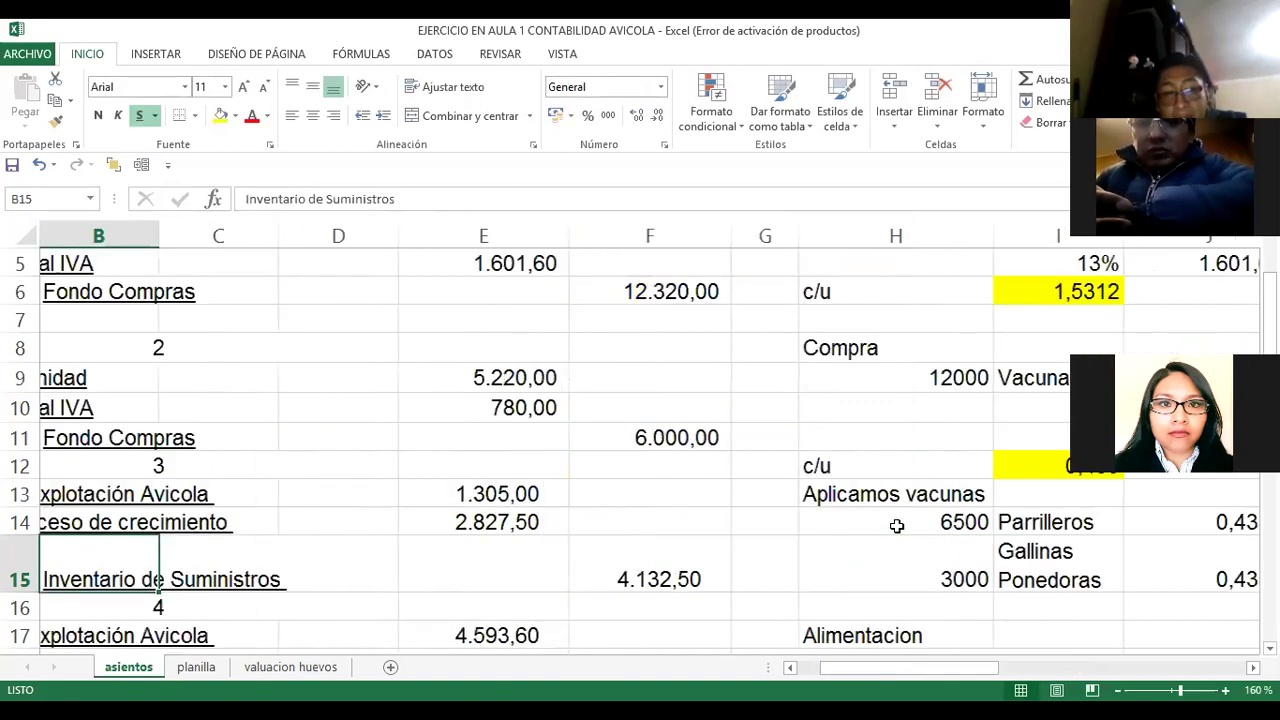
key(Left)
key(Up)
key(Up)
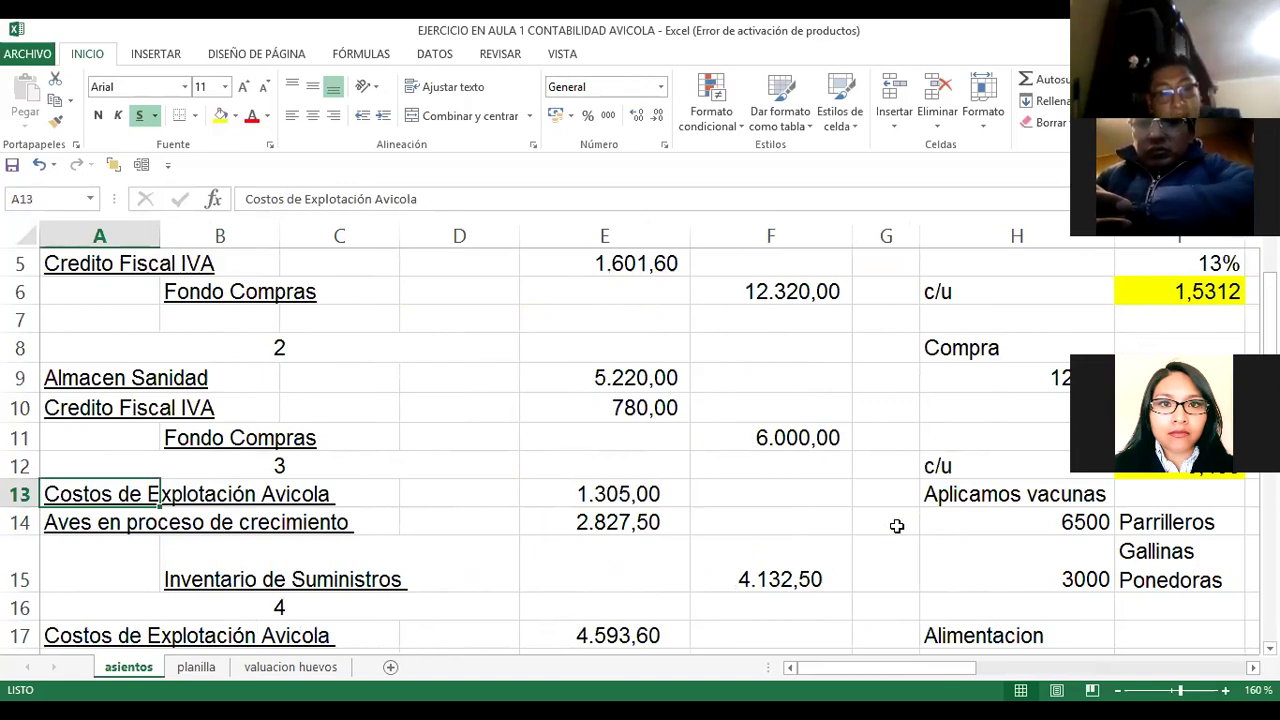
key(Right)
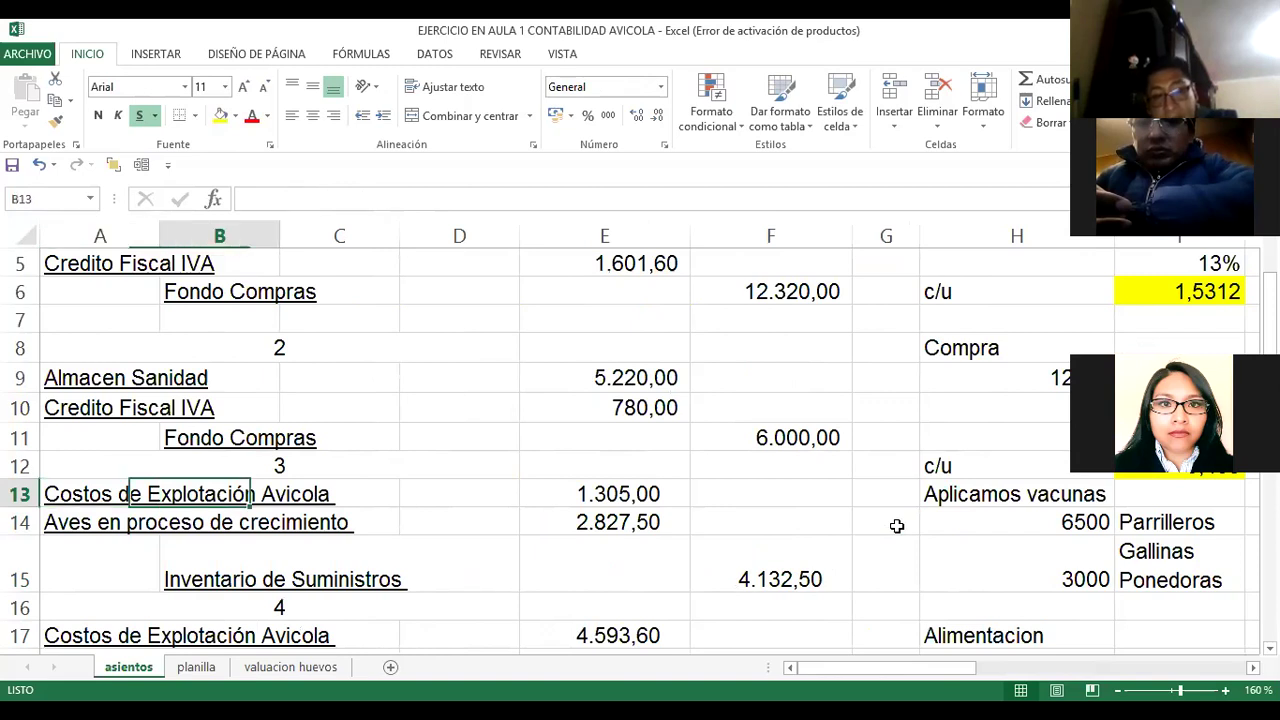
key(Right)
key(Right)
key(Right)
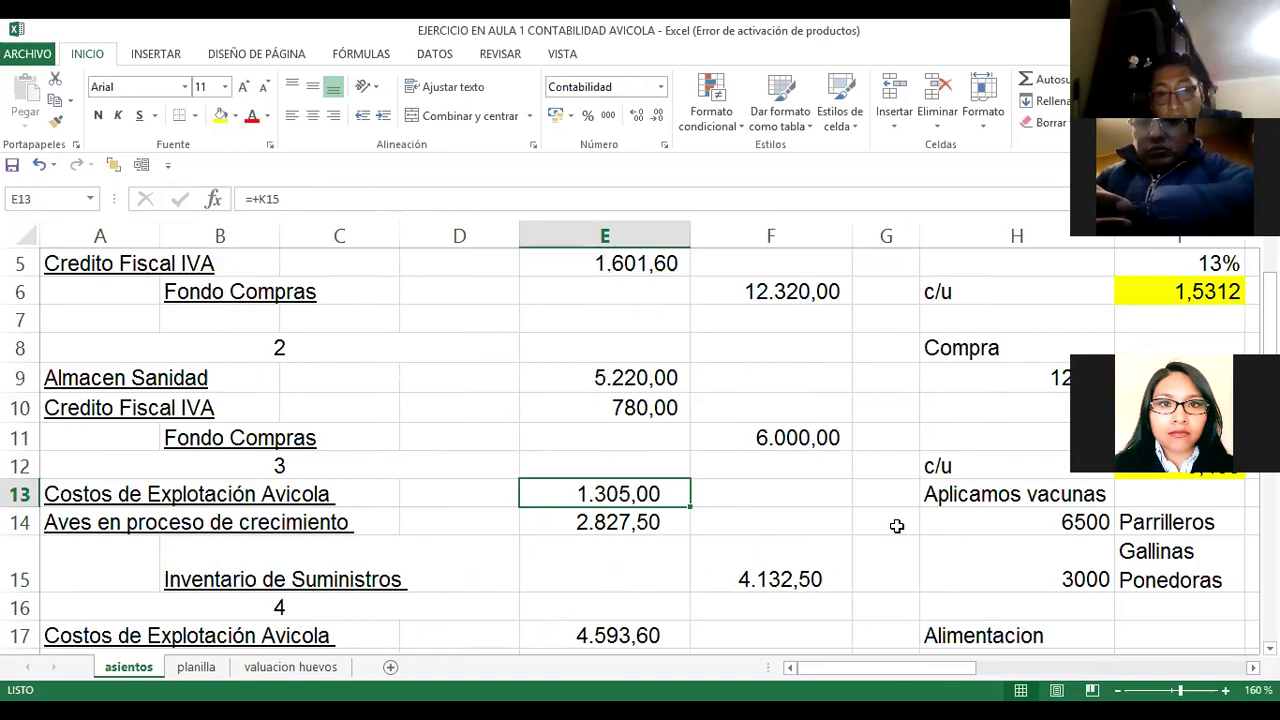
Step: Trace the Costos de Explotación Avicola debit to the Gallinas Ponedoras vaccine cost calculation
key(Right)
key(Right)
key(Right)
key(Right)
key(Right)
key(Right)
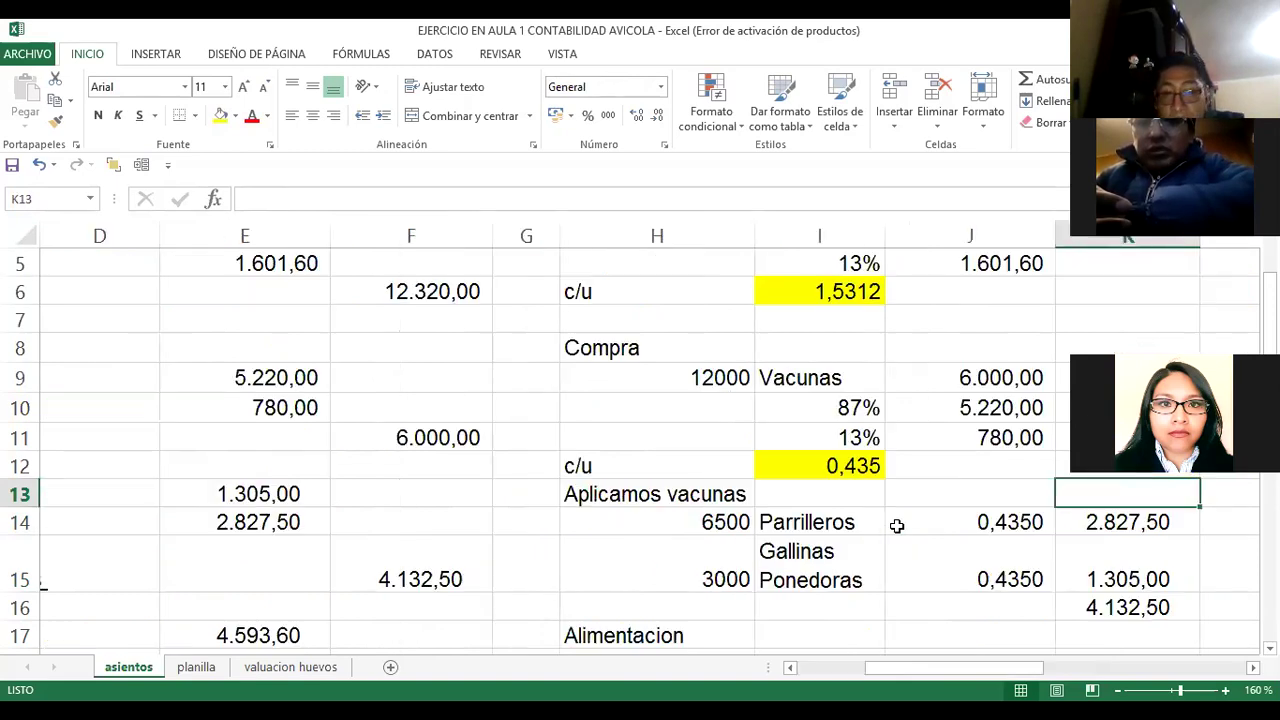
click(897, 525)
key(Right)
key(Right)
key(Down)
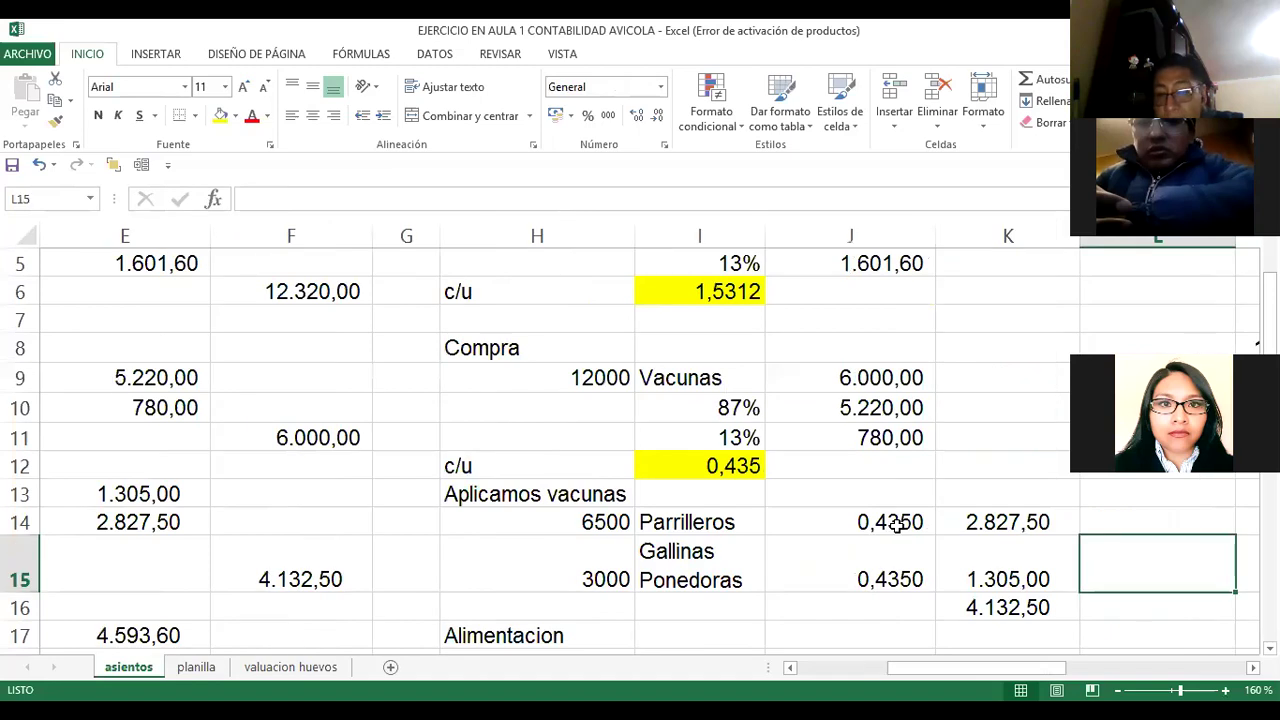
key(Left)
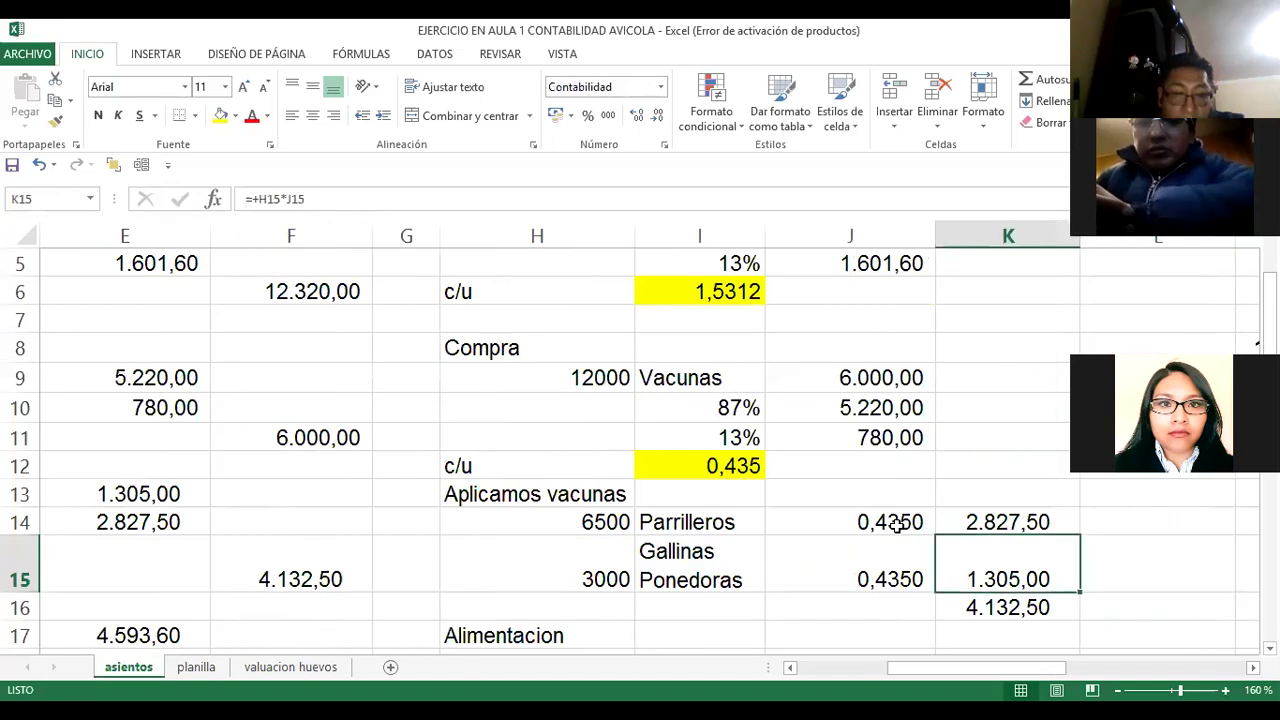
Step: Return to journal entry 3 and recheck the cell reference of the Costos de Explotación Avicola debit
key(Left)
key(Left)
key(Left)
key(Left)
key(Left)
key(Left)
key(Left)
key(Left)
key(Left)
key(Left)
key(Up)
key(Up)
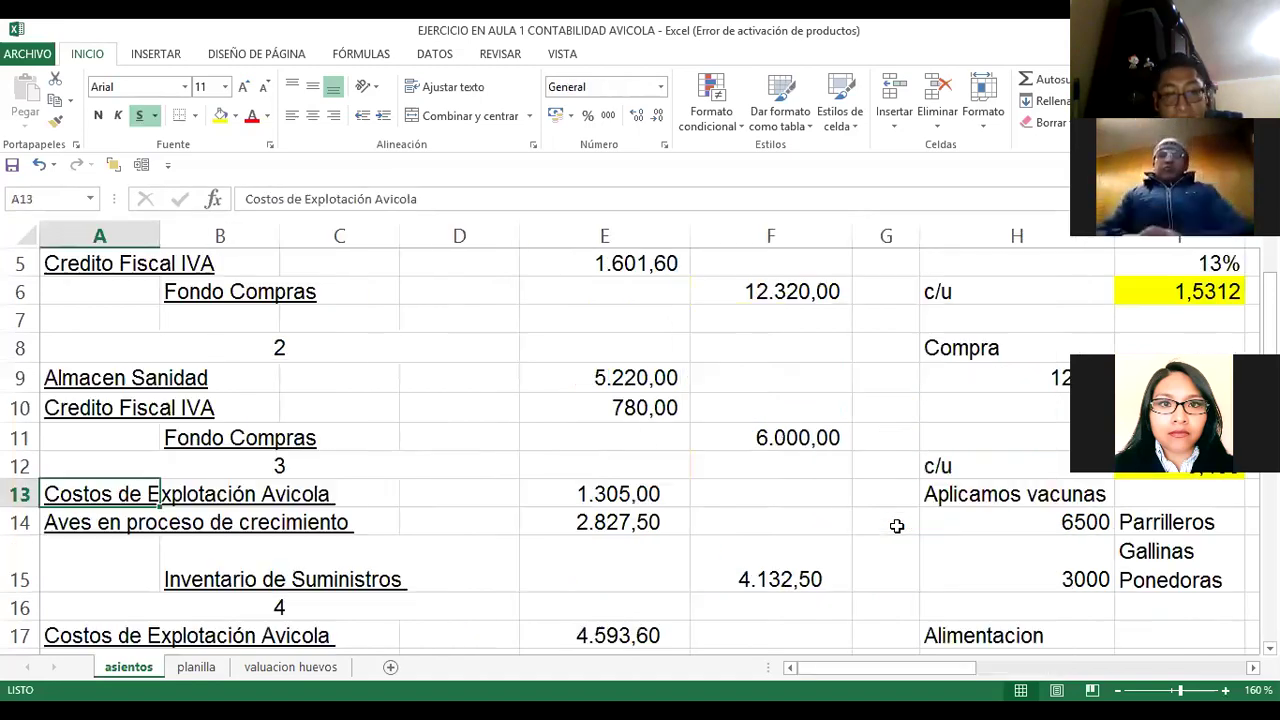
key(Right)
key(Right)
key(Right)
key(Right)
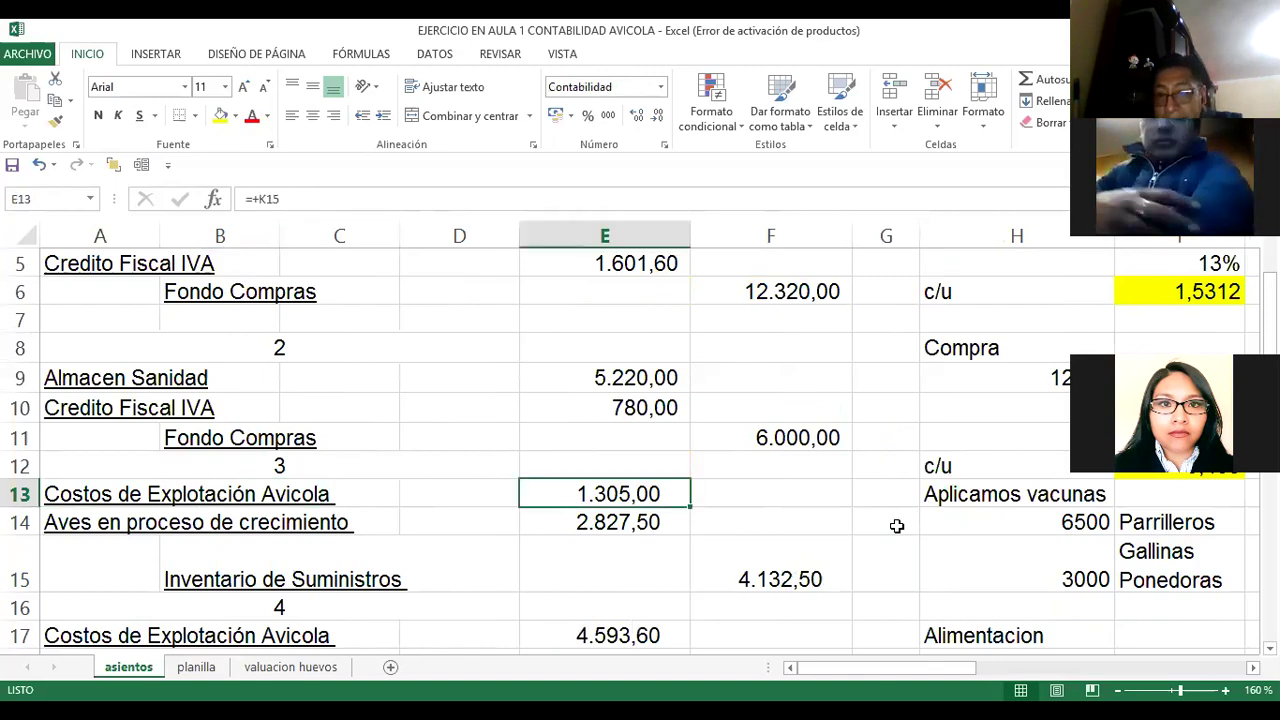
Step: Check the Aves en proceso de crecimiento account in journal entry 3 and its debit's linked cell
key(Return)
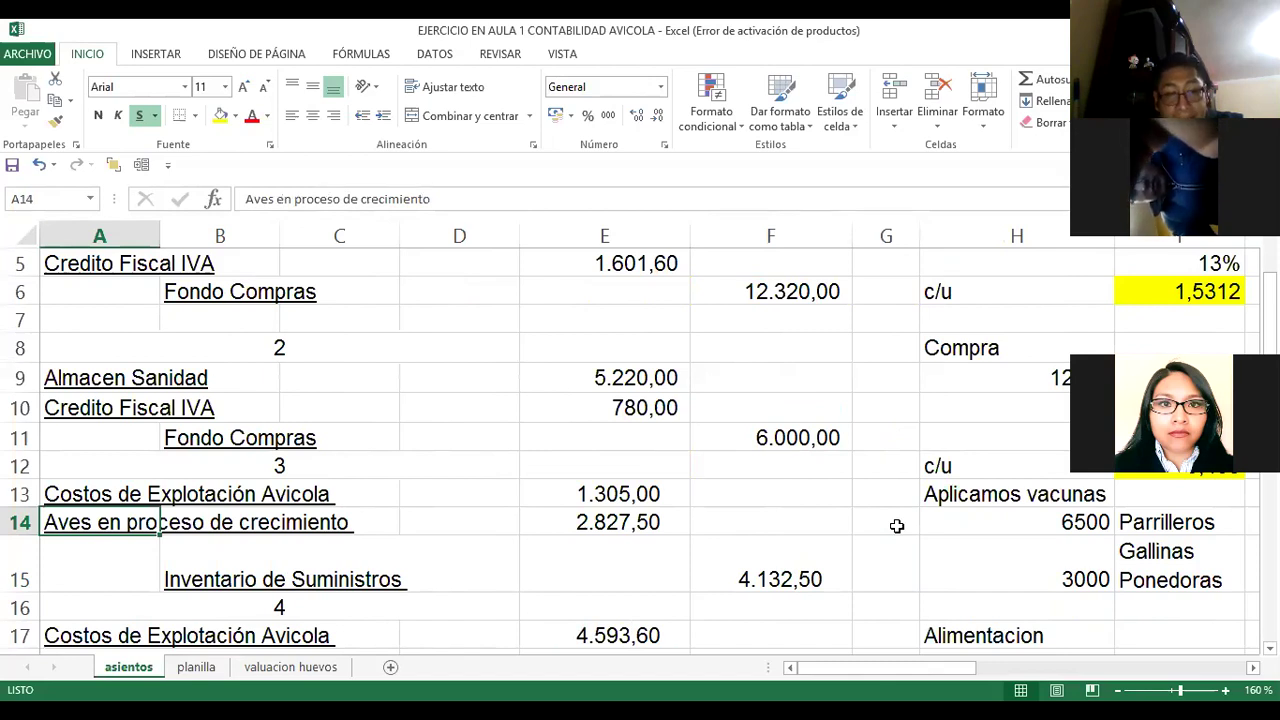
key(Right)
key(Right)
key(Right)
key(Right)
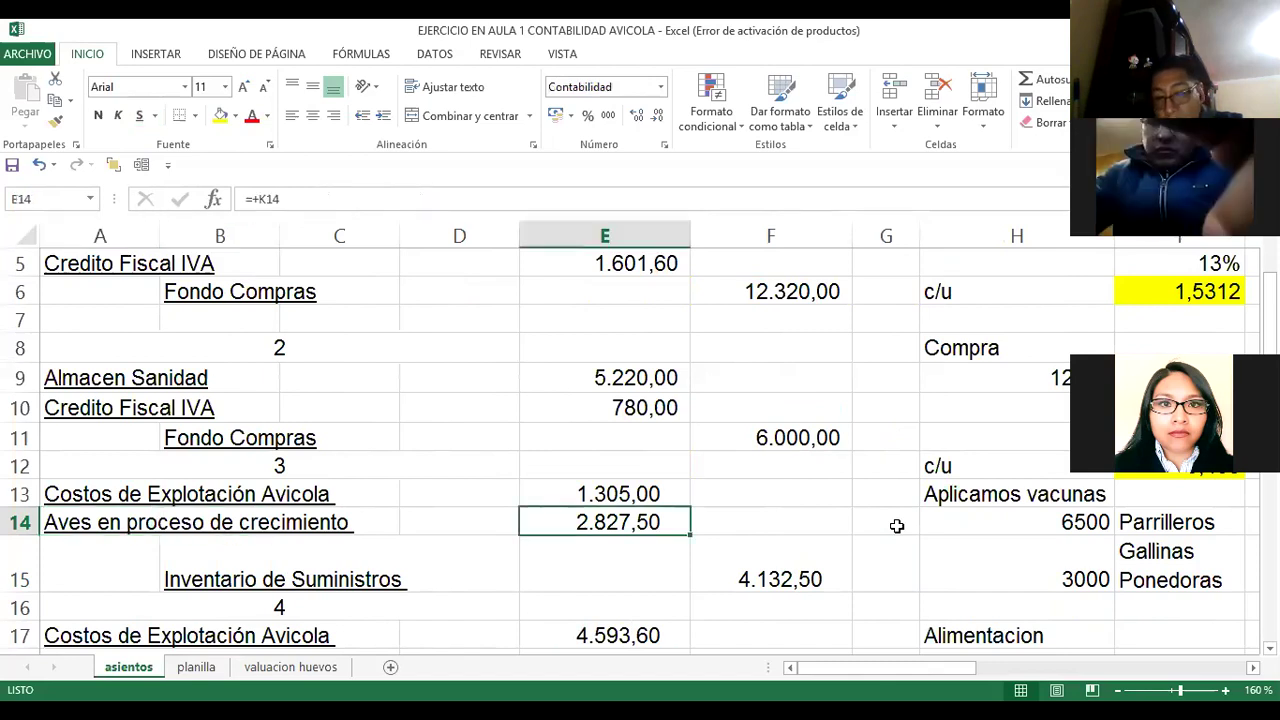
Step: Trace the Aves en proceso de crecimiento debit to the Parrilleros vaccine cost calculation and return to cell E14
click(897, 525)
key(Right)
key(Right)
key(Right)
key(Down)
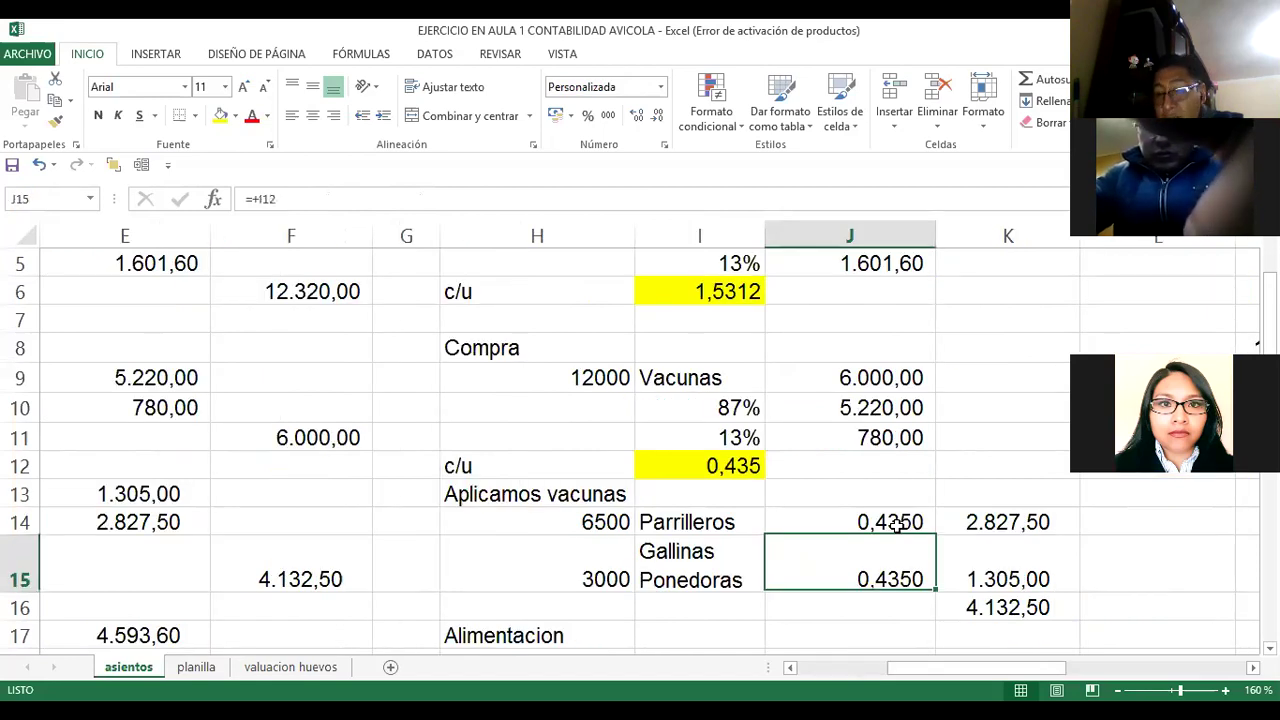
key(Up)
key(Left)
key(Left)
key(Left)
key(Left)
key(Left)
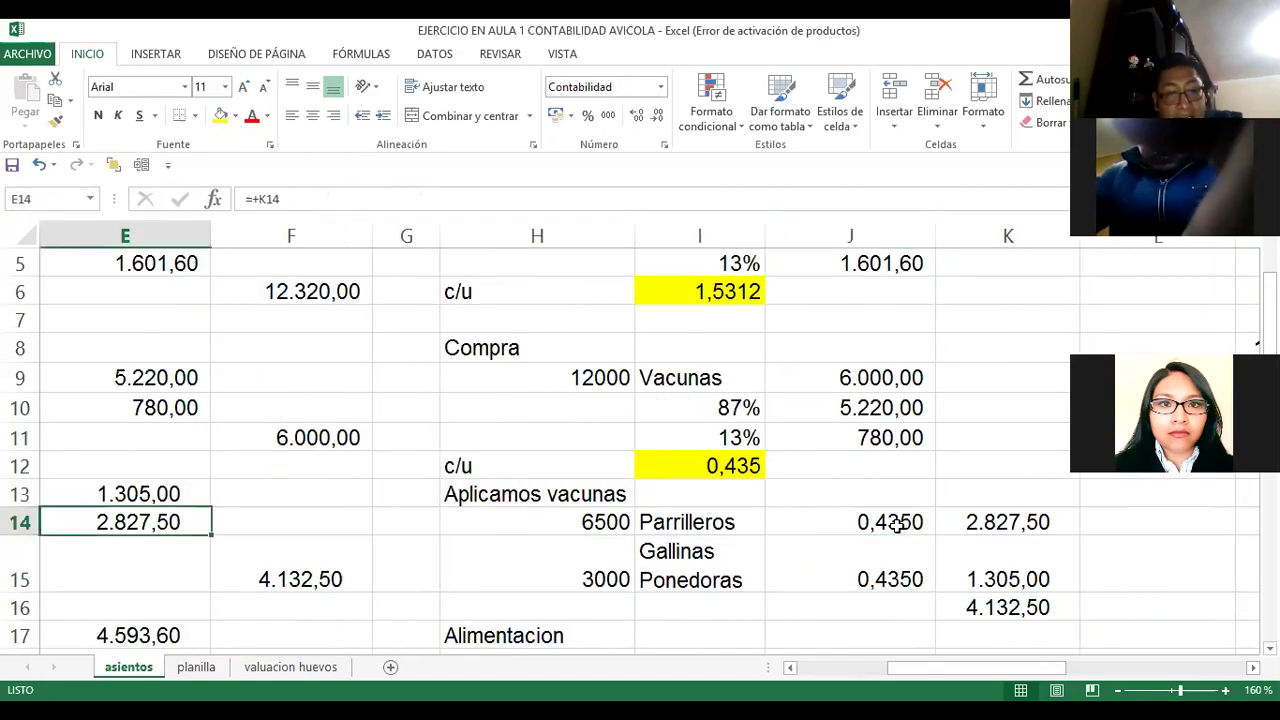
Step: Compare the credit account of journal entry 3 with the inventory accounts debited in purchase entries 1 and 2
key(Left)
key(Left)
key(Left)
key(Down)
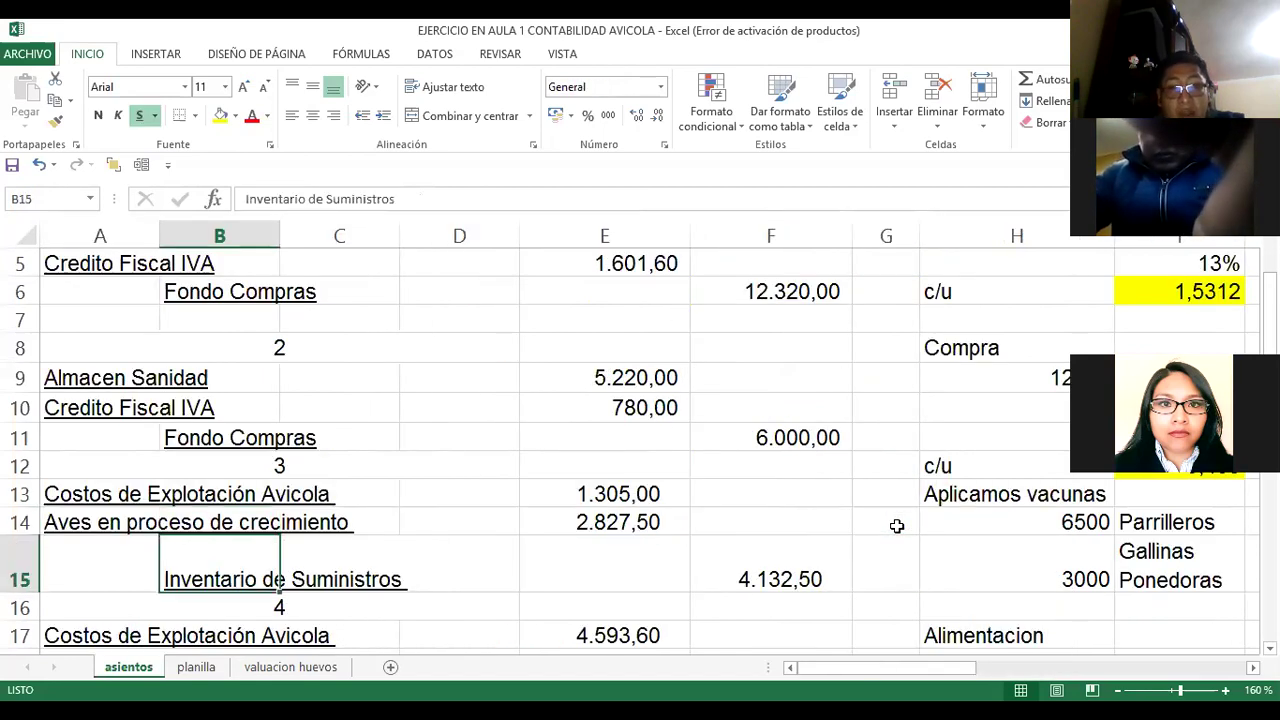
key(Up)
key(Up)
key(Up)
key(Up)
key(Up)
key(Up)
key(Up)
key(Up)
key(Up)
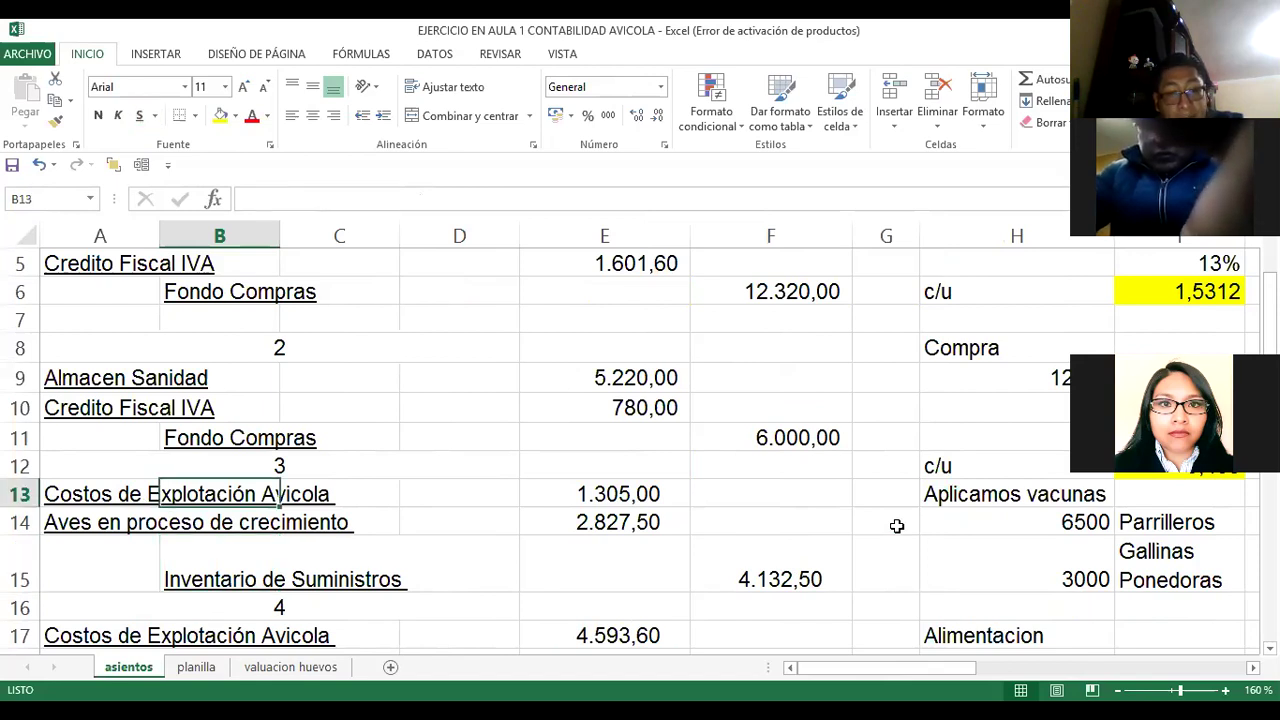
key(Up)
key(Up)
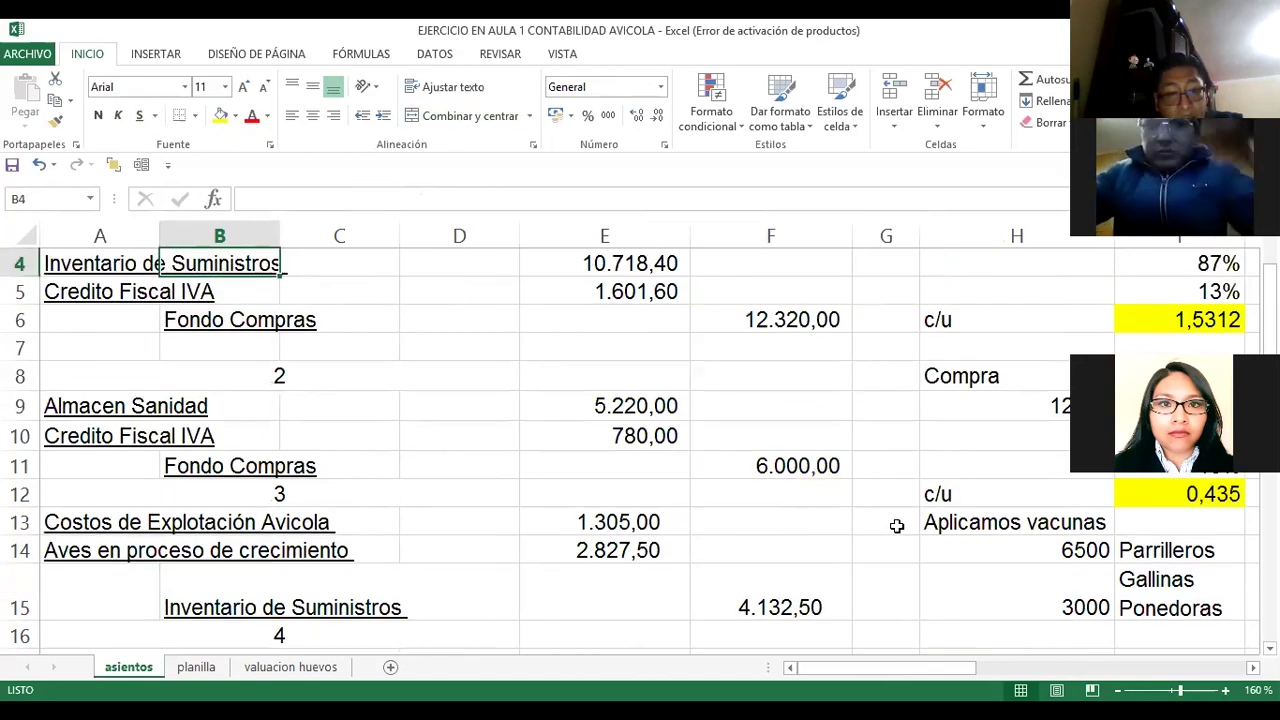
Step: Replace the credit account of journal entry 3 in B15 with a reference to Almacen Sanidad in A9
key(Down)
key(Down)
key(Down)
key(Down)
key(Down)
key(Down)
key(Down)
key(Down)
key(Down)
key(Down)
key(Down)
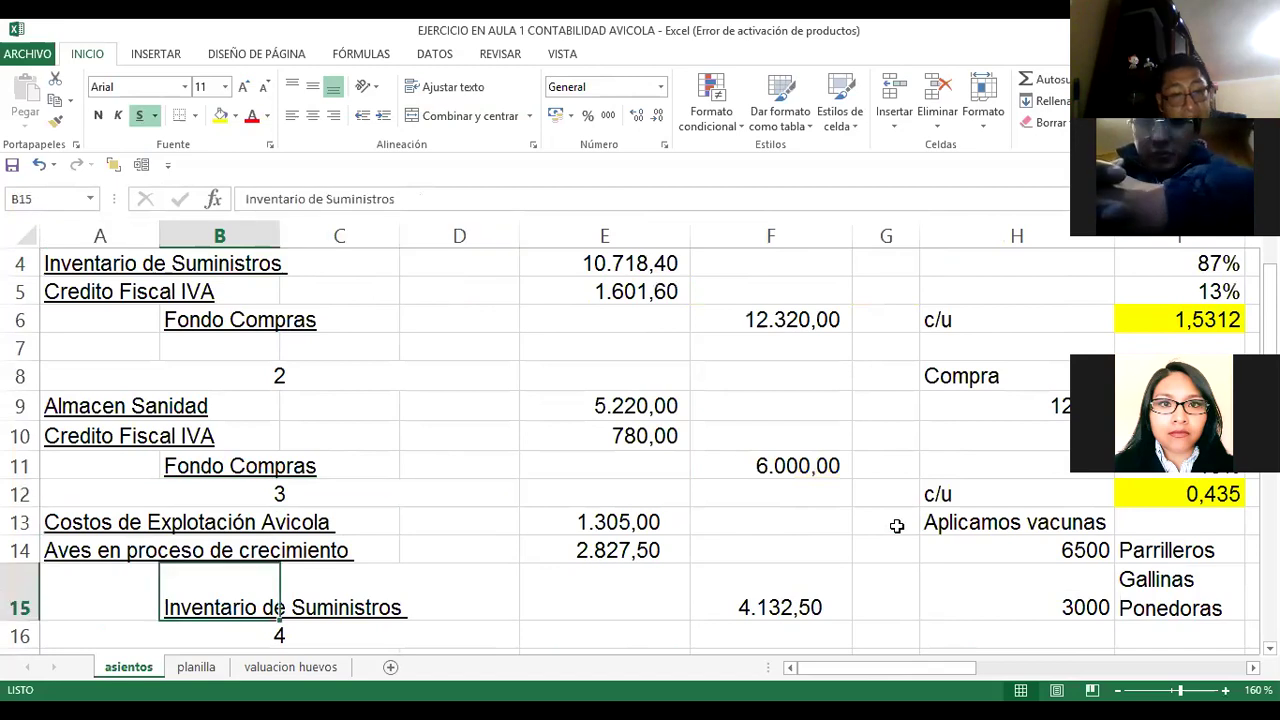
text(+)
key(Up)
key(Up)
key(Up)
key(Up)
key(Up)
key(Up)
key(Left)
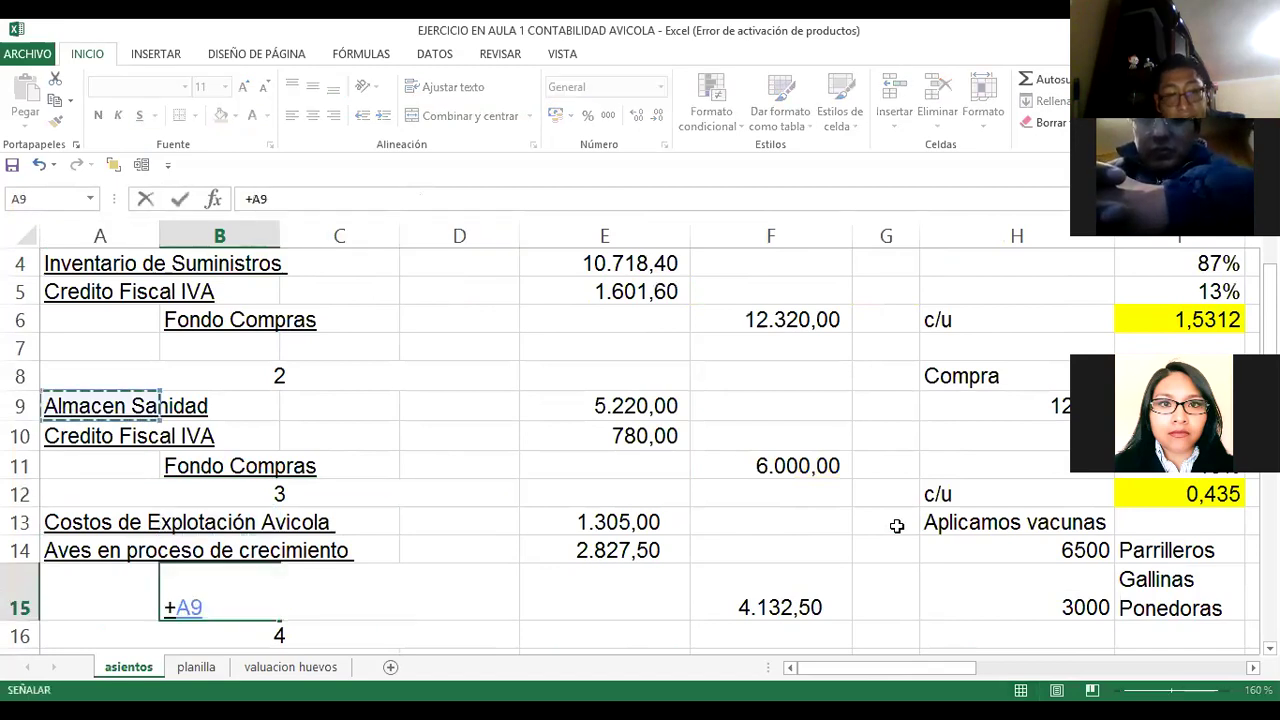
key(Tab)
Step: Check the cell reference behind the Almacen Sanidad credit in journal entry 3 against the vaccine cost total
key(Tab)
key(Tab)
key(Tab)
key(Tab)
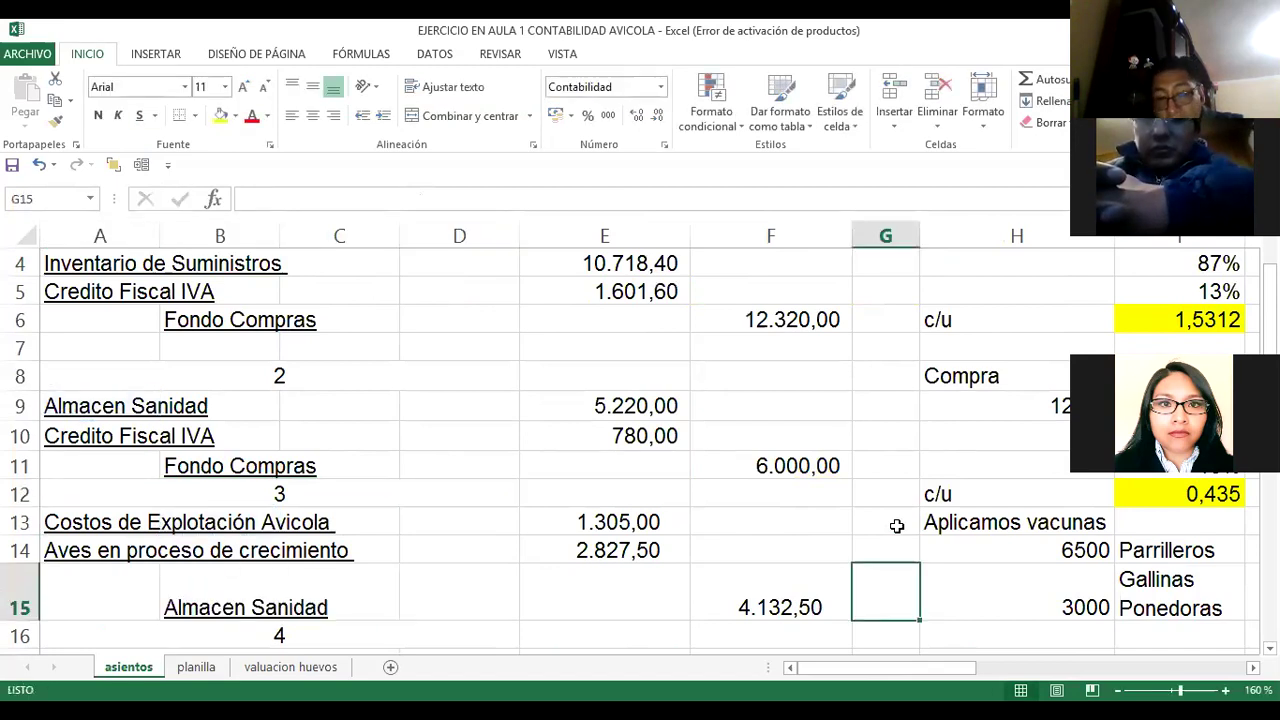
key(Left)
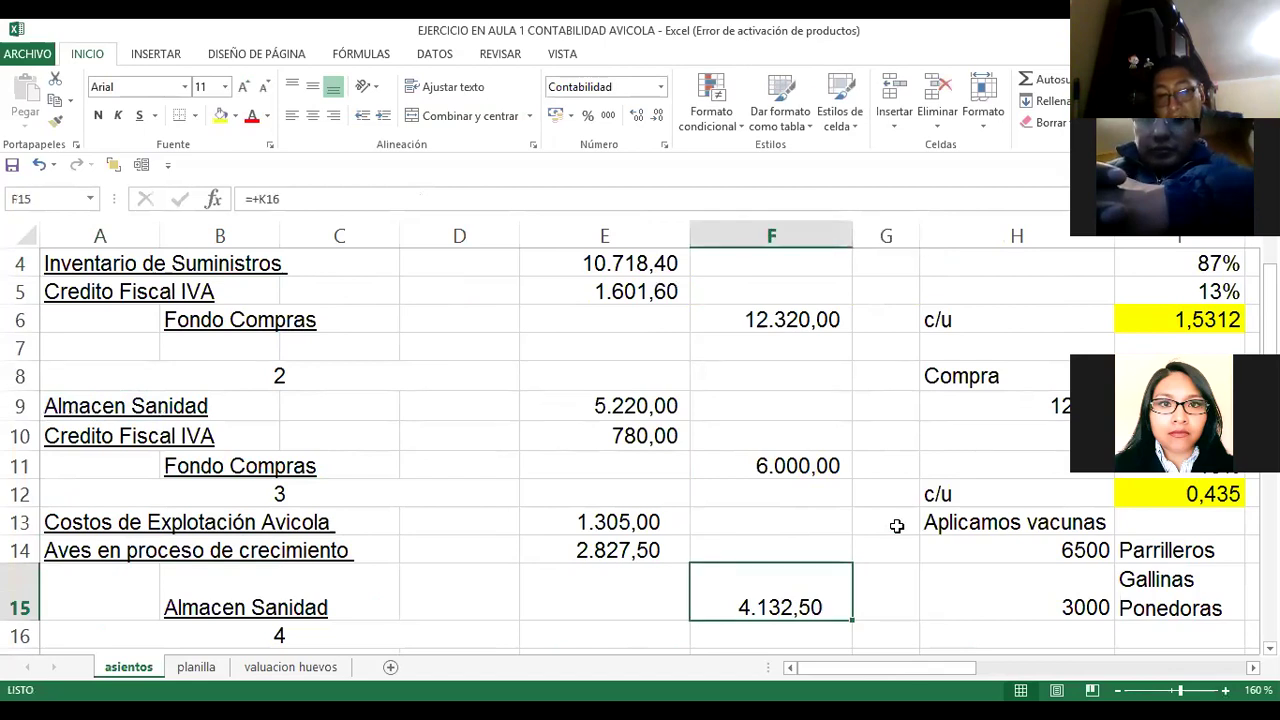
key(Right)
key(Right)
key(Left)
key(Left)
key(Left)
scroll(897, 525, right, 2)
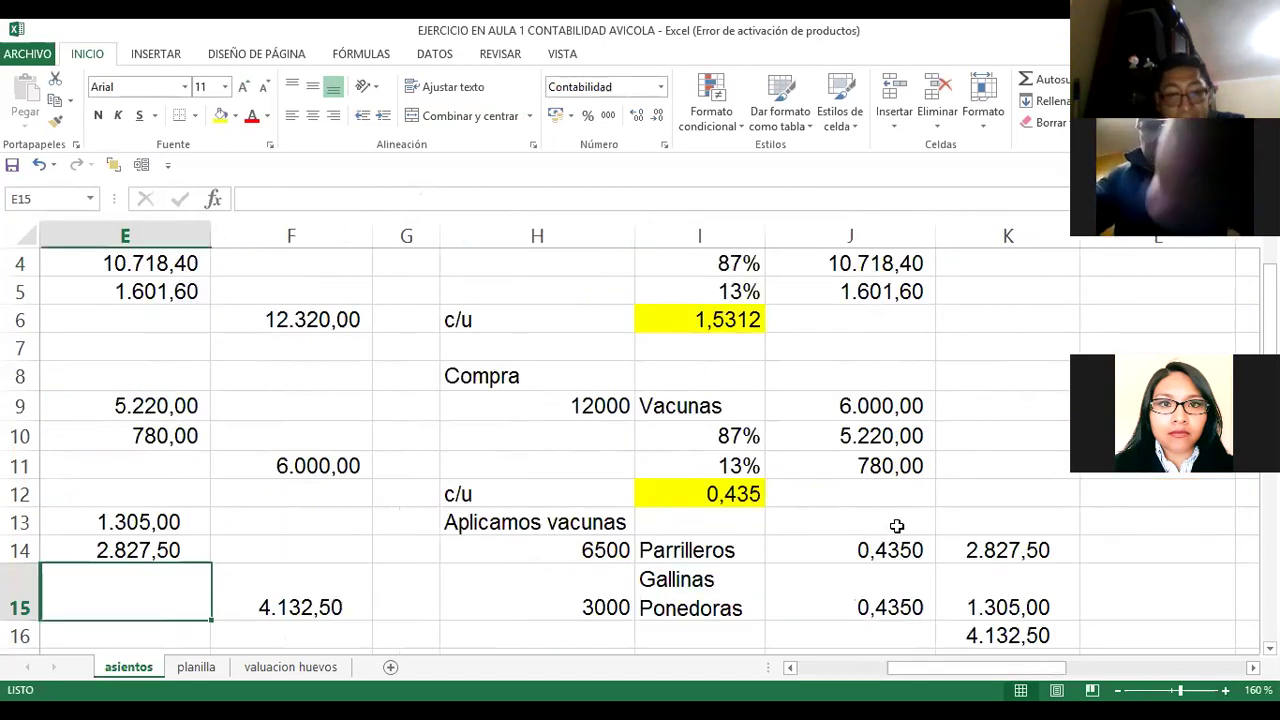
Step: Review journal entry 3 alongside the applied vaccine quantities and inspect the Costos de Explotación Avicola debit
key(Left)
key(Left)
key(Left)
key(Left)
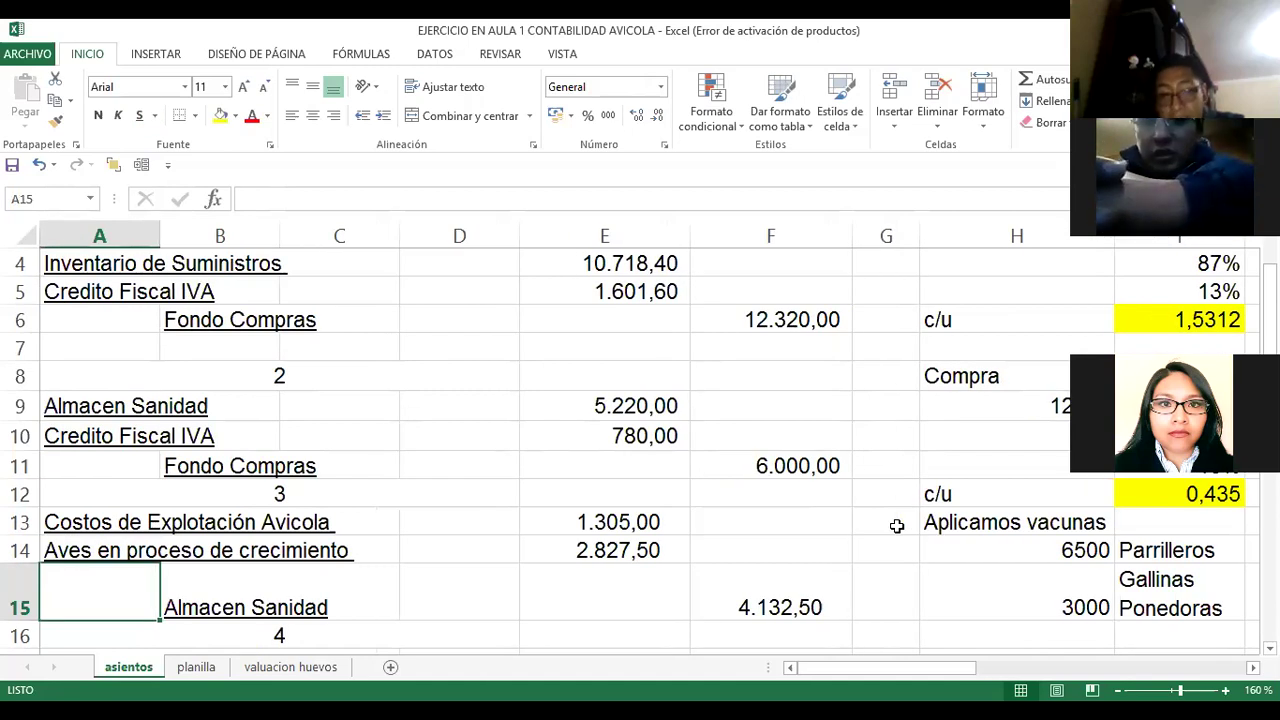
key(Right)
key(Right)
key(Right)
key(Right)
key(Right)
key(Right)
key(Right)
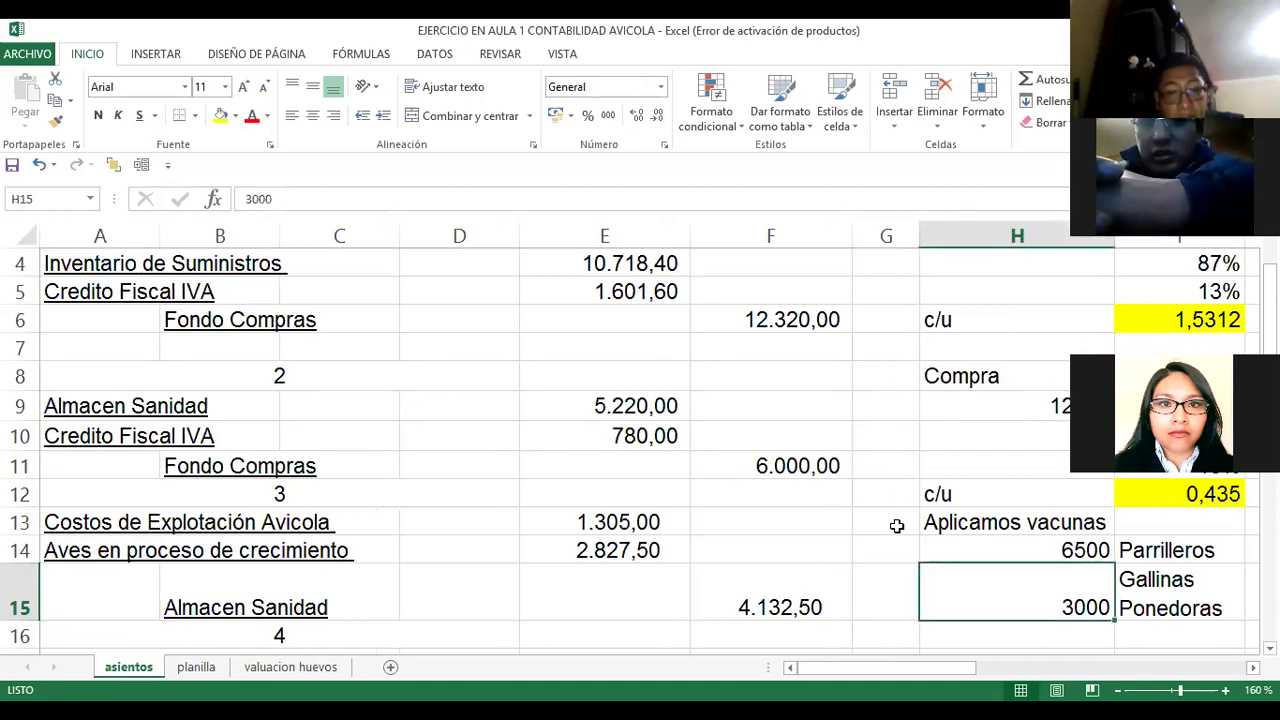
key(Up)
key(Left)
key(Left)
key(Left)
key(Up)
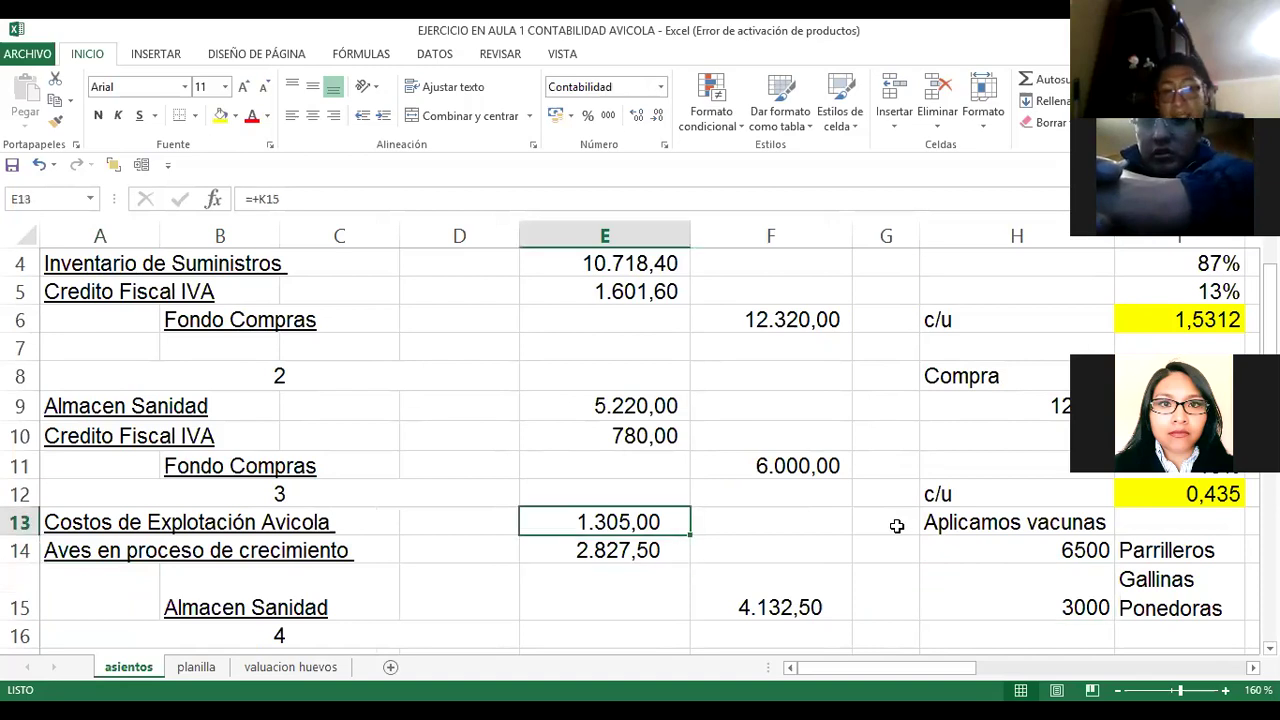
Step: Highlight in yellow the first debit, M3, of the Costos de Explotación Avicola ledger account, linked to journal entry 3
key(Up)
key(Right)
key(Right)
key(Up)
key(Up)
key(Up)
key(Up)
key(Up)
key(Up)
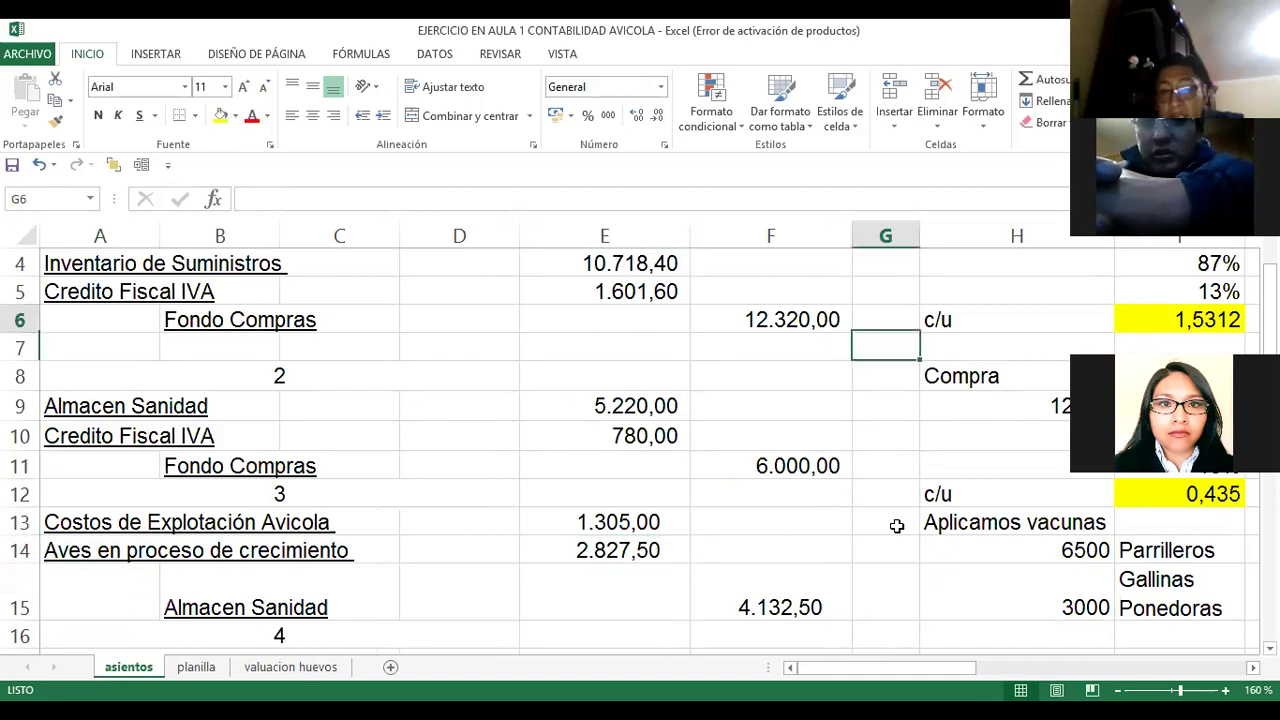
key(Right)
key(Right)
key(Right)
key(Right)
key(Right)
key(Up)
key(Up)
key(Up)
key(Right)
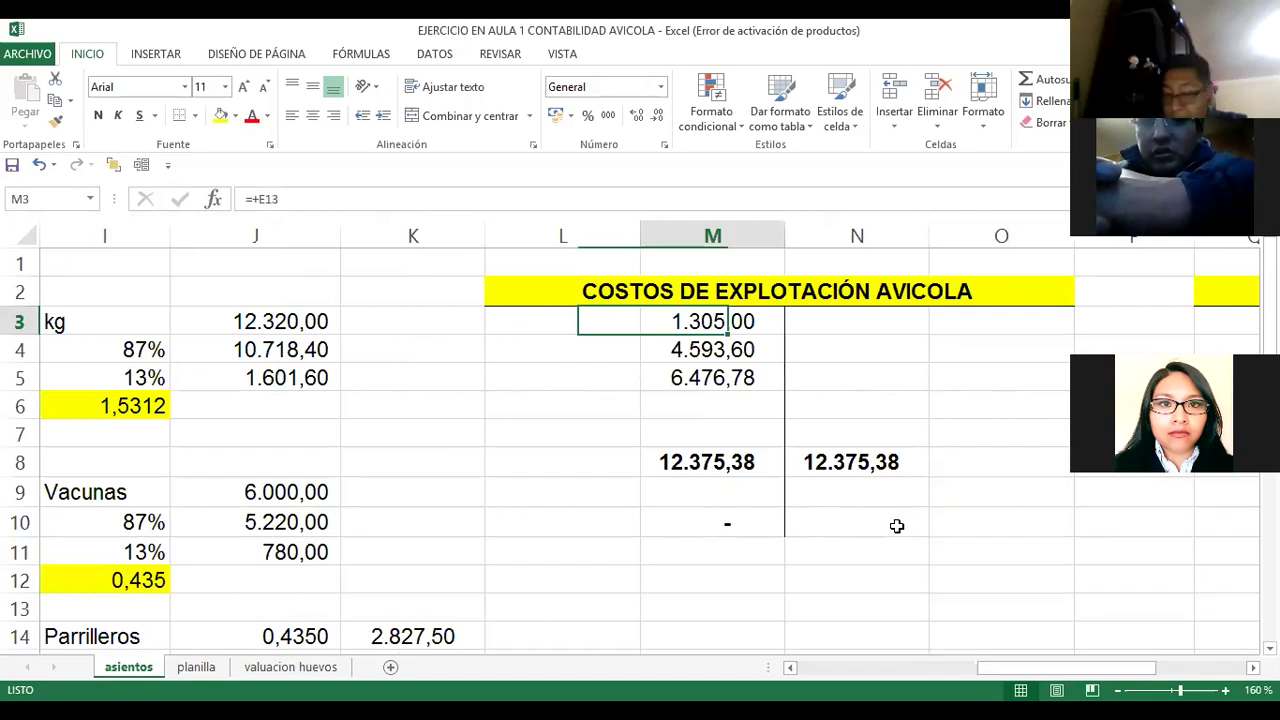
click(220, 116)
Step: Return to journal entry 3 and check the Aves en proceso de crecimiento debit in E14
key(Home)
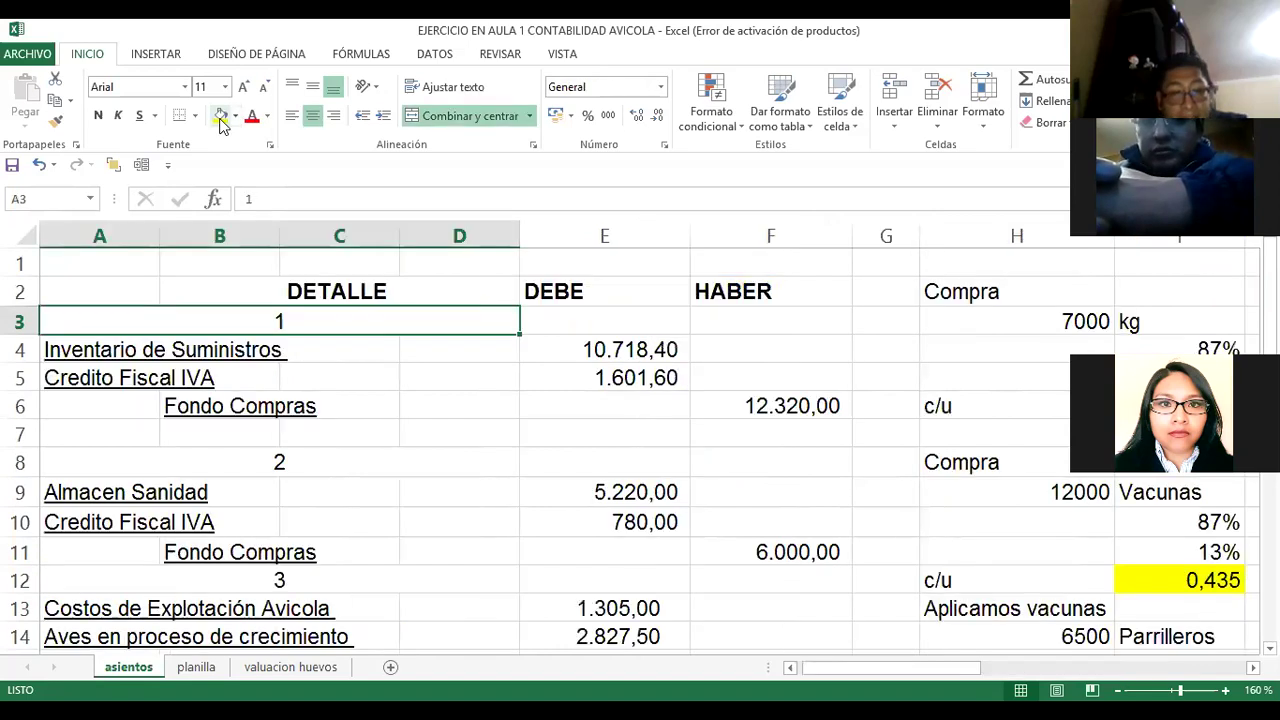
key(Down)
key(Down)
key(Down)
key(Down)
key(Down)
key(Down)
key(Right)
key(Down)
key(Down)
key(Down)
key(Down)
key(Down)
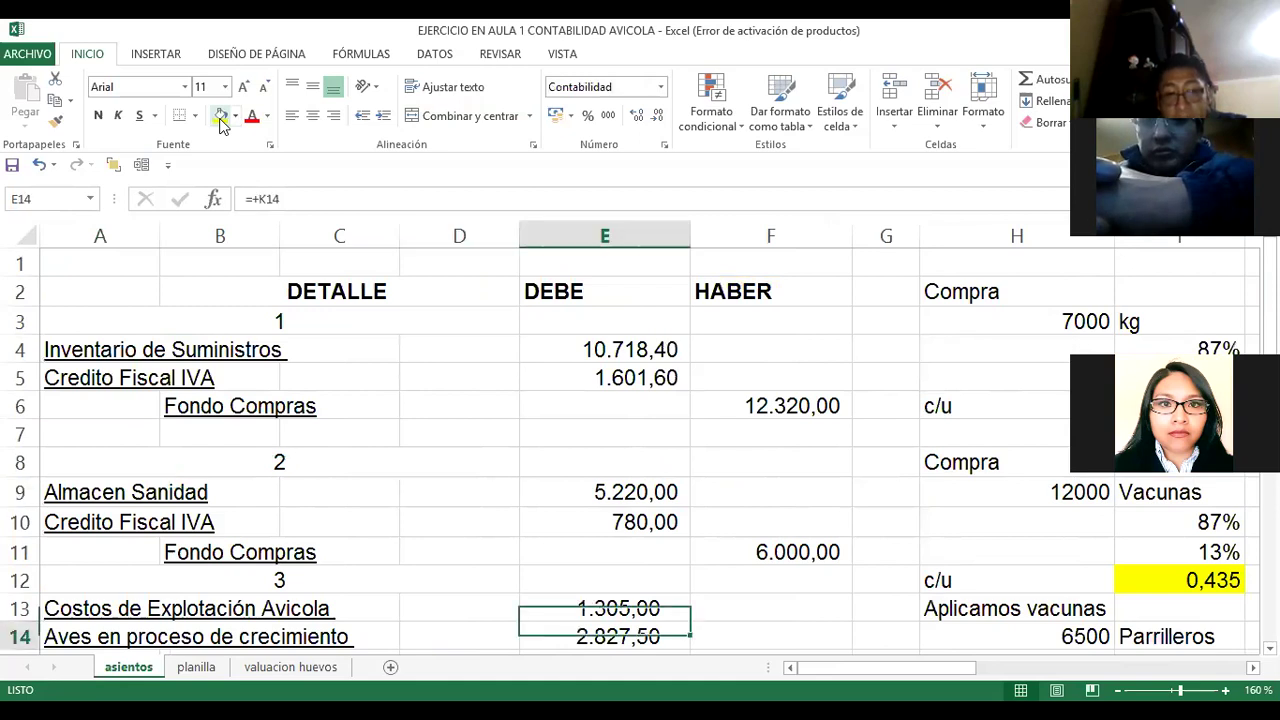
Step: Highlight in yellow the debit in R4 of the Ave en Proceso de Crecimiento ledger account, linked to E14
key(Up)
key(Up)
key(Up)
key(Up)
key(Up)
key(Up)
key(Up)
key(Up)
key(Up)
key(Up)
key(Up)
key(Up)
key(Up)
key(Right)
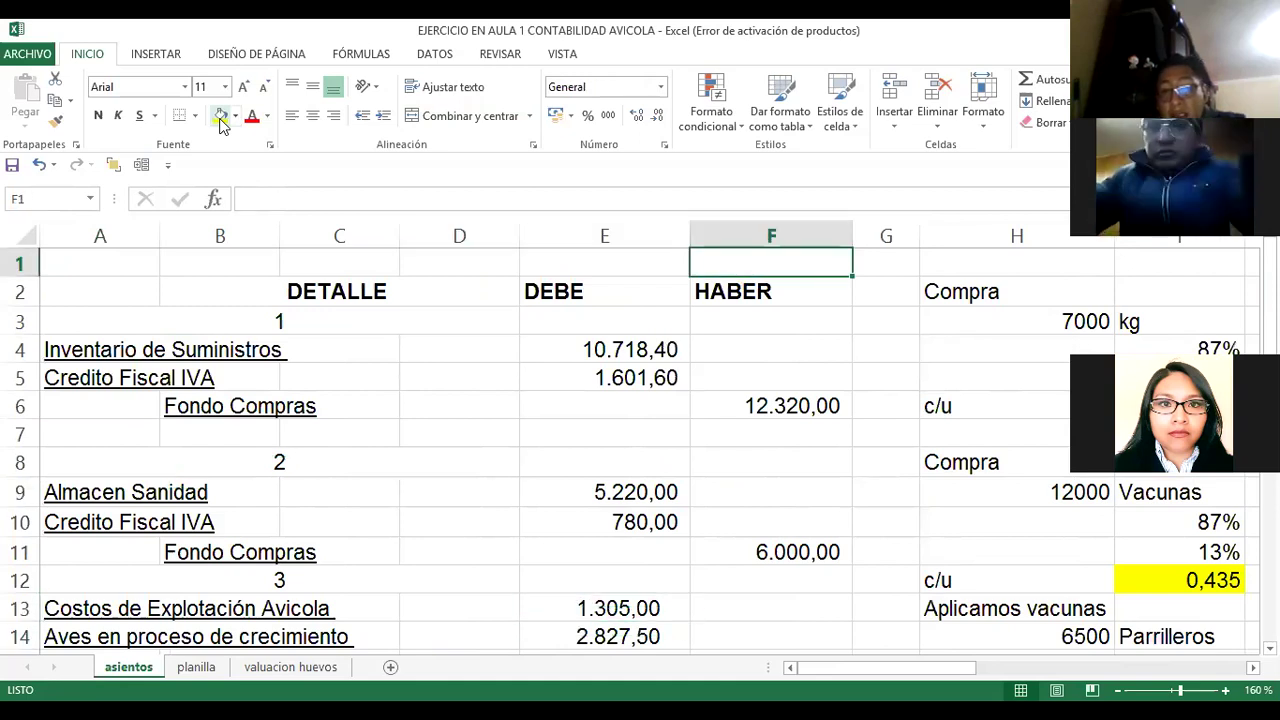
key(Right)
key(Right)
key(Right)
key(Right)
key(Right)
key(Right)
key(Right)
key(Right)
key(Right)
key(Right)
key(Right)
key(Right)
key(Right)
key(Left)
key(Down)
key(Down)
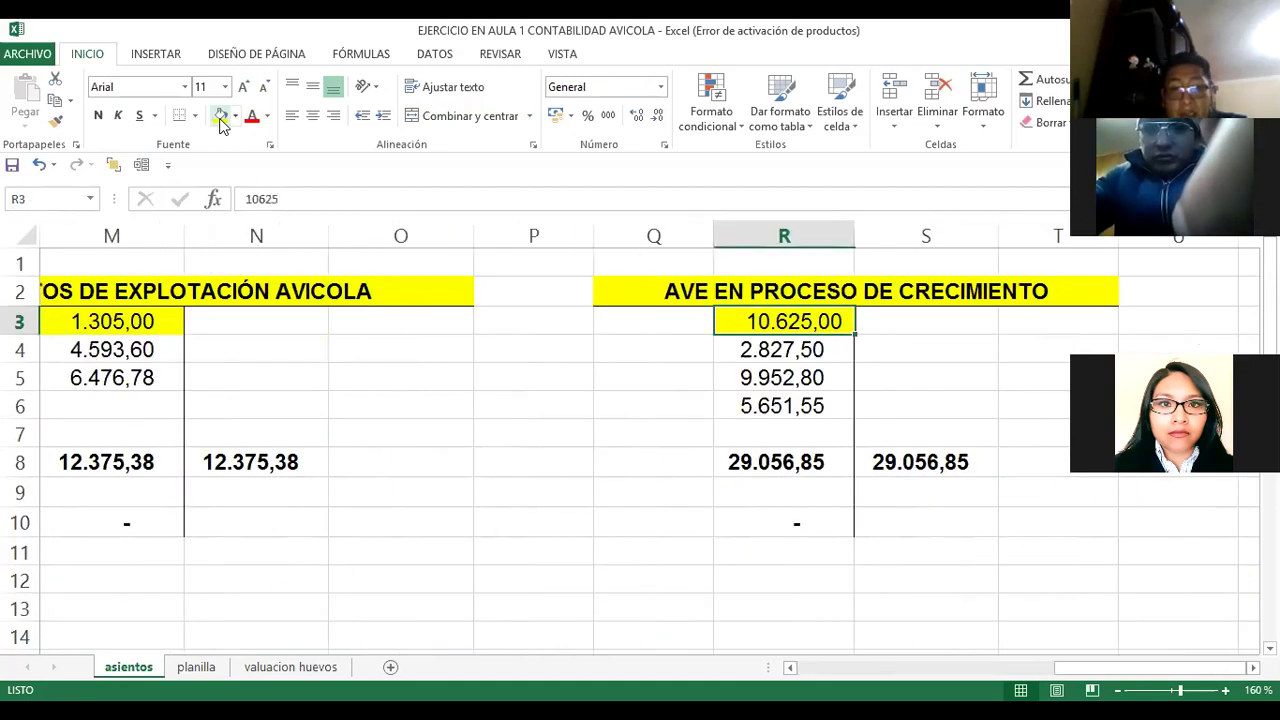
key(Down)
click(219, 116)
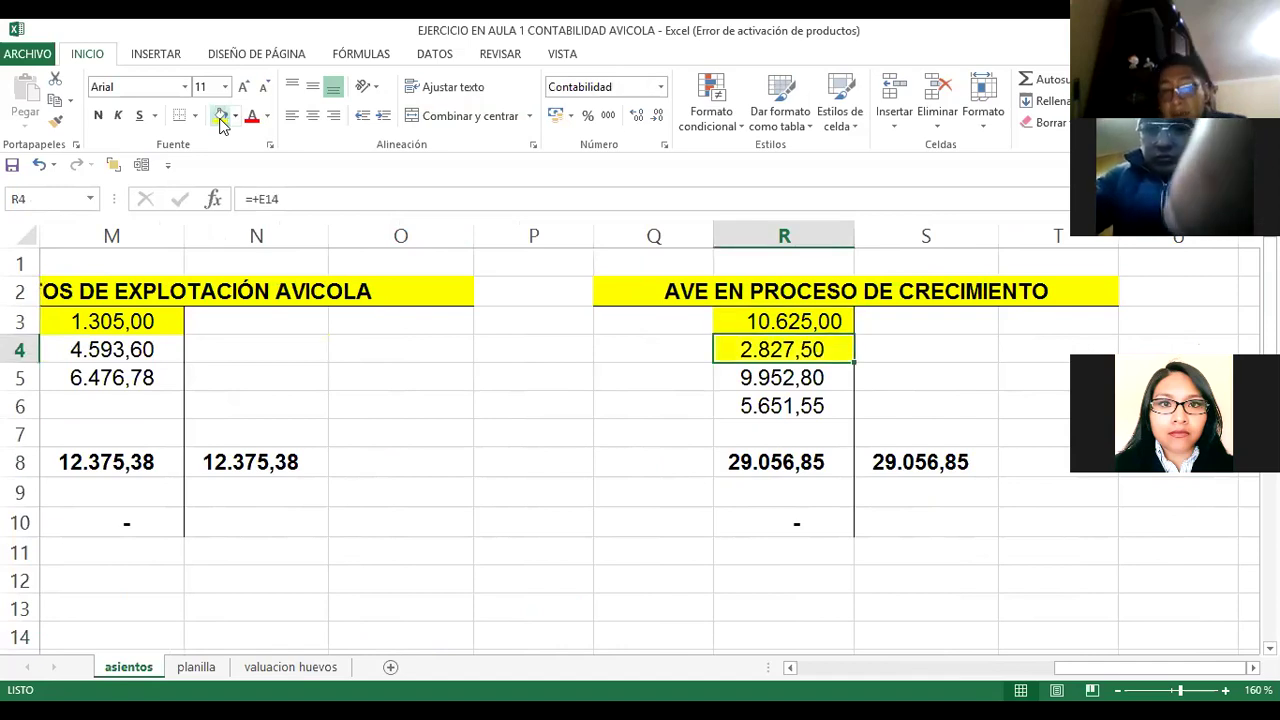
Step: Return from the ledger accounts to the journal and look over entries 1 to 4 down to the heading of entry 5
key(Left)
key(Left)
key(Left)
key(Left)
key(Left)
key(Left)
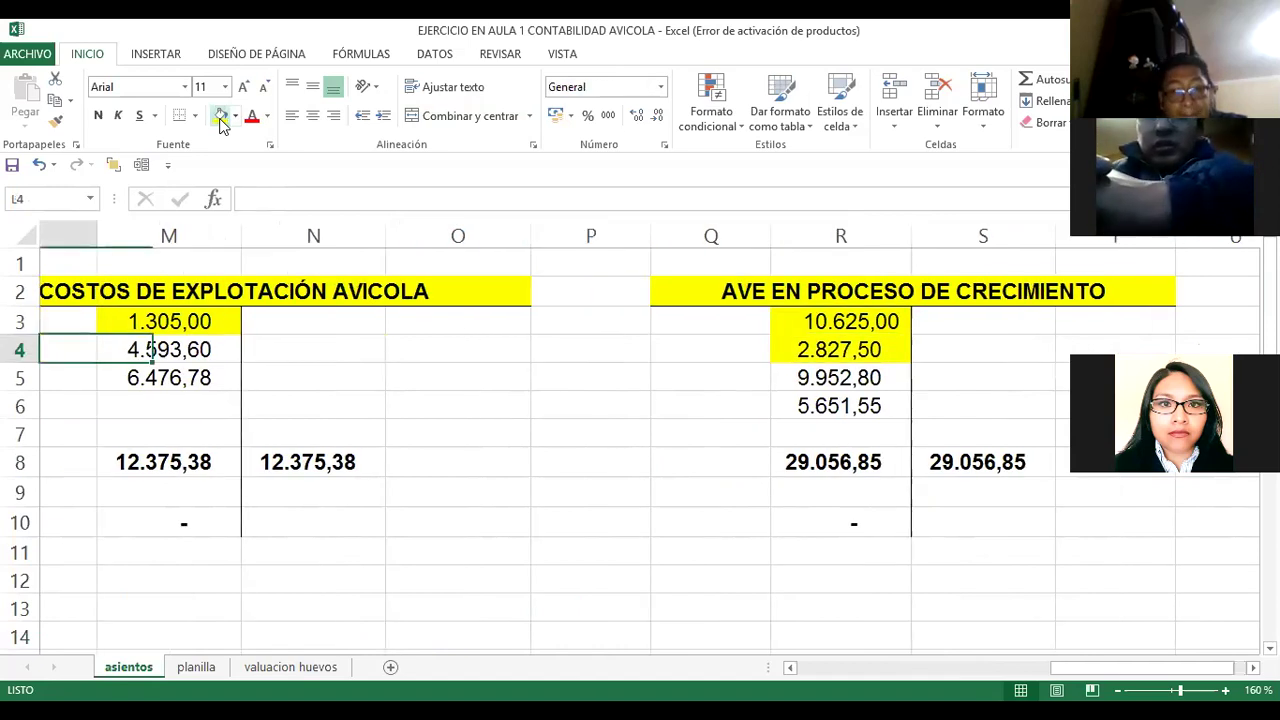
key(Left)
key(Left)
key(Left)
key(Left)
key(Left)
key(Left)
key(Left)
key(Left)
key(Left)
key(Left)
key(Down)
key(Down)
key(Down)
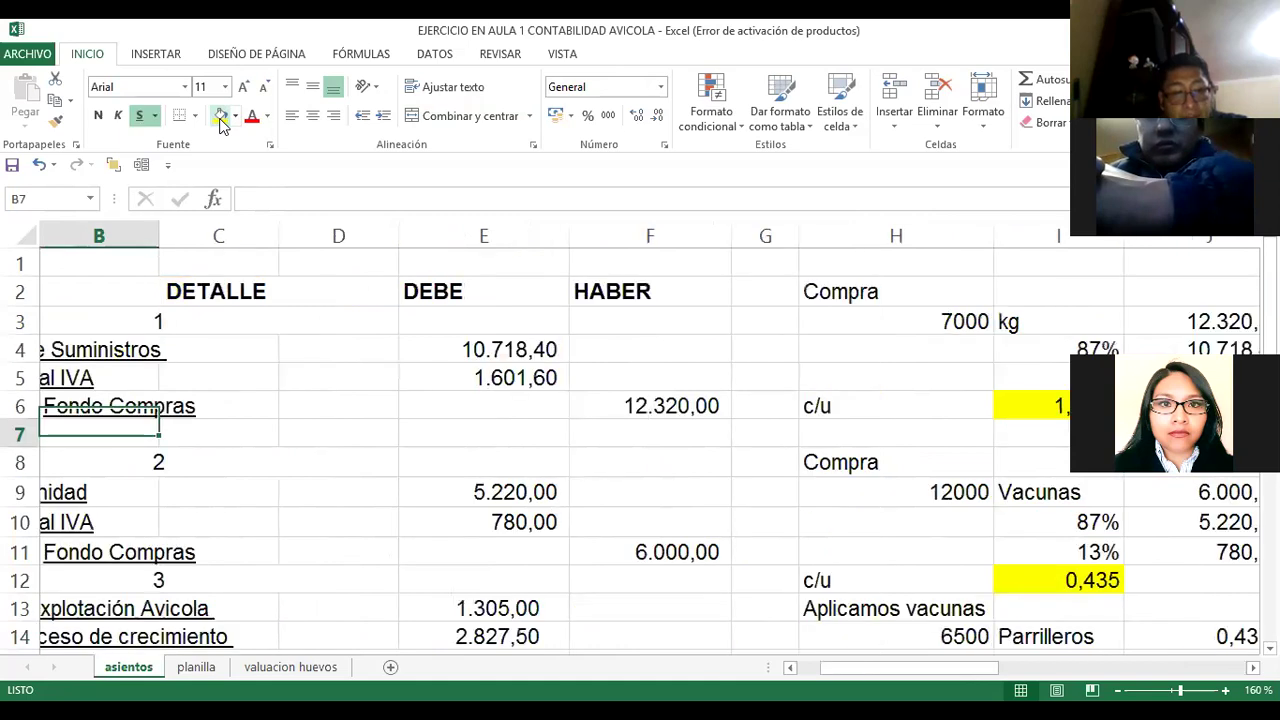
key(Right)
key(Right)
key(Down)
key(Down)
key(Down)
key(Down)
key(Down)
key(Down)
key(Down)
key(Down)
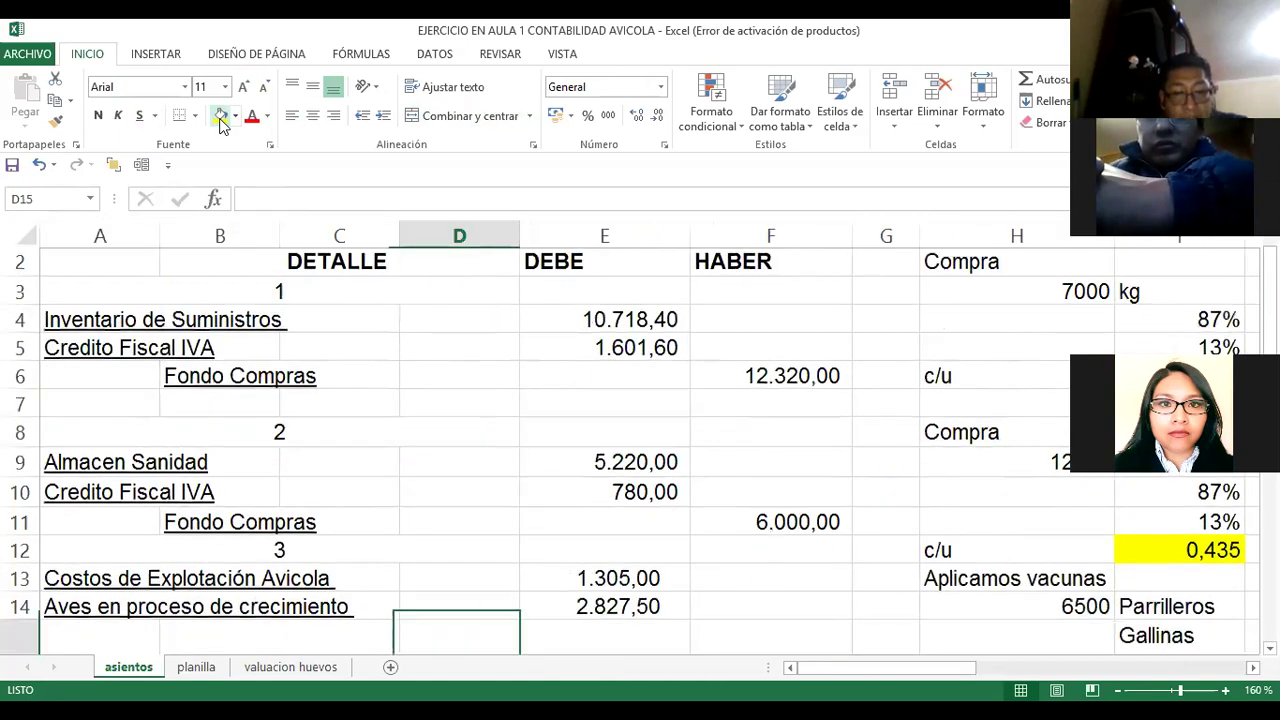
key(Down)
key(Down)
key(Down)
key(Down)
key(Down)
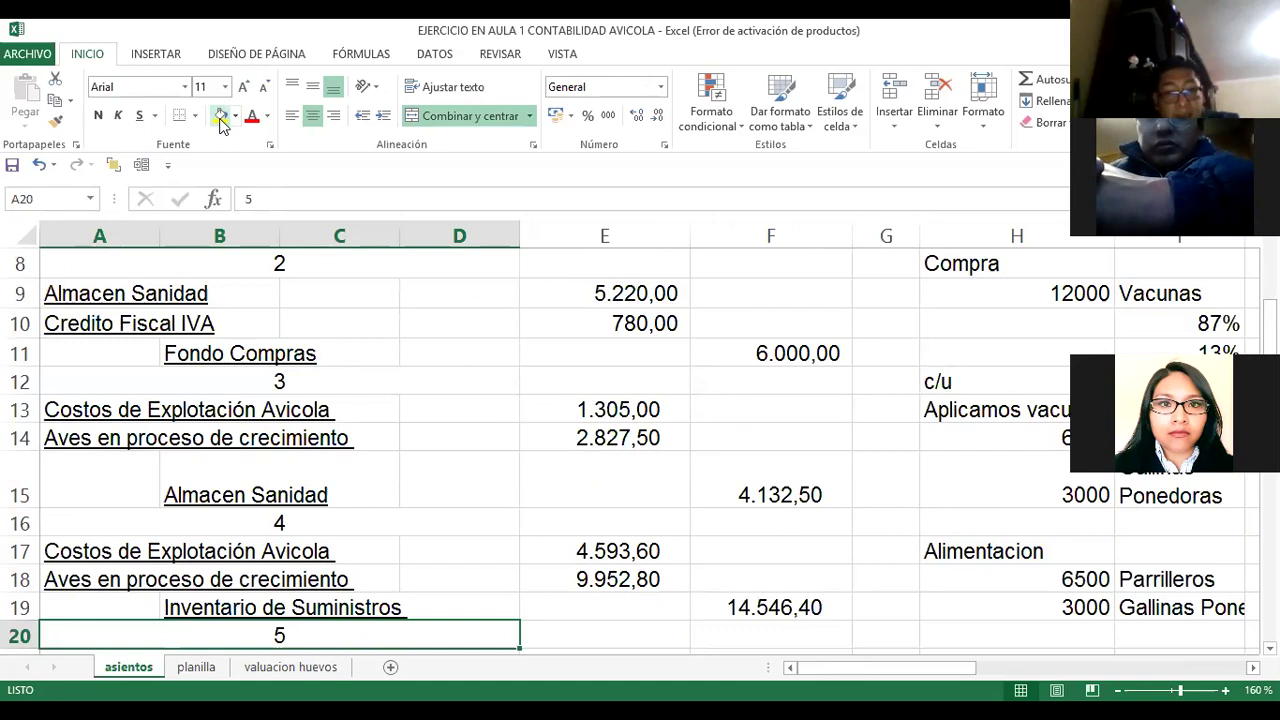
Step: Go back up to journal entry 3 and review its debit and credit accounts
key(Up)
key(Up)
key(Up)
key(Up)
key(Up)
key(Up)
key(Up)
key(Up)
key(Up)
key(Right)
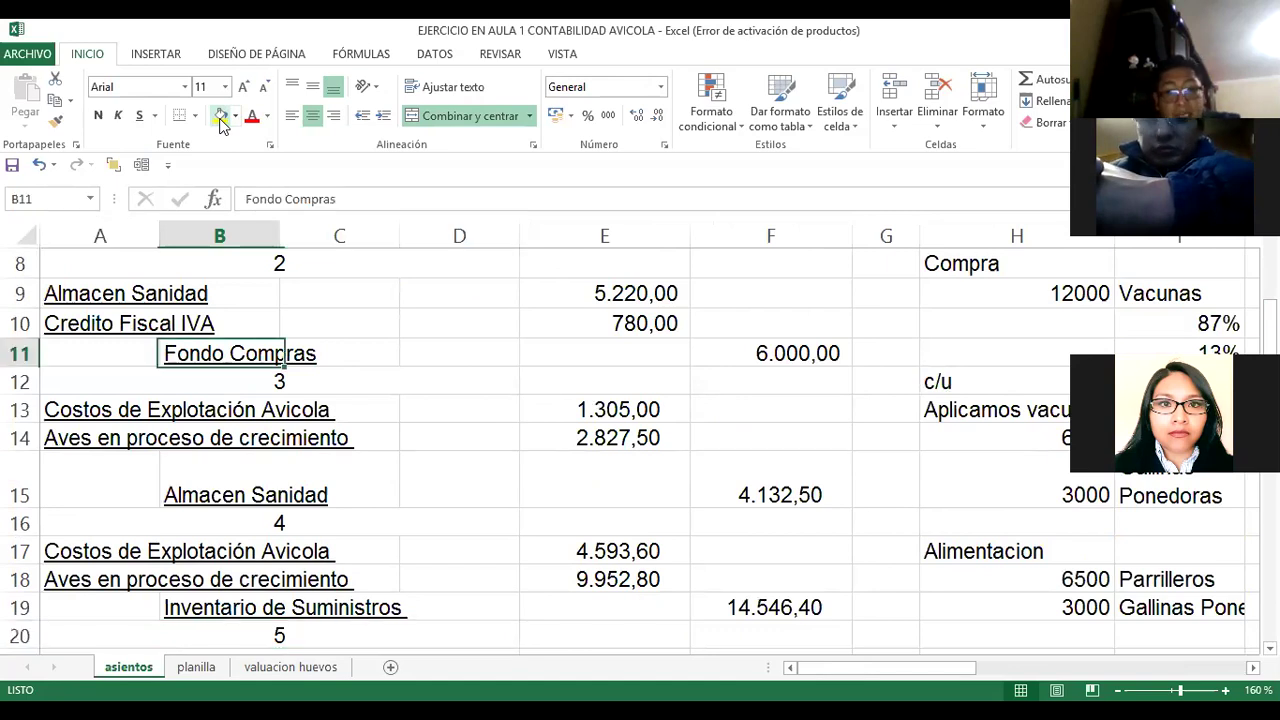
key(Down)
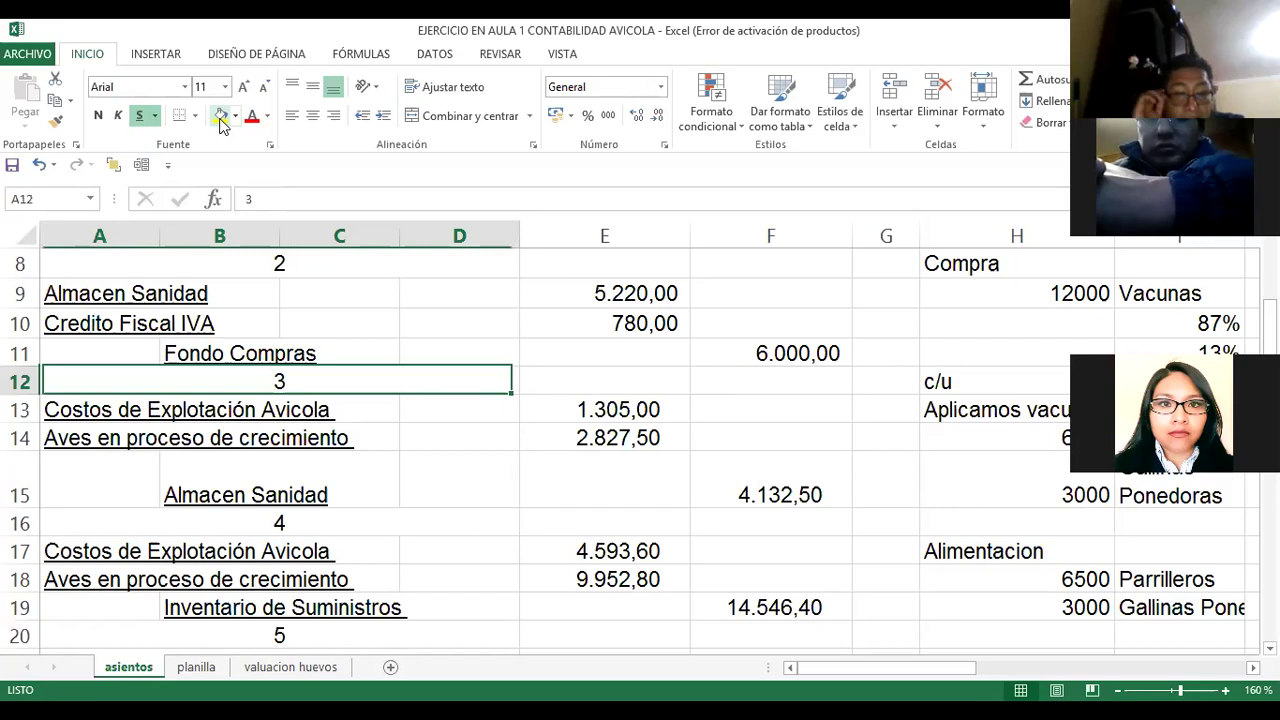
key(Down)
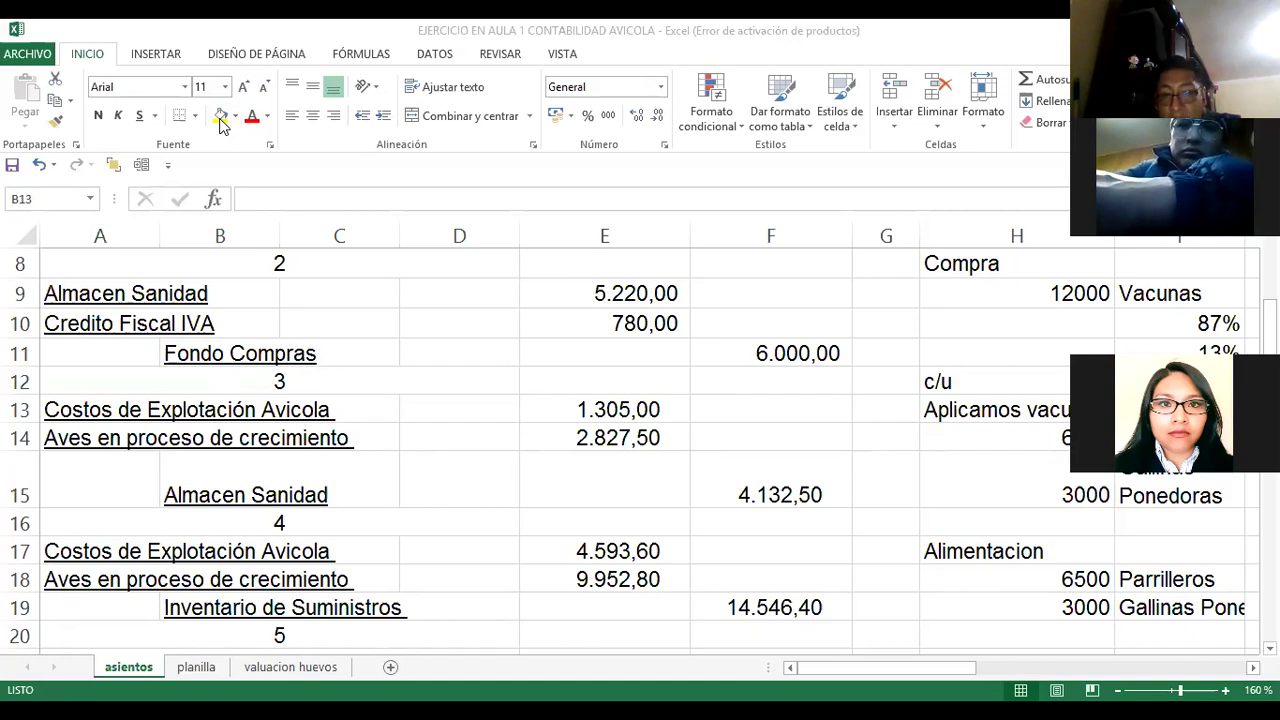
Step: Set the Parrilleros quantity in H18 of the Alimentacion calculation to 1800
key(Right)
key(Right)
key(Right)
key(Right)
key(Right)
key(Right)
key(Right)
key(Right)
key(Right)
key(Down)
key(Down)
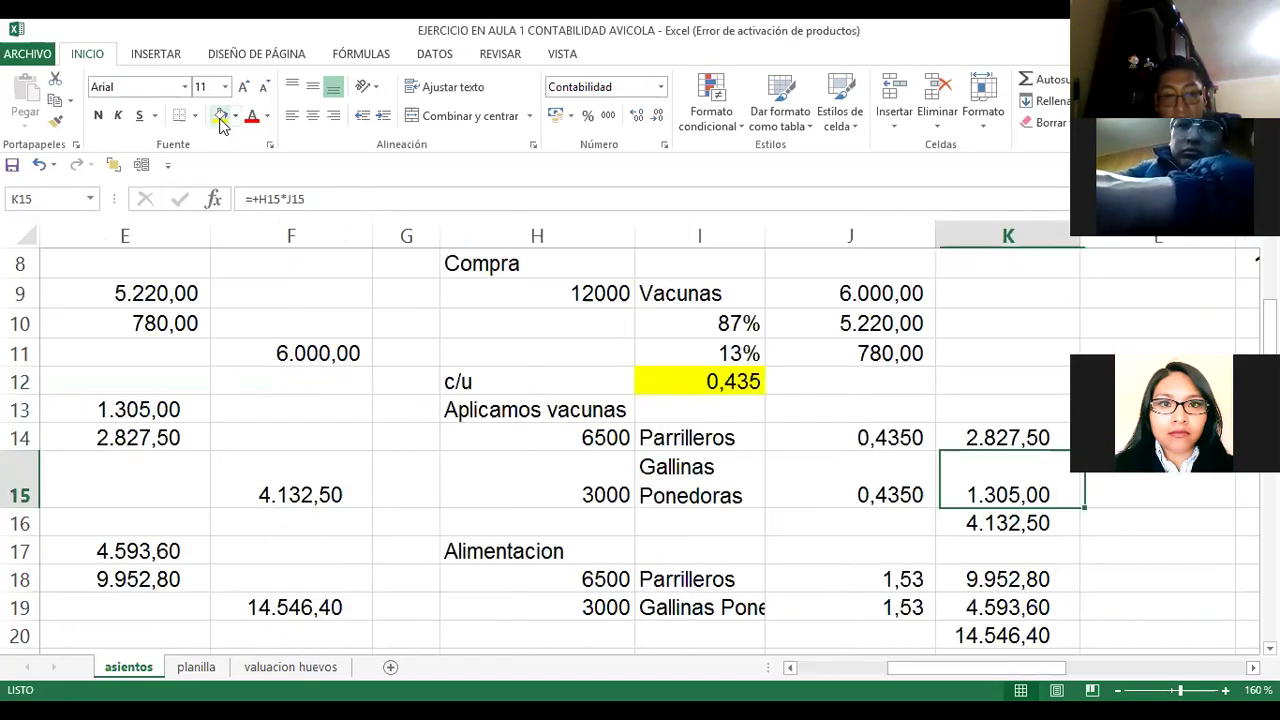
key(Down)
key(Left)
key(Left)
key(Left)
key(Down)
key(Down)
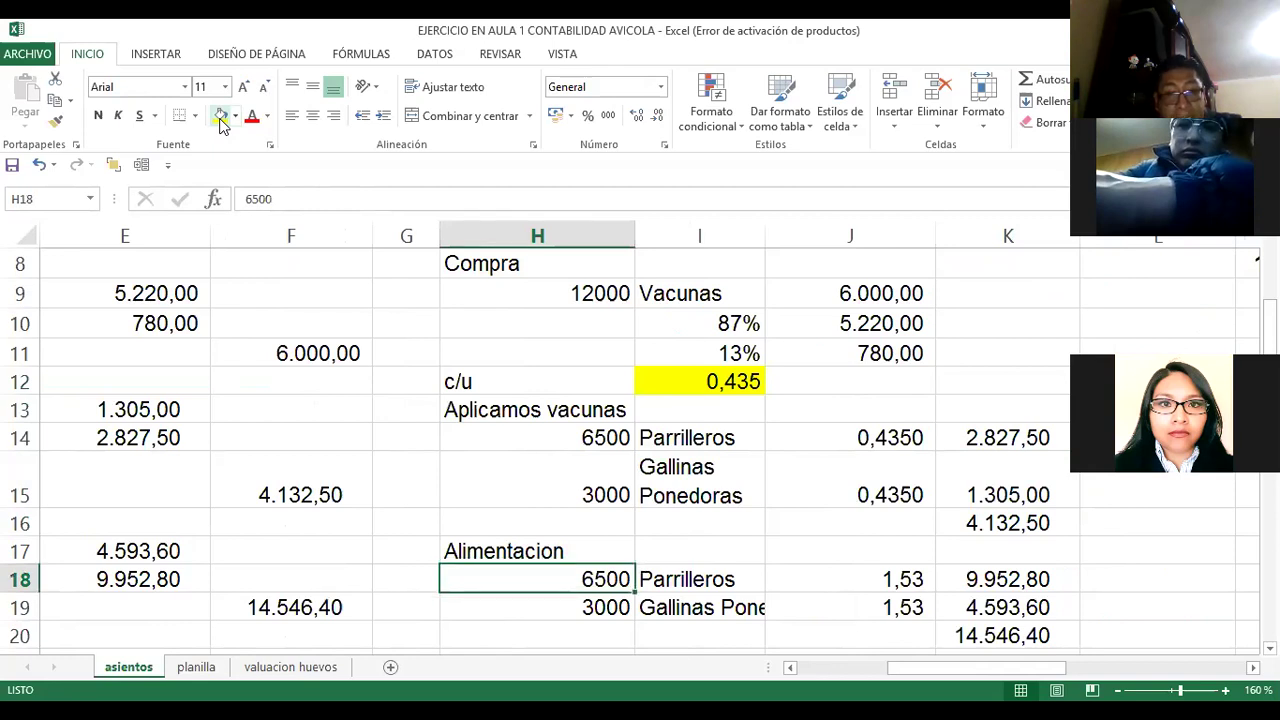
key(alt+Tab)
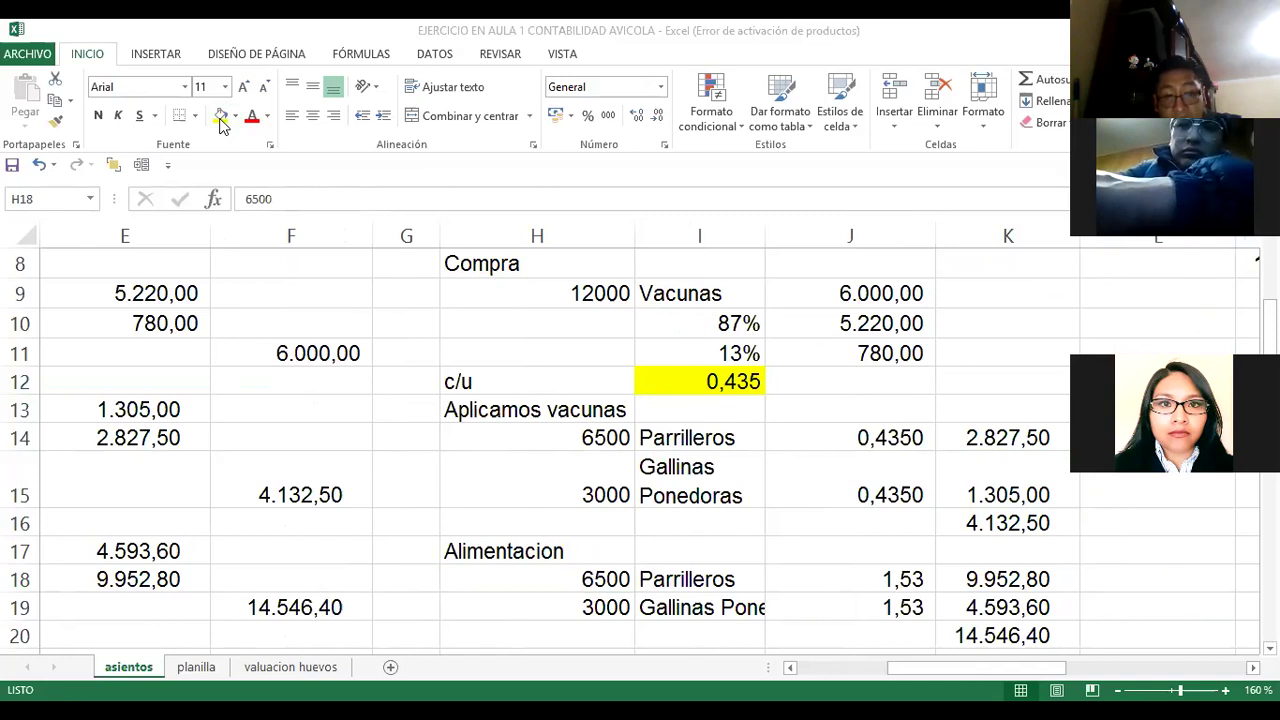
text(1800)
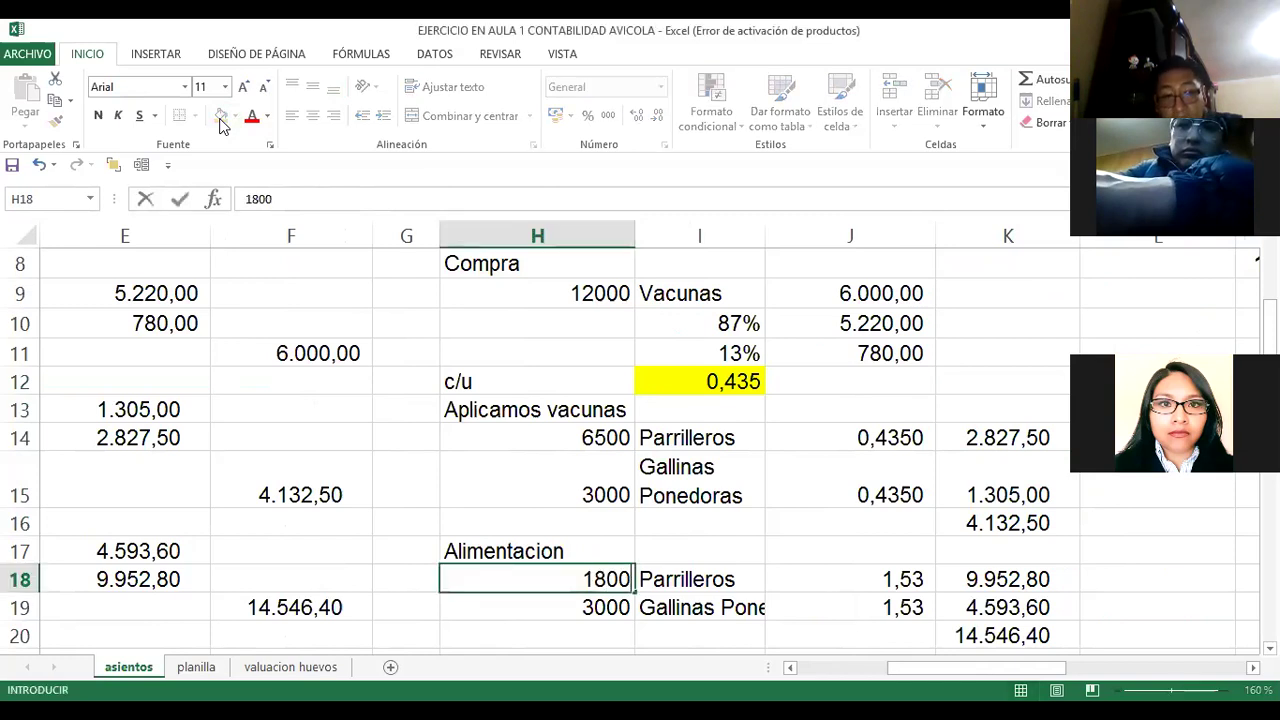
key(Return)
key(Up)
key(Right)
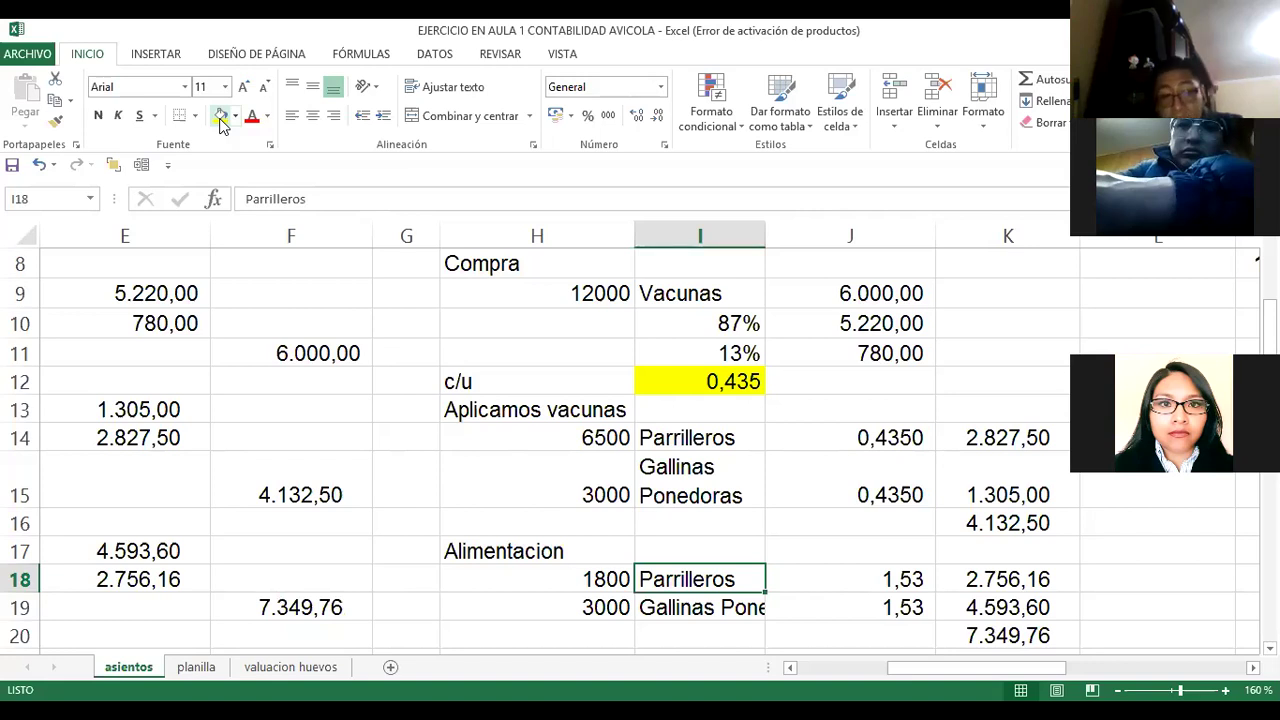
Step: Set the Gallinas Ponedoras feed quantity in H19 to 1100
key(Left)
key(Down)
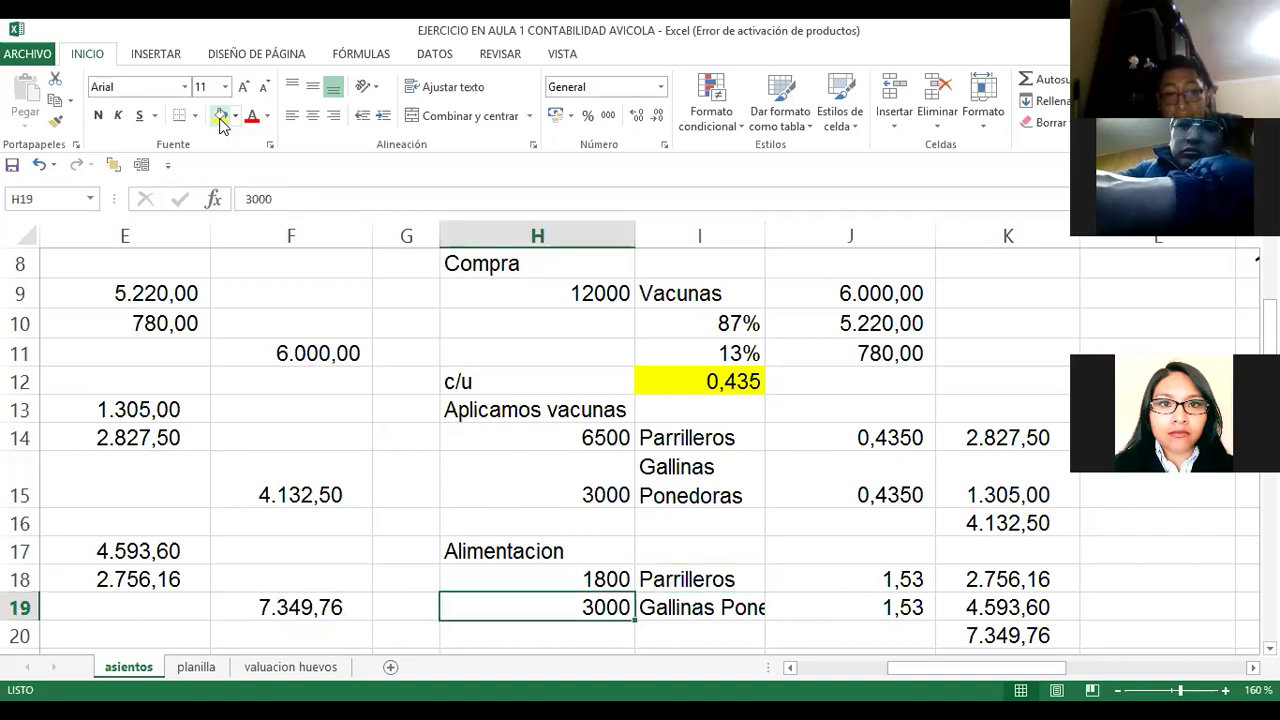
text(11)
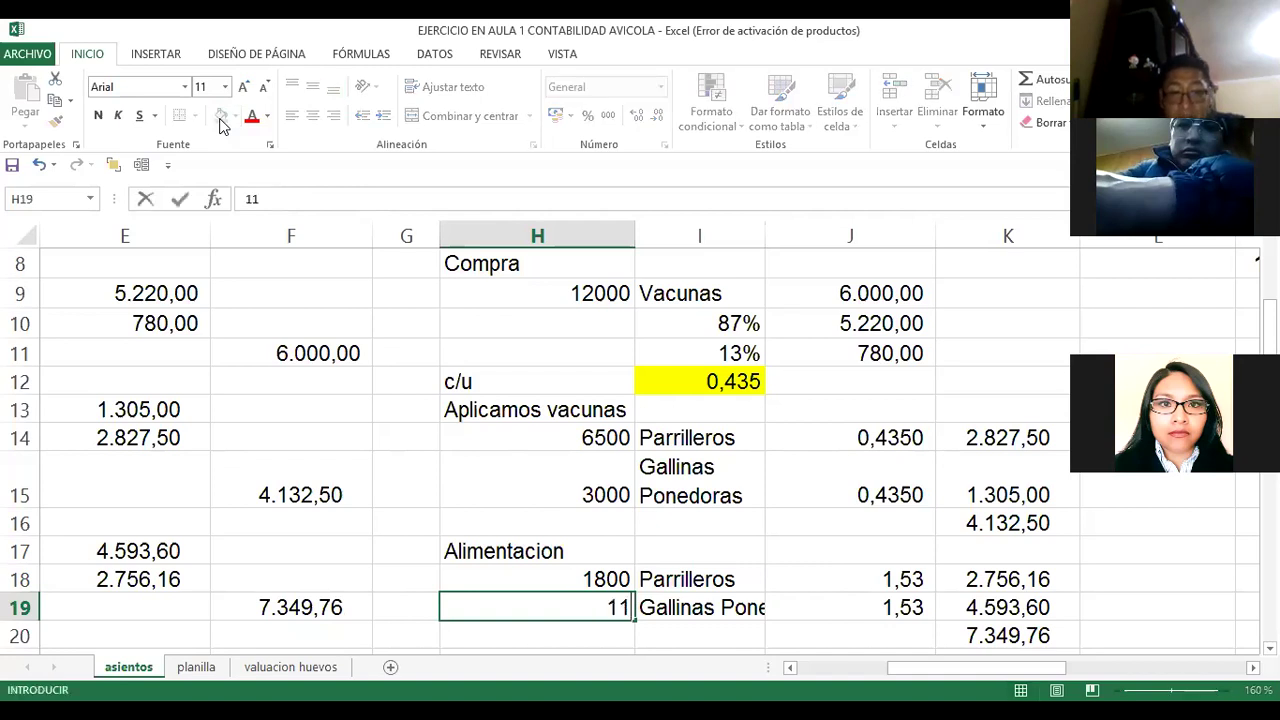
key(BackSpace)
text(0)
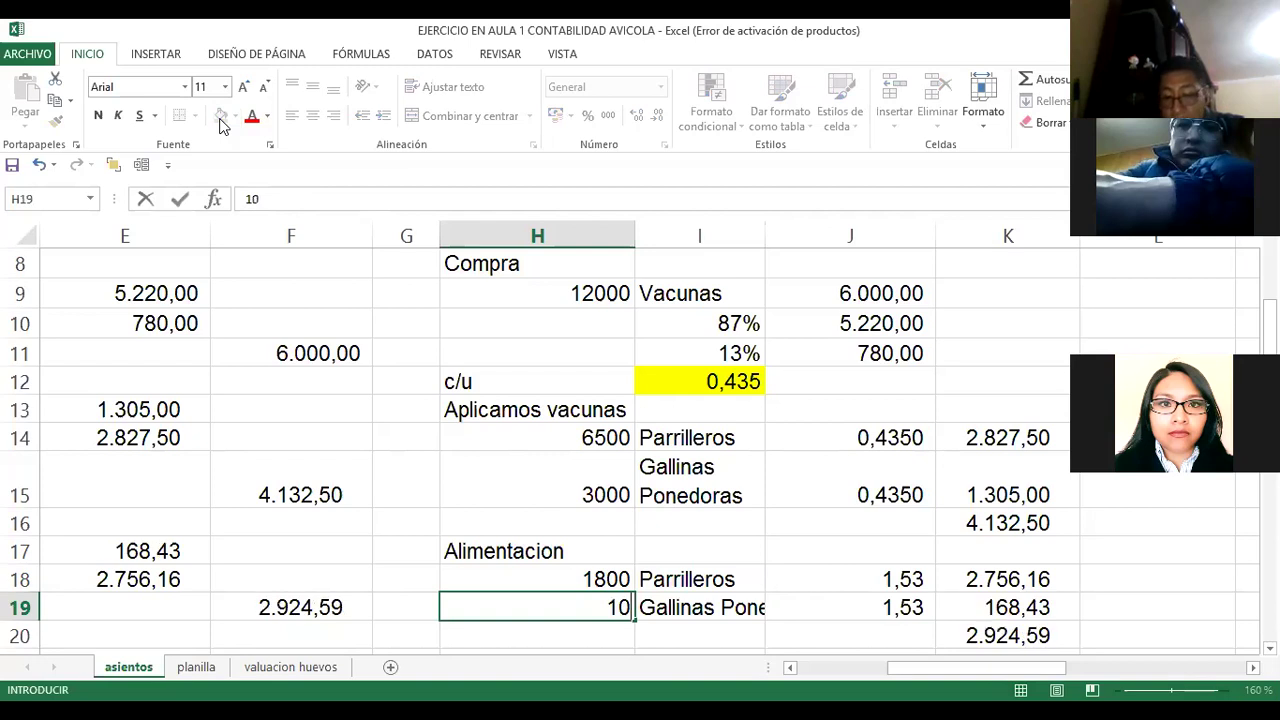
key(BackSpace)
text(100)
key(Return)
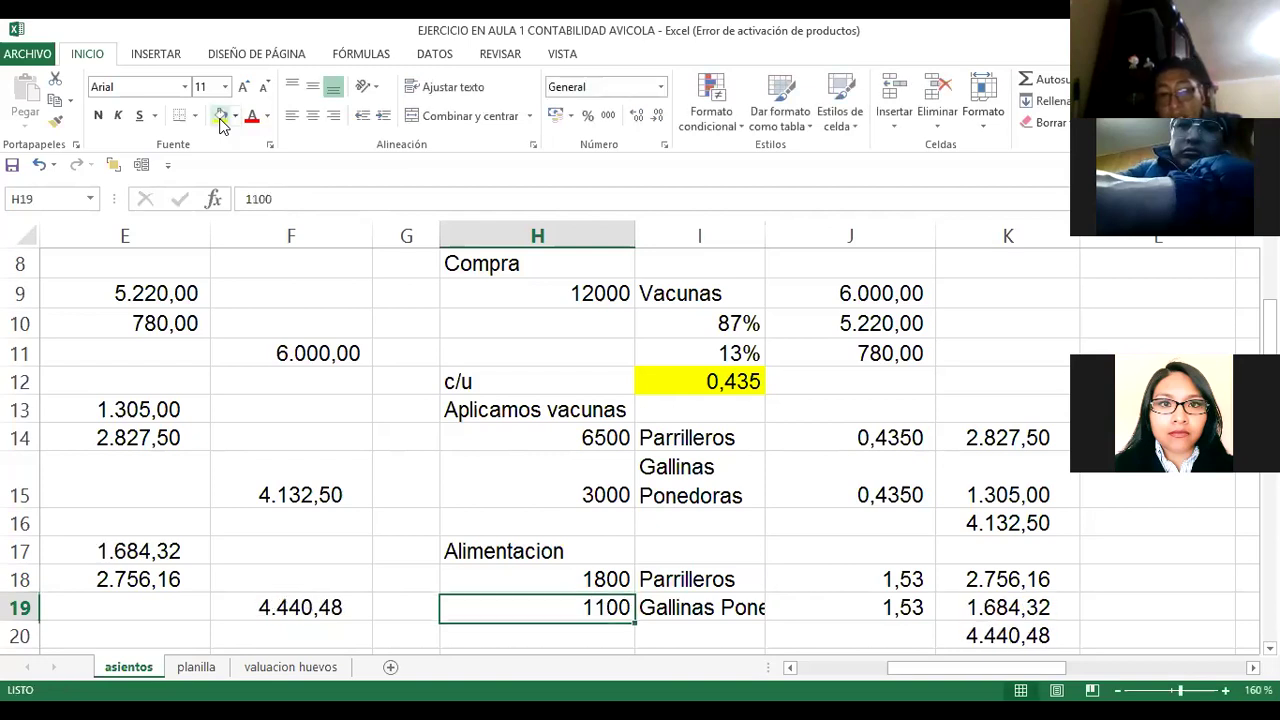
Step: Show the feed unit costs for Parrilleros and Gallinas Ponedoras in J18 and J19 with four decimals
key(Right)
key(Right)
key(Up)
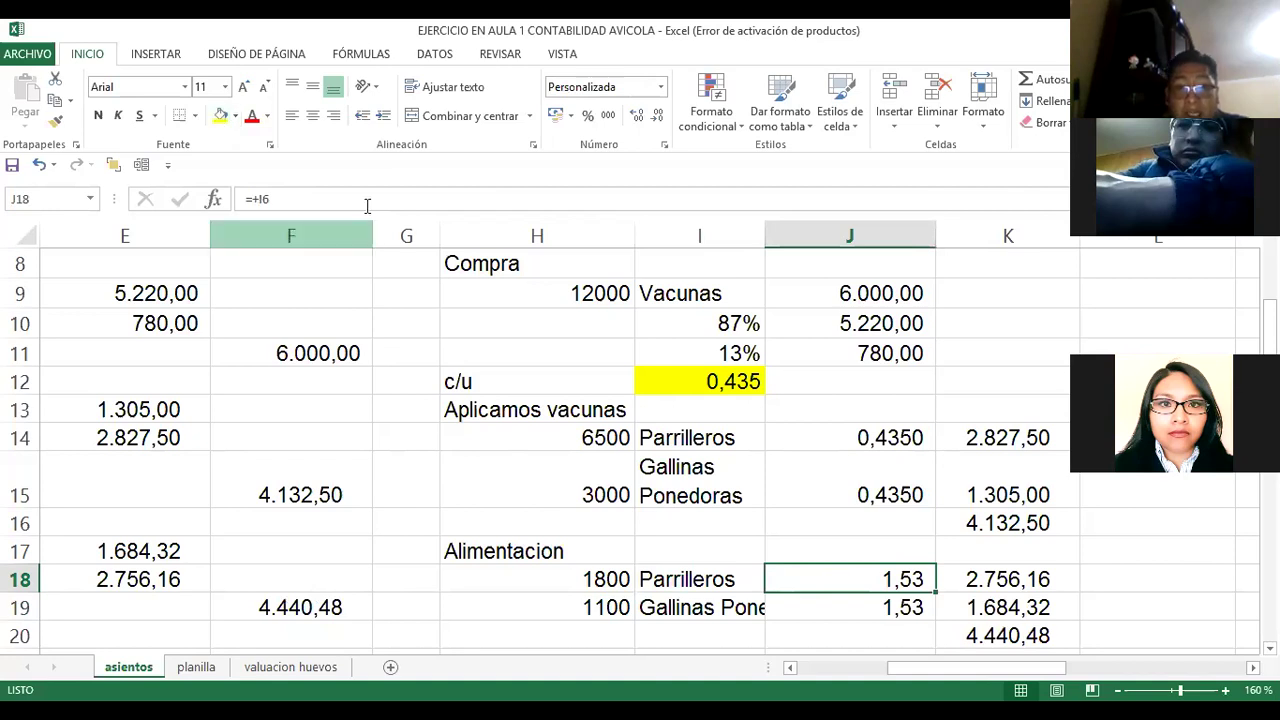
scroll(620, 358, up, 2)
scroll(636, 349, down, 4)
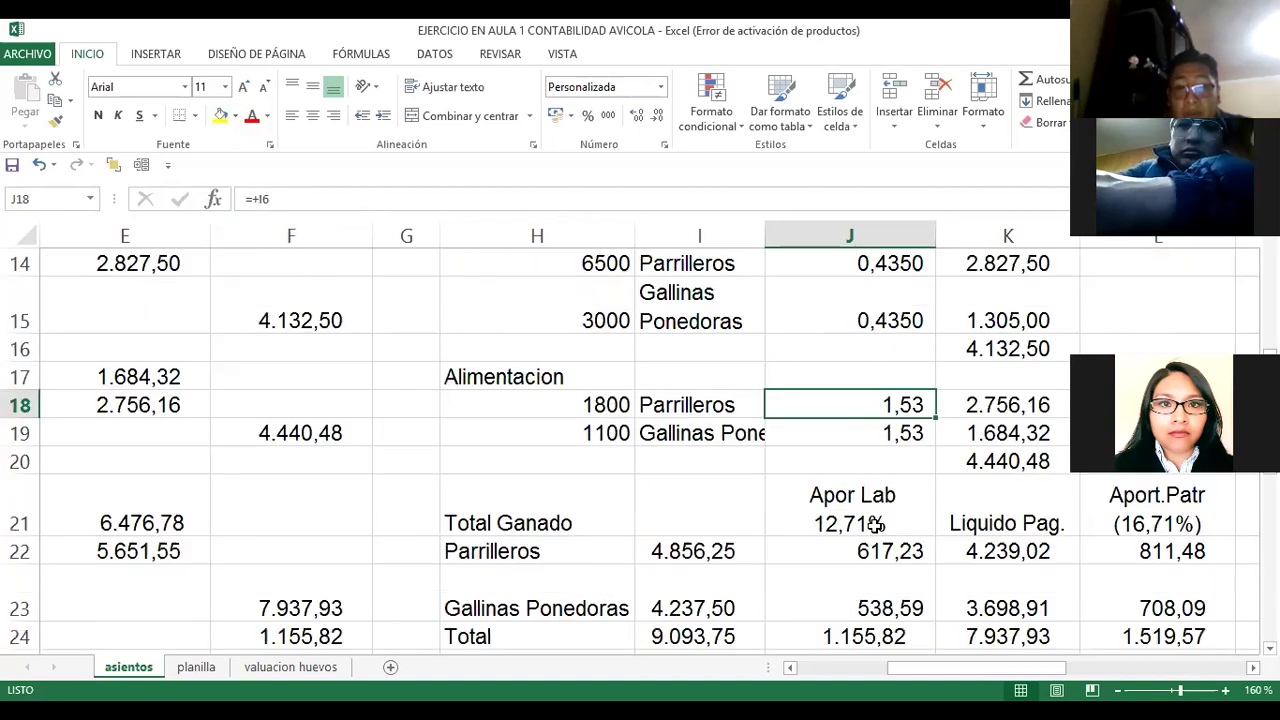
scroll(740, 410, up, 1)
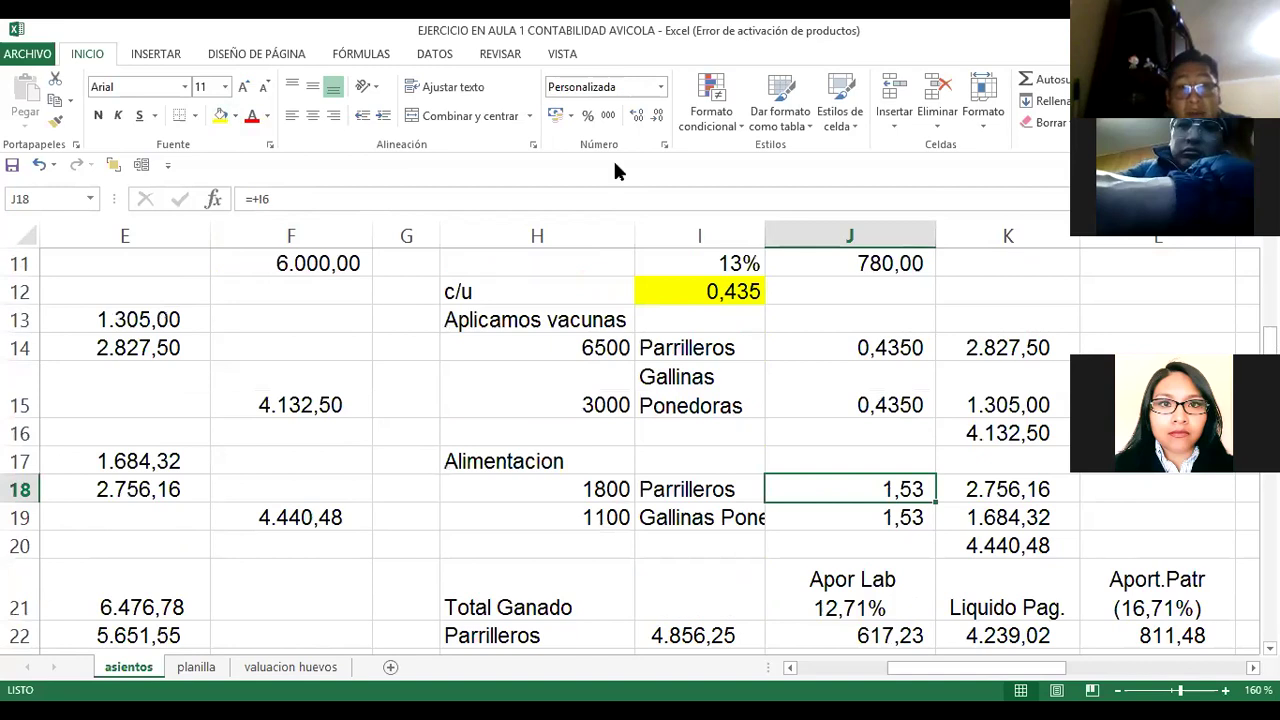
click(636, 117)
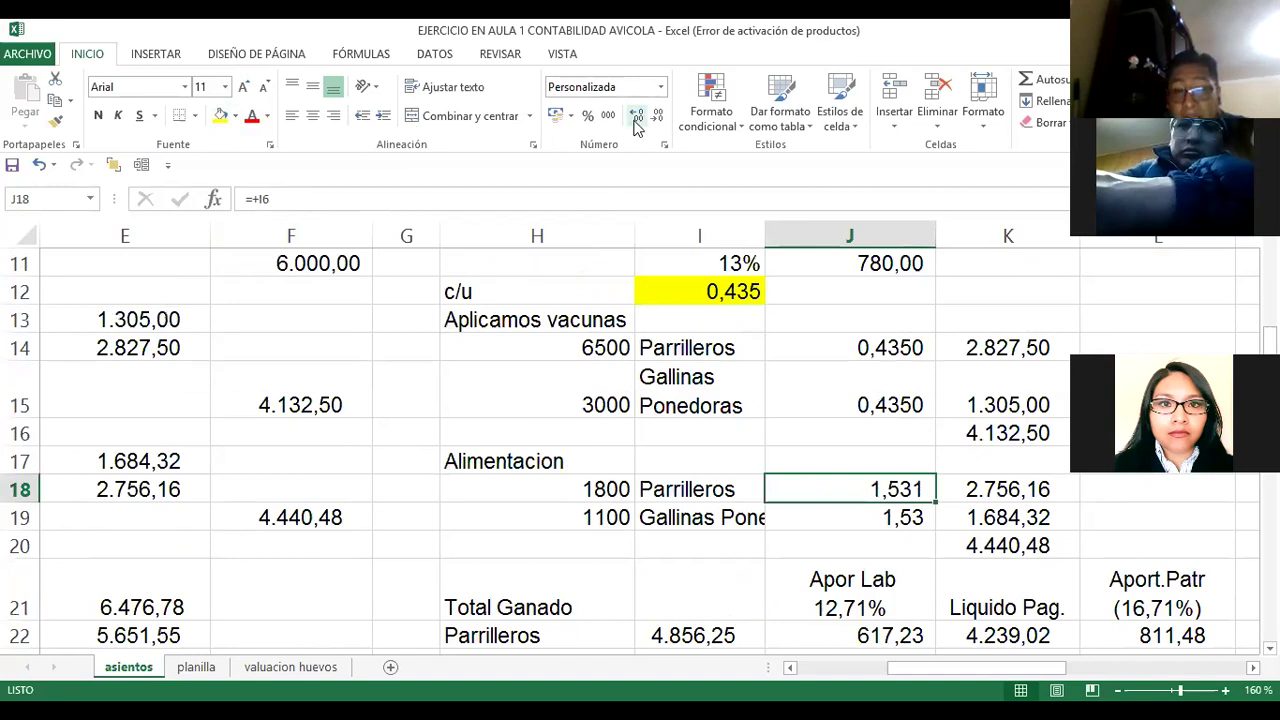
click(636, 117)
key(Down)
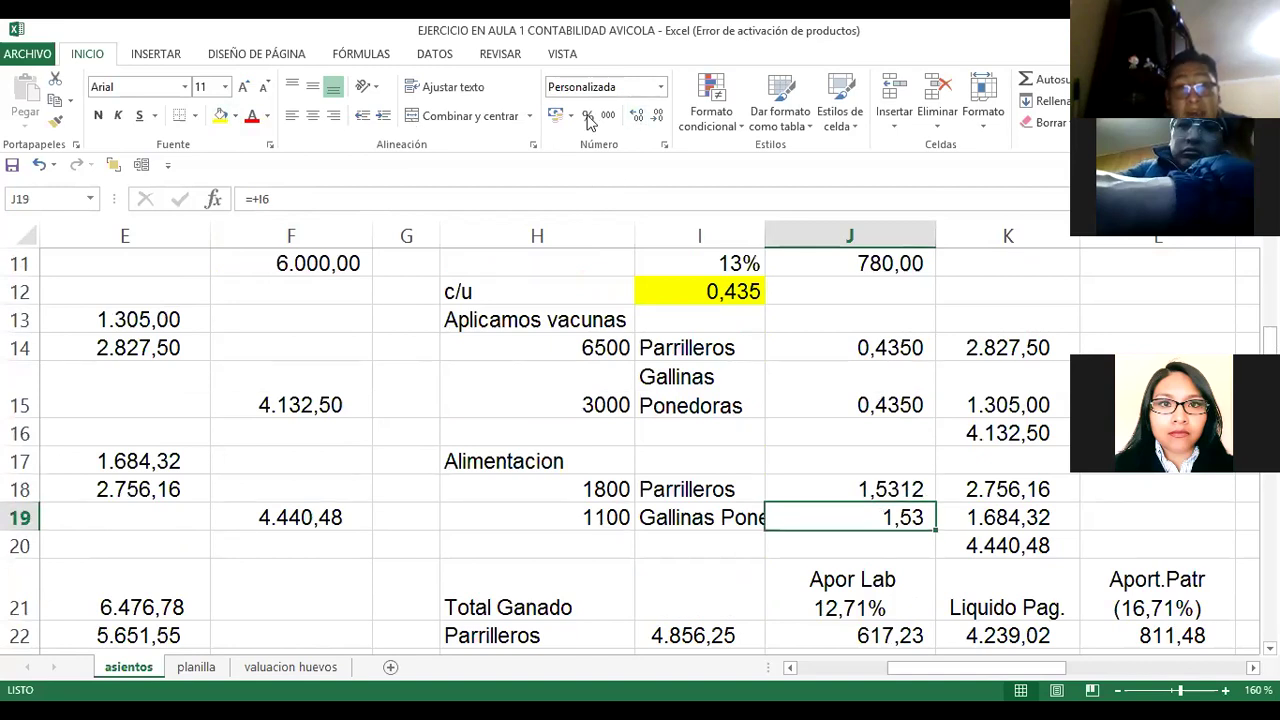
click(635, 117)
click(635, 117)
Step: Review the Parrilleros feed calculation in row 18, covering its quantity, unit cost and total formula
click(891, 478)
key(Right)
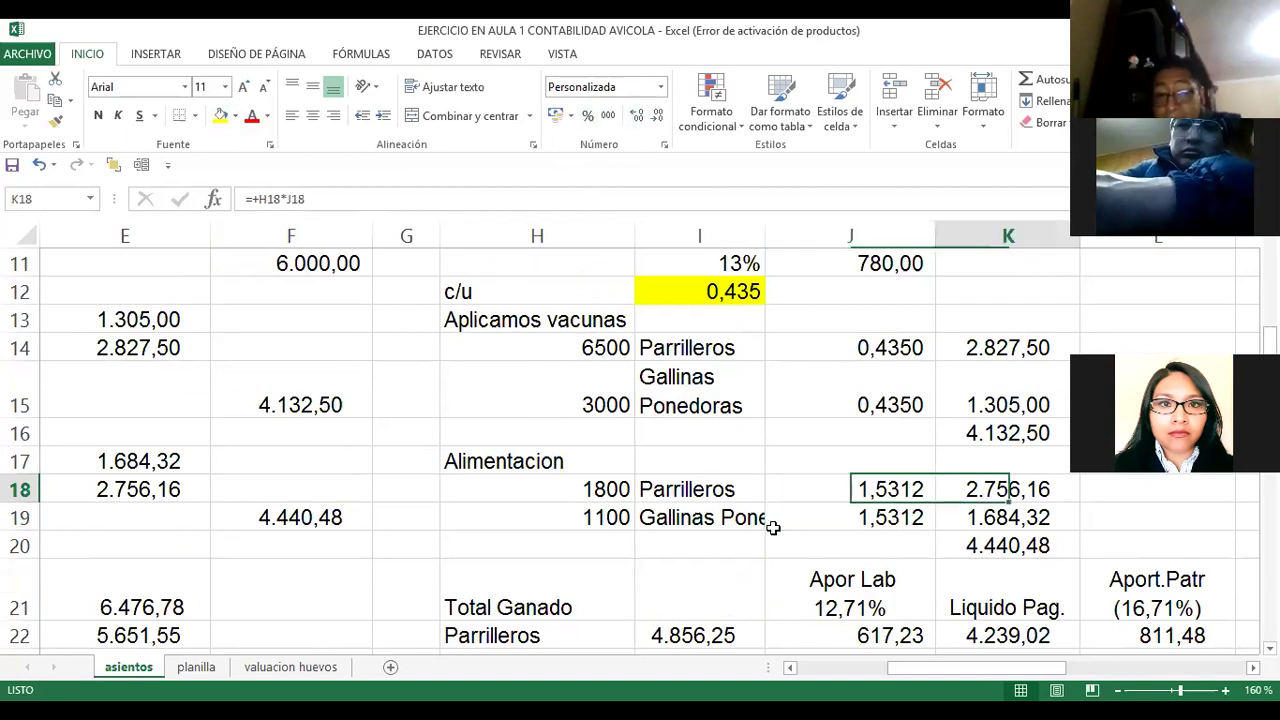
key(Right)
key(Right)
key(Left)
key(Left)
key(Left)
key(Right)
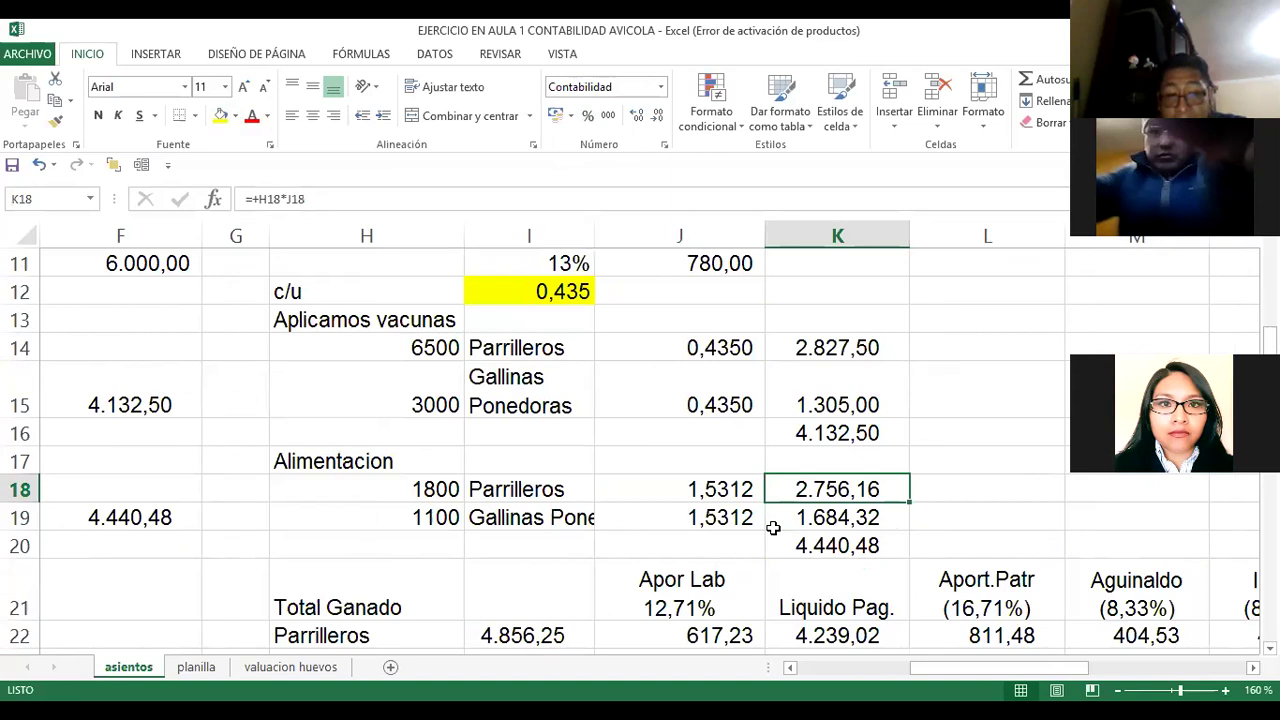
key(Left)
key(Left)
key(Left)
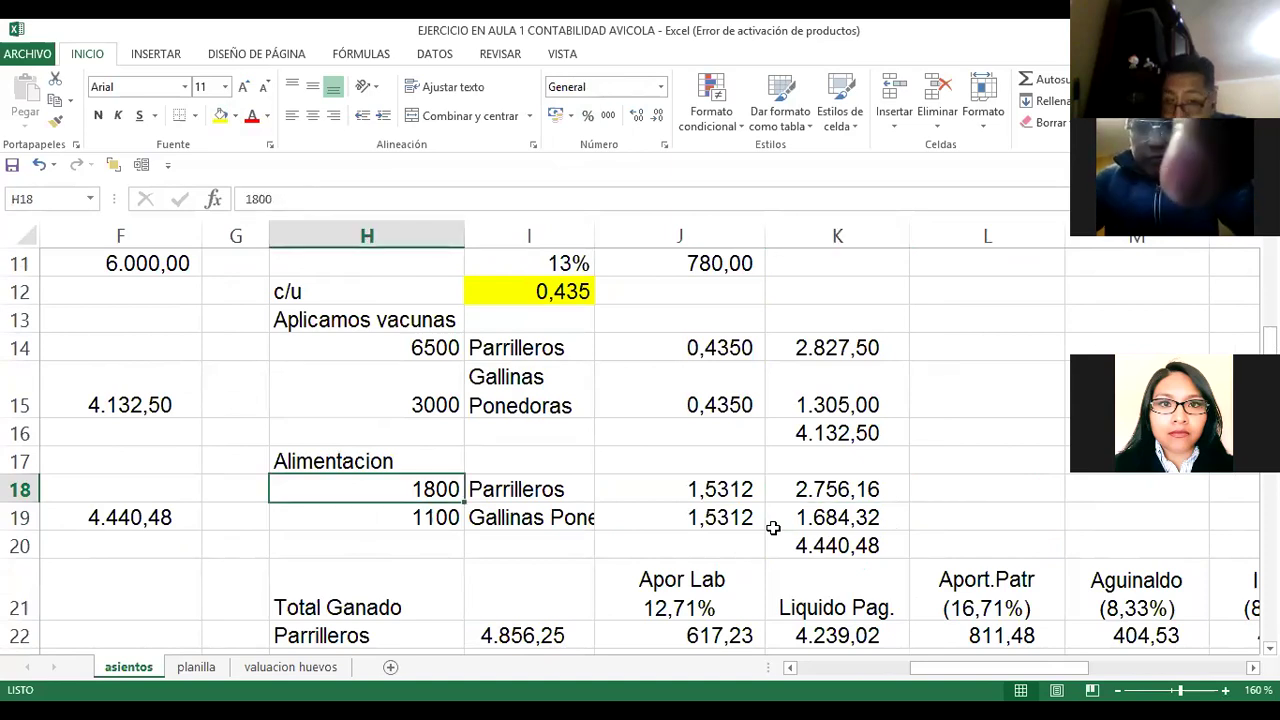
key(Right)
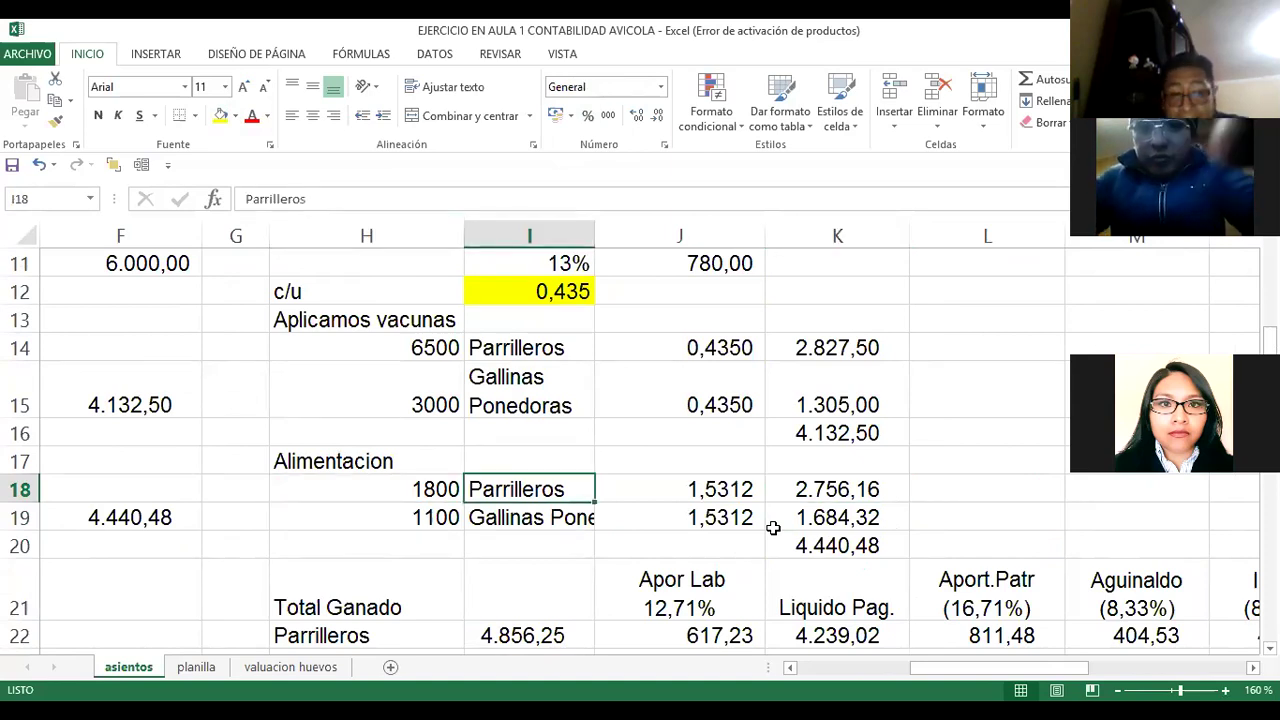
Step: Center the Gallinas Ponedoras label in I19 and wrap its text within the cell
key(Down)
key(Left)
key(Right)
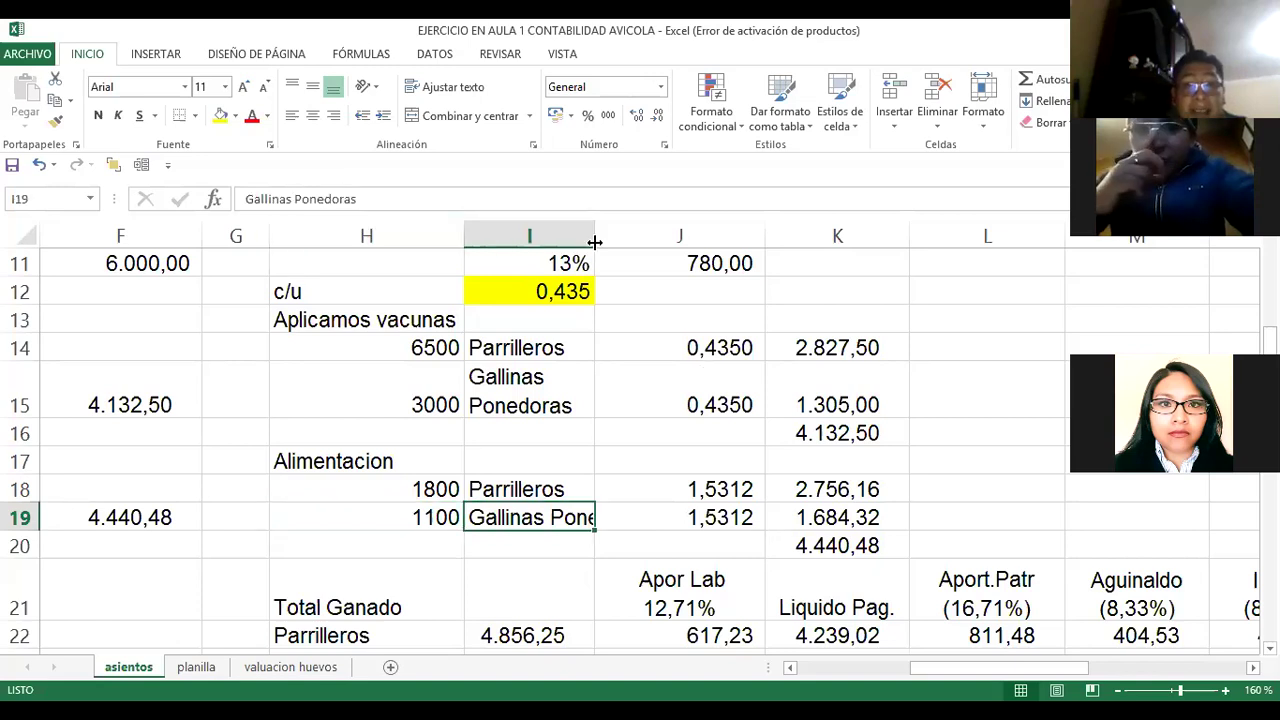
click(498, 116)
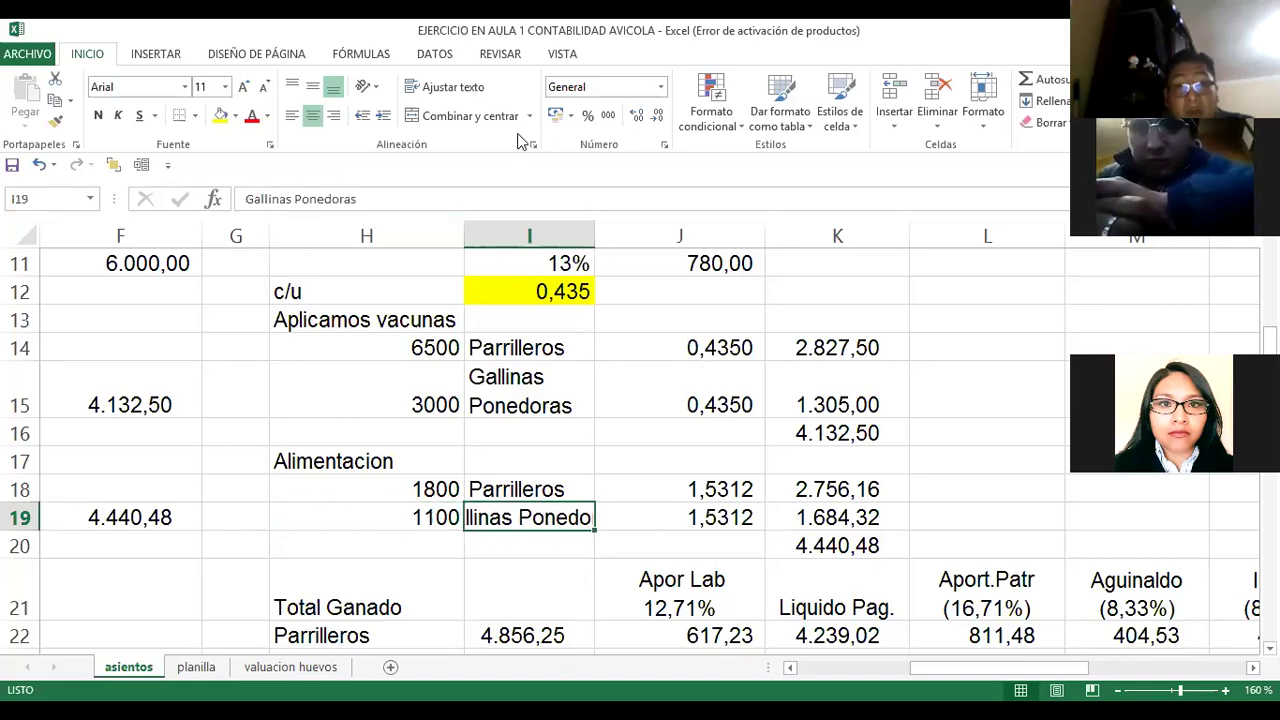
click(478, 92)
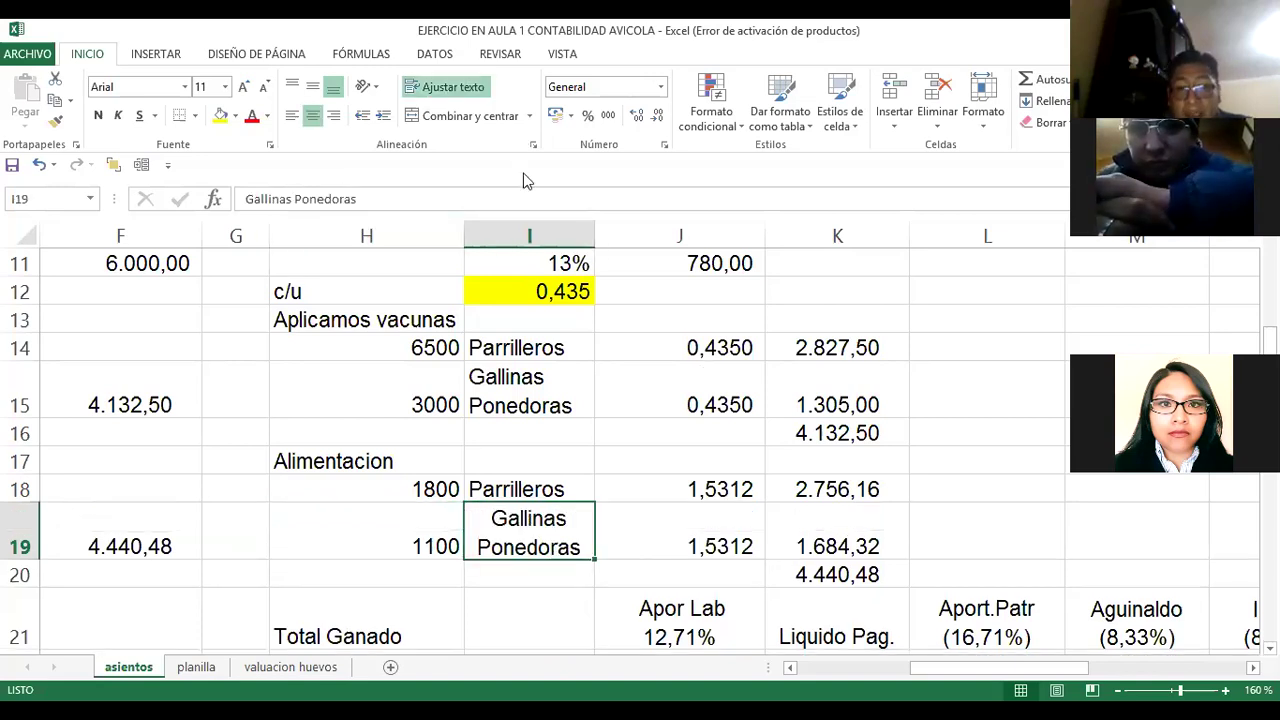
Step: Check the feed cost formulas in K18 and K19, their sum in K20, and the unit cost reference in J18
key(Right)
key(Right)
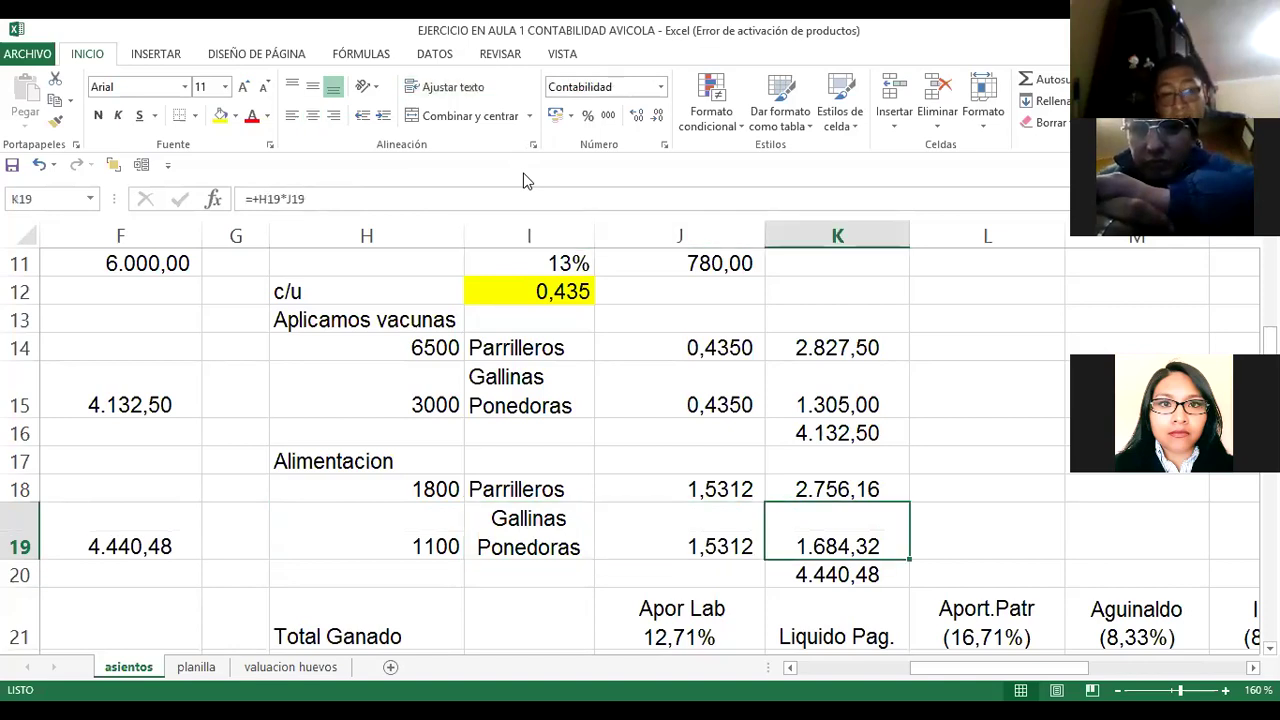
key(Up)
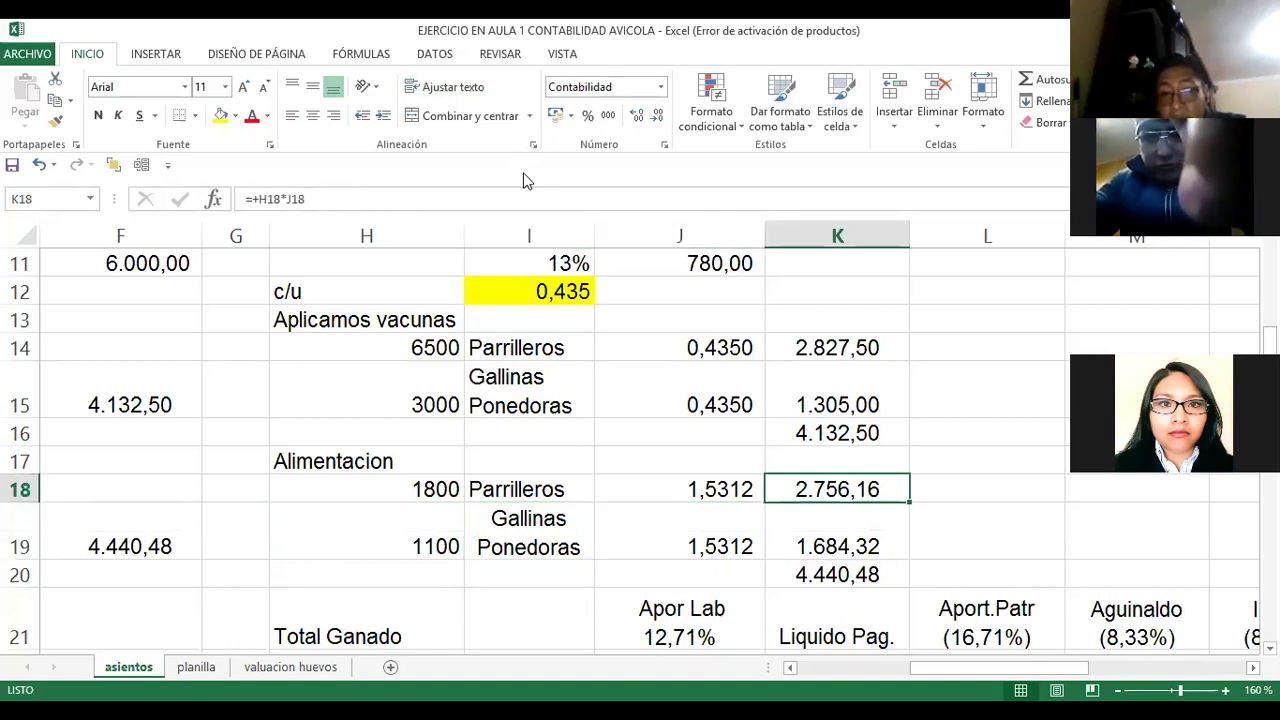
key(Down)
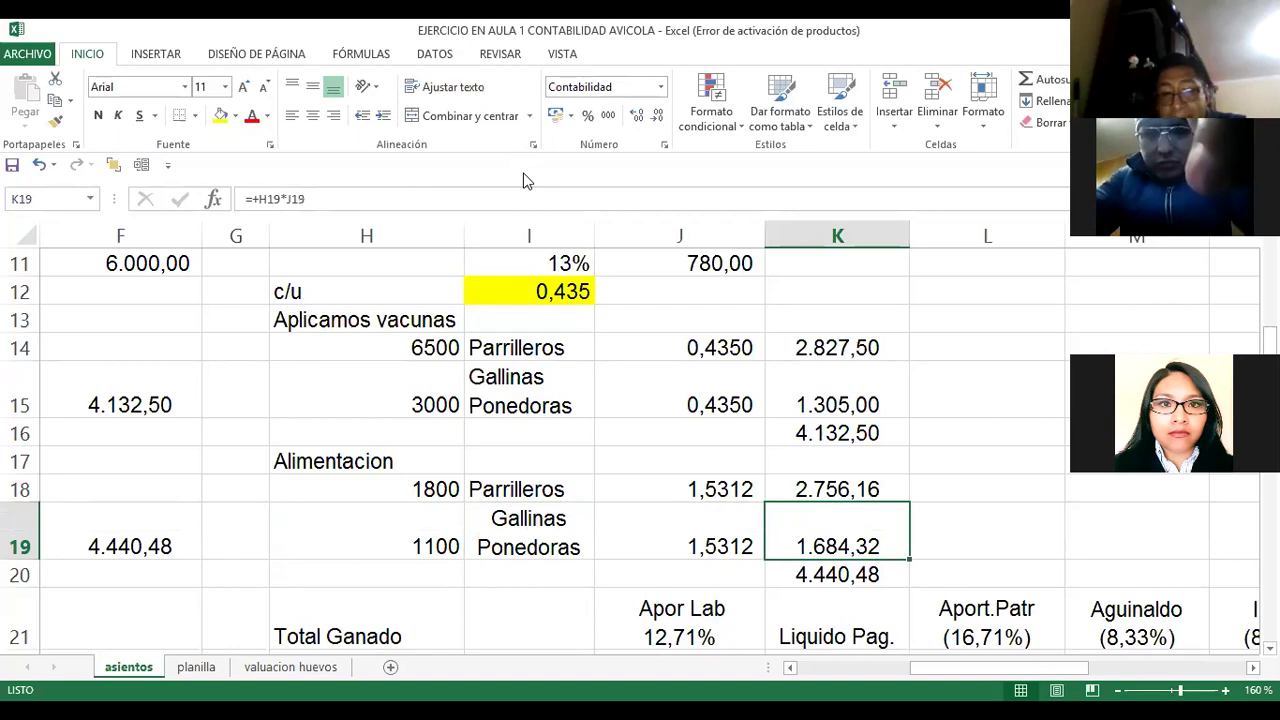
key(Down)
key(F2)
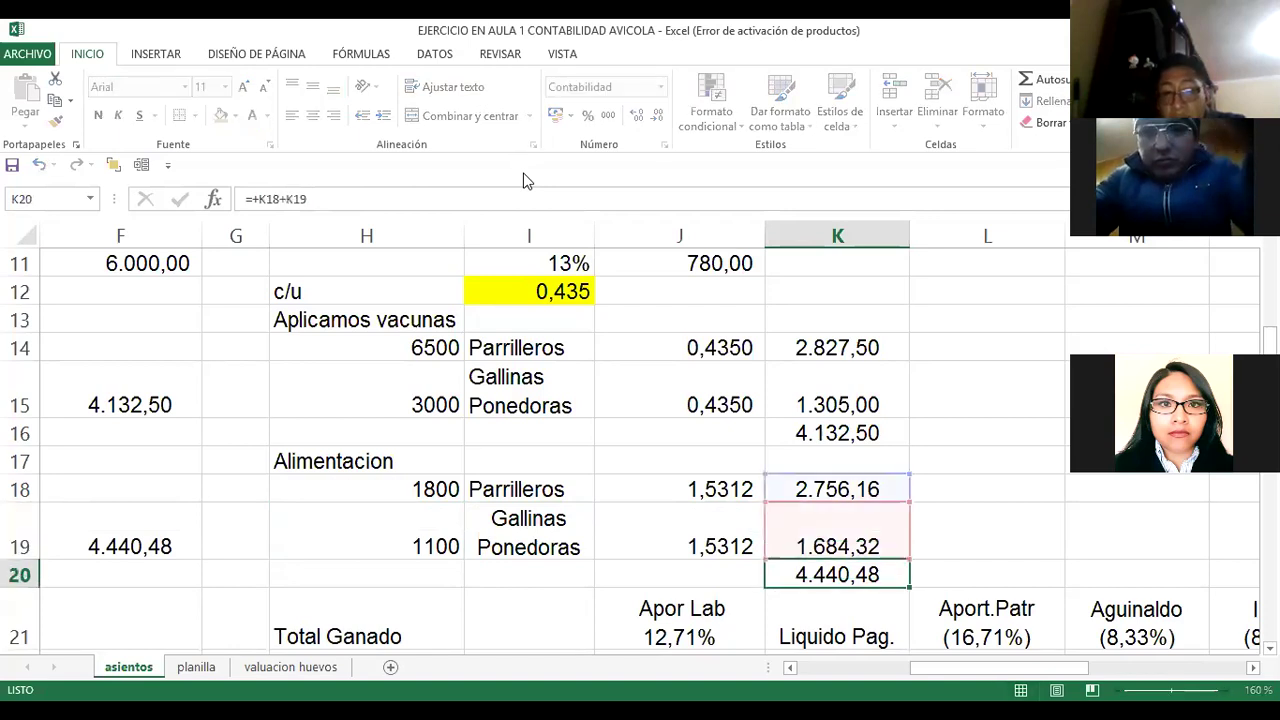
key(Escape)
key(Up)
key(Up)
key(Left)
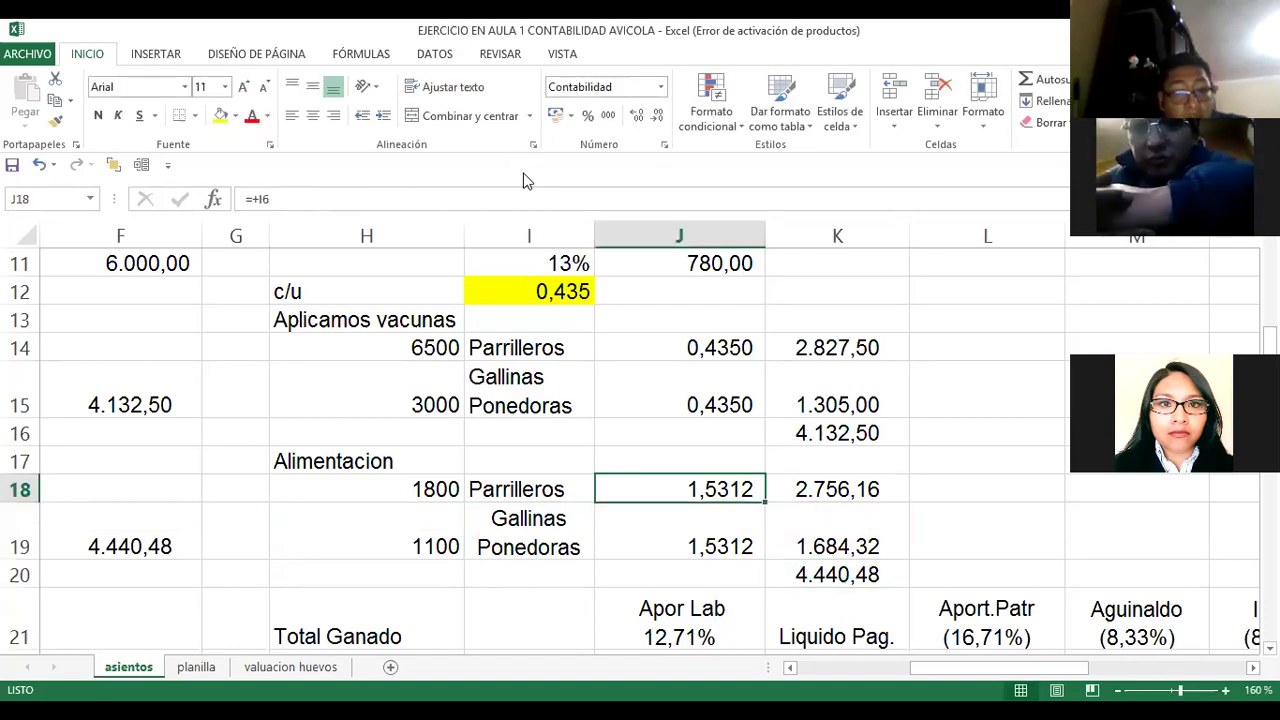
Step: Trace entry 4's Costos de Explotación Avicola amount in E17 to the Gallinas Ponedoras feed calculation in K19
key(Home)
key(Up)
key(Up)
key(Right)
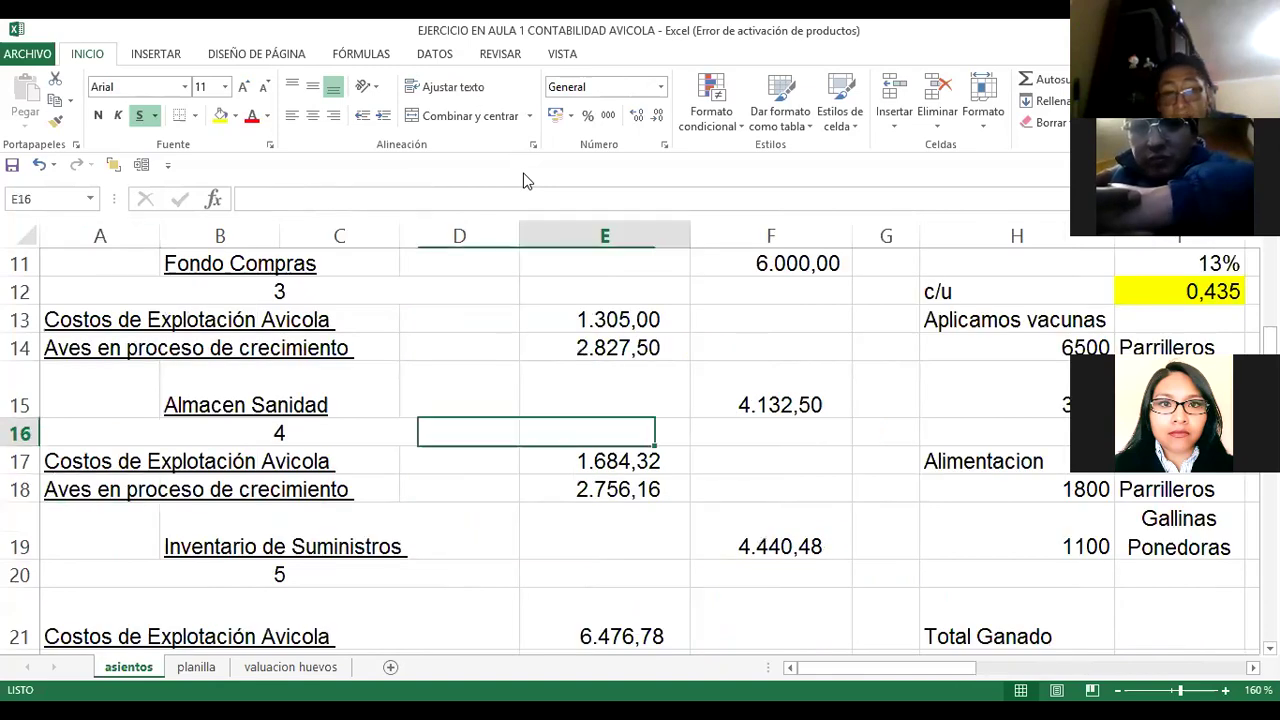
key(Down)
key(Home)
key(Right)
key(Right)
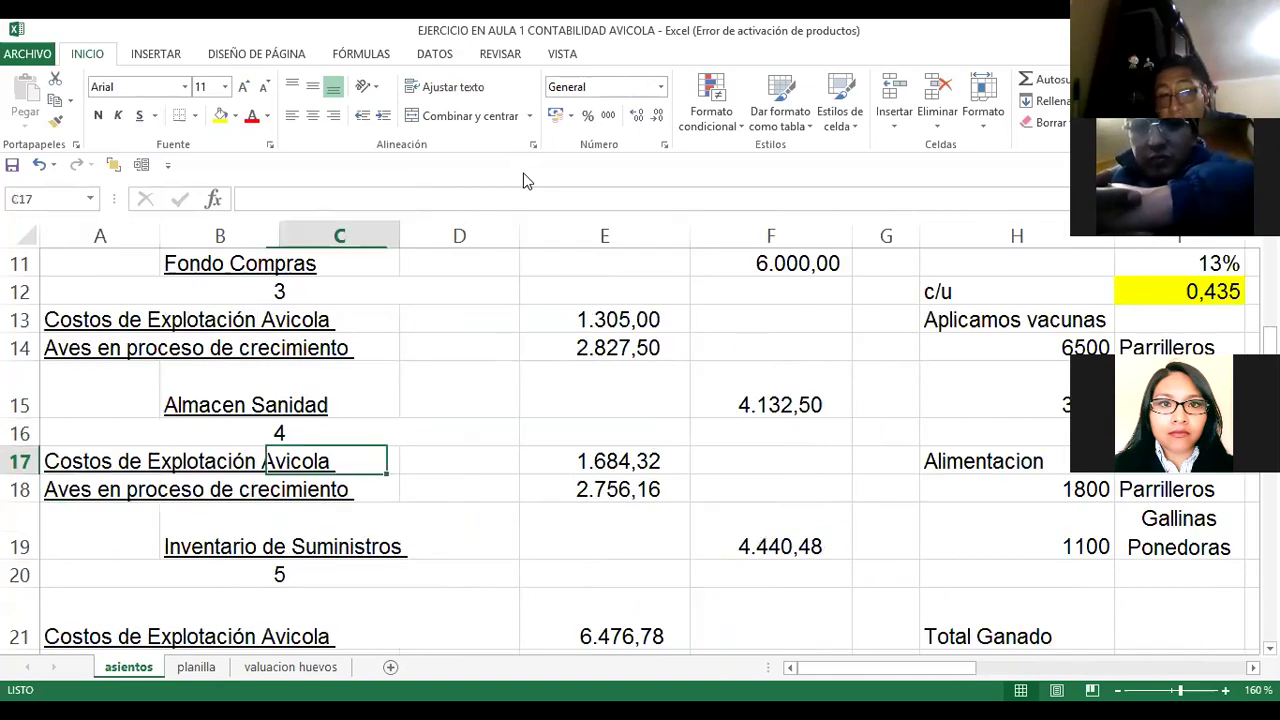
key(Right)
key(Right)
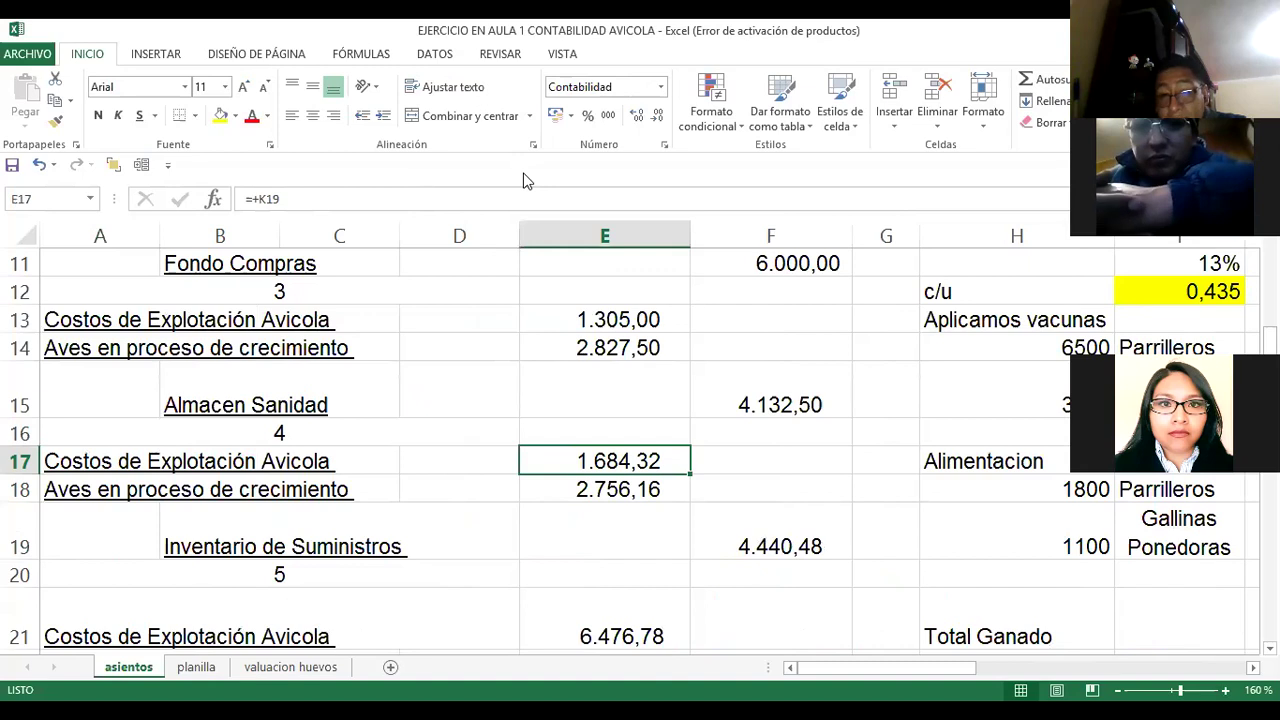
key(Right)
key(Right)
key(Right)
key(Right)
key(Right)
key(Right)
key(Down)
key(Down)
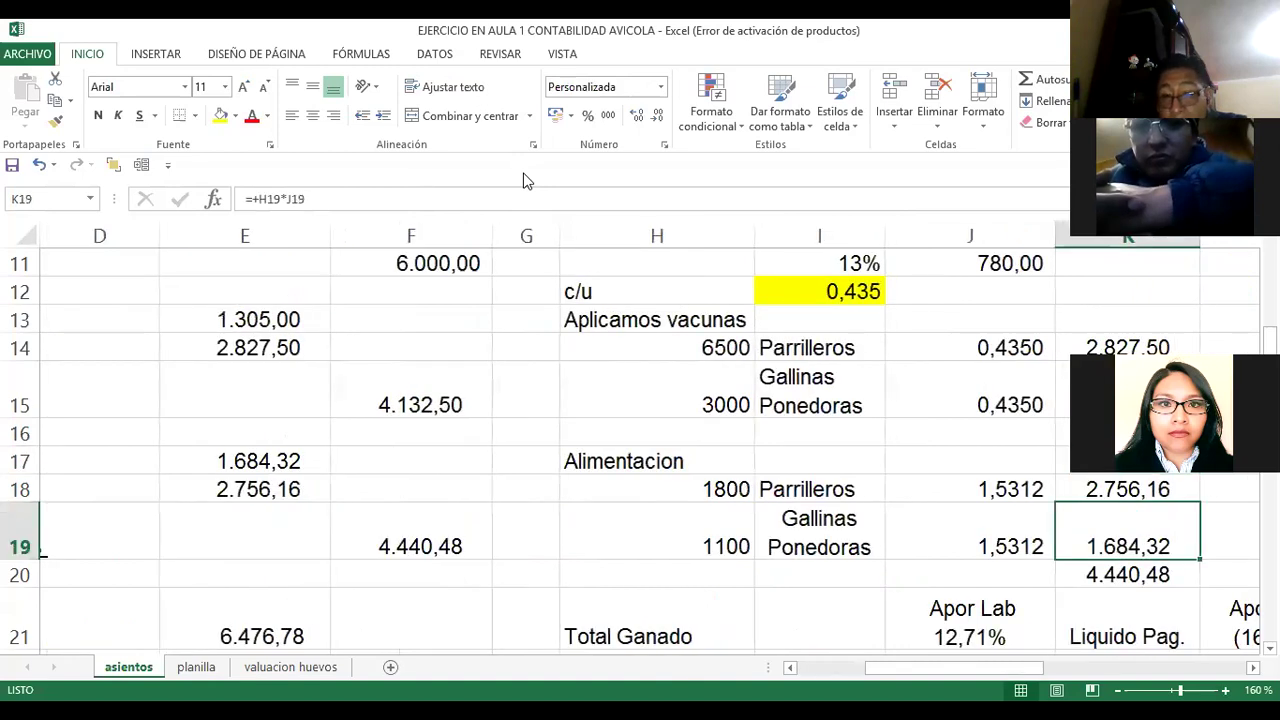
key(Right)
key(Left)
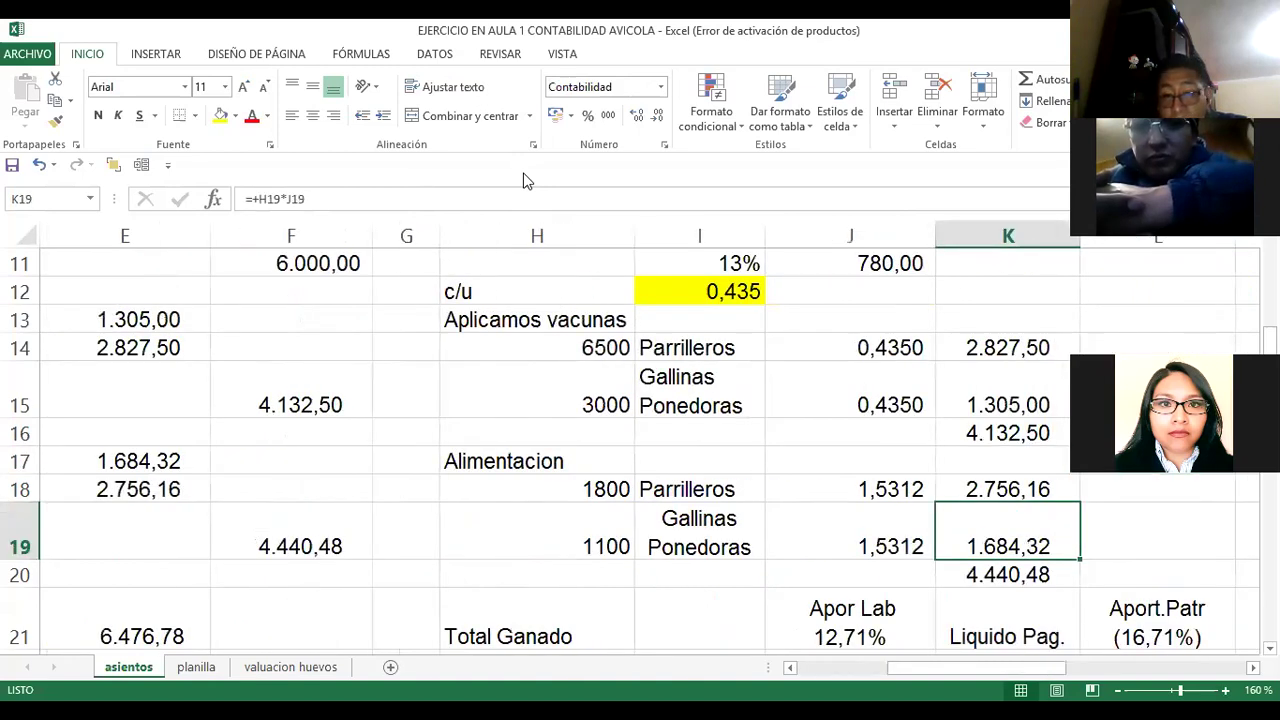
Step: Compare entry 4's Aves en proceso de crecimiento line with the Parrilleros feed quantity, unit cost and total in row 18
key(Left)
key(Home)
key(Up)
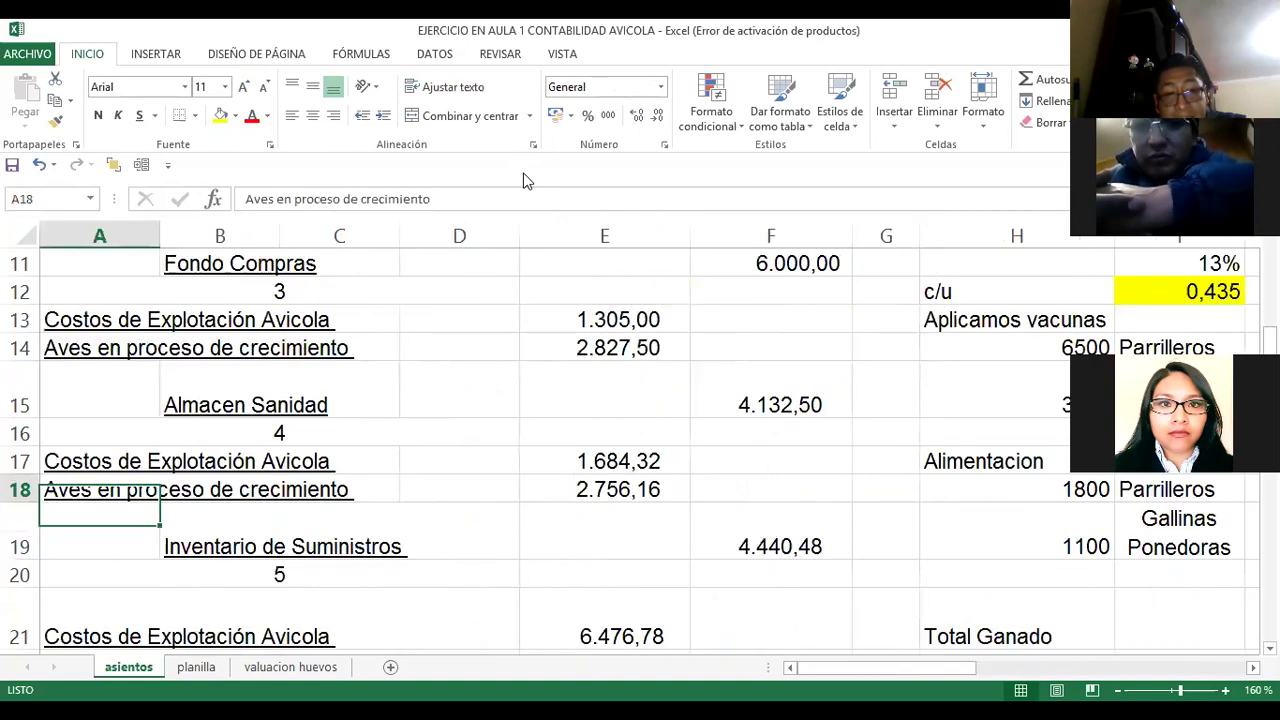
key(Right)
key(Right)
key(Right)
key(Right)
key(Right)
key(Right)
key(Right)
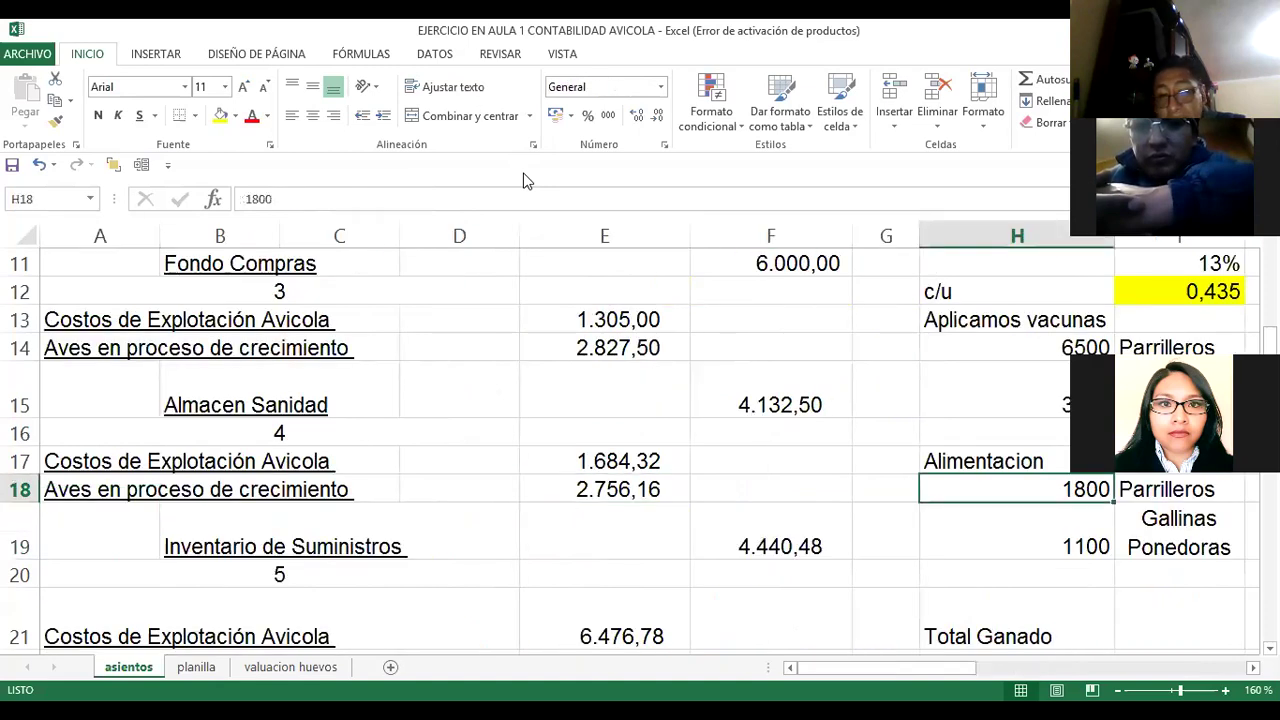
key(Right)
key(Right)
key(Right)
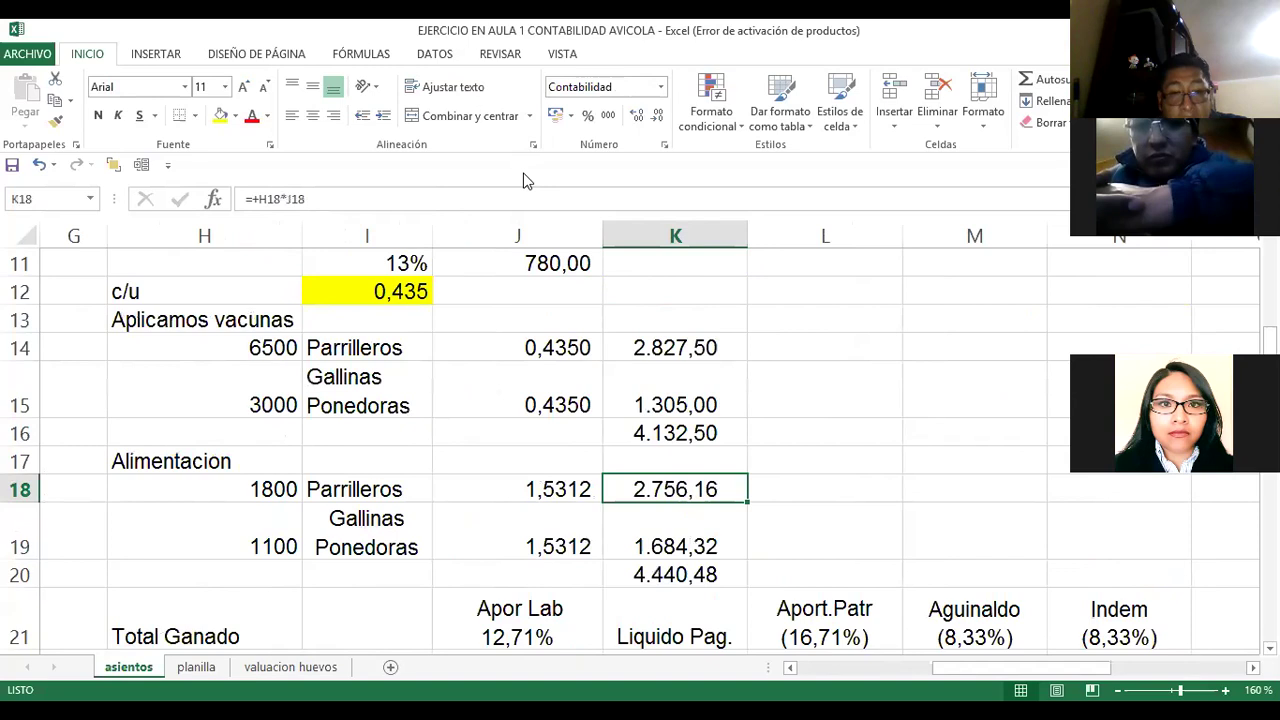
key(Left)
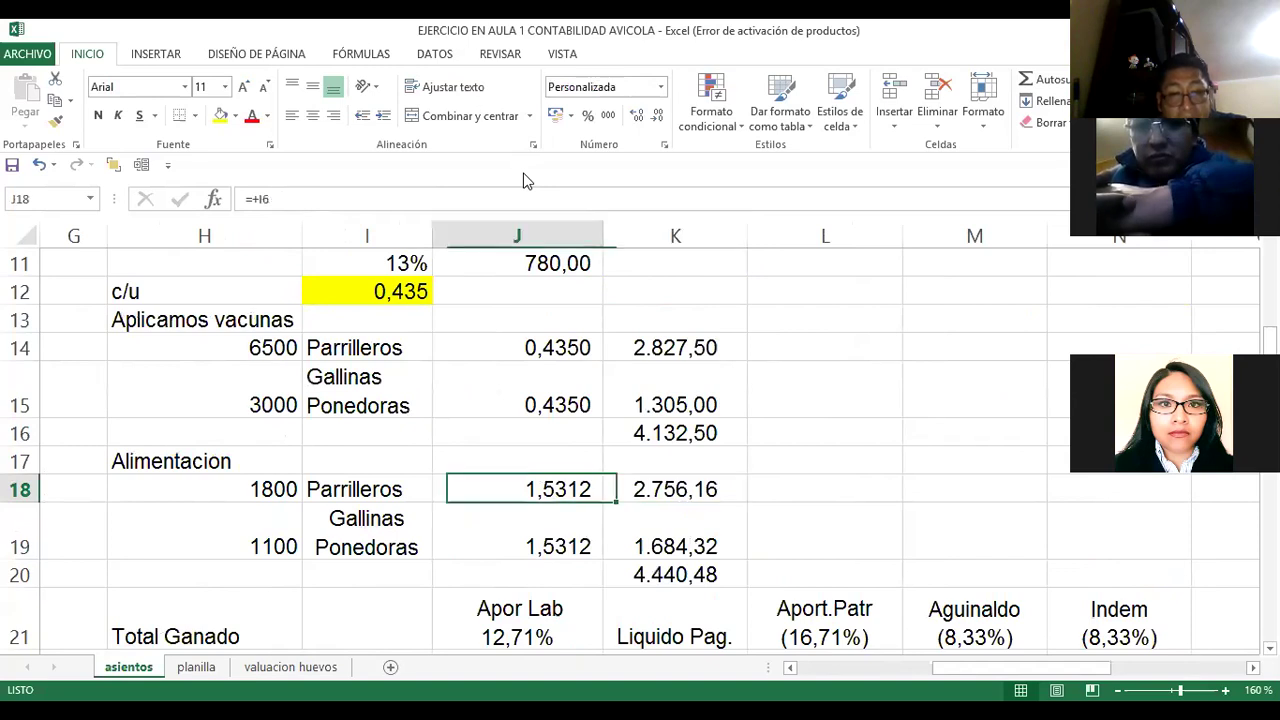
Step: Check the Inventario de Suministros credit in F19 and the cell its formula references
key(Home)
key(Right)
key(Right)
key(Right)
key(Right)
key(Right)
key(Down)
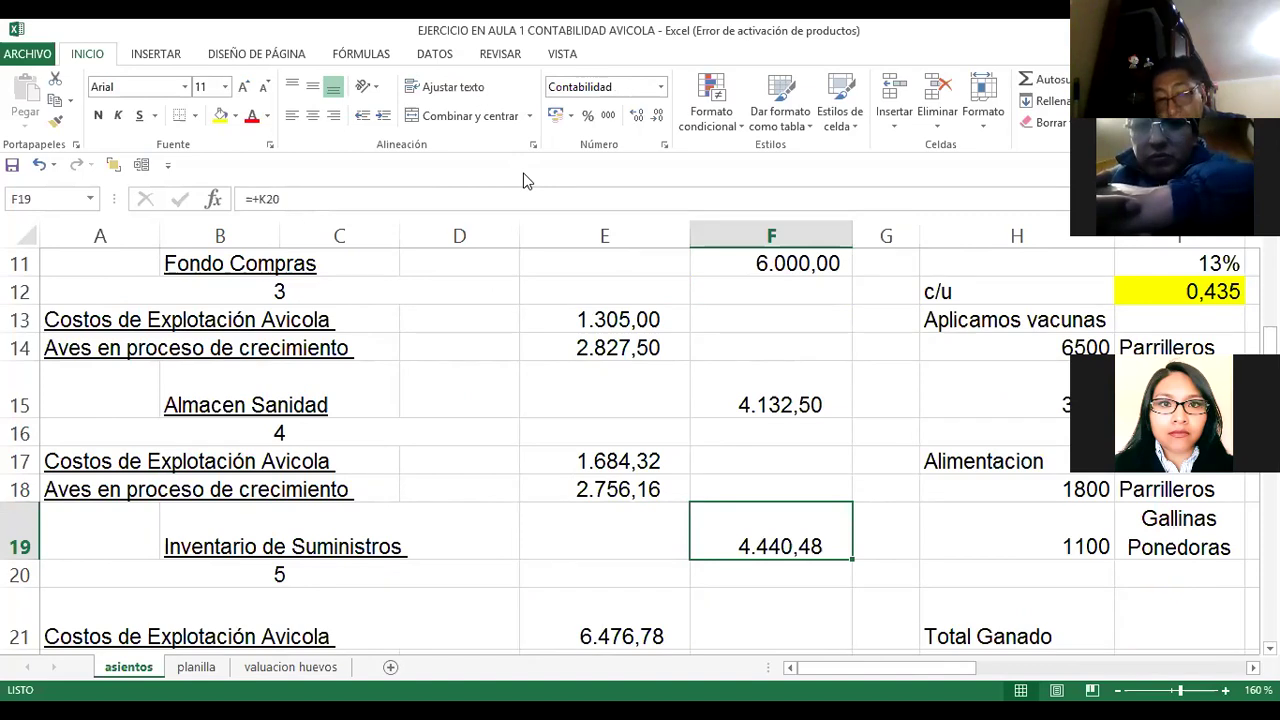
key(Right)
key(Left)
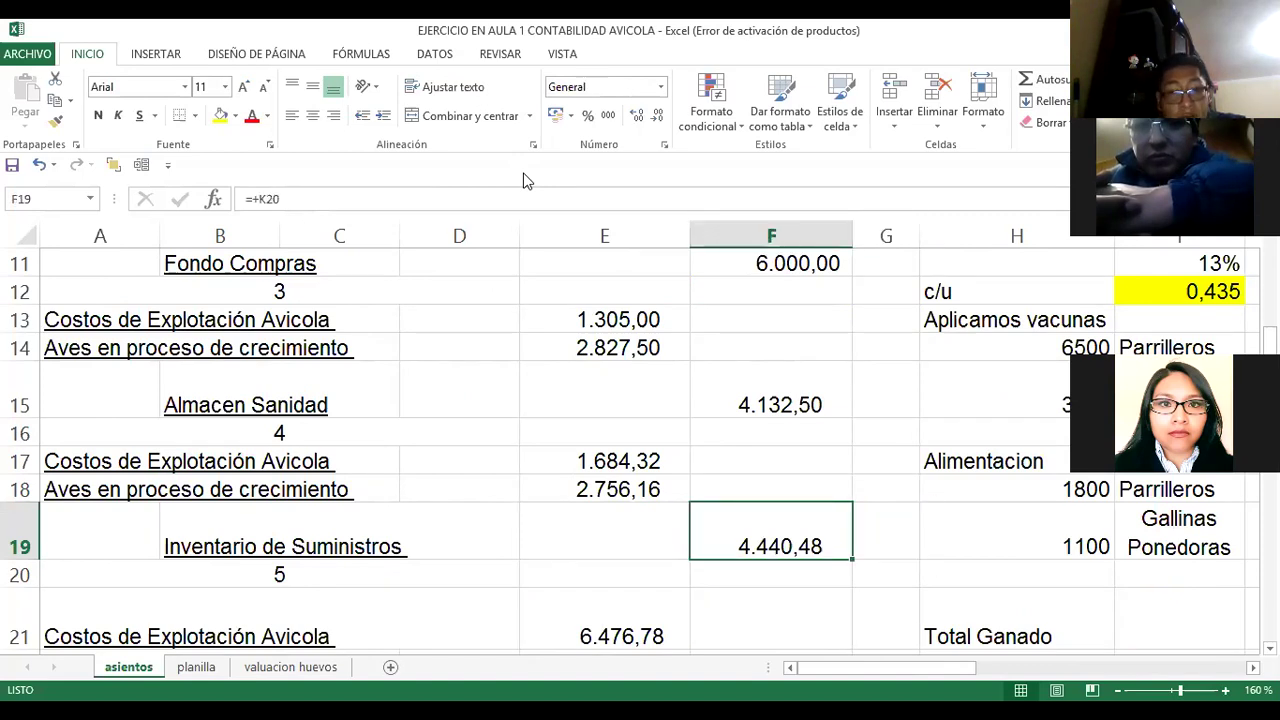
Step: Highlight entry 4's posting in M4 of the COSTOS DE EXPLOTACIÓN AVICOLA ledger account in yellow
key(Right)
key(Right)
key(Right)
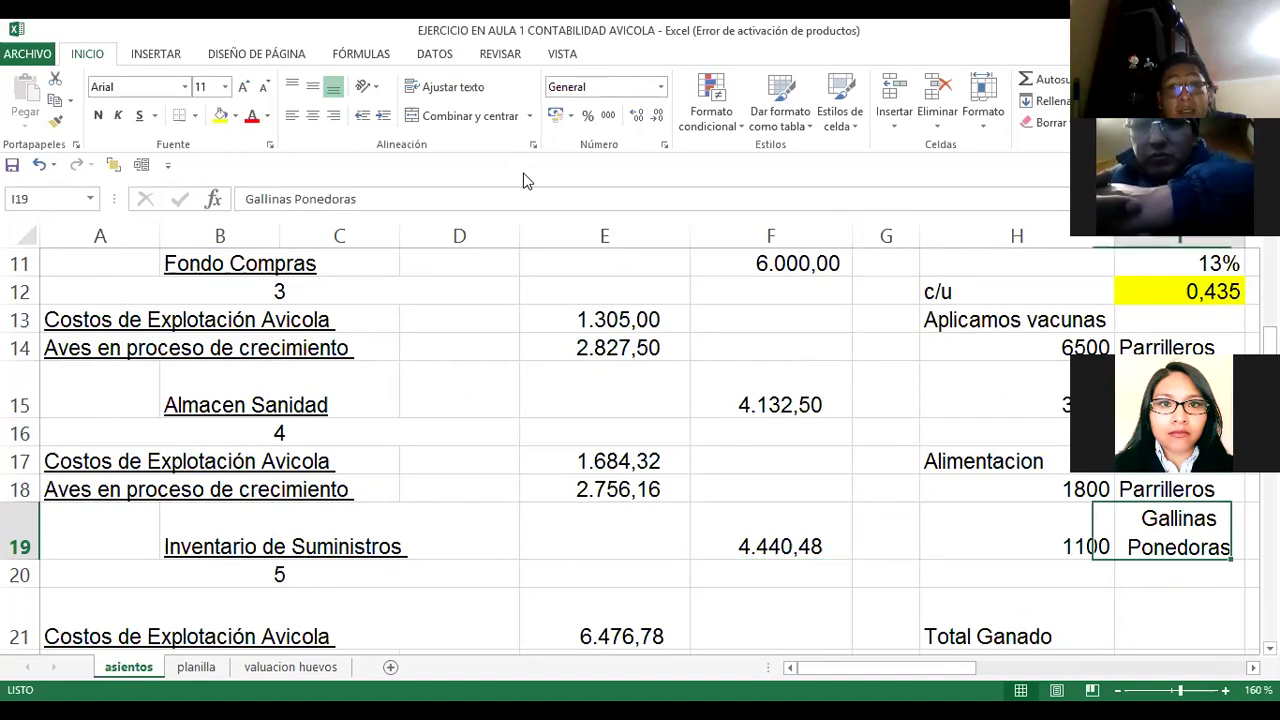
key(Right)
key(Page_Up)
key(Page_Up)
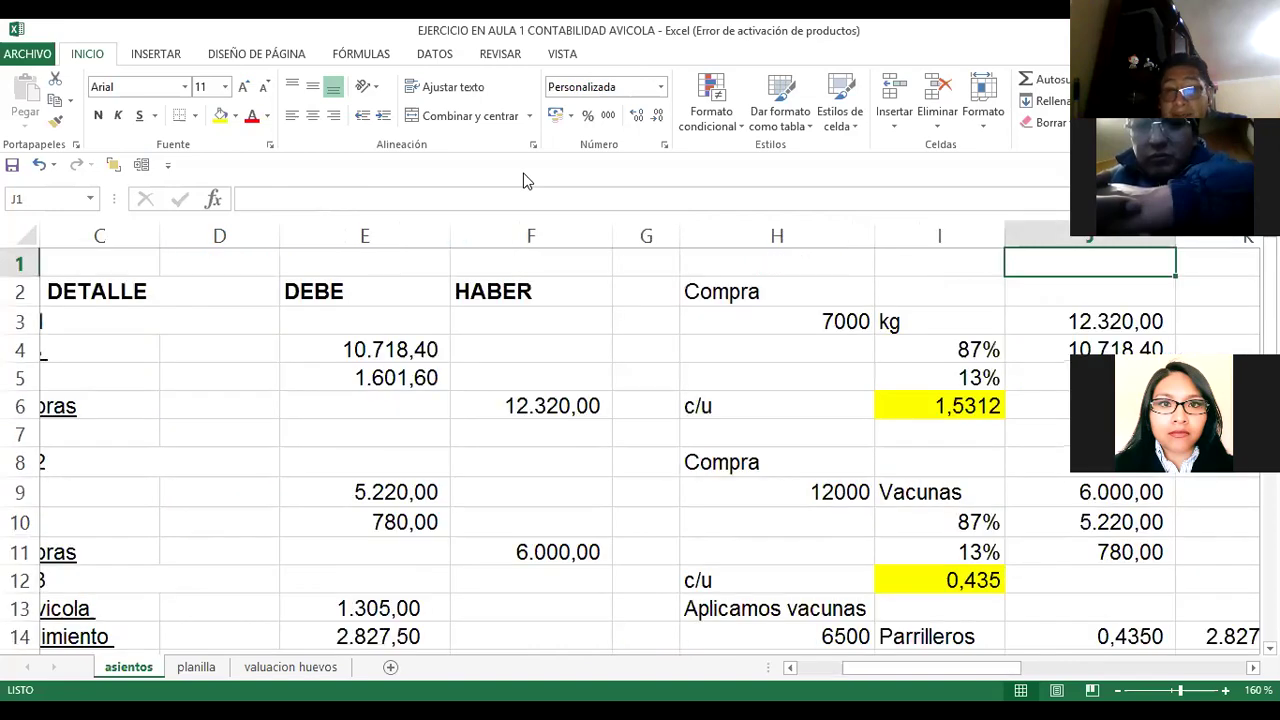
key(Right)
key(Right)
key(Right)
key(Right)
key(Right)
key(Right)
key(Down)
key(Down)
key(Left)
key(Left)
key(Left)
key(Down)
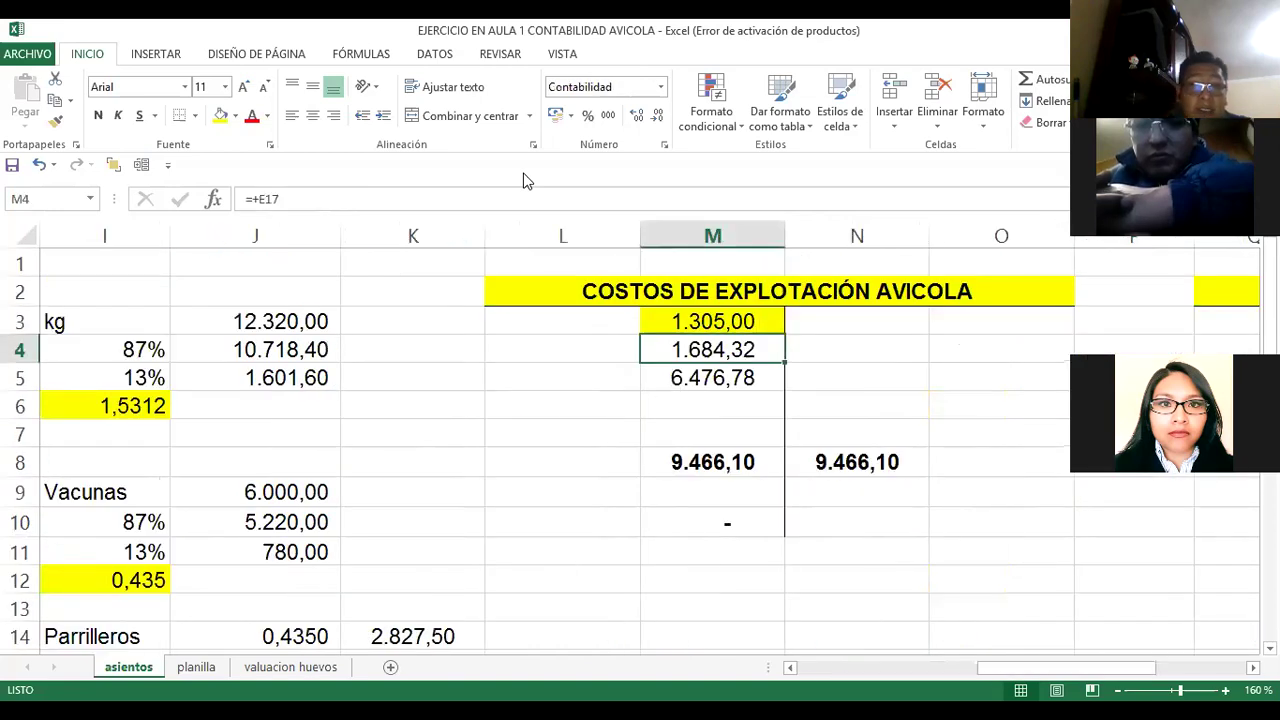
click(219, 115)
Step: Examine the journal entries from row 4 down to entry 6, returning to entry 4's debit lines in rows 17 and 18
key(Left)
key(Home)
key(Down)
key(Down)
key(Down)
key(Down)
key(Down)
key(Down)
key(Down)
key(Down)
key(Down)
key(Down)
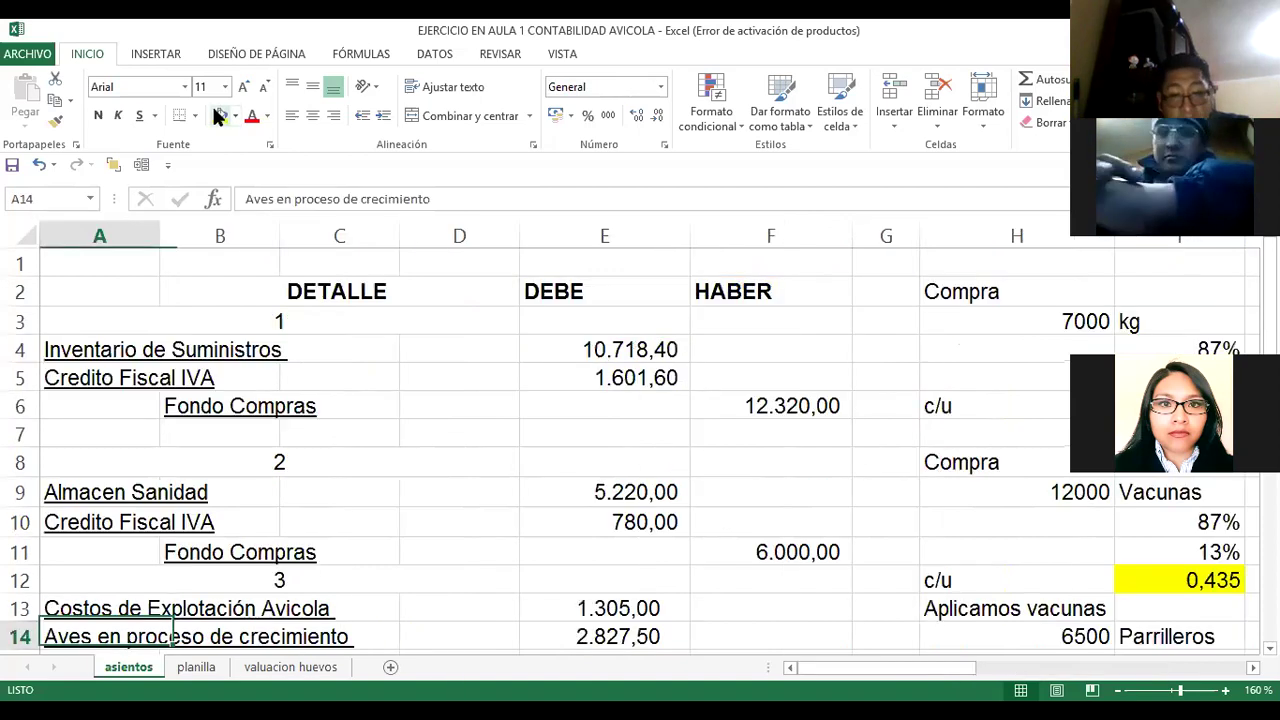
key(Down)
key(Down)
key(Down)
key(Down)
key(Down)
key(Down)
key(Down)
key(Down)
key(Down)
key(Down)
key(Down)
key(Down)
key(Down)
key(Up)
key(Up)
key(Up)
key(Up)
key(Up)
key(Up)
key(Up)
key(Up)
key(Up)
key(Up)
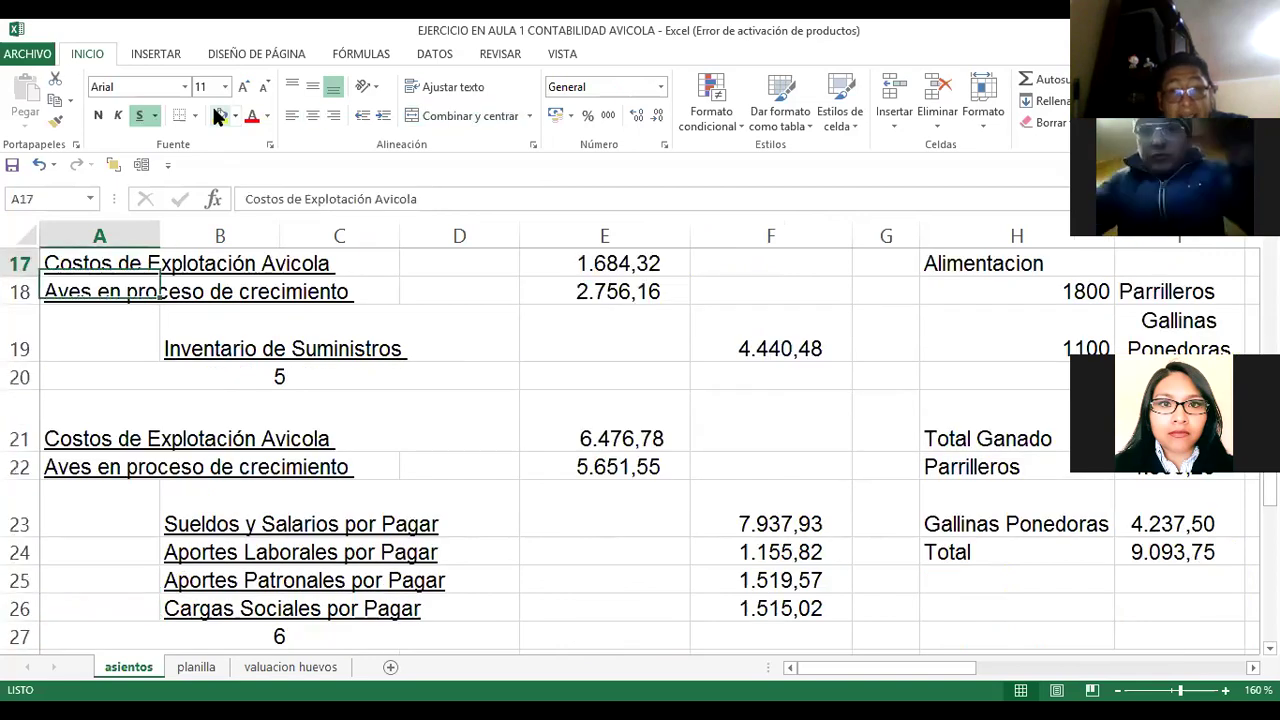
Step: Highlight entry 4's posting in R5 of the AVE EN PROCESO DE CRECIMIENTO ledger account in yellow
key(Up)
key(Up)
key(Up)
key(Right)
key(Right)
key(Right)
key(Right)
key(Right)
key(Right)
key(Right)
key(Right)
key(Right)
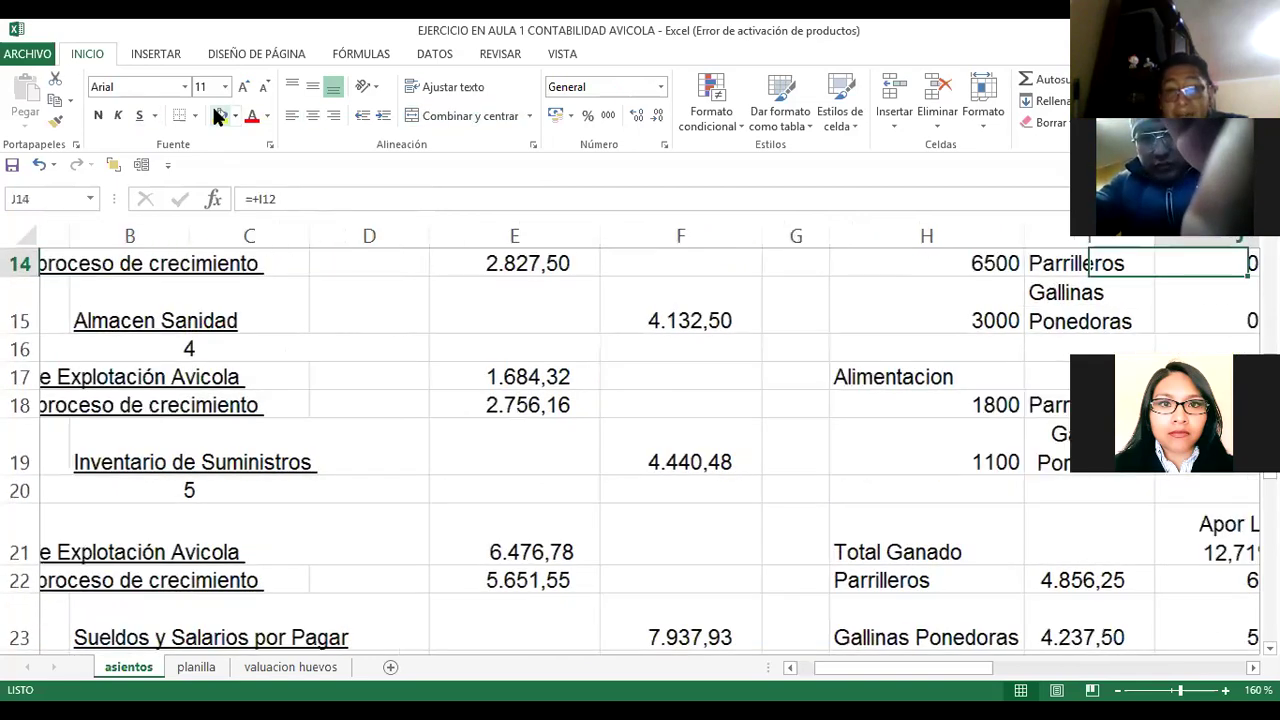
key(Right)
key(Right)
key(Right)
key(Right)
key(Right)
key(Right)
key(Right)
key(Right)
key(Up)
key(Up)
key(Up)
key(Up)
key(Up)
key(Up)
key(Up)
key(Up)
key(Up)
key(Up)
key(Up)
key(Up)
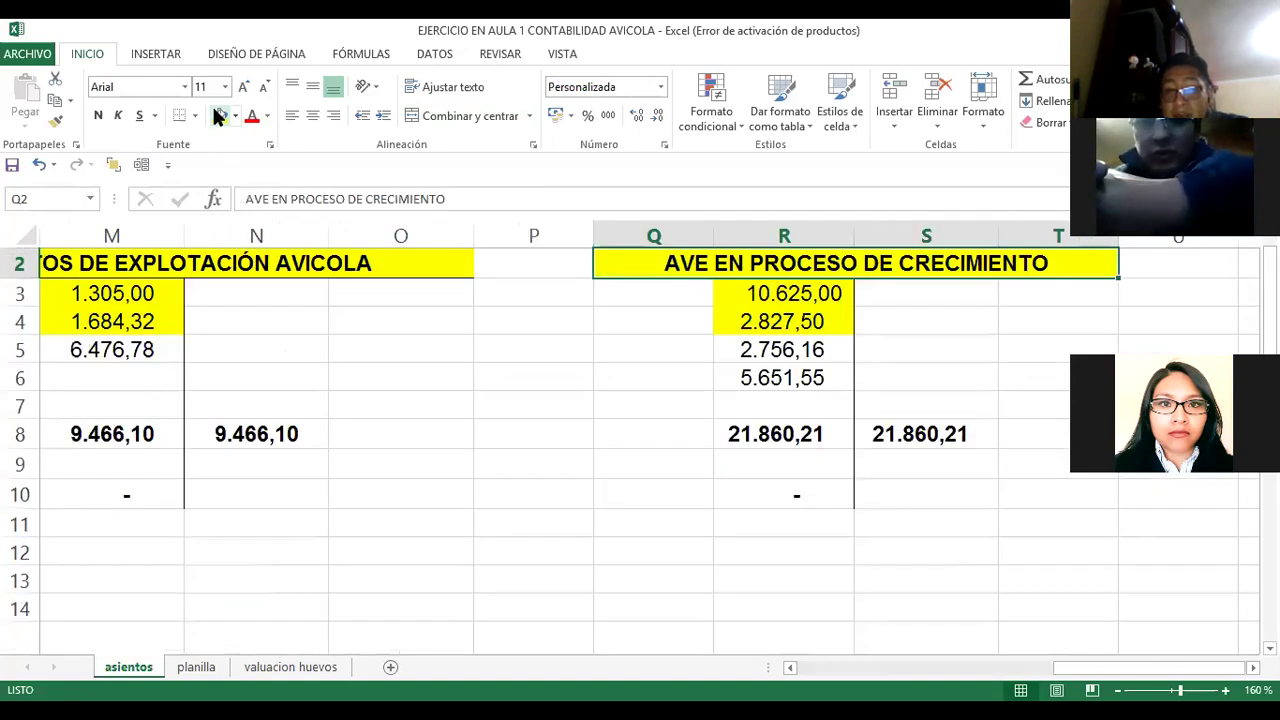
key(Right)
key(Down)
key(Left)
key(Left)
key(Left)
key(Down)
key(Down)
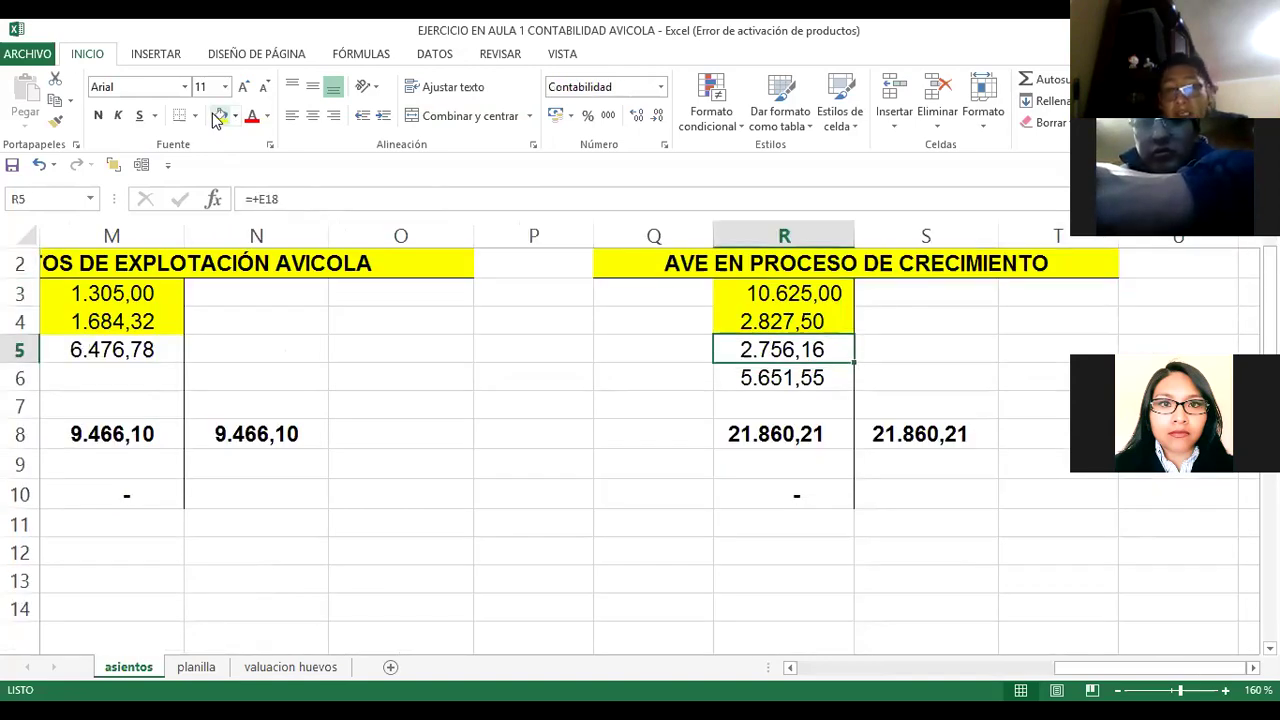
click(213, 114)
Step: Review the debit and credit lines of journal entries 3, 4 and 5 in rows 12 to 22
key(Left)
key(Home)
key(Down)
key(Down)
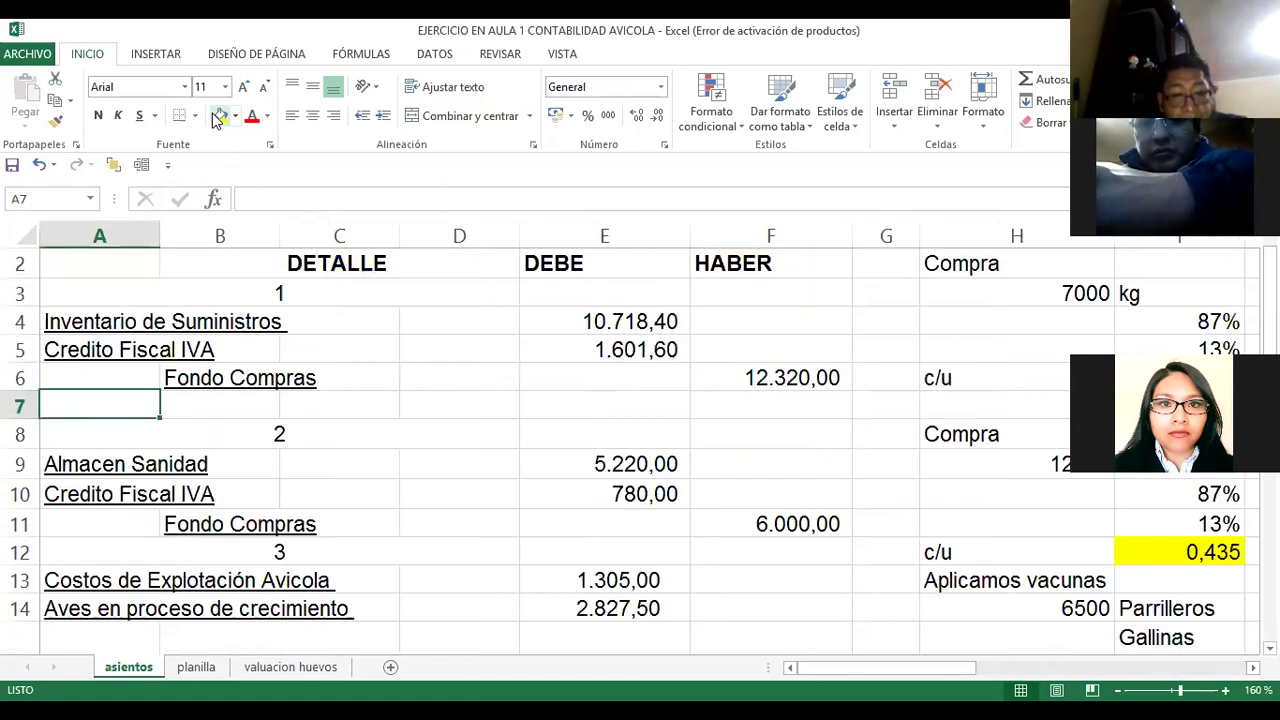
key(ctrl+z)
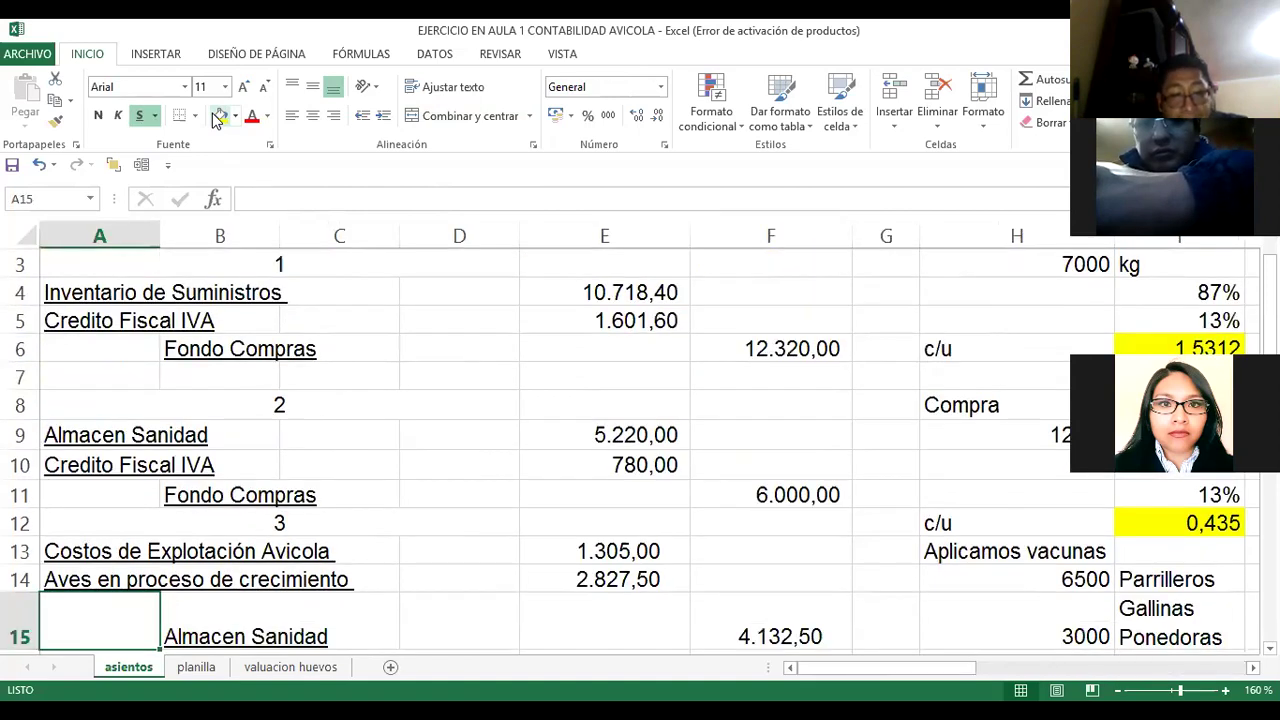
key(ctrl+z)
key(ctrl+z)
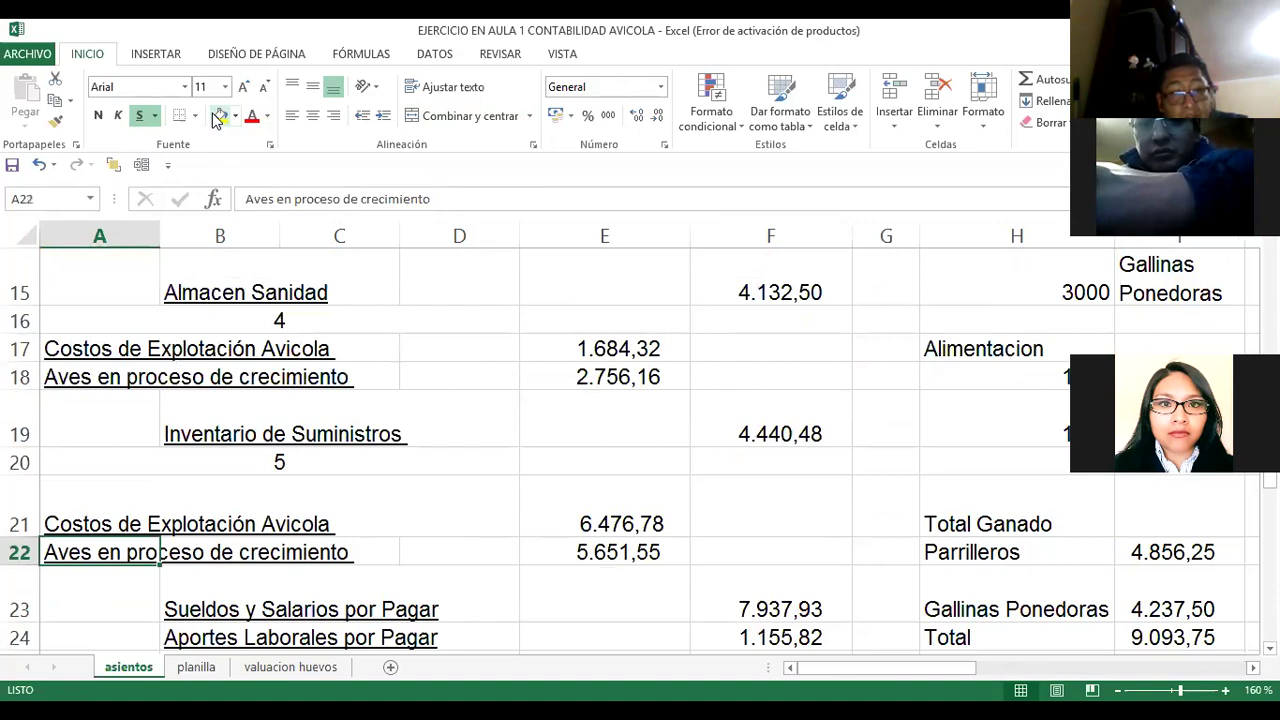
key(ctrl+z)
key(ctrl+z)
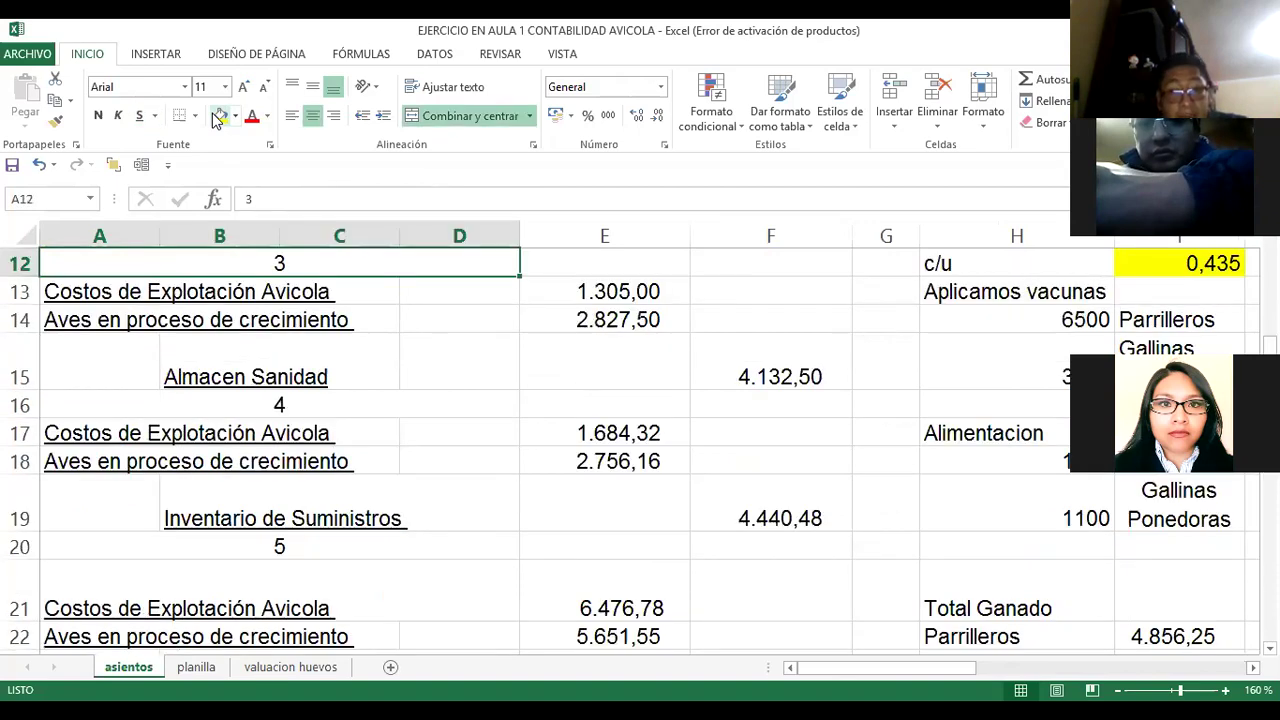
key(alt+Tab)
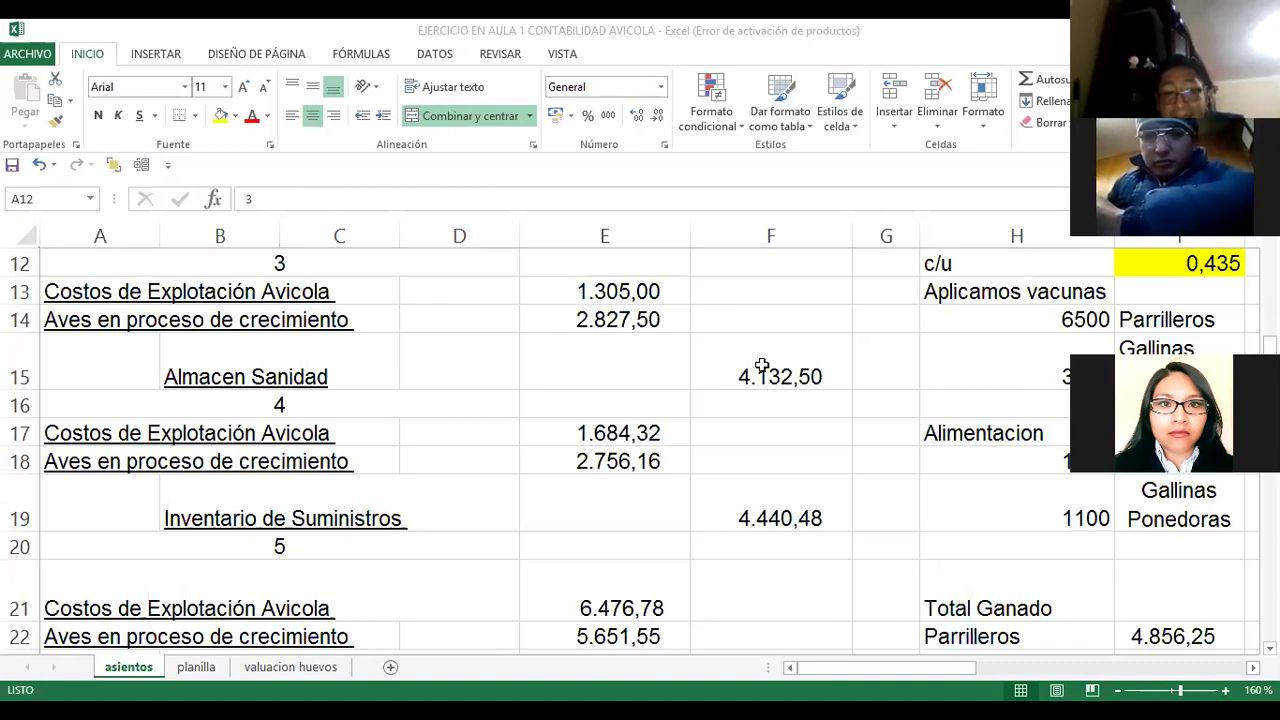
click(490, 596)
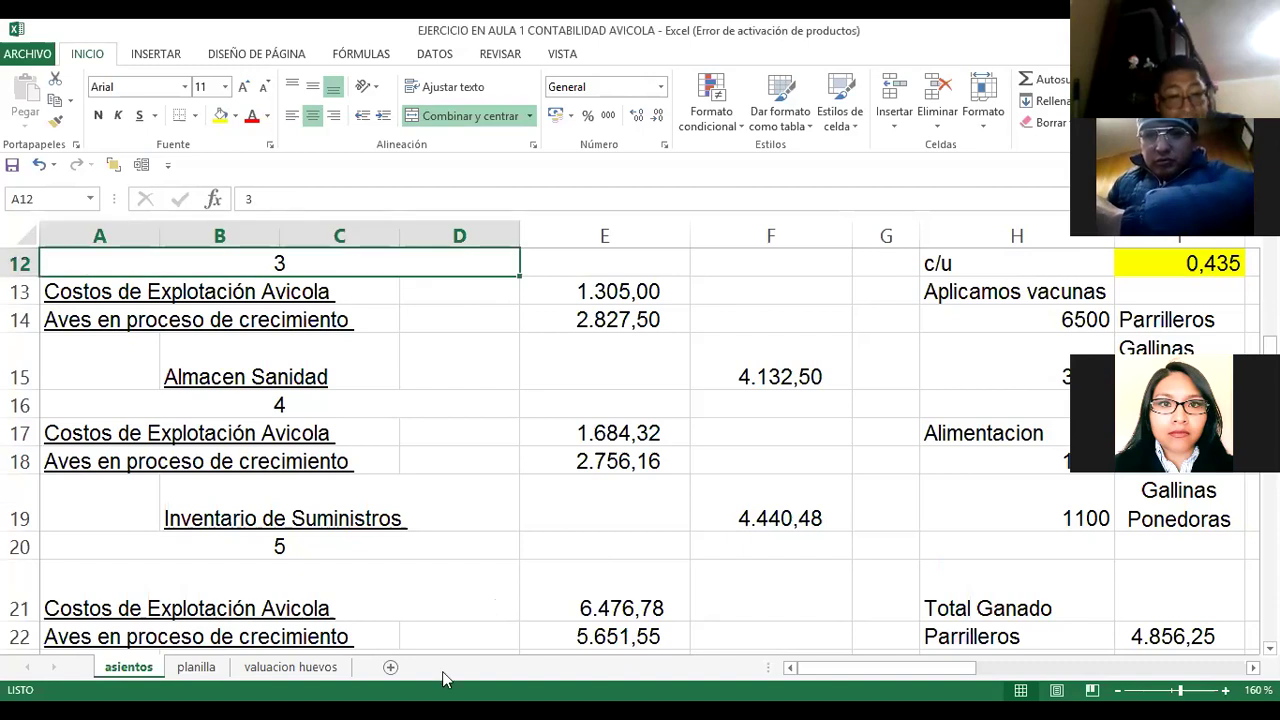
Step: Open the planilla sheet and examine its APORTES LABORALES table in rows 5 to 10
click(197, 667)
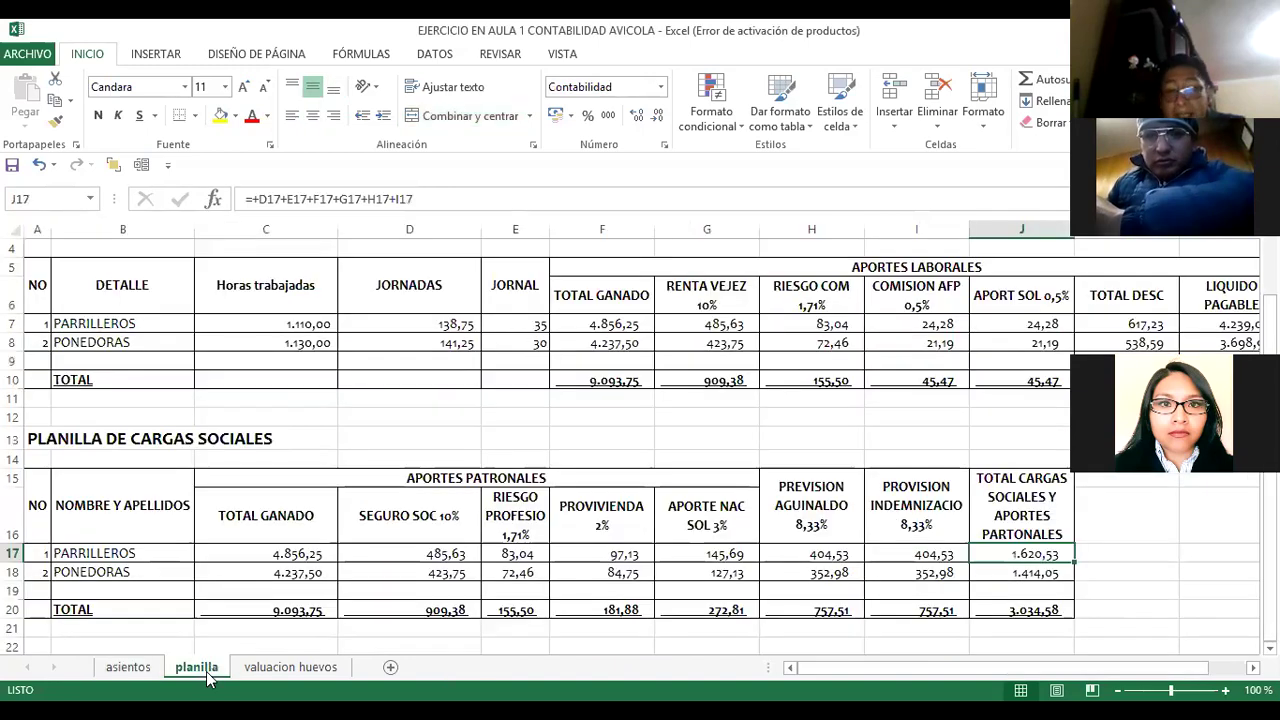
key(Up)
key(Up)
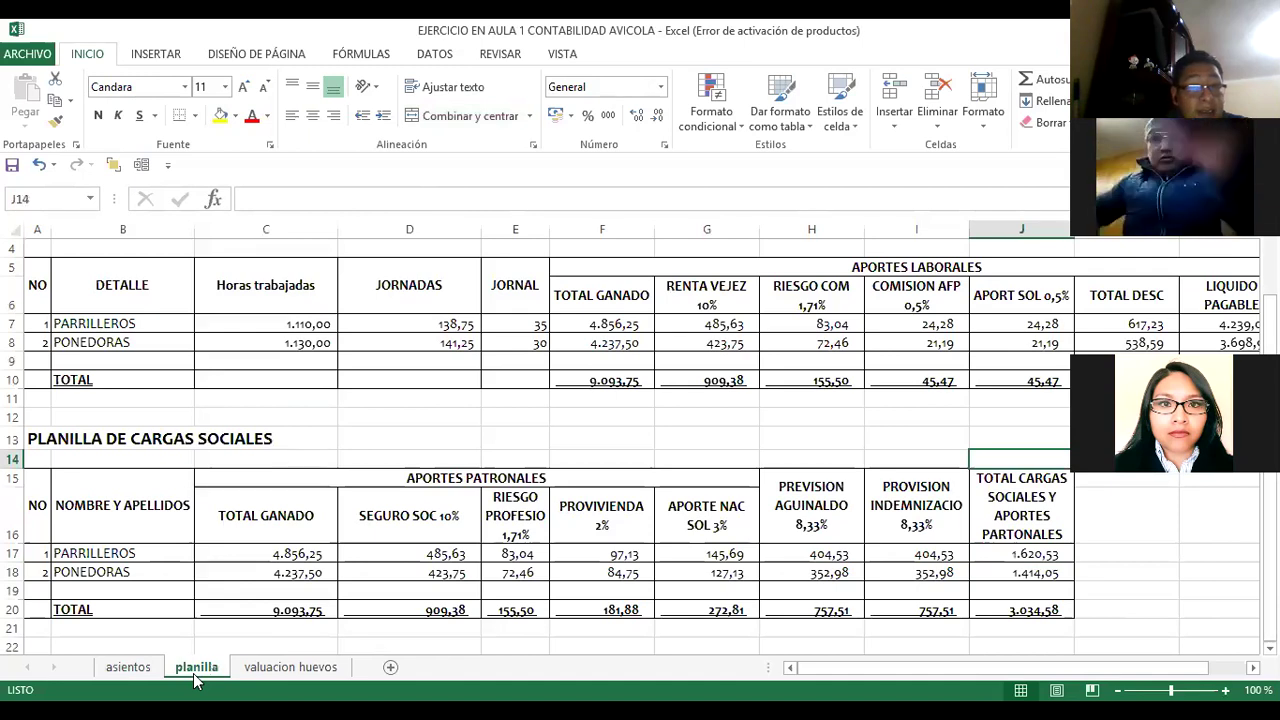
scroll(346, 311, up, 3)
click(348, 311)
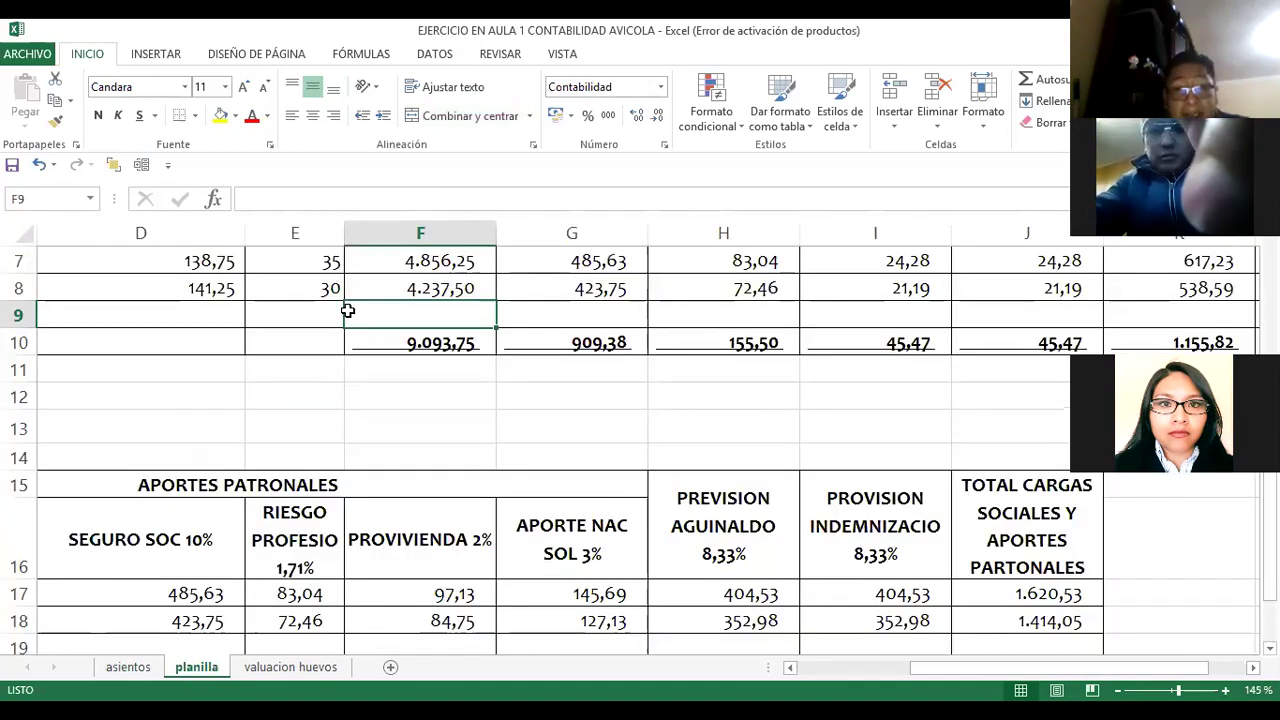
key(Up)
key(Up)
key(Up)
key(Up)
key(Up)
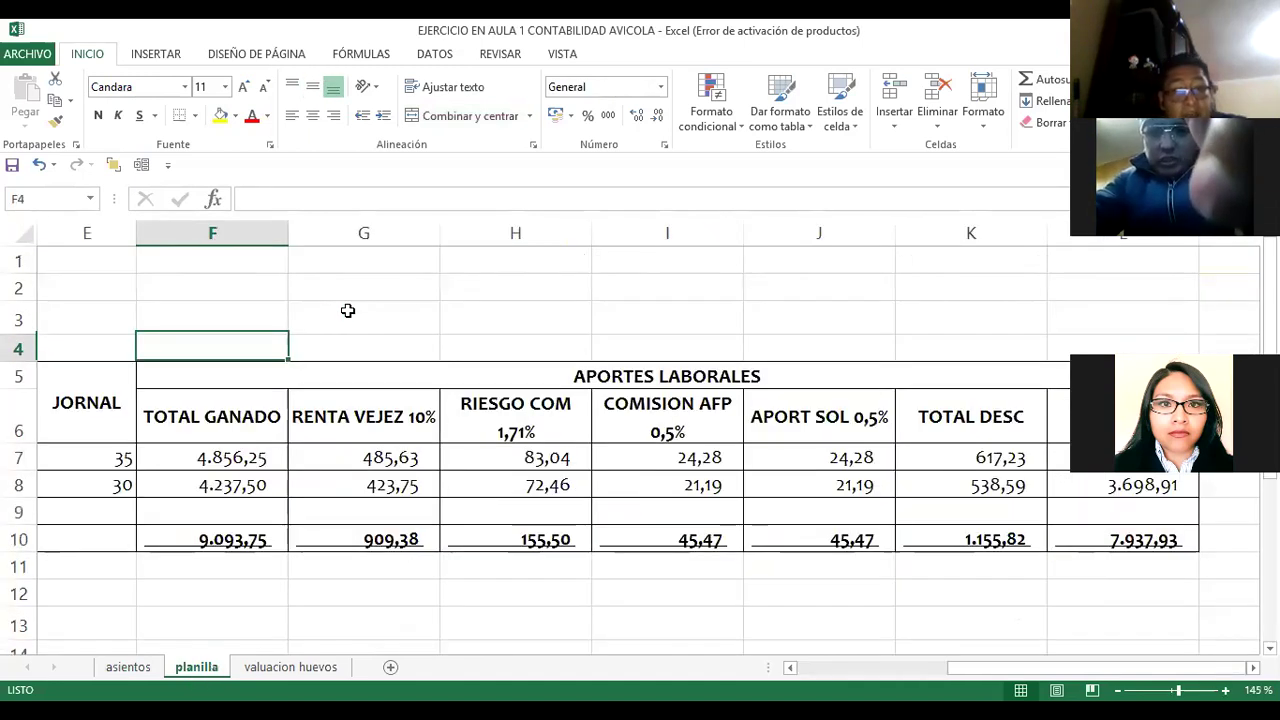
Step: Examine the start of the PLANILLA DE SUELDOS Y SALARIOS table, from the PARRILLEROS row to its worked hours in C7
key(Up)
key(Up)
key(Up)
key(ctrl+Home)
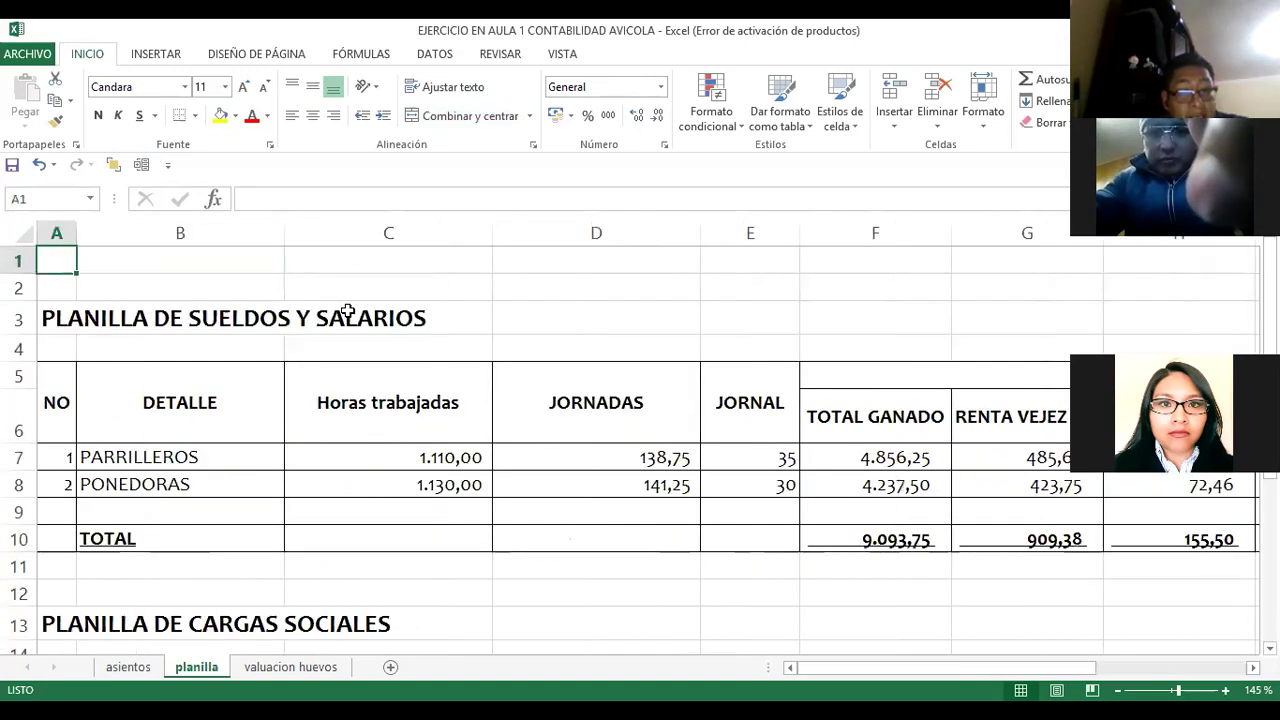
key(Down)
key(Down)
key(Down)
key(Down)
key(Down)
key(Down)
key(Up)
key(Right)
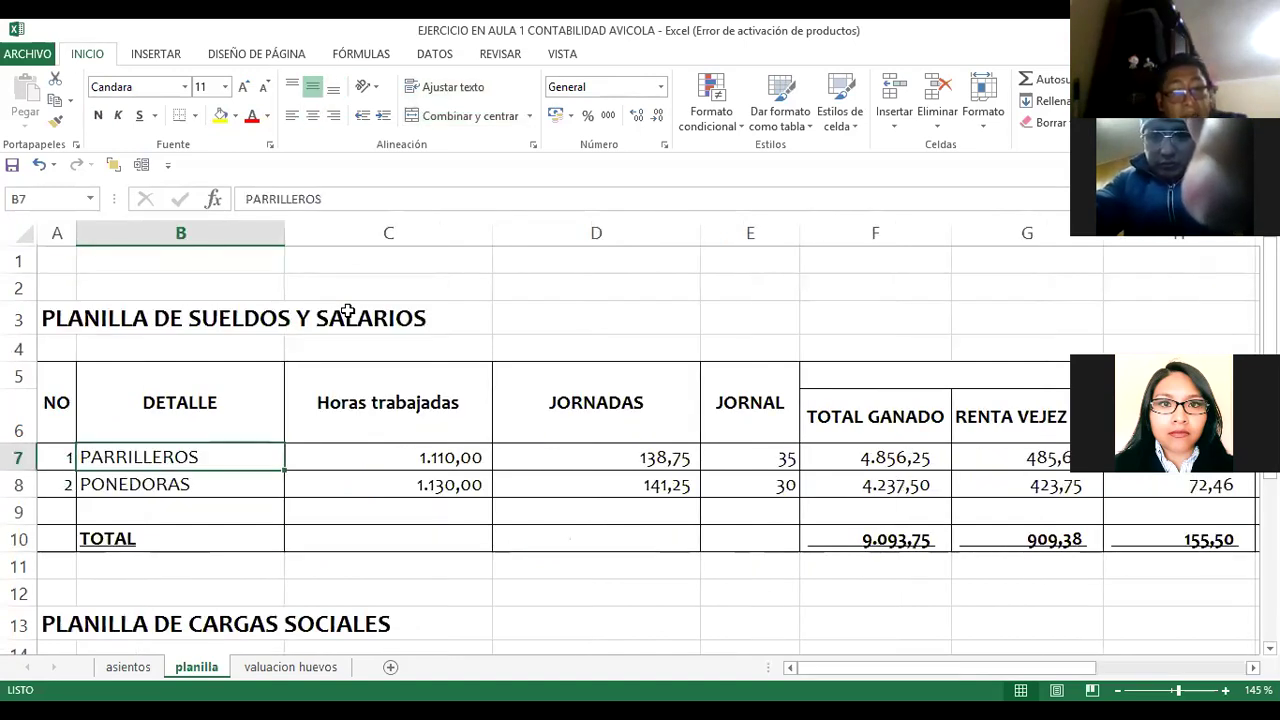
key(Right)
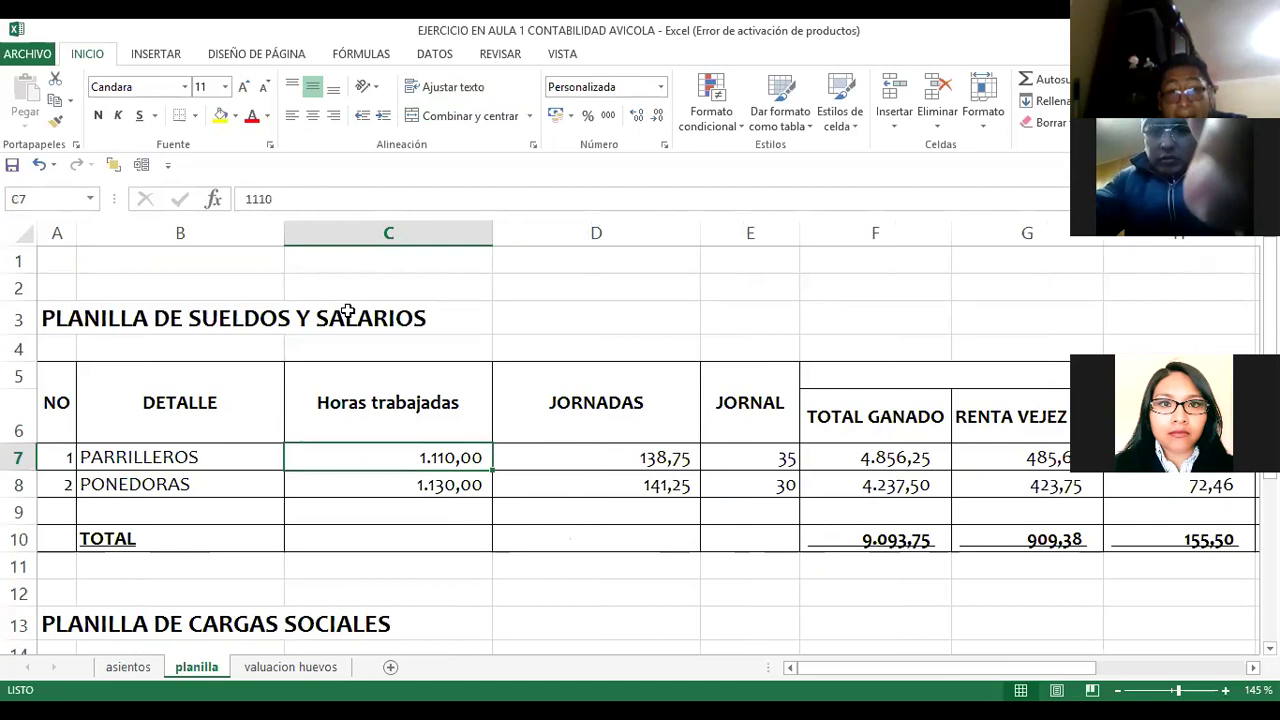
key(alt+Tab)
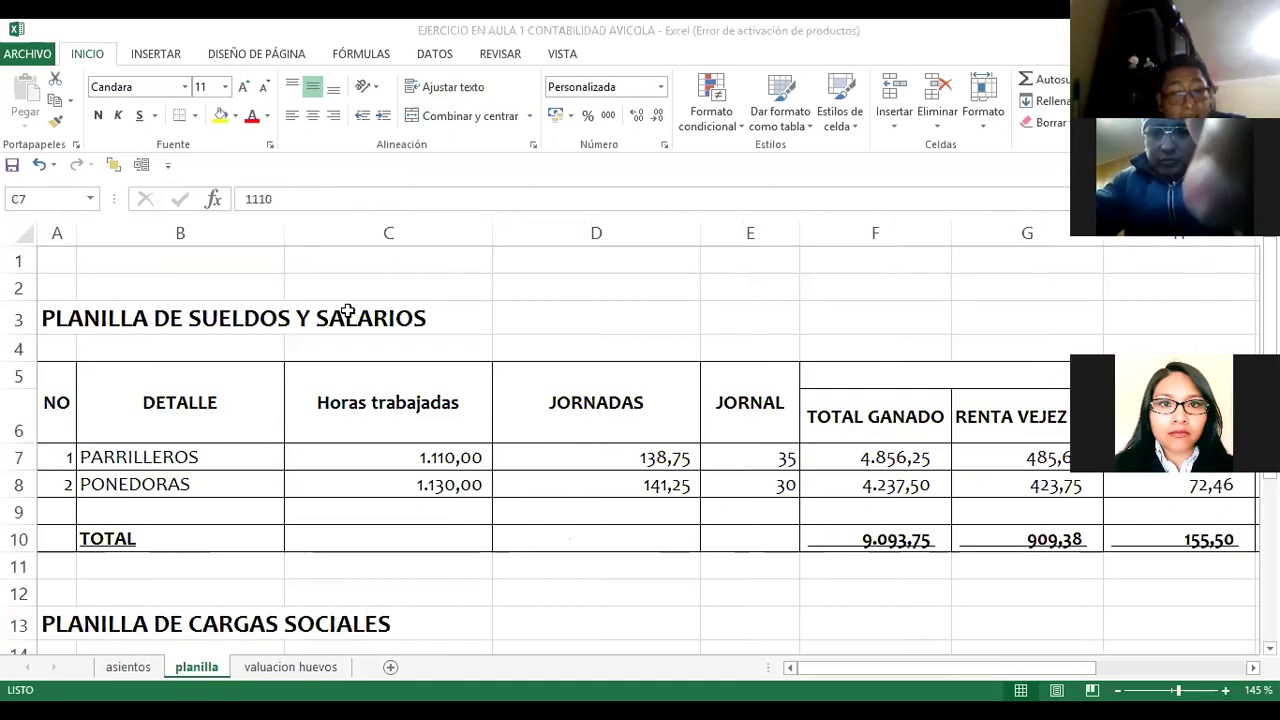
key(alt+Tab)
Step: Set the PONEDORAS worked hours in C8 to 1300
key(Down)
key(Left)
key(Left)
key(Right)
key(Right)
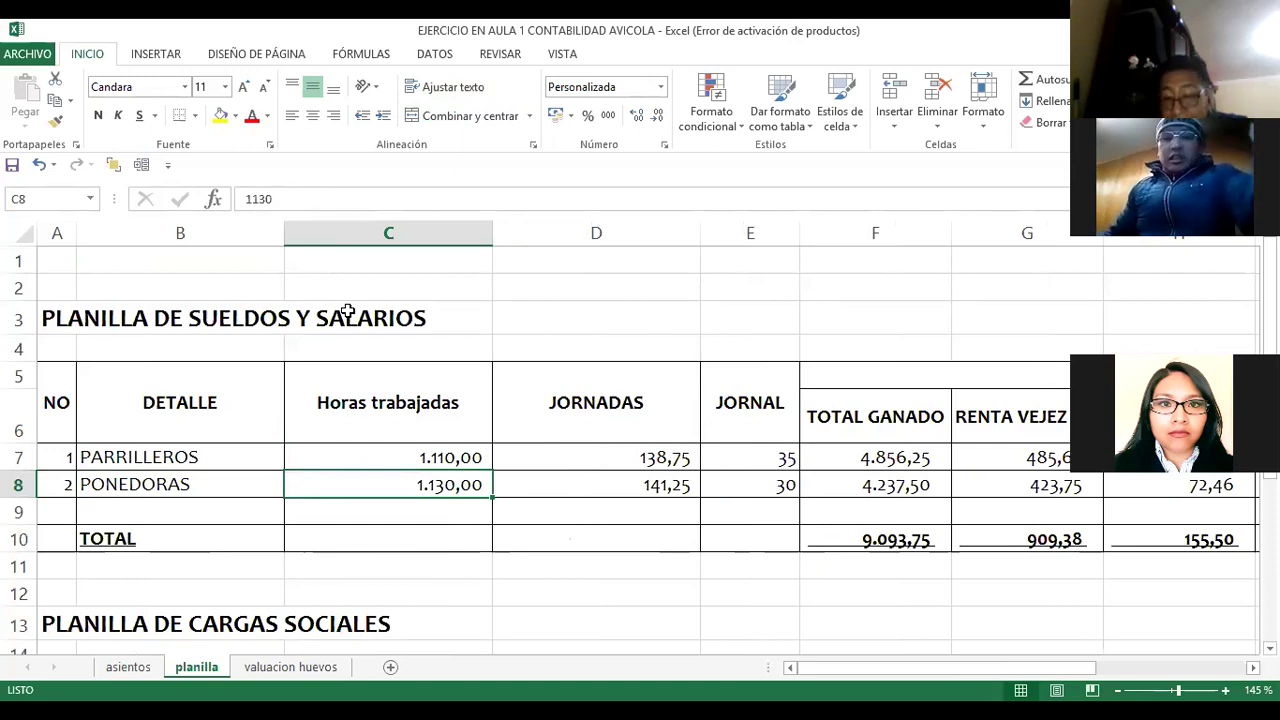
text(1300)
key(Return)
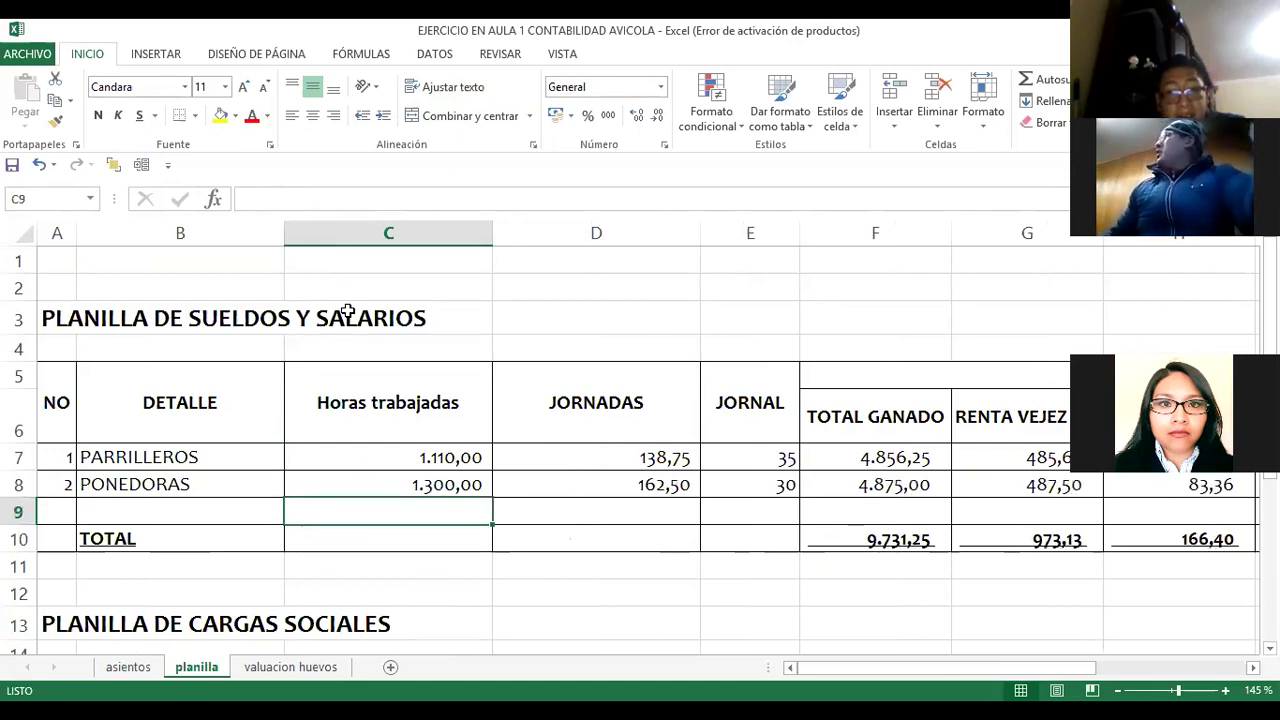
key(Up)
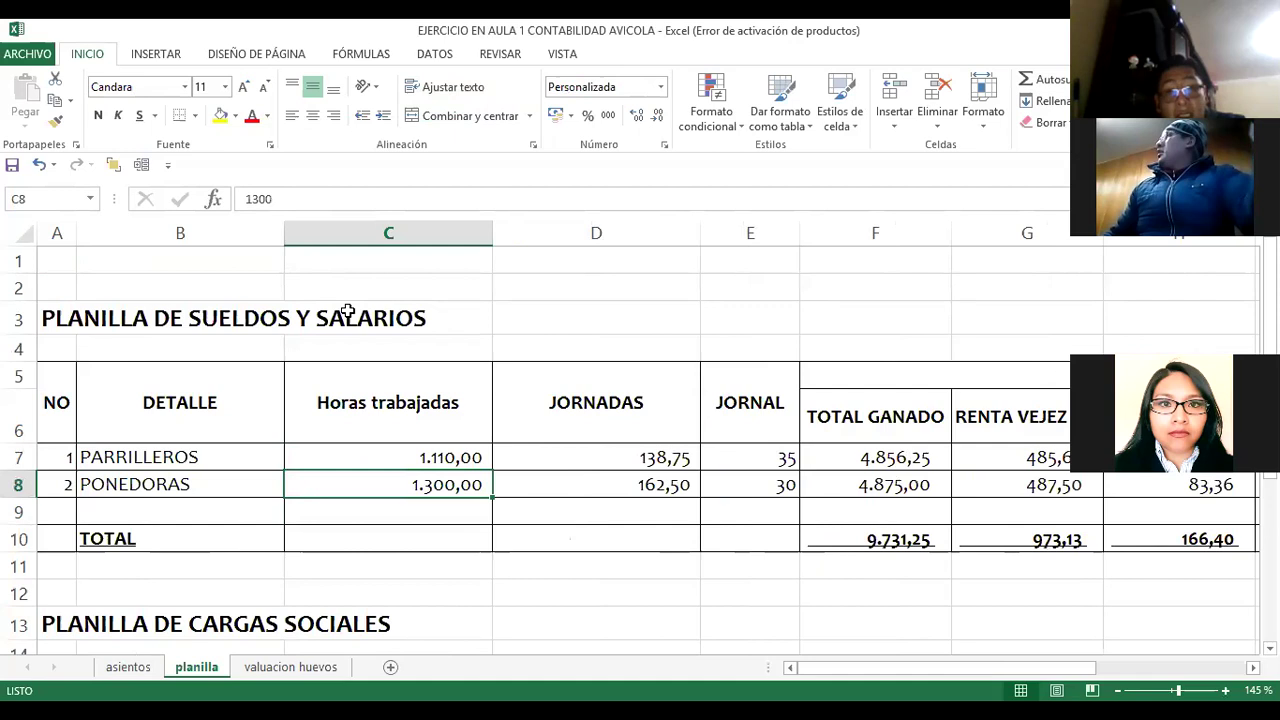
key(alt+Tab)
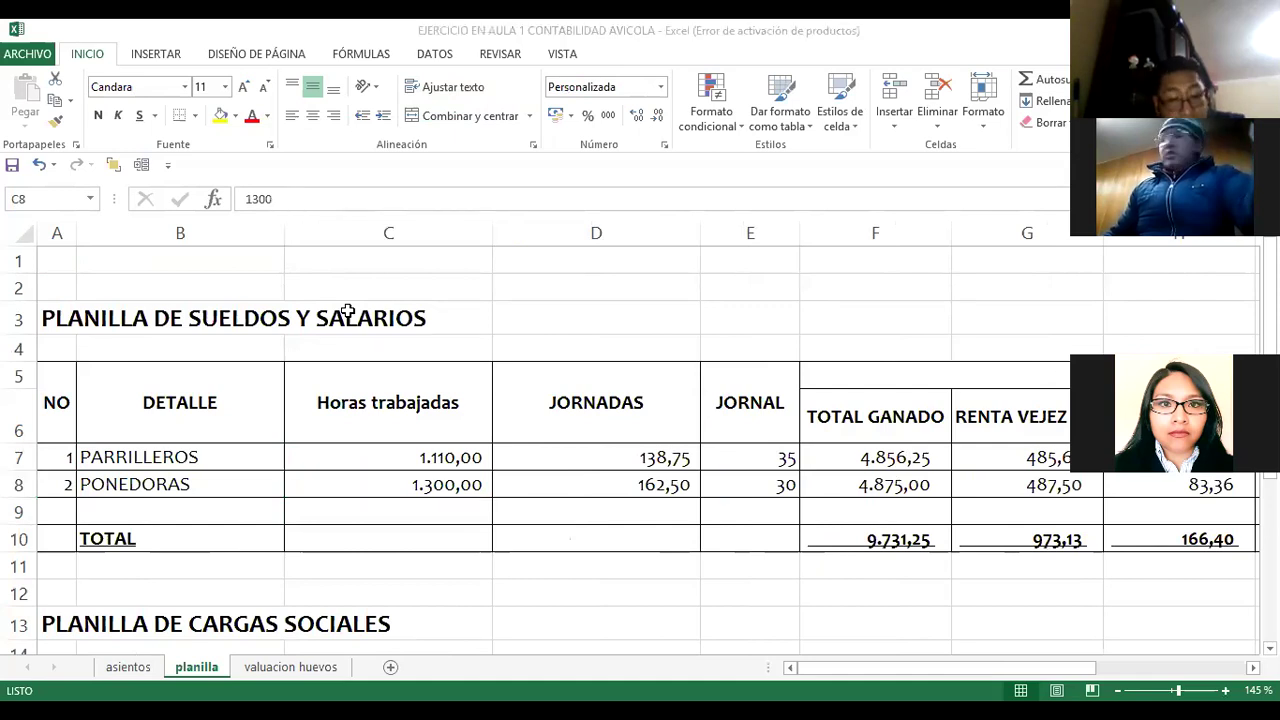
key(alt+Tab)
Step: Inspect the JORNADAS formulas in D7 and D8 that divide the worked hours by 8
key(Up)
key(Right)
key(F2)
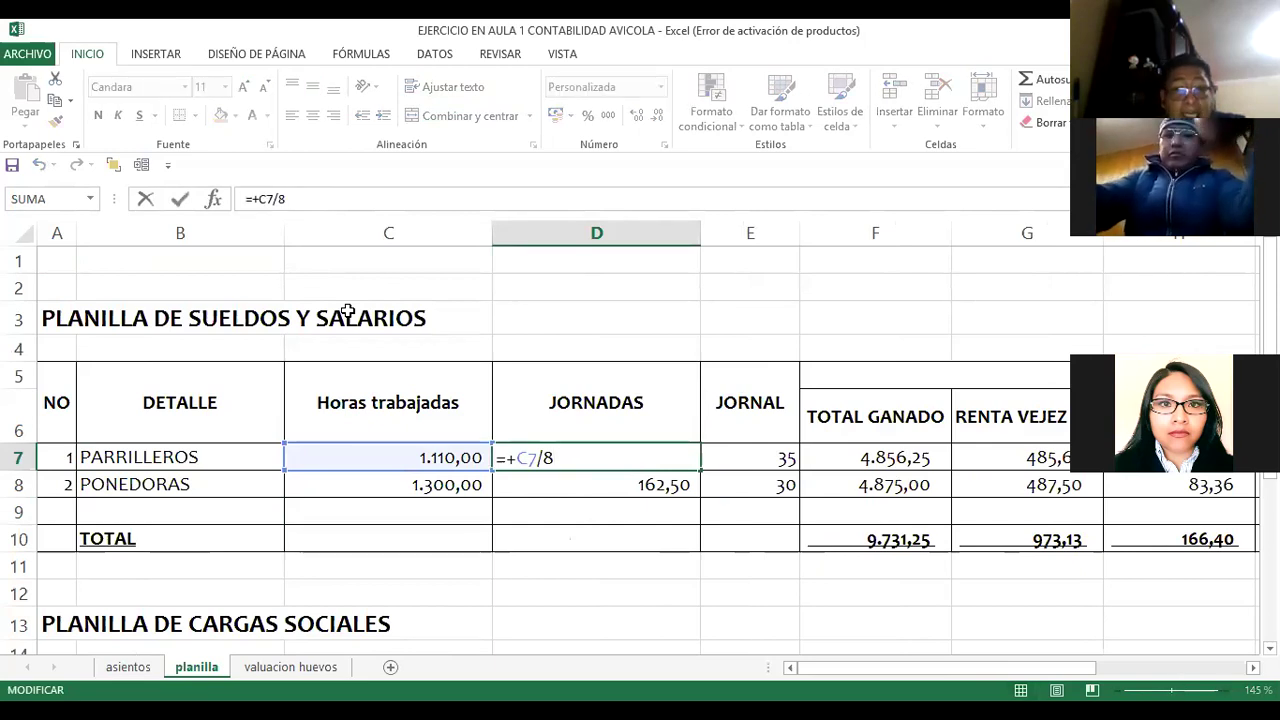
key(shift+Tab)
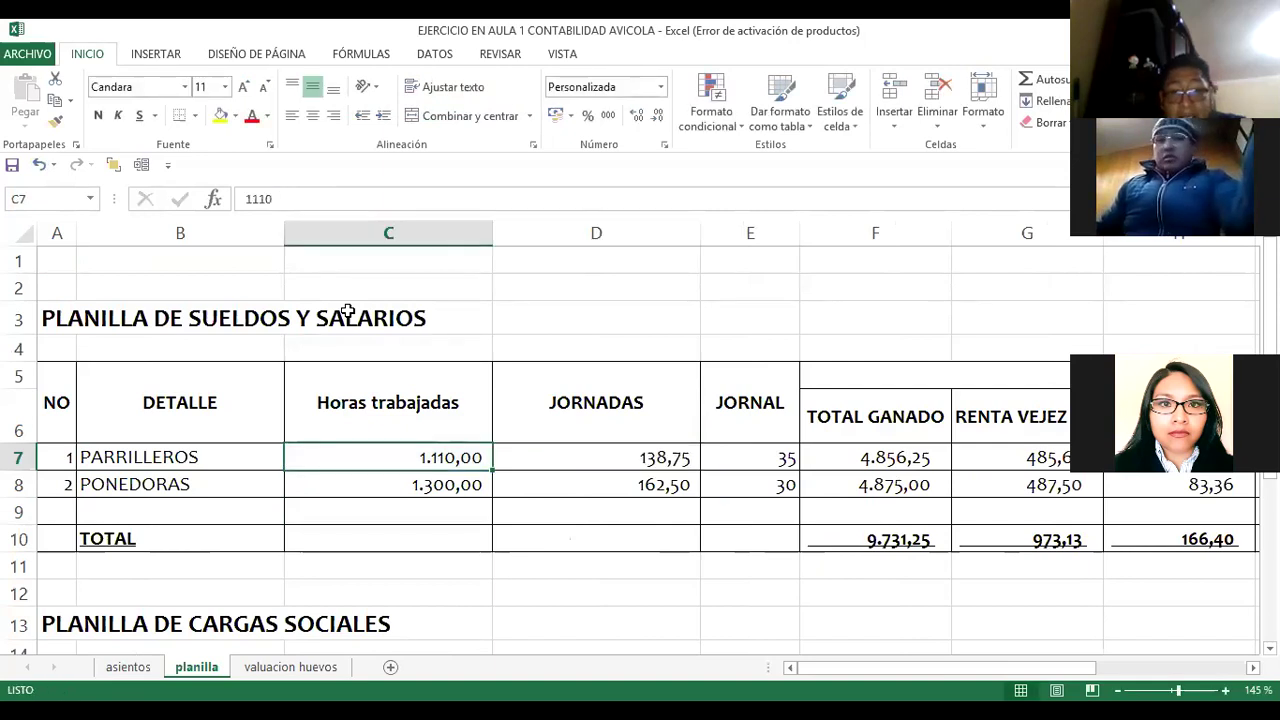
key(Right)
key(F2)
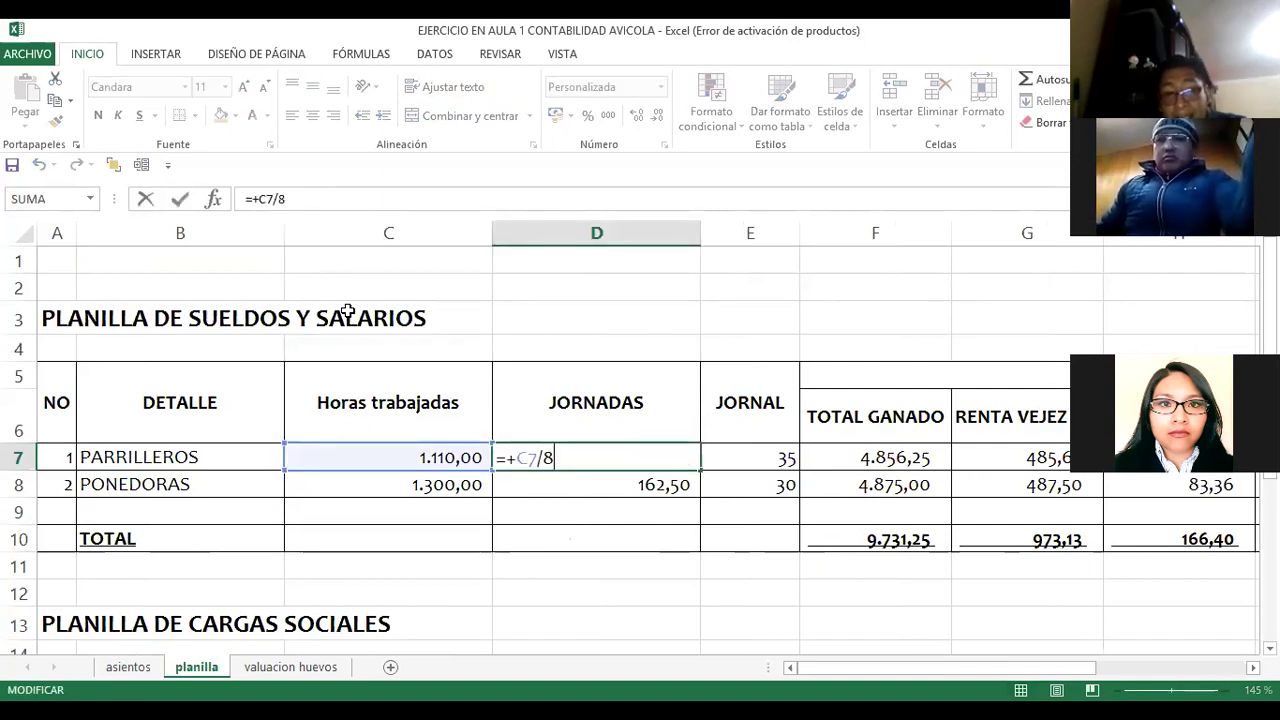
key(Escape)
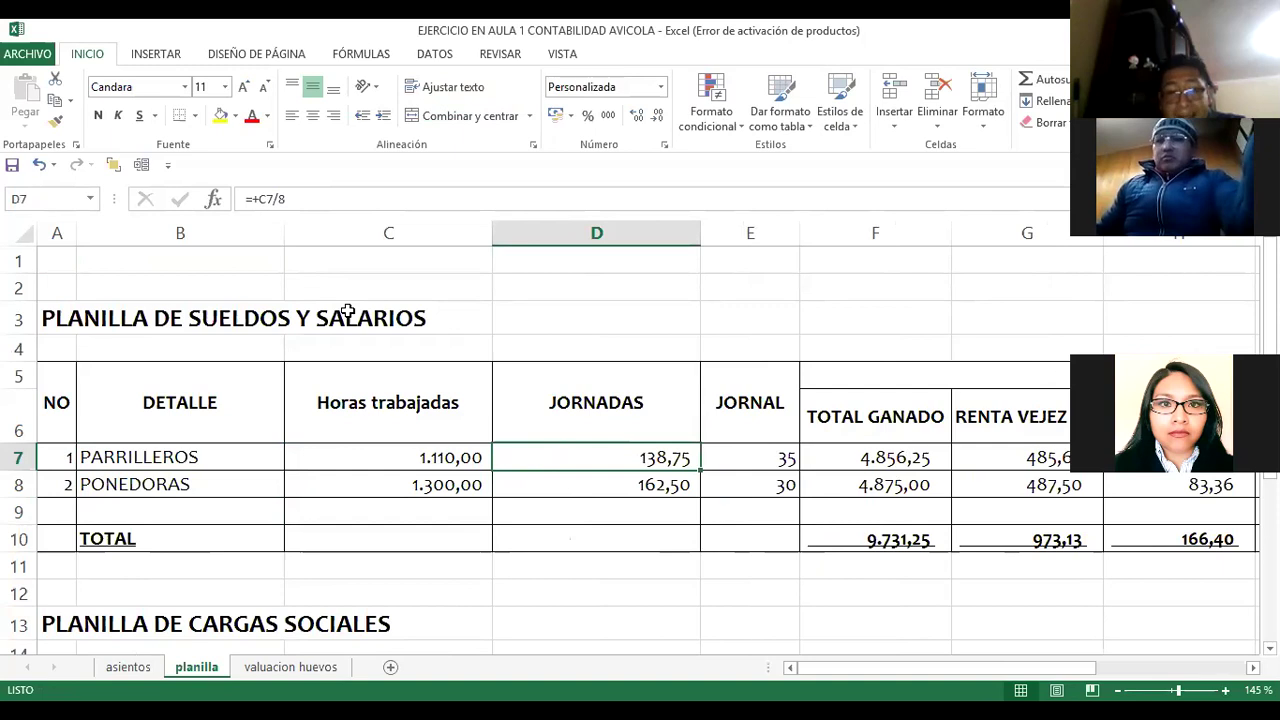
key(Left)
key(Down)
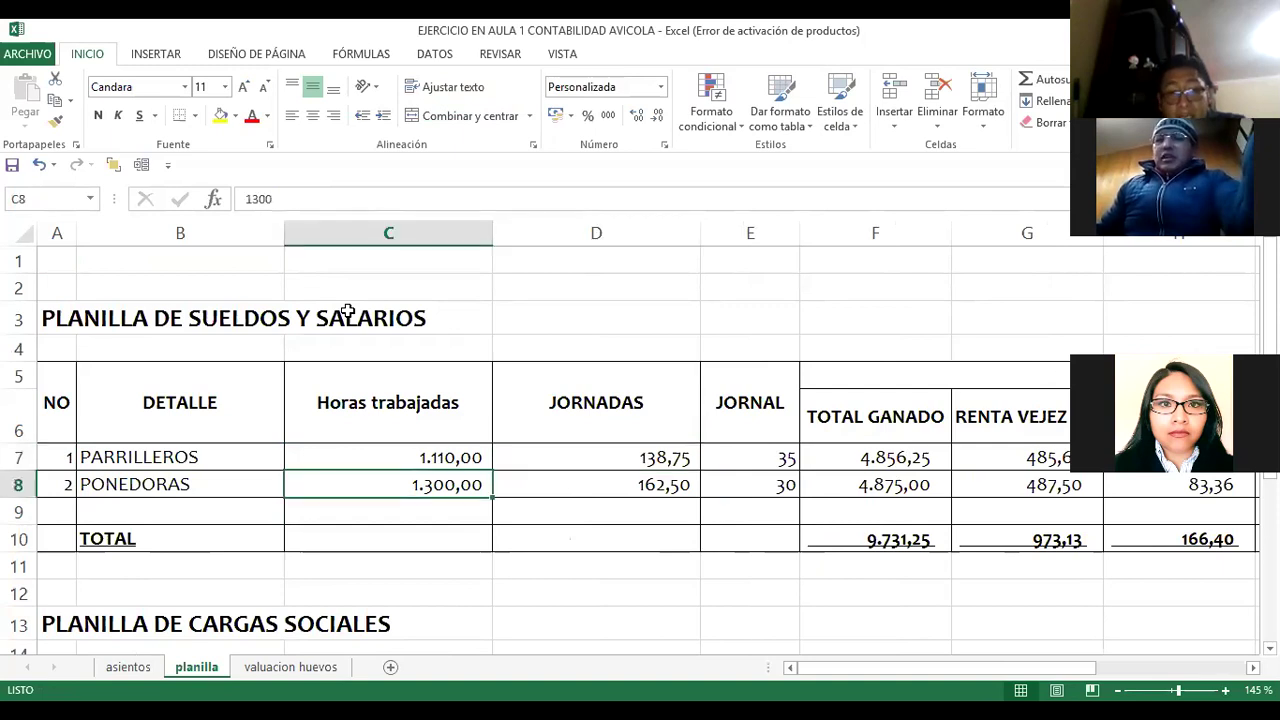
key(Right)
key(F2)
key(Escape)
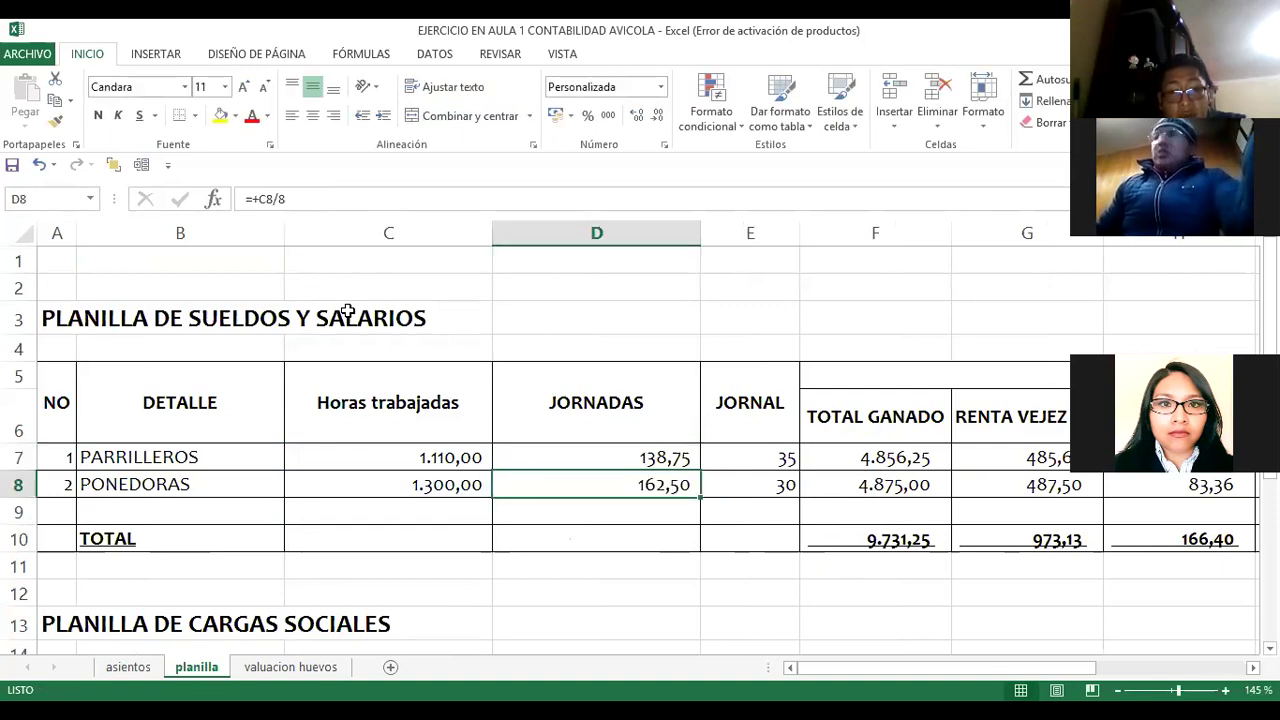
key(F2)
key(Escape)
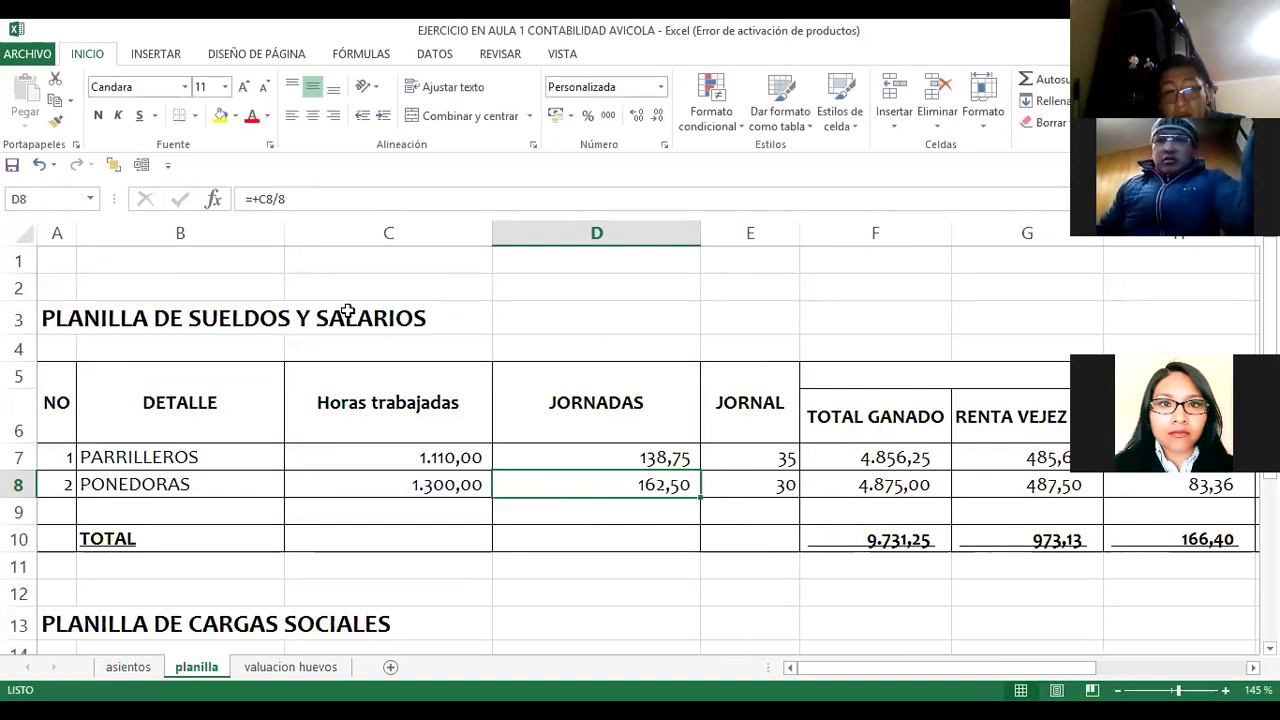
Step: Change the JORNAL column header in E5 to COSTO /JORNAL
key(Up)
key(Right)
key(Up)
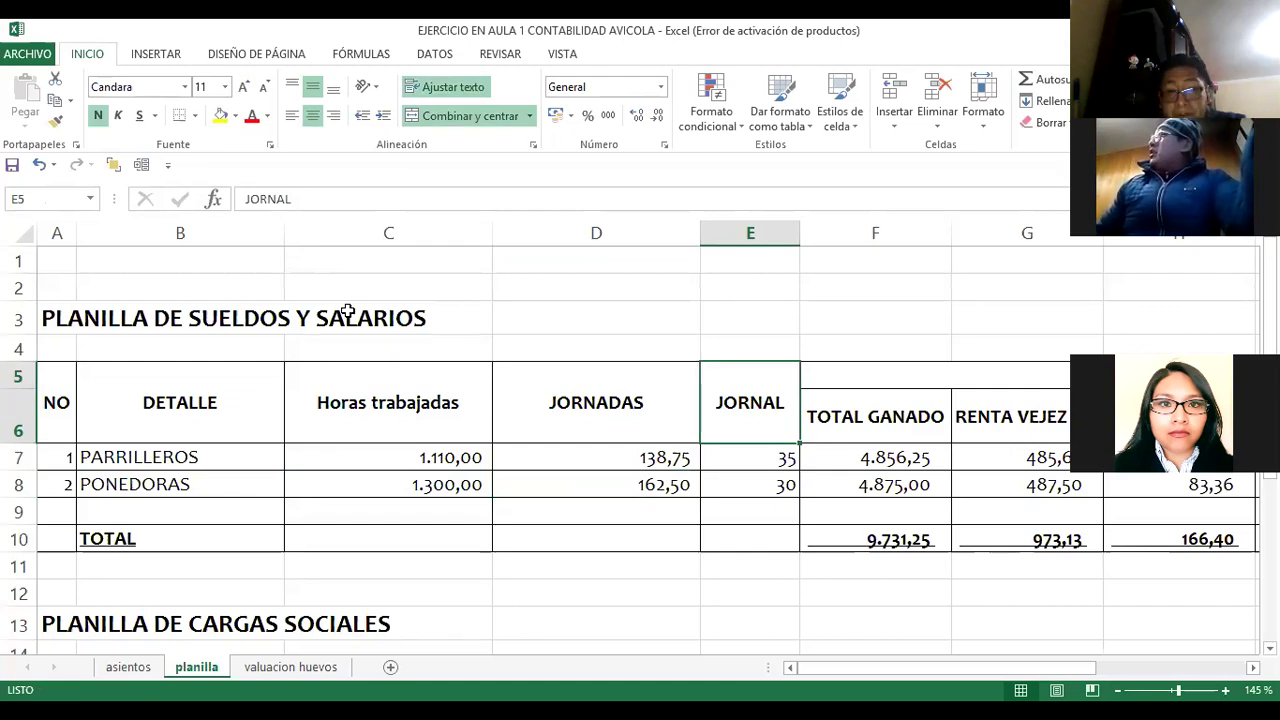
key(F2)
key(Home)
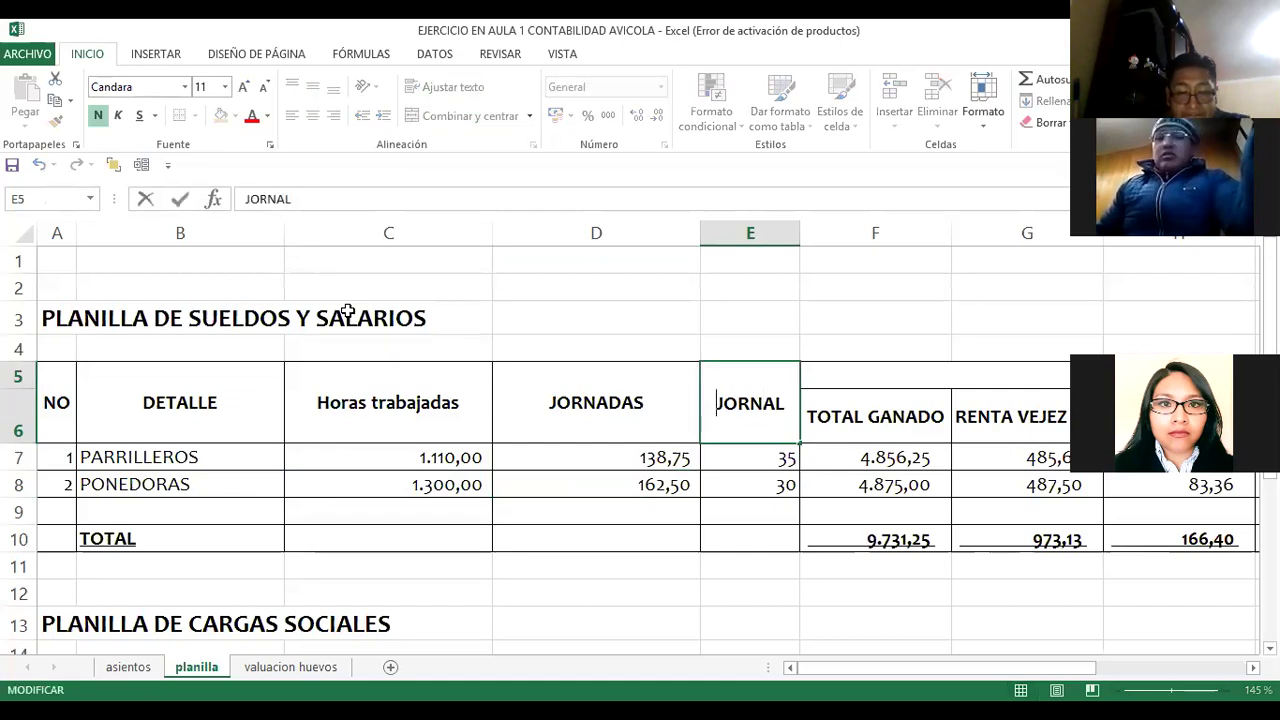
text(co)
key(BackSpace)
key(BackSpace)
text(CO)
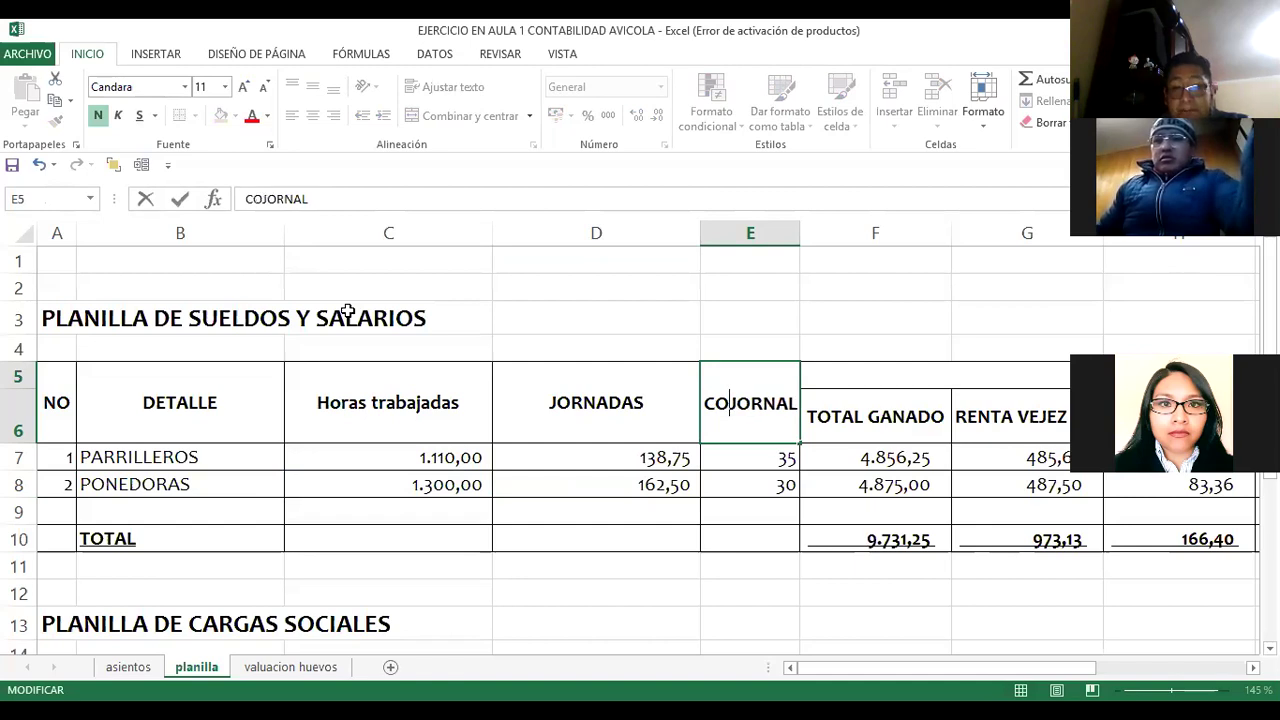
text(STO)
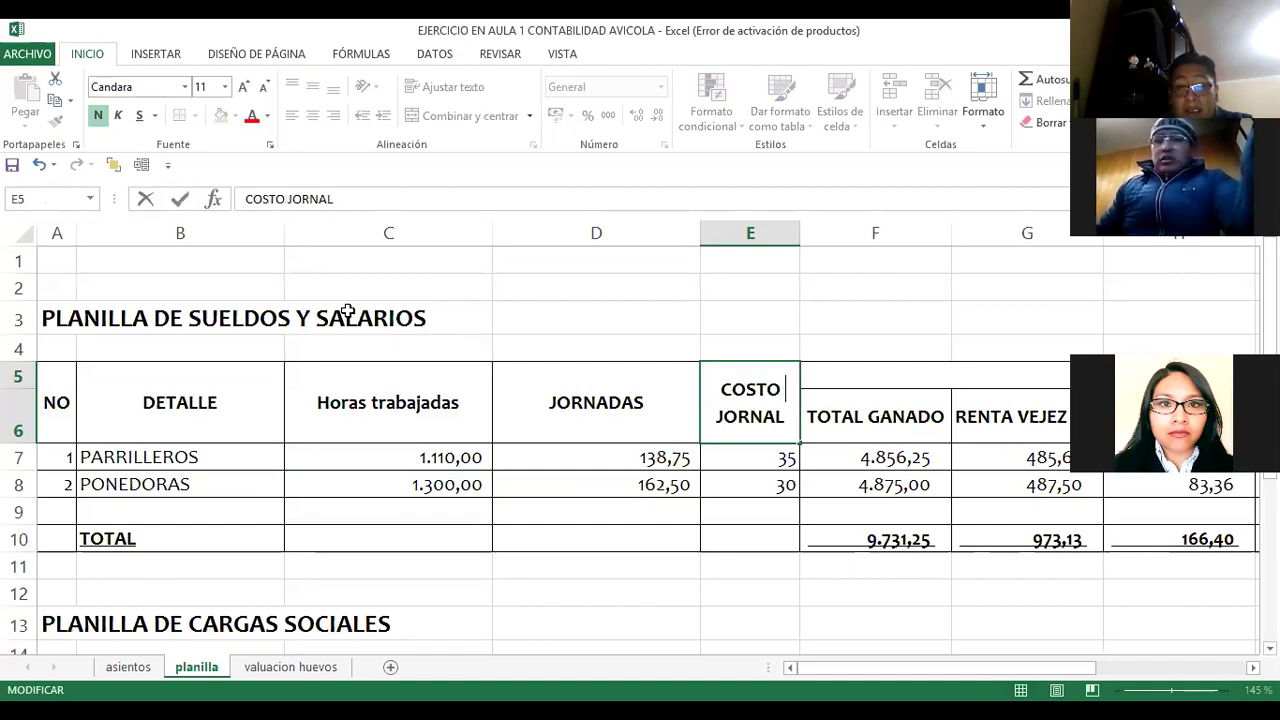
text( /)
key(Return)
key(alt)
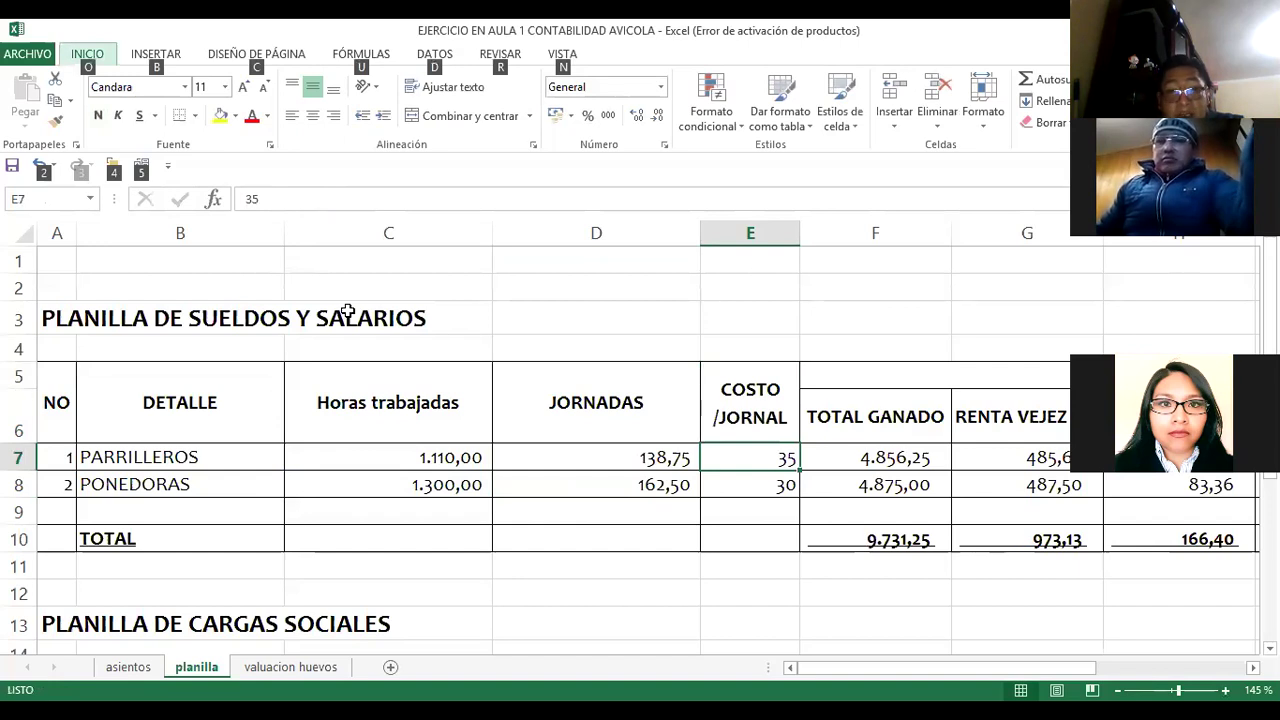
key(alt)
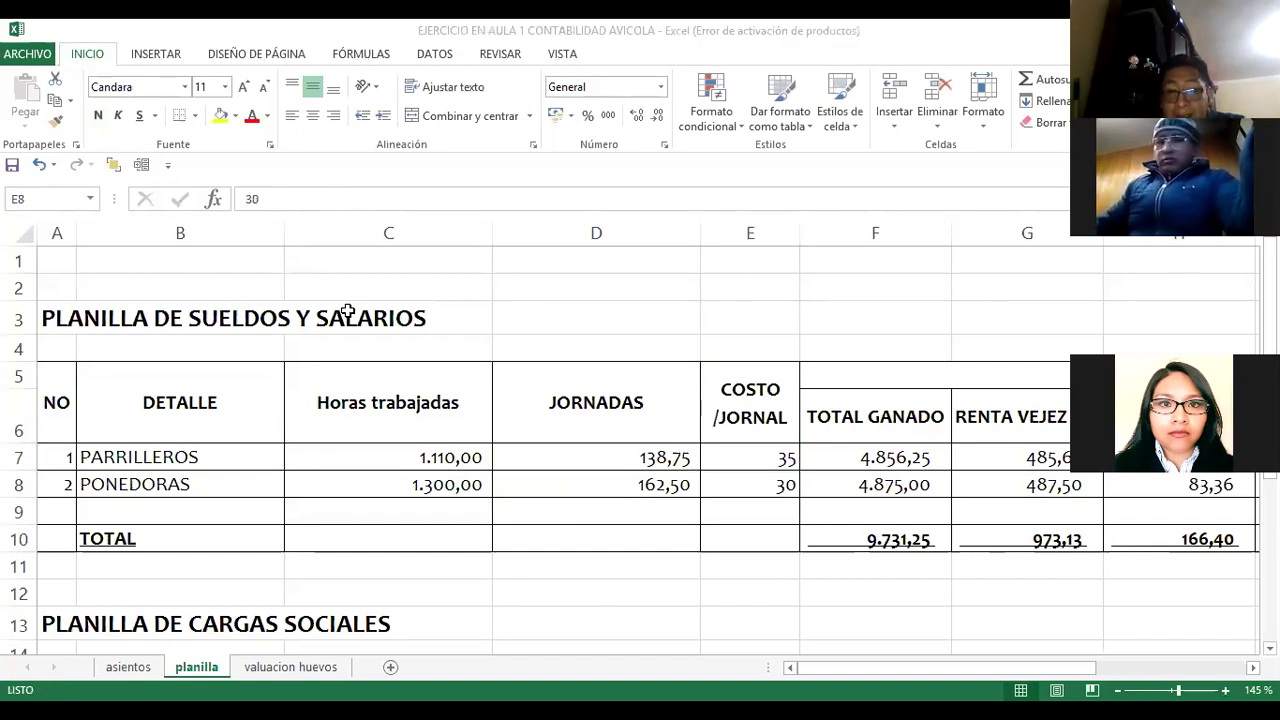
Step: Inspect the cost per jornal in column E and the TOTAL GANADO formulas in F7 and F8
key(Down)
key(Up)
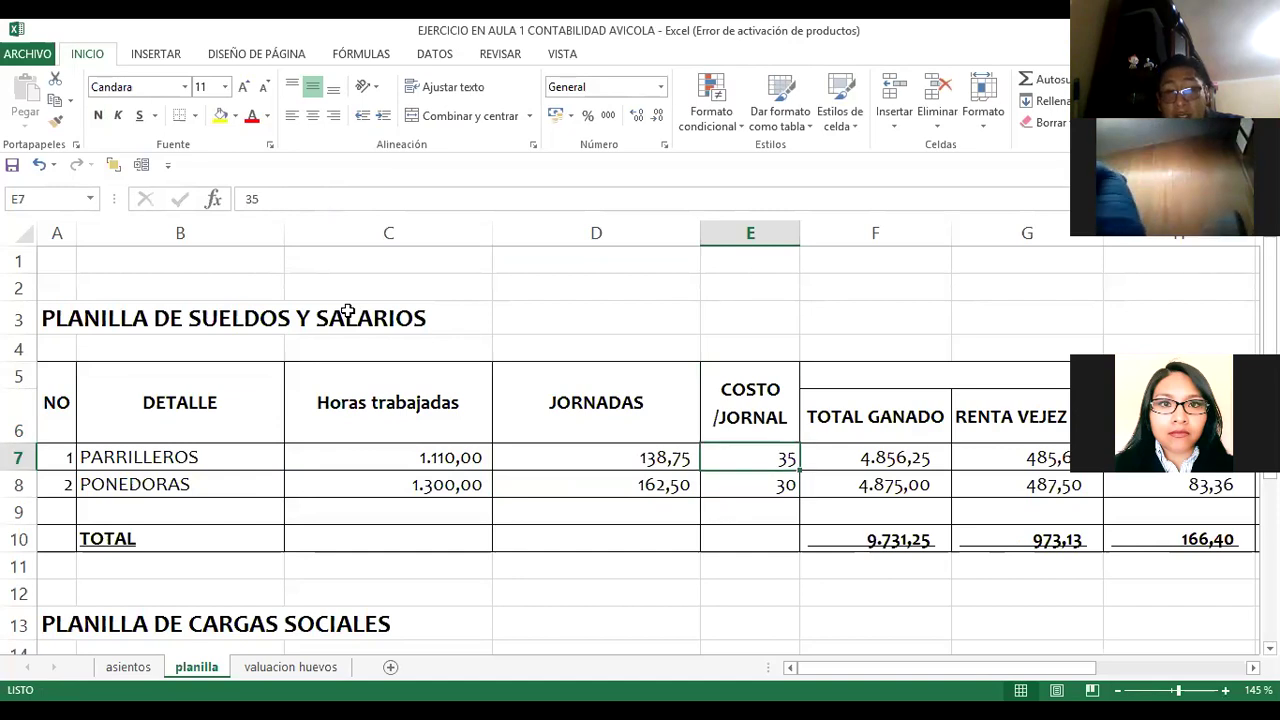
key(Right)
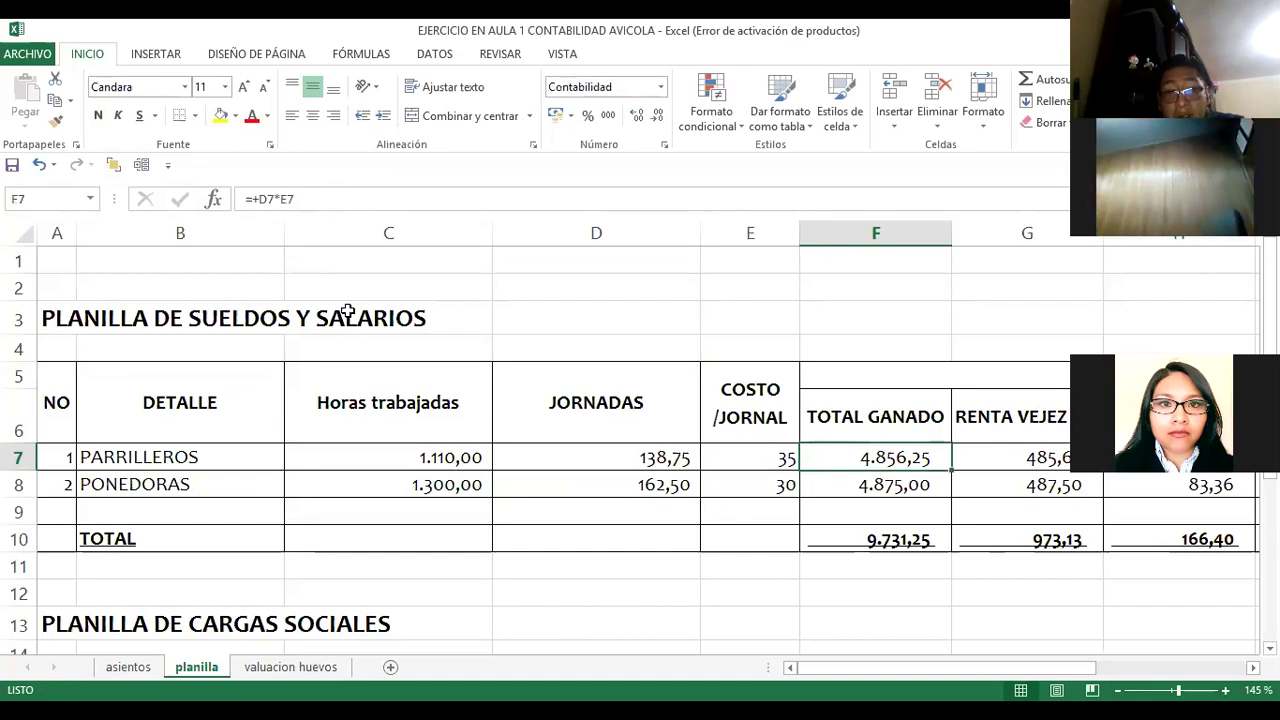
key(Left)
key(Left)
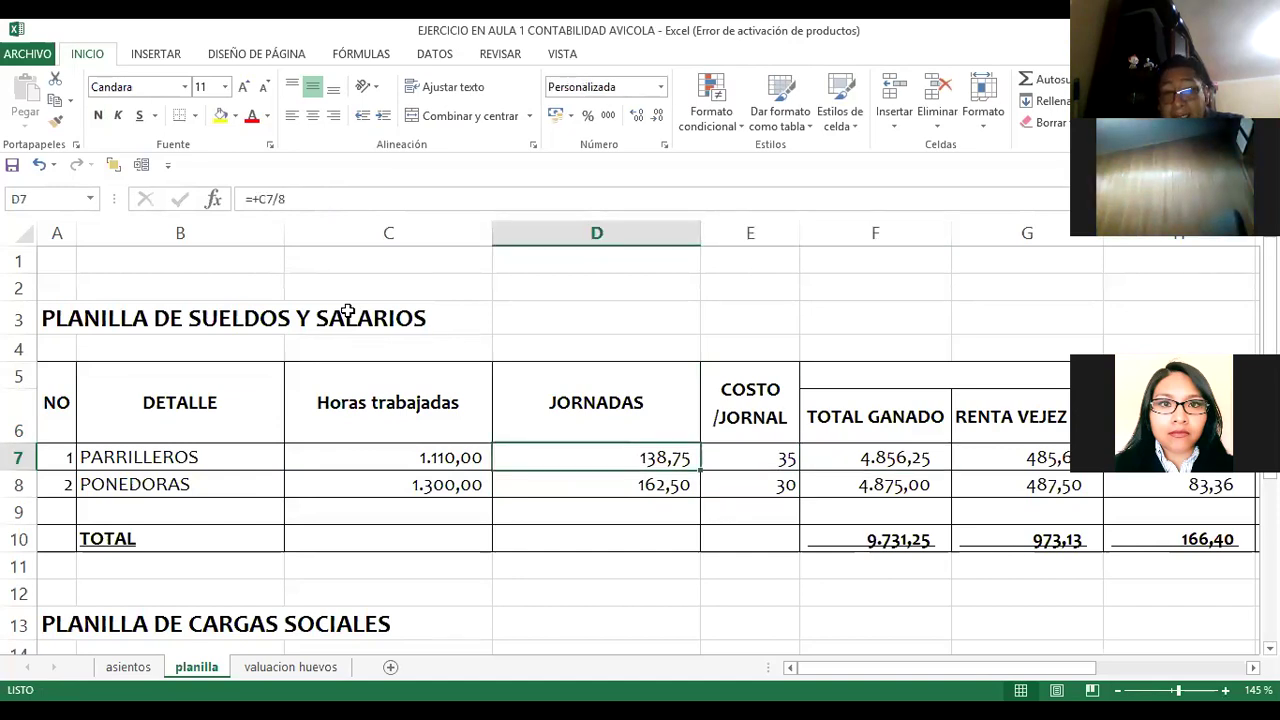
key(Right)
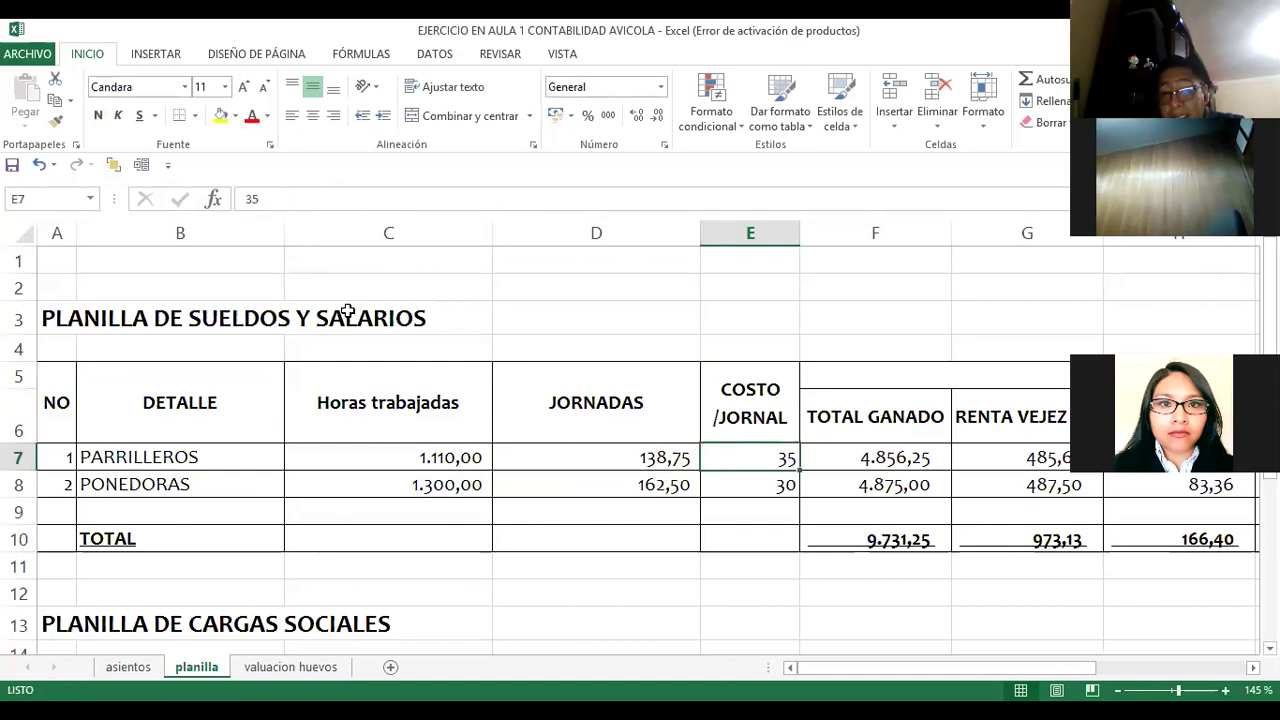
key(Right)
key(F2)
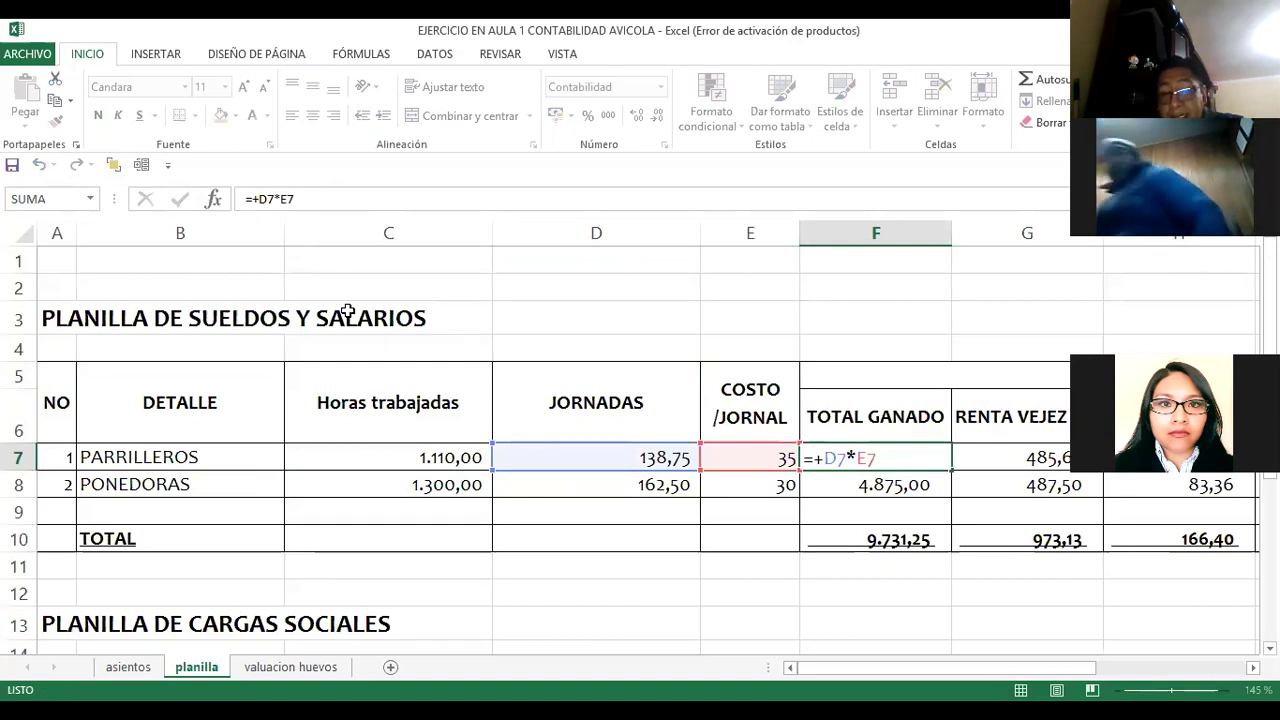
key(Return)
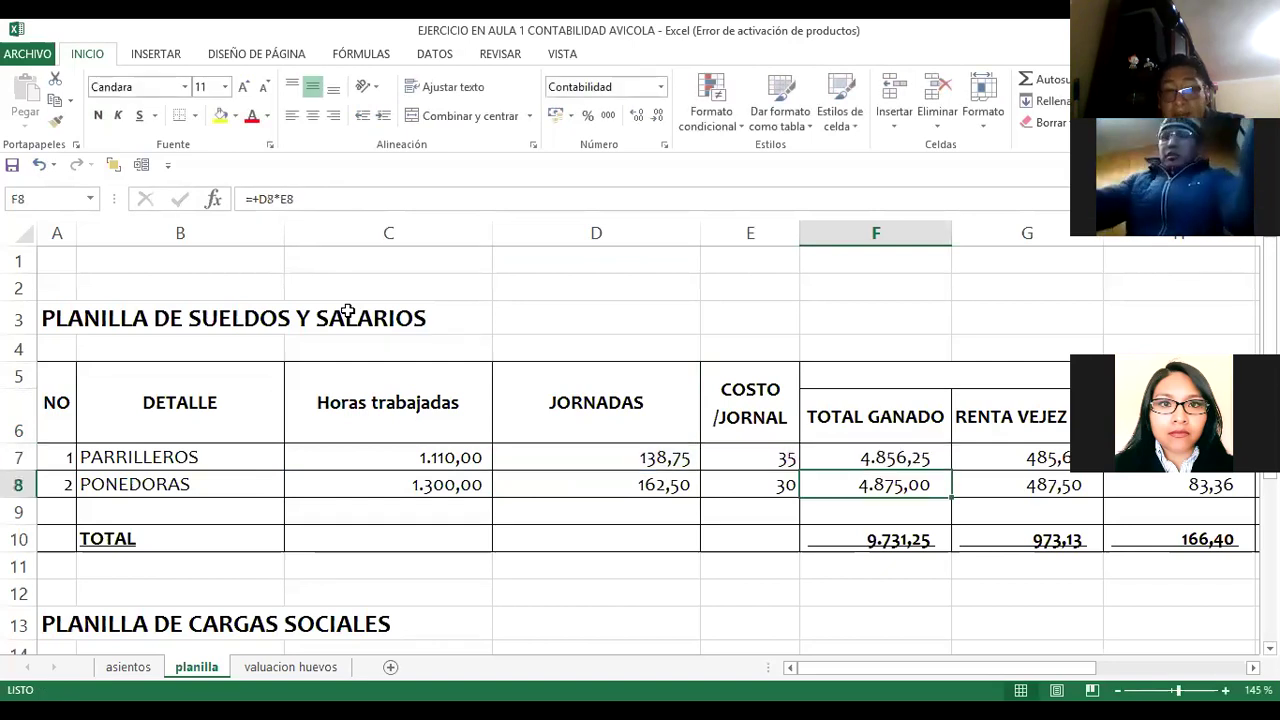
key(F2)
key(ctrl+Return)
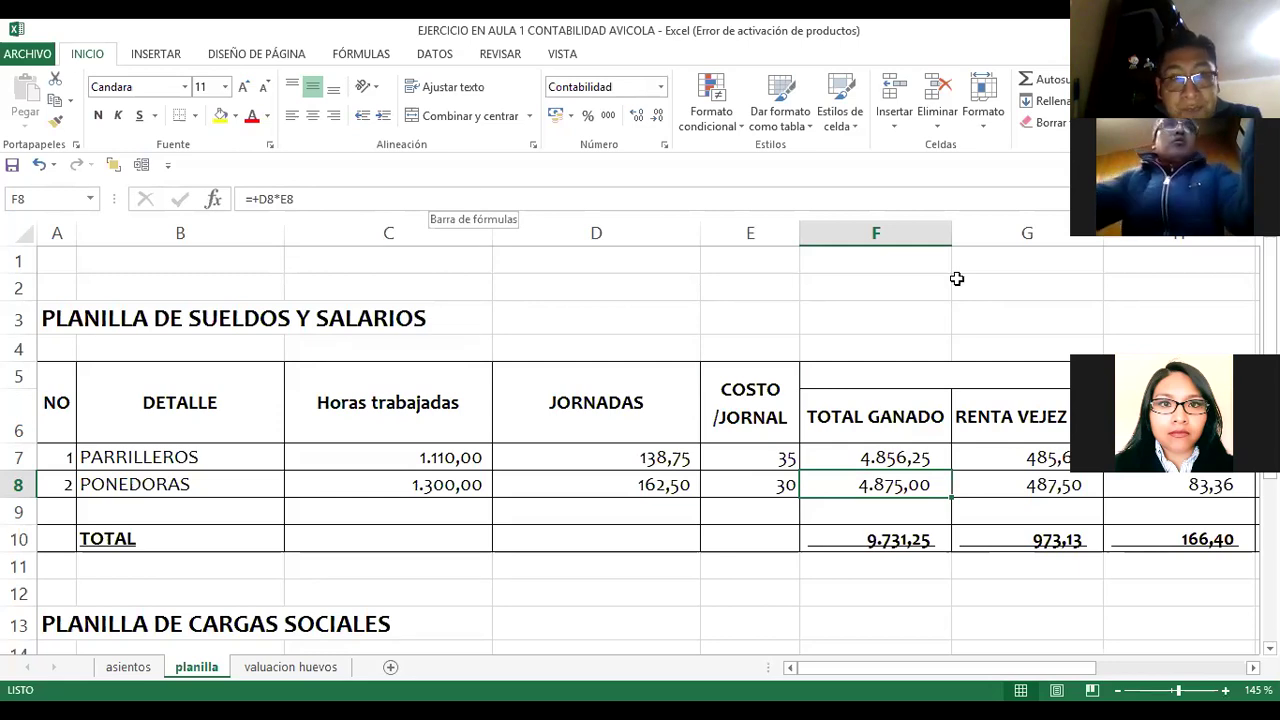
click(873, 463)
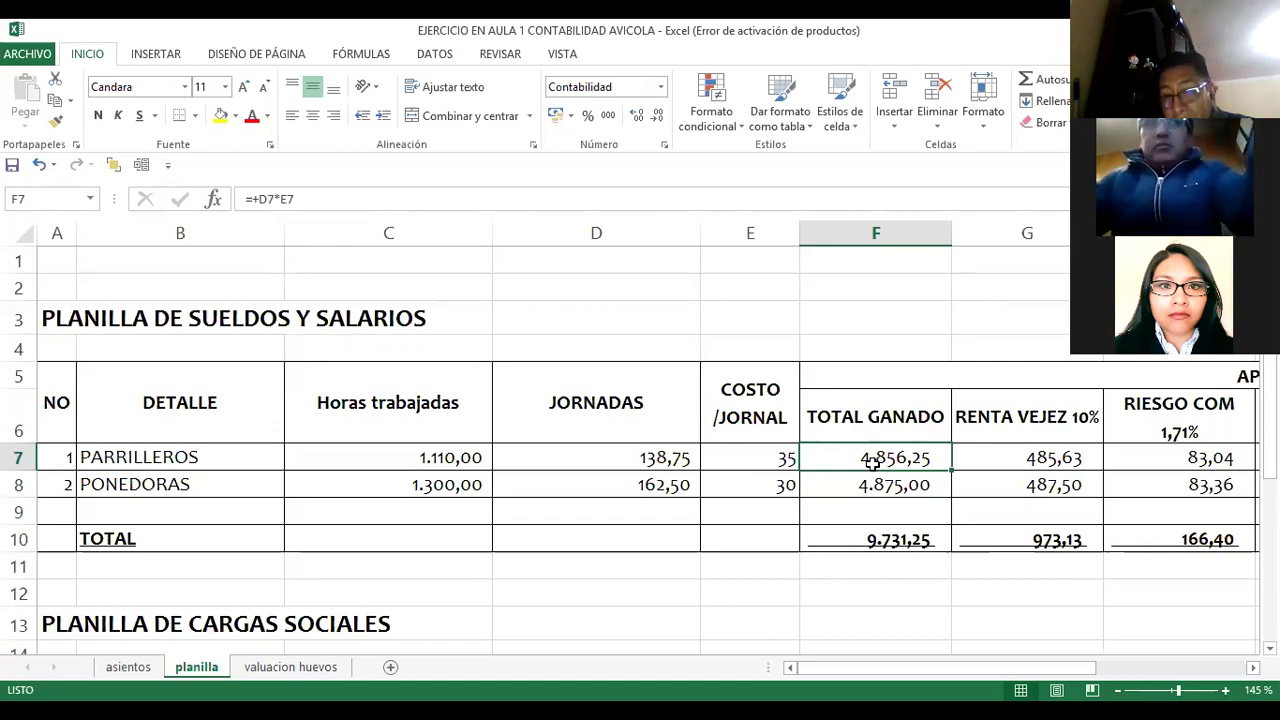
key(Down)
key(Up)
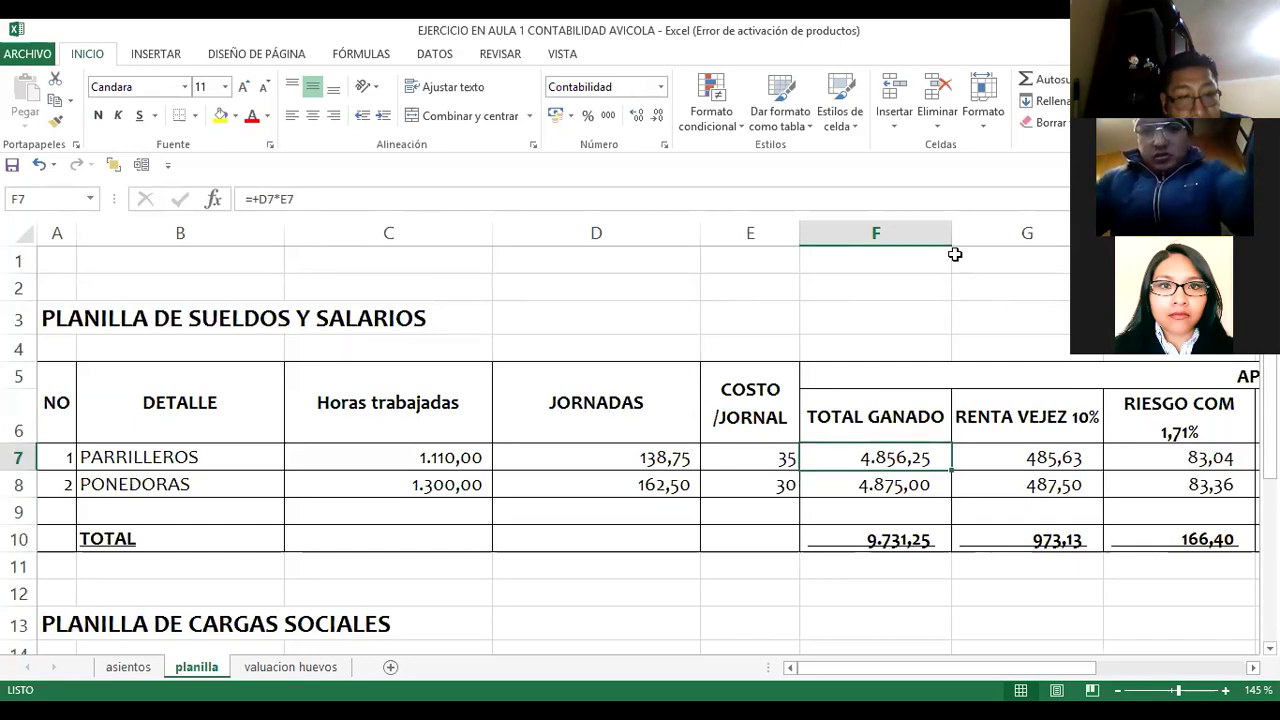
key(Down)
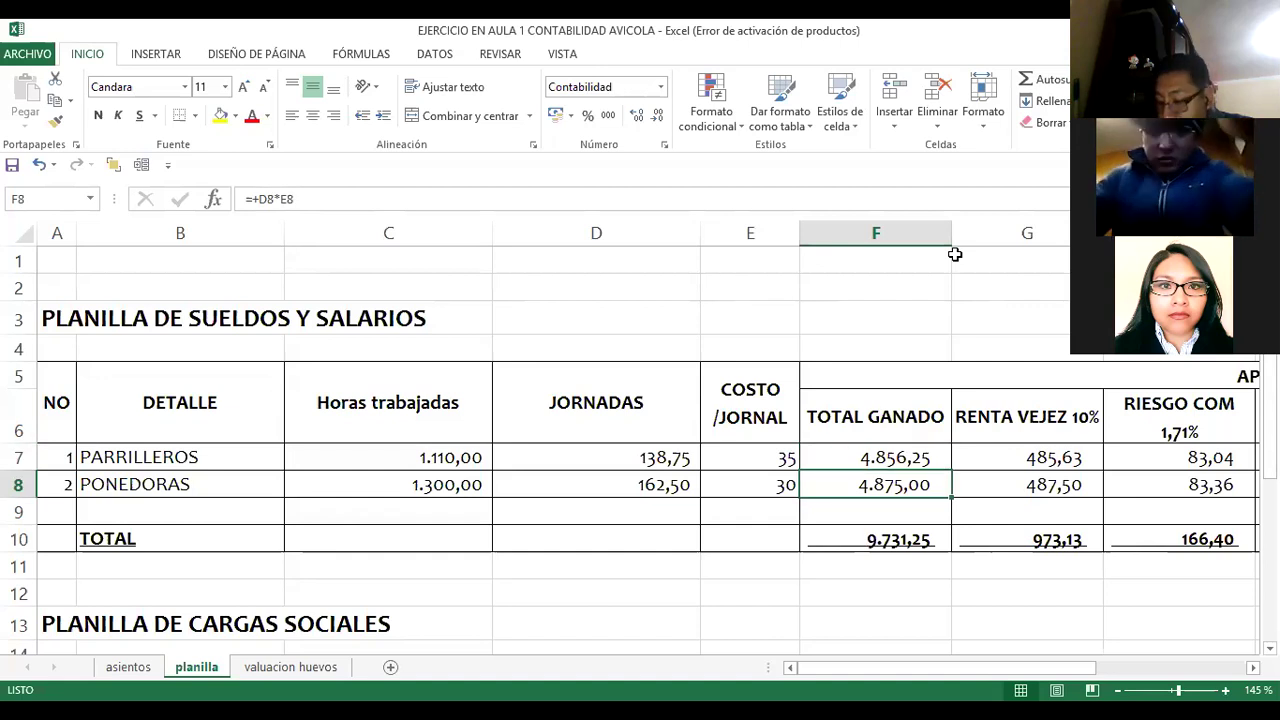
Step: Examine the APORTES LABORALES deductions in row 8 from column G to J, ending at the RENTA VEJEZ header in G6
key(Right)
key(Right)
key(Right)
key(Right)
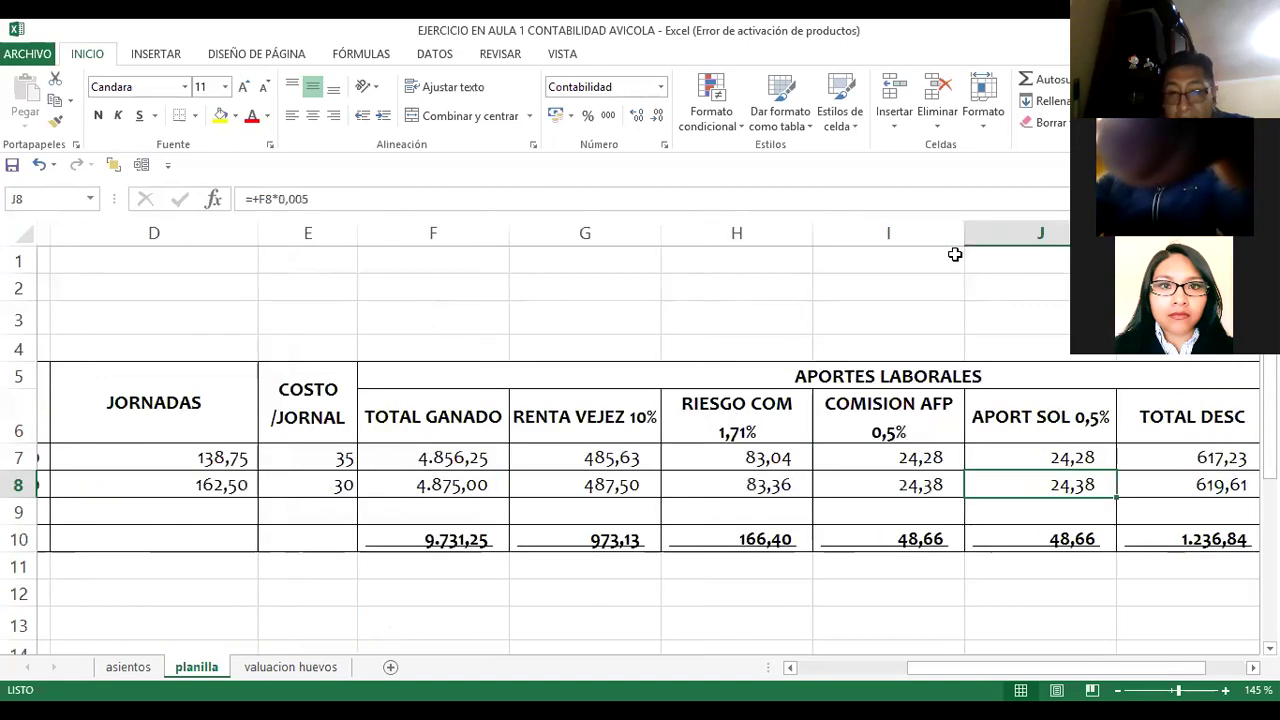
key(Left)
key(Left)
key(Left)
key(Left)
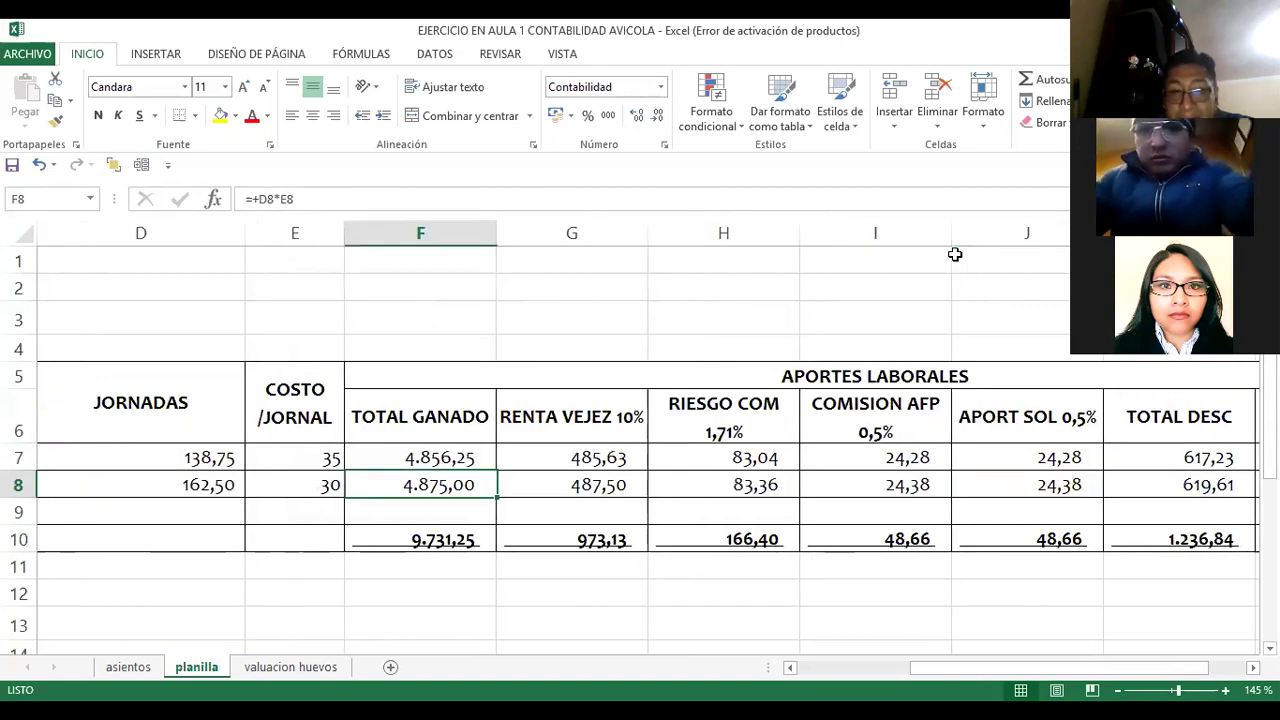
key(Right)
key(Right)
key(Right)
key(Right)
key(Left)
key(Left)
key(Left)
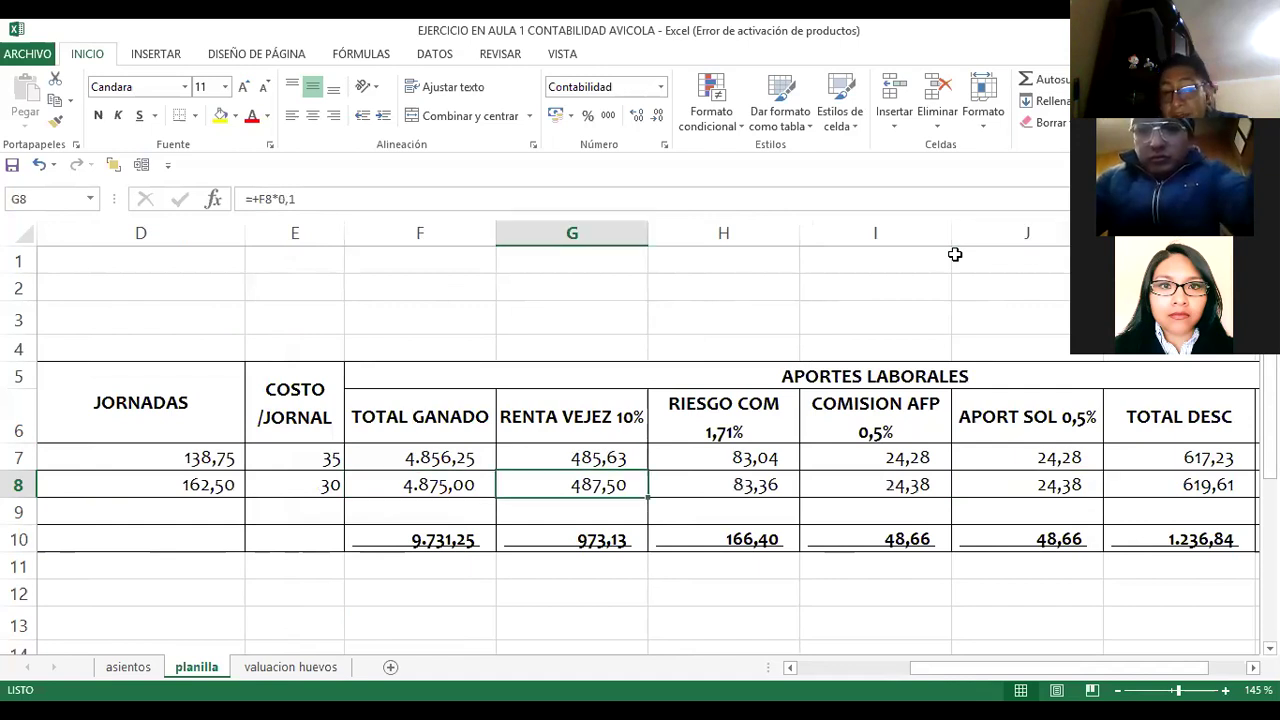
key(Up)
key(Up)
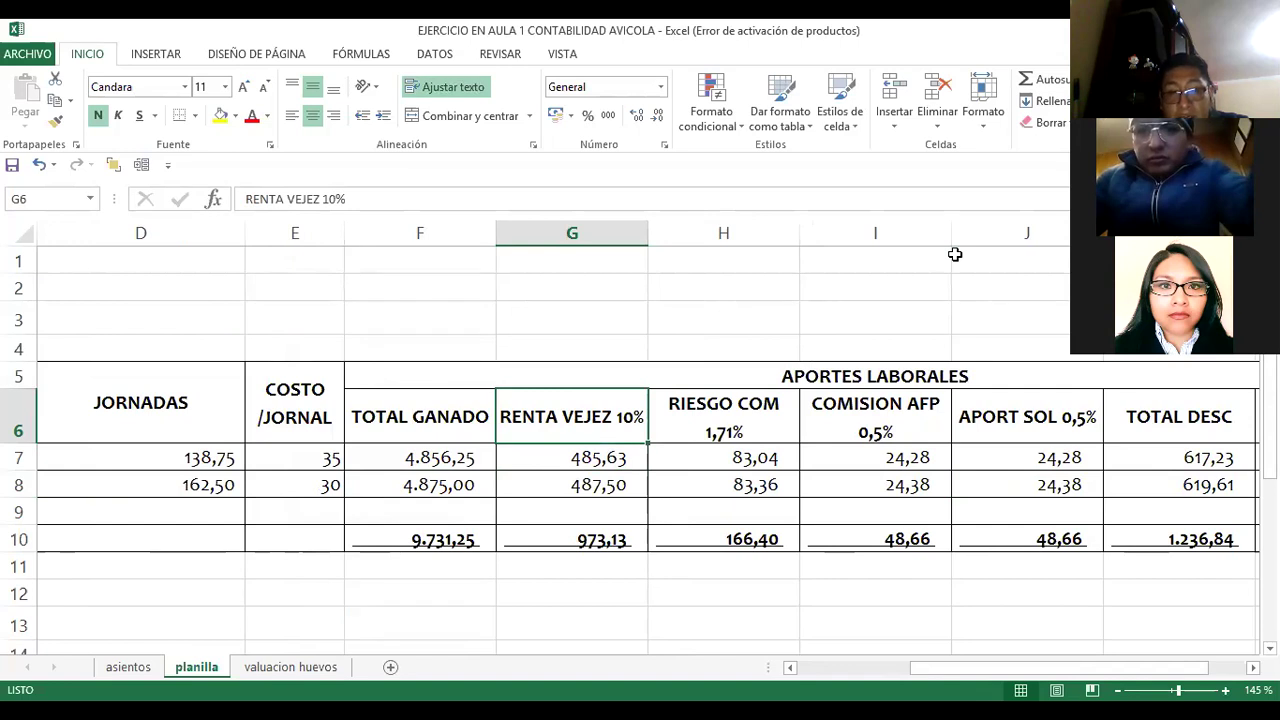
Step: Review the APORTES LABORALES deduction headers in row 6, from RENTA VEJEZ through APORT SOL
key(Down)
key(Up)
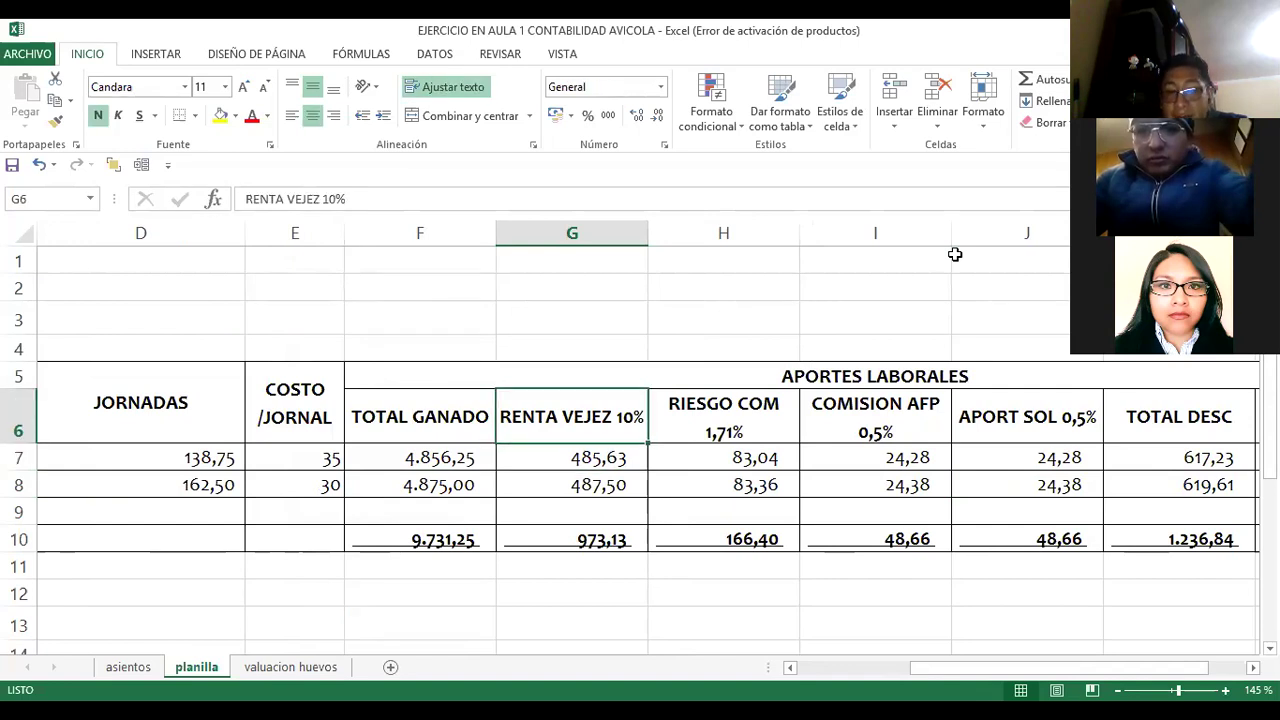
key(Right)
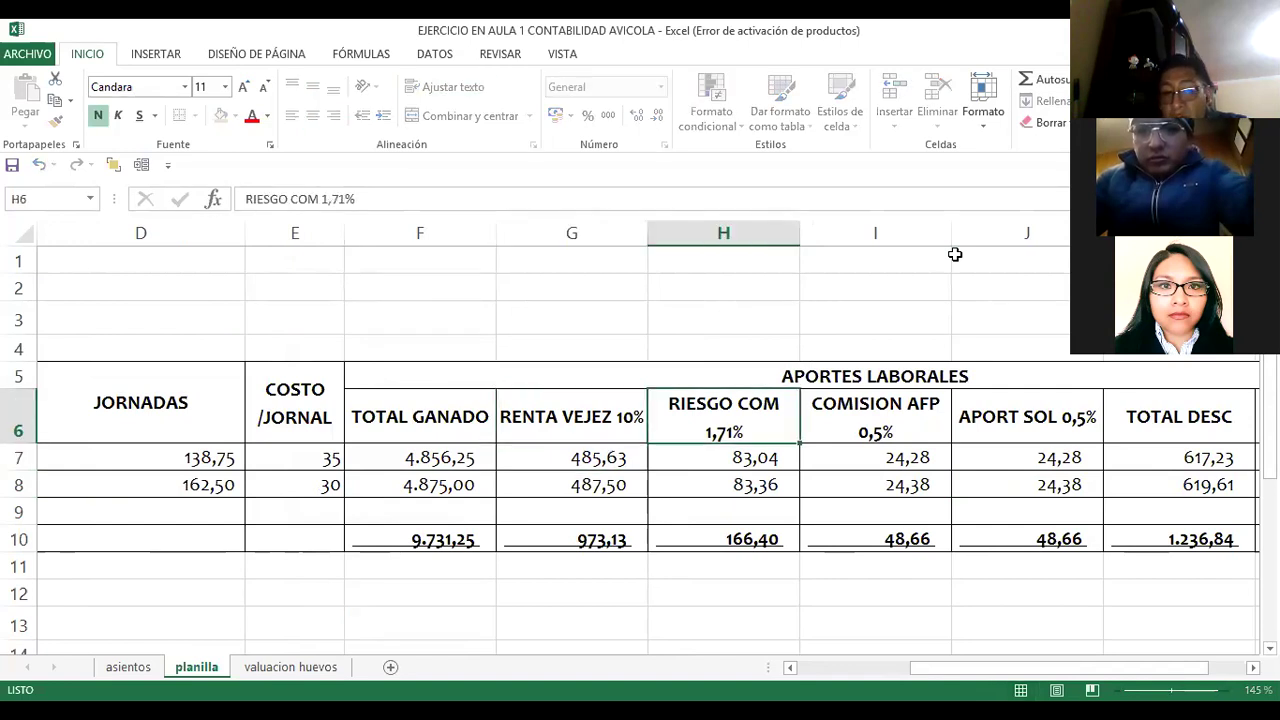
key(Right)
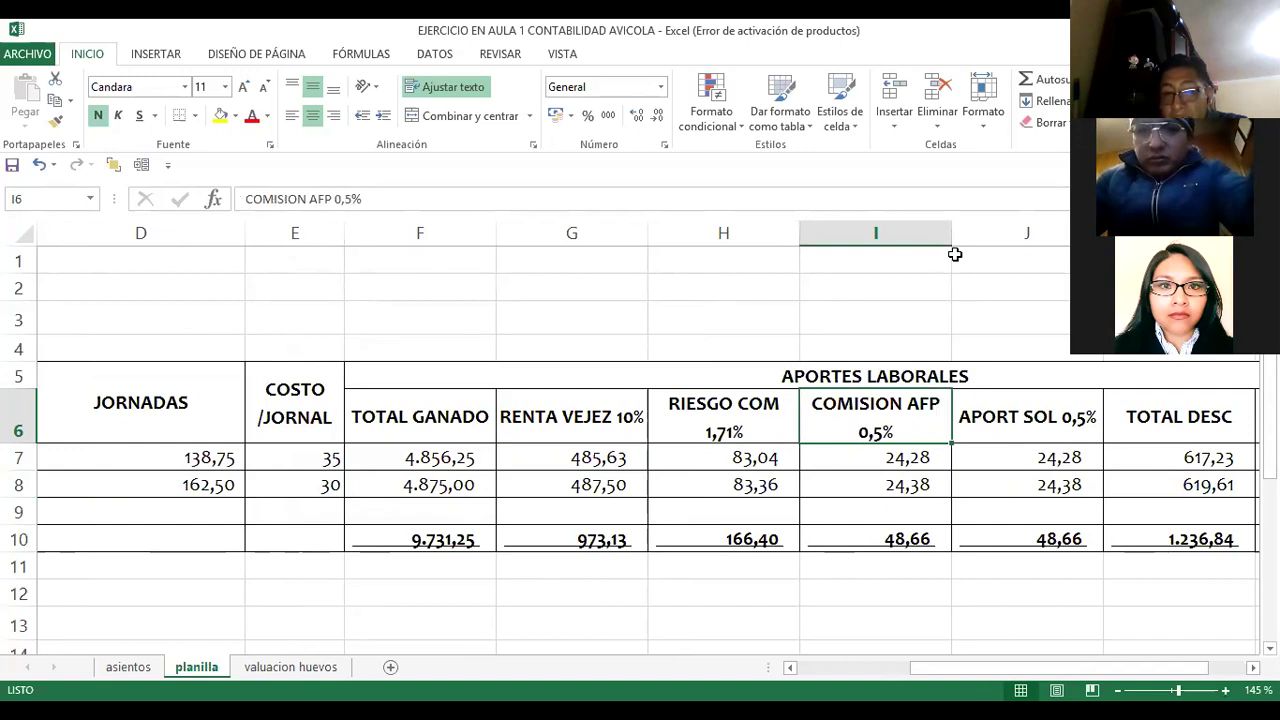
key(Right)
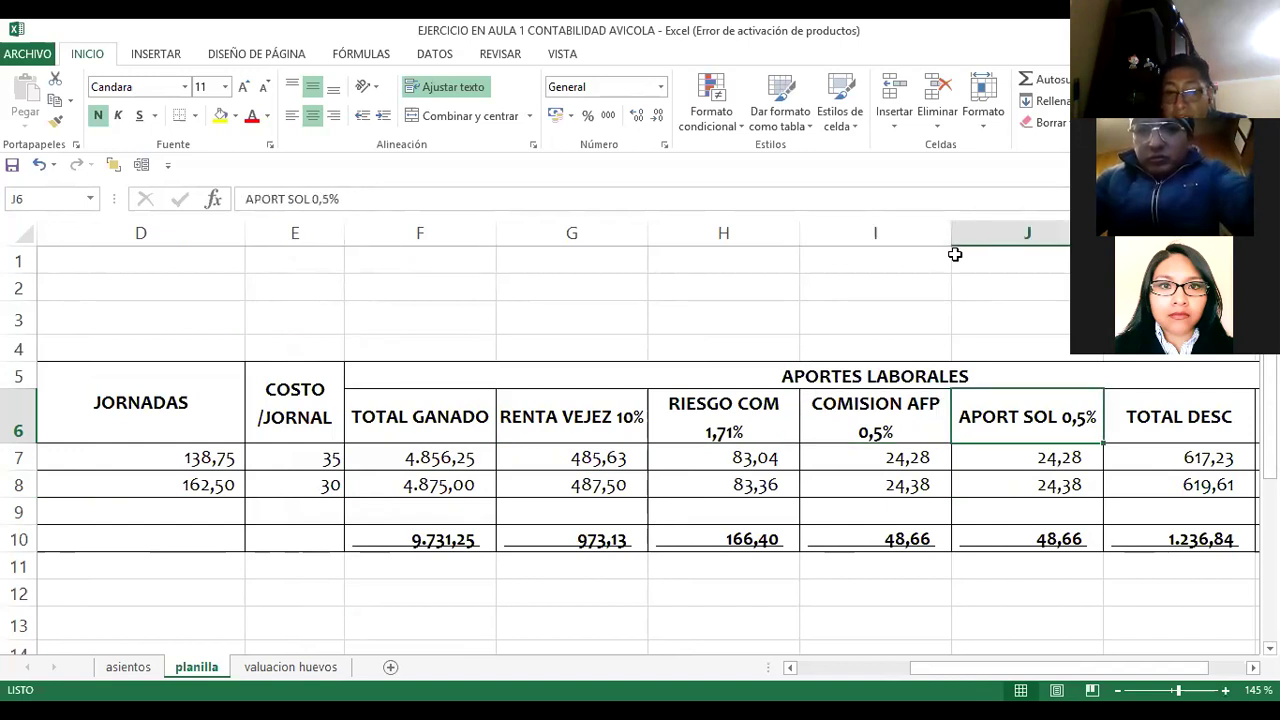
Step: Inspect the PARRILLEROS deduction formulas in row 7, from RENTA VEJEZ in G7 to COMISION AFP in I7
key(Down)
key(Left)
key(Left)
key(Left)
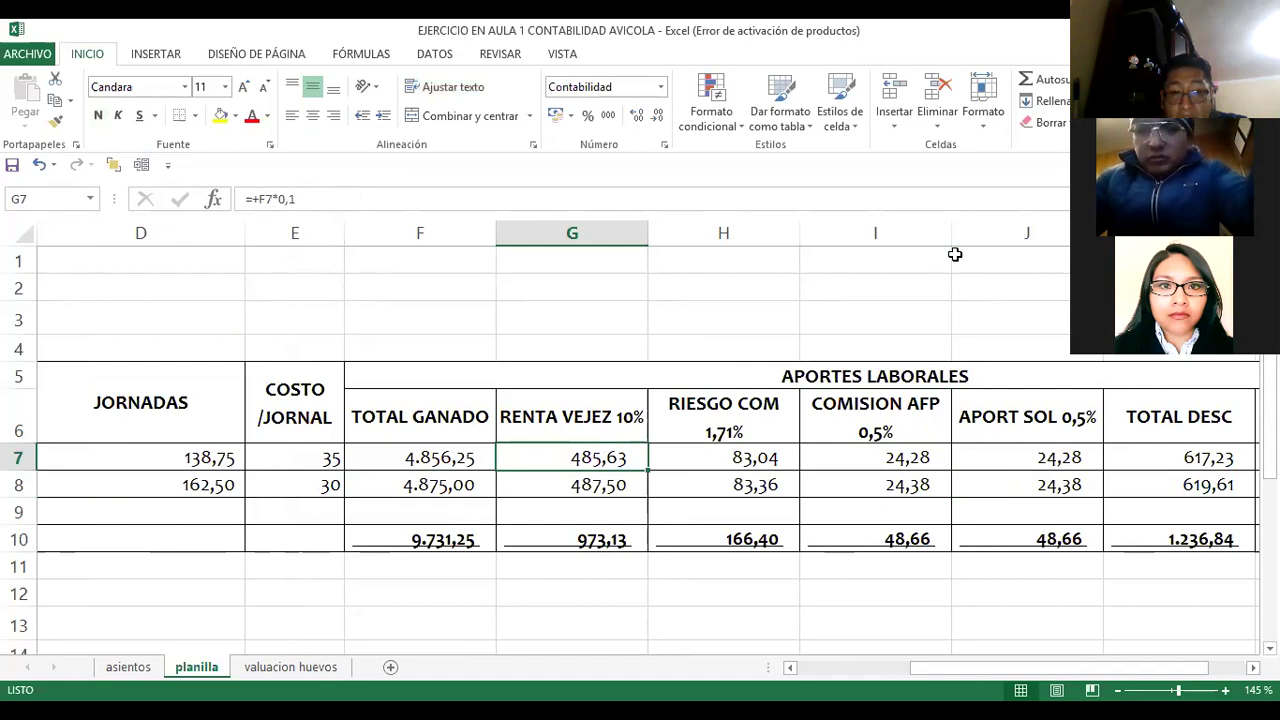
key(Right)
key(Right)
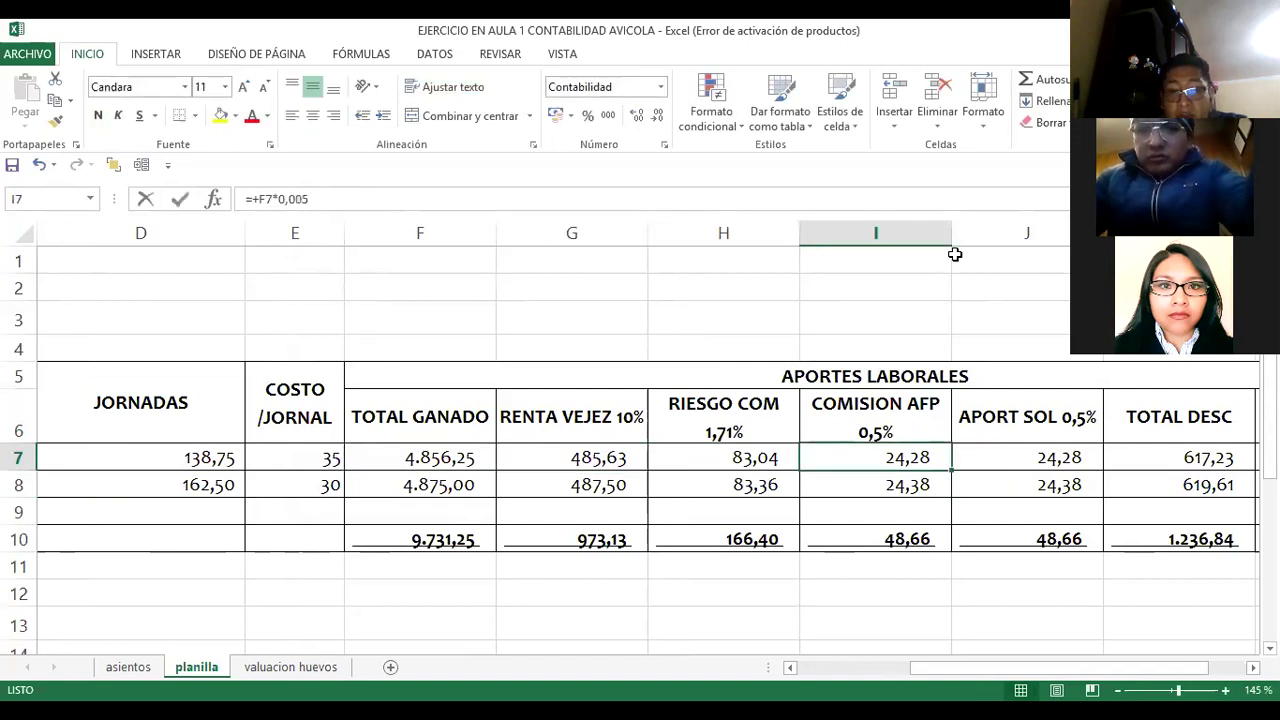
Step: Inspect the PONEDORAS deduction formulas in row 8, from APORT SOL in J8 back to RENTA VEJEZ in G8
key(Down)
key(Right)
key(F2)
key(Escape)
key(Left)
key(F2)
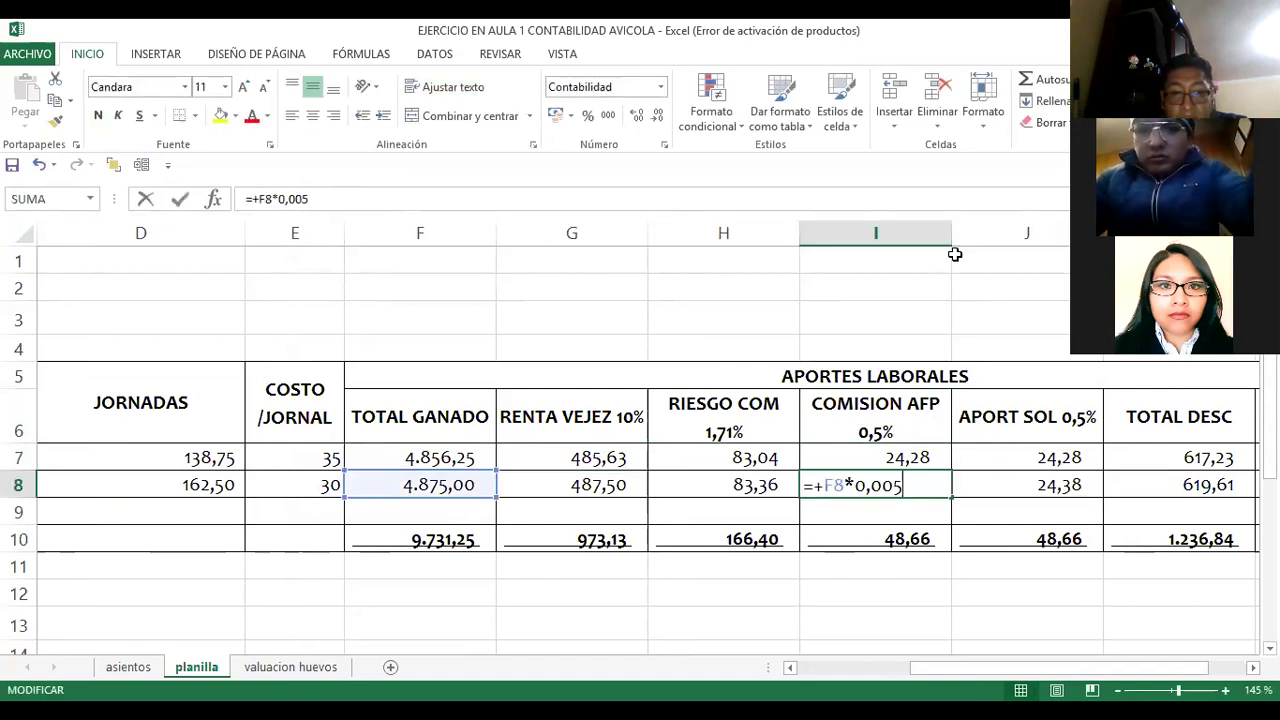
key(Escape)
key(Left)
key(F2)
key(Escape)
key(Left)
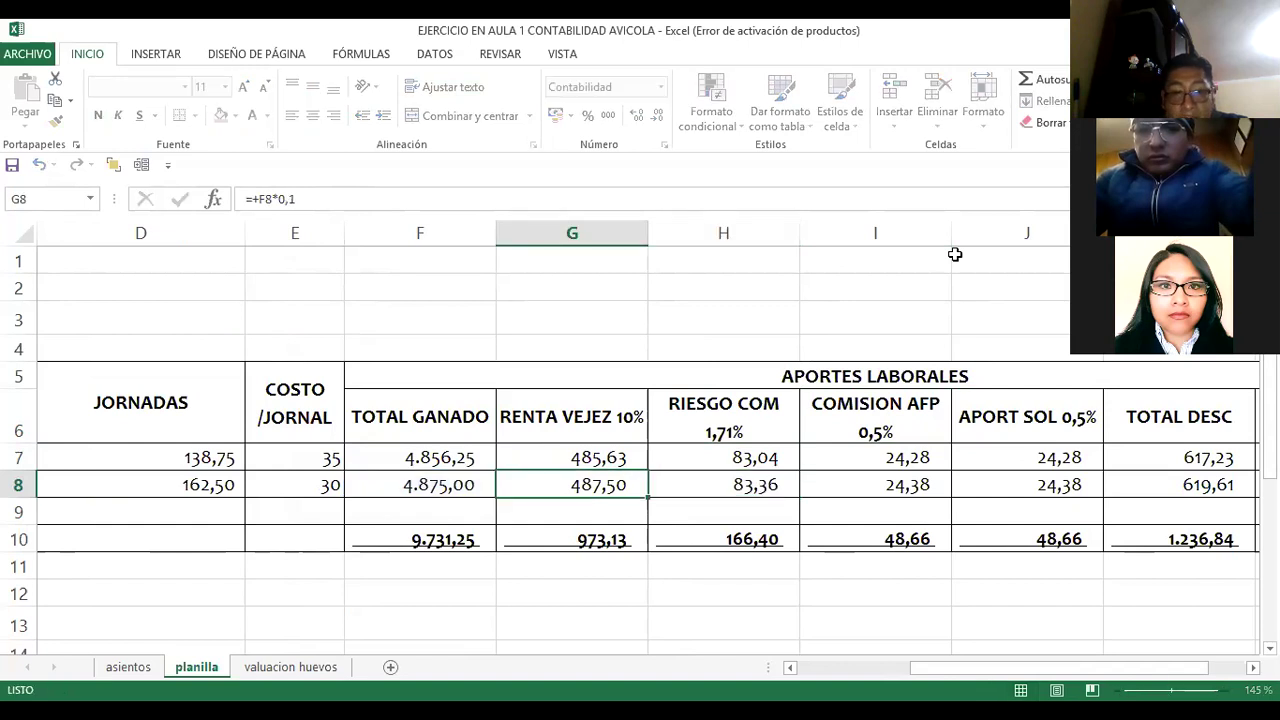
Step: Inspect the TOTAL DESC formula in K7 that adds up the four PARRILLEROS deductions
key(Right)
key(Right)
key(Right)
key(Right)
key(Right)
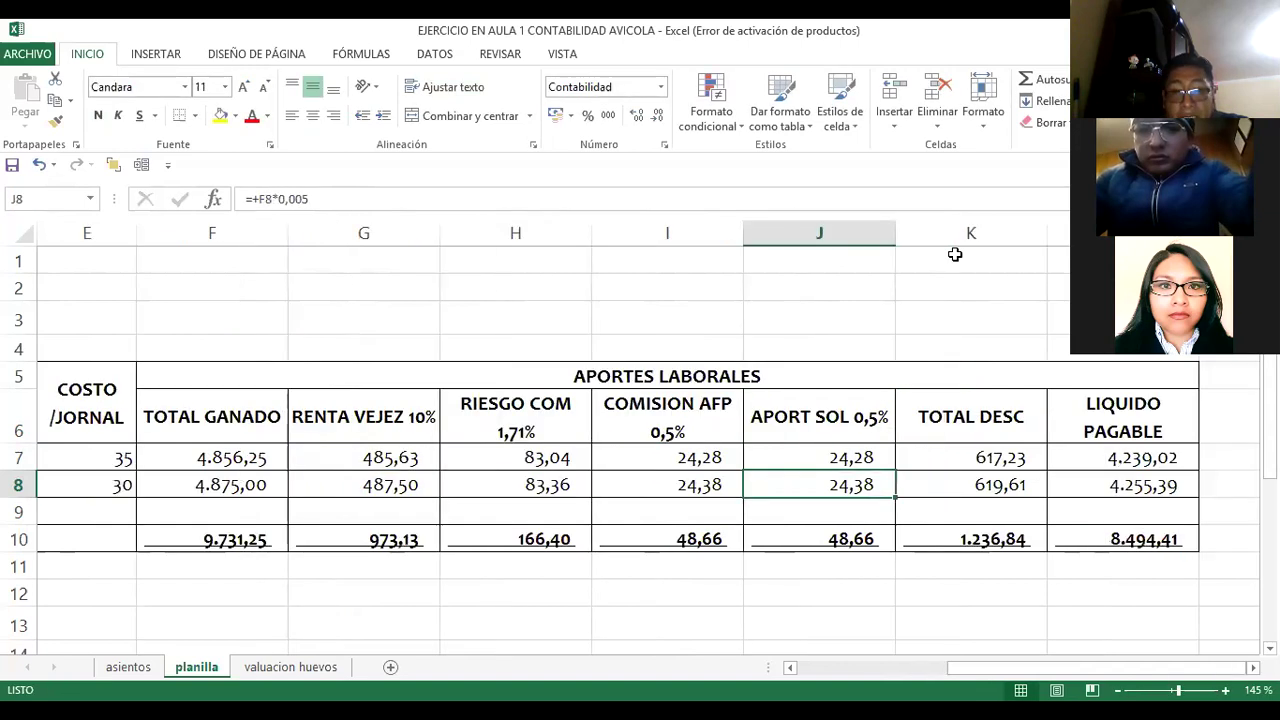
key(Up)
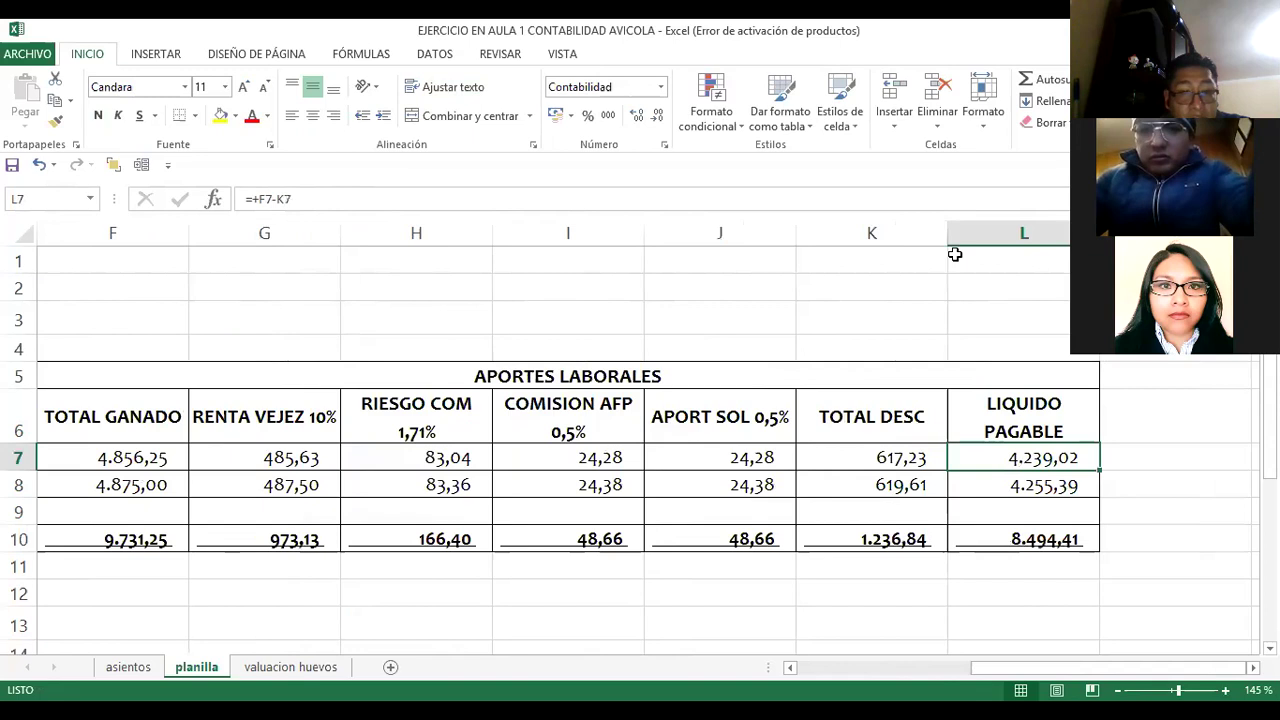
key(Left)
key(F2)
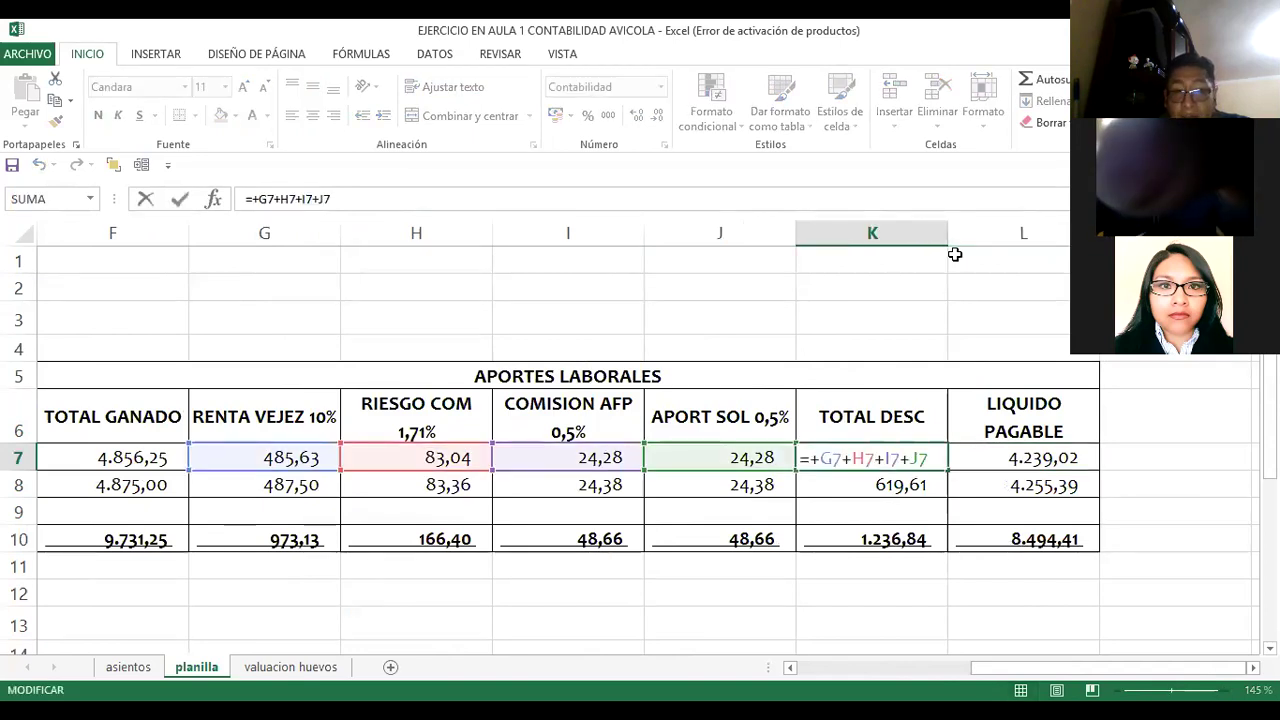
key(Tab)
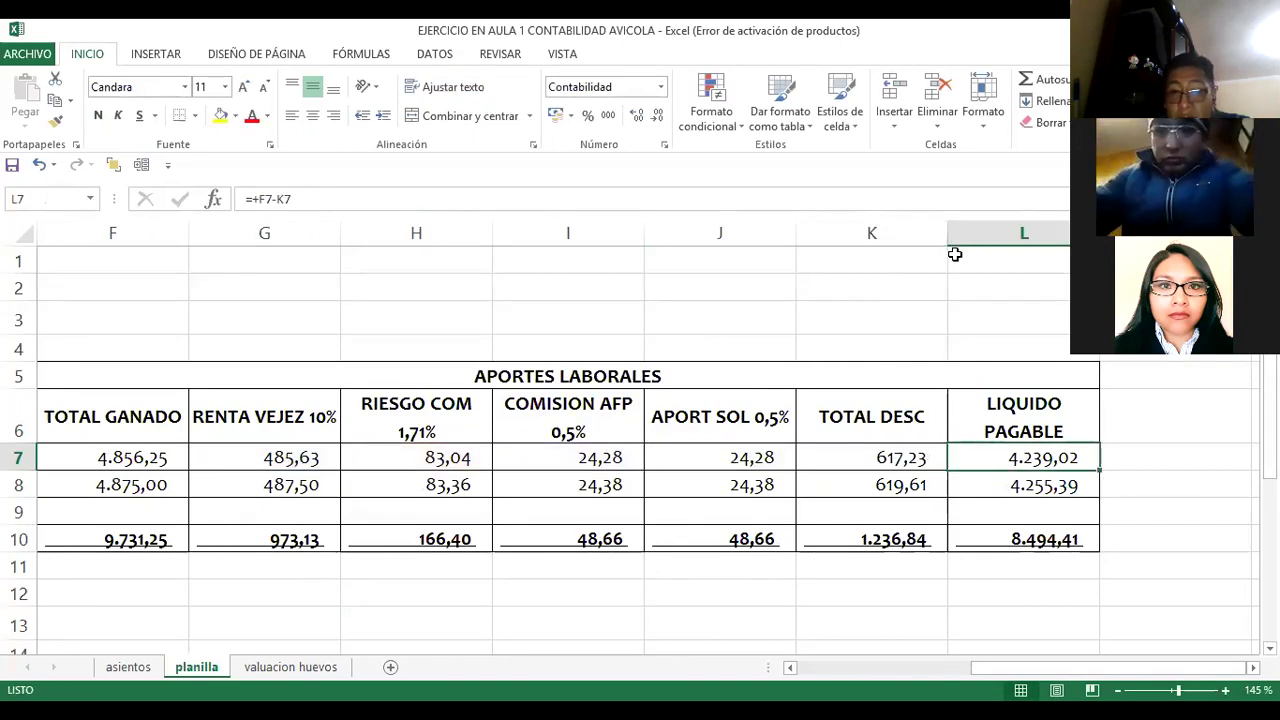
Step: Inspect the LIQUIDO PAGABLE formulas in L7 and L8 that subtract the deductions from the total earned
key(F2)
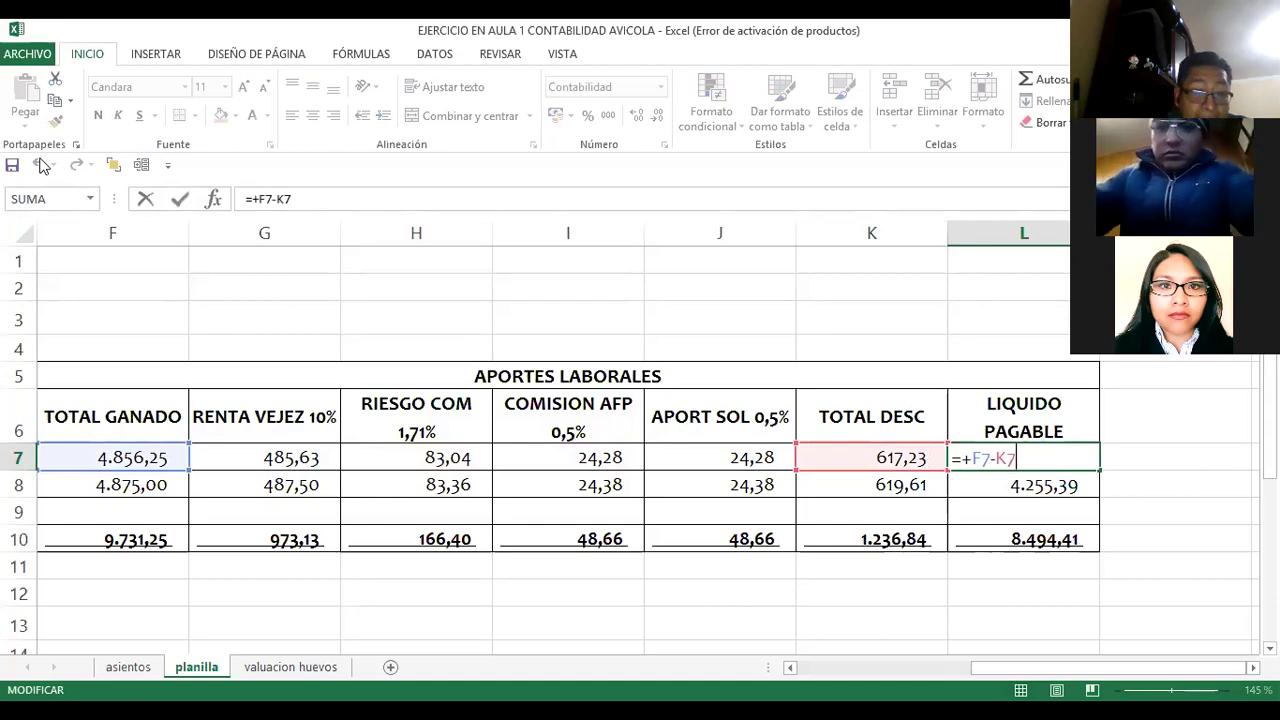
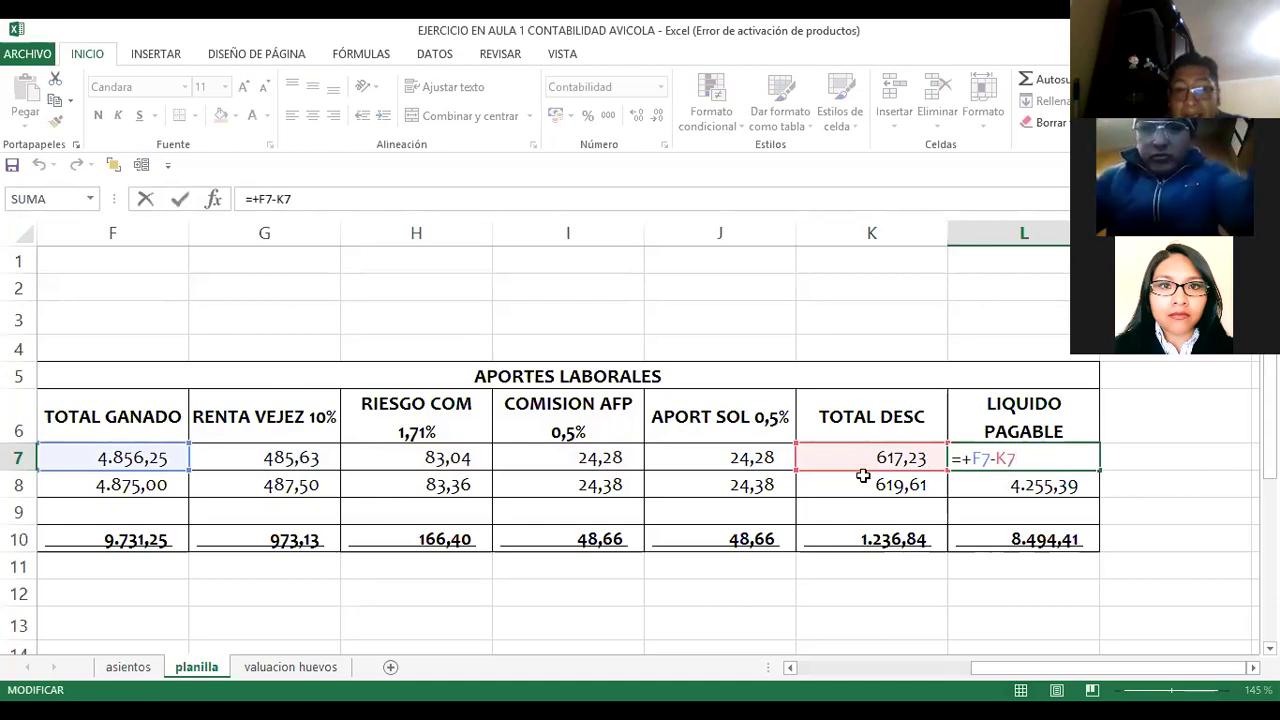
key(ctrl+Return)
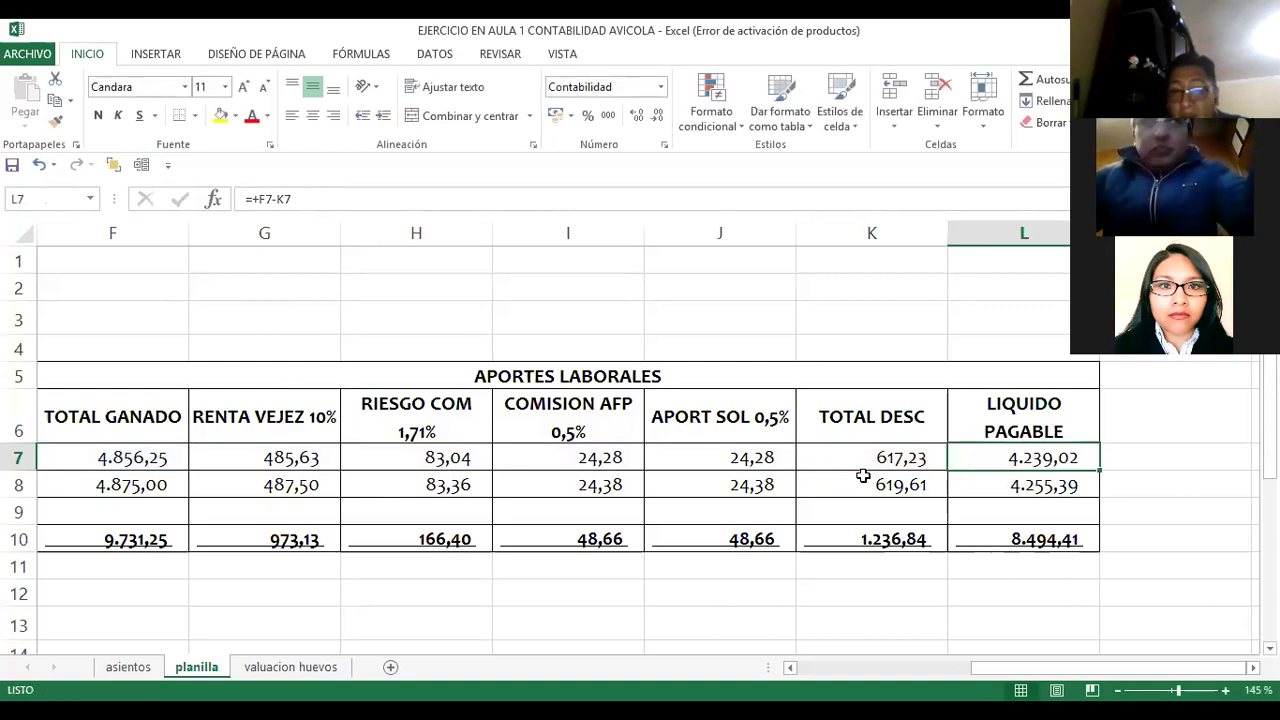
key(Down)
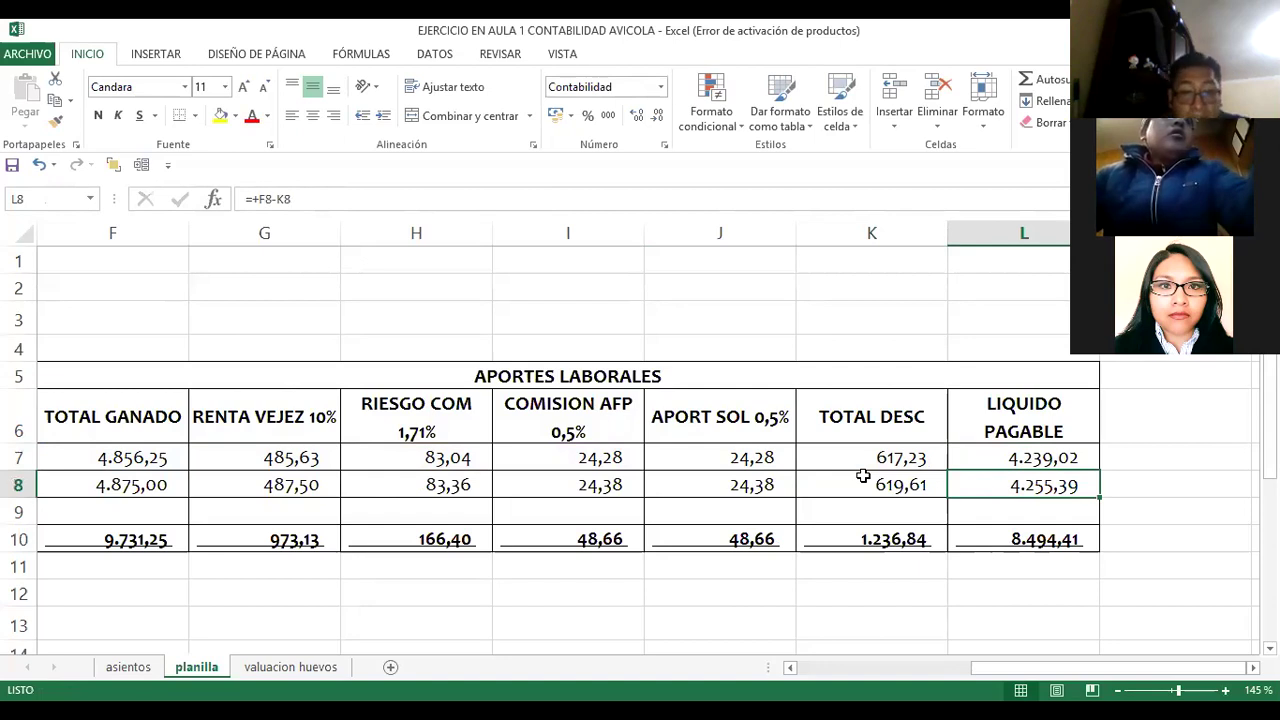
Step: Go to the PLANILLA DE CARGAS SOCIALES table below the payroll and look it over down to its TOTAL row
key(Down)
key(Left)
key(Left)
key(Left)
key(Down)
key(Down)
key(Down)
key(Left)
key(Left)
key(Left)
key(Left)
key(Left)
key(Left)
key(Left)
key(Left)
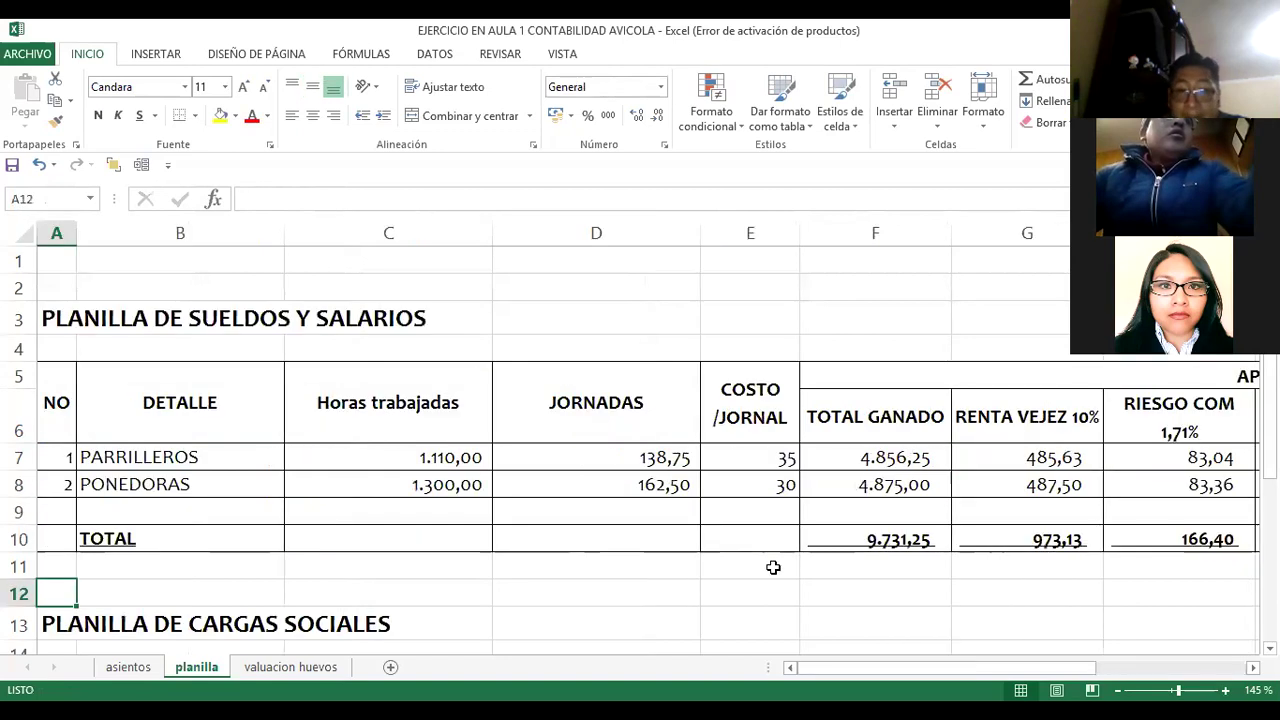
key(Down)
key(Down)
key(Down)
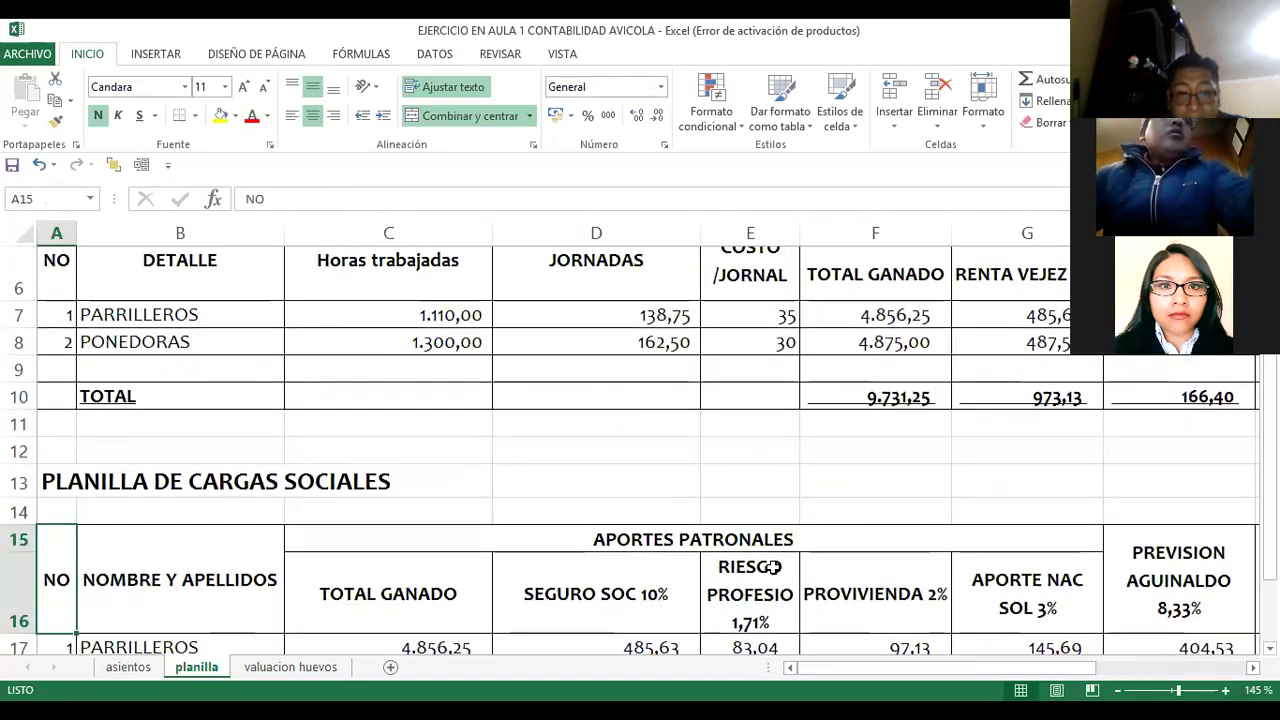
key(Down)
key(Down)
key(Down)
key(Down)
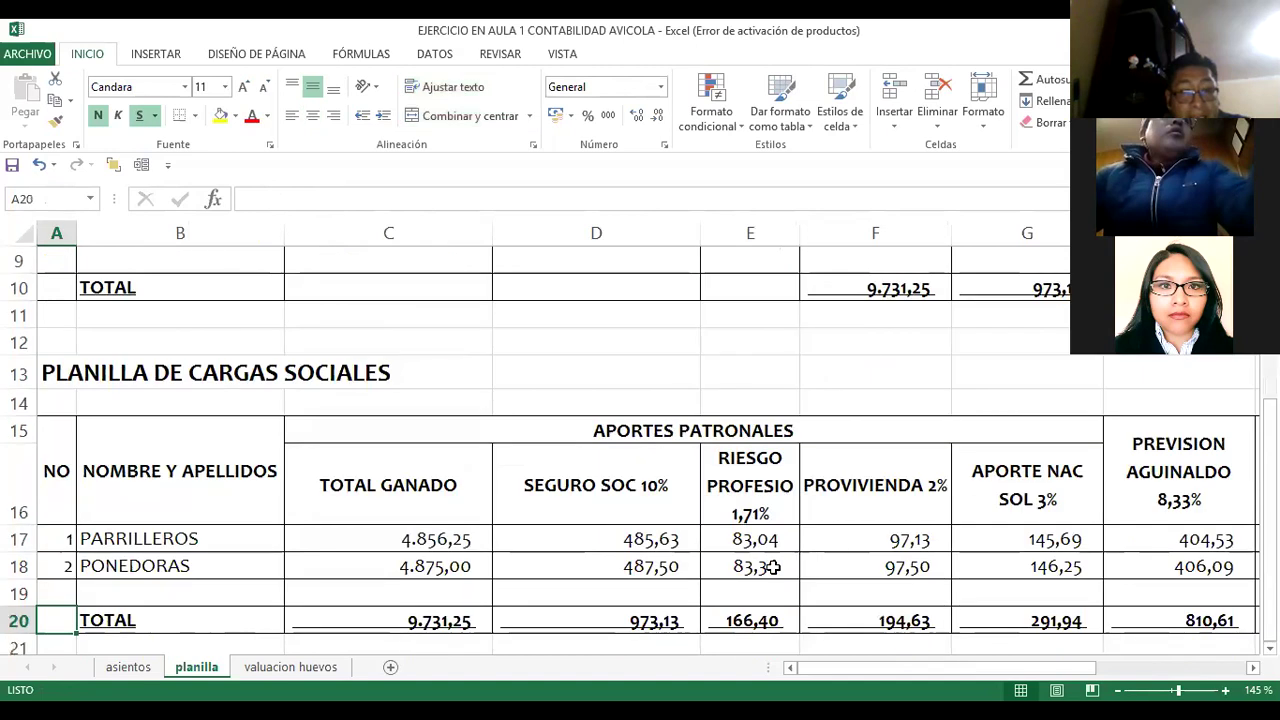
Step: Check the TOTAL GANADO reference for PARRILLEROS in C17 of the social charges table
key(Down)
key(Up)
key(Up)
key(Up)
key(Right)
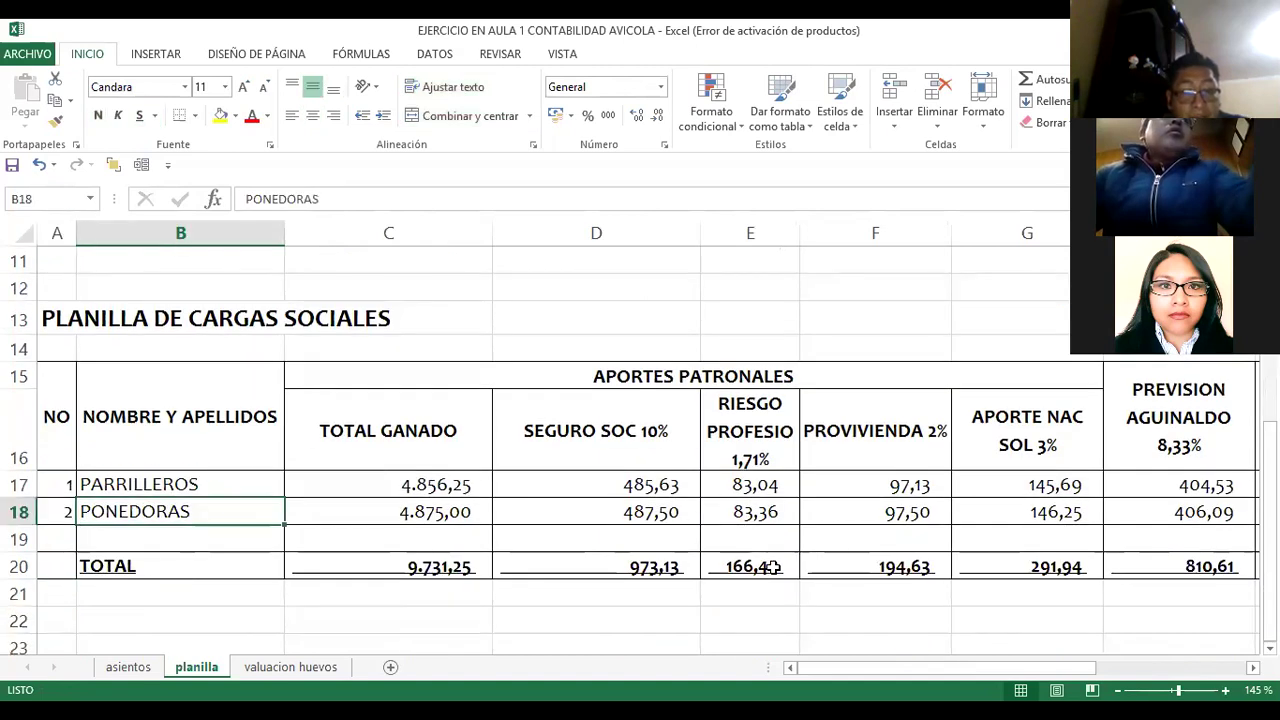
key(Up)
key(Right)
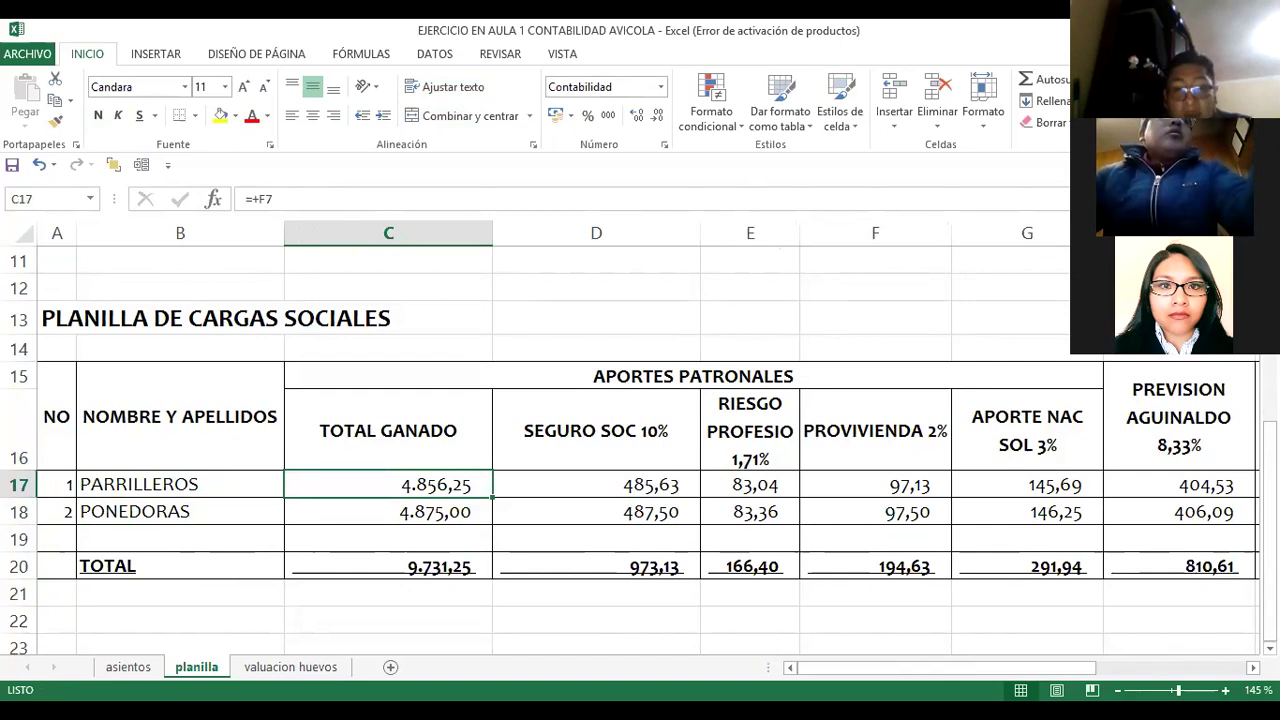
Step: Review the employer contribution formulas for PARRILLEROS in row 17, from SEGURO SOC in D17 to APORTE NAC SOL in G17
click(596, 484)
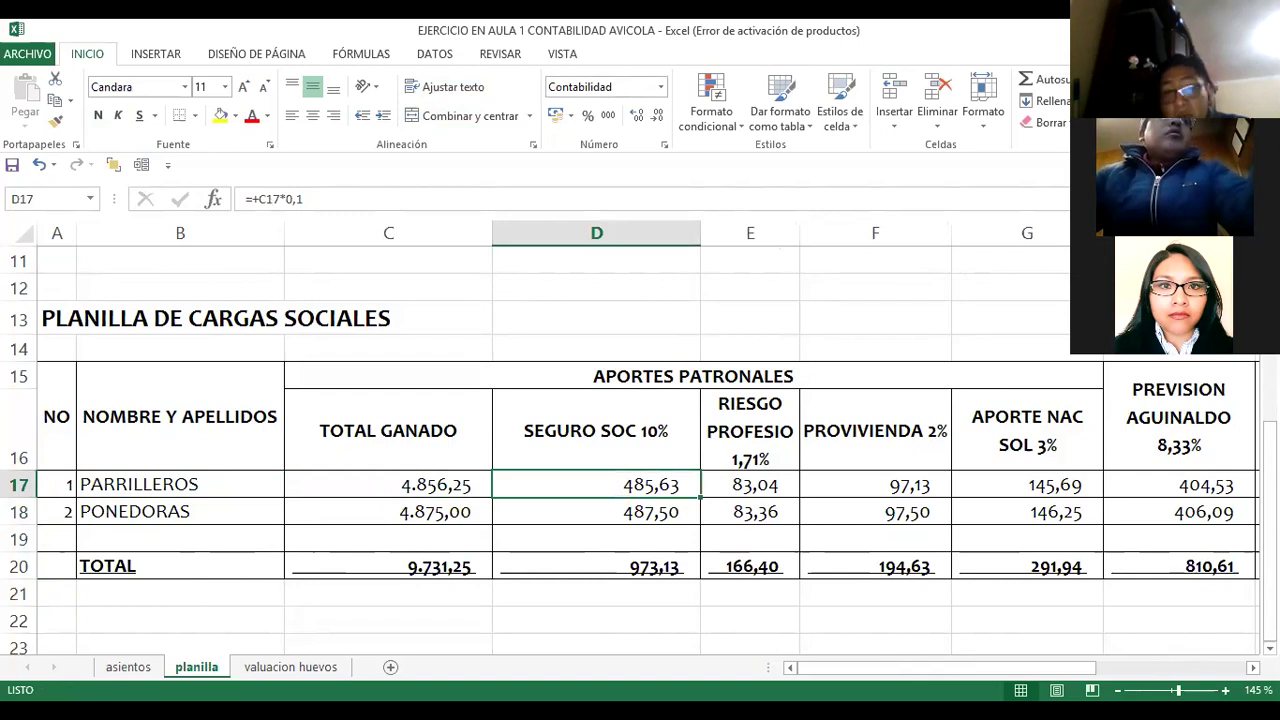
click(1027, 484)
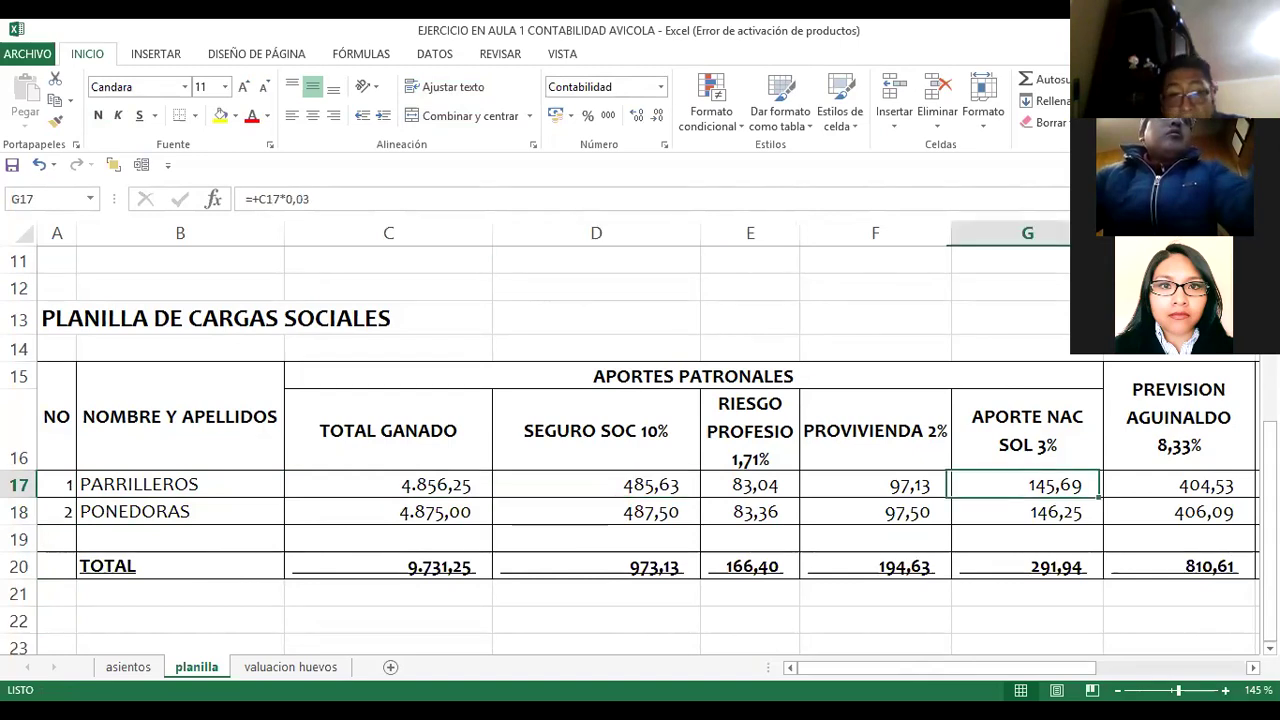
click(596, 484)
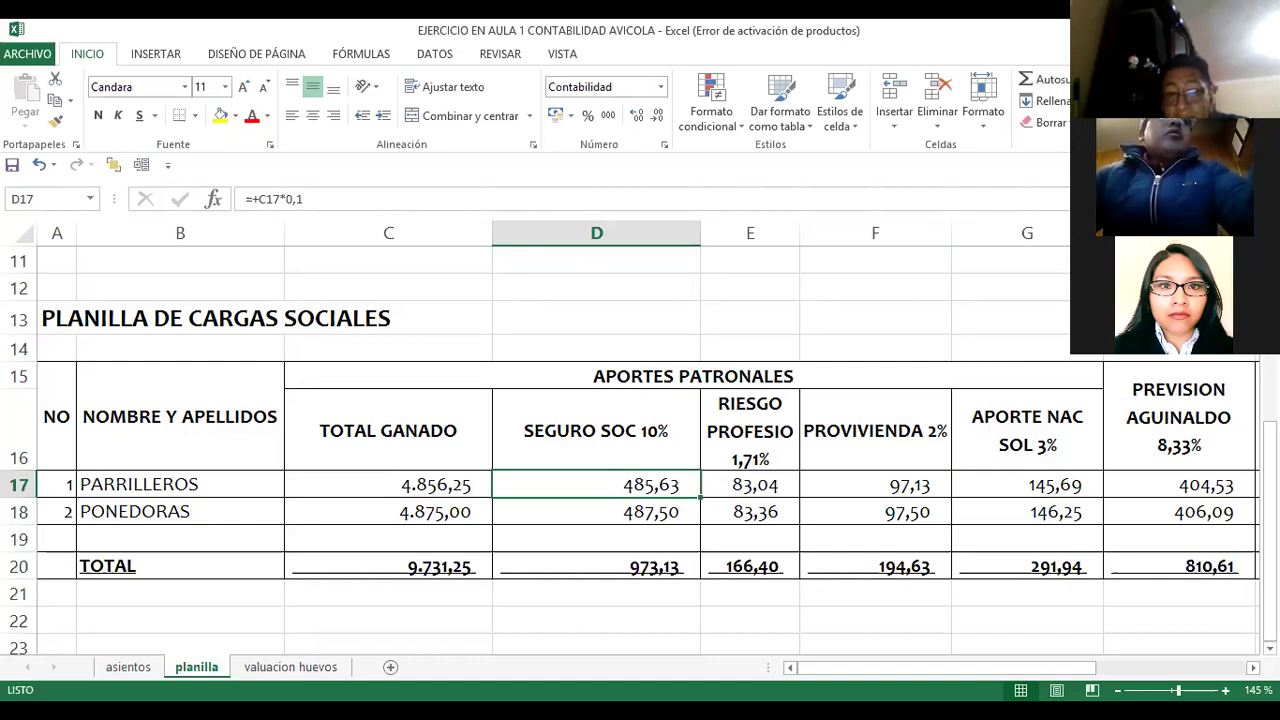
click(750, 484)
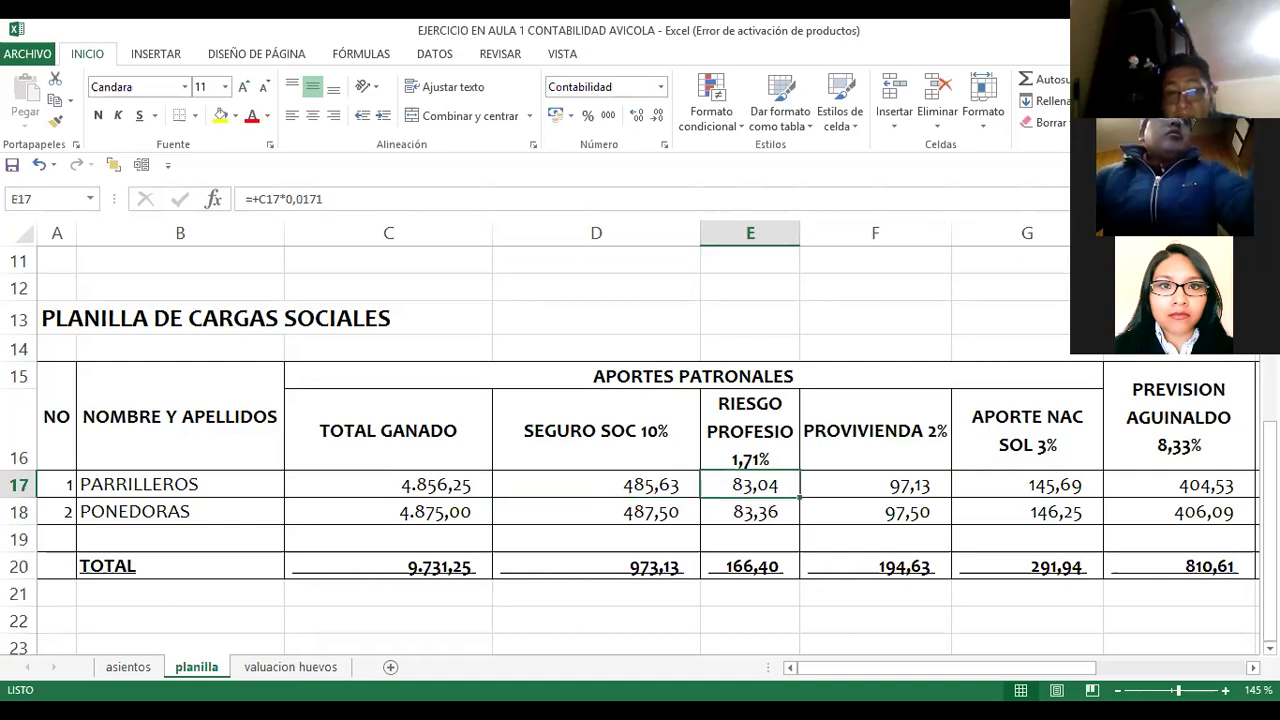
click(875, 484)
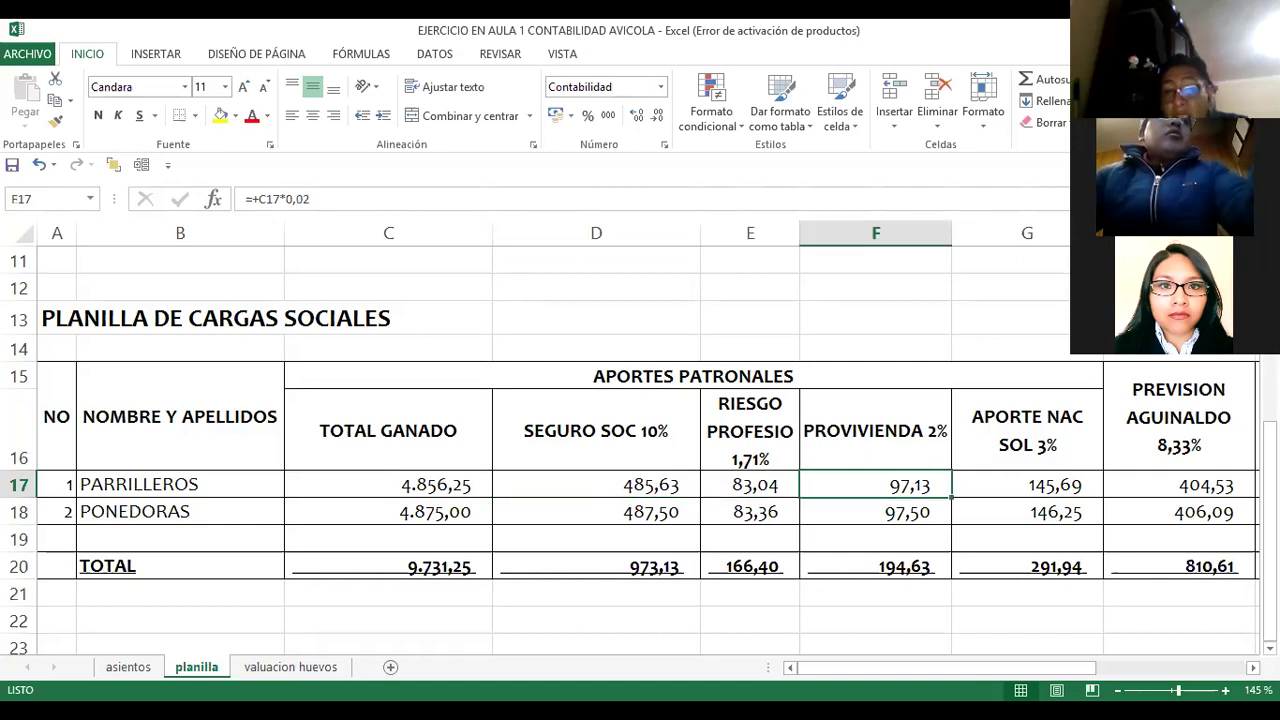
key(Right)
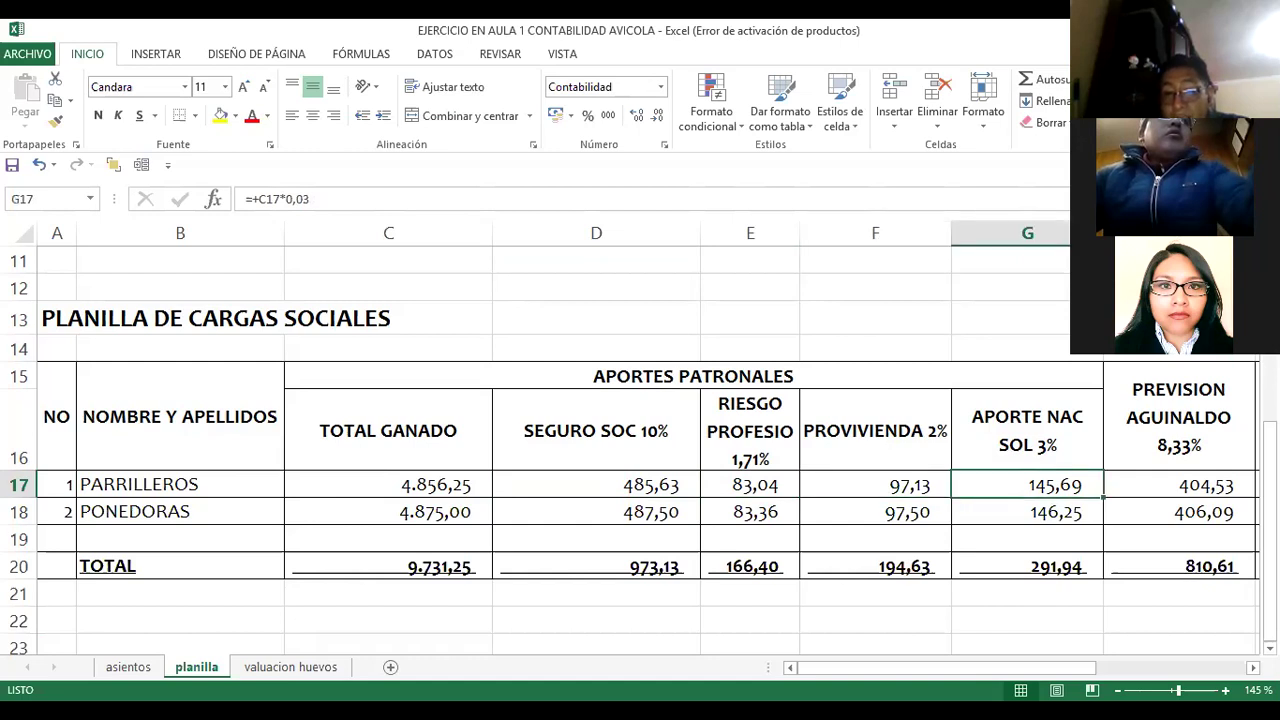
Step: Look over the aguinaldo and indemnity columns beside APORTES PATRONALES, then return to SEGURO SOC in D17
key(Right)
key(Right)
key(Left)
key(Left)
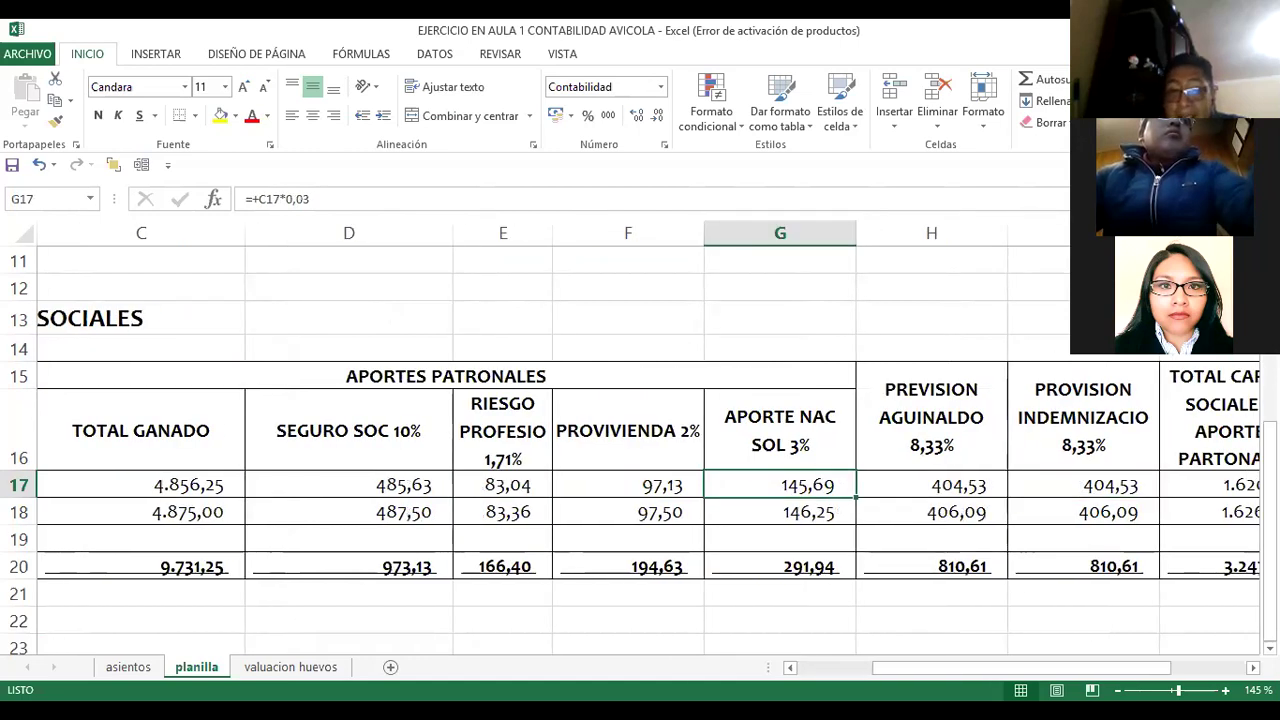
key(Left)
key(Left)
key(Left)
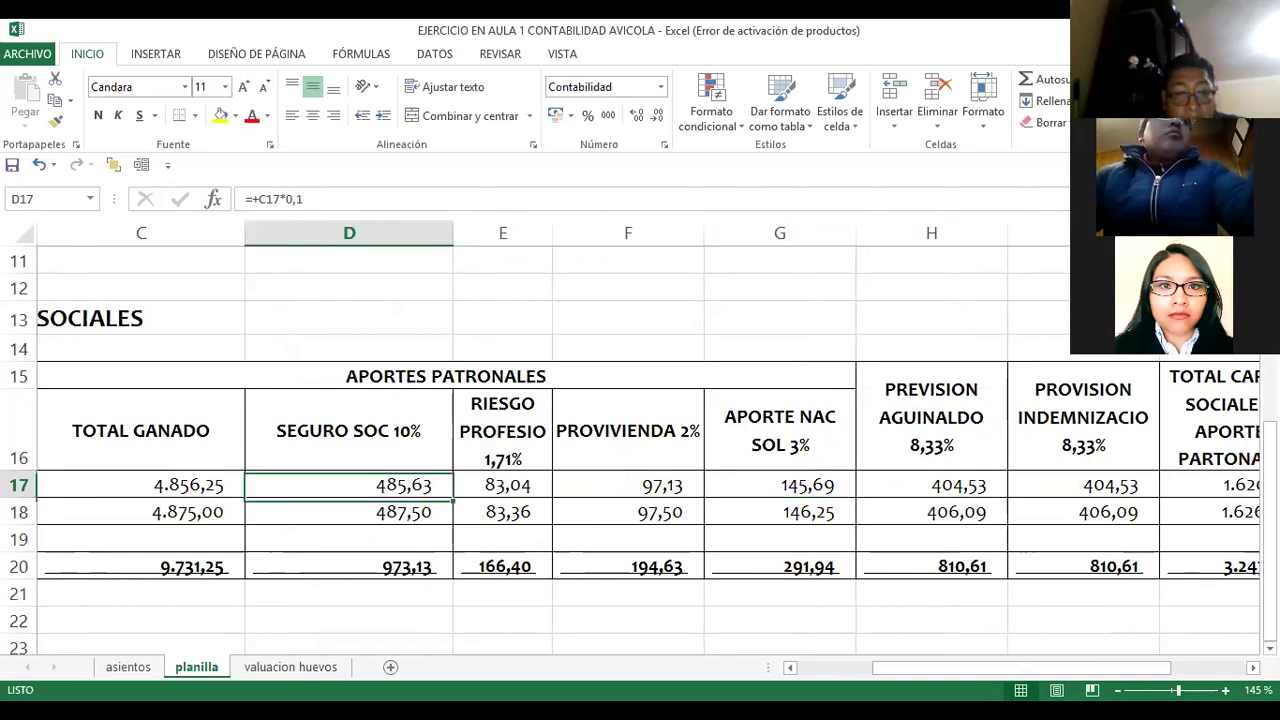
Step: Trace which cells the SEGURO SOC, PROVIVIENDA and APORTE NAC SOL formulas in D17, F17 and G17 refer to
key(Left)
key(Left)
key(Right)
key(Right)
key(F2)
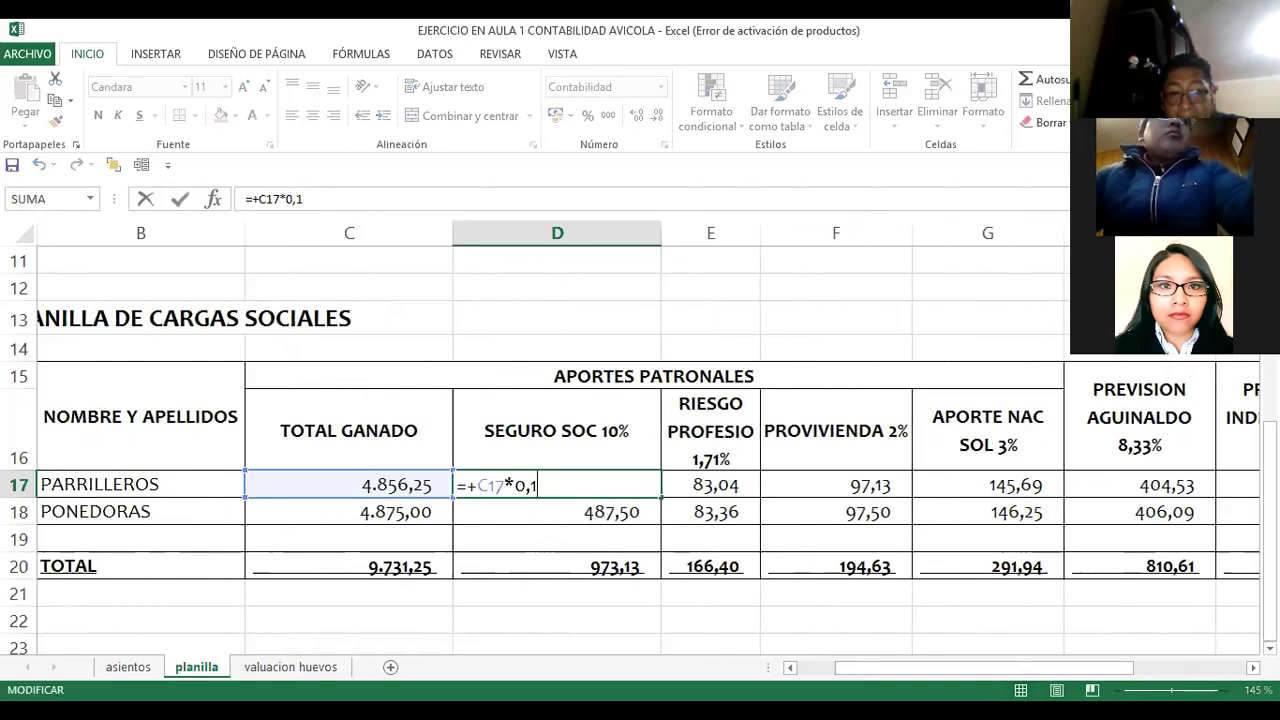
key(Escape)
key(Right)
key(Right)
key(F2)
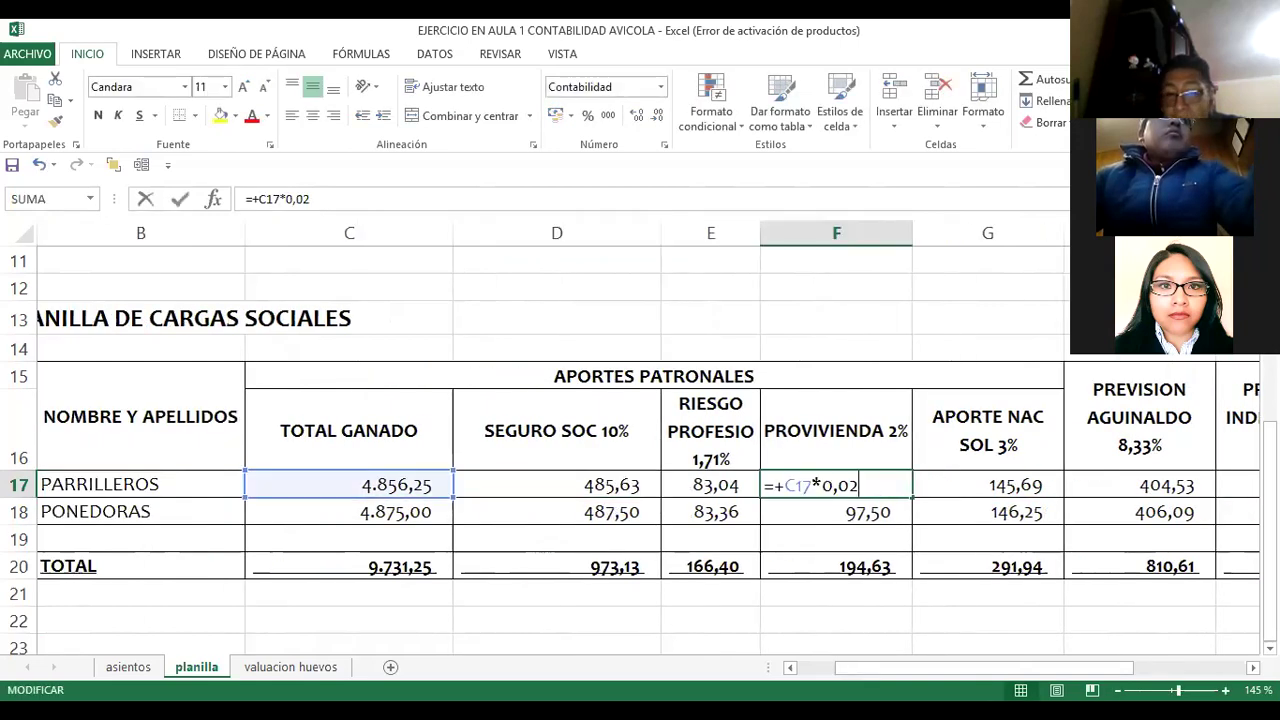
key(Escape)
key(Right)
key(F2)
key(Tab)
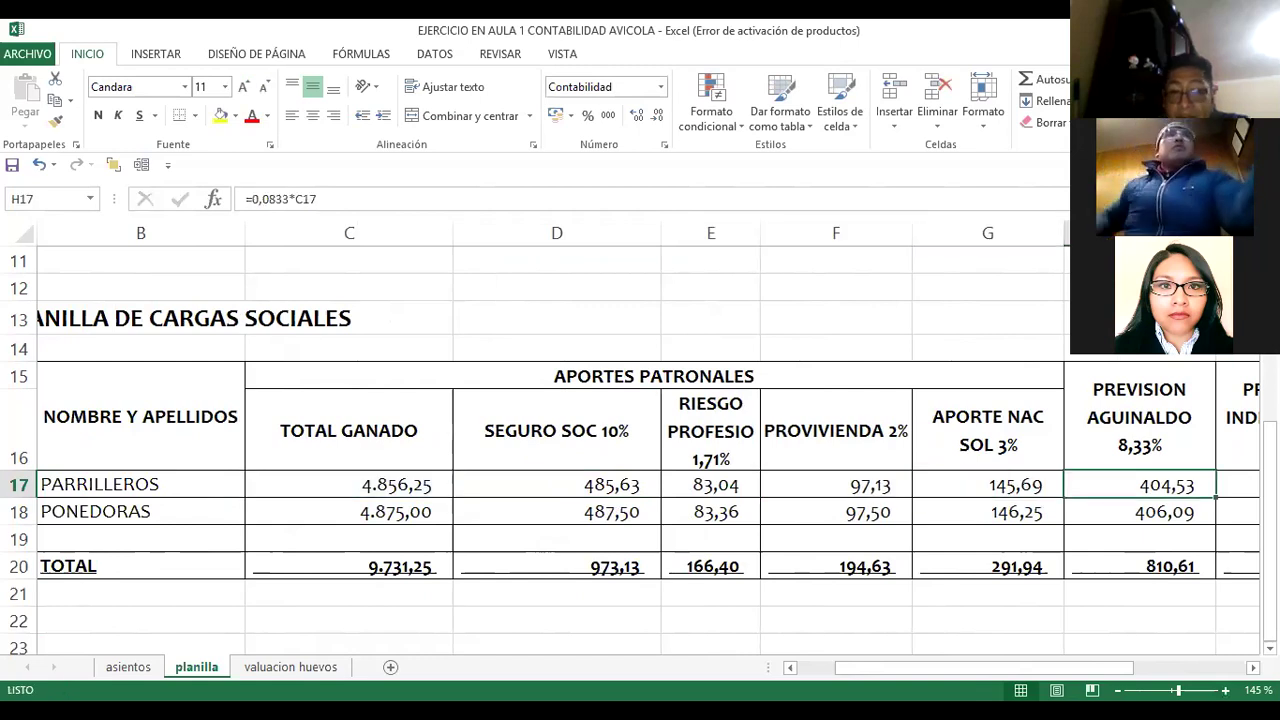
Step: Inspect the 8,33% provision formulas for indemnity in I18 and for aguinaldo in H17
key(Return)
key(Right)
key(Right)
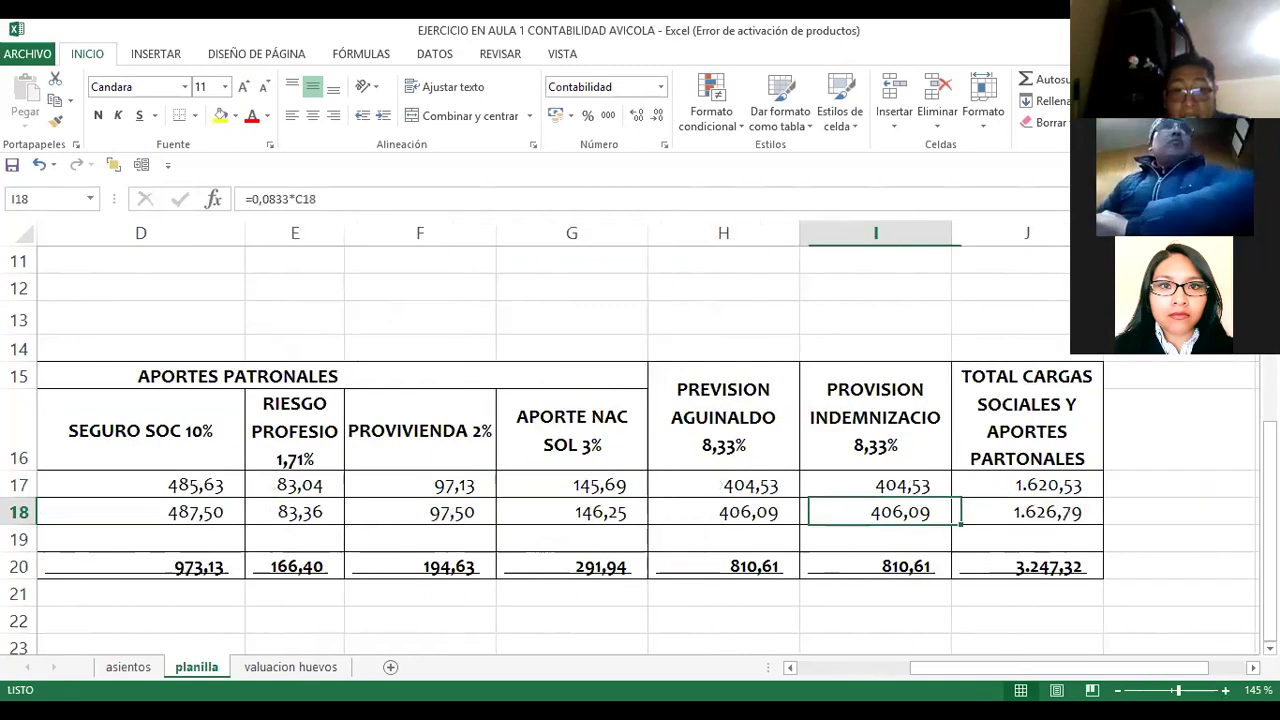
key(Up)
key(Left)
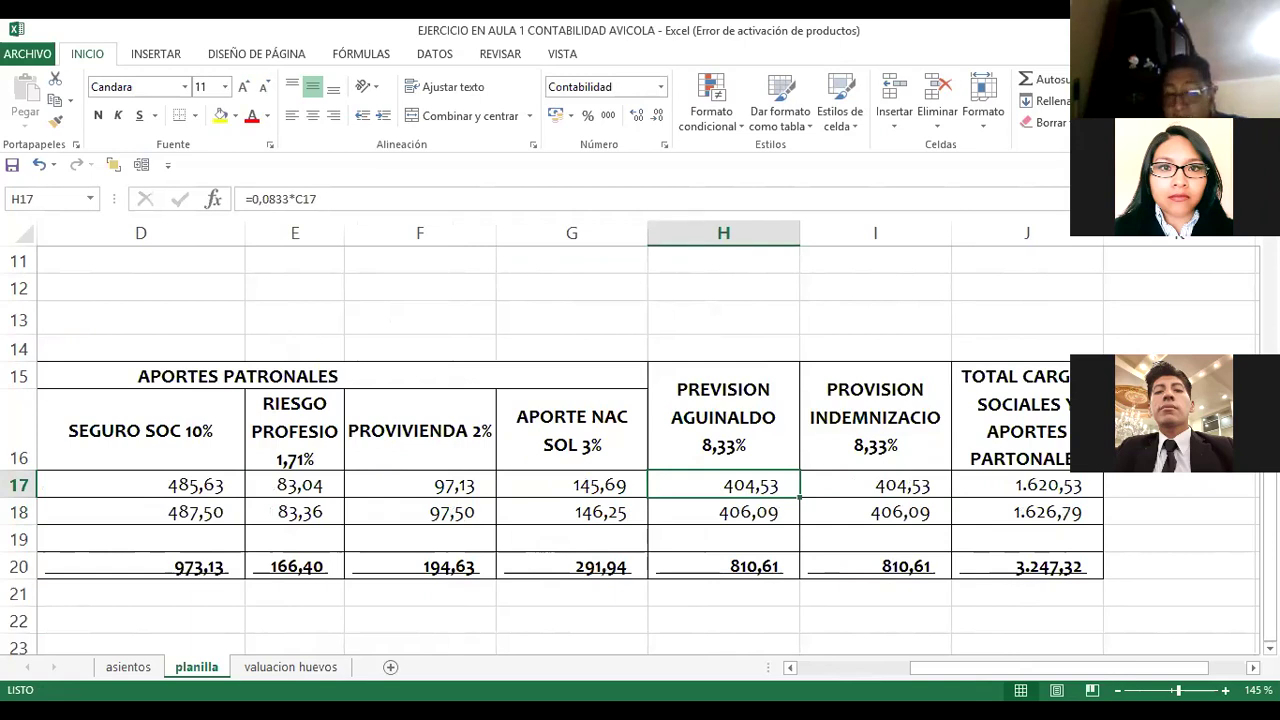
key(F2)
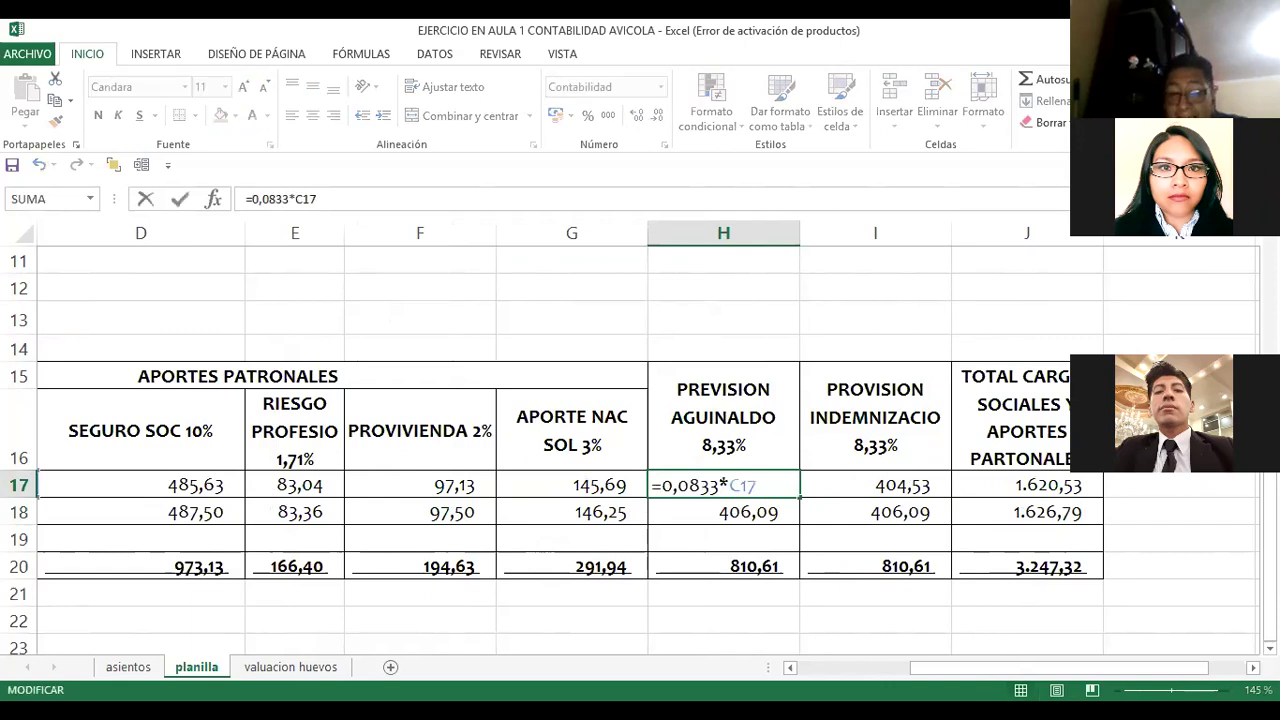
Step: Close the aguinaldo formula in H17 and look back along row 17 to the PARRILLEROS label in B17
key(Escape)
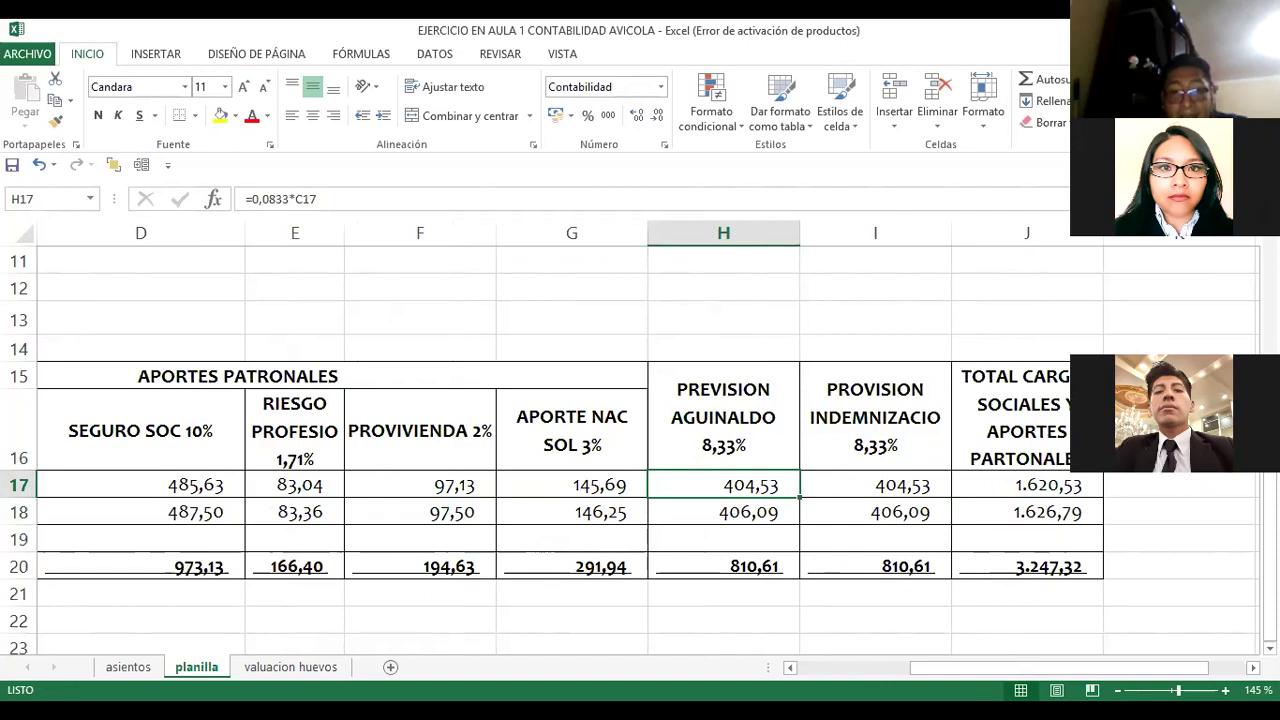
key(Left)
key(Left)
key(Left)
key(Left)
key(Left)
key(Left)
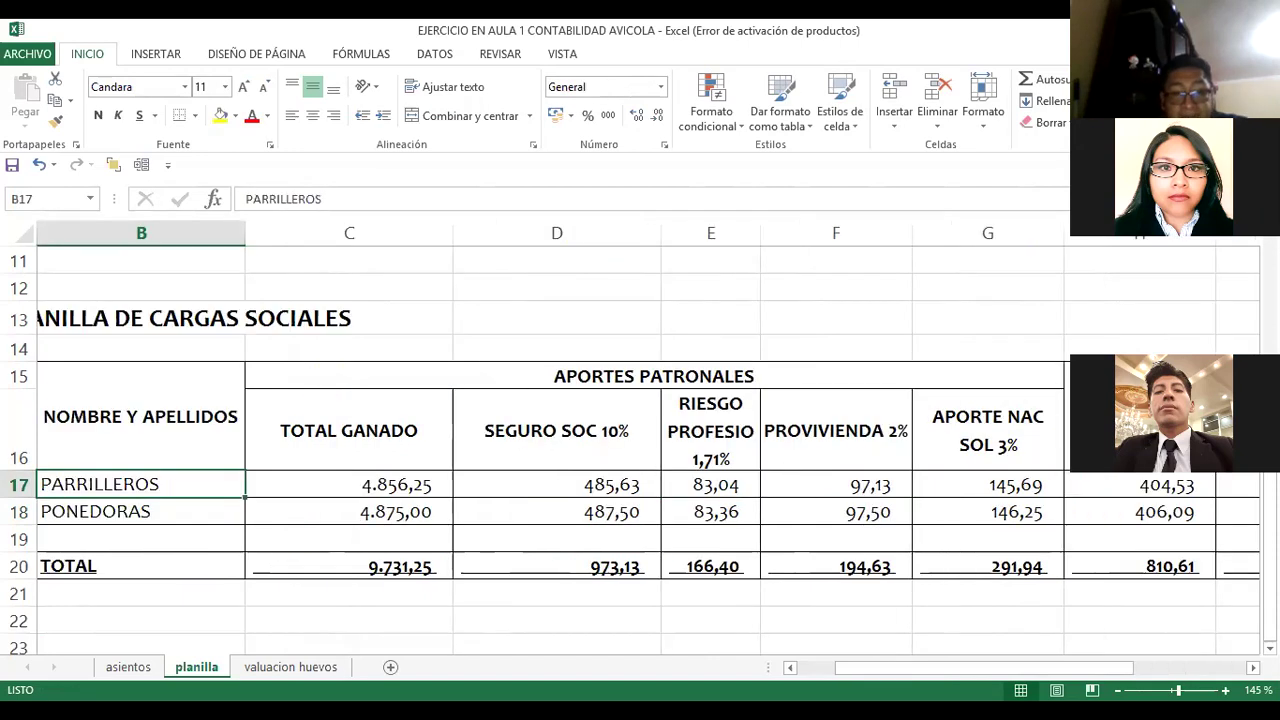
Step: Check the 8,33% provision formulas for PARRILLEROS and PONEDORAS in the aguinaldo and indemnity columns, H17 to I18
click(1139, 485)
key(Right)
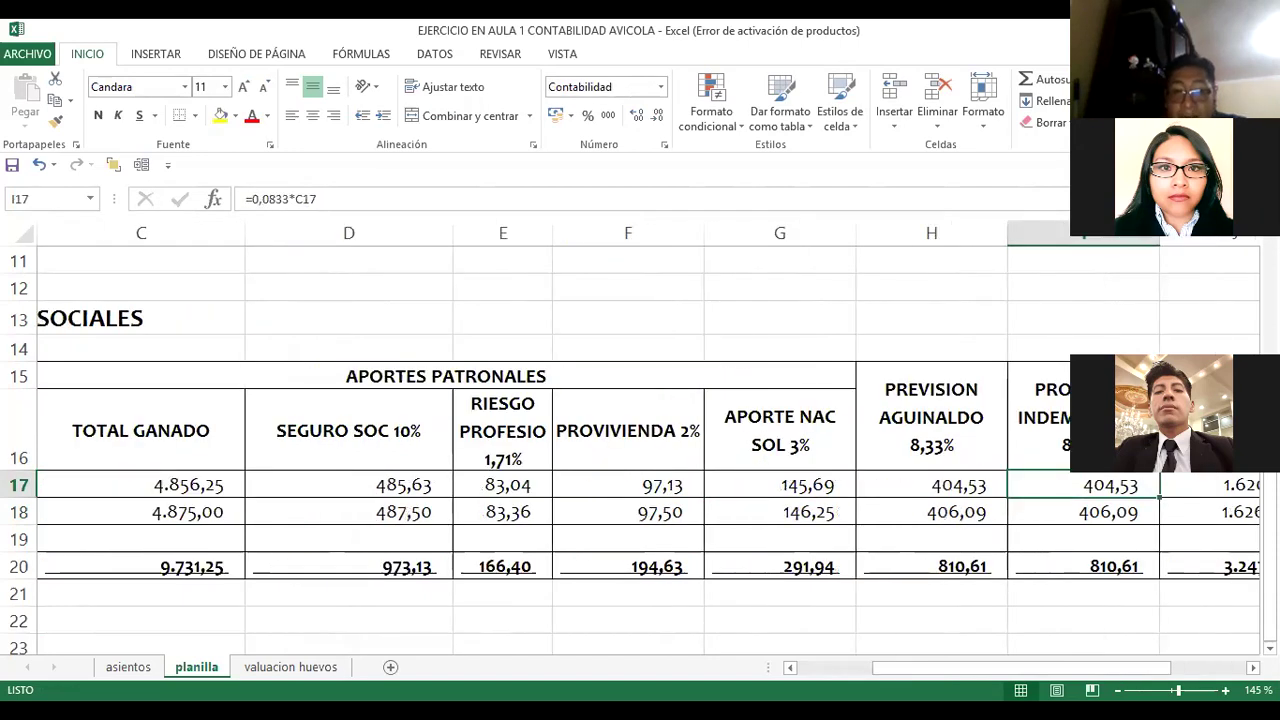
key(Left)
key(F2)
key(Return)
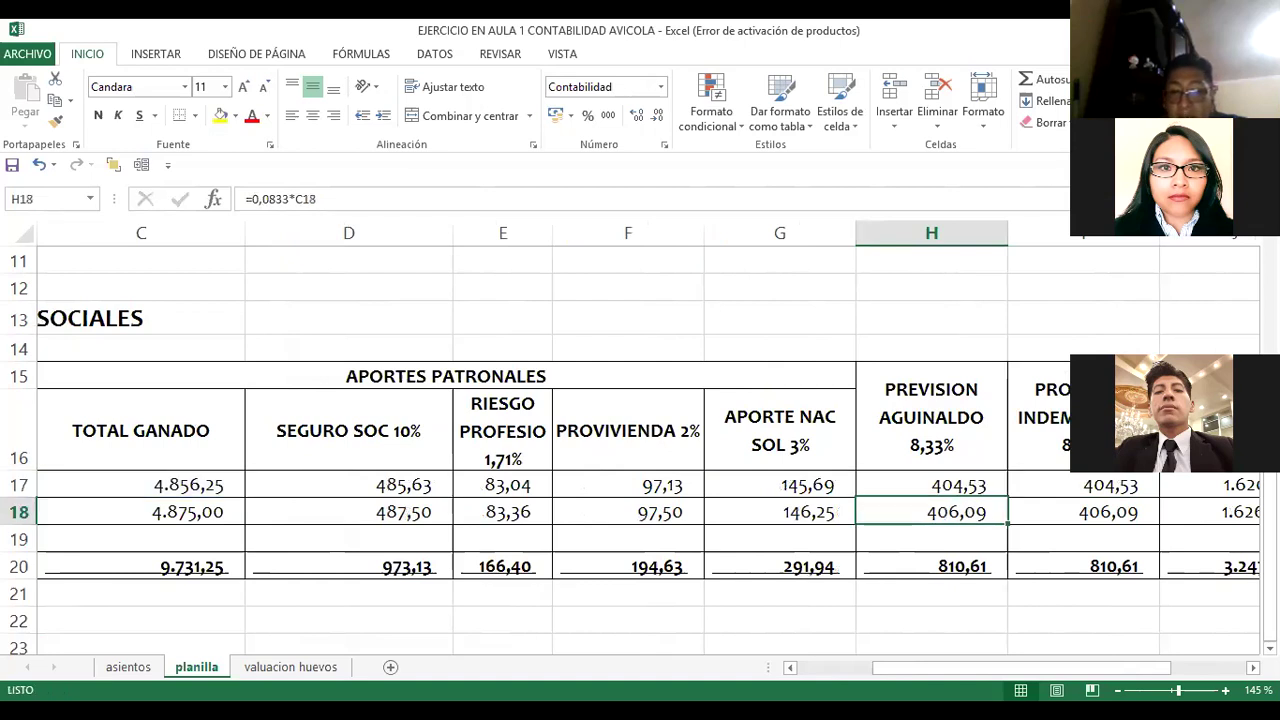
click(1083, 485)
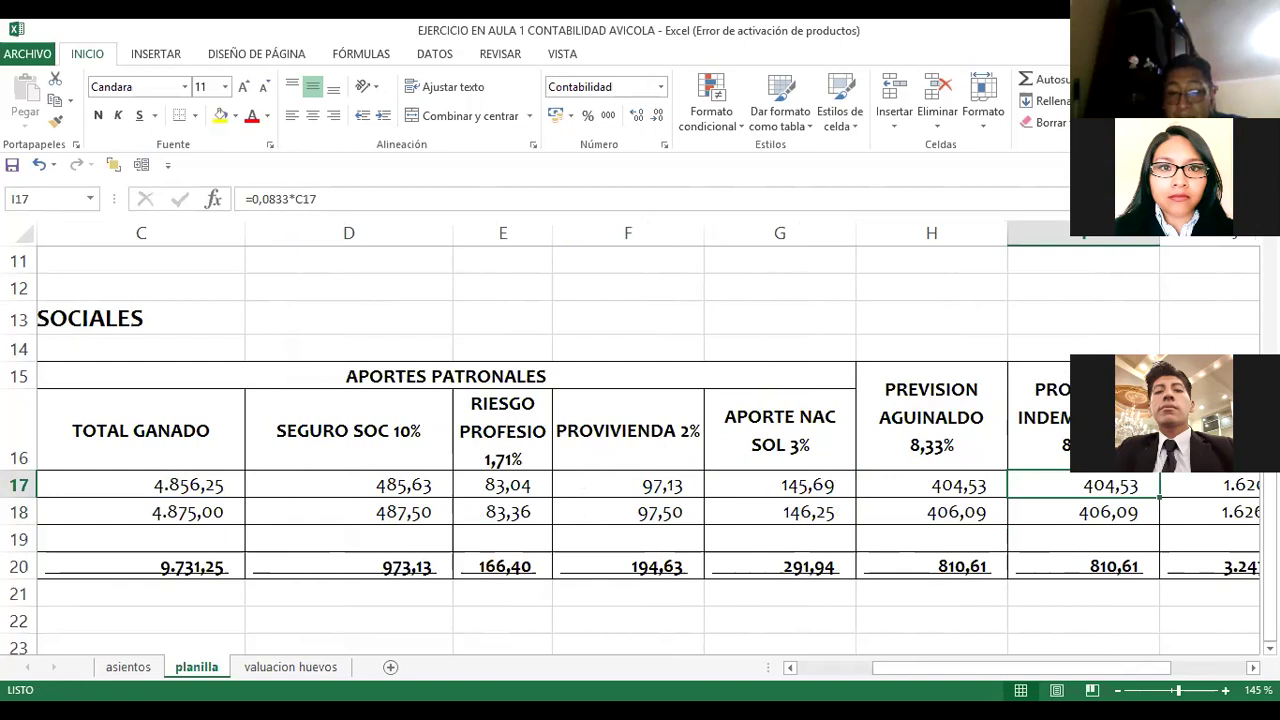
click(1083, 511)
Step: Examine the formulas in J18 and J17 that total the social charges and employer contributions, then return to the start of row 19
click(1210, 511)
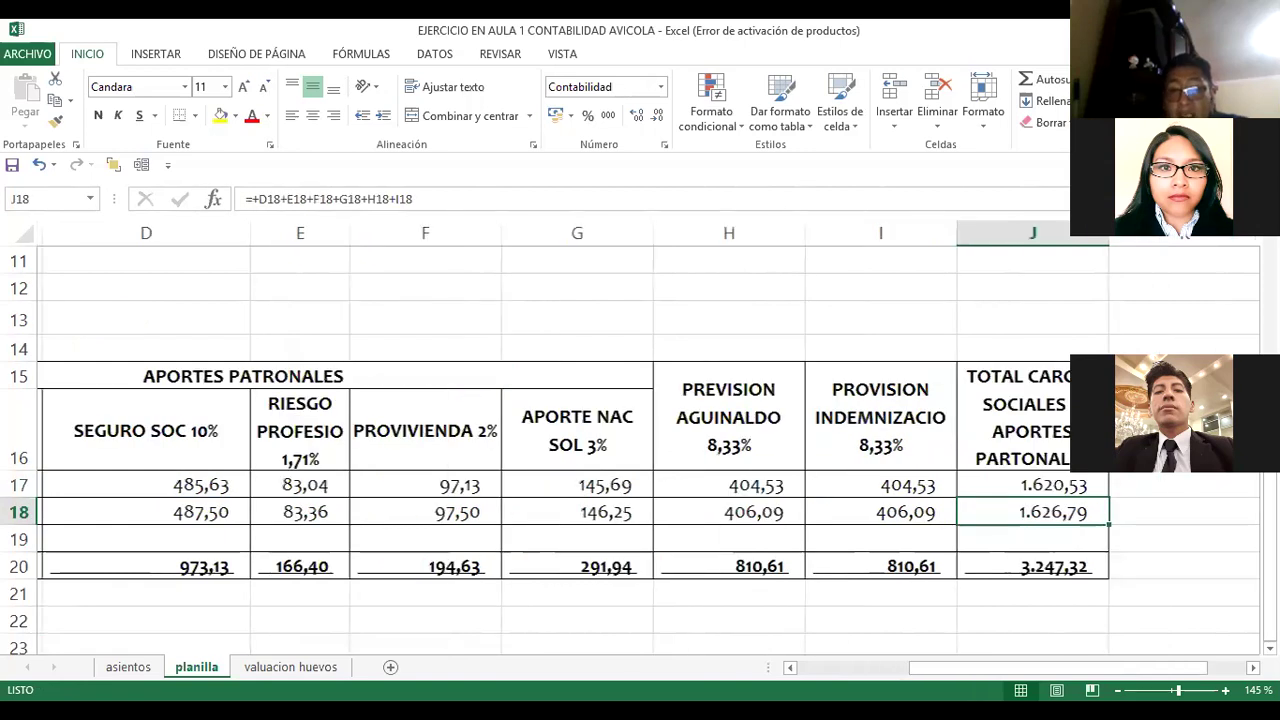
key(F2)
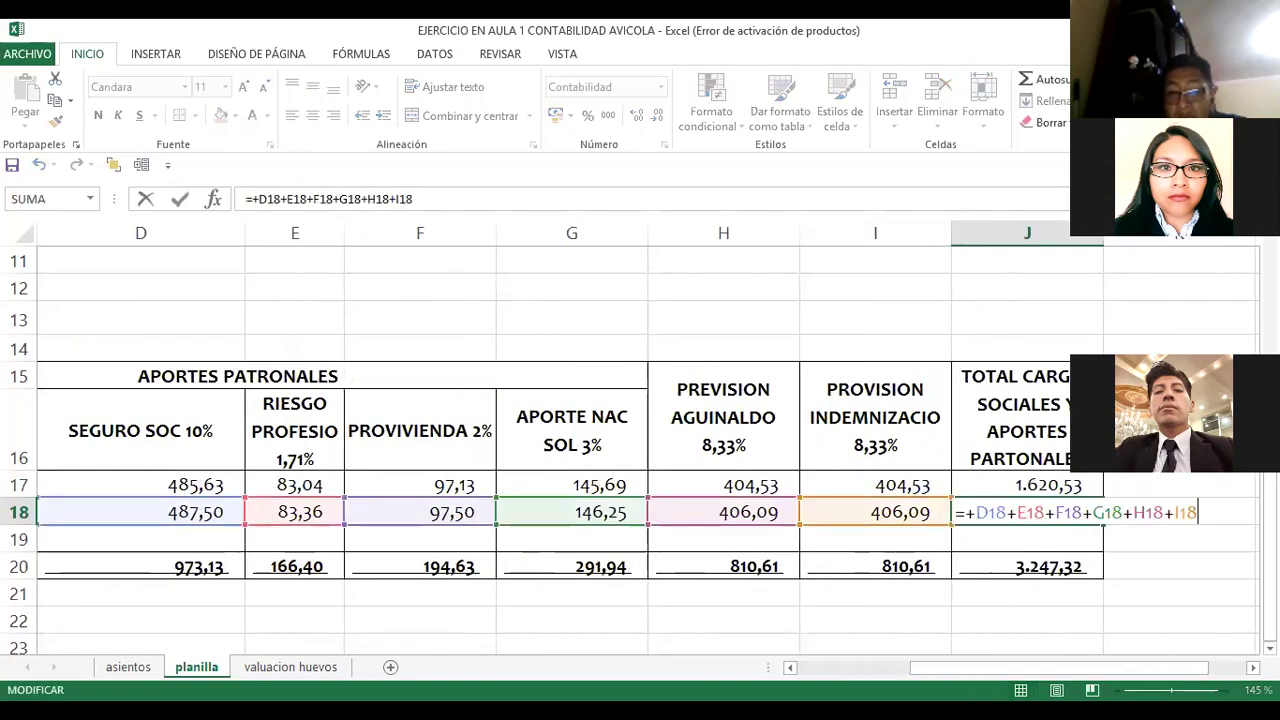
key(shift+Return)
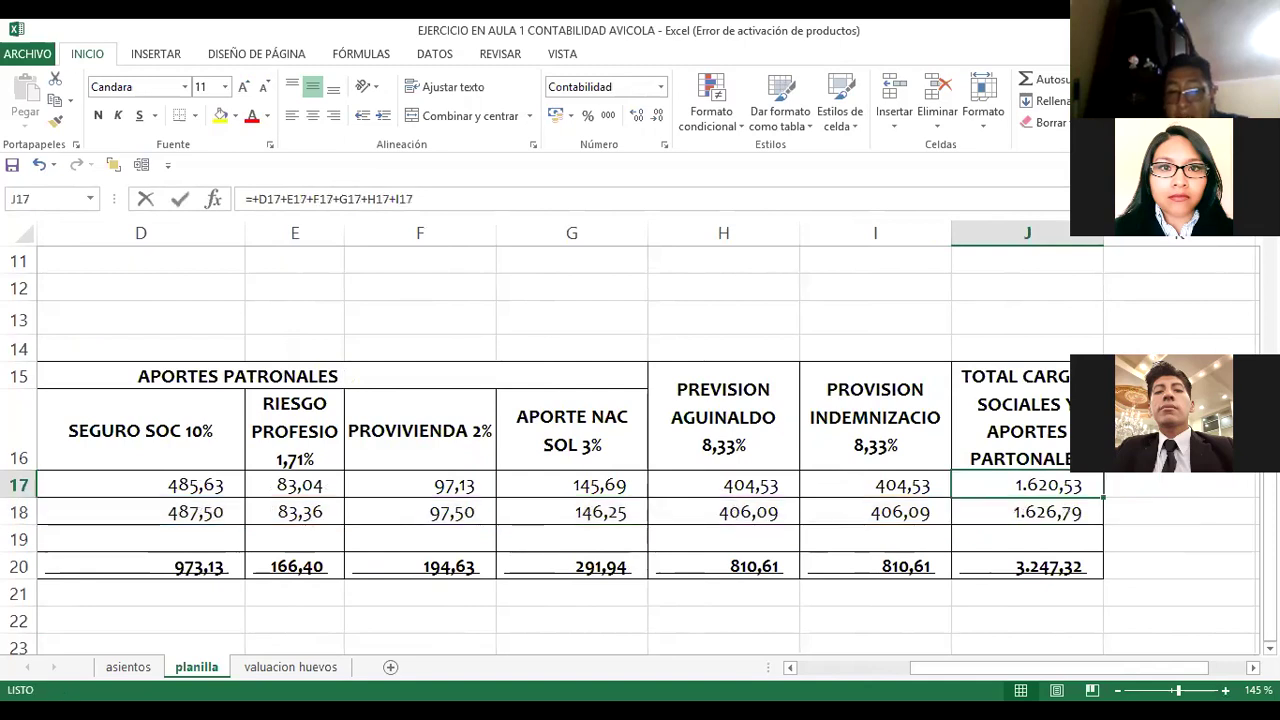
key(Down)
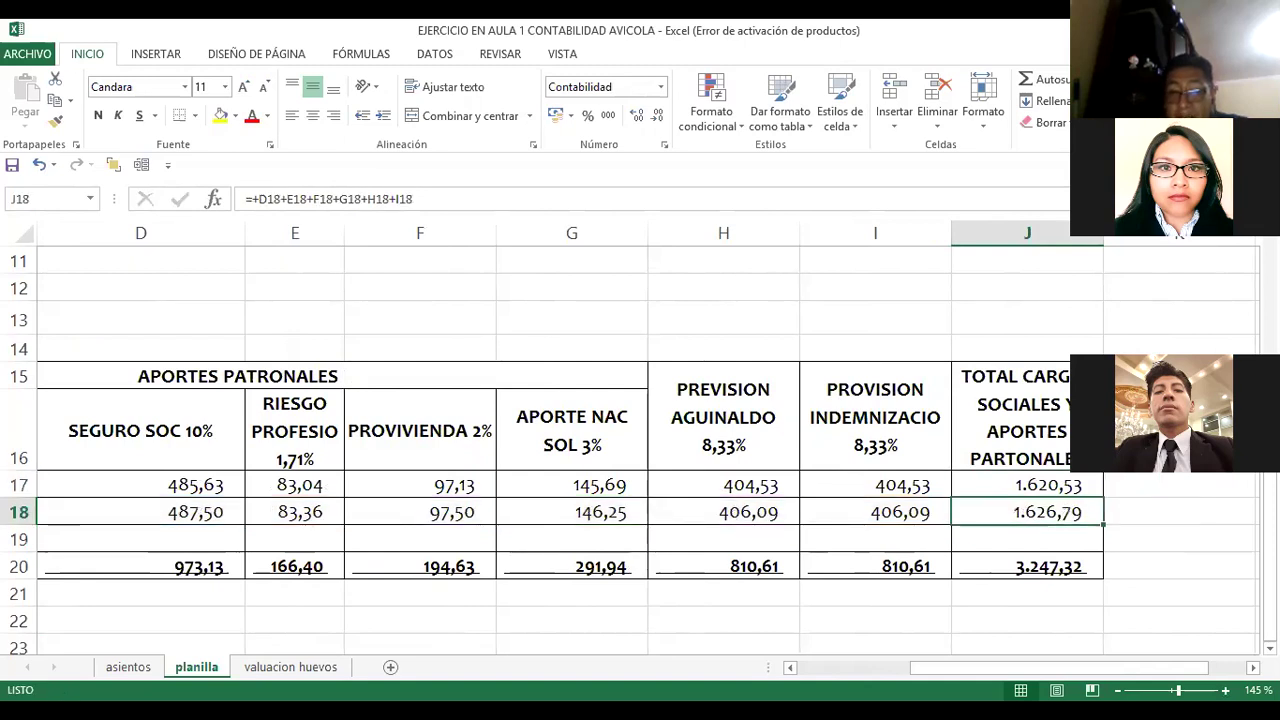
key(Up)
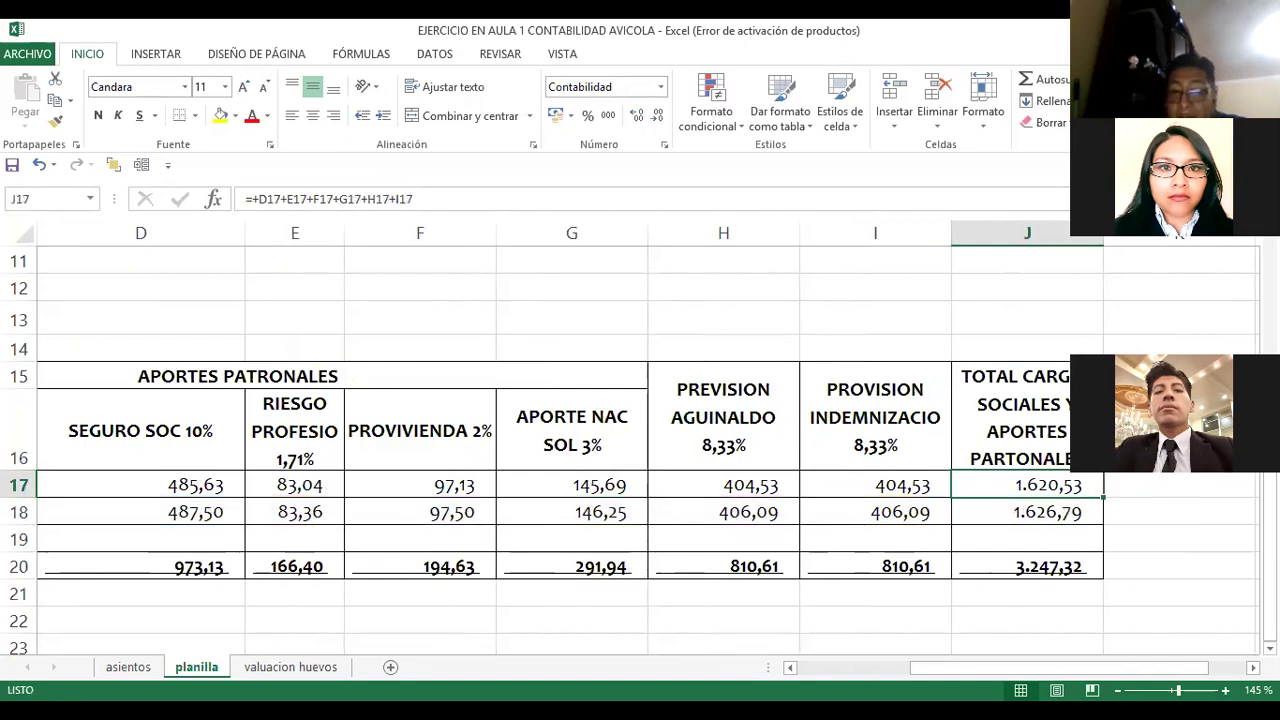
key(Down)
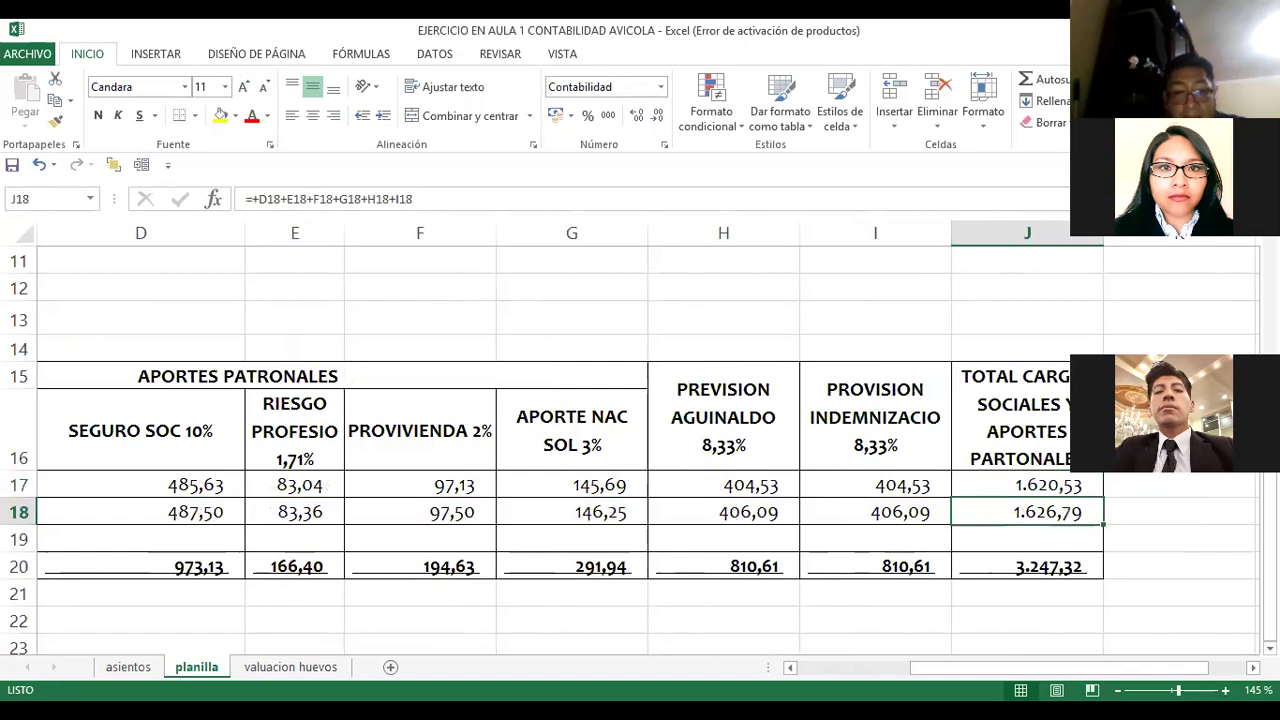
key(Down)
key(Home)
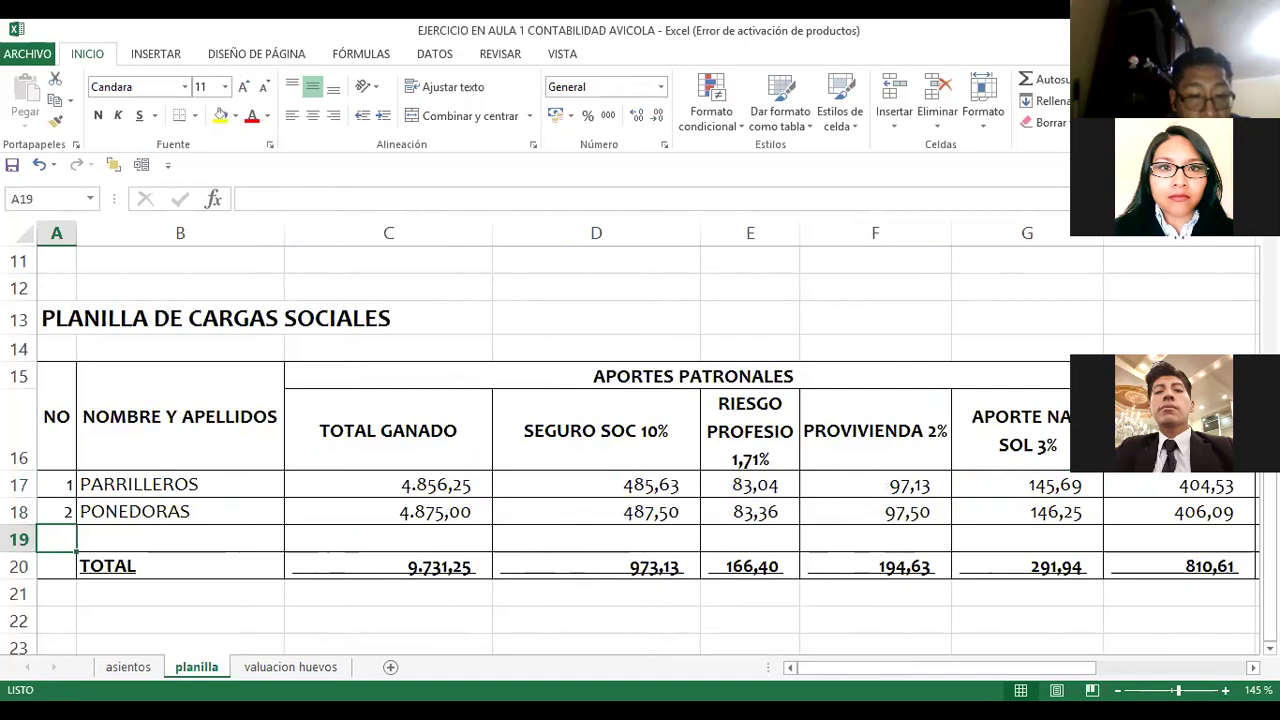
Step: On the asientos sheet, look over the payroll summary beside entry 5 as far as the Aport.Patr total in L24
click(134, 672)
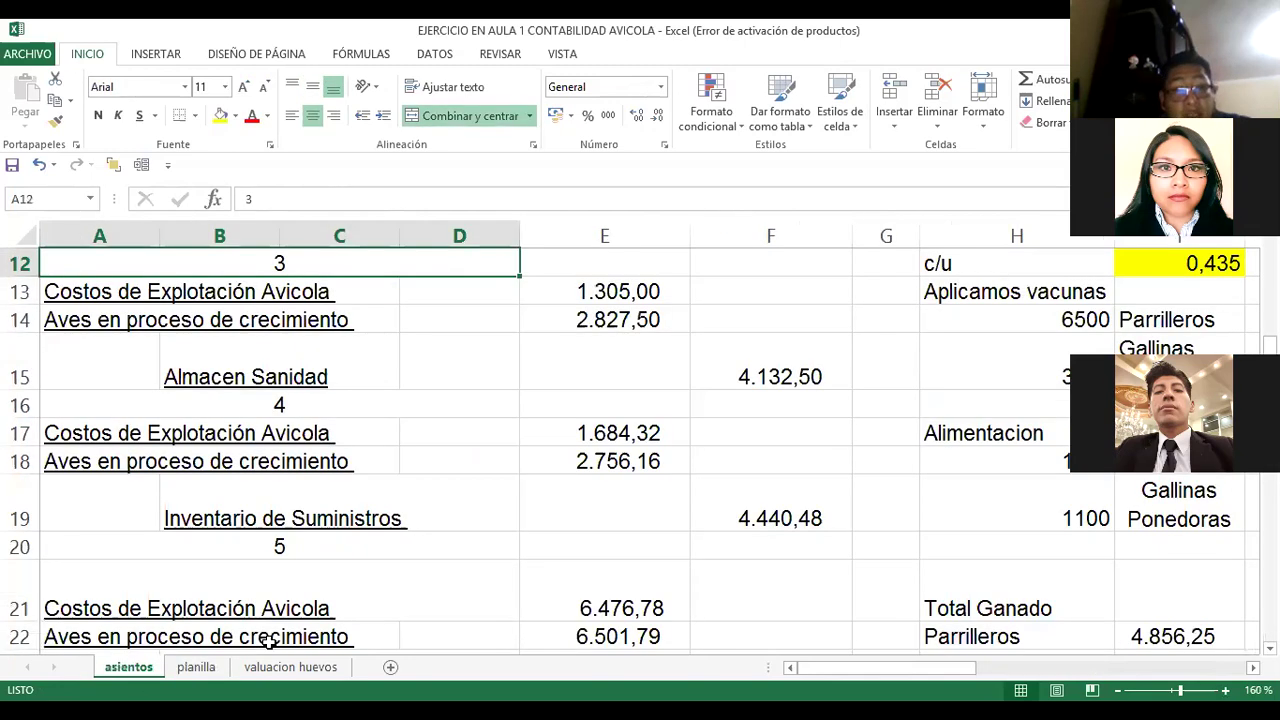
key(Right)
key(Right)
key(Right)
key(Right)
key(Right)
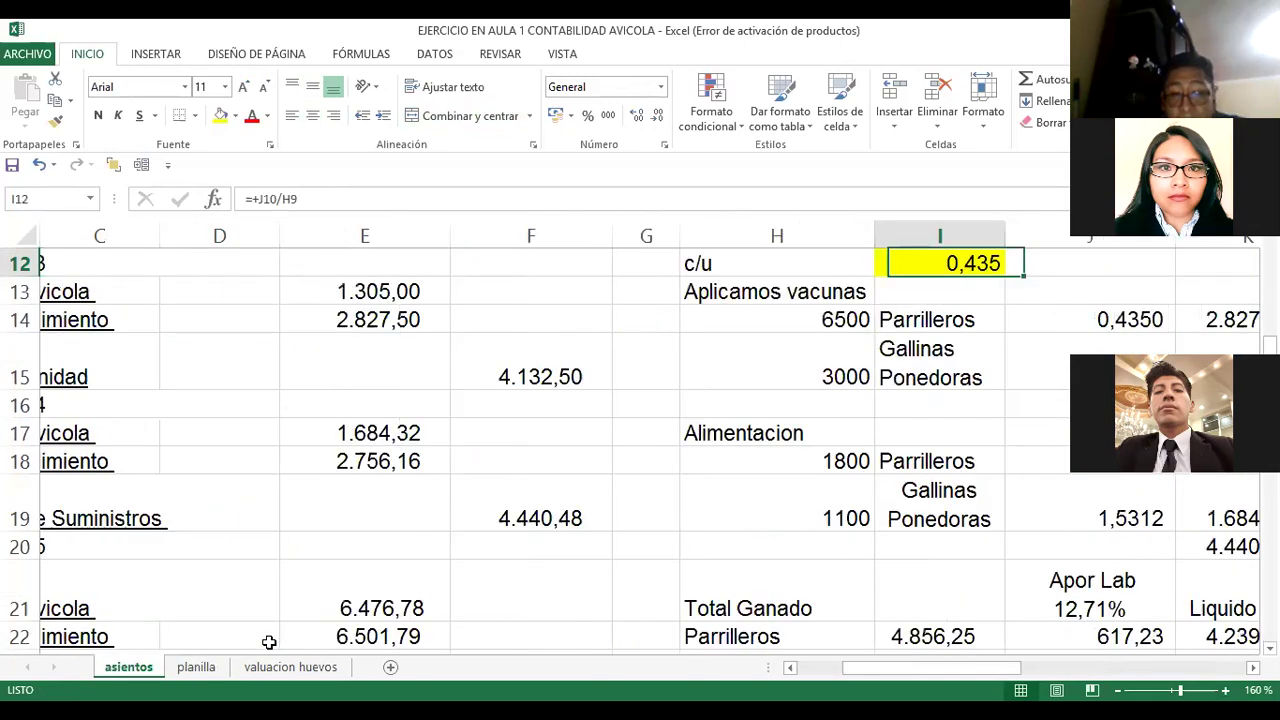
key(Left)
key(Down)
key(Down)
key(Down)
key(Down)
key(Down)
key(Down)
key(Down)
key(Down)
key(Down)
key(Down)
key(Down)
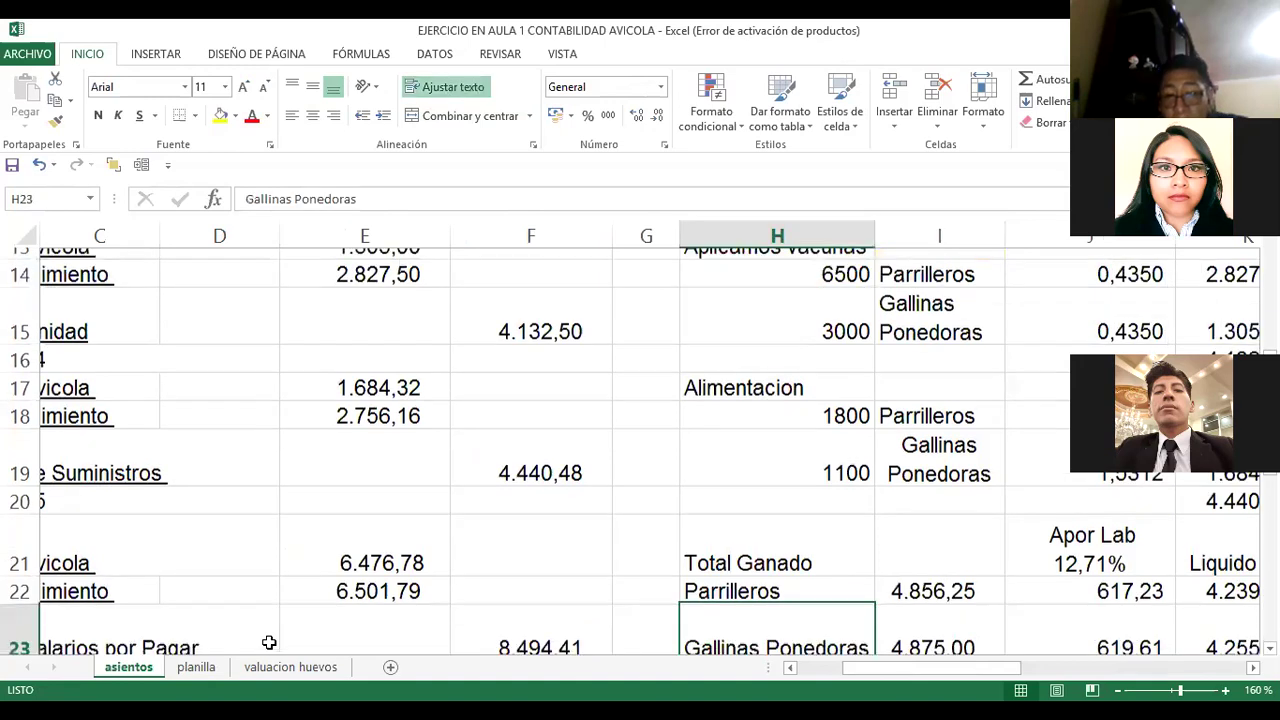
key(Down)
key(Right)
key(Right)
key(Right)
key(Right)
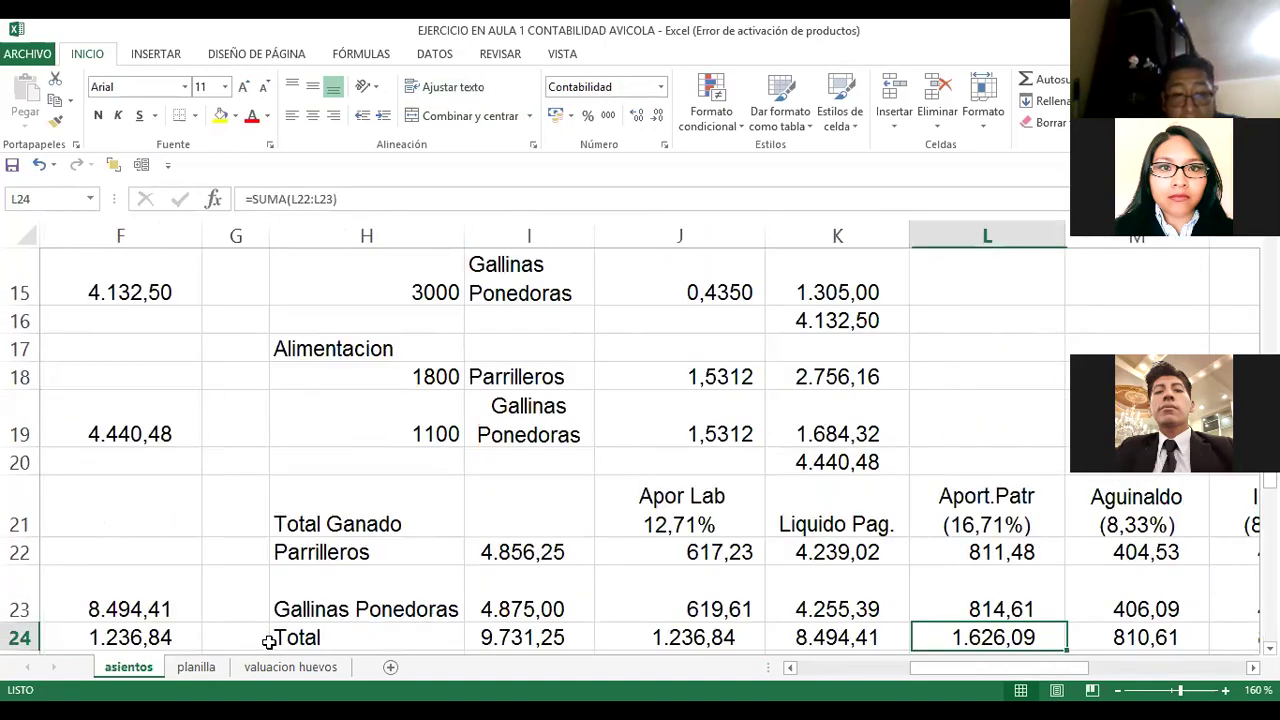
Step: Check the planilla references behind Total Ganado for Parrilleros in I22 and Gallinas Ponedoras in I23, consulting the planilla sheet
key(Left)
key(Left)
key(Left)
key(Left)
key(Up)
key(Up)
key(Up)
key(Right)
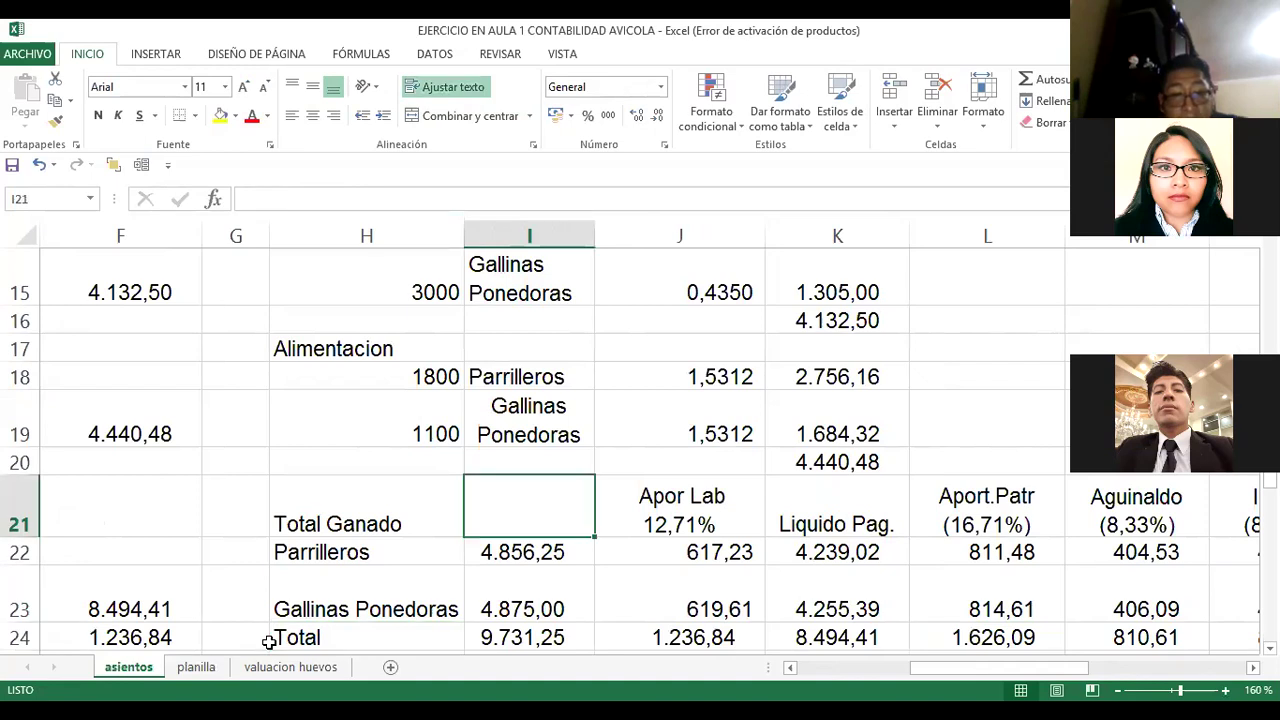
key(Down)
key(Down)
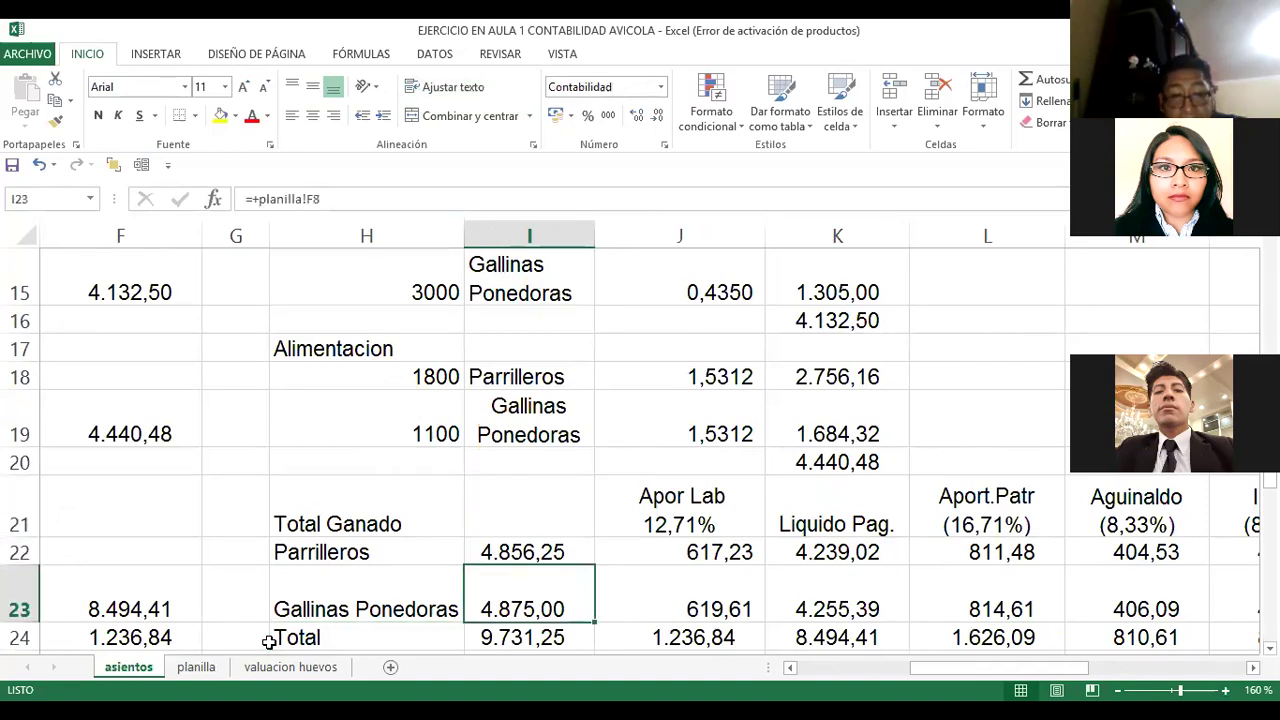
key(Up)
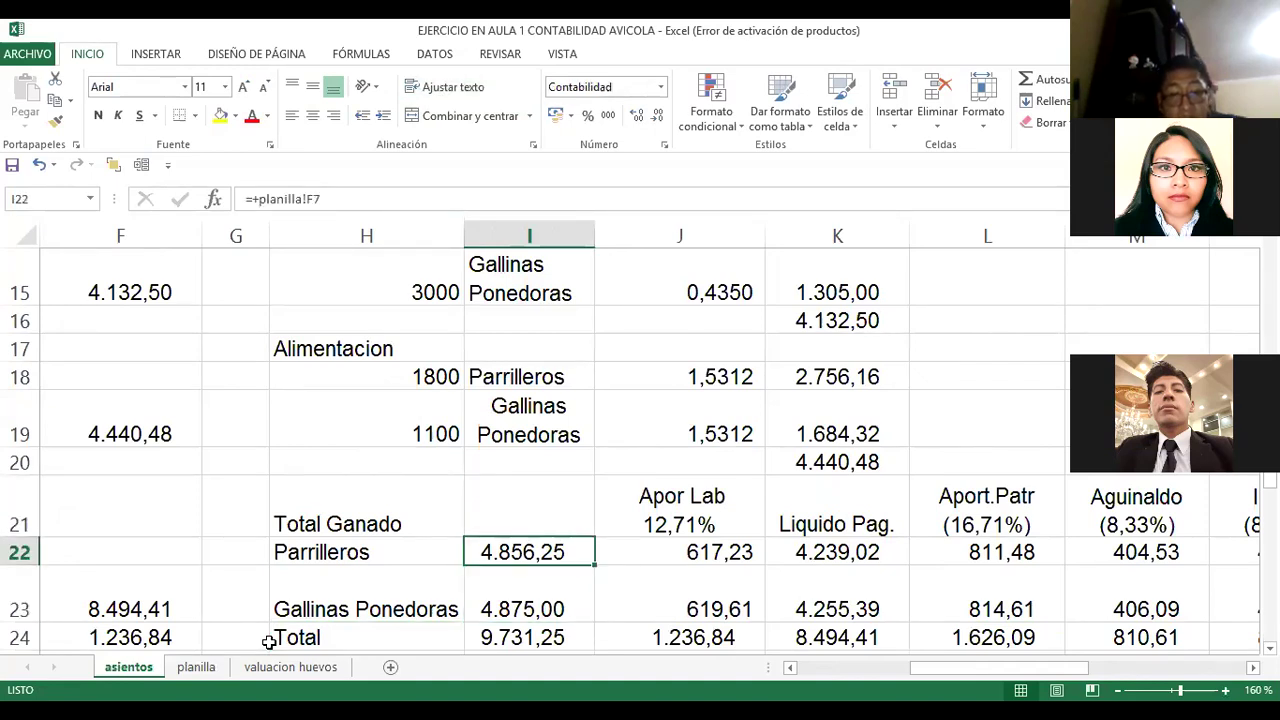
key(Down)
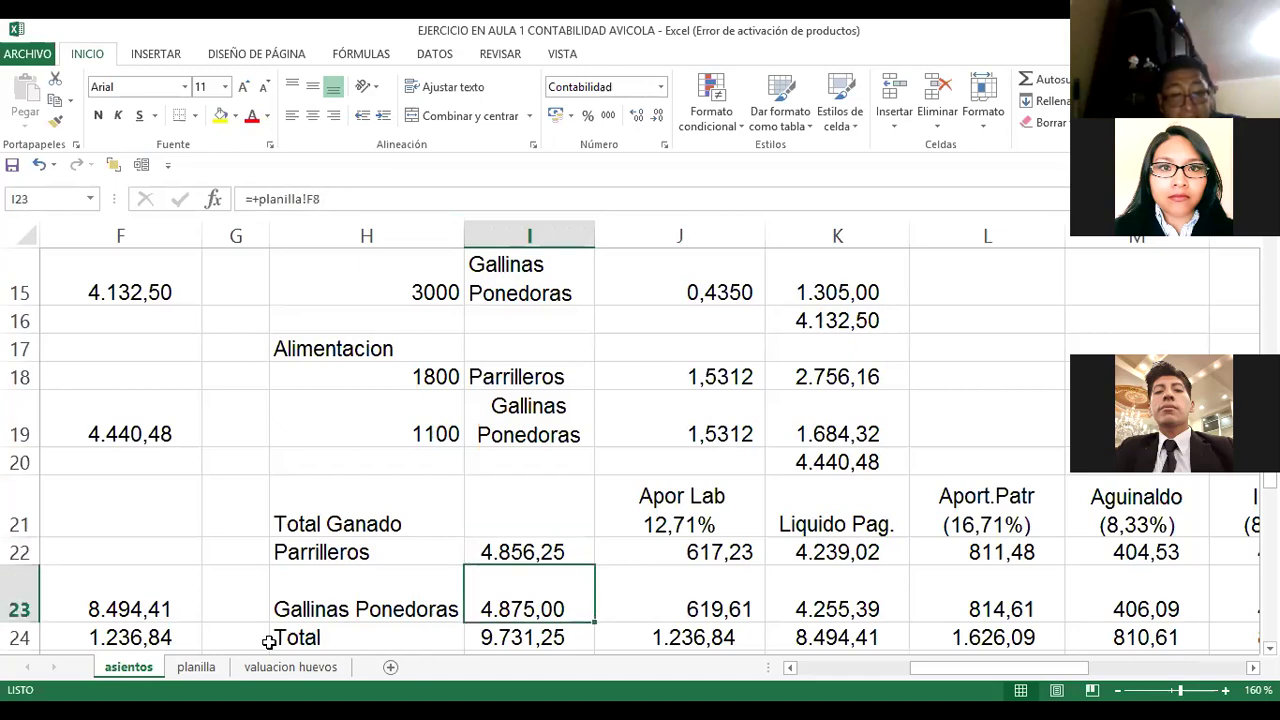
click(197, 667)
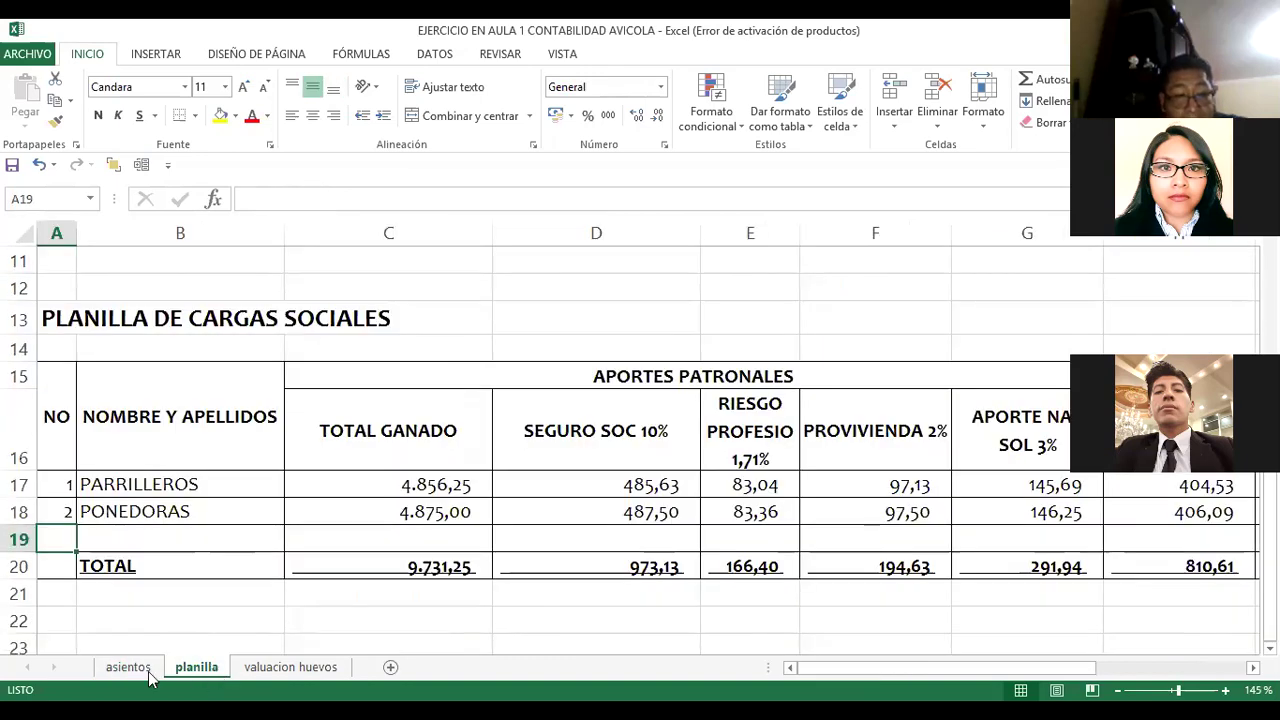
key(ctrl+Page_Up)
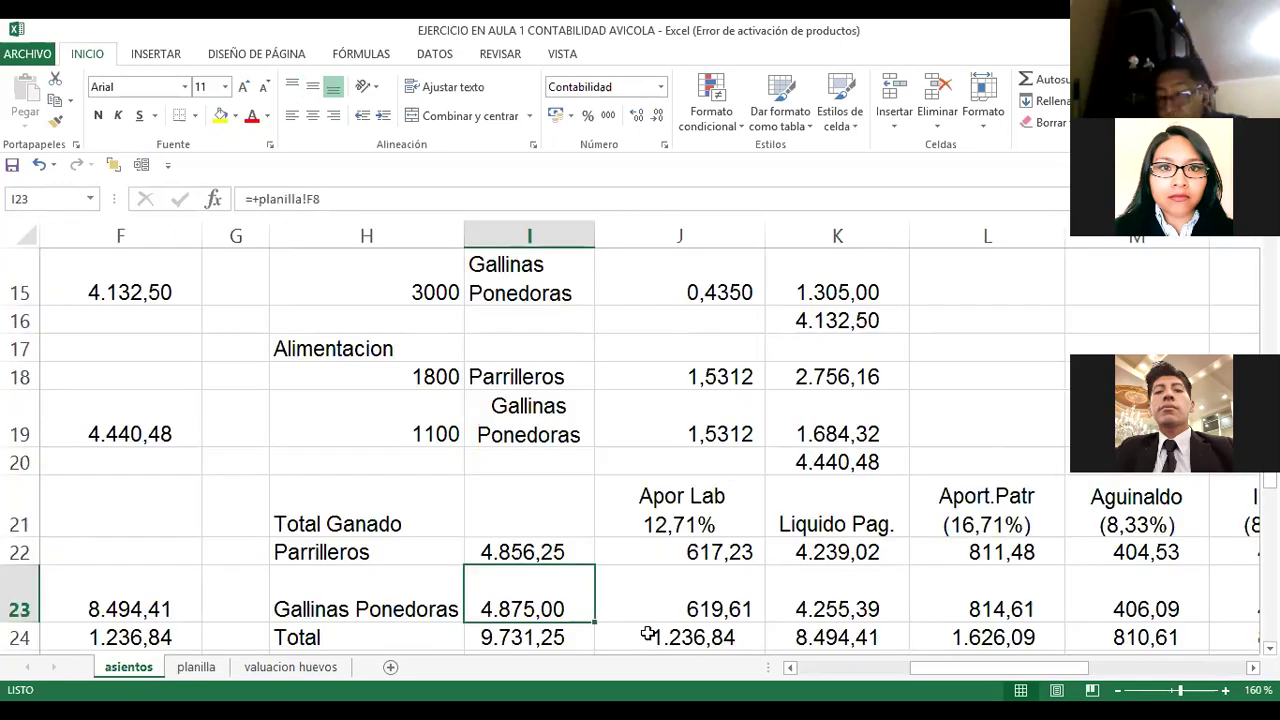
Step: Inspect the Apor Lab 12,71% references in J22 and J23 and the Liquido Pag. formula in column K
key(Up)
key(Right)
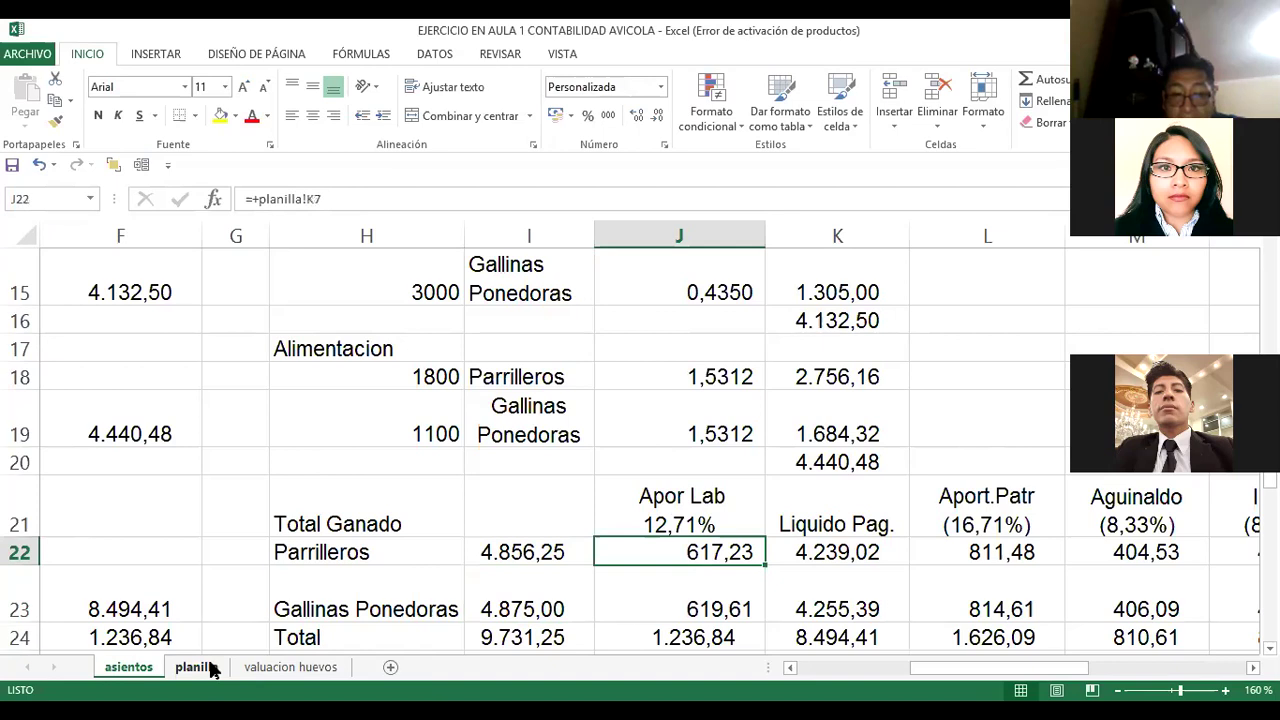
key(Down)
key(Up)
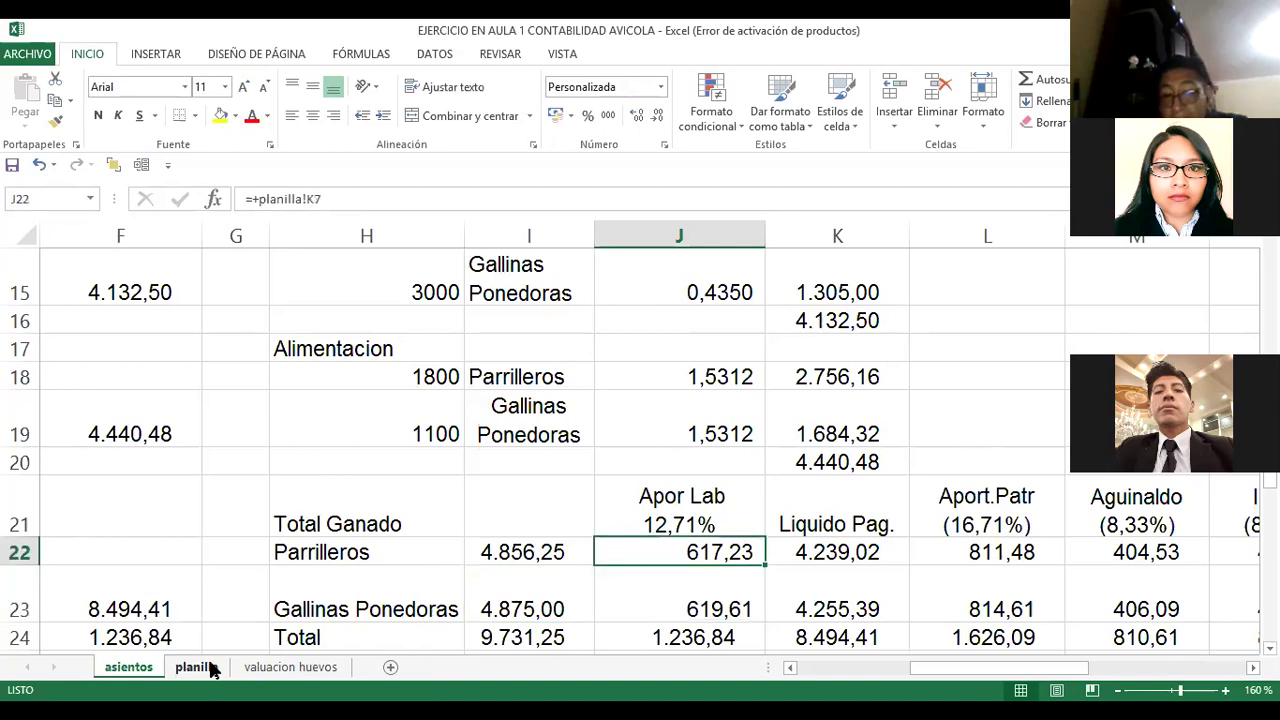
key(Down)
key(Right)
key(F2)
key(shift+Return)
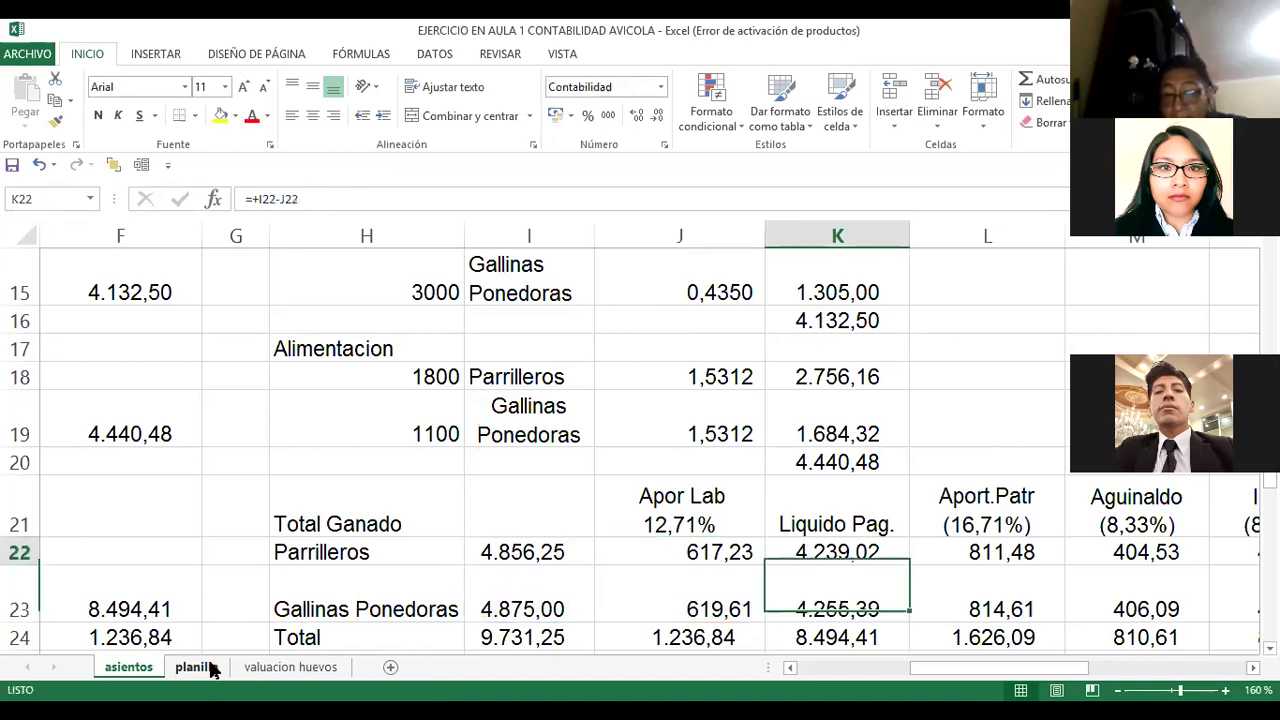
Step: Trace which planilla cells the Aport.Patr (16,71%) formulas in L22 and L23 add up
key(Right)
key(Right)
key(Left)
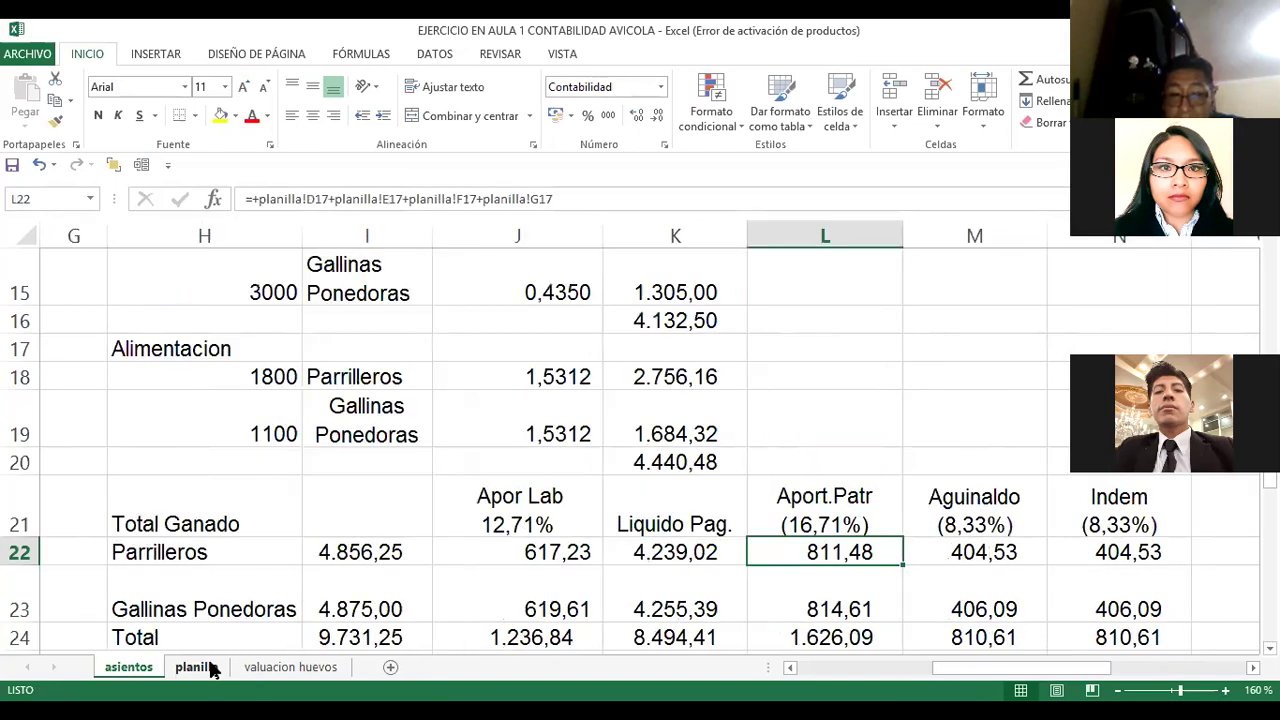
key(Down)
key(F2)
key(Escape)
key(Up)
key(F2)
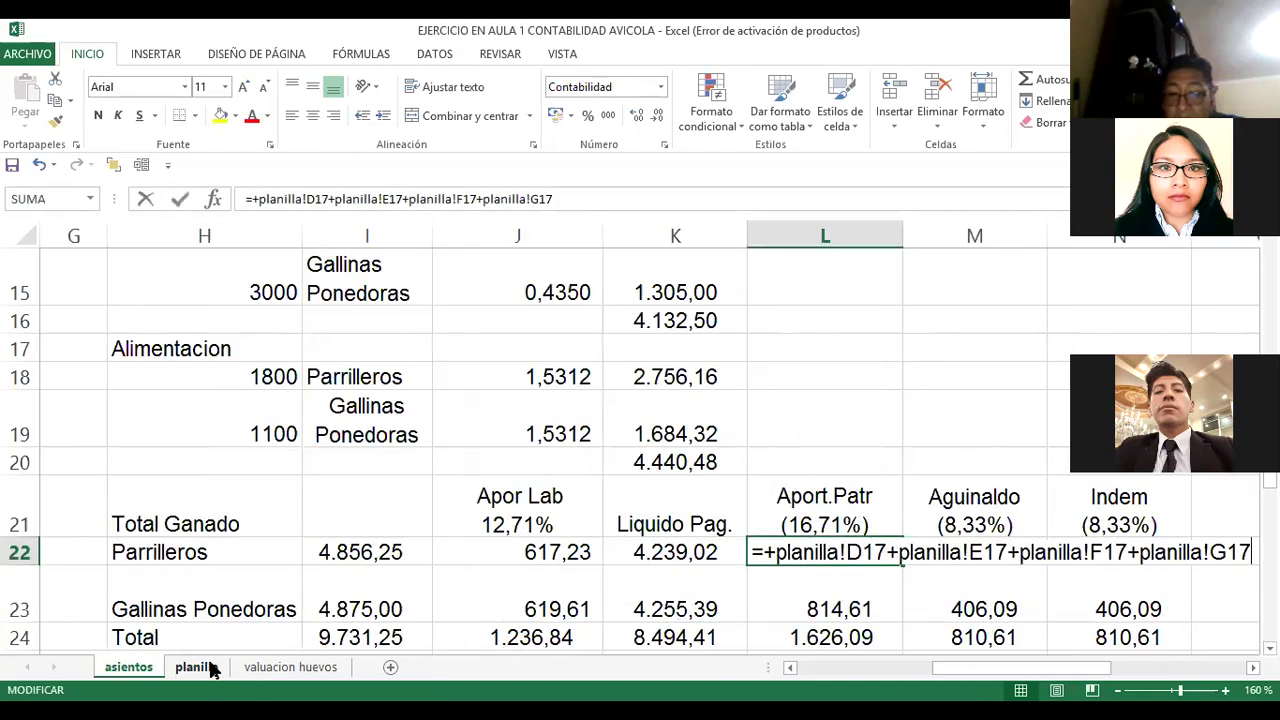
key(Escape)
Step: Check the planilla references behind Aguinaldo in M22 and Indem in N22 and N23
key(Right)
key(Right)
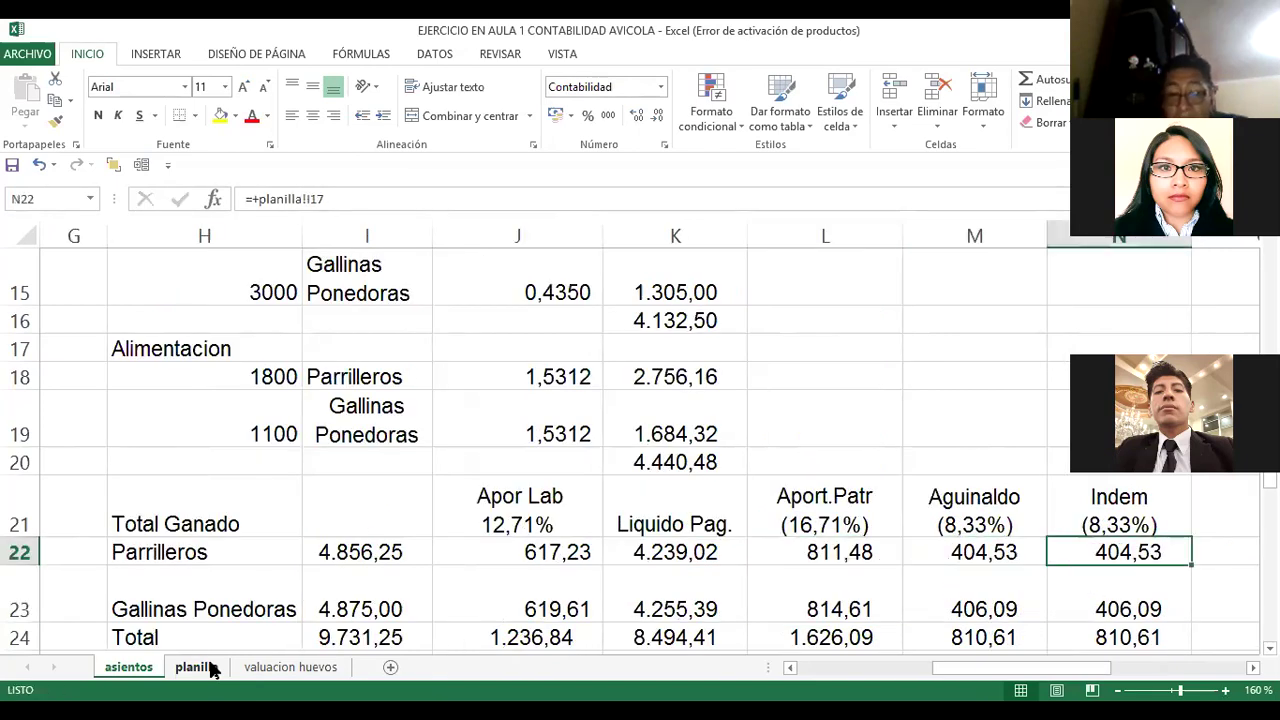
key(Left)
key(F2)
key(Escape)
key(Right)
key(Down)
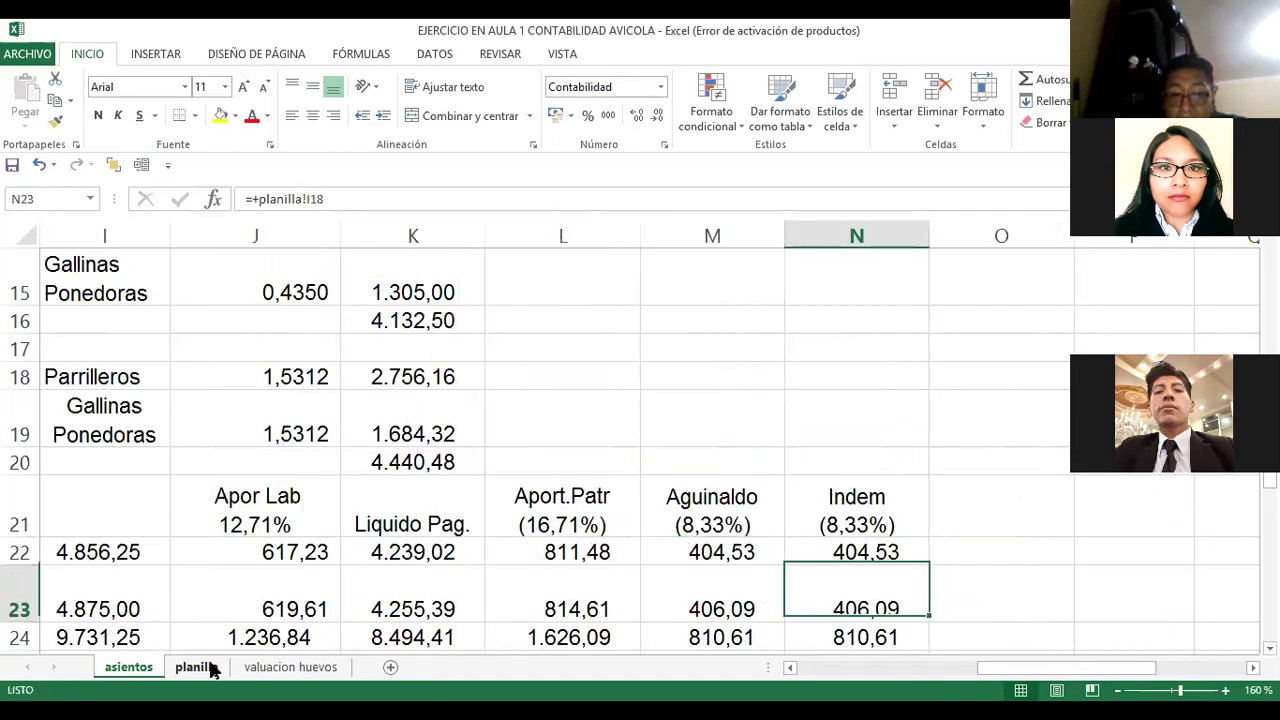
Step: Review the Indem and Aguinaldo payroll formulas, working back along the Gallinas Ponedoras row to entry 5
key(Up)
key(F2)
key(Escape)
key(Down)
key(Left)
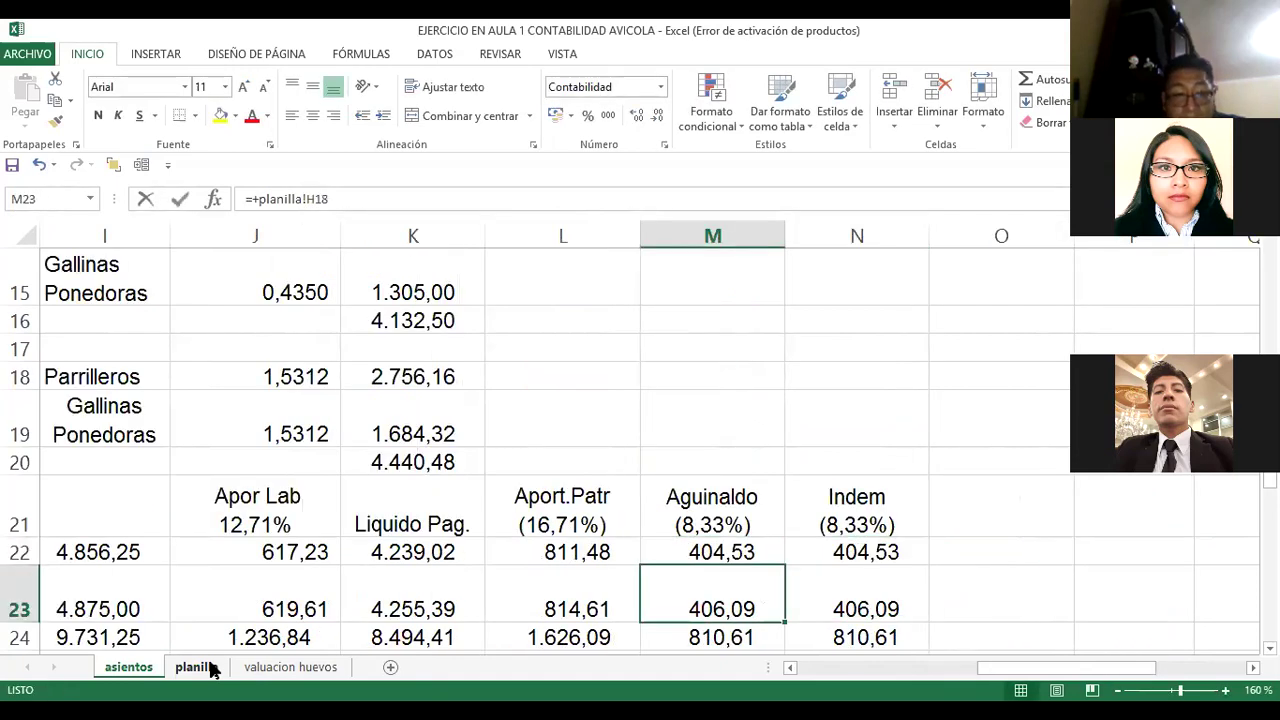
key(Left)
key(Left)
key(Left)
key(Left)
key(Left)
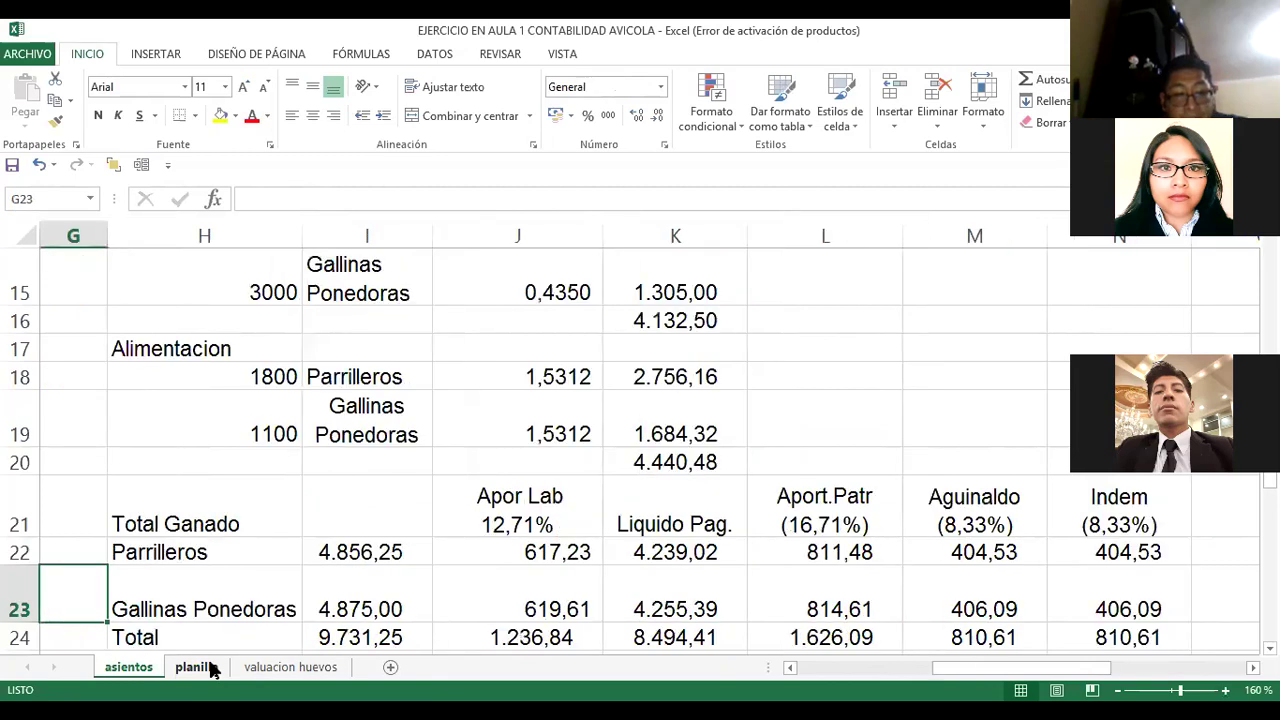
key(Down)
key(Left)
key(Left)
key(Left)
key(Left)
key(Left)
key(Left)
key(Left)
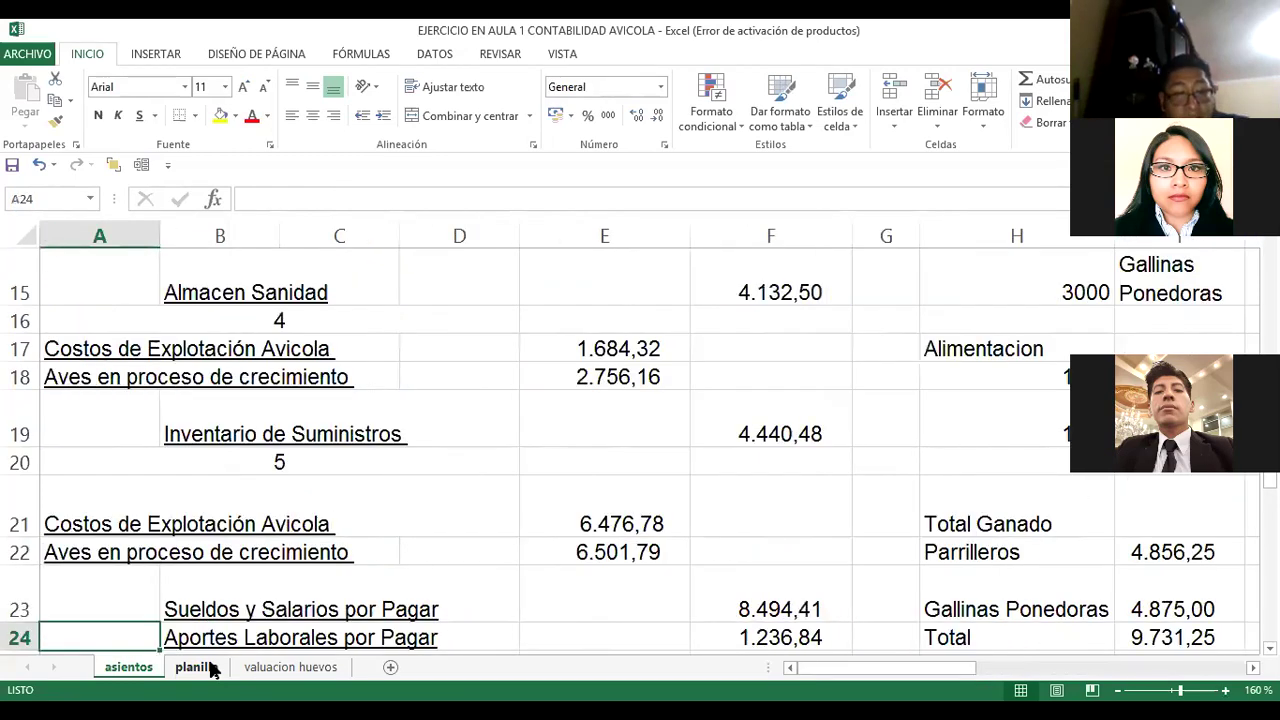
Step: Inspect the formula behind the Costos de Explotación Avicola amount in entry 5
key(Up)
key(Up)
key(Up)
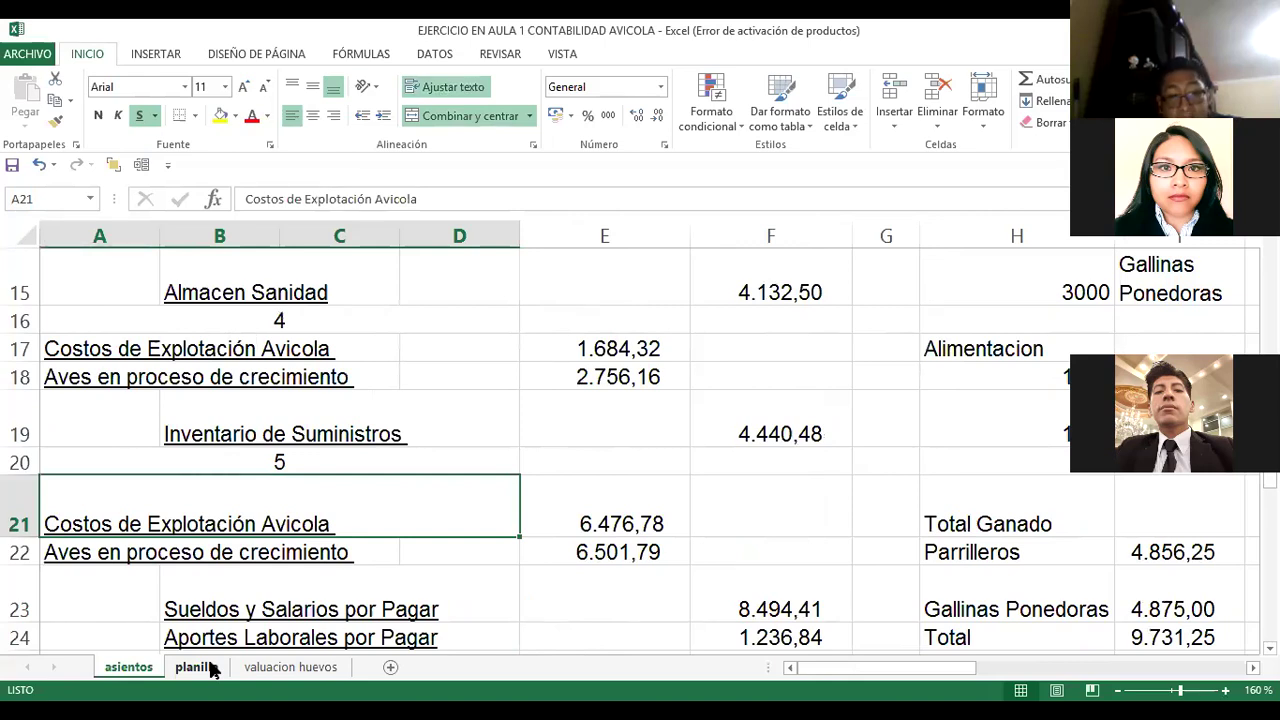
key(Right)
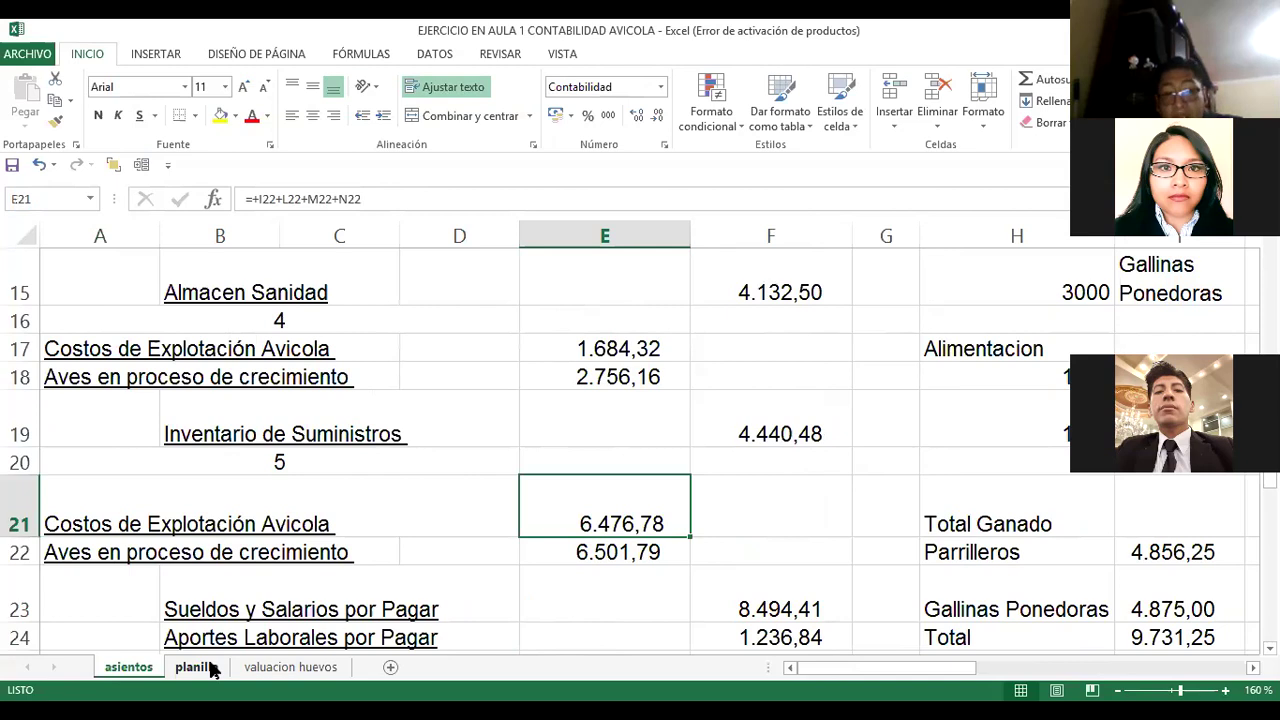
key(F2)
key(Tab)
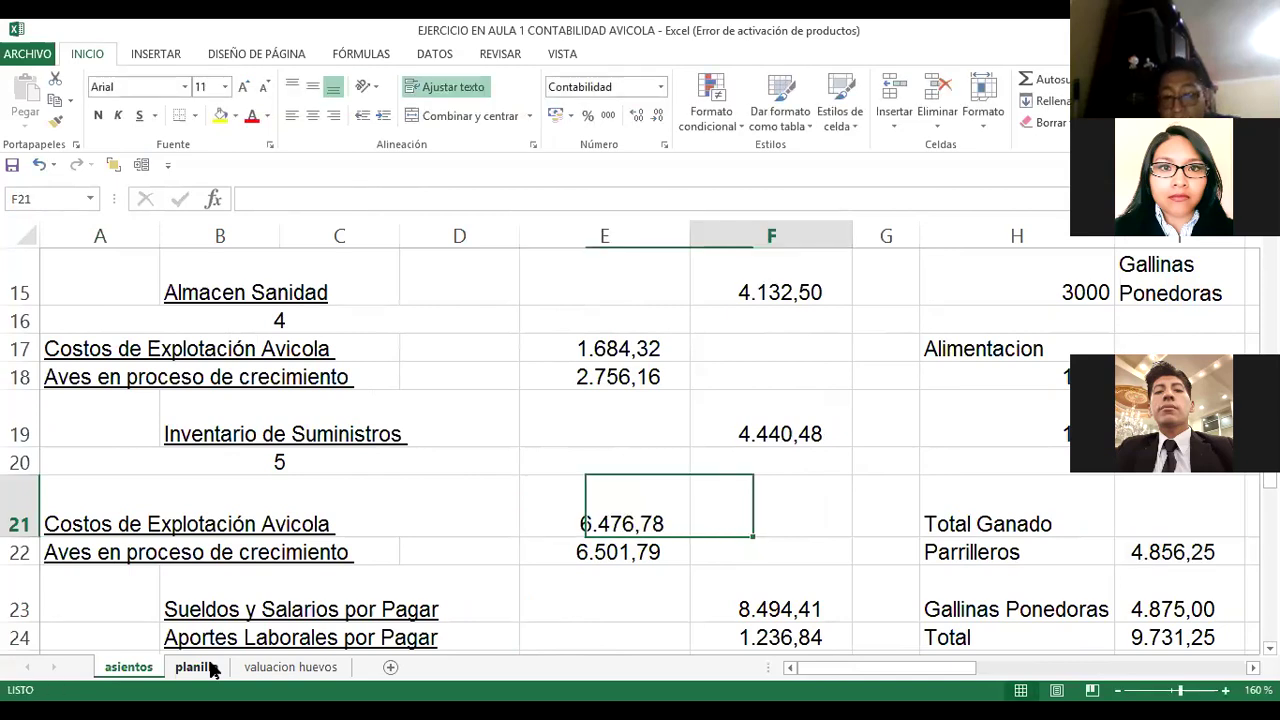
Step: Examine the payroll breakdown columns for Parrilleros and Gallinas Ponedoras beside entry 5
key(Right)
key(Right)
key(Right)
key(Right)
key(Right)
key(Right)
key(Right)
key(Down)
key(Left)
key(Left)
key(Left)
key(Left)
key(Left)
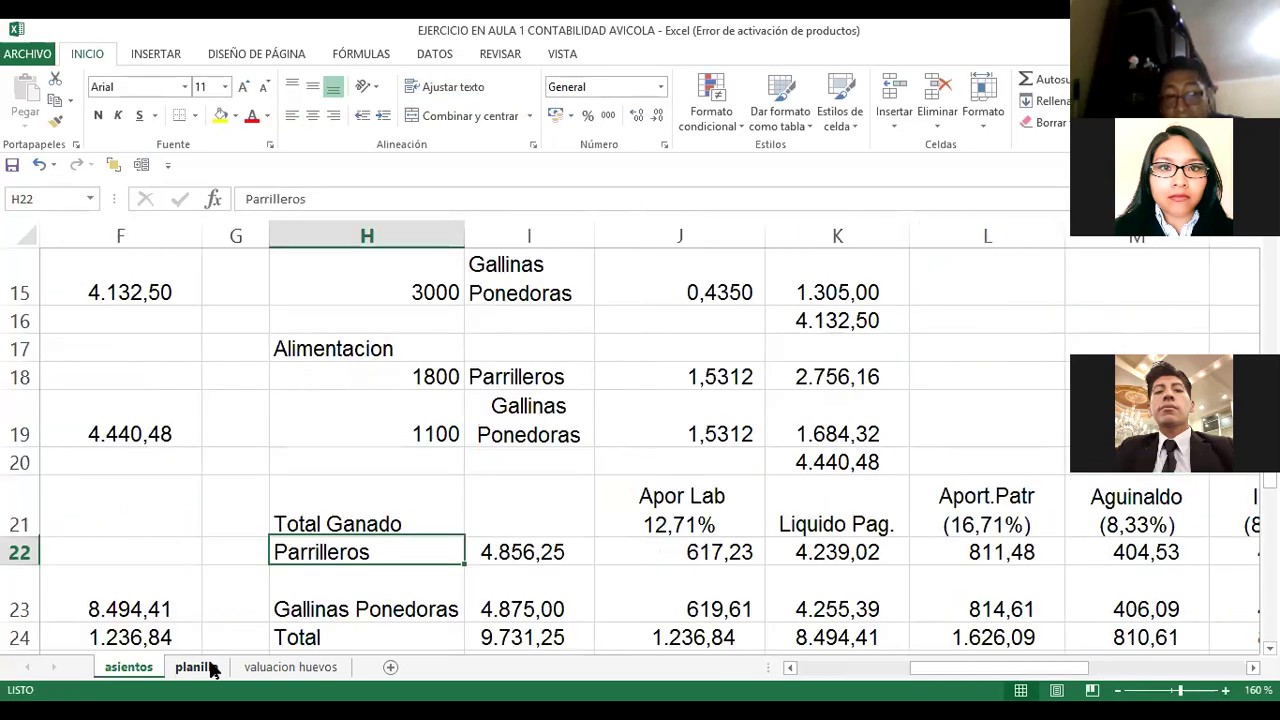
key(Down)
key(Right)
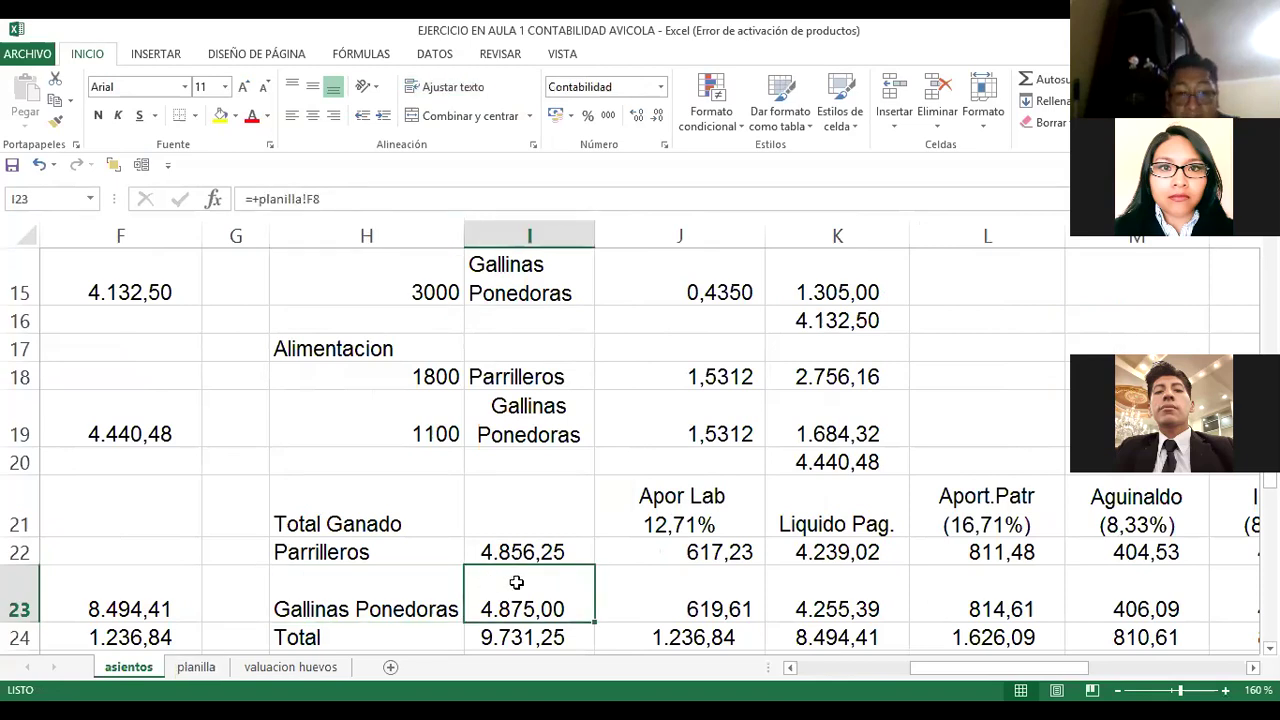
Step: Move the Total Ganado heading from H21 to I21, above the payroll amounts
key(Up)
key(Up)
key(Left)
key(ctrl+c)
key(Right)
key(Return)
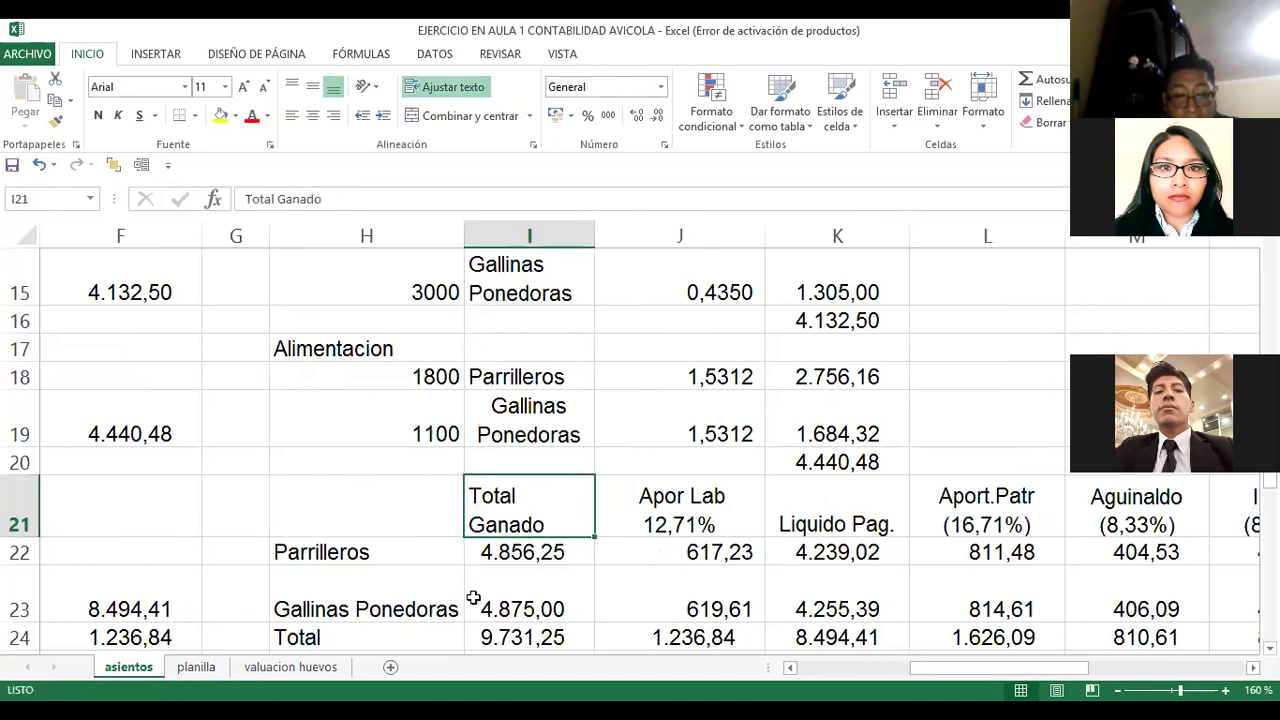
Step: Select the Gallinas Ponedoras amounts for Total Ganado, Aport.Patr, Aguinaldo and Indem to check their sum
key(Down)
key(Down)
ctrl+click(990, 600)
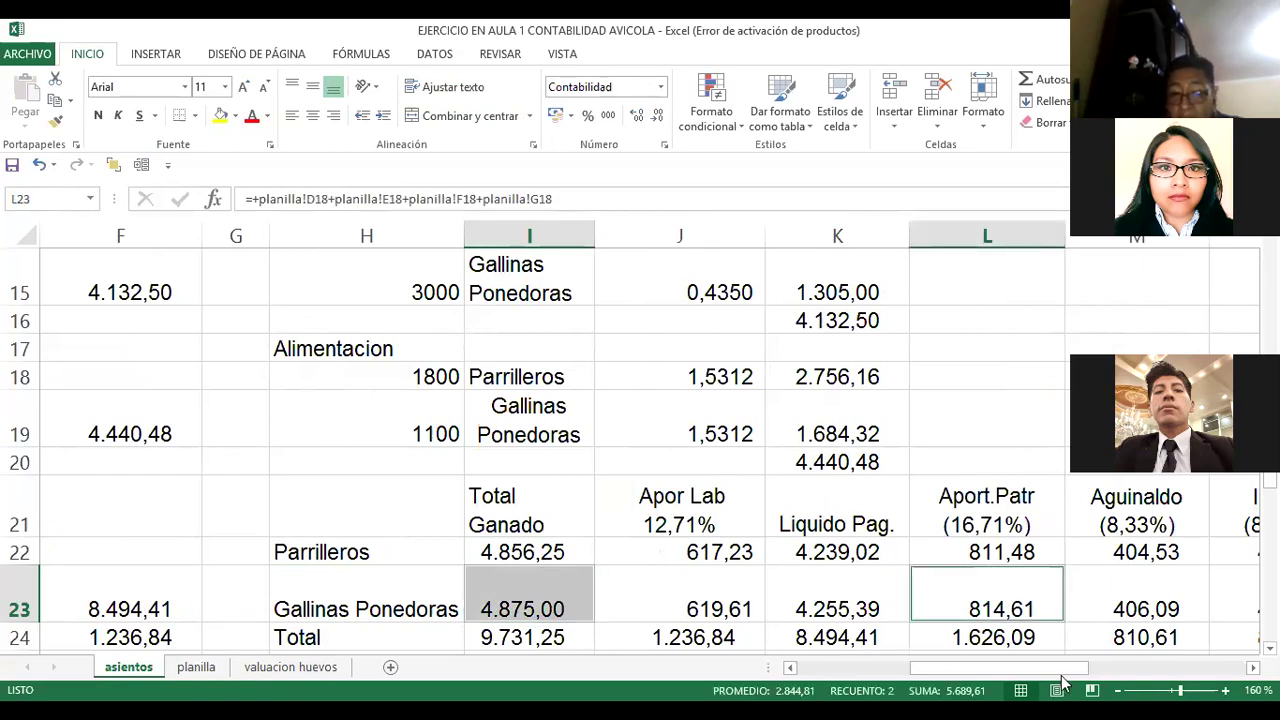
scroll(929, 608, right, 2)
drag(1003, 606, 958, 612)
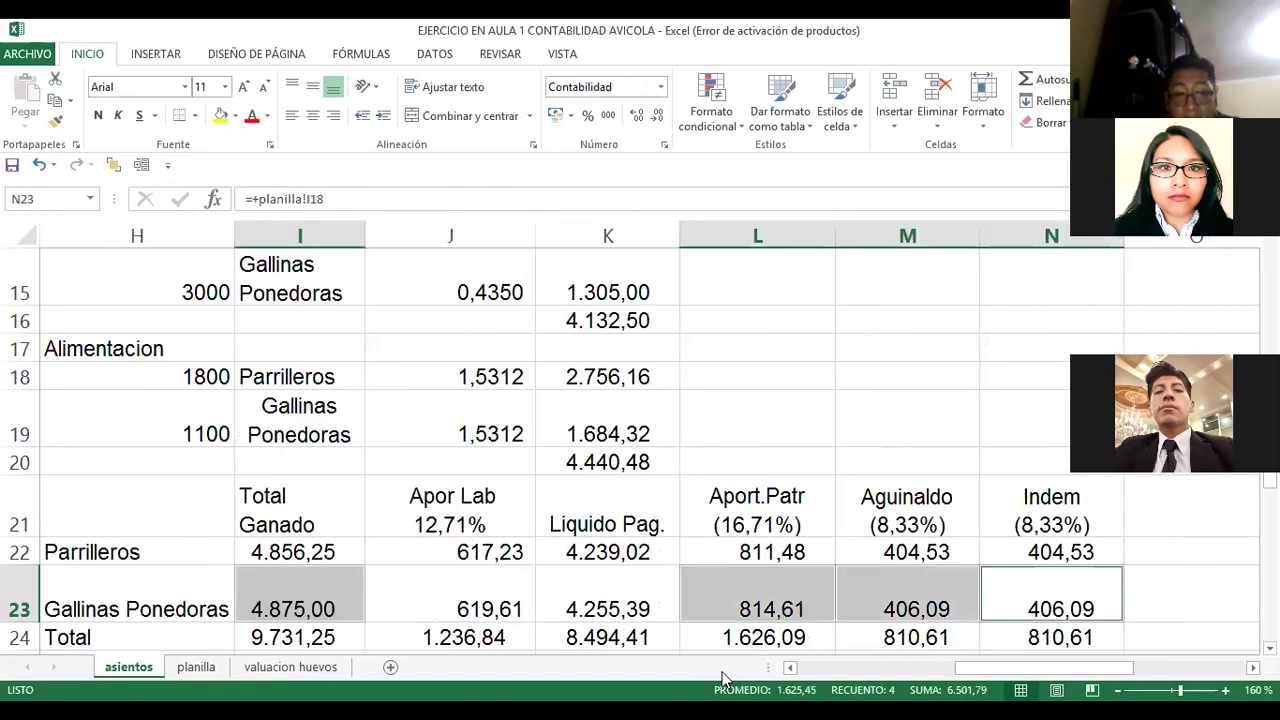
Step: Compare the Gallinas Ponedoras sum with the debit amounts of entry 5
drag(1000, 668, 835, 668)
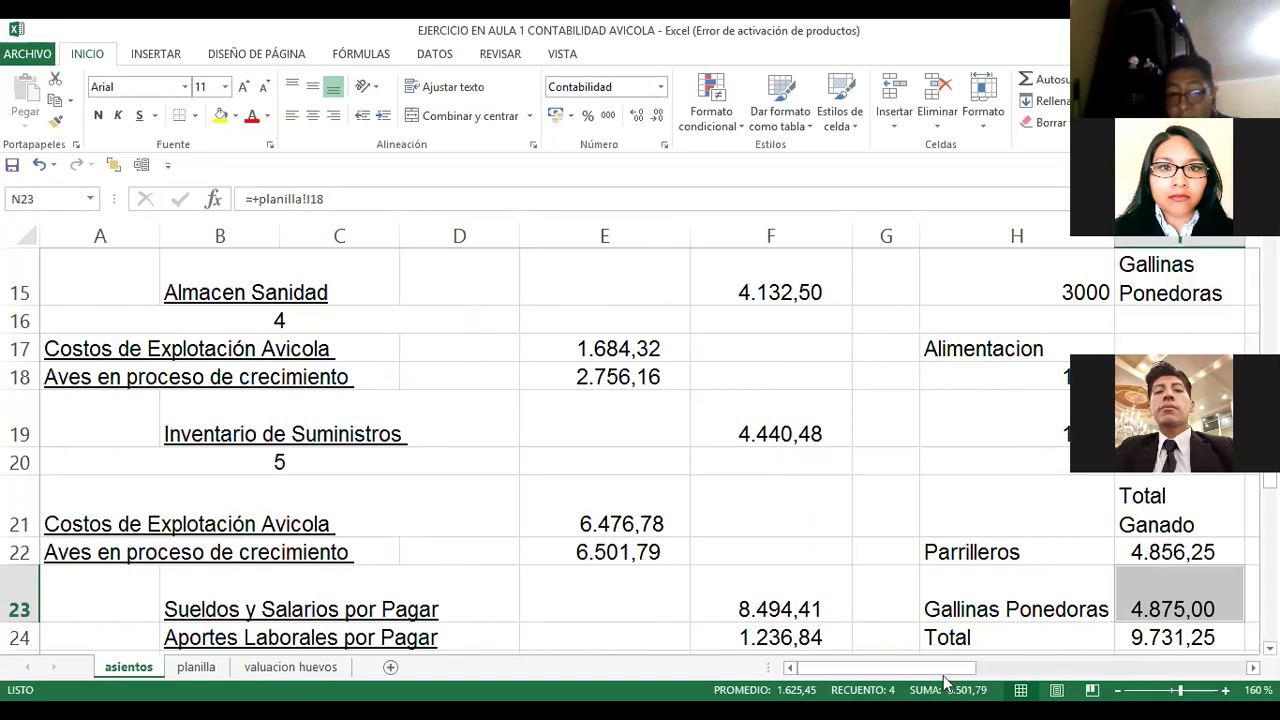
scroll(880, 620, right, 3)
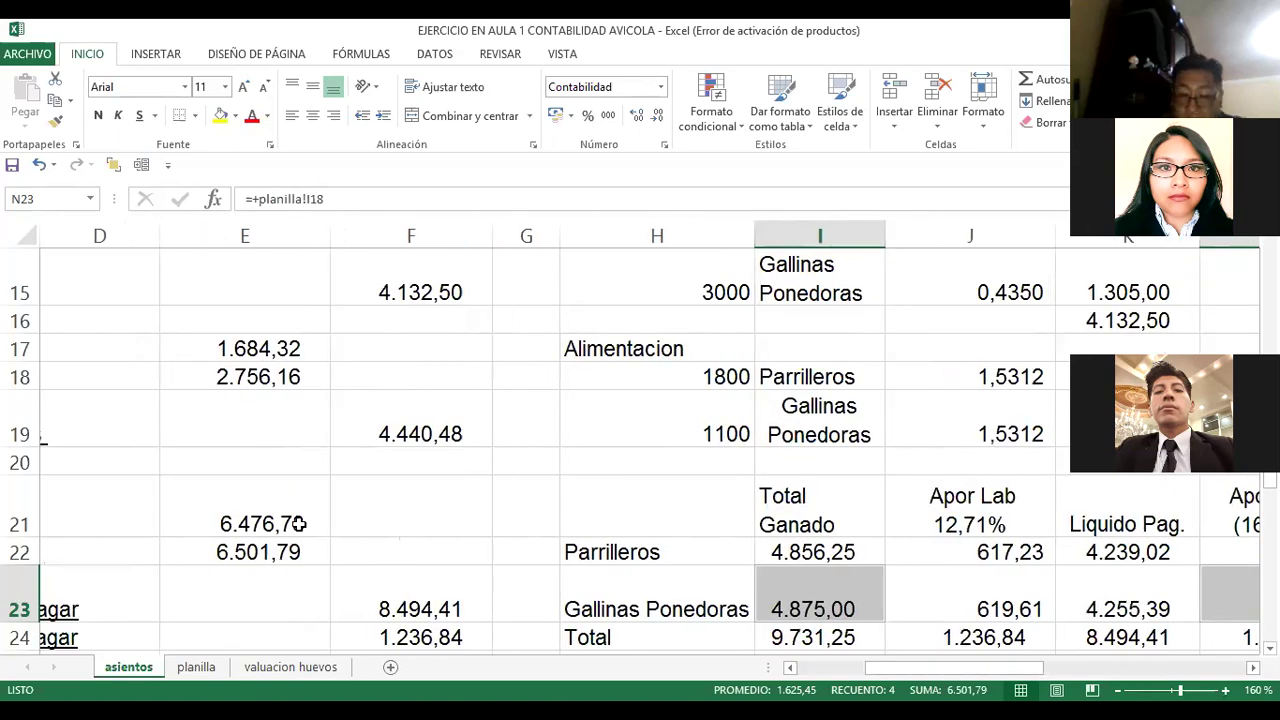
click(298, 524)
key(Left)
key(Down)
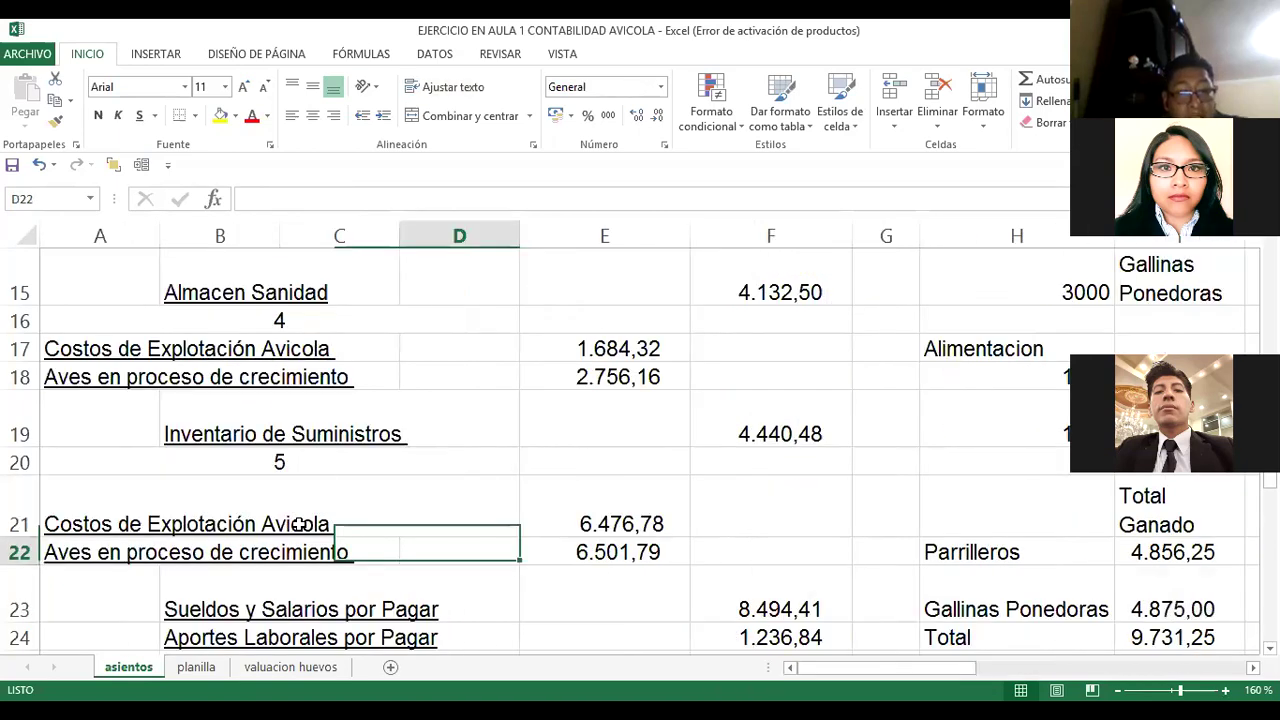
key(Left)
key(Right)
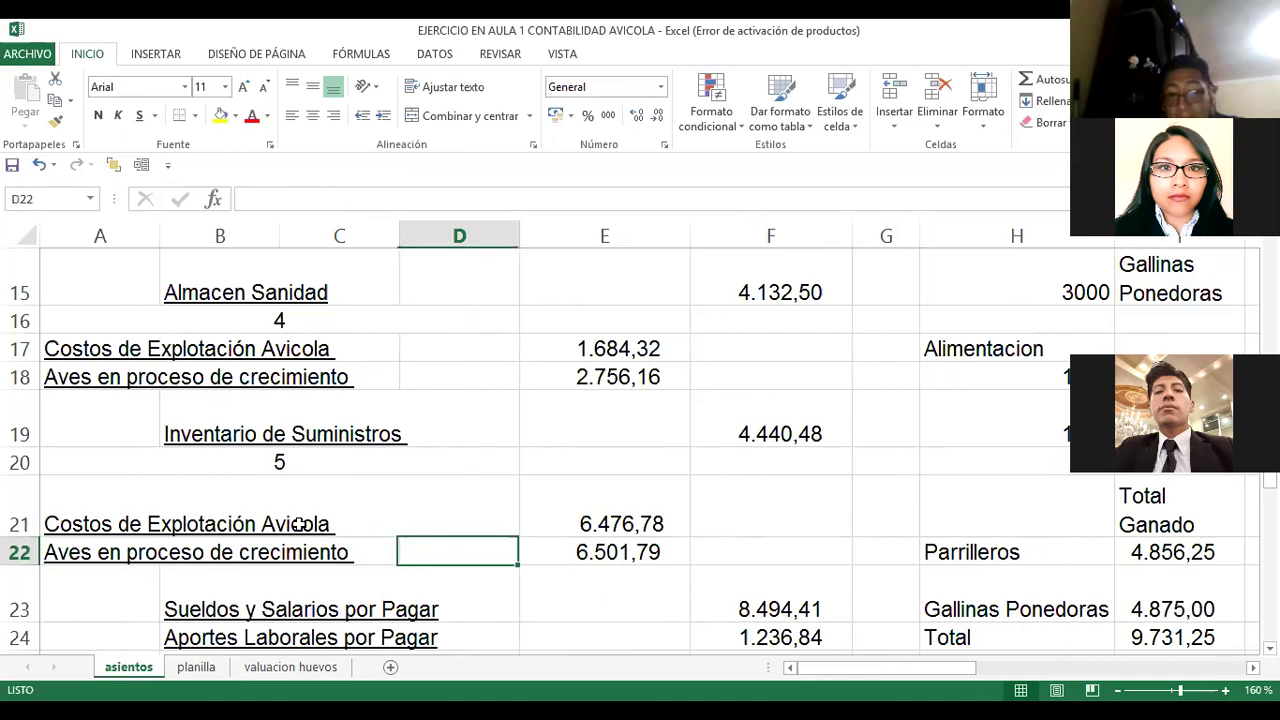
Step: Check the sum of the Parrilleros Total Ganado, Aport.Patr, Aguinaldo and Indem amounts against the Costos de Explotación Avicola amount
key(Right)
key(Right)
key(Right)
key(Right)
key(Right)
key(Right)
key(Right)
key(Right)
key(Right)
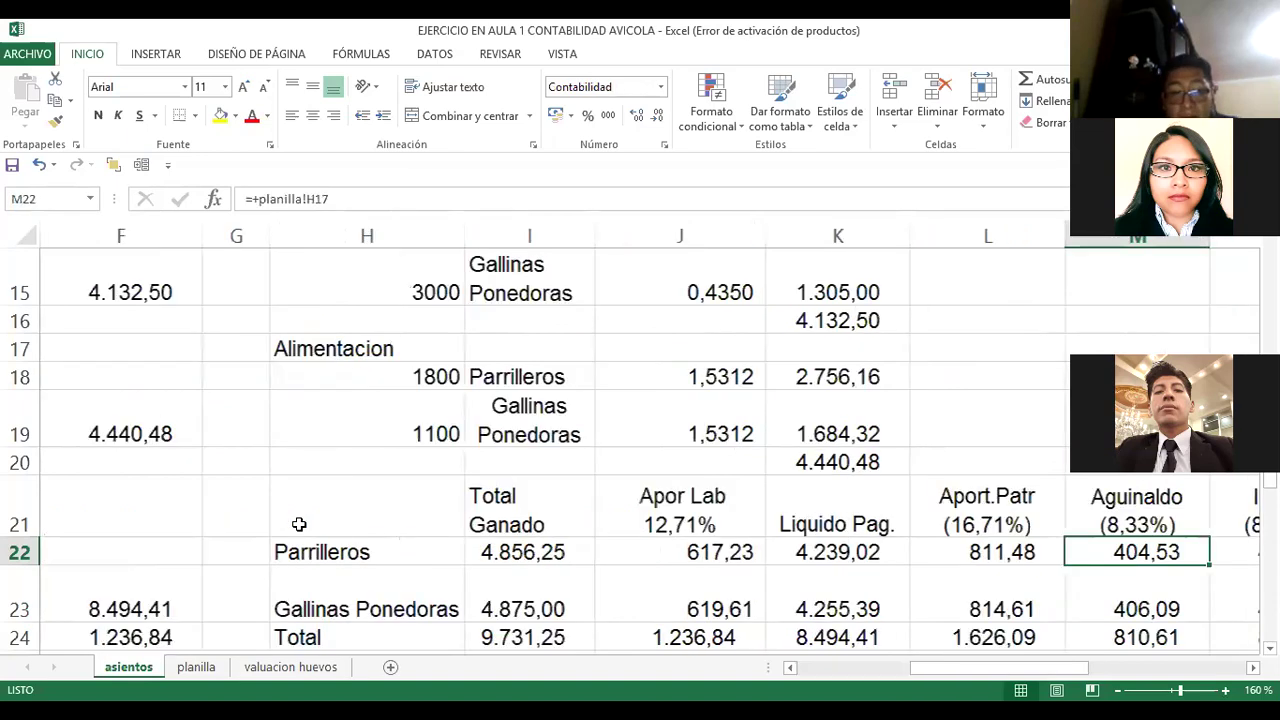
key(Left)
key(Left)
key(Left)
key(Left)
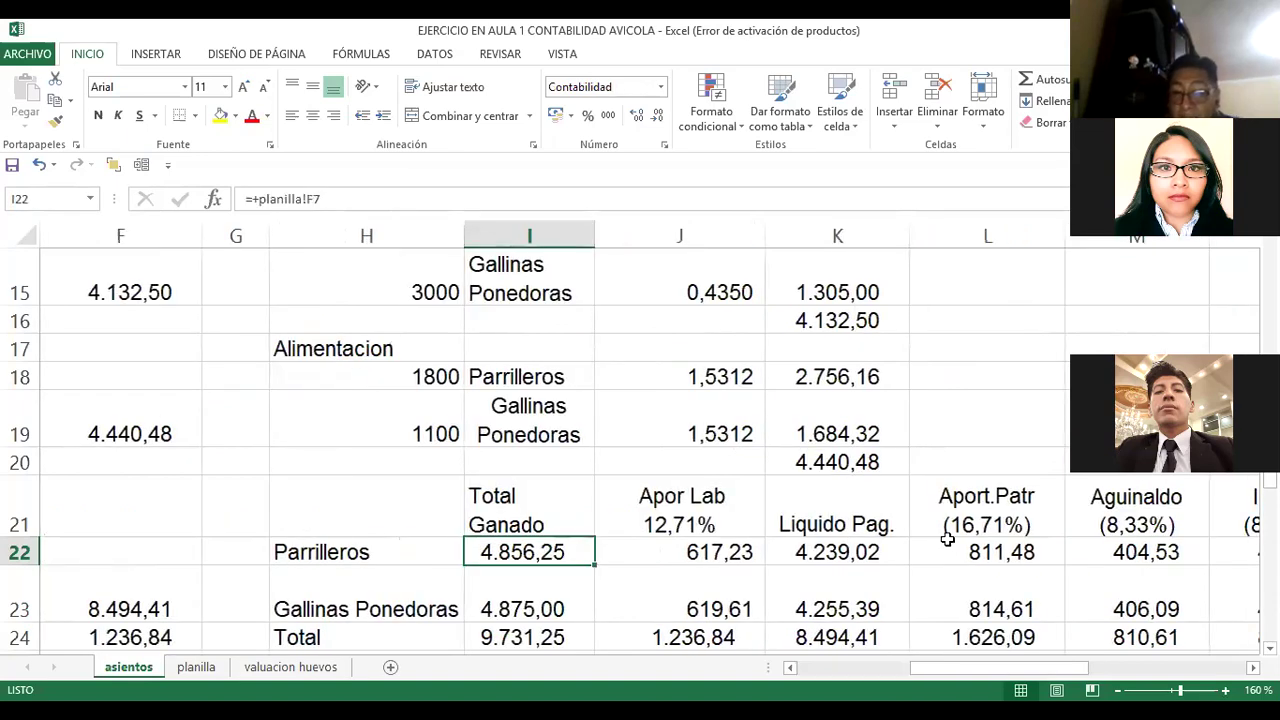
ctrl+click(987, 552)
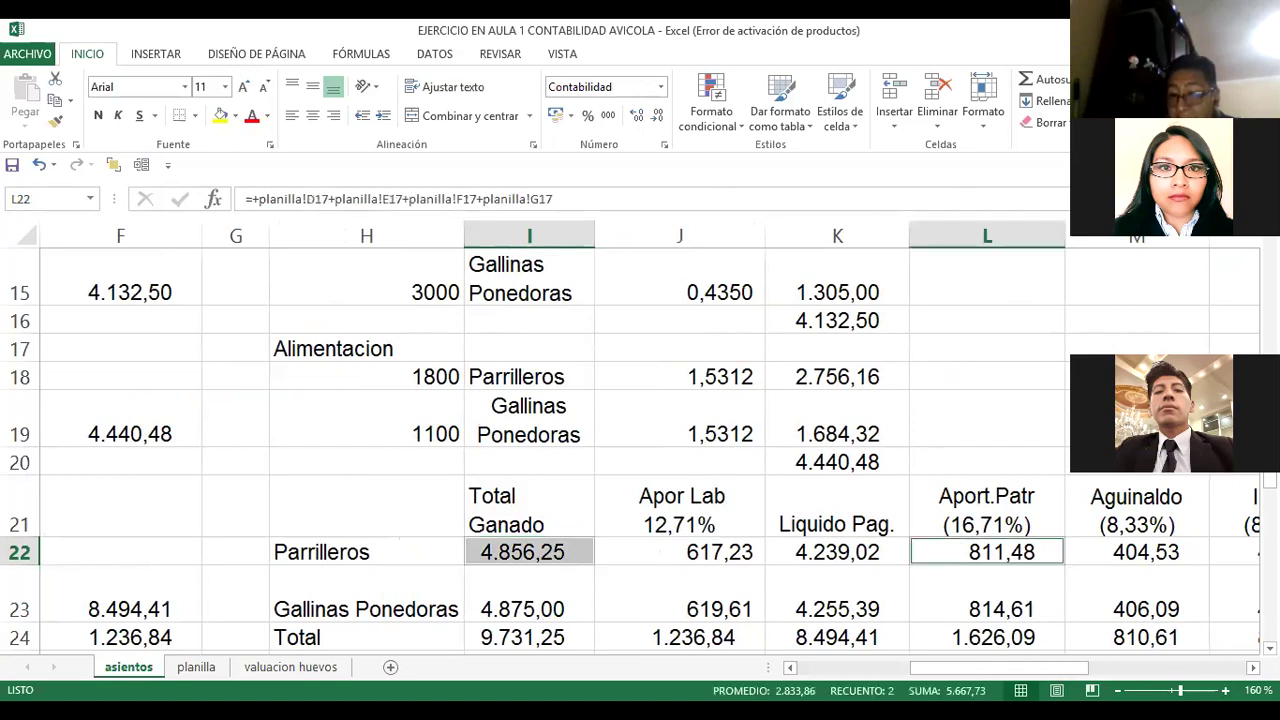
scroll(1020, 600, right, 2)
scroll(951, 557, right, 1)
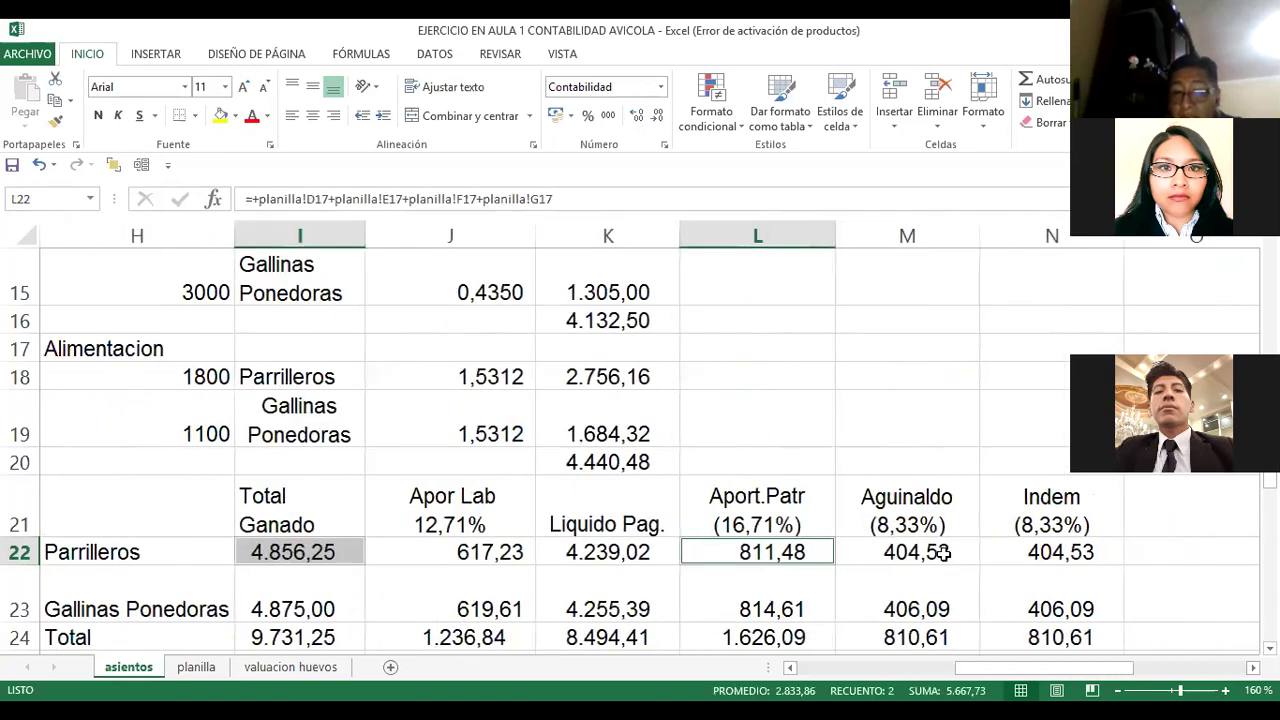
ctrl+click(951, 553)
ctrl+click(1017, 555)
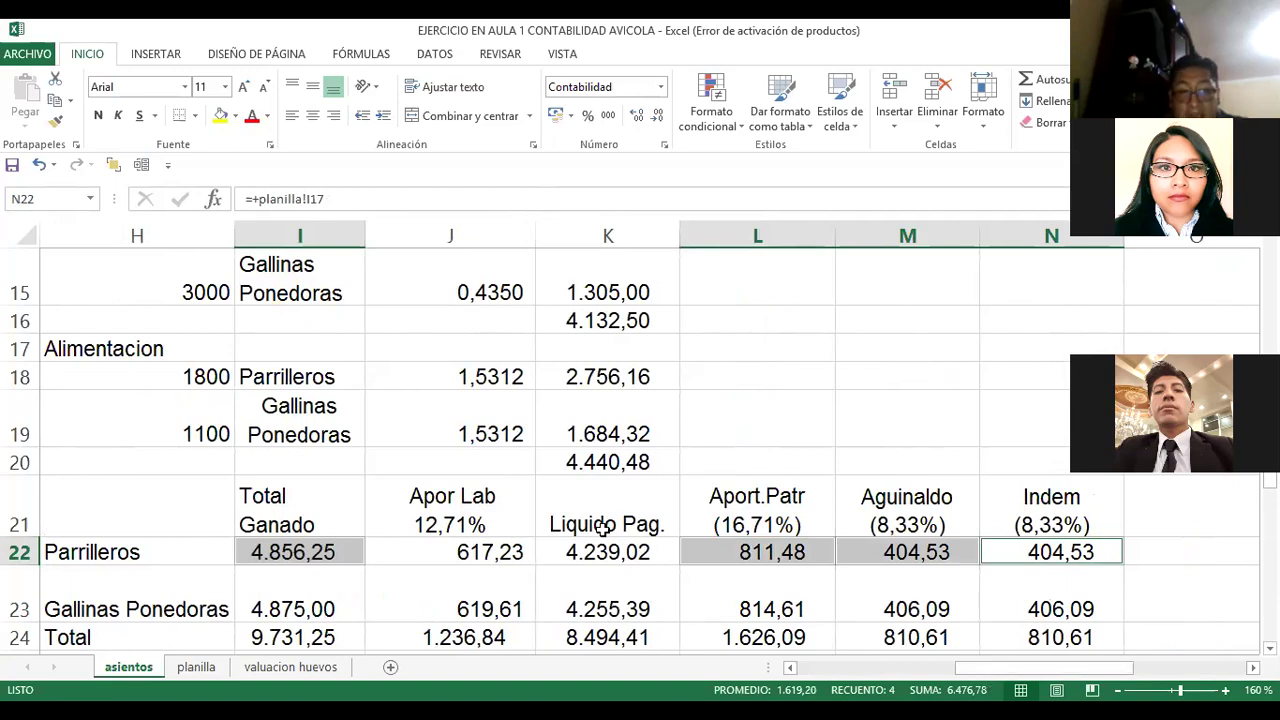
scroll(603, 530, left, 3)
click(646, 530)
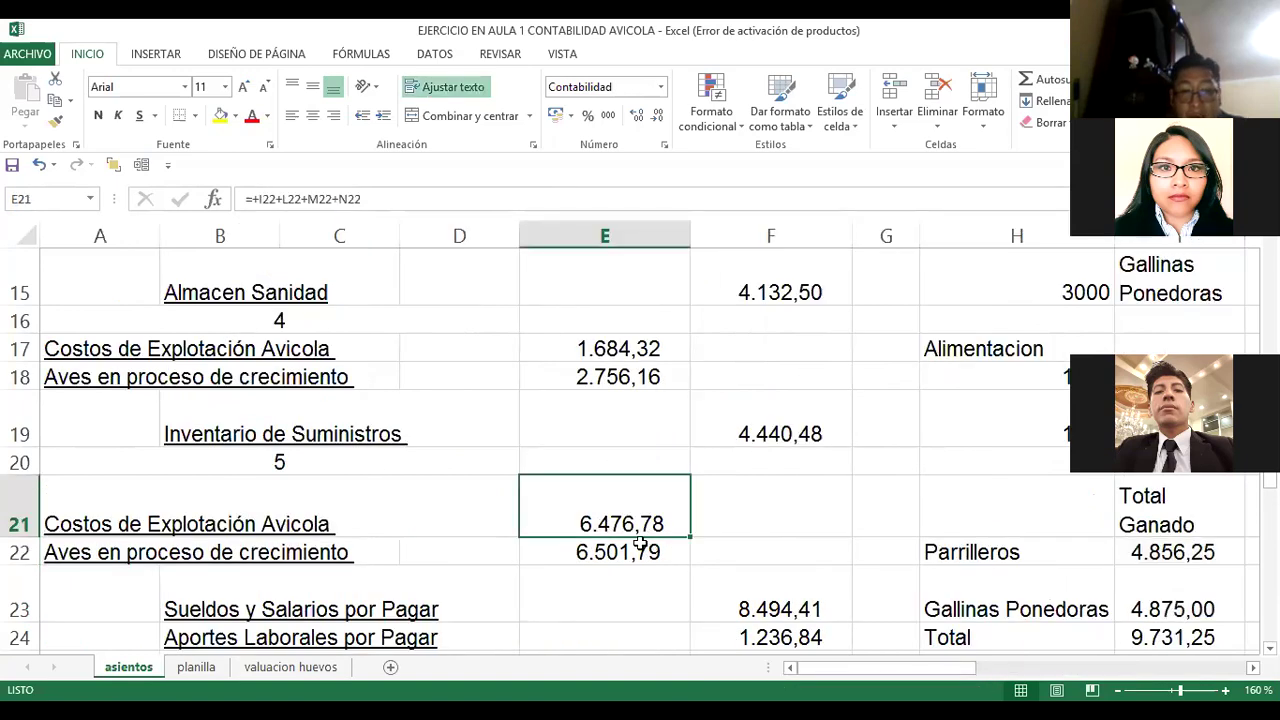
Step: Replace the entry 5 Aves en proceso de crecimiento amount in E22 with the Parrilleros formula +I22+L22+M22+N22
click(633, 554)
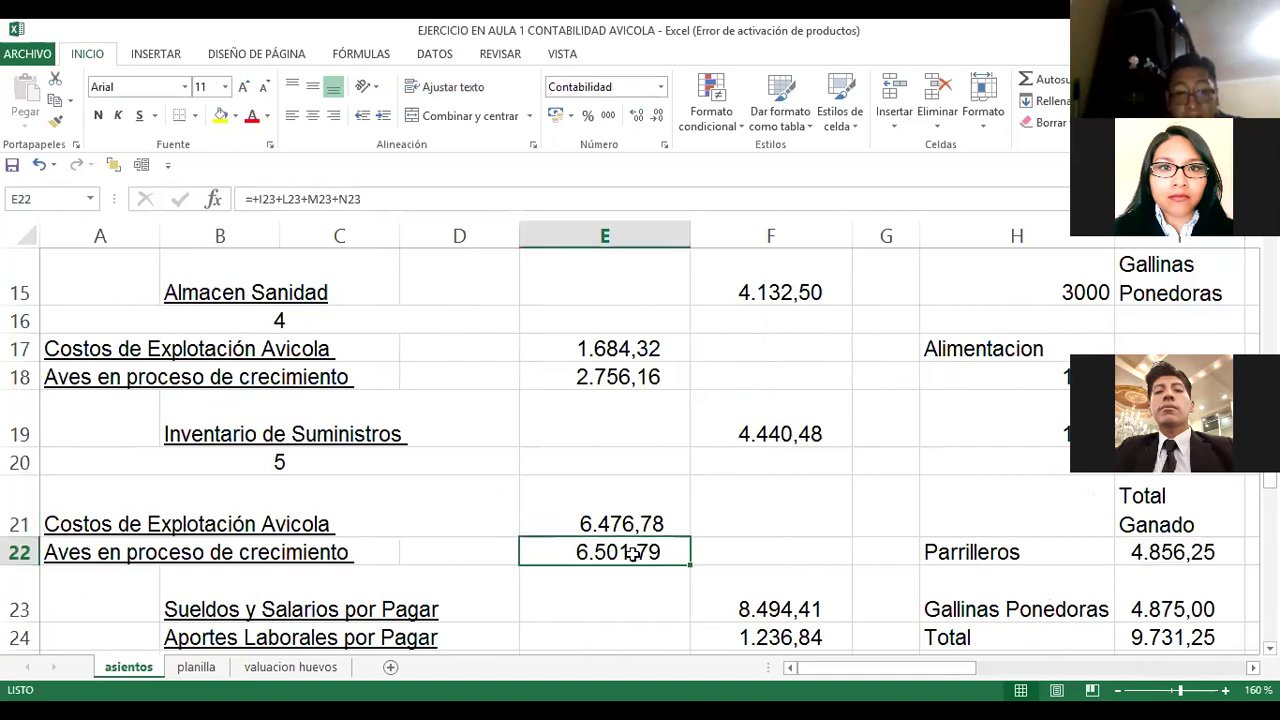
text(+)
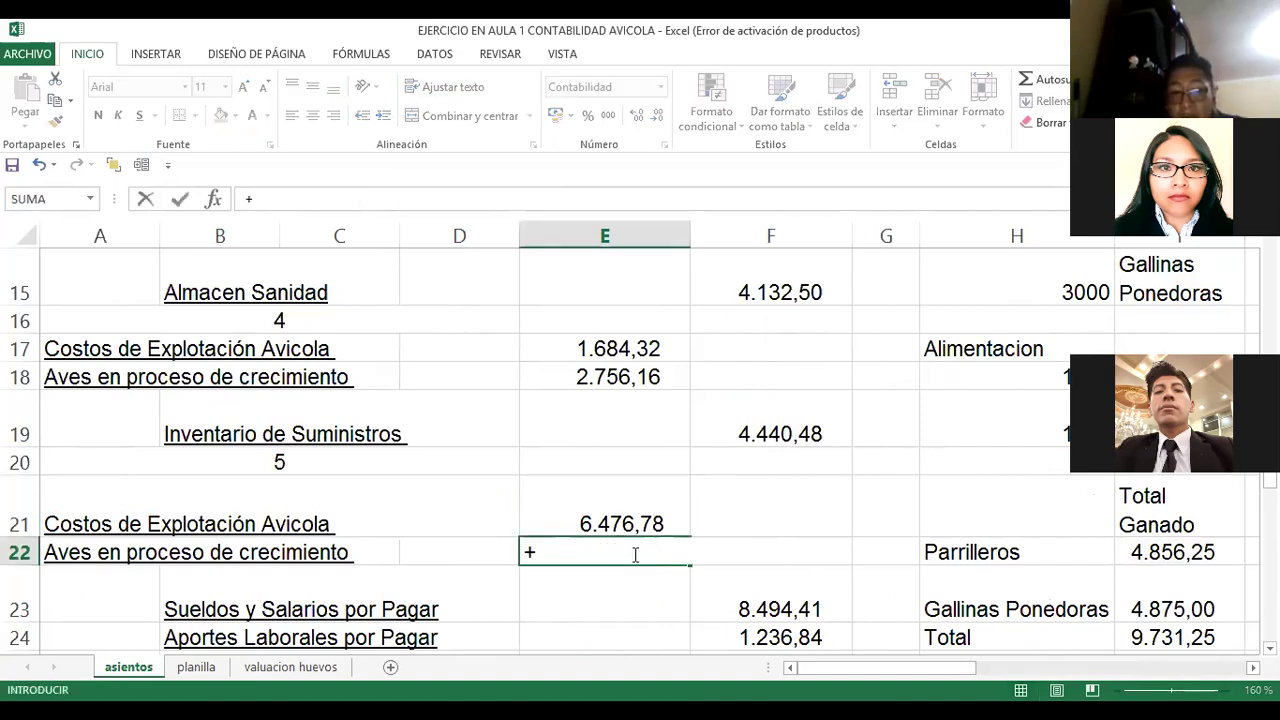
key(Right)
key(Right)
key(Right)
key(Right)
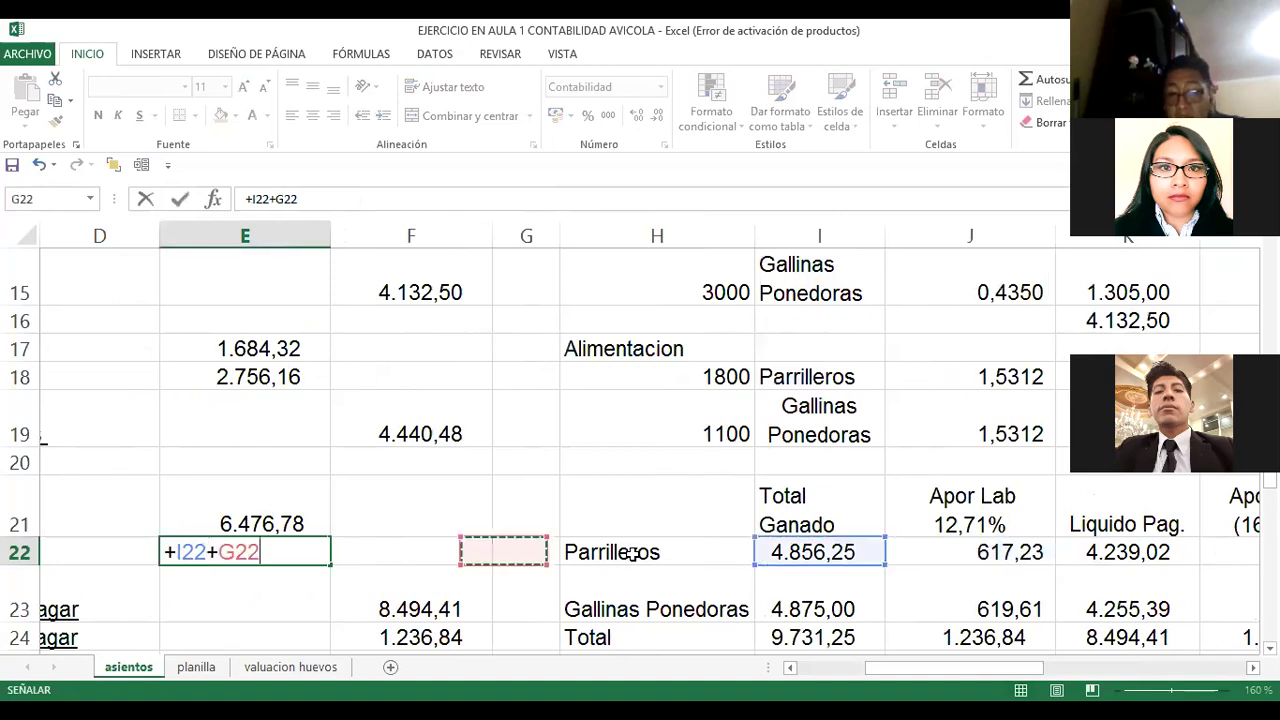
key(Right)
key(Right)
key(Right)
key(Right)
key(Right)
text(+)
key(Right)
key(Right)
key(Right)
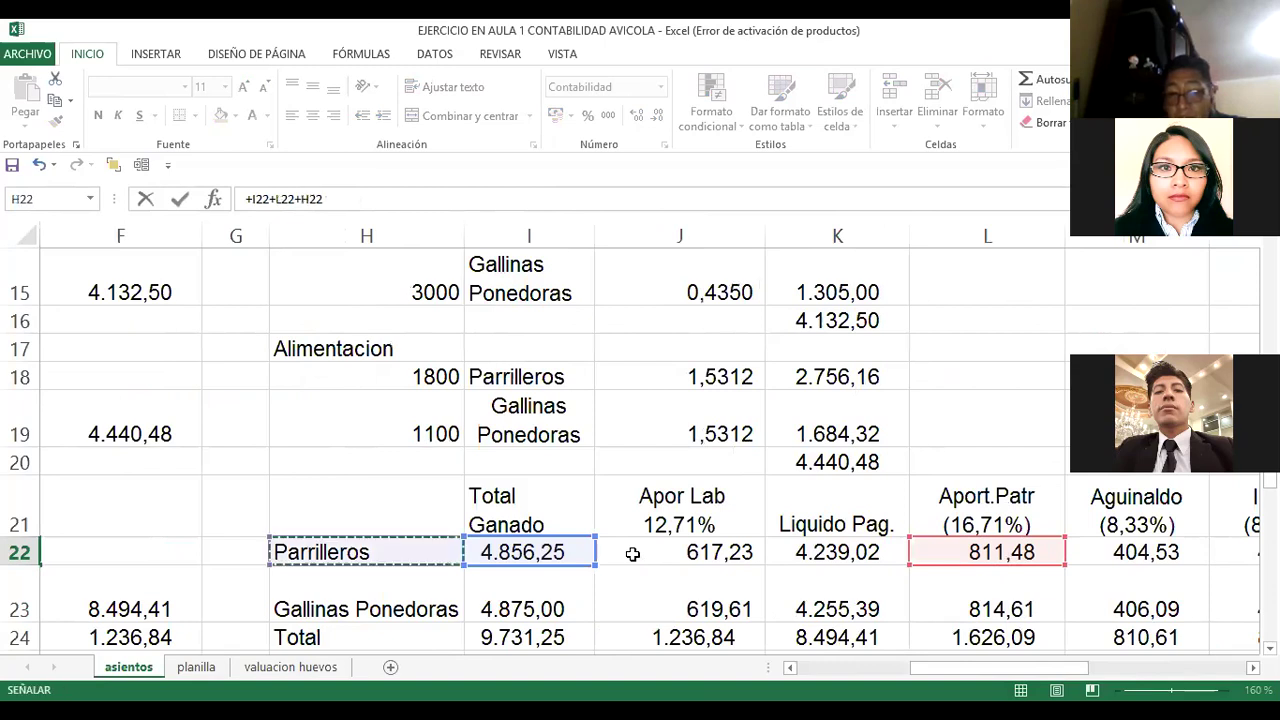
key(Right)
key(Right)
key(Right)
key(Right)
key(Right)
text(+)
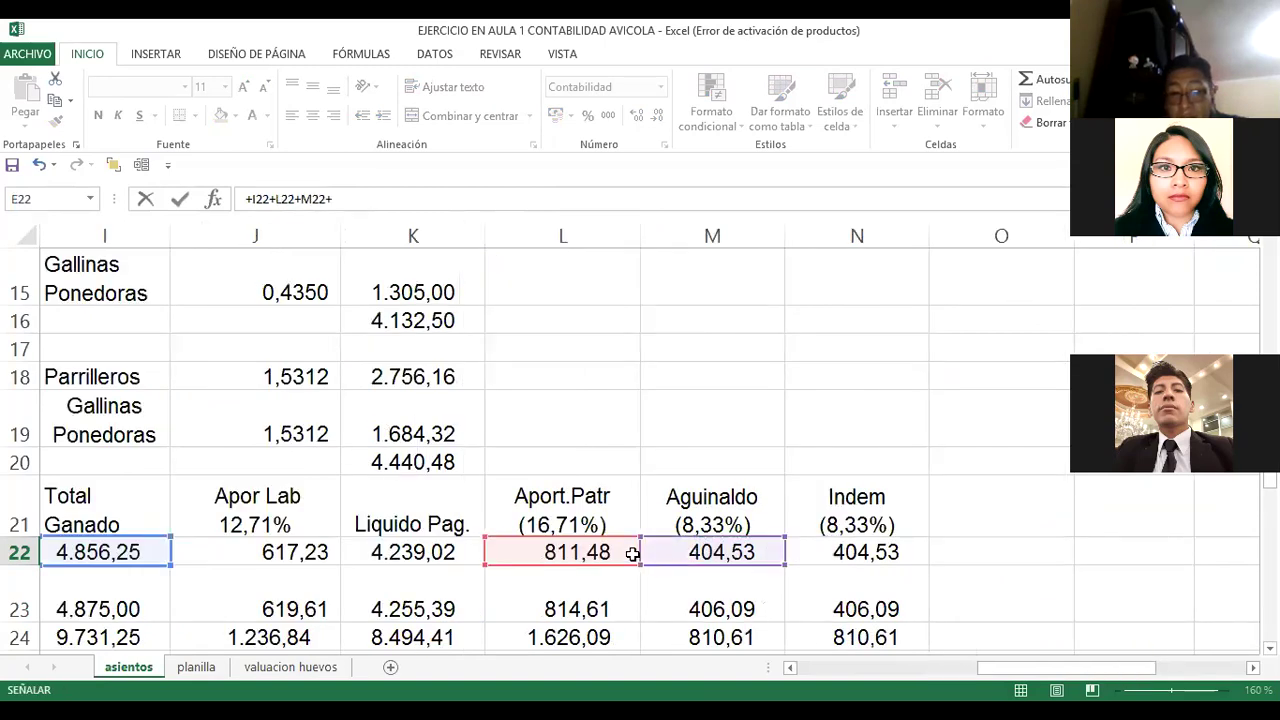
key(Right)
key(Right)
key(Right)
key(Right)
key(Right)
key(Right)
key(Right)
key(Right)
key(Right)
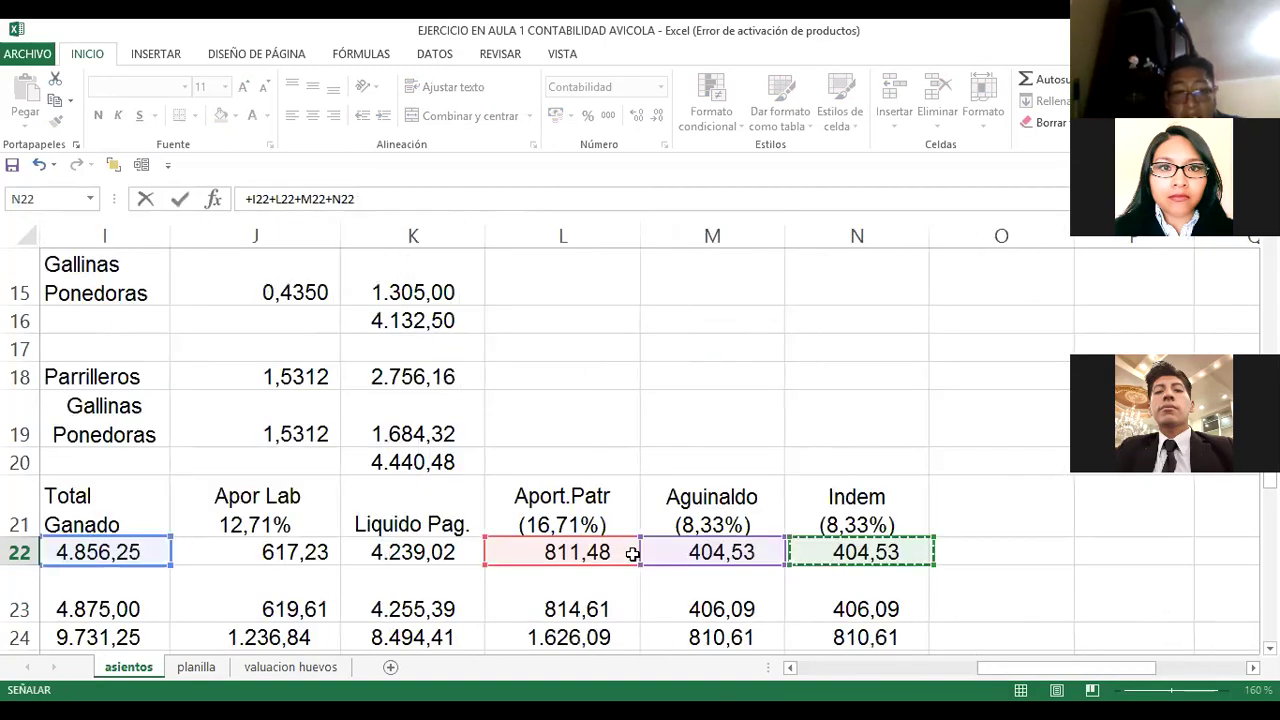
key(Return)
Step: Replace the entry 5 Costos de Explotación Avicola amount in E21 with the Gallinas Ponedoras formula +I23+L23+M23+N23
key(Up)
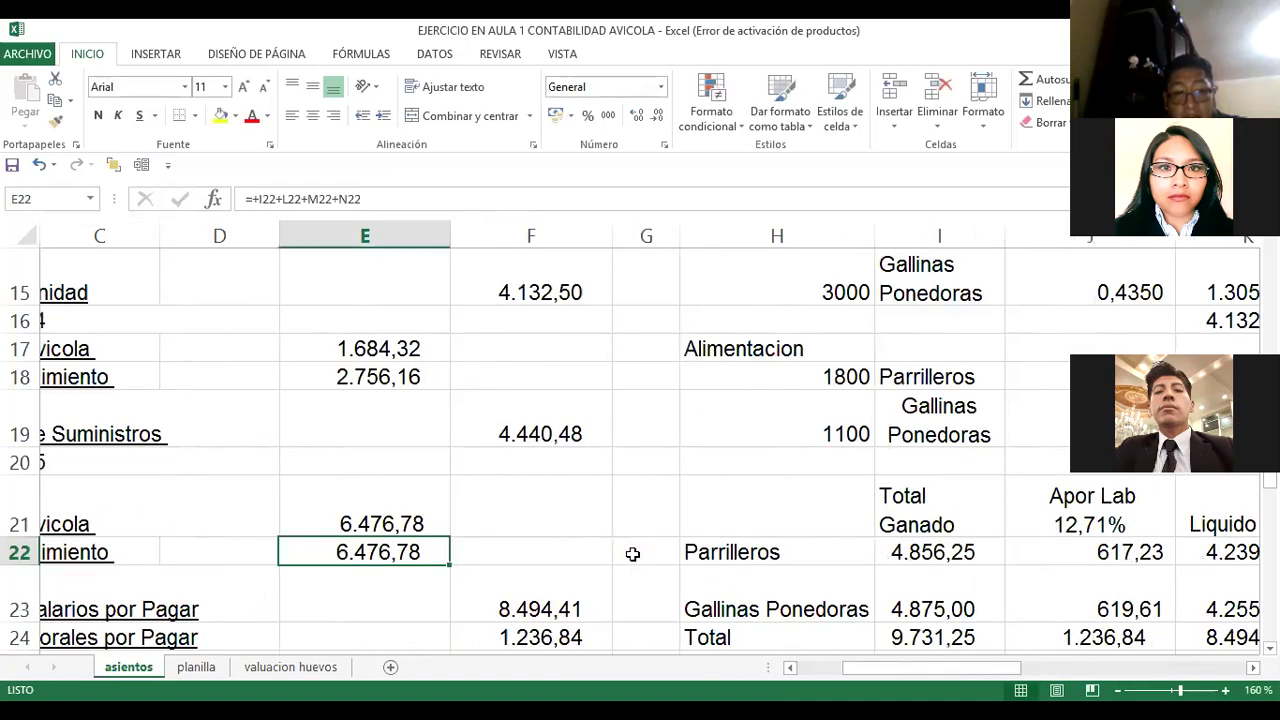
key(Up)
text(+)
key(Right)
key(Right)
key(Right)
key(Right)
key(Down)
key(Down)
text(+)
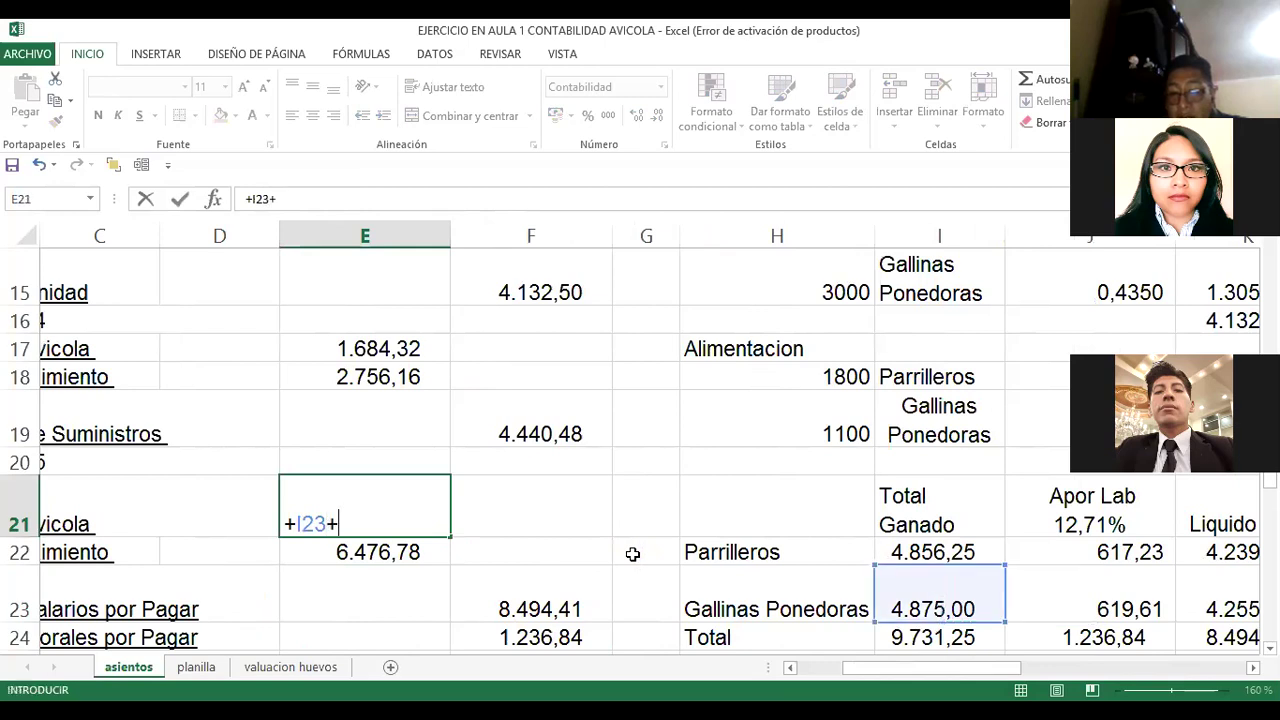
key(Right)
key(Right)
key(Right)
key(Right)
key(Right)
key(Right)
key(Down)
key(Down)
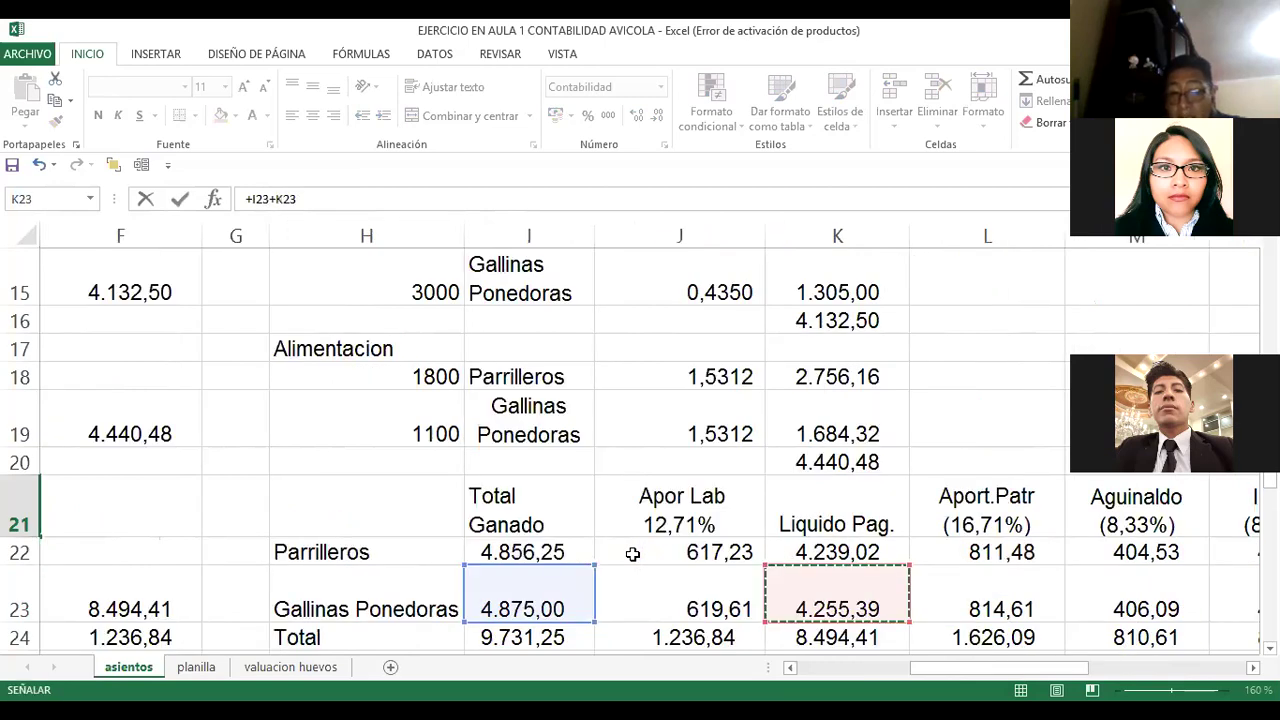
key(Right)
text(+)
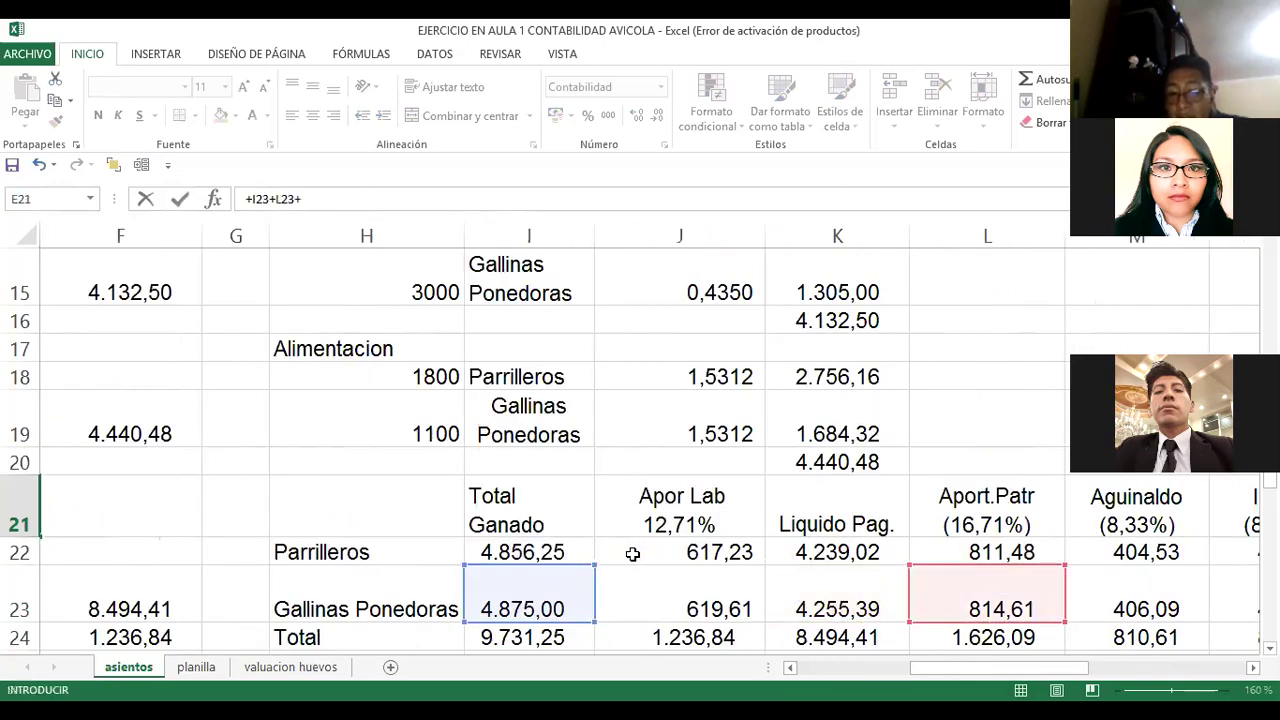
key(Right)
key(Right)
key(Right)
key(Right)
key(Right)
key(Right)
key(Right)
key(Right)
key(Right)
key(Down)
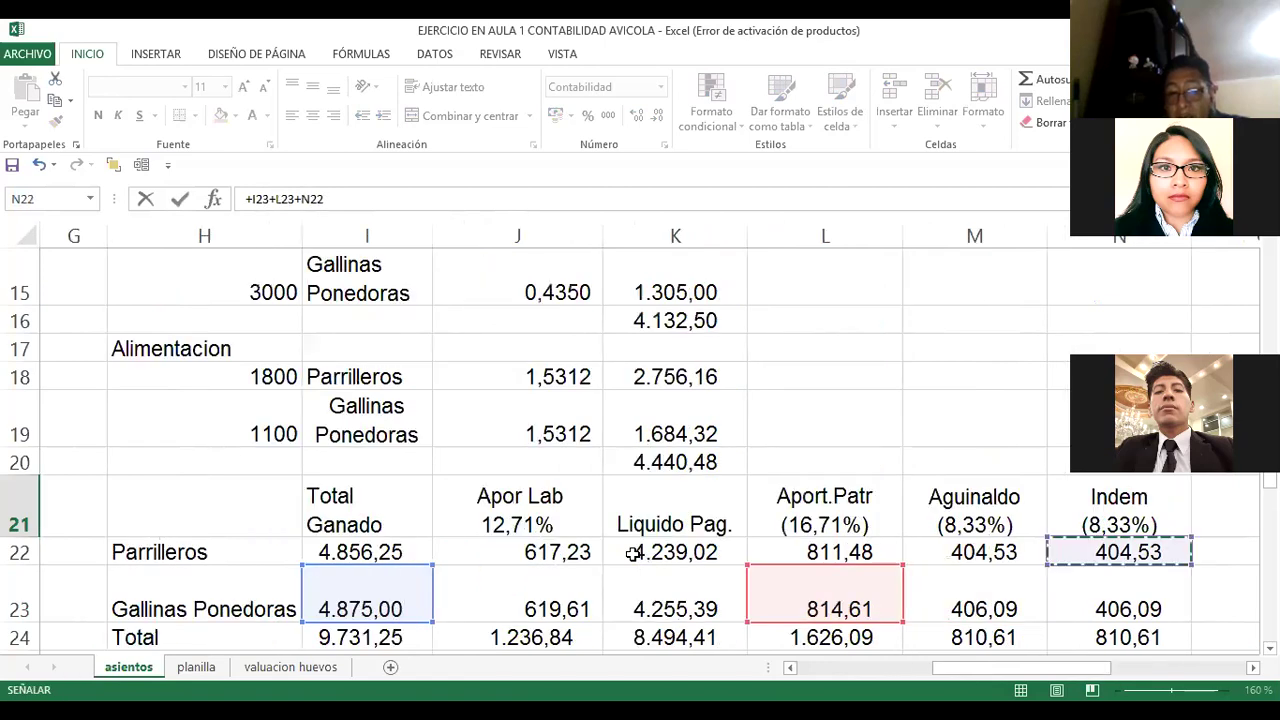
key(Left)
key(Down)
text(+)
key(Right)
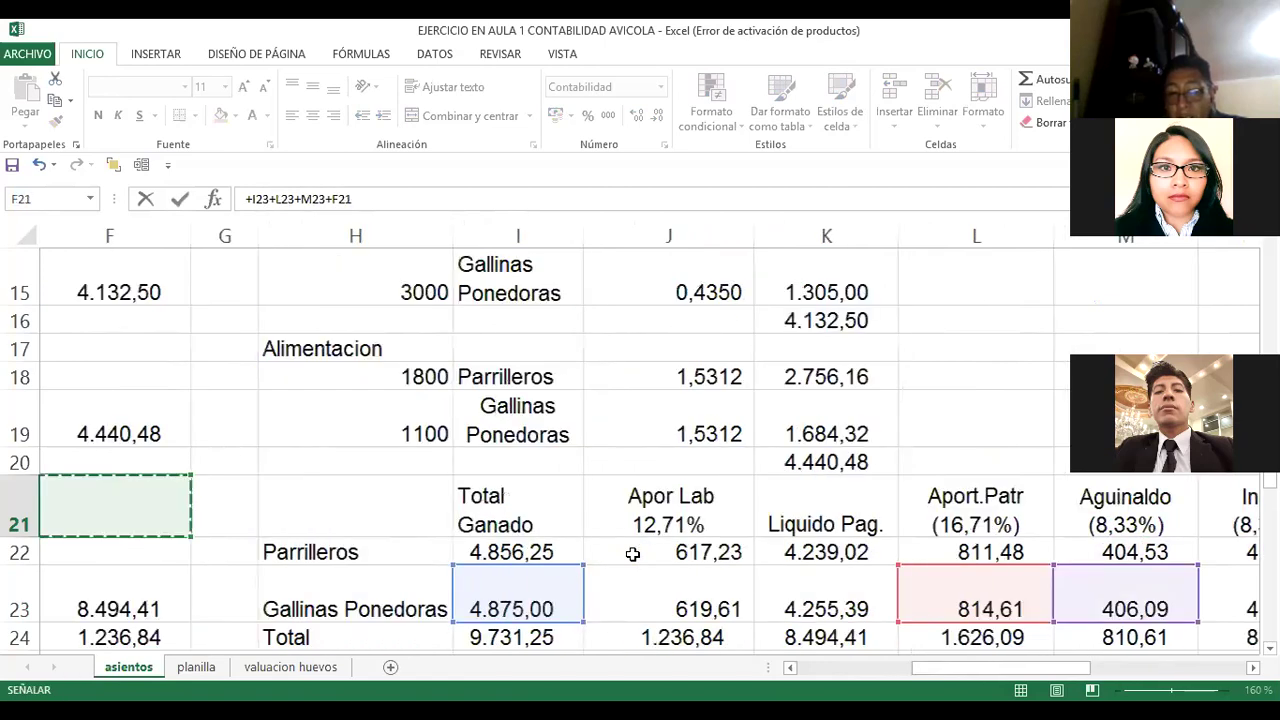
key(Right)
key(Right)
key(Right)
key(Right)
key(Right)
key(Right)
key(Right)
key(Right)
key(Right)
key(Right)
key(Left)
key(Left)
key(Down)
key(Down)
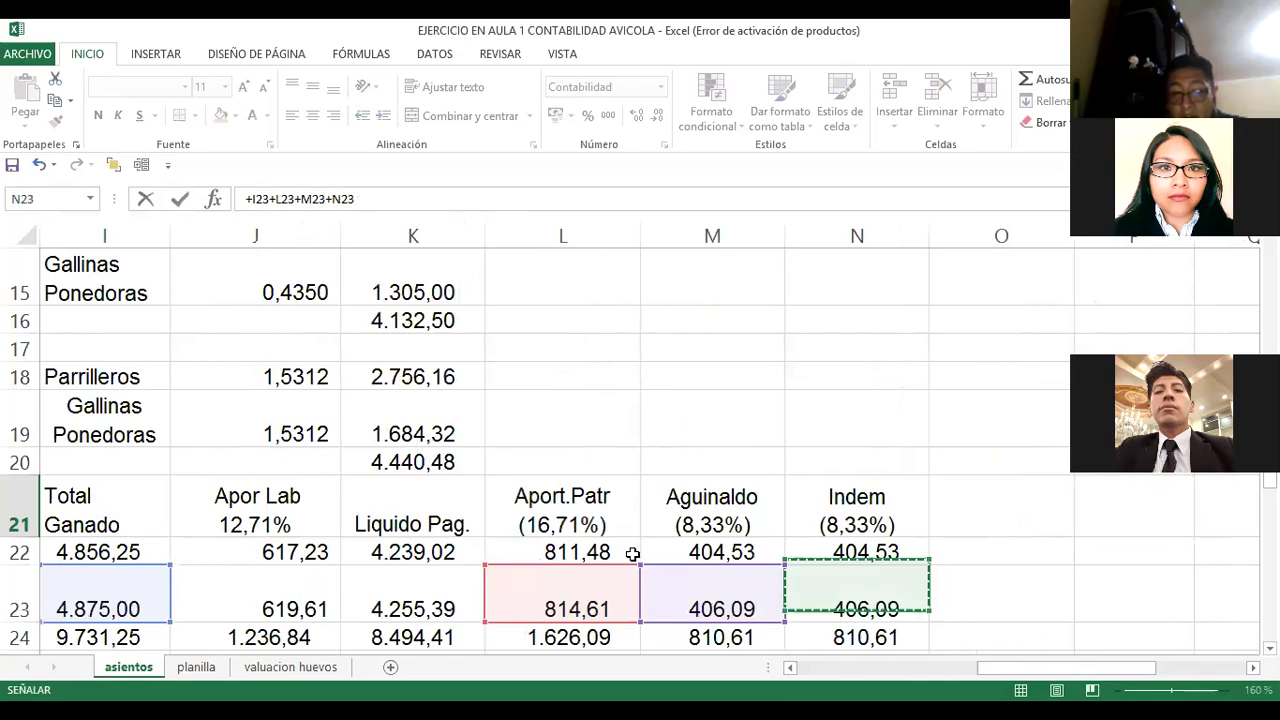
key(Return)
Step: Review the accounts of entry 5, from the Costos de Explotación Avicola and Aves en proceso de crecimiento debits to the payable credits
key(Left)
key(Left)
key(Left)
key(Down)
key(Down)
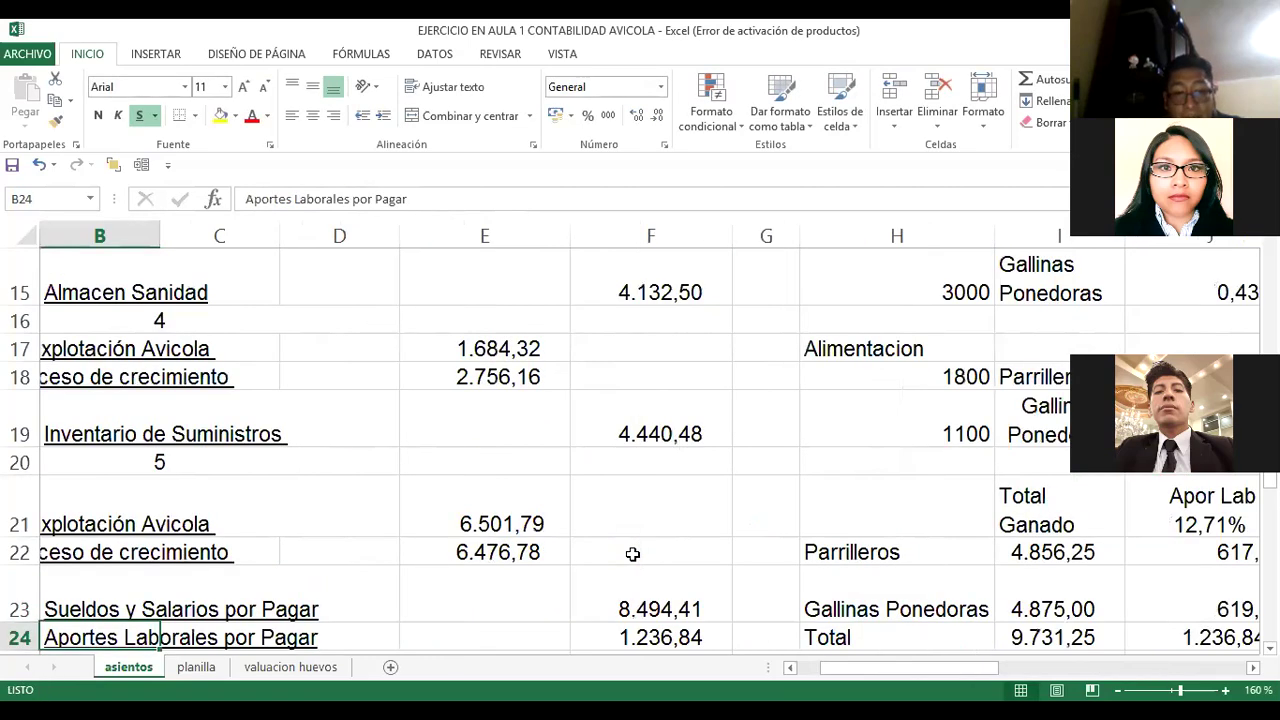
key(Down)
key(Down)
key(Down)
key(Down)
key(Down)
key(Up)
key(Up)
key(Up)
key(Up)
key(Up)
key(Up)
key(Up)
key(Right)
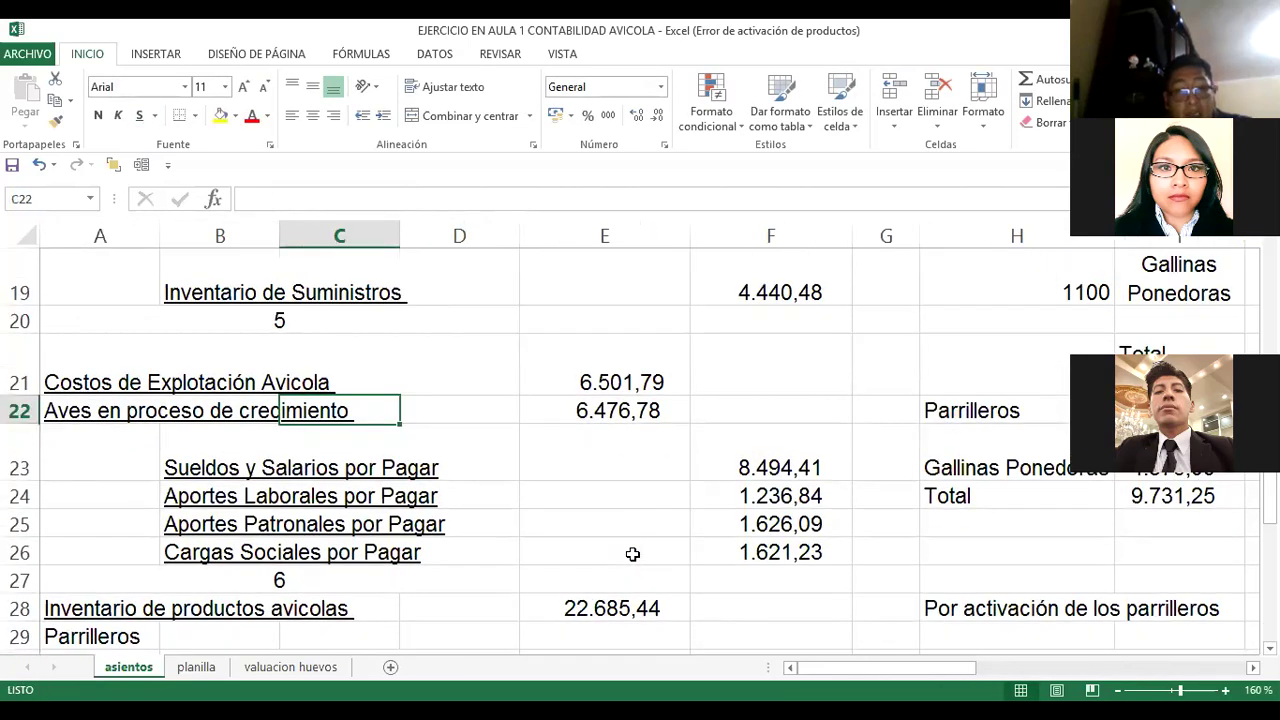
key(Right)
key(Right)
key(Up)
key(Left)
key(Left)
key(Left)
key(Down)
key(Down)
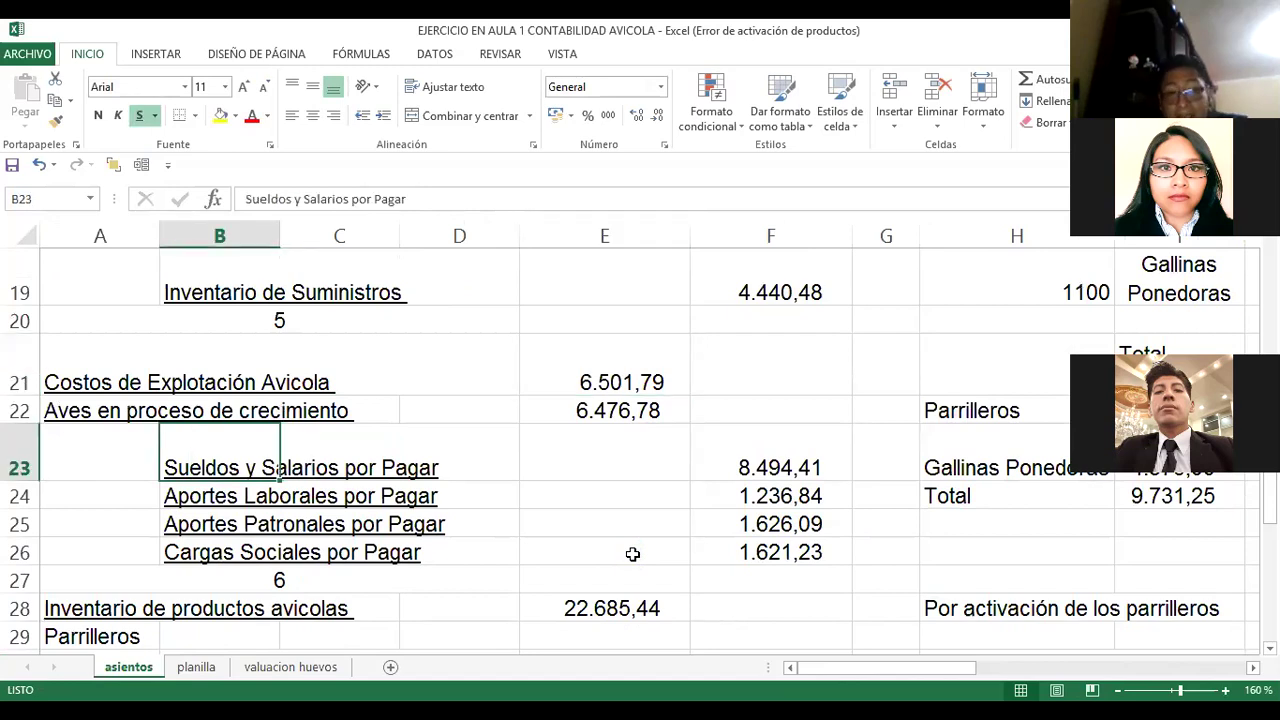
Step: Check the Sueldos y Salarios por Pagar credit of entry 5 against the Liquido Pag. total in K24
key(Right)
key(Right)
key(Right)
key(Right)
key(Right)
key(Right)
key(Right)
key(Right)
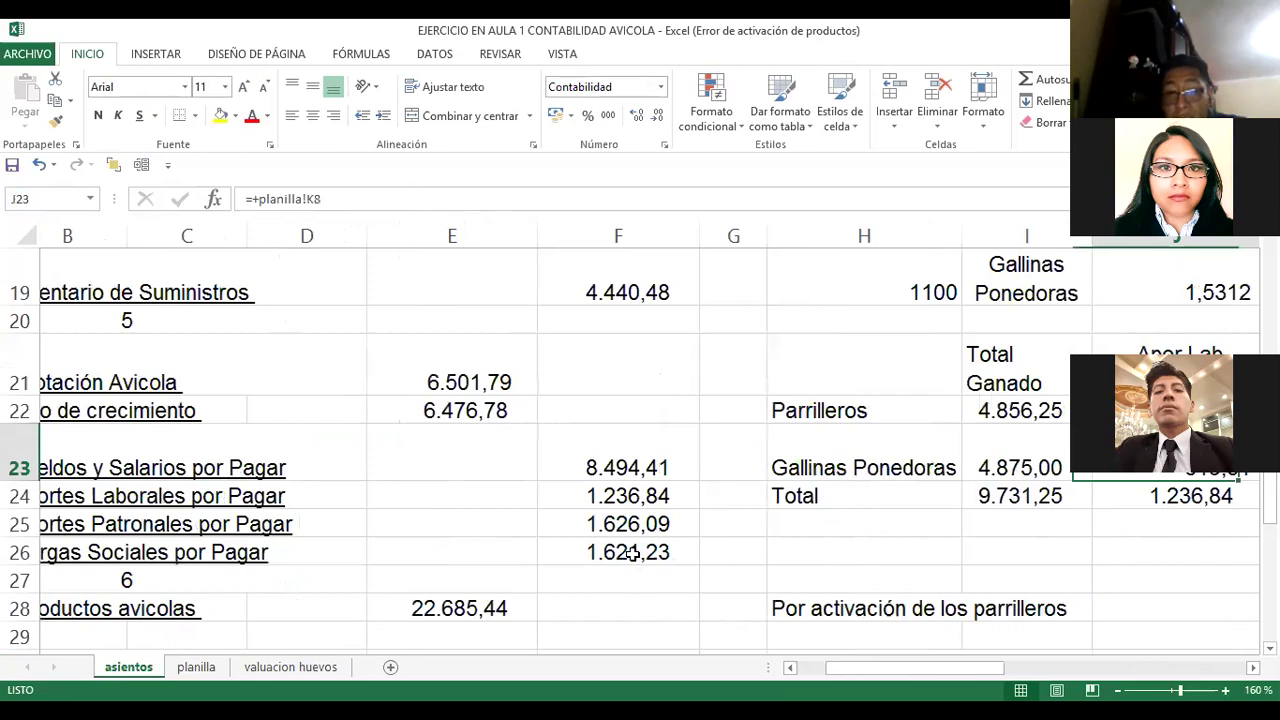
key(Right)
key(Down)
key(Left)
key(Left)
key(Left)
key(Left)
key(Left)
key(Left)
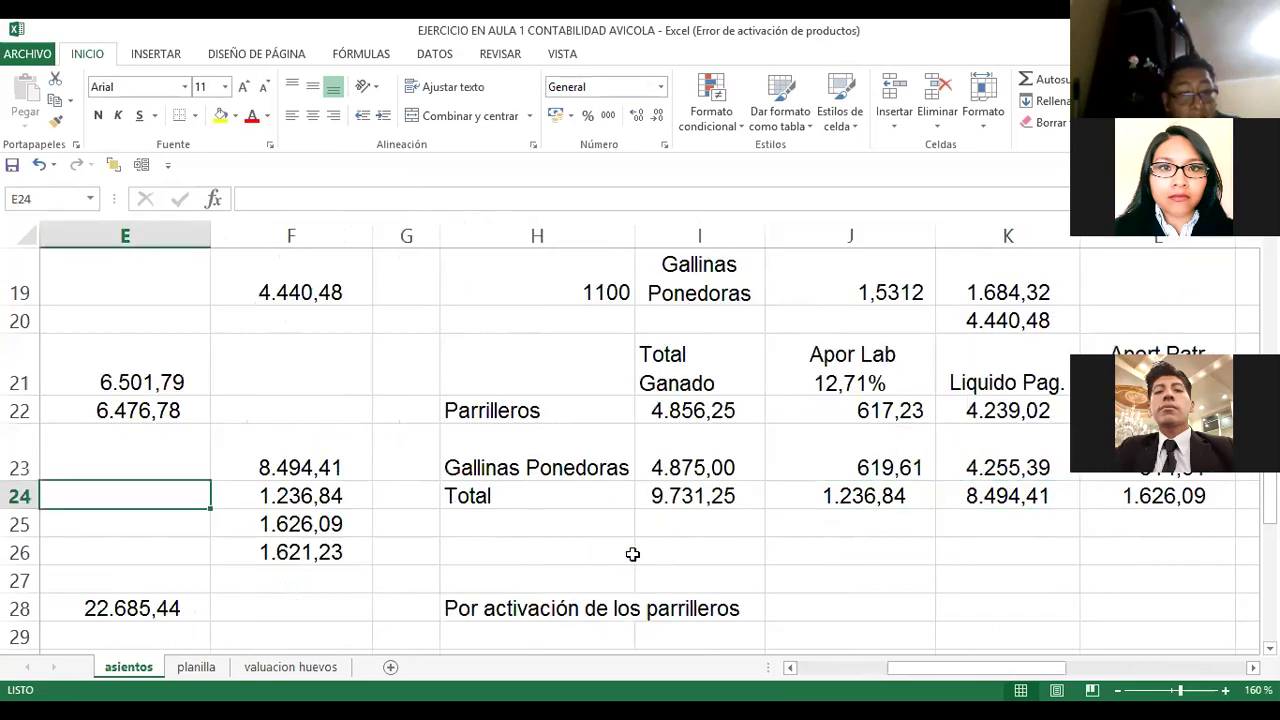
key(Left)
key(Left)
key(Left)
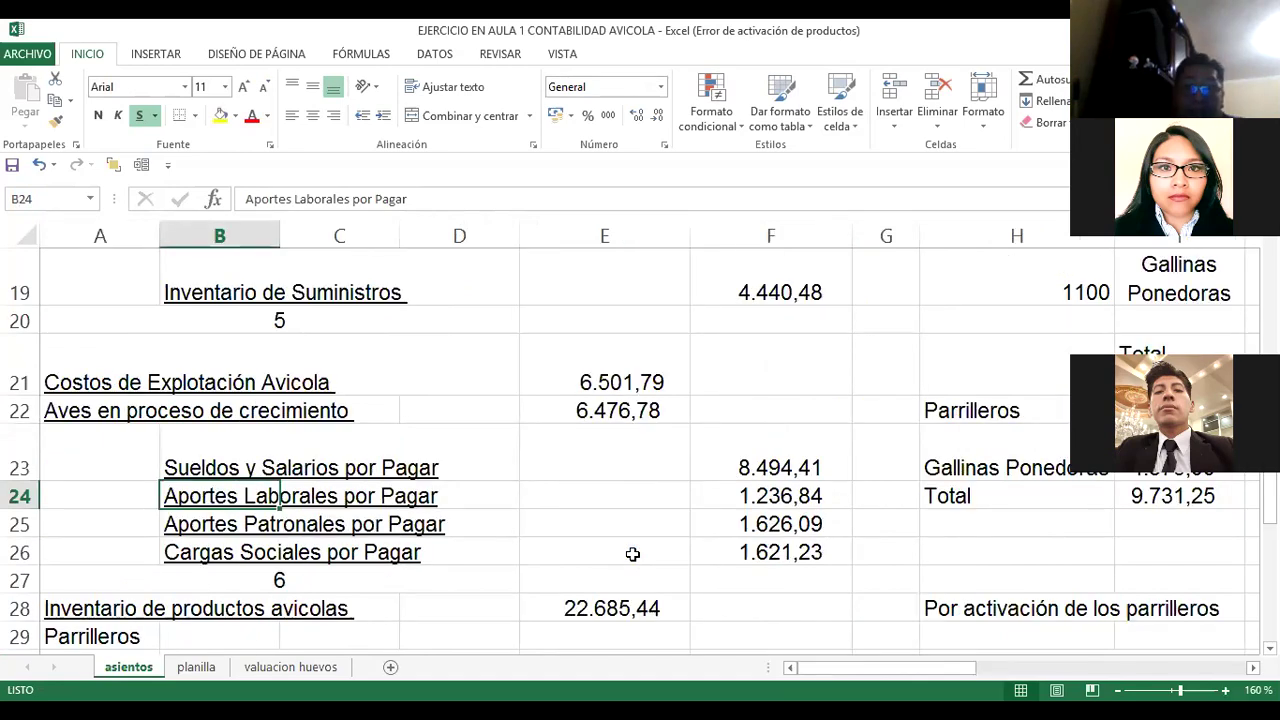
Step: Check the Aportes Laborales por Pagar credit of entry 5 against the Apor Lab total in the payroll summary
key(alt+Tab)
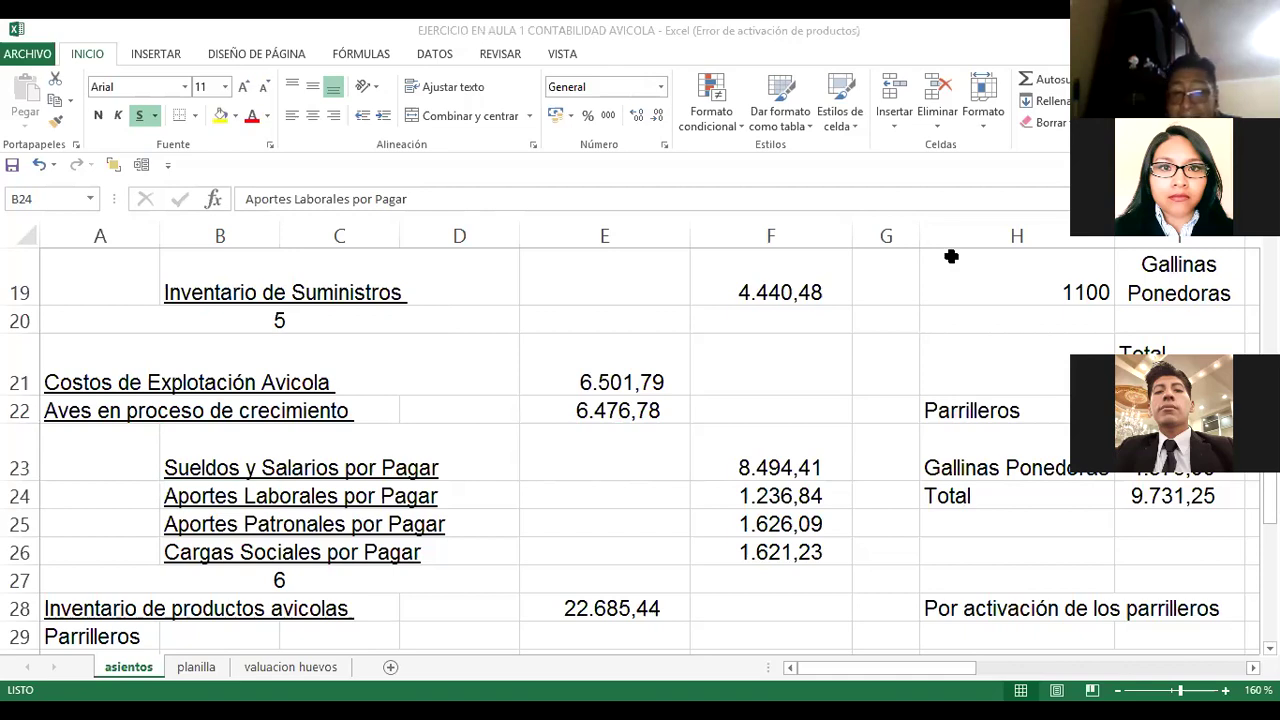
key(Right)
key(Right)
key(Right)
key(Right)
key(Right)
key(Right)
key(Right)
key(Right)
key(Right)
key(Right)
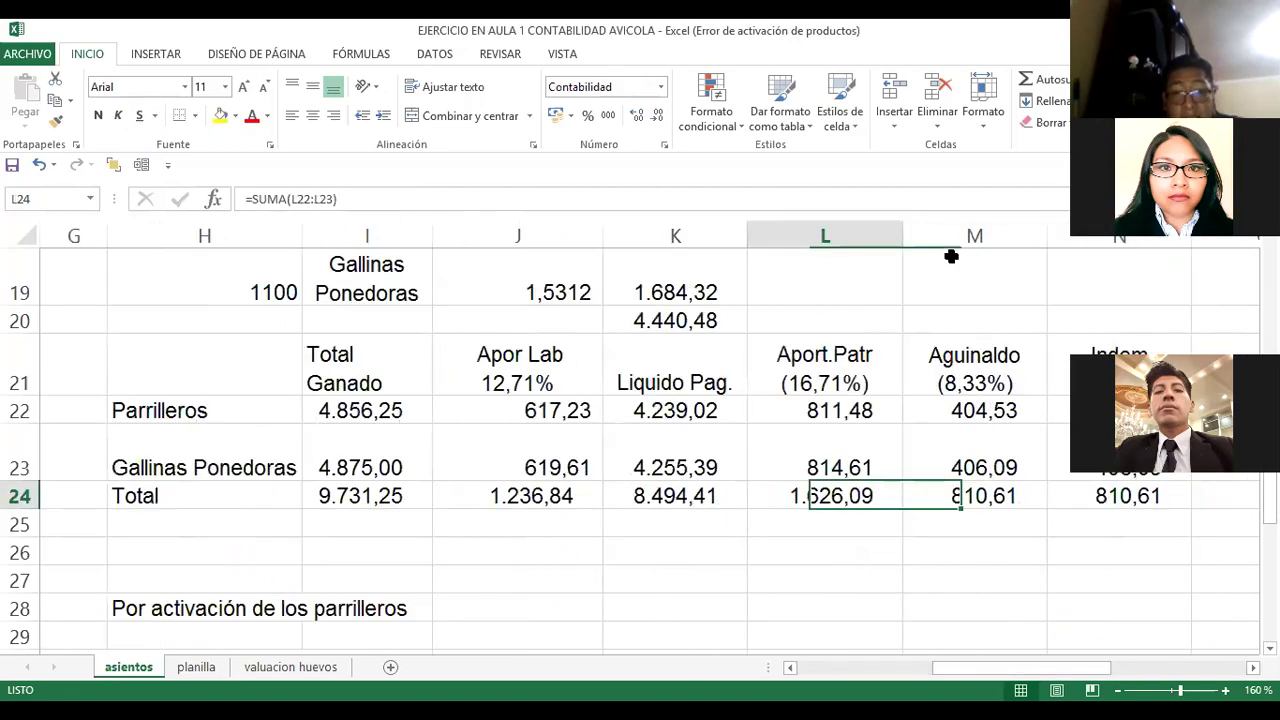
key(Left)
key(Left)
key(Left)
key(Left)
key(Left)
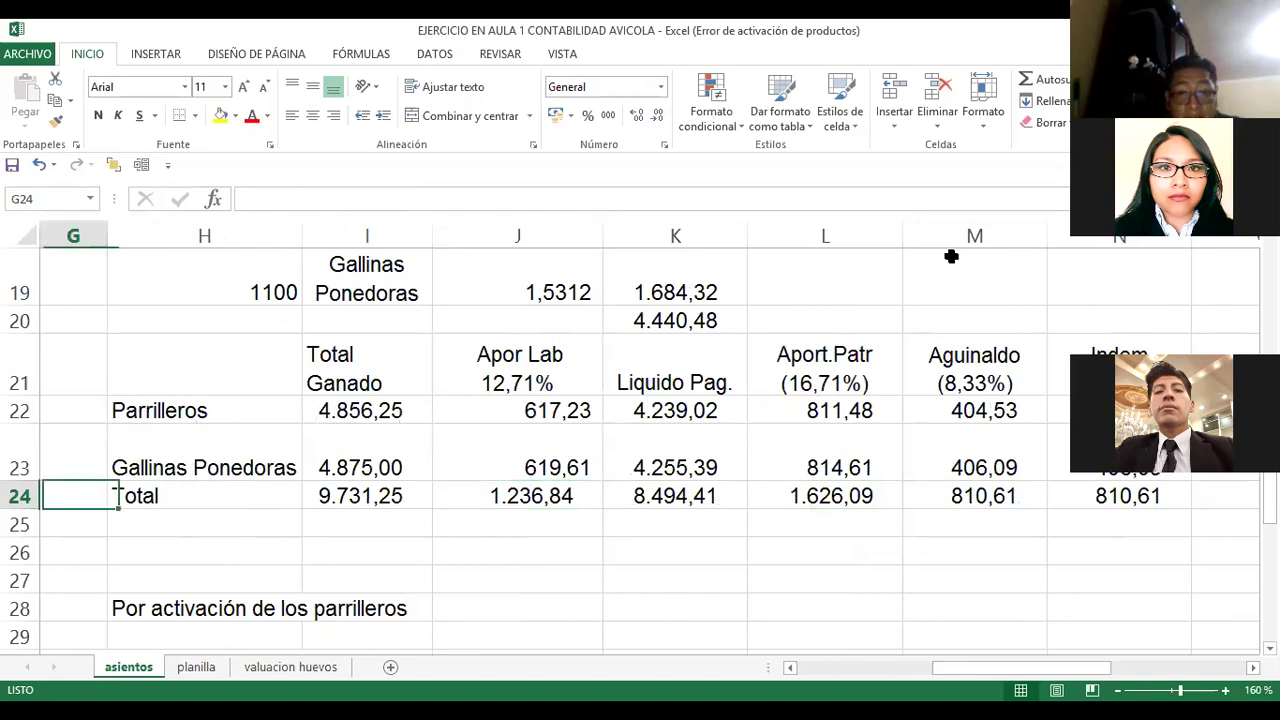
key(Left)
key(Left)
key(Left)
key(Left)
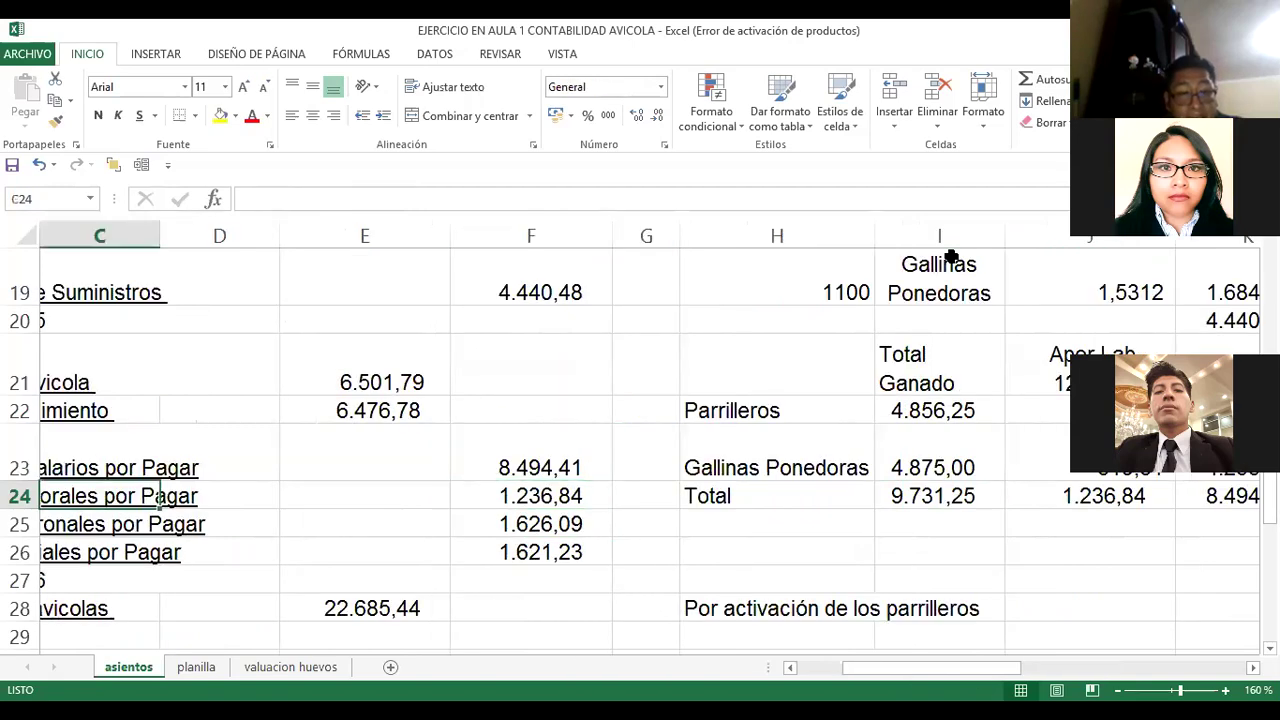
key(Left)
key(Left)
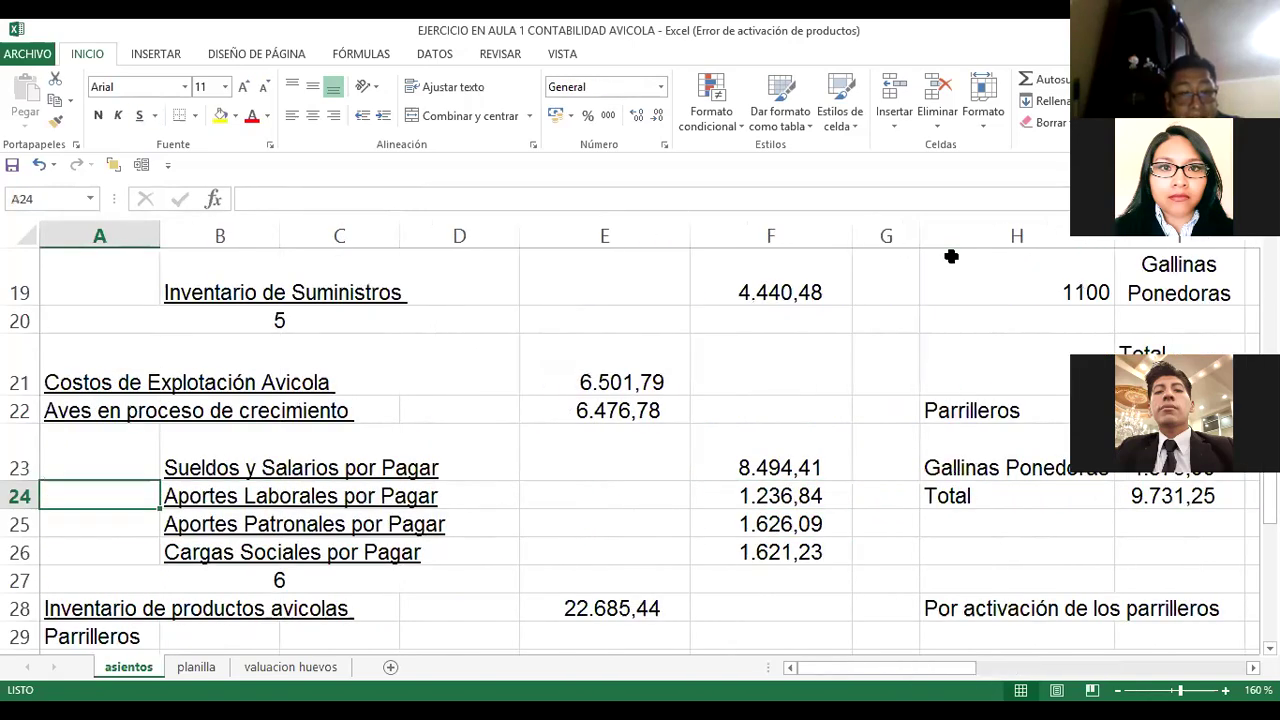
Step: Check the Aportes Patronales por Pagar credit of entry 5 against the Aport.Patr total in L24
key(Down)
key(Right)
key(Right)
key(Right)
key(Right)
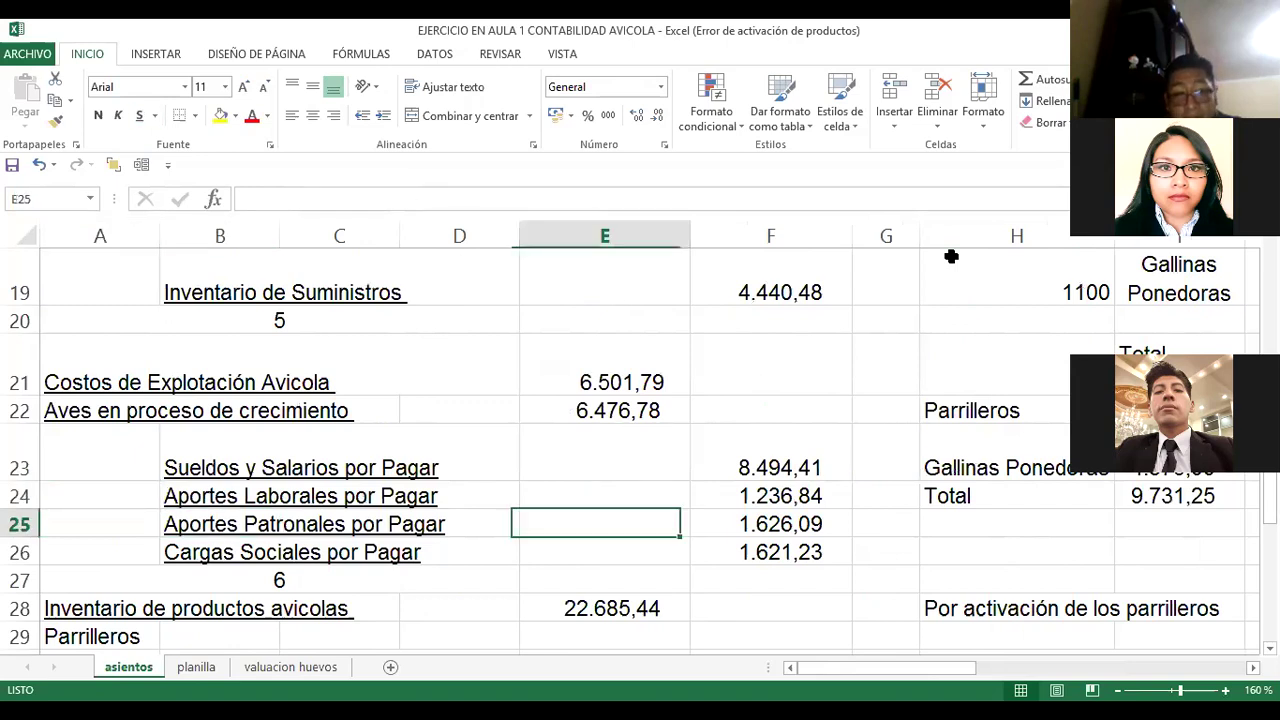
key(Right)
key(Right)
key(Right)
key(Right)
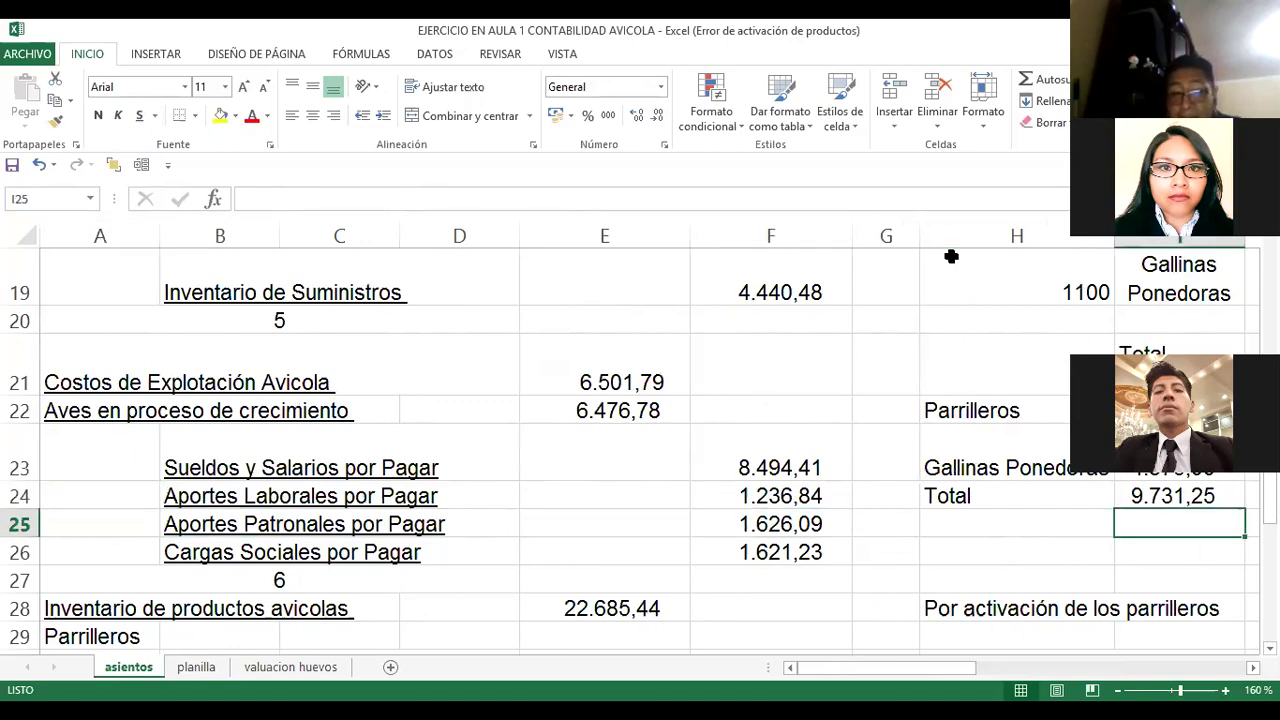
key(Right)
key(Right)
key(Right)
key(Right)
key(Up)
key(Left)
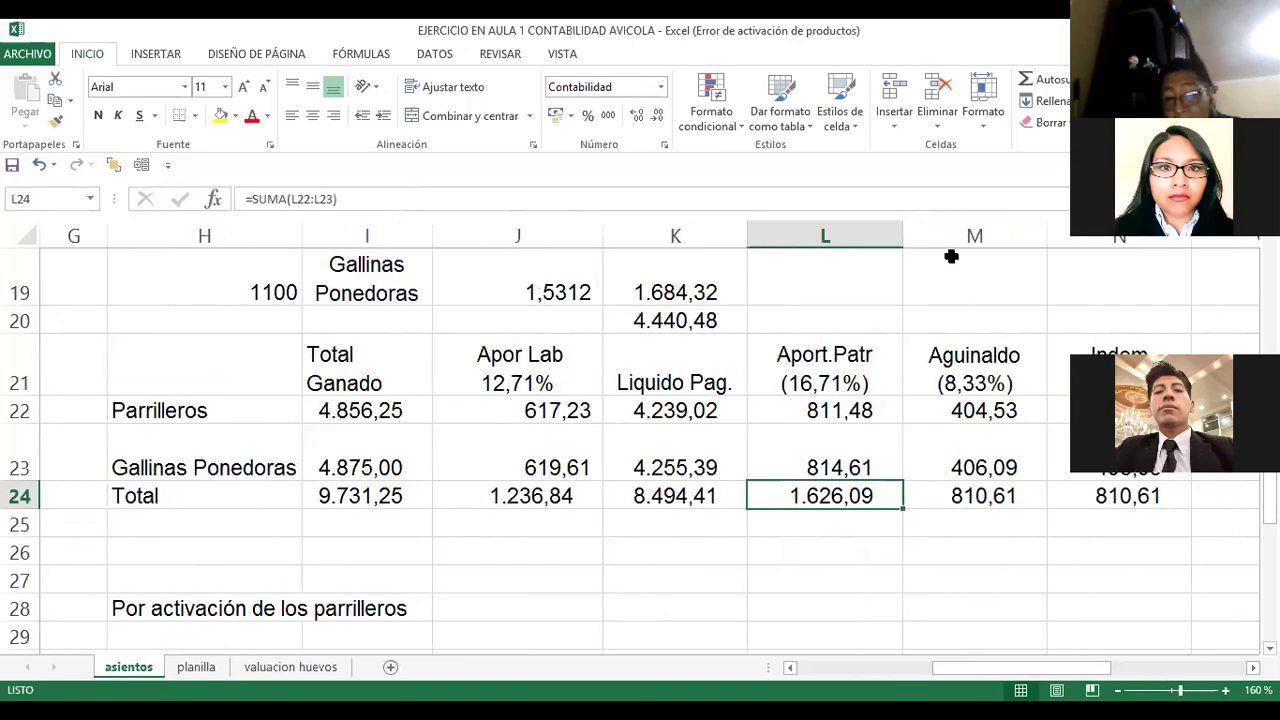
key(Left)
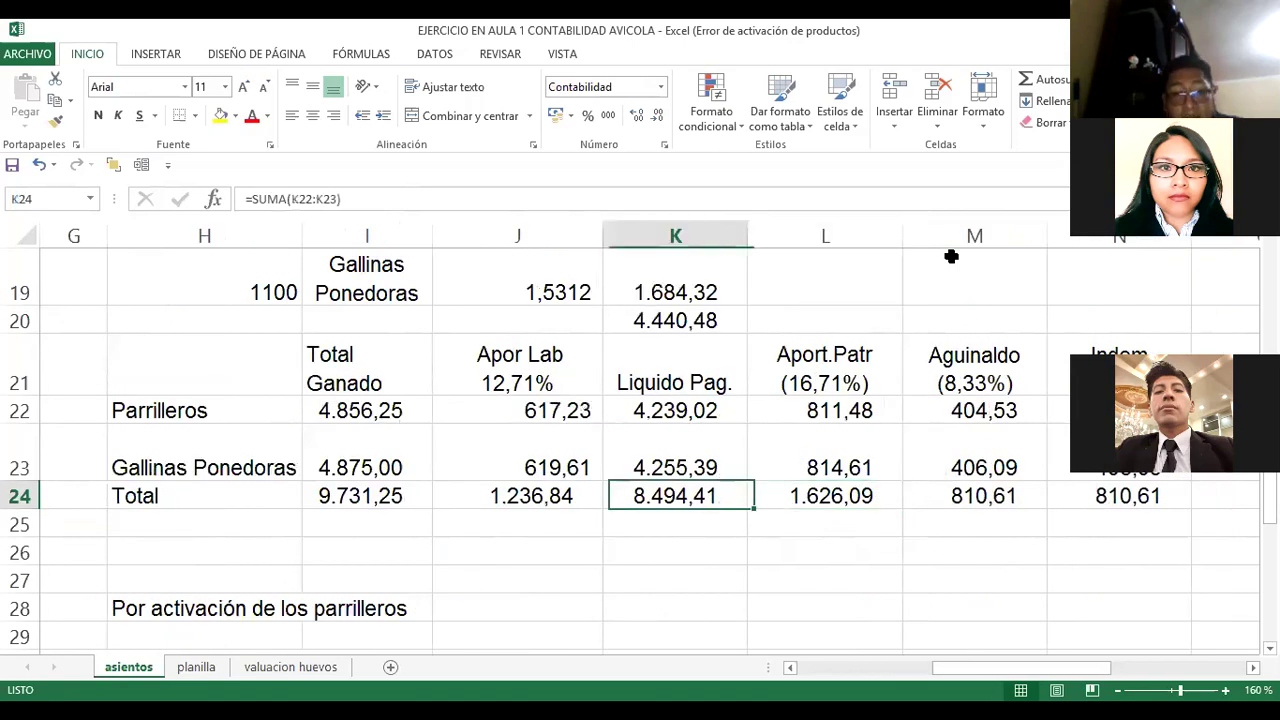
key(Left)
key(Left)
key(Left)
key(Left)
key(Left)
key(Left)
key(Left)
key(Left)
key(Left)
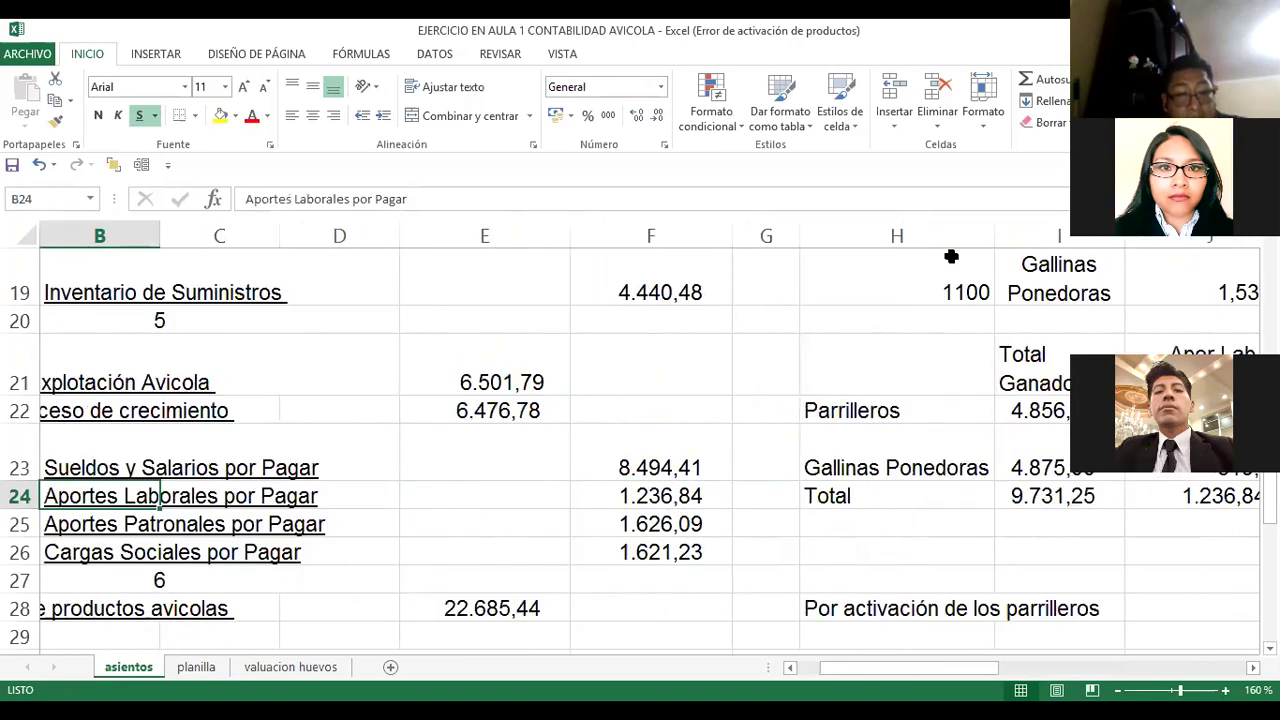
Step: Check the Cargas Sociales por Pagar credit of entry 5 against the Aguinaldo and Indem totals in M24:N24
key(Down)
key(Down)
key(Right)
key(Right)
key(Right)
key(Right)
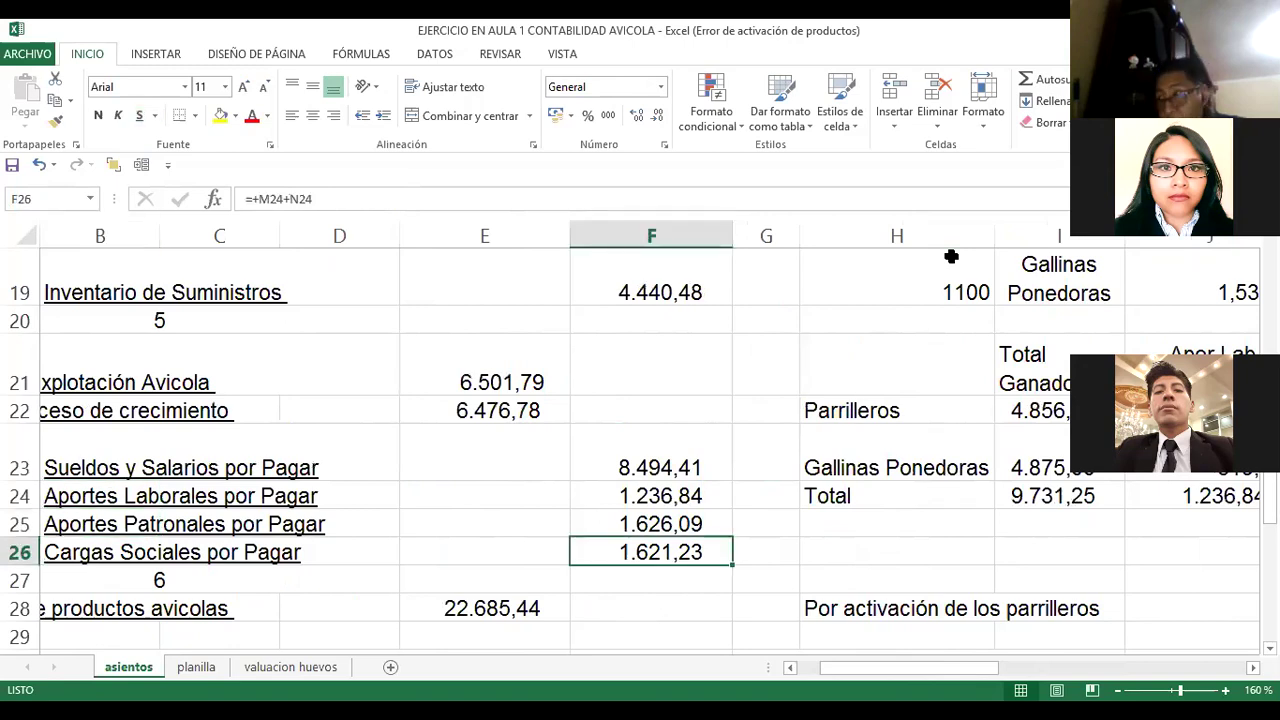
key(Right)
key(Right)
key(Right)
key(Right)
key(Right)
key(Right)
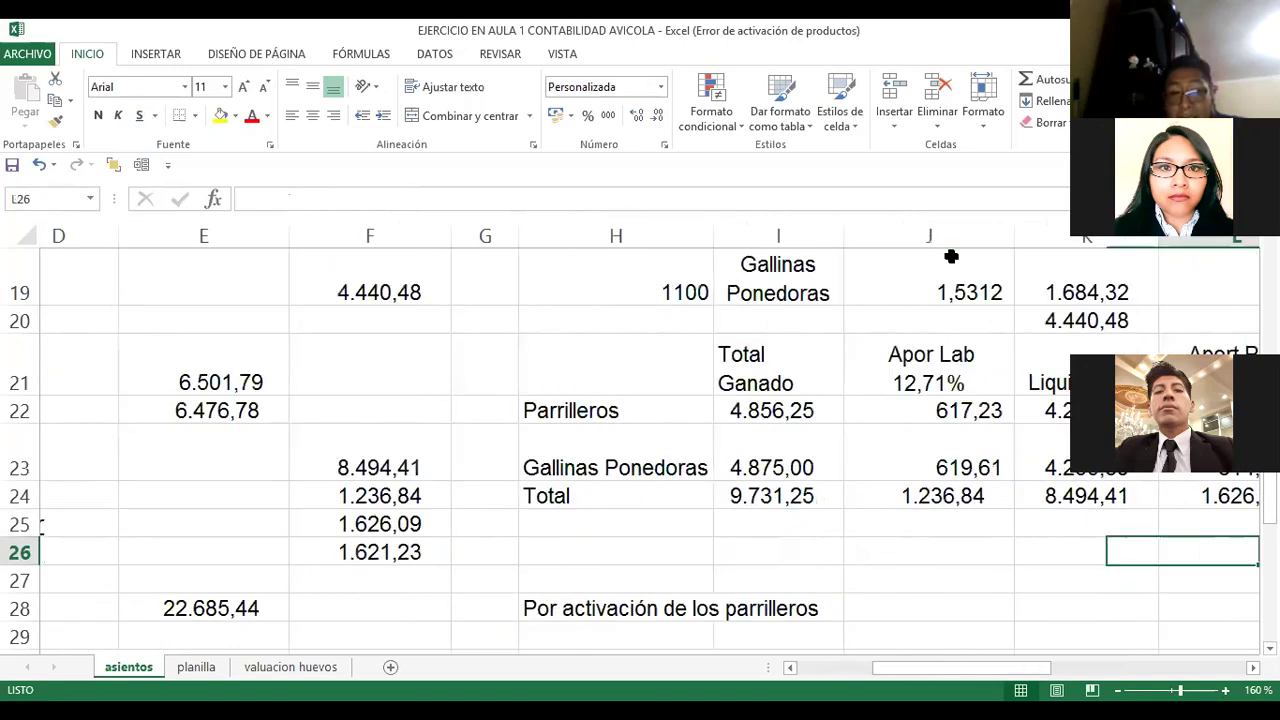
key(Right)
key(Right)
key(Right)
key(Right)
key(Left)
key(Left)
key(Up)
key(Up)
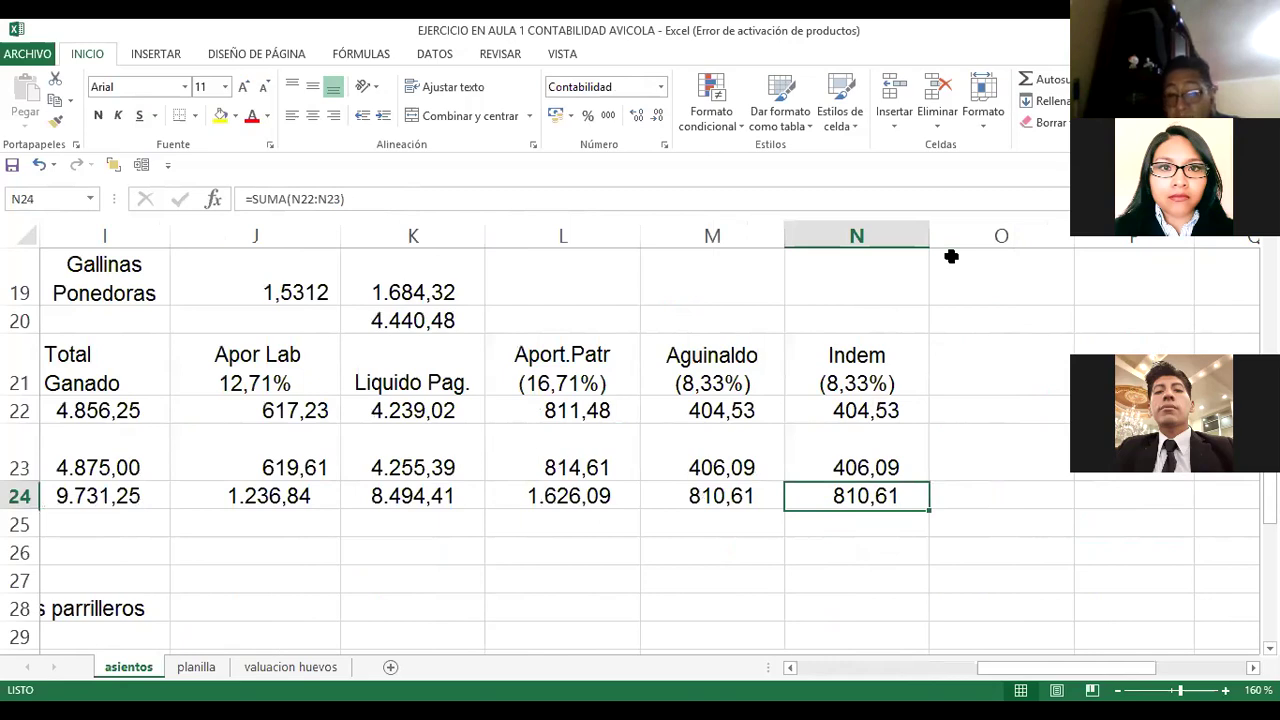
key(shift+Left)
Step: Check the sum of the two entry 5 debits in E21:E22
key(Left)
key(Left)
key(Left)
key(Left)
key(Left)
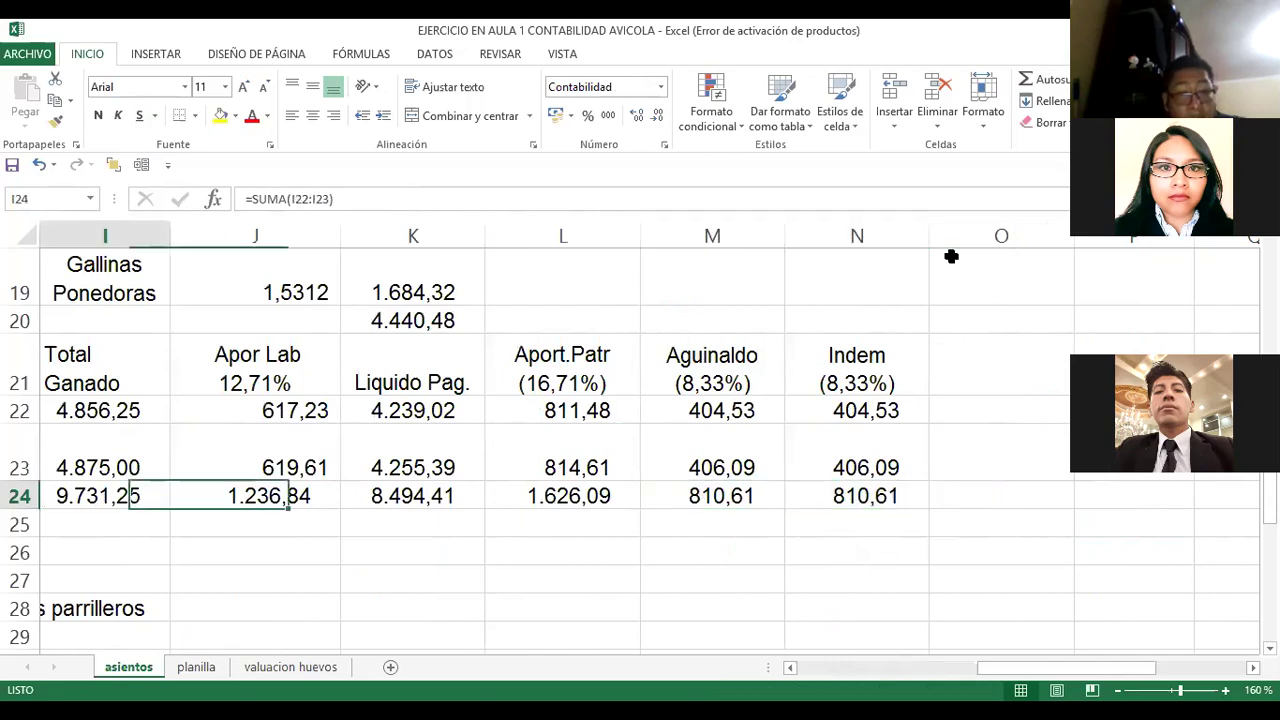
key(Left)
key(Left)
key(Left)
key(Left)
key(Up)
key(Up)
key(Up)
key(Left)
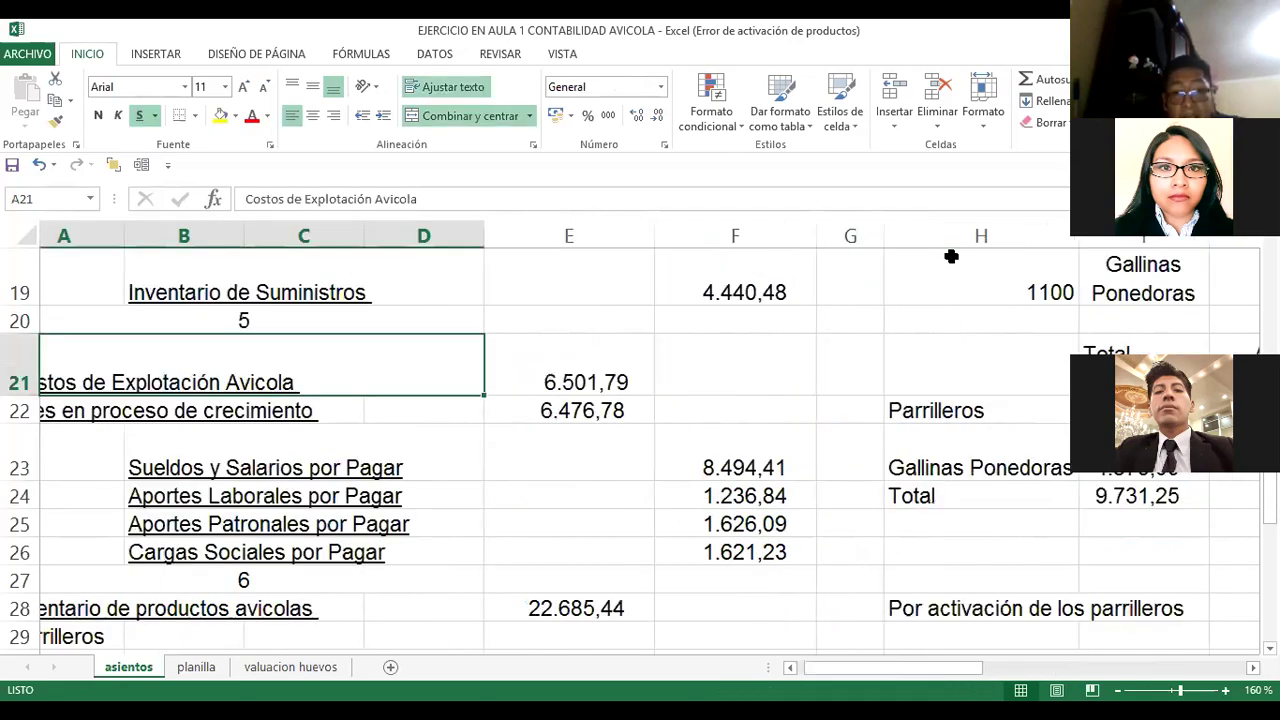
key(Right)
key(shift+Down)
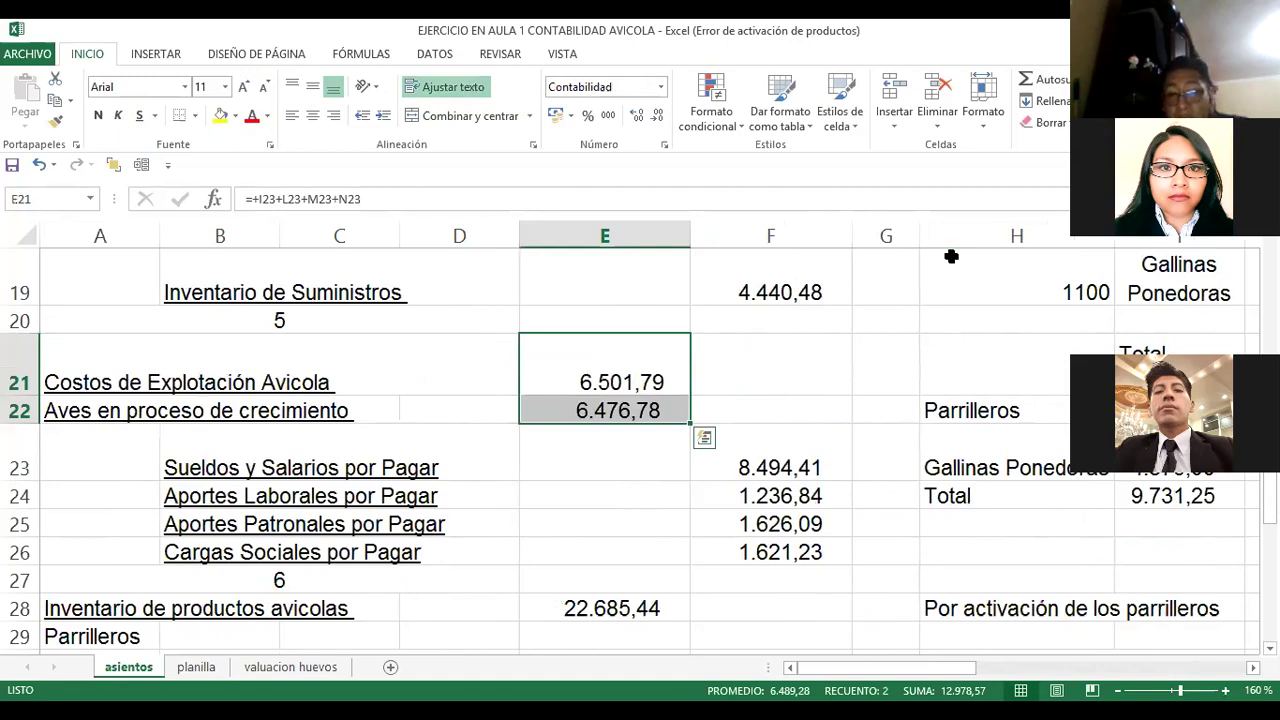
Step: Check the sum of the four entry 5 credits in F23:F26 against the debits
click(803, 453)
key(shift+Down)
key(shift+Down)
key(shift+Down)
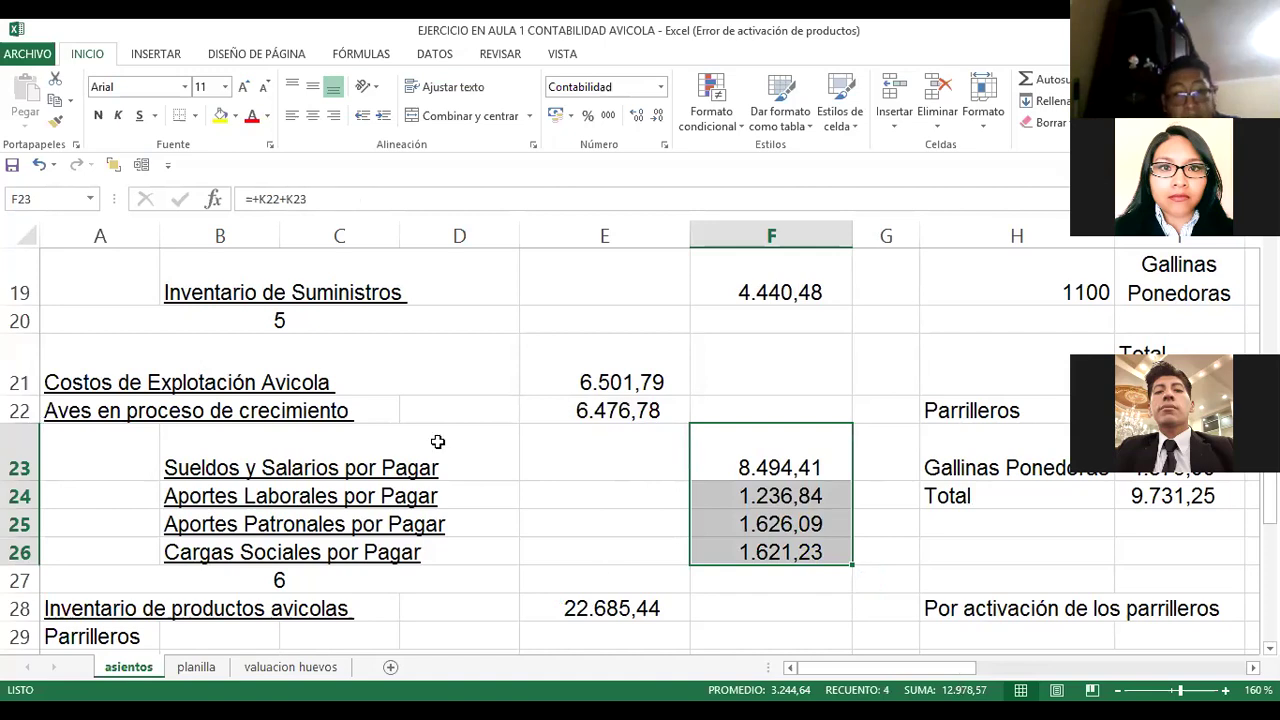
Step: Review the Aves en proceso de crecimiento and Costos de Explotación Avicola debits of entry 5
key(ctrl+Left)
key(Up)
key(Left)
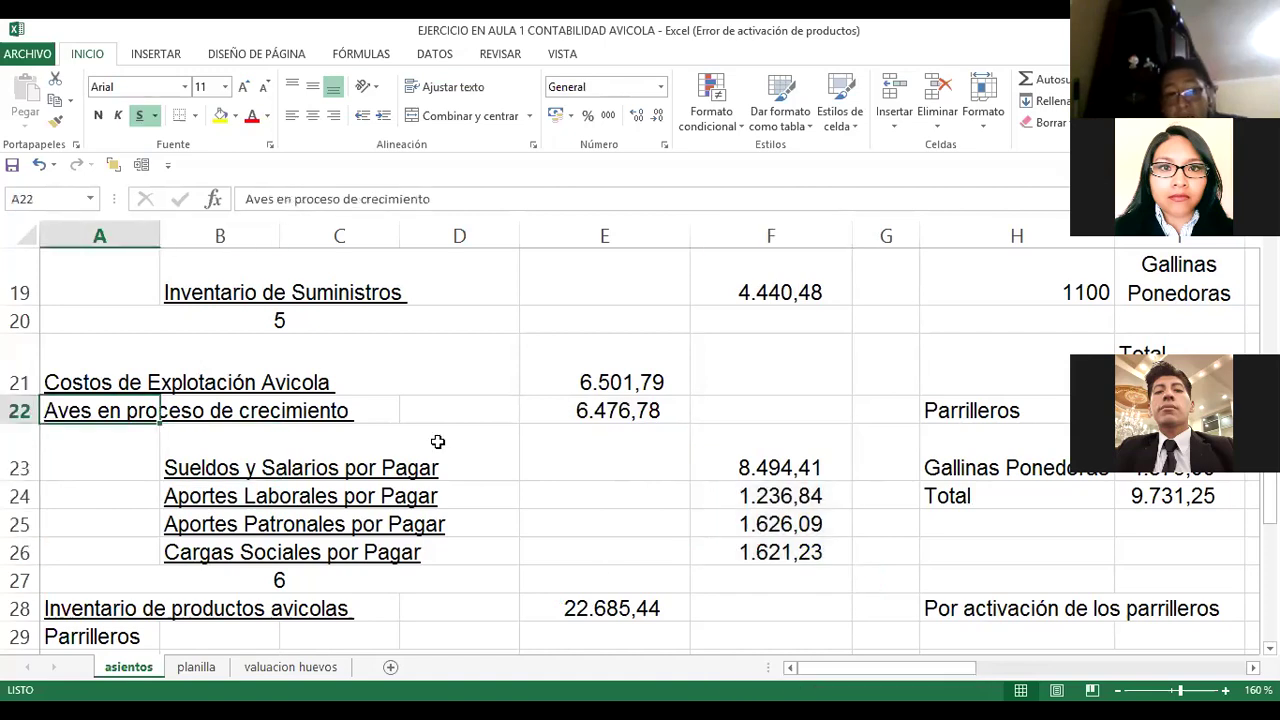
key(Right)
key(Right)
key(Right)
key(Right)
key(Up)
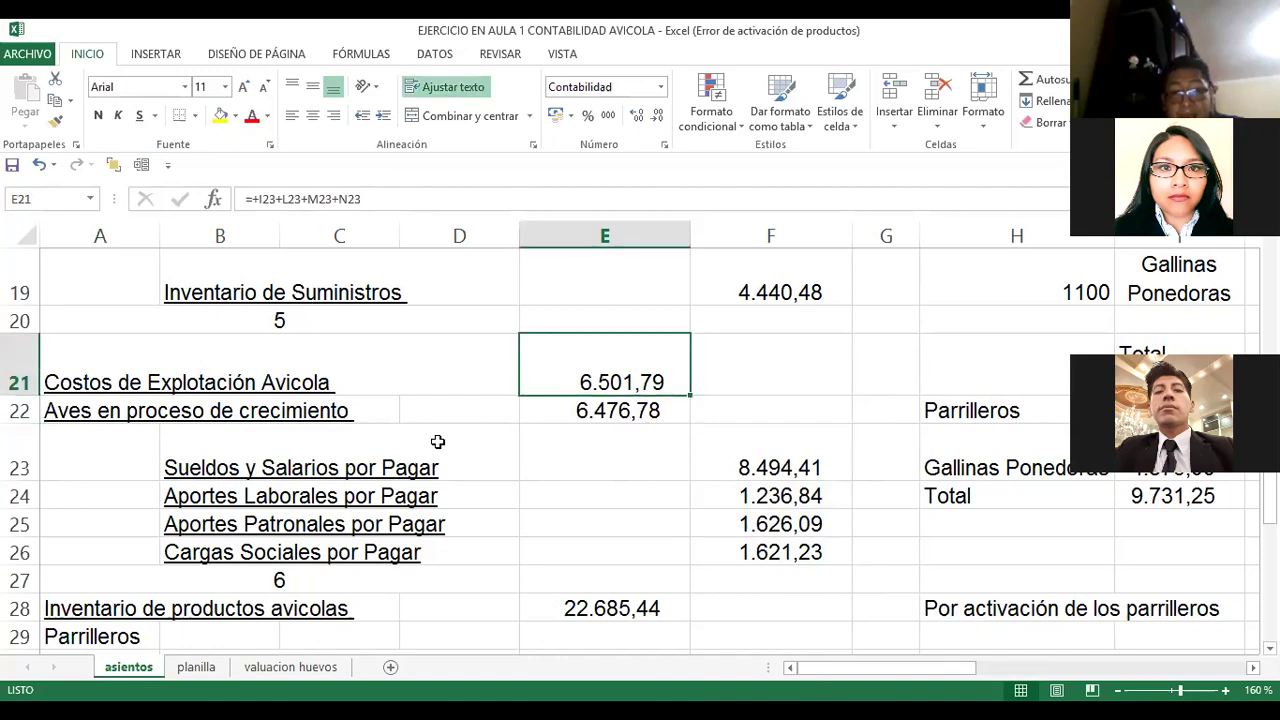
Step: Highlight the entry 5 posting in M5 of the Costos de Explotación Avicola ledger account in yellow
key(Right)
key(Right)
key(Right)
key(Right)
key(Right)
key(Right)
key(Up)
key(Up)
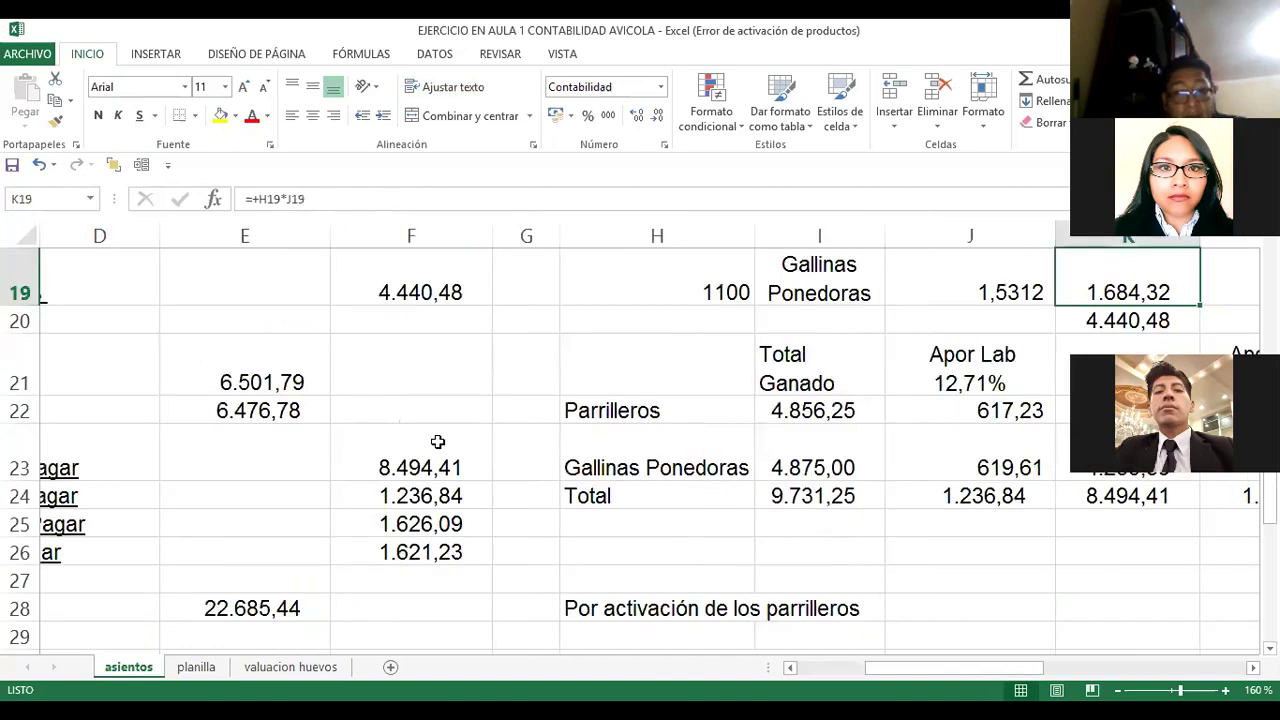
key(Left)
key(Left)
key(Left)
key(Left)
key(Left)
key(Up)
key(Up)
key(Up)
key(Left)
key(Left)
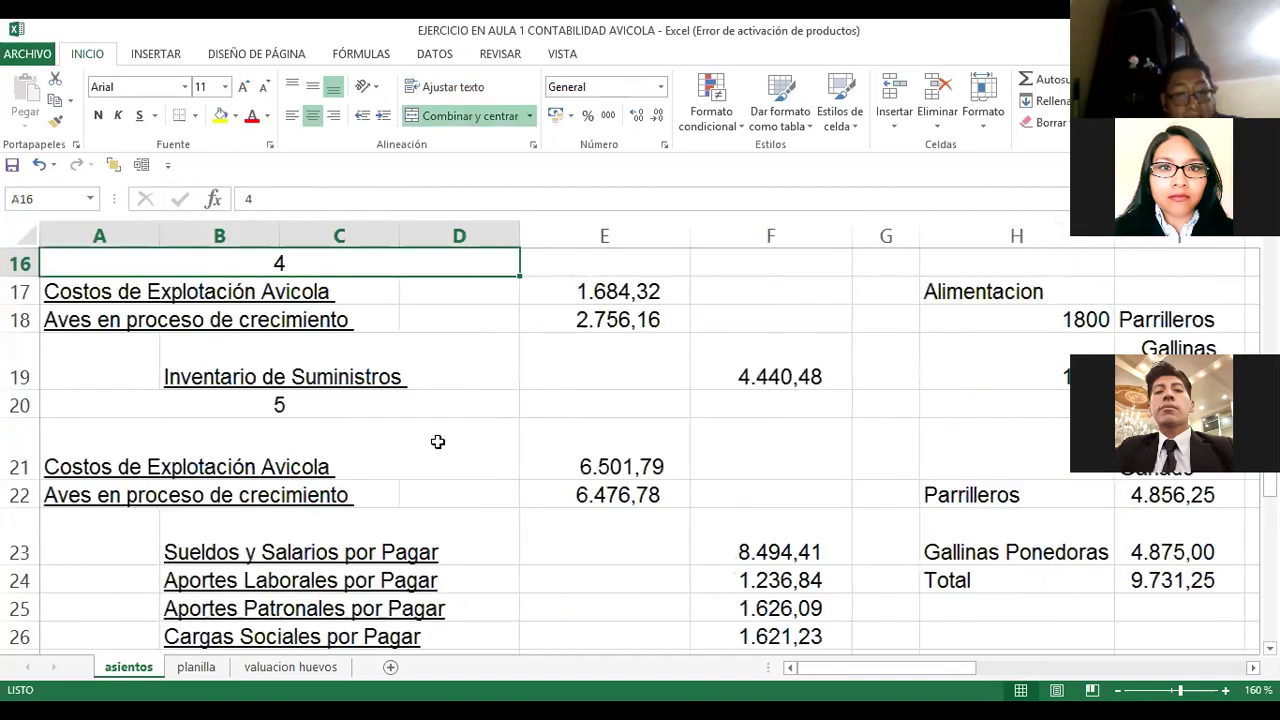
key(Right)
key(Right)
key(Right)
key(Down)
key(ctrl+z)
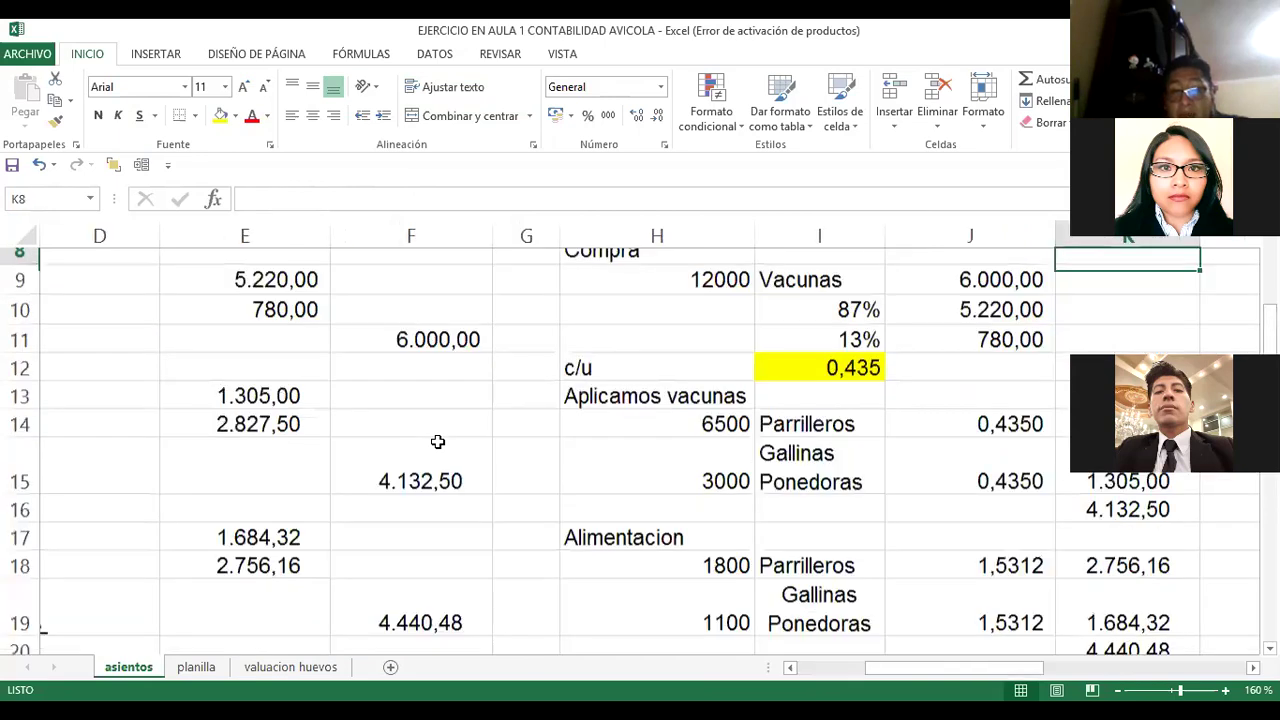
key(ctrl+z)
key(ctrl+z)
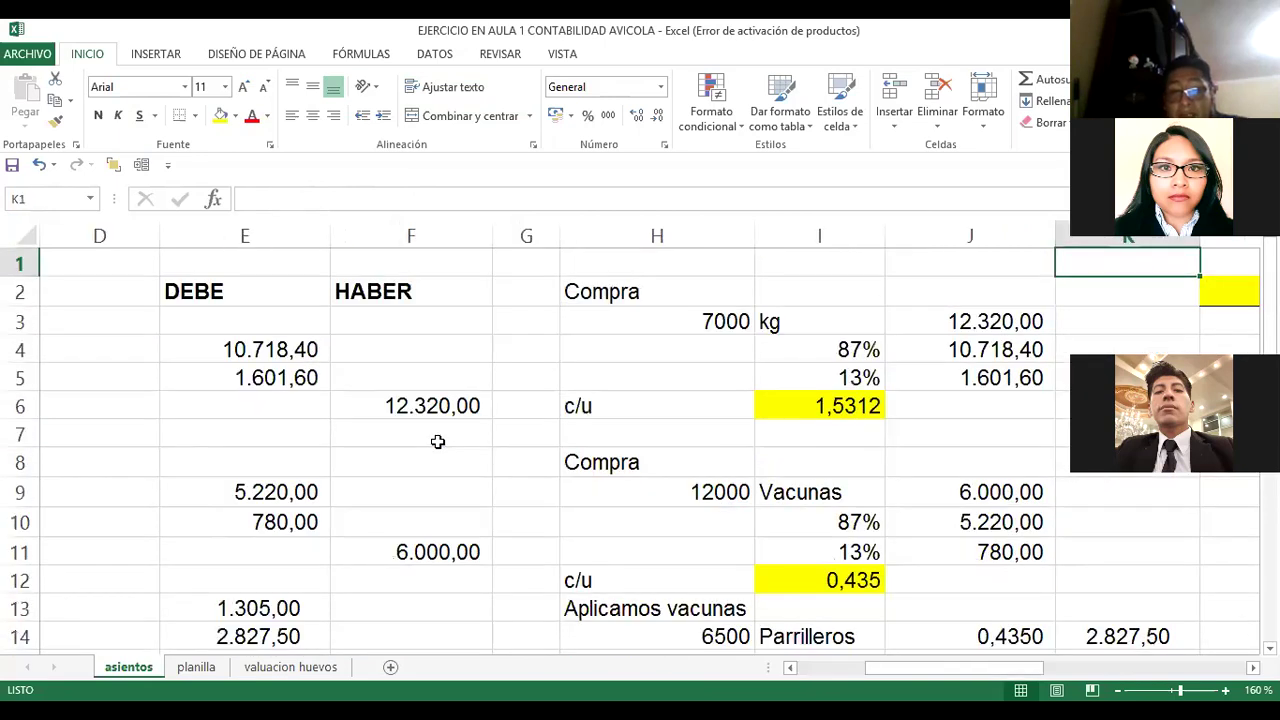
key(ctrl+z)
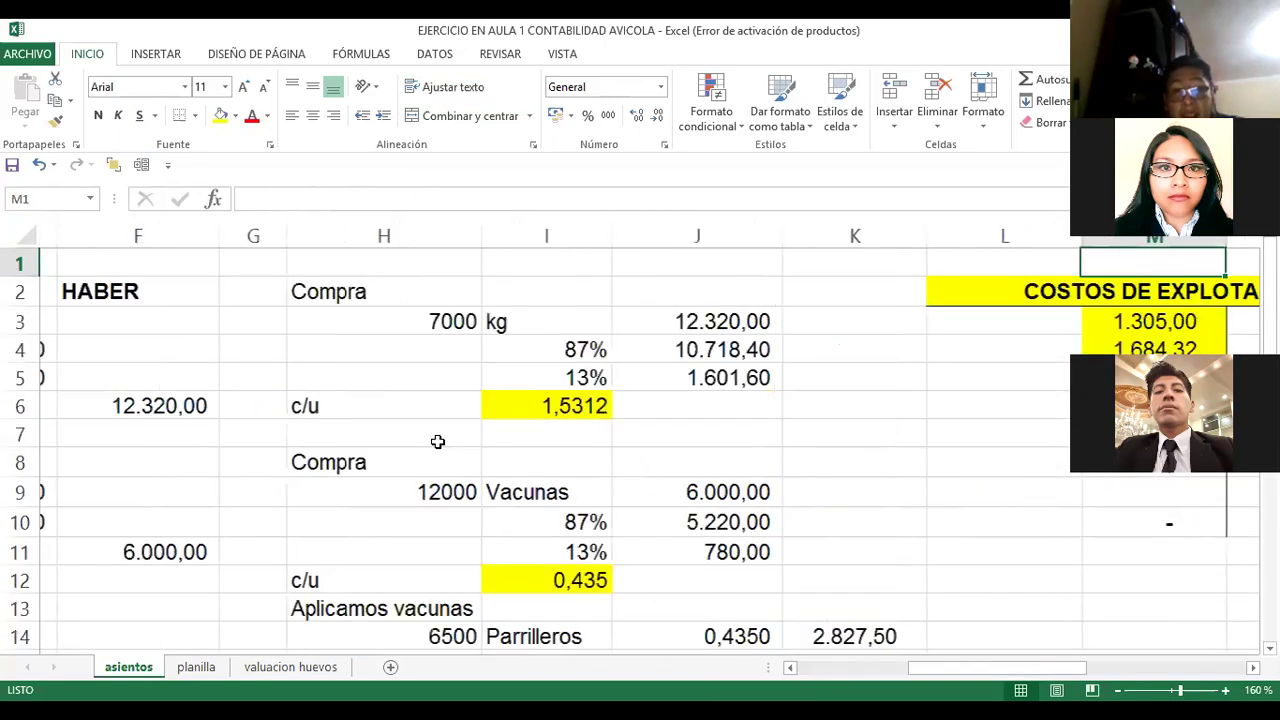
key(ctrl+z)
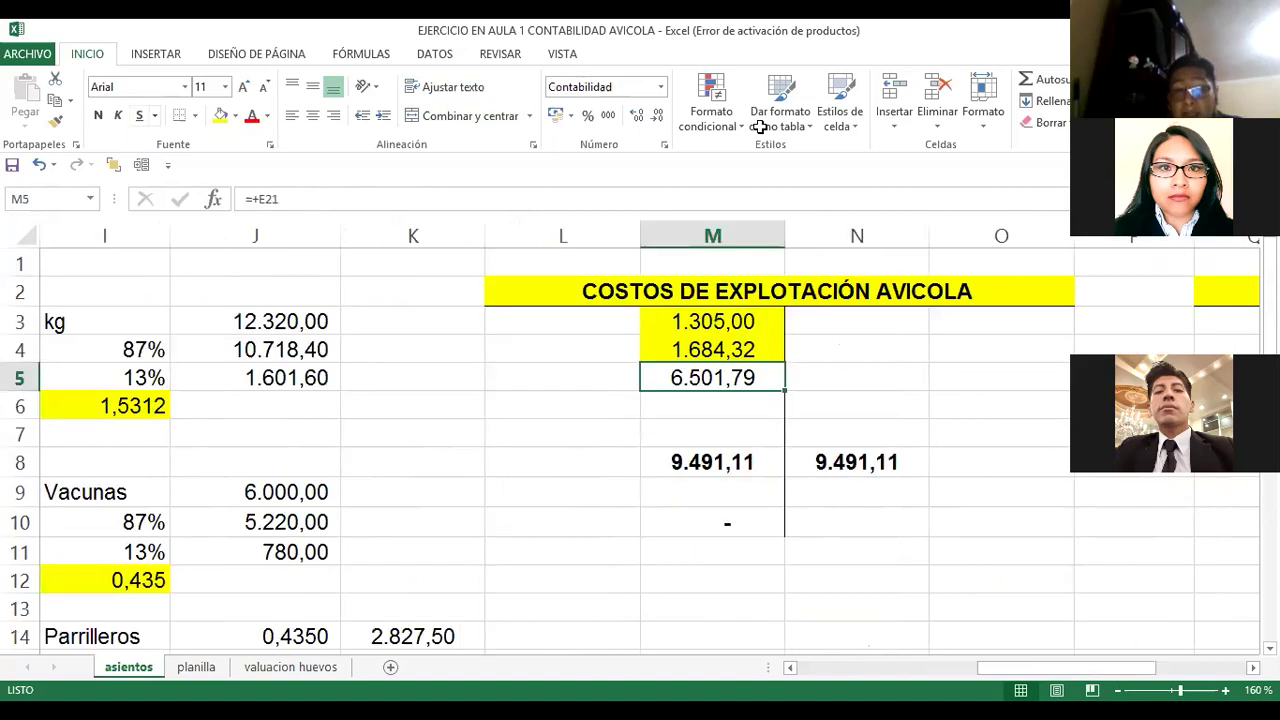
key(Right)
key(Right)
Step: Go back to entry 5 in the journal and examine its Aves en proceso de crecimiento debit in row 22
key(Left)
key(Left)
key(Left)
key(Left)
key(Left)
key(Left)
key(Left)
key(Left)
key(Left)
key(Left)
key(Left)
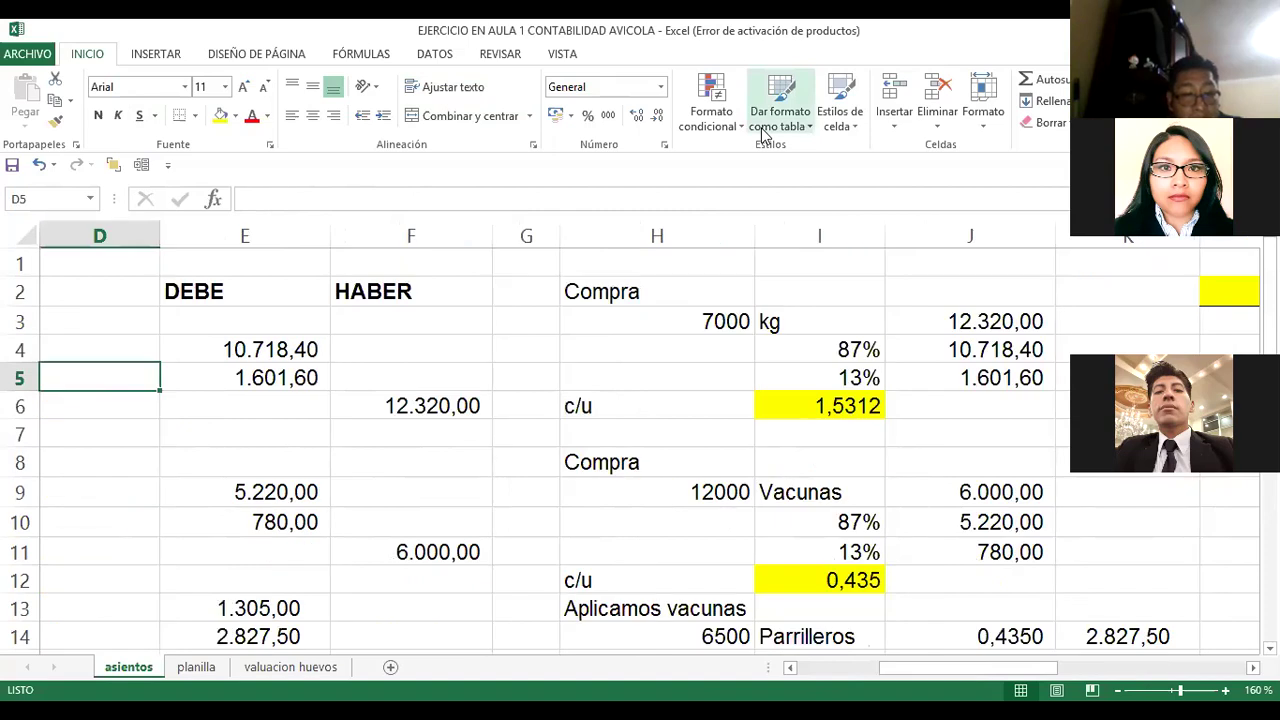
key(Left)
key(Down)
key(Down)
key(Down)
key(Down)
key(Down)
key(Down)
key(Down)
key(Down)
key(Down)
key(Down)
key(Down)
key(Down)
key(Down)
key(Down)
key(Down)
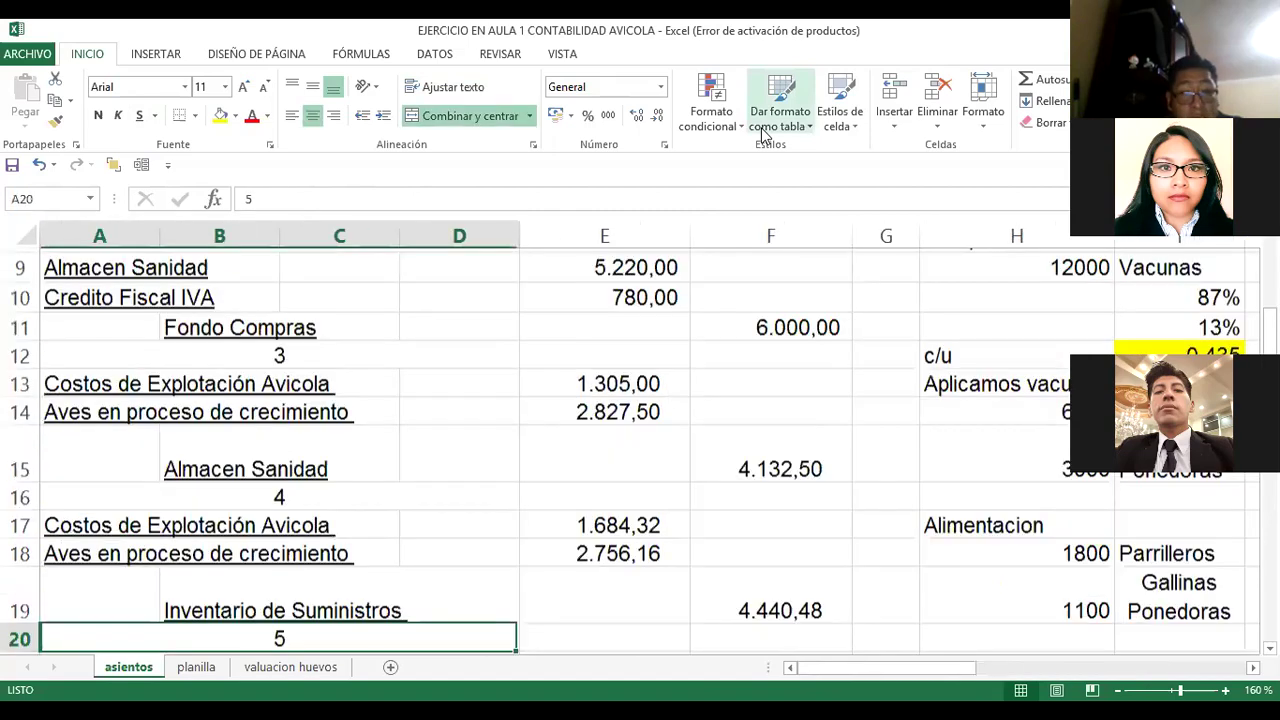
key(Down)
key(Down)
key(Down)
key(Down)
key(Down)
key(Down)
key(Right)
key(Right)
key(Right)
key(Right)
key(Right)
key(Up)
key(Up)
key(Up)
key(Up)
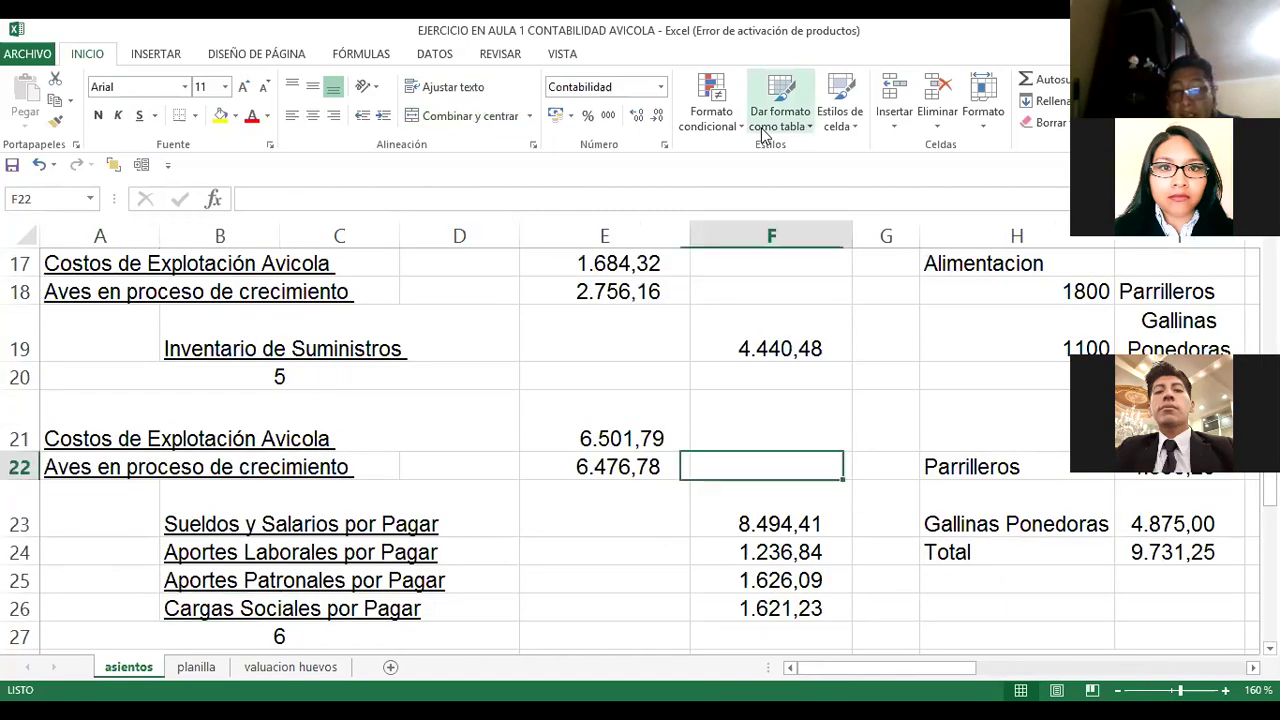
Step: Highlight the entry 5 posting in R6 of the Ave en Proceso de Crecimiento ledger account in yellow
key(Right)
key(Right)
key(Right)
key(Right)
key(Right)
key(Right)
key(Right)
key(Up)
key(Up)
key(Up)
key(Up)
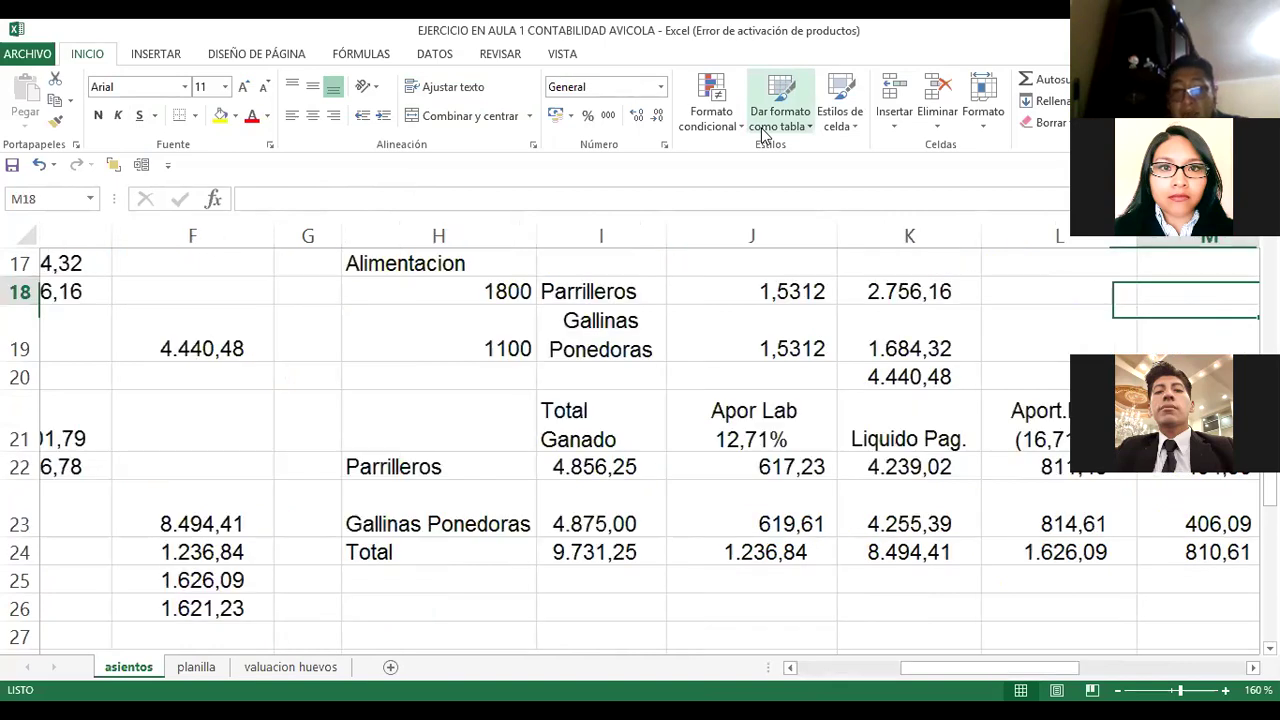
key(Right)
key(Right)
key(Right)
key(Right)
key(Right)
key(Right)
key(Right)
key(Up)
key(Up)
key(Up)
key(Up)
key(Up)
key(Up)
key(Up)
key(Up)
key(Up)
key(Up)
key(Up)
key(Up)
key(Up)
key(Up)
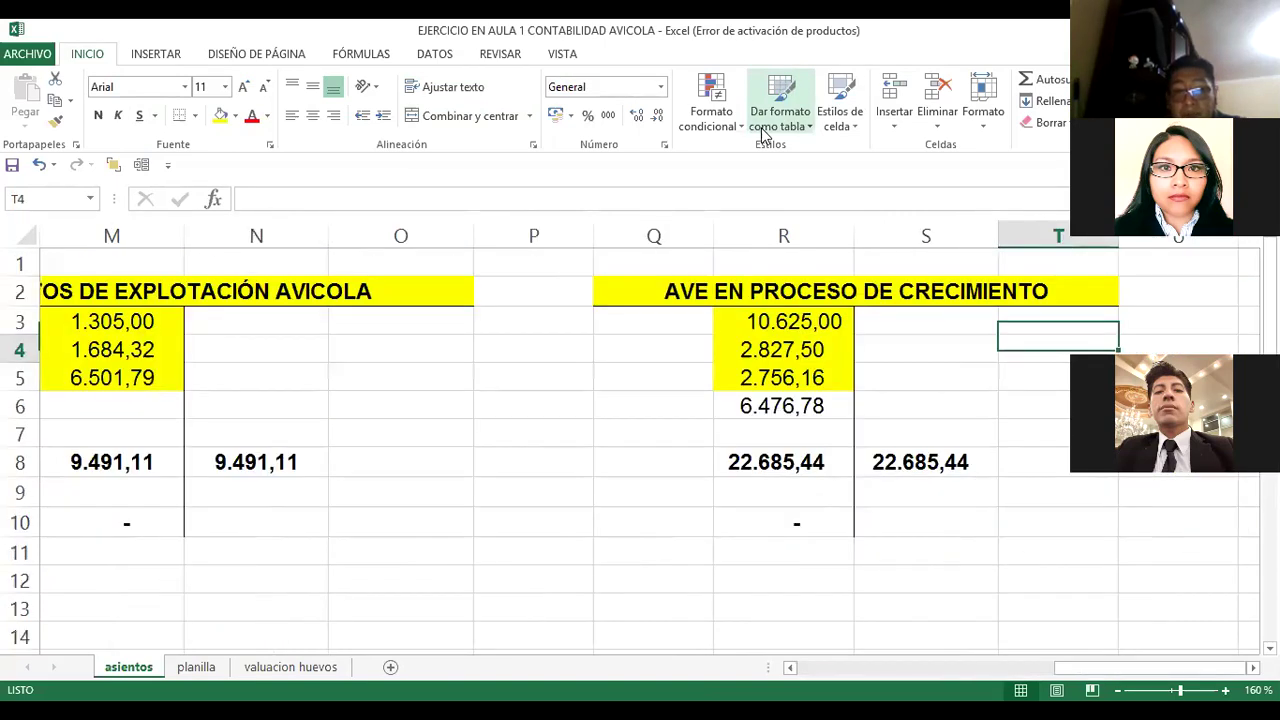
key(Left)
key(Left)
key(Down)
key(Down)
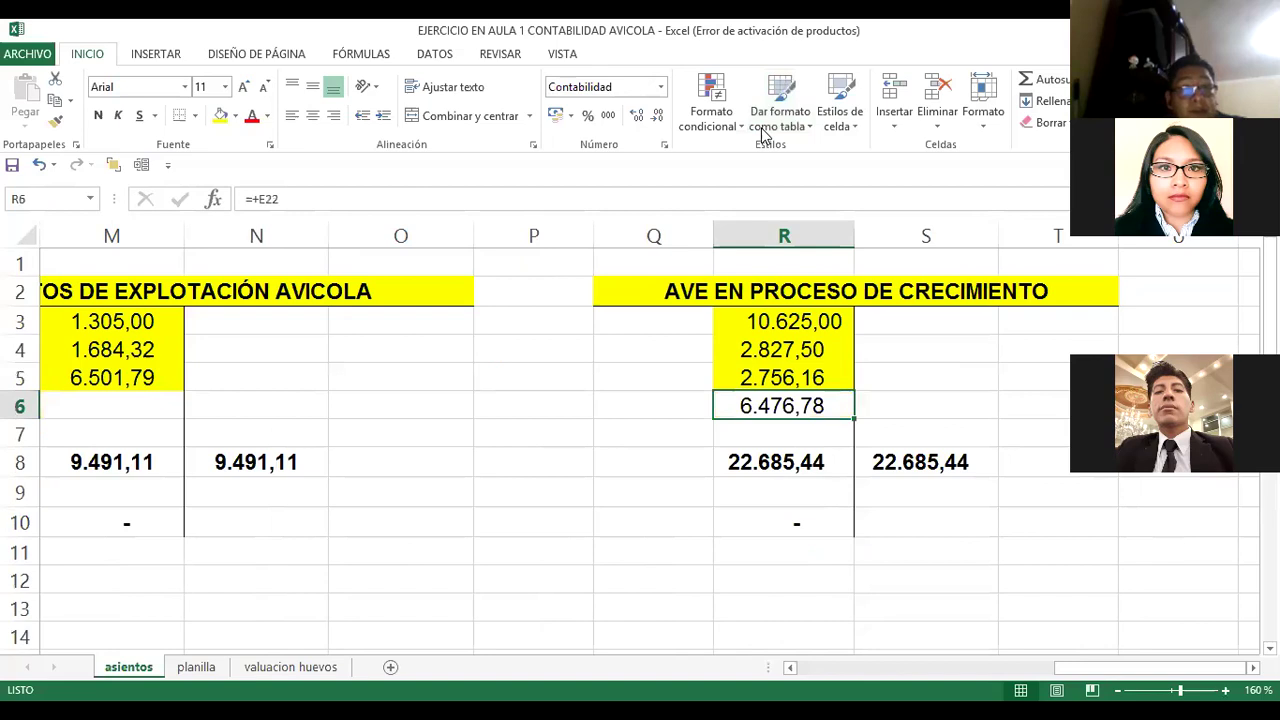
click(224, 117)
Step: Return to the journal and review the credits of entry 5 down to Cargas Sociales por Pagar in F26
key(Left)
key(Home)
key(Down)
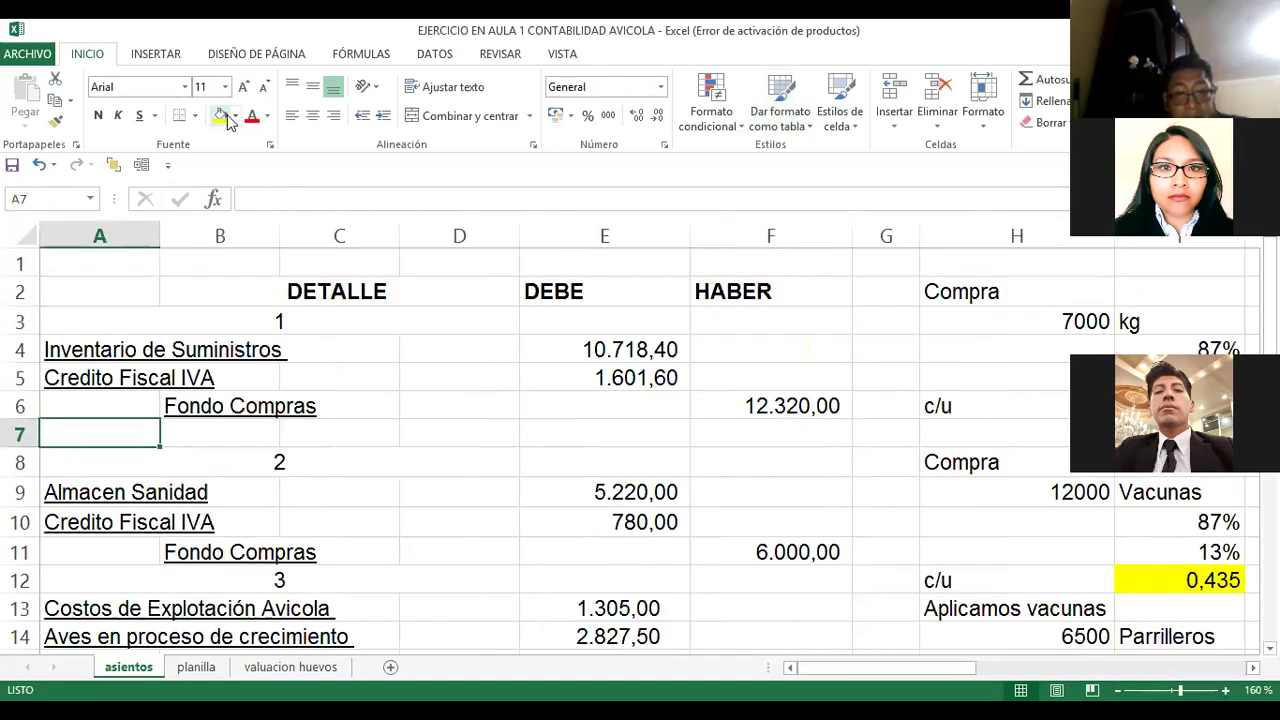
key(Down)
key(Down)
key(Down)
key(Down)
key(Down)
key(Down)
key(Down)
key(Down)
key(Down)
key(Down)
key(Down)
key(Down)
key(Down)
key(Down)
key(Down)
key(Down)
key(Down)
key(Down)
key(Down)
key(Down)
key(Up)
key(Up)
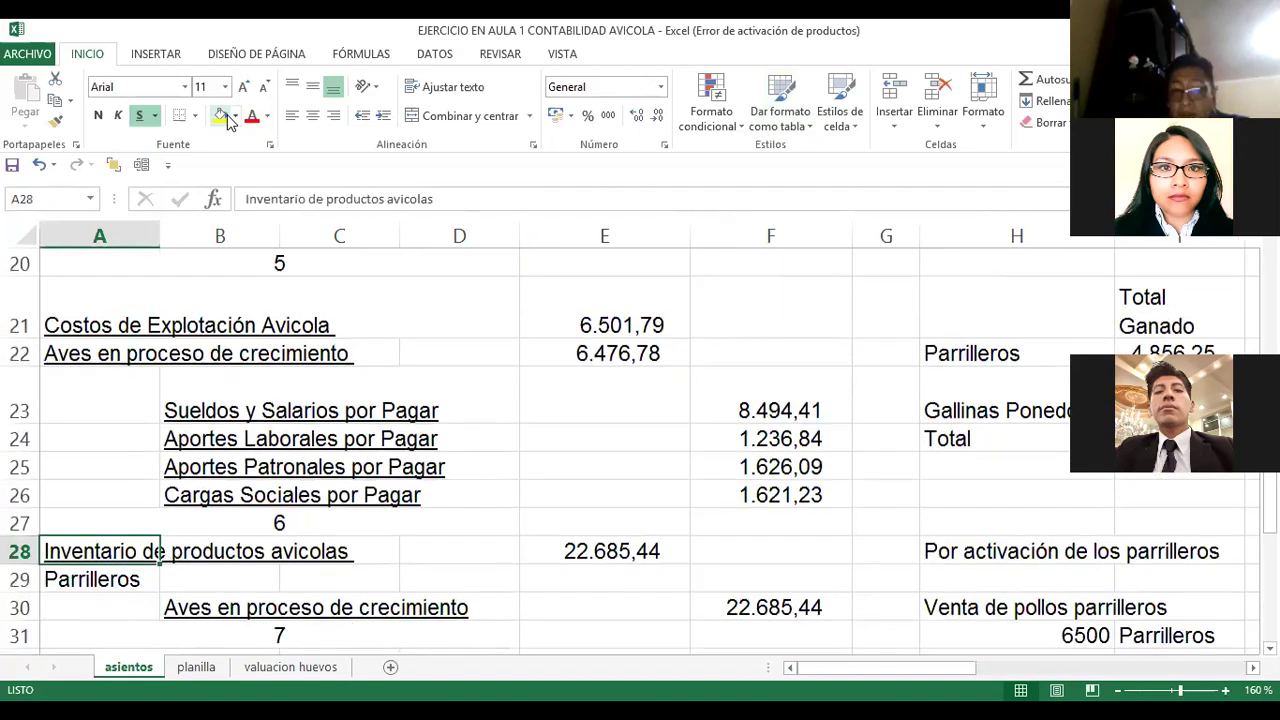
key(Right)
key(Right)
key(Right)
key(Right)
key(Right)
key(Up)
key(Up)
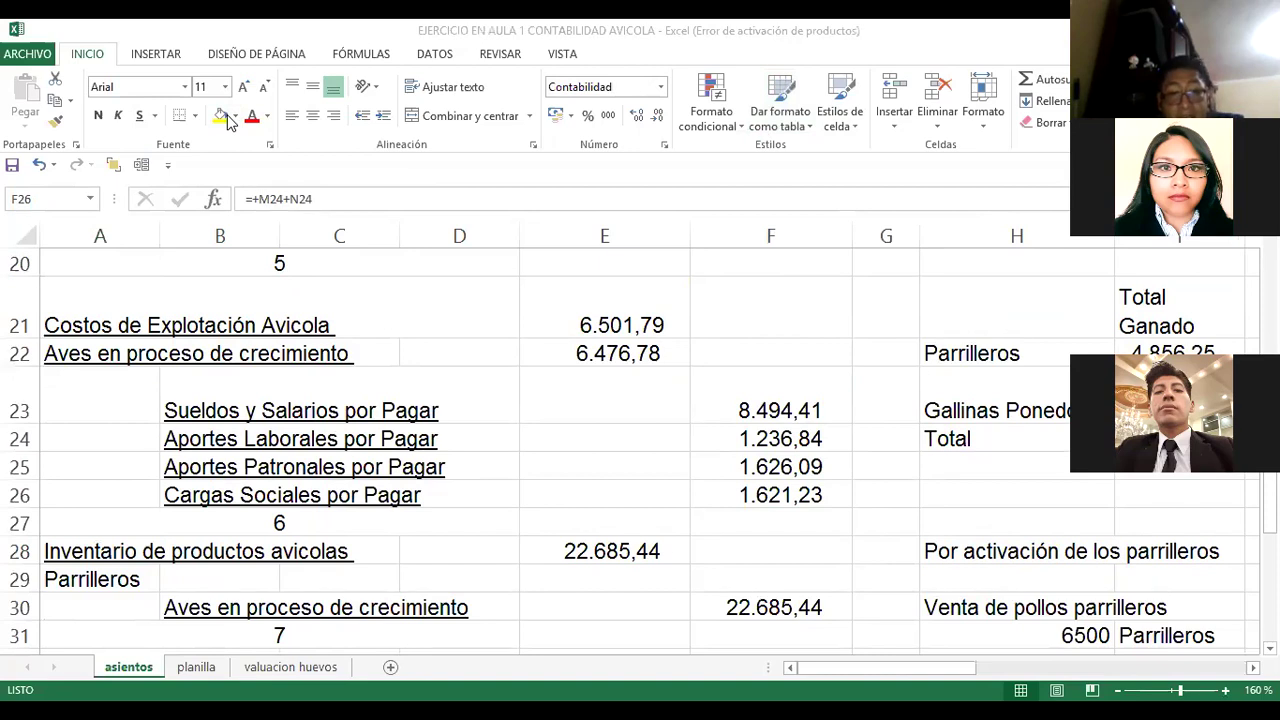
Step: Examine the Inventario de productos avicolas debit for Parrilleros in entry 6, rows 28 and 29
key(Down)
key(Down)
key(Left)
key(Left)
key(Left)
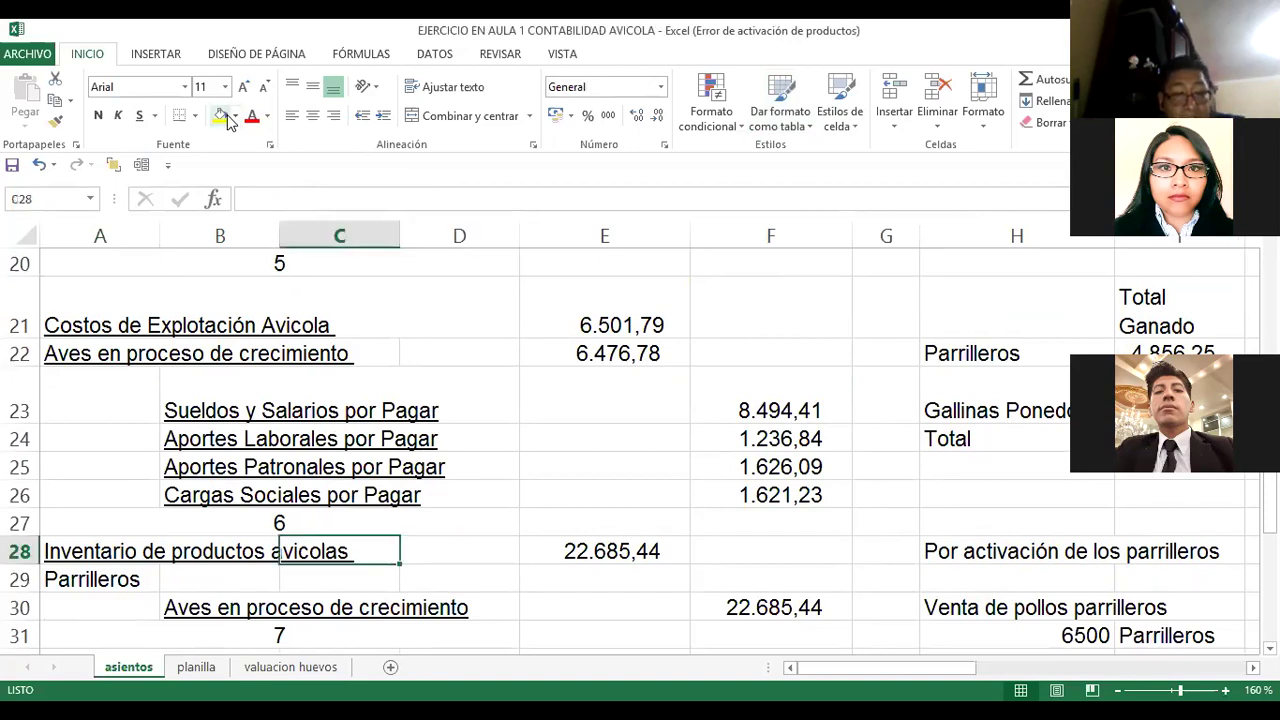
key(Left)
key(Left)
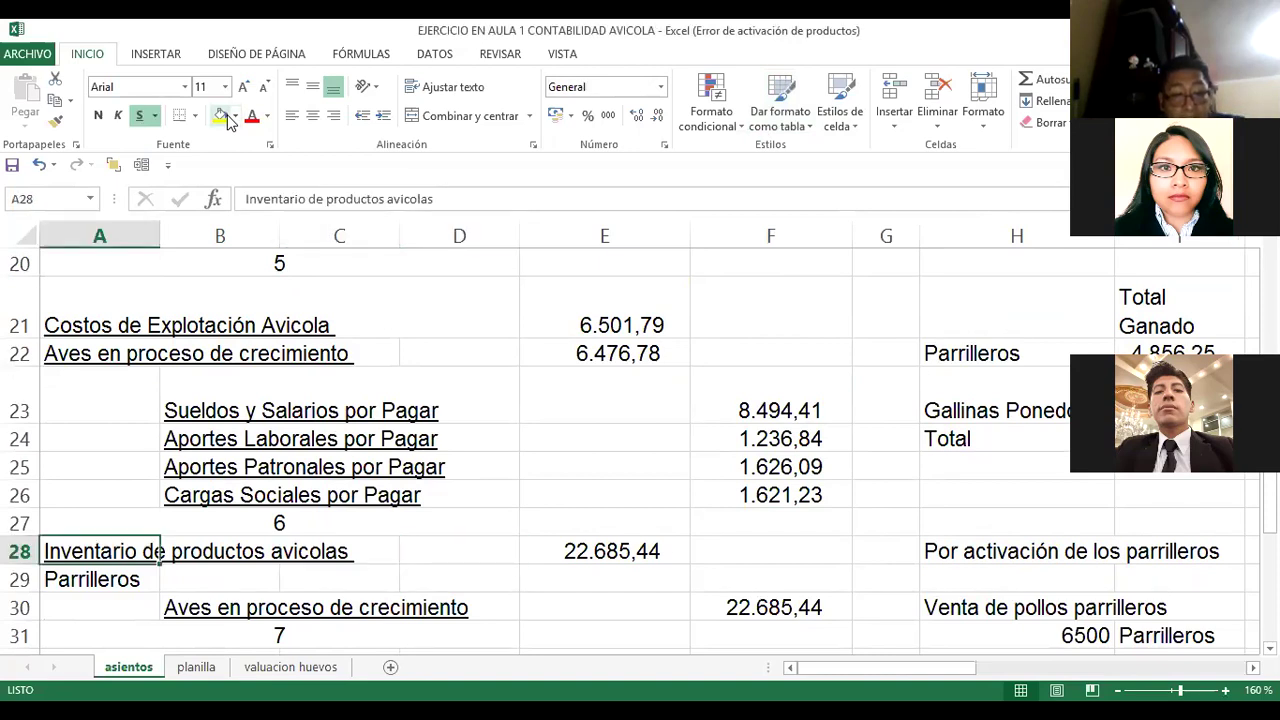
key(Down)
key(Right)
key(Right)
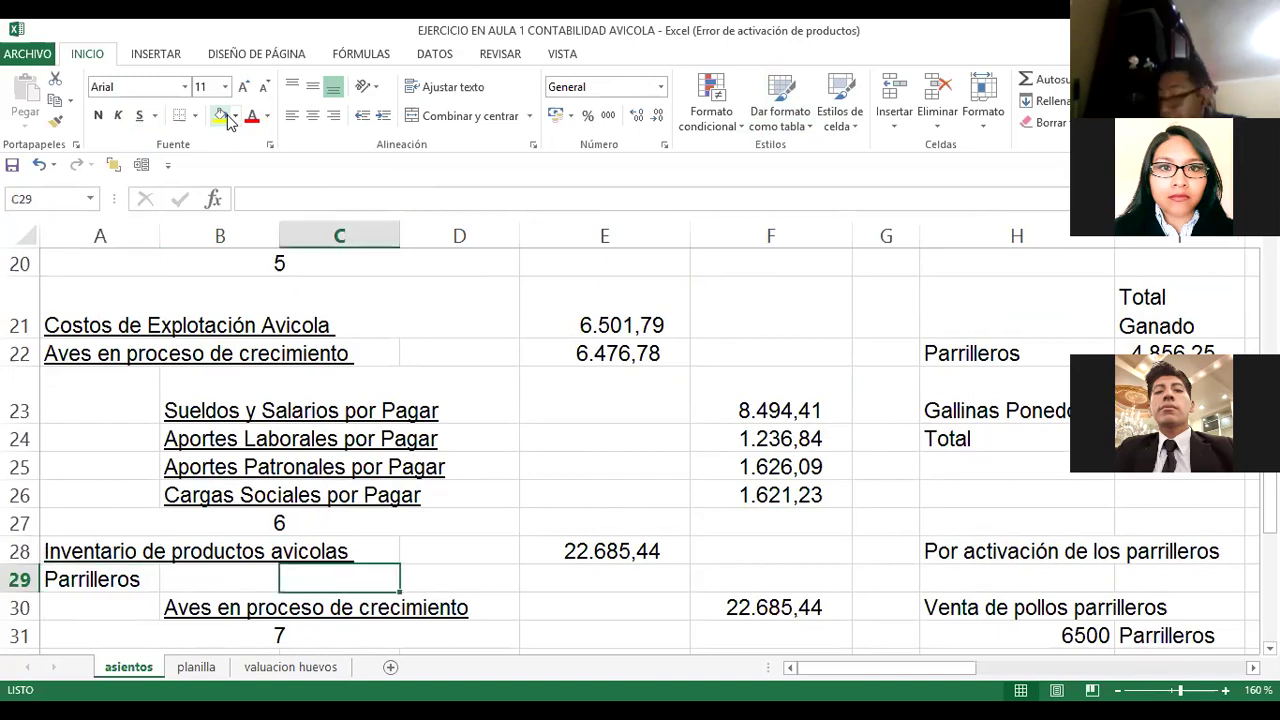
key(Right)
key(Right)
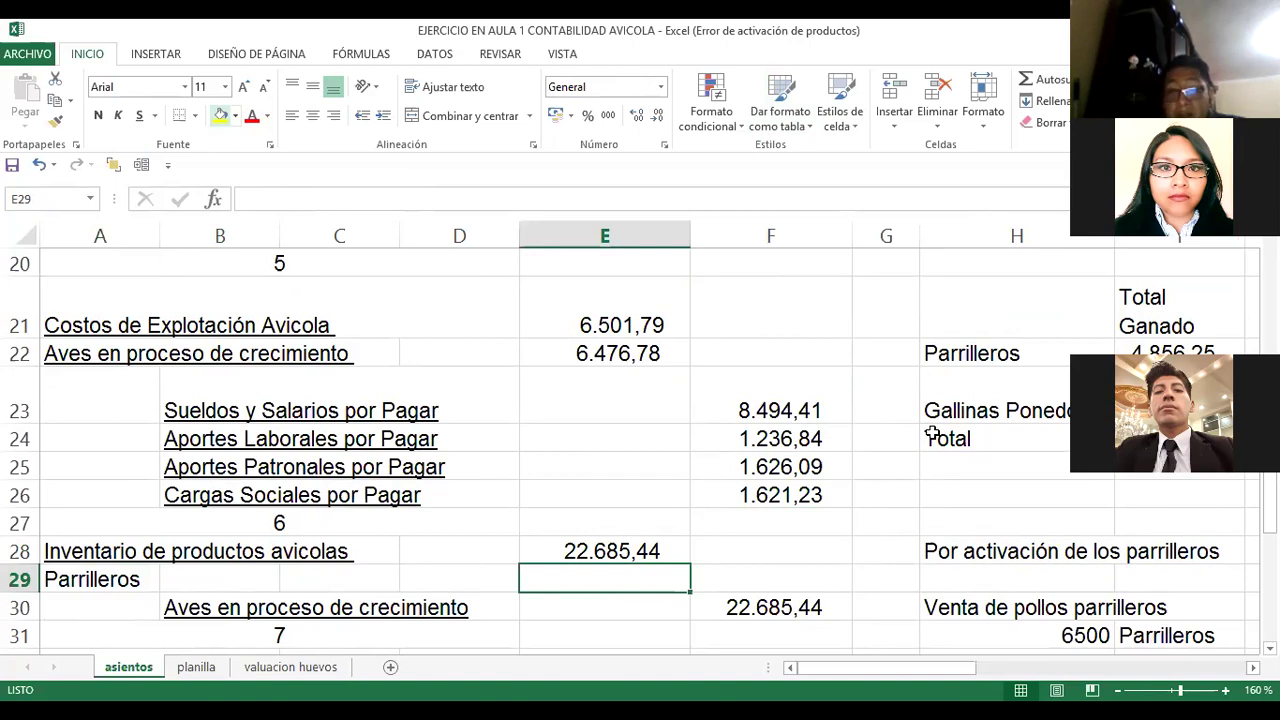
Step: Inspect the debit total formula in R8 of the Ave en Proceso de Crecimiento ledger account
key(ctrl+z)
key(ctrl+z)
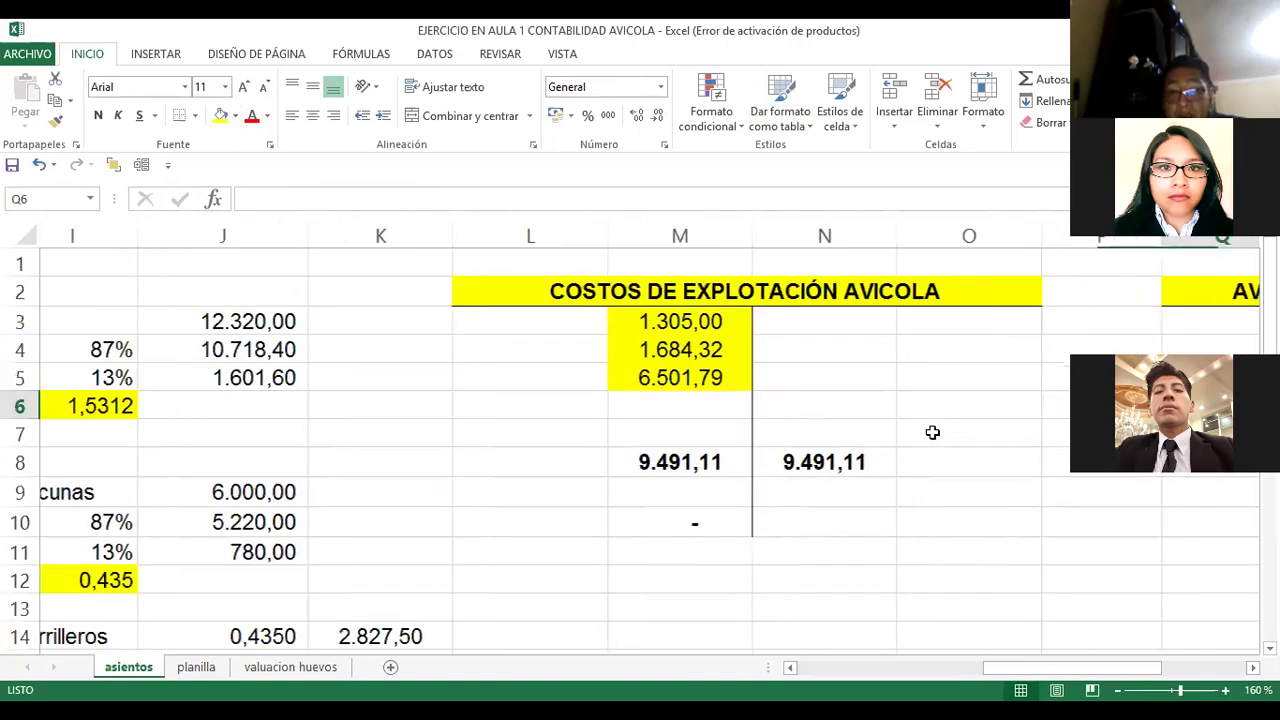
key(ctrl+z)
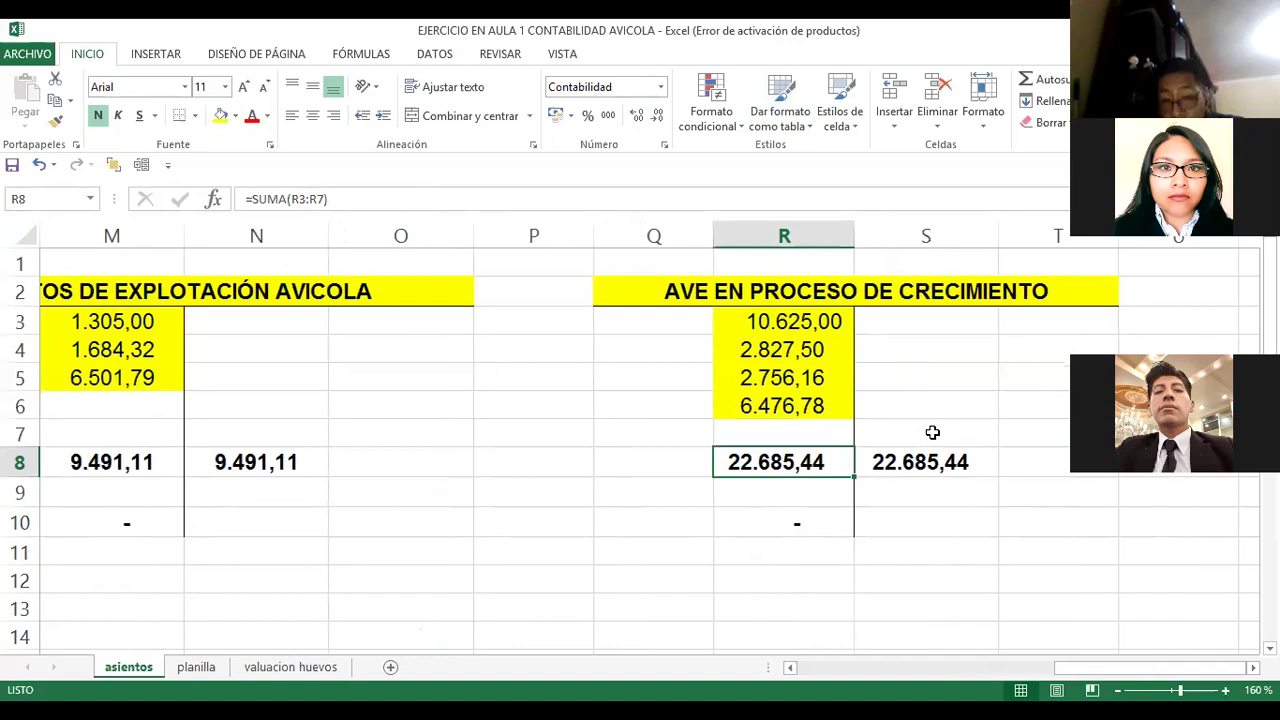
key(F2)
key(Return)
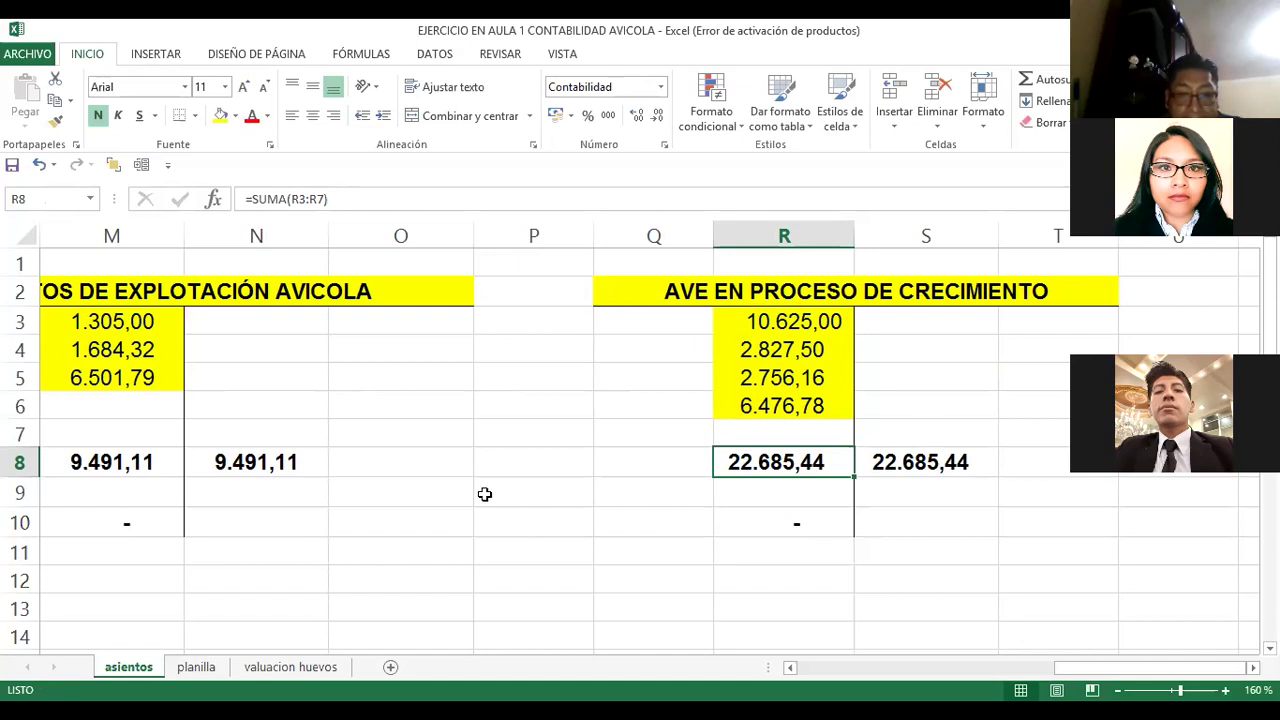
Step: Go back to entry 6 in the journal and examine its Aves en proceso de crecimiento credit in row 30
key(Home)
key(Down)
key(Down)
key(Down)
key(Down)
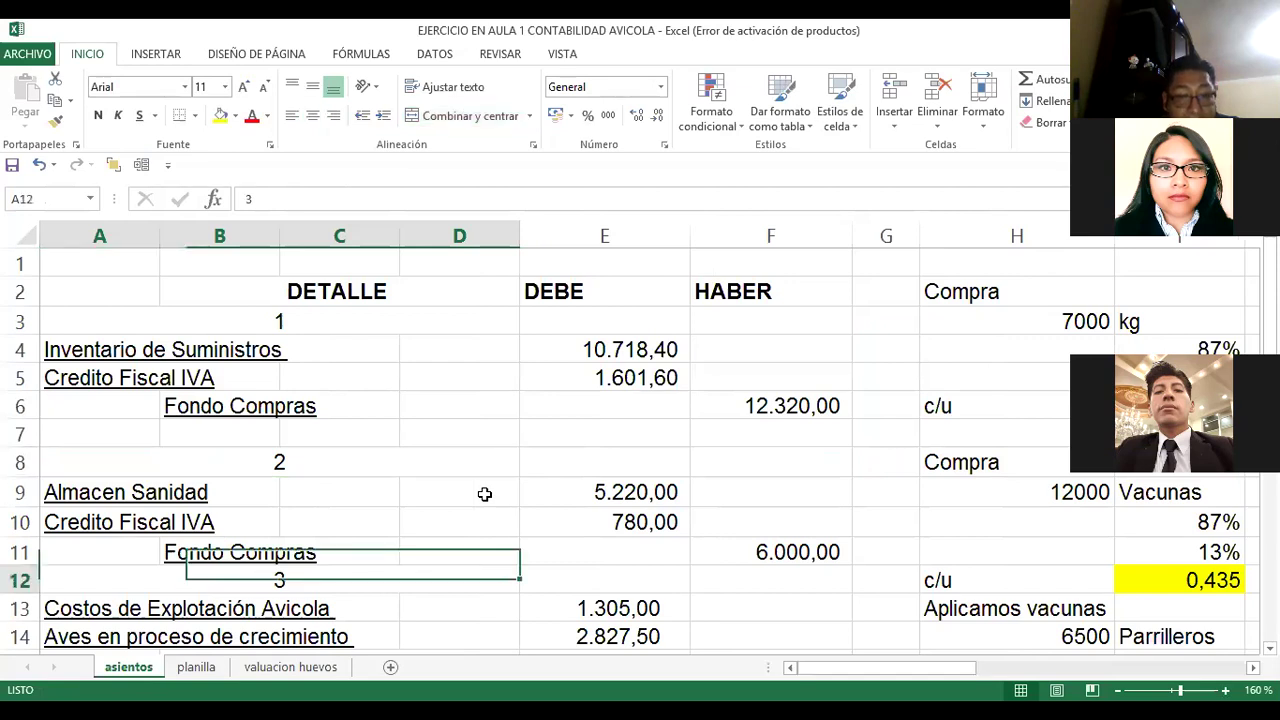
key(Down)
key(Down)
key(Down)
key(Down)
key(Down)
key(Down)
key(Down)
key(Down)
key(Down)
key(Down)
key(Down)
key(Down)
key(Down)
key(Down)
key(Down)
key(Down)
key(Down)
key(Down)
key(Down)
key(Down)
key(Up)
key(Up)
key(Up)
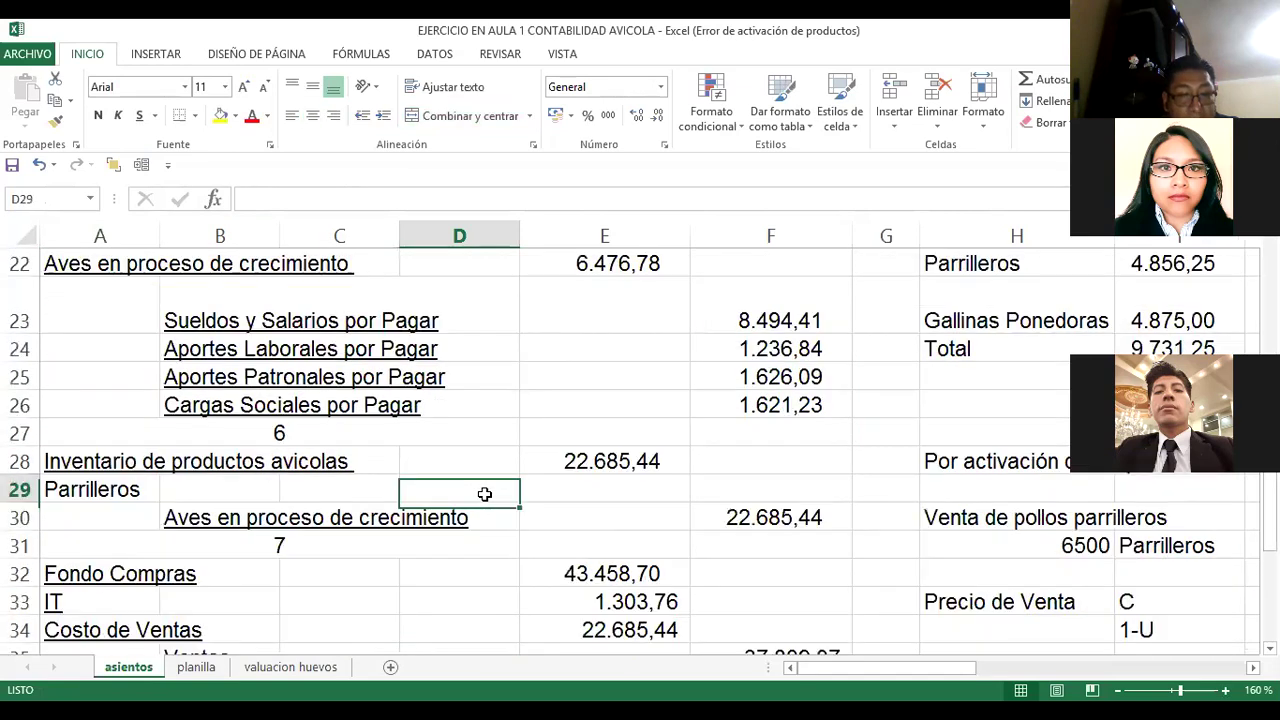
key(Home)
click(484, 494)
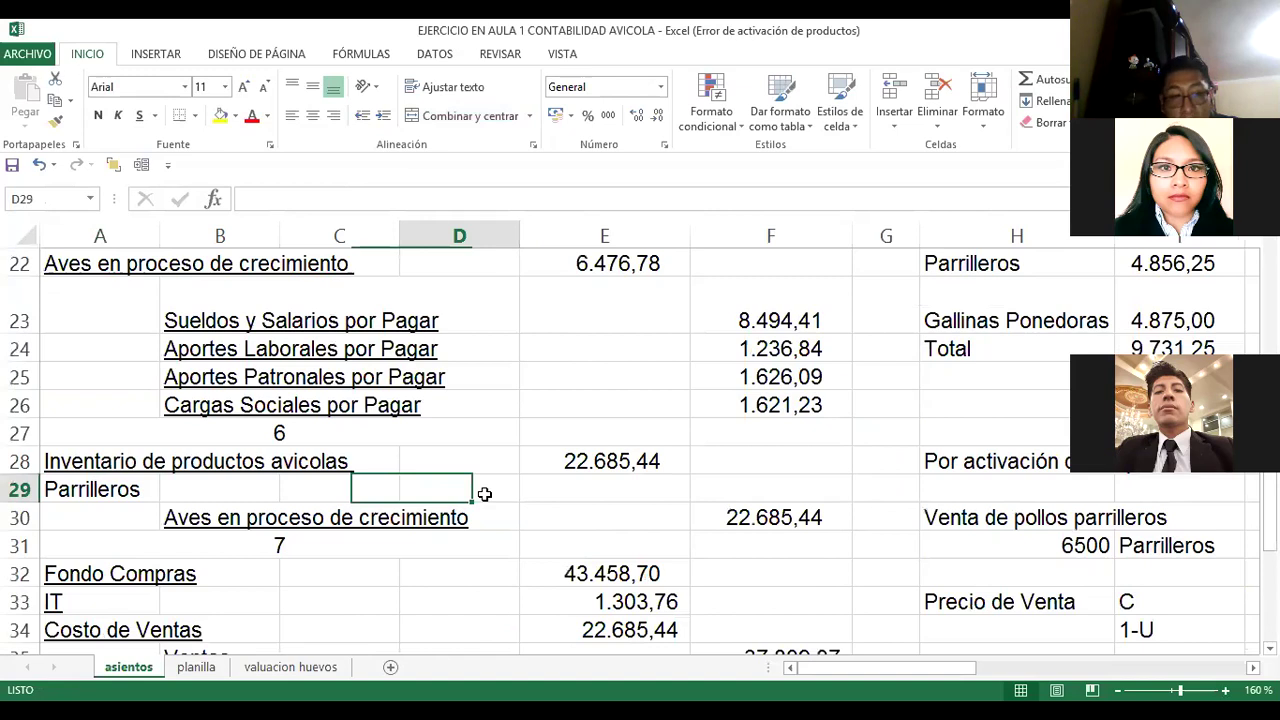
key(Left)
key(Down)
key(Left)
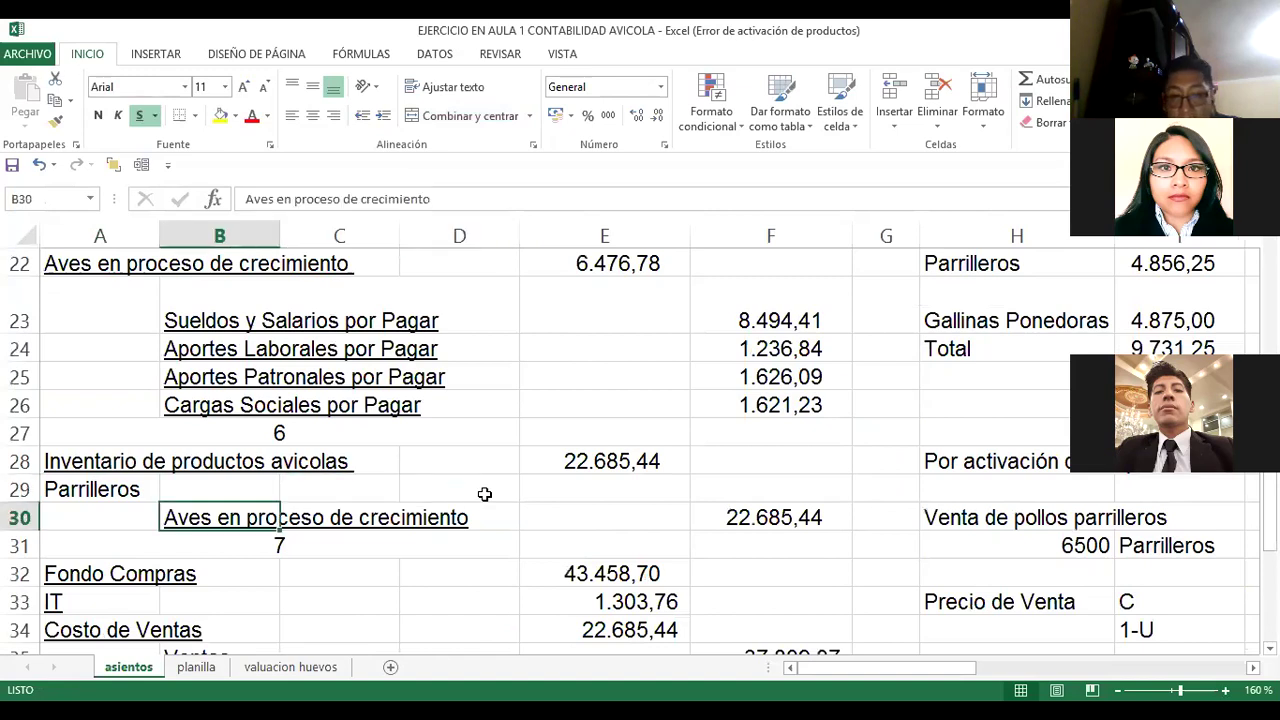
key(Right)
key(Right)
key(Right)
key(Right)
key(Right)
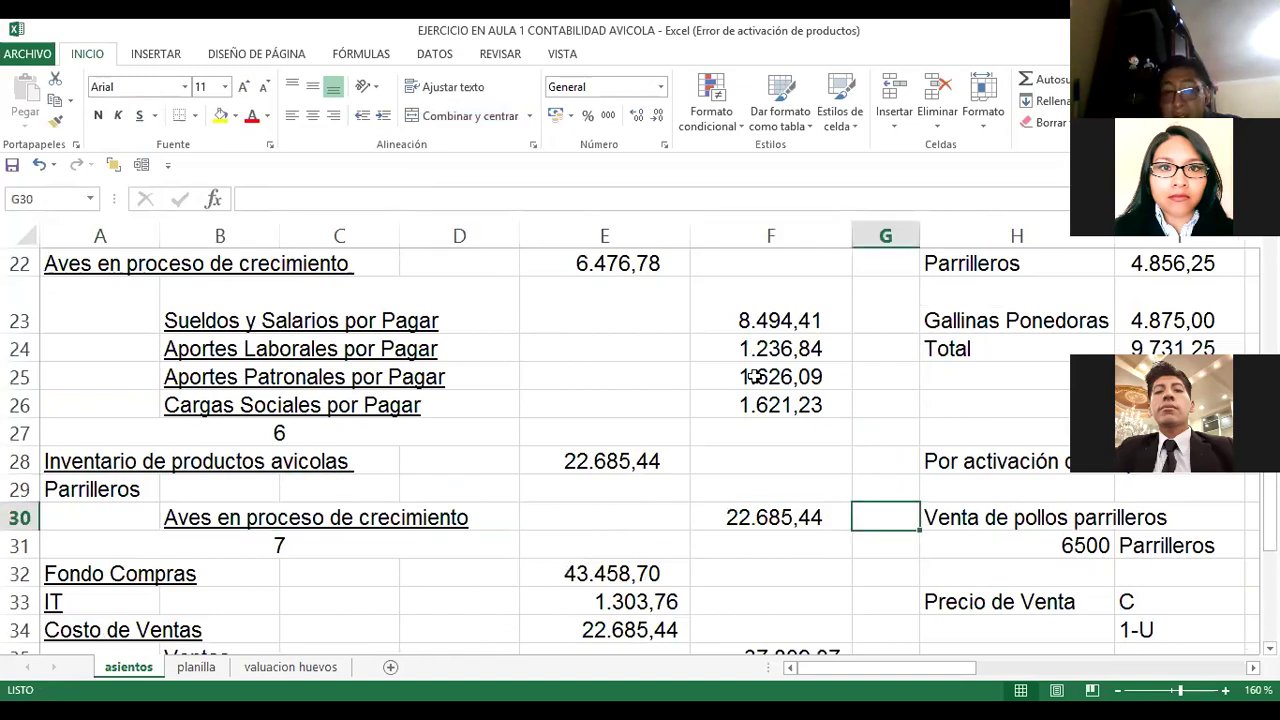
Step: Compare the Ave en Proceso de Crecimiento ledger totals with the entry 6 credit, ending on B30 in the journal
scroll(868, 337, up, 4)
key(Page_Up)
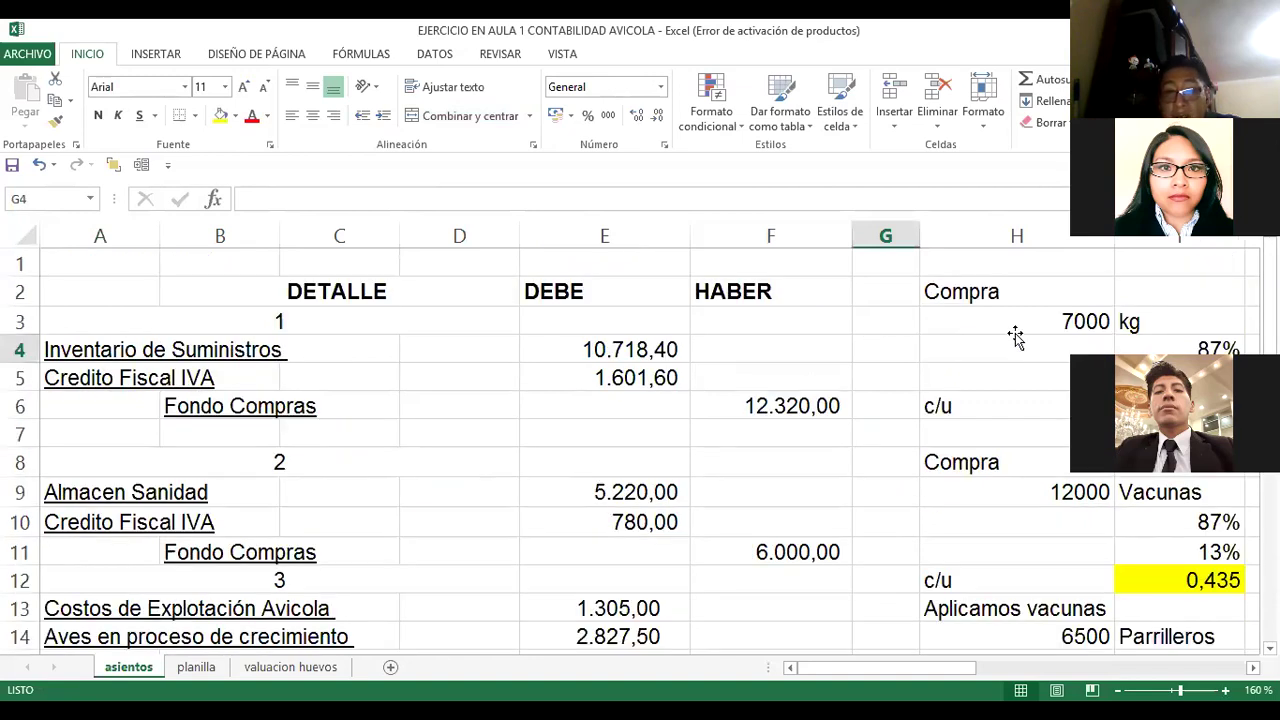
key(alt+Page_Down)
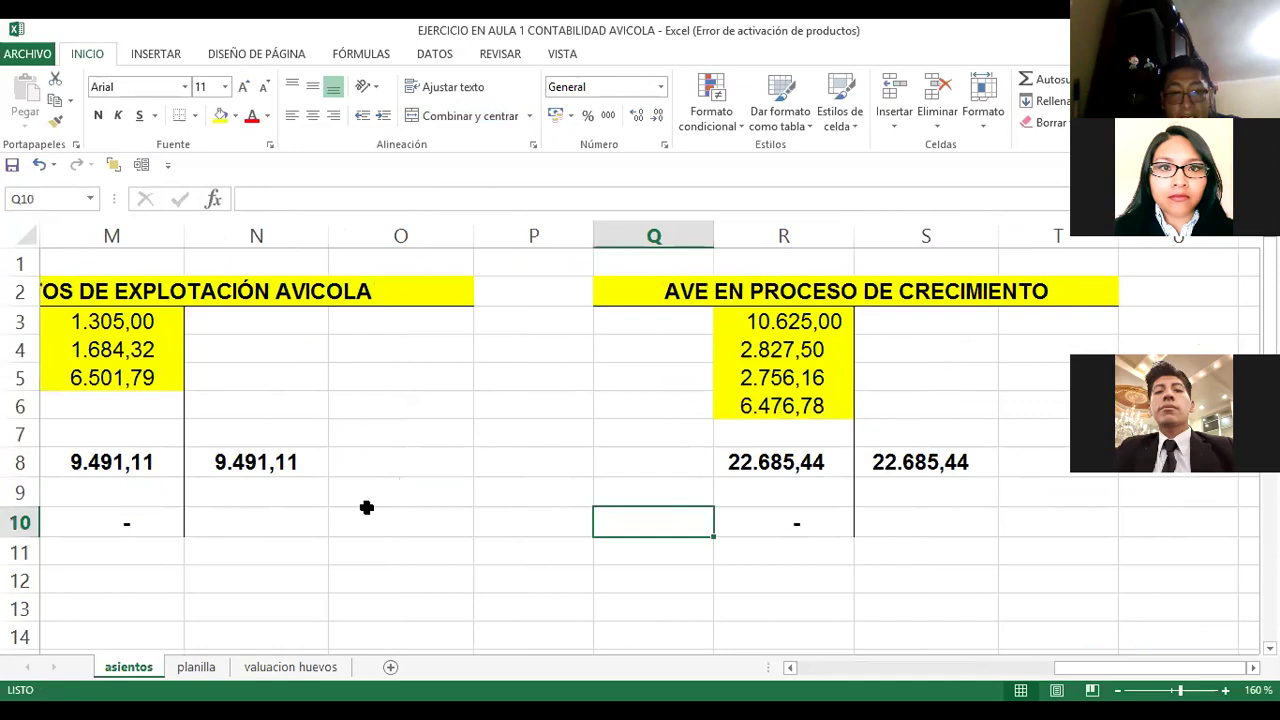
key(Home)
scroll(308, 509, down, 4)
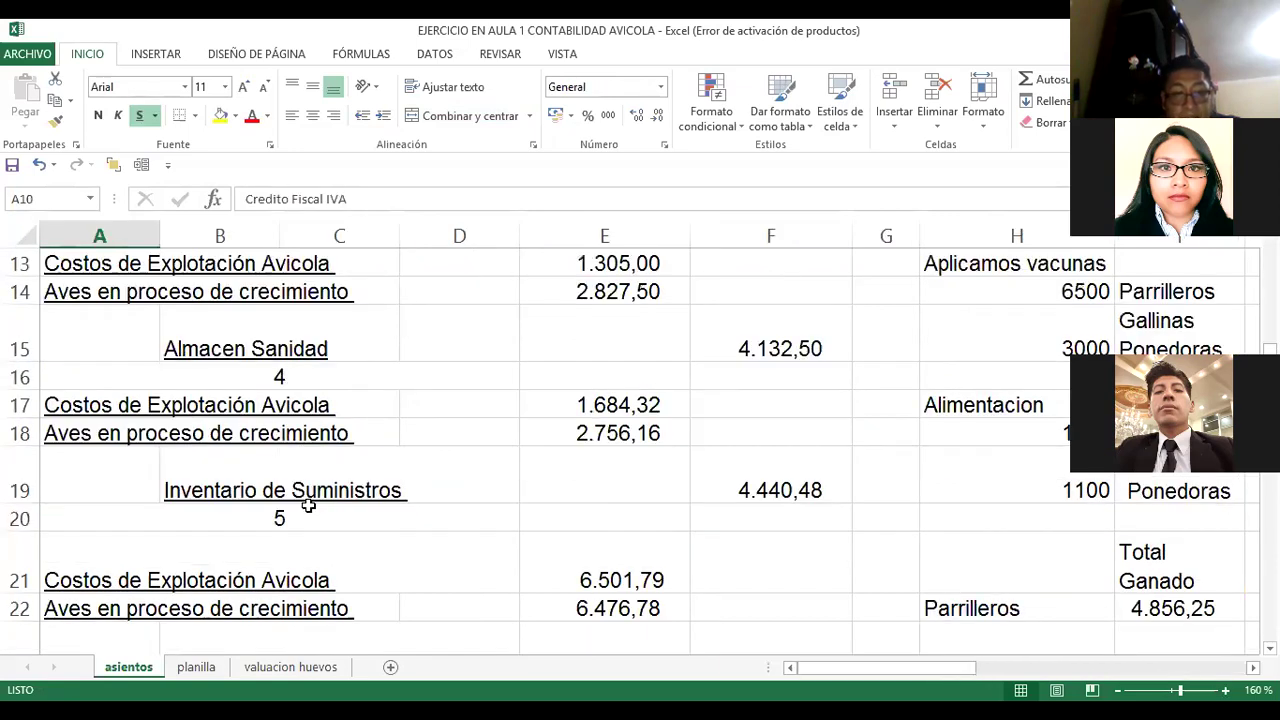
scroll(308, 506, down, 5)
scroll(308, 506, up, 2)
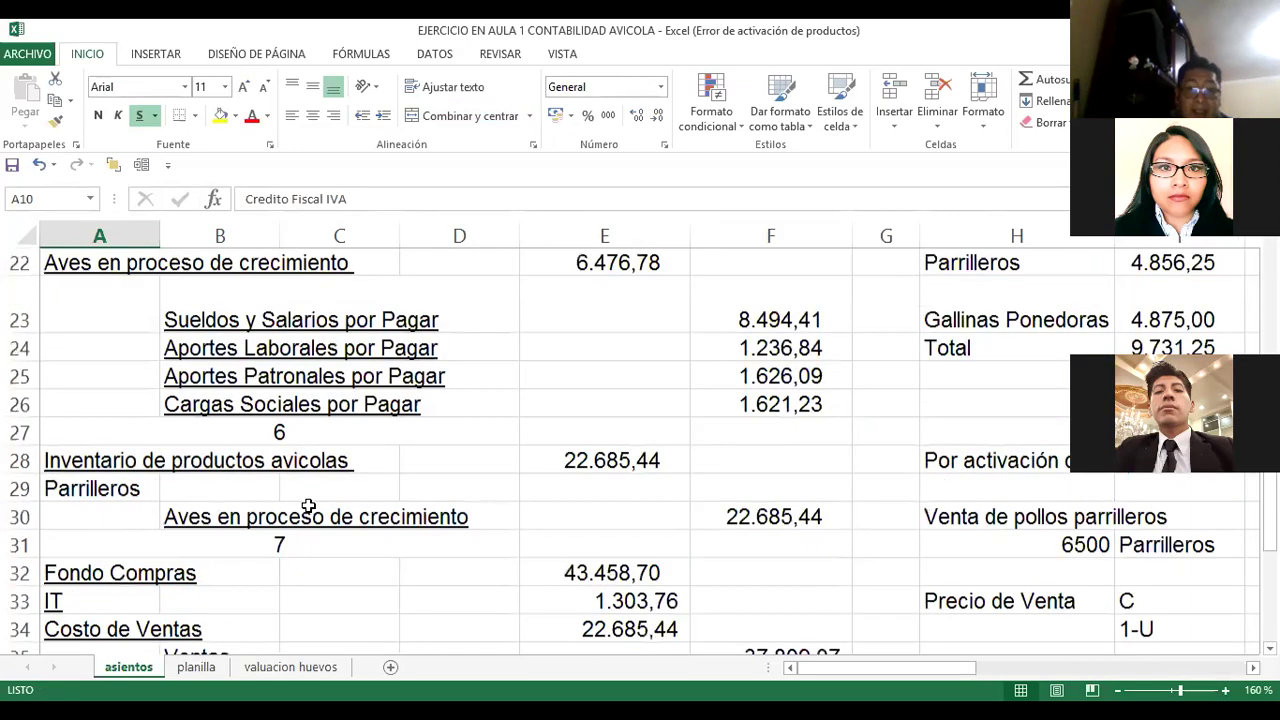
click(310, 508)
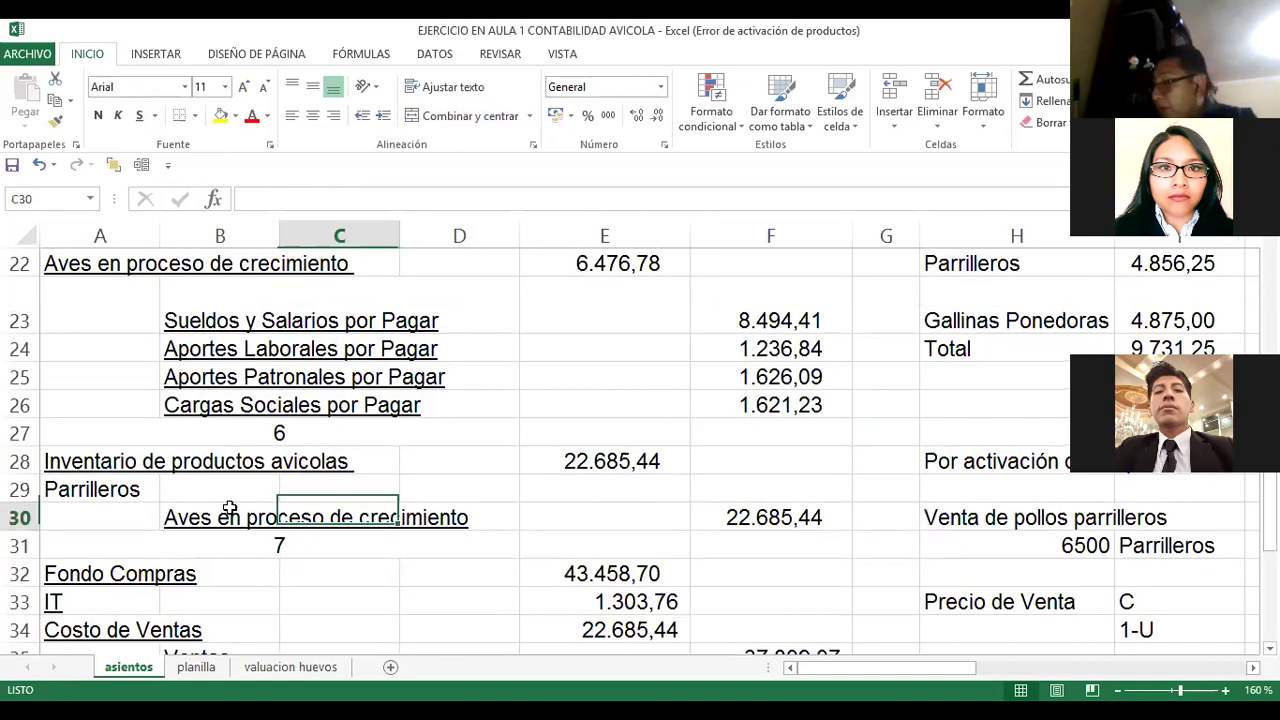
click(229, 508)
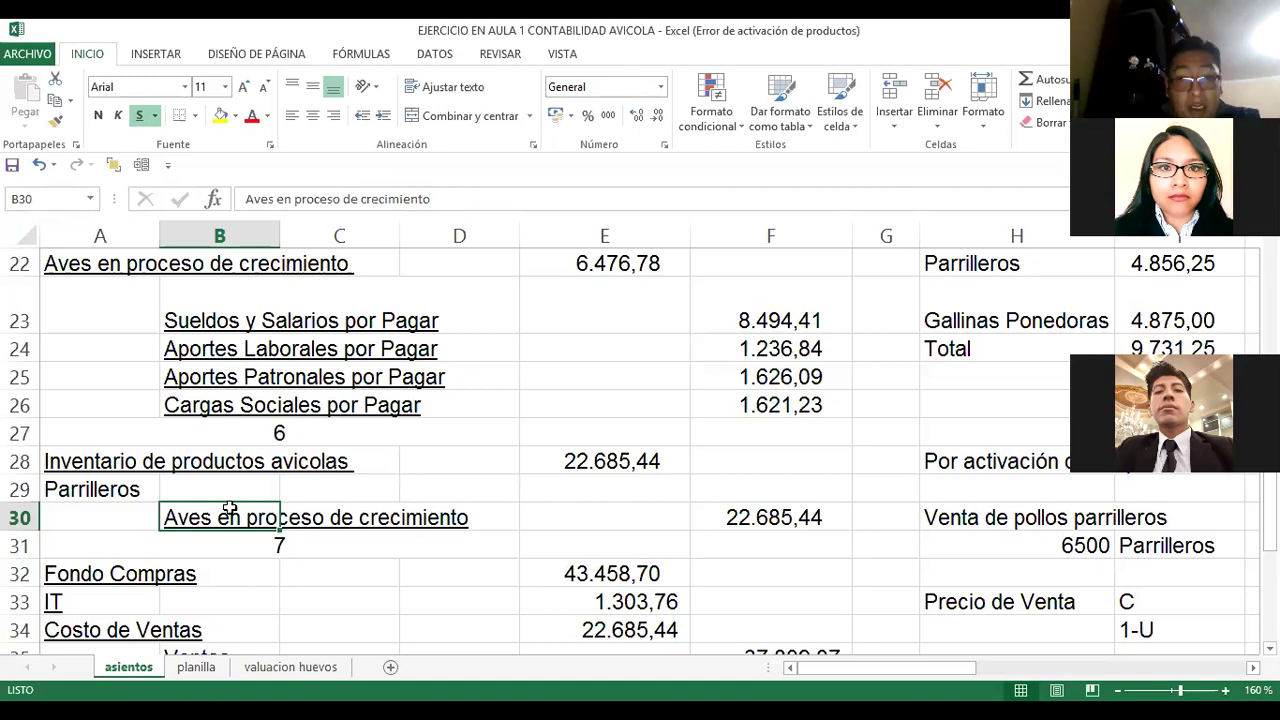
Step: Review the number of Parrilleros and the Total Peso in the Venta de pollos parrilleros data for entry 7
key(alt+Tab)
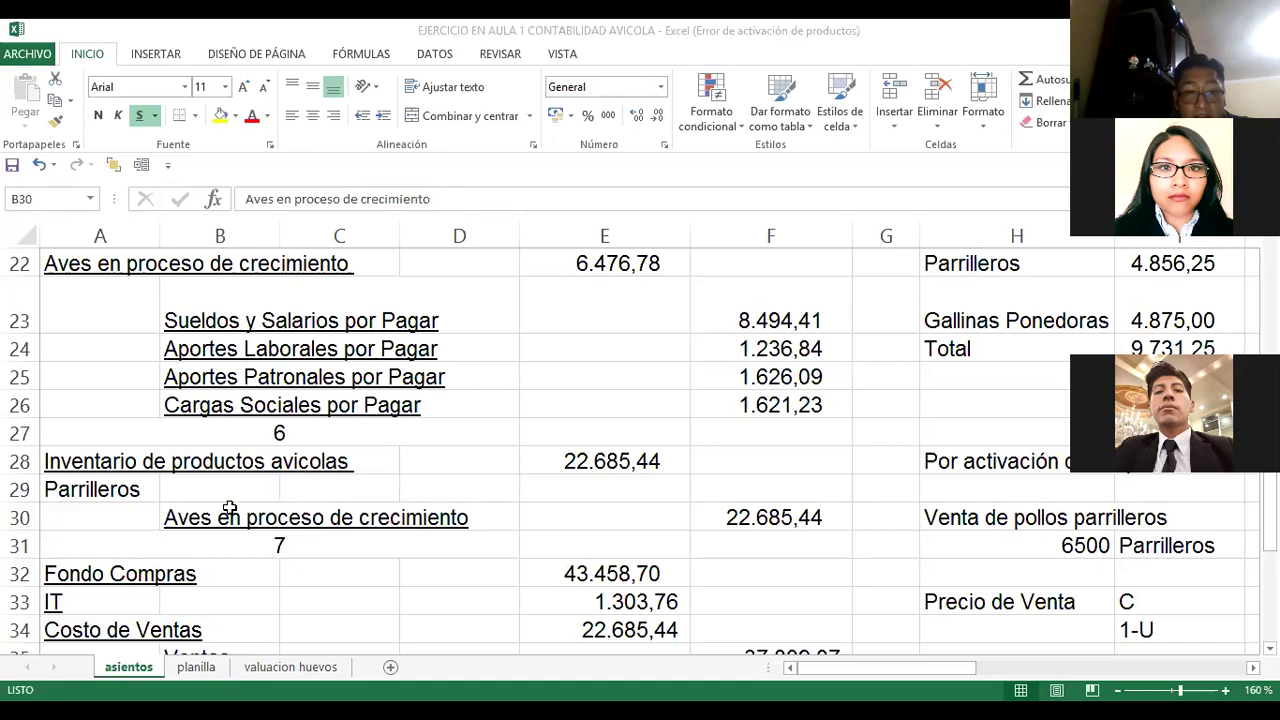
click(229, 507)
scroll(722, 491, down, 1)
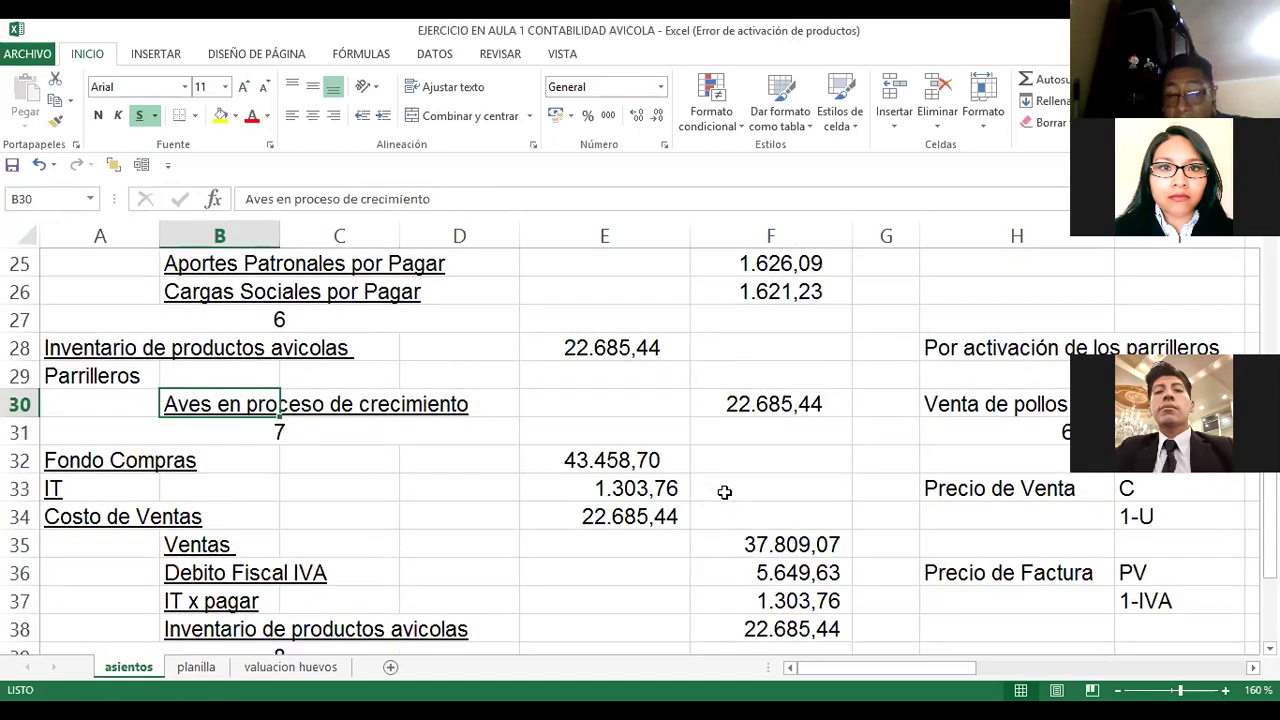
key(Right)
key(Right)
key(Right)
key(Right)
key(Right)
key(Right)
key(Right)
key(Right)
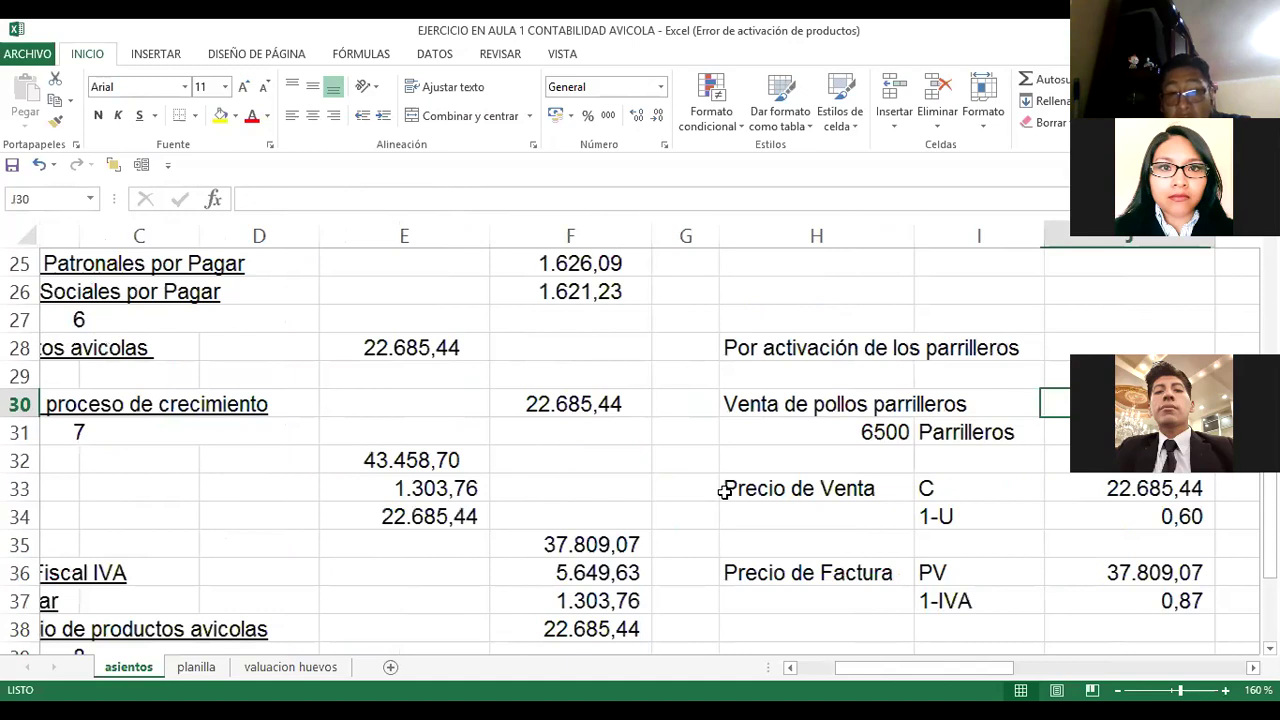
key(Down)
key(Left)
key(Left)
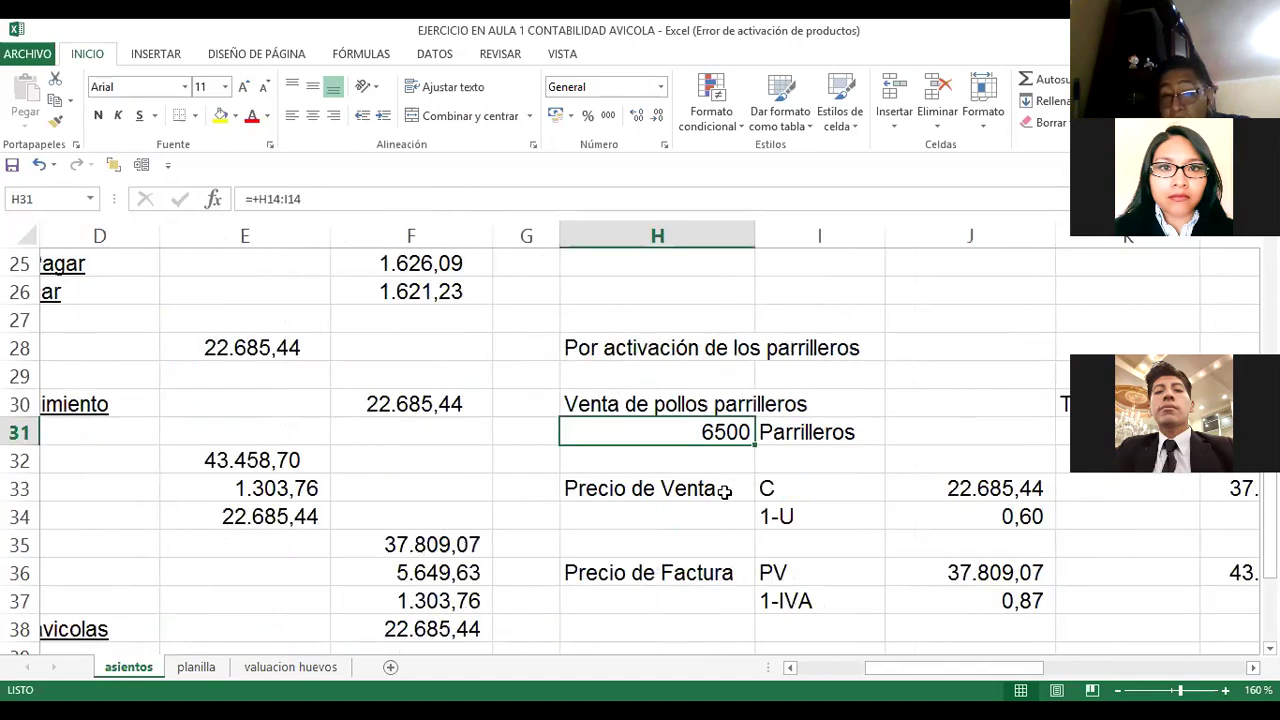
key(Right)
key(Right)
key(Right)
key(Right)
key(Right)
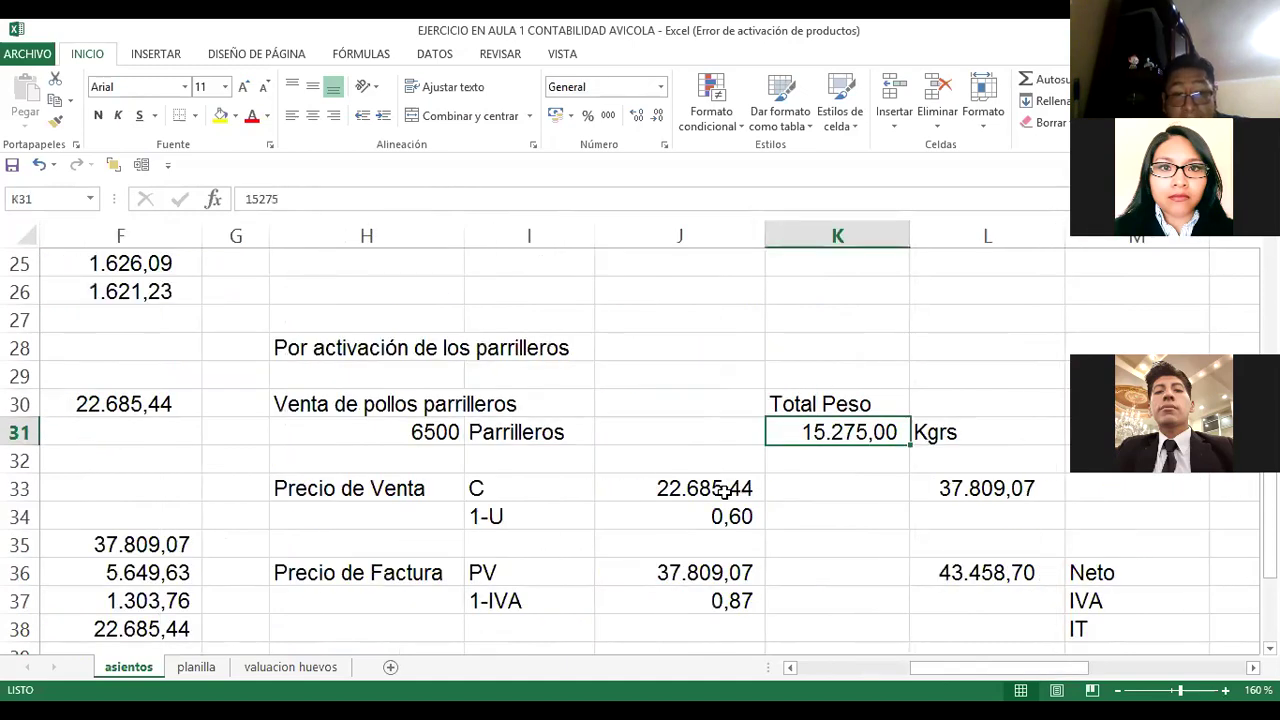
Step: Examine the Precio de Venta formula terms C and 1-U, and check which cell the cost in J33 references
key(alt+Tab)
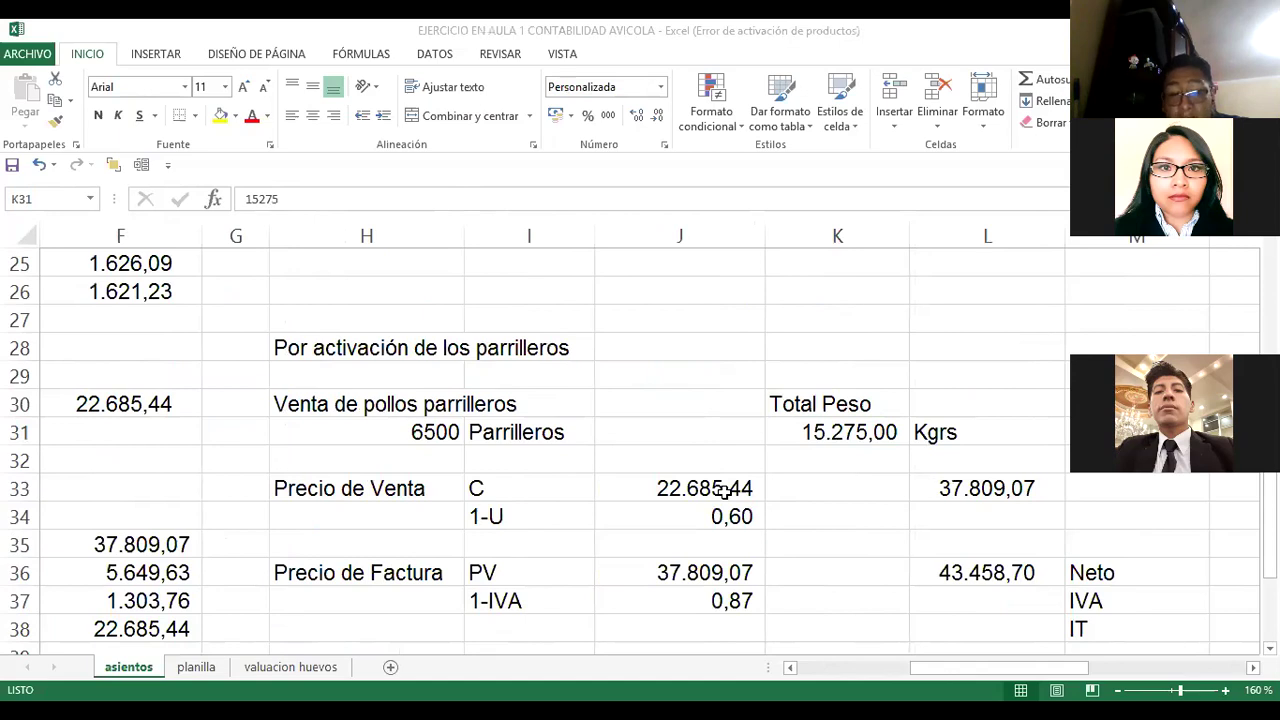
key(alt+Tab)
key(Down)
key(Down)
key(Left)
key(Left)
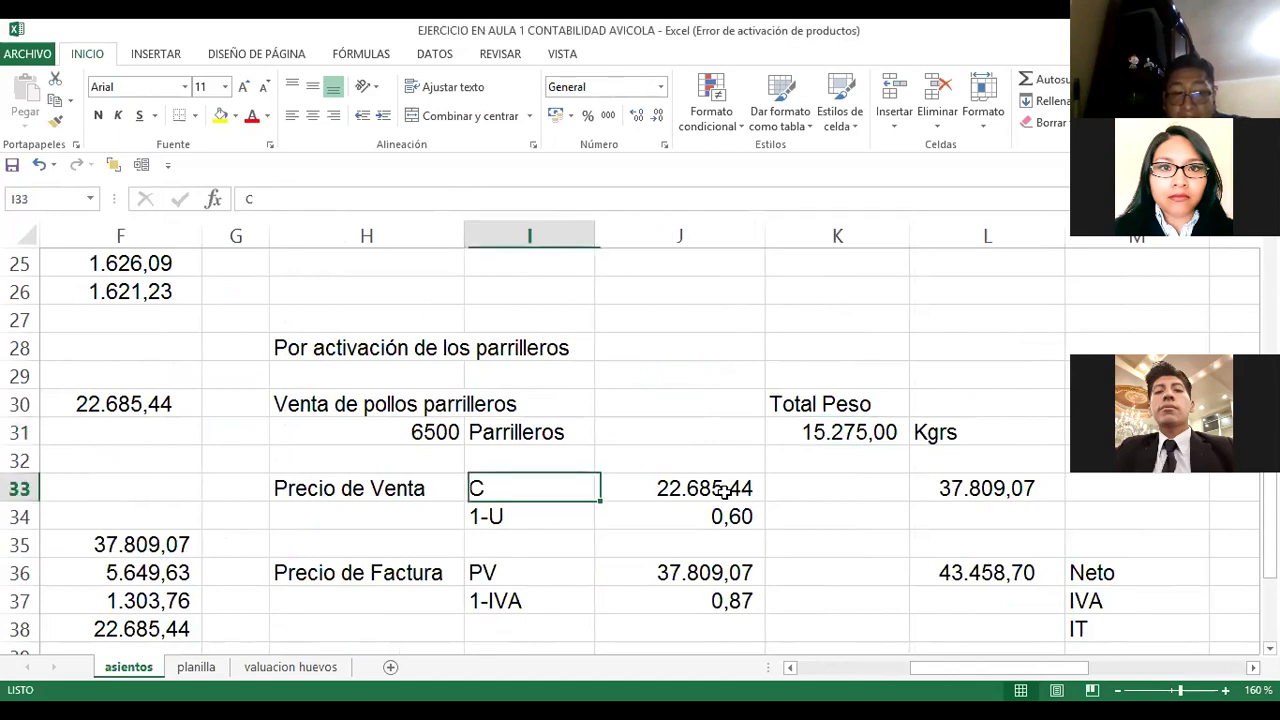
key(Down)
key(Down)
key(Left)
key(Up)
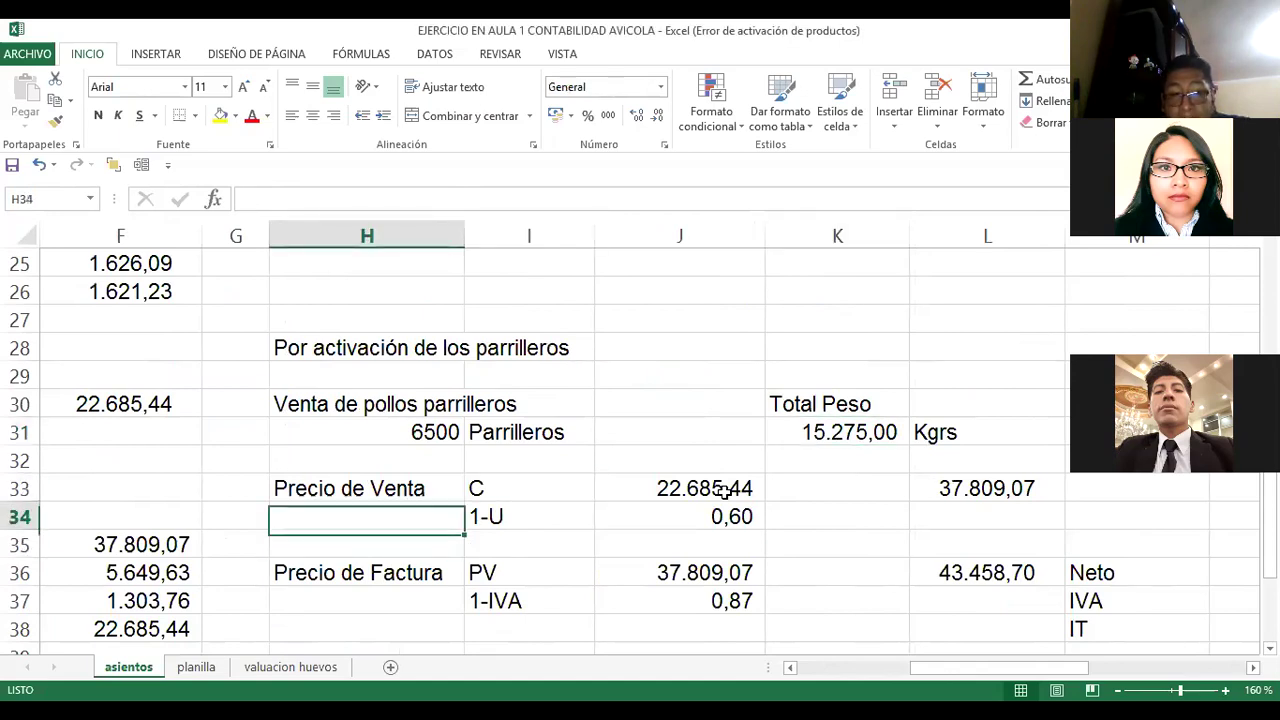
key(Up)
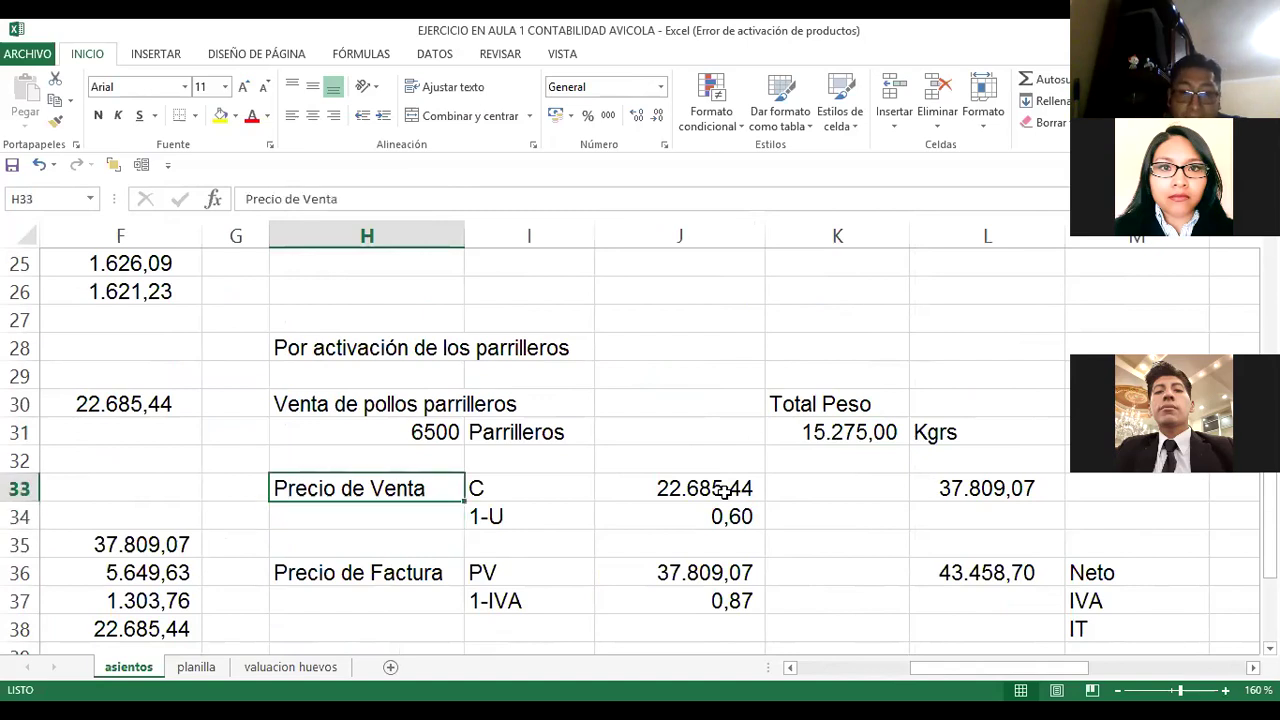
key(Right)
key(Down)
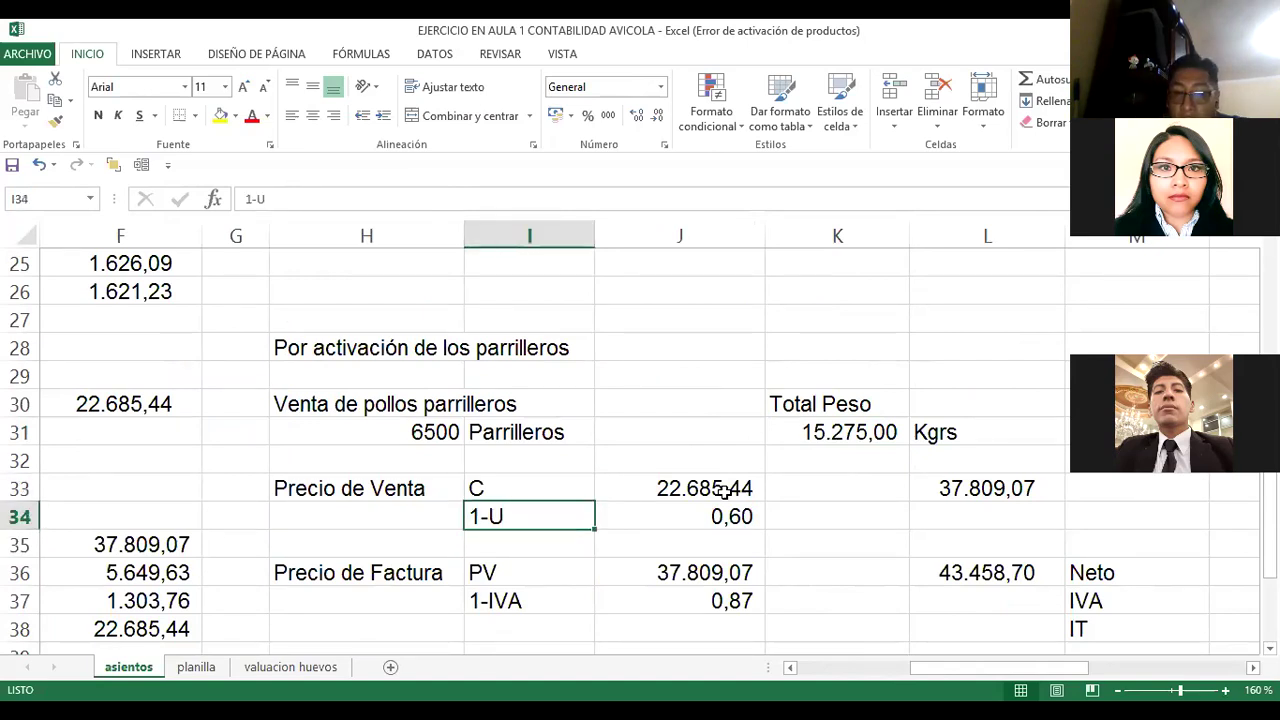
click(724, 490)
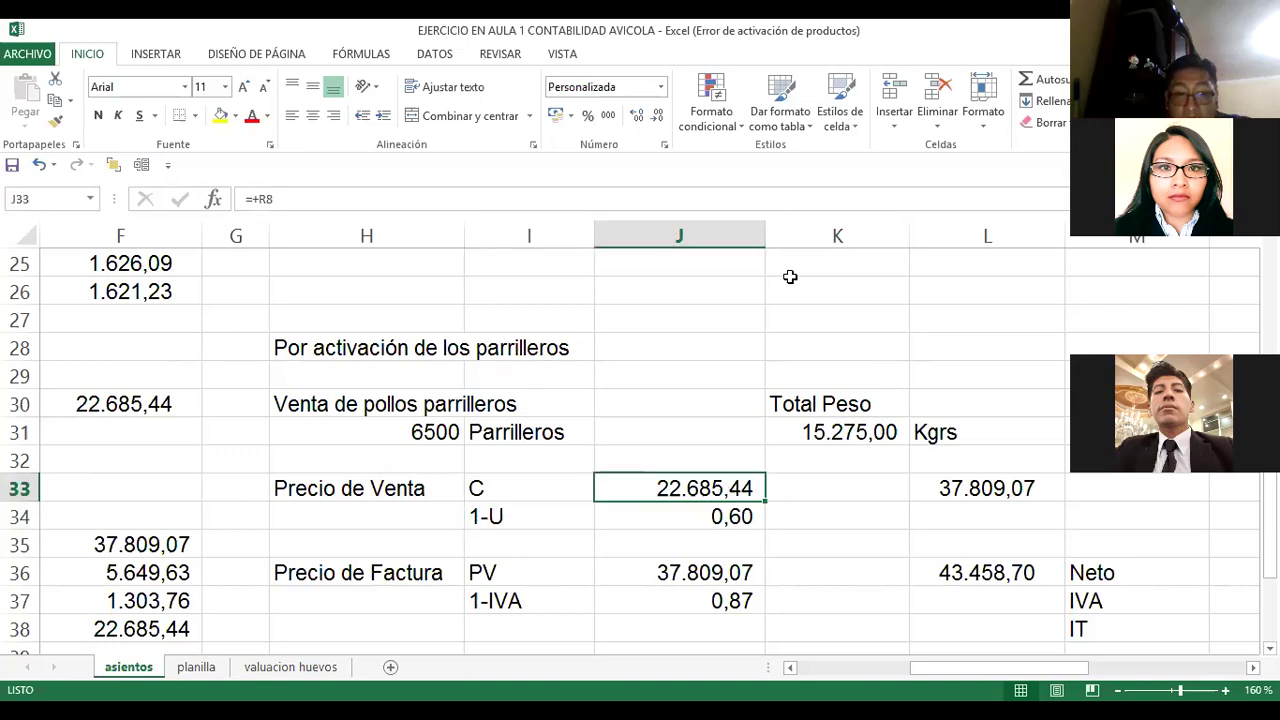
Step: Check the entry 7 Fondo Compras debit in E32 and the Precio de Venta inputs in J33 and J34
key(Left)
key(Left)
key(Left)
key(Left)
key(Left)
key(Up)
key(Up)
key(Up)
key(Up)
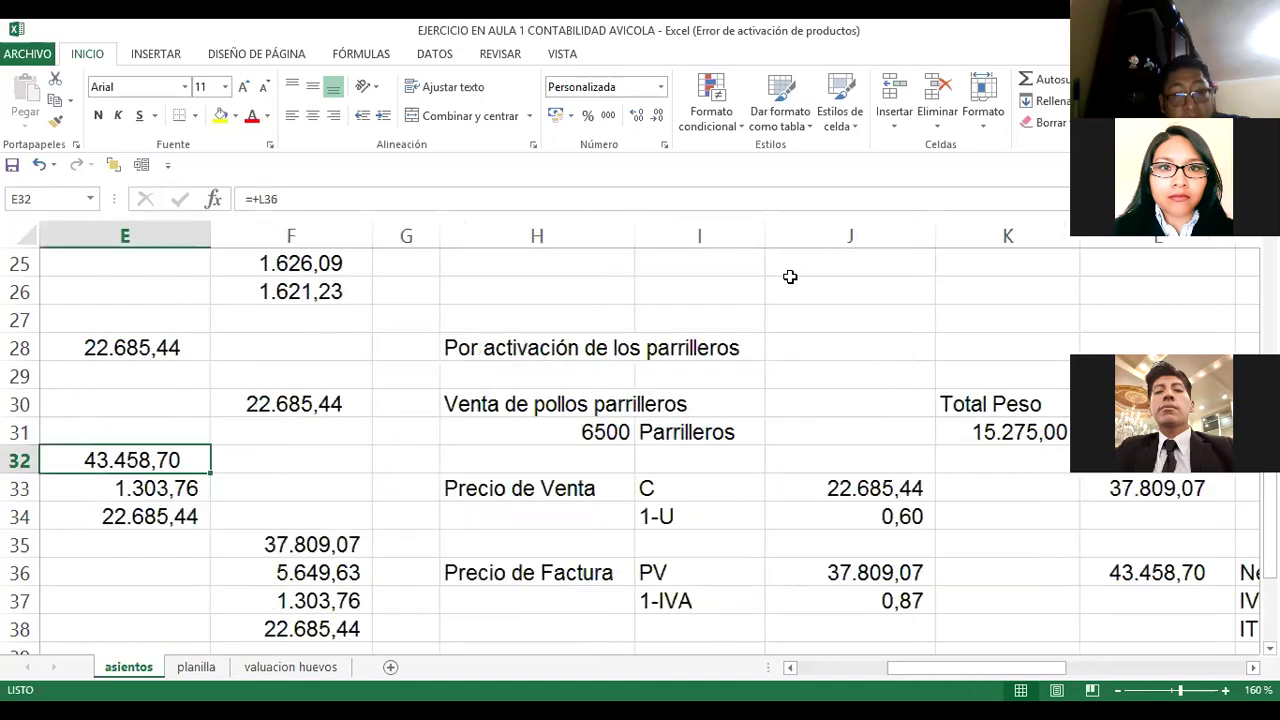
key(Right)
key(Down)
key(Down)
key(Down)
key(Down)
key(Right)
key(Right)
key(Right)
key(Right)
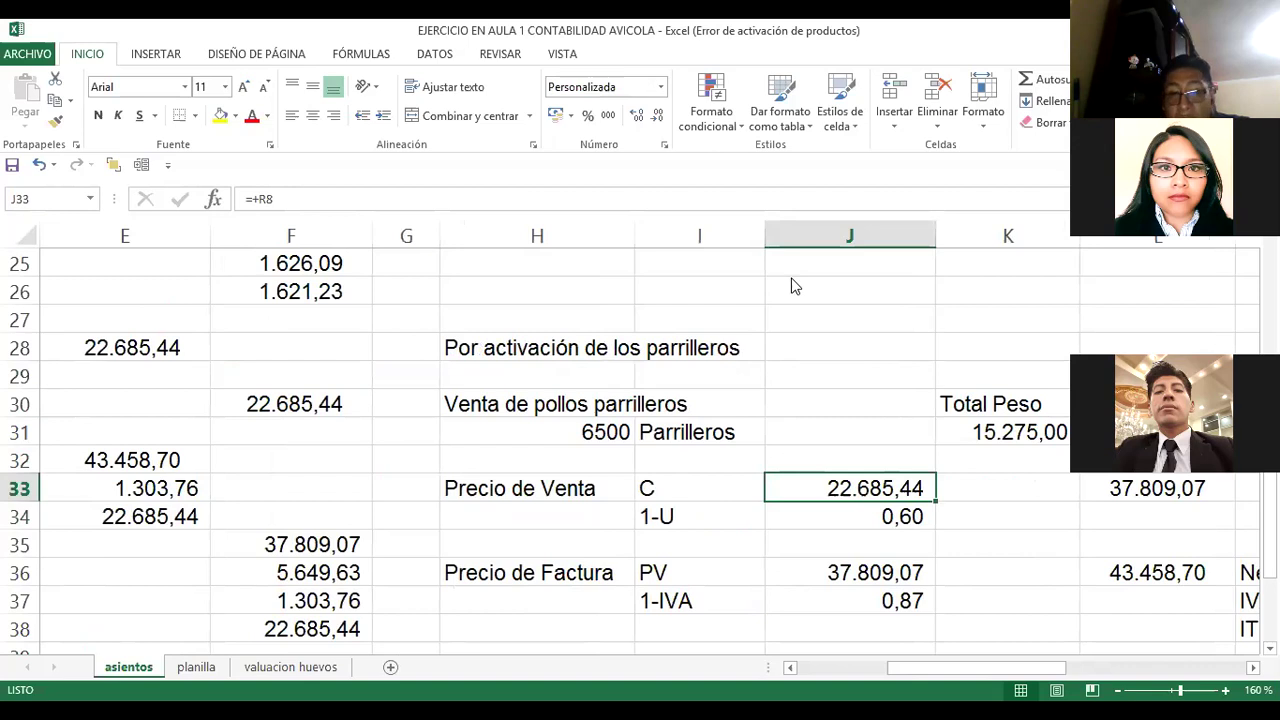
key(Down)
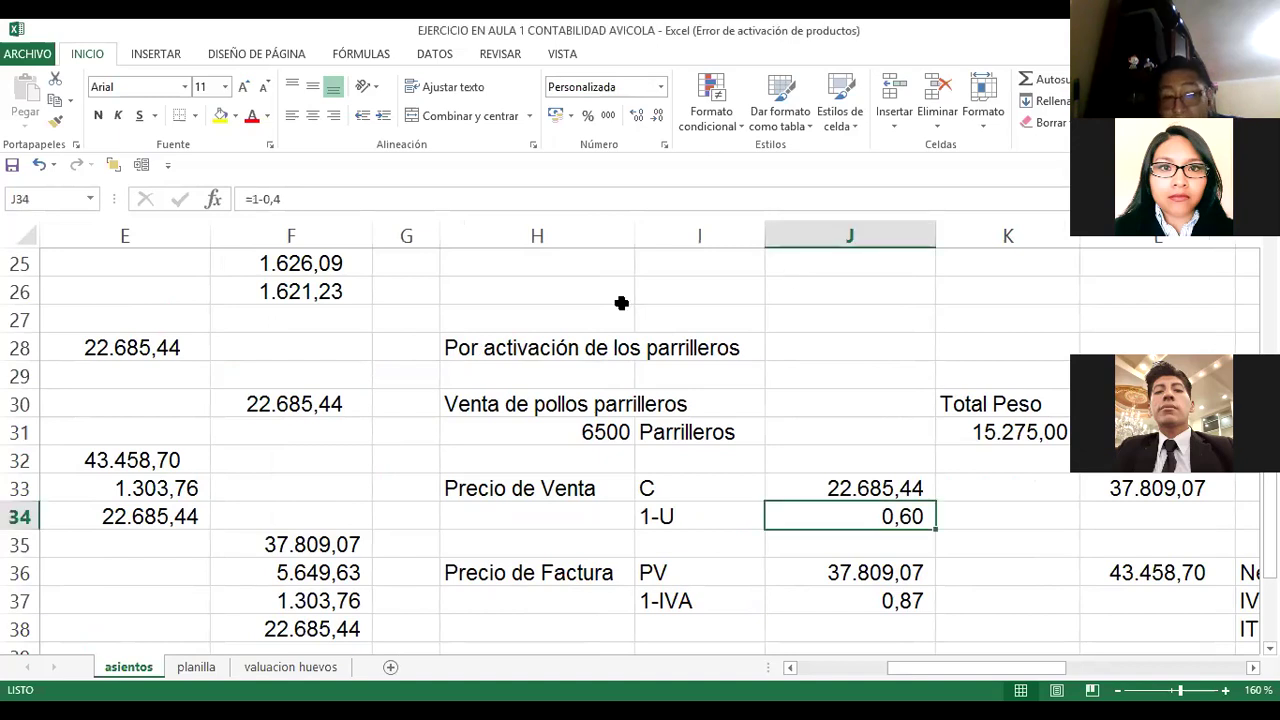
Step: Check the 1-U formula in J34 and the Precio de Venta division formula in L33
key(F2)
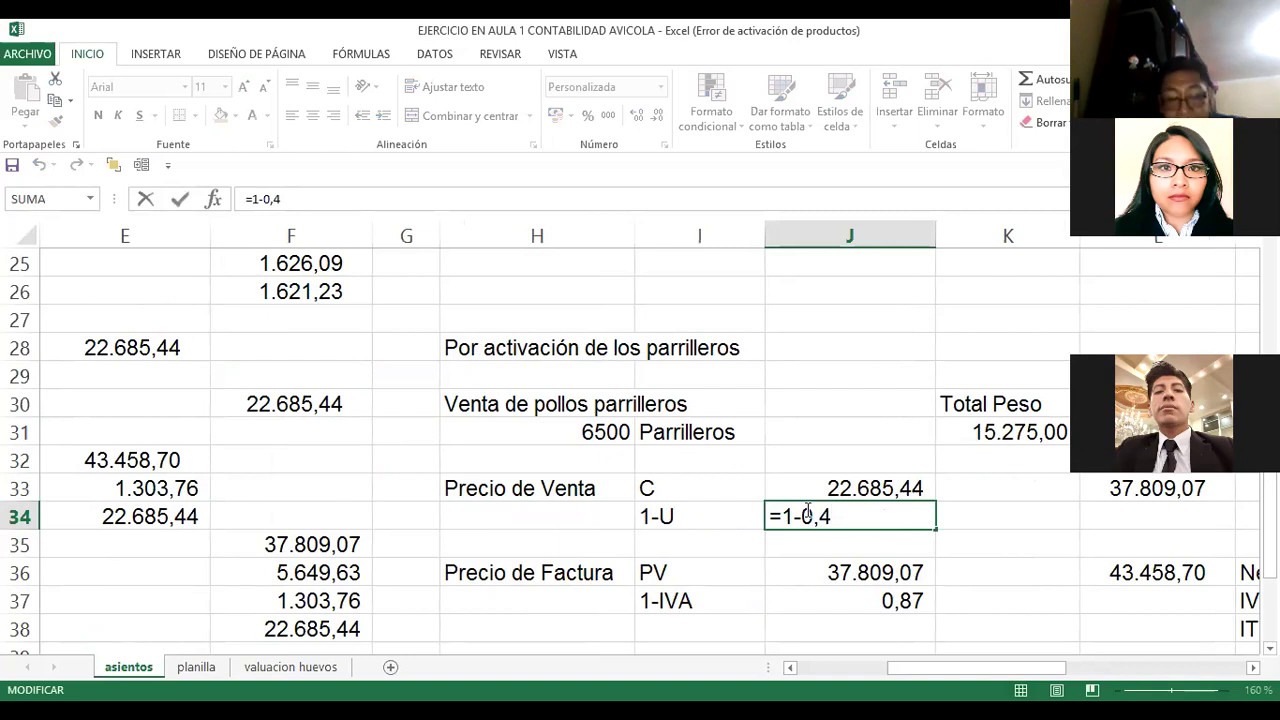
key(ctrl+Return)
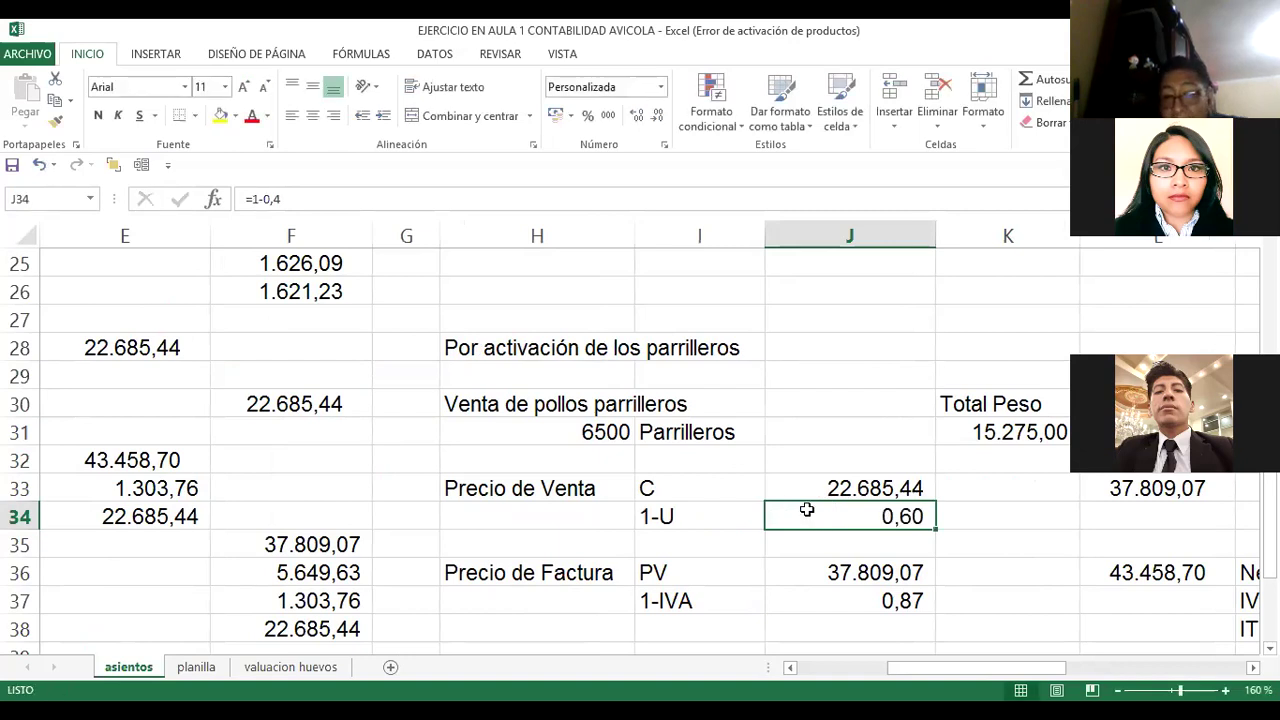
key(Right)
key(Right)
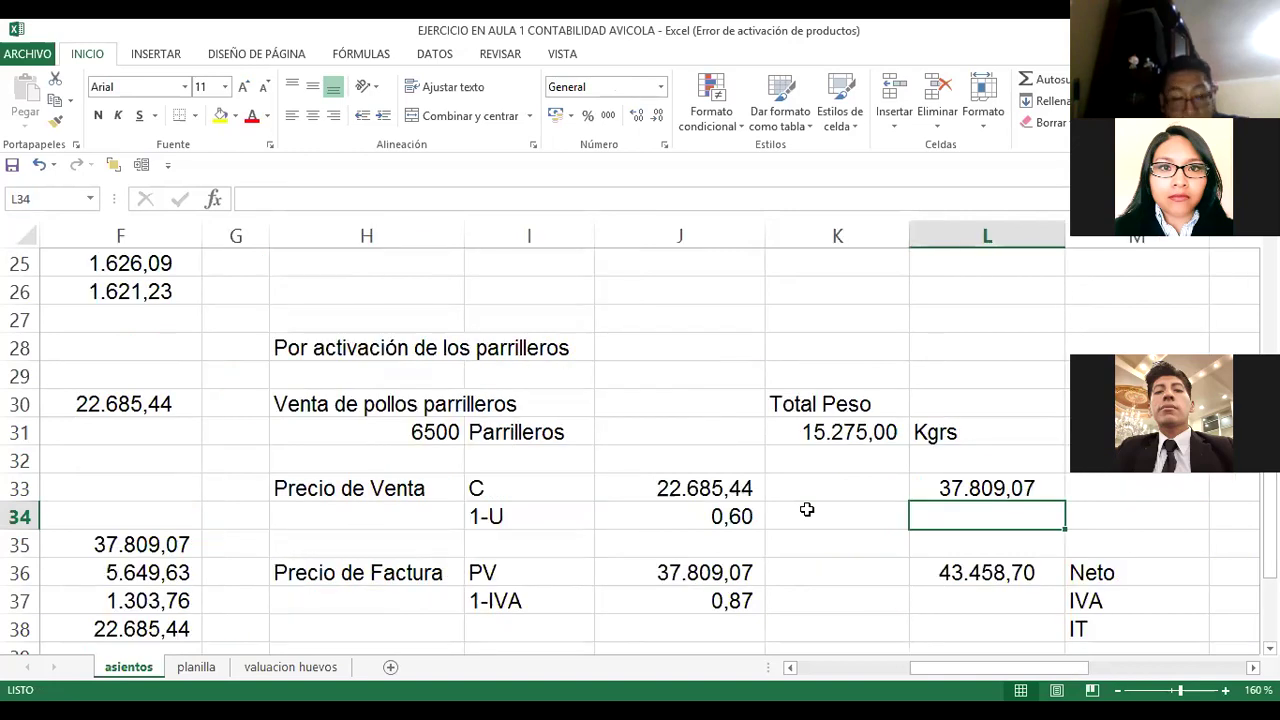
key(Up)
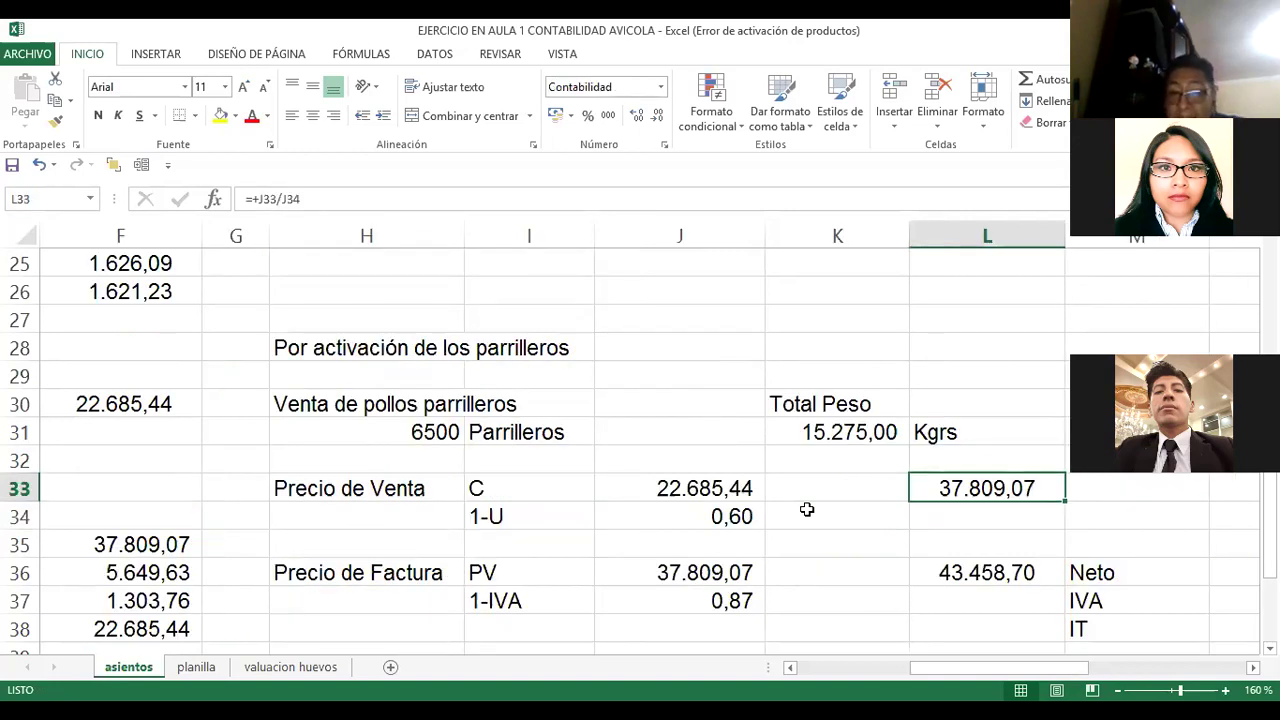
key(F2)
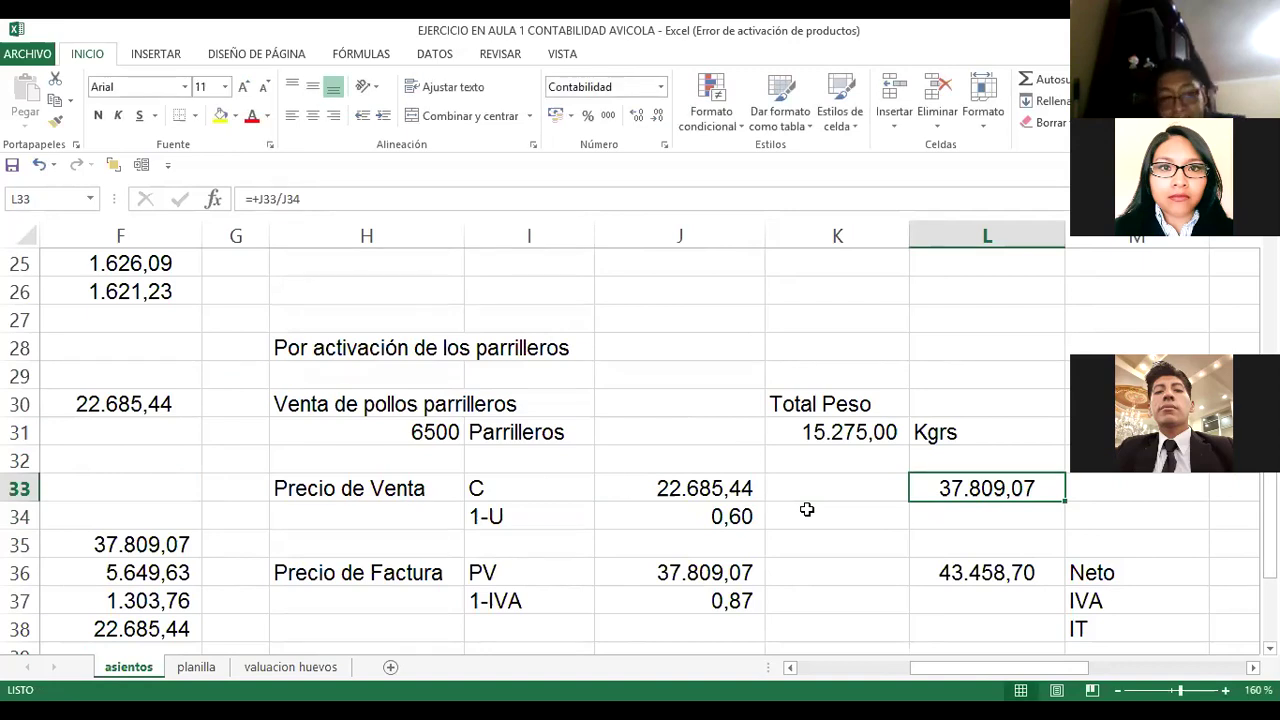
Step: Examine the Precio de Factura calculation, ending on the cell reference behind its PV term in J36
key(Down)
key(Down)
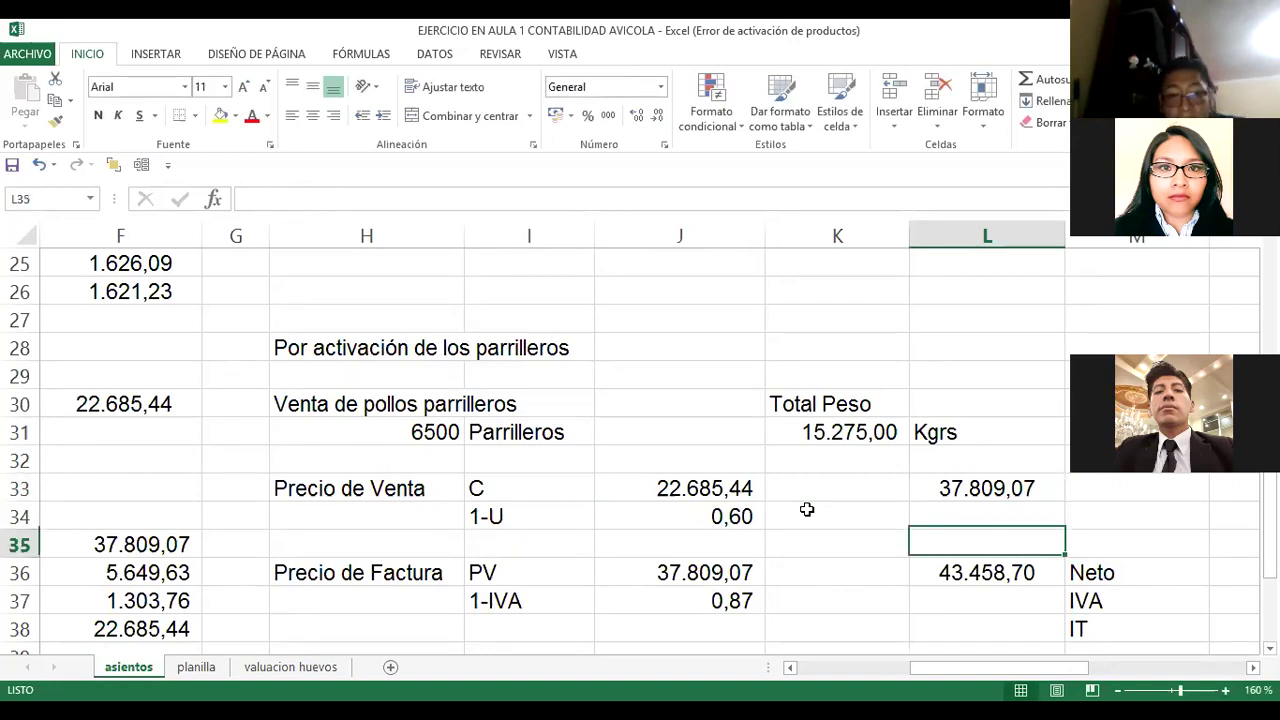
key(Down)
key(Down)
key(Left)
key(Left)
key(Left)
key(Up)
key(Left)
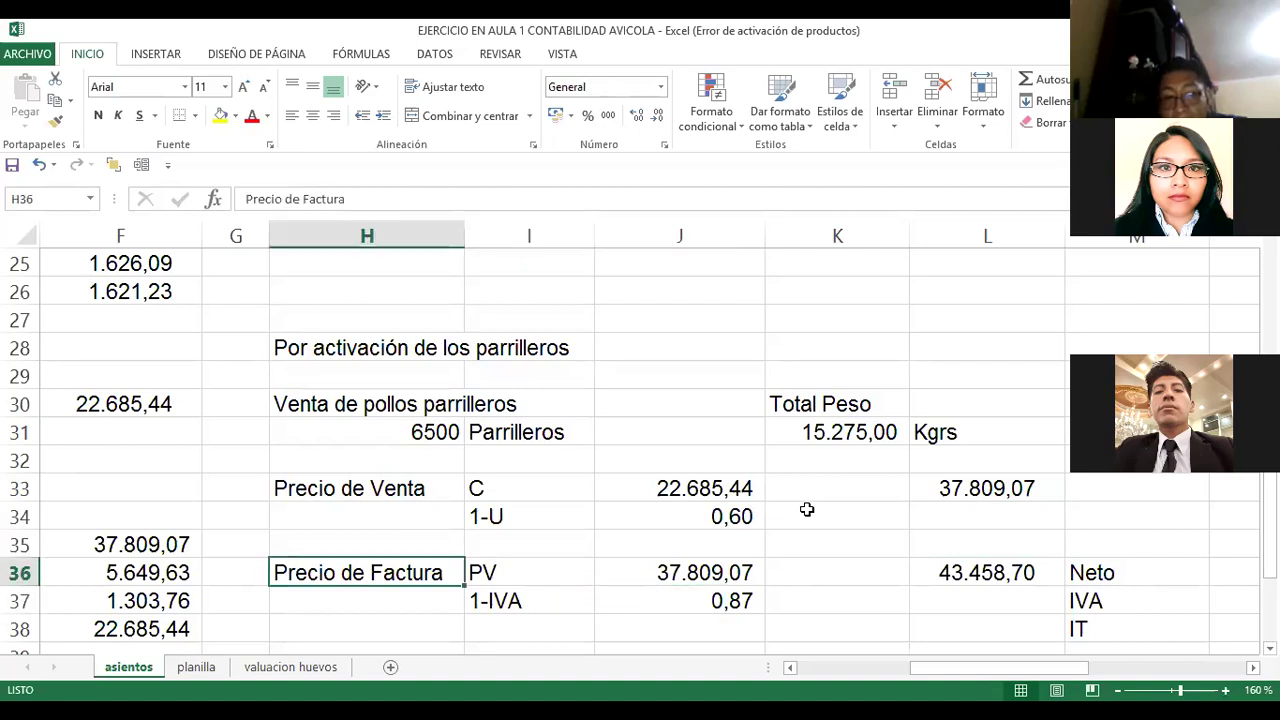
key(Right)
key(Right)
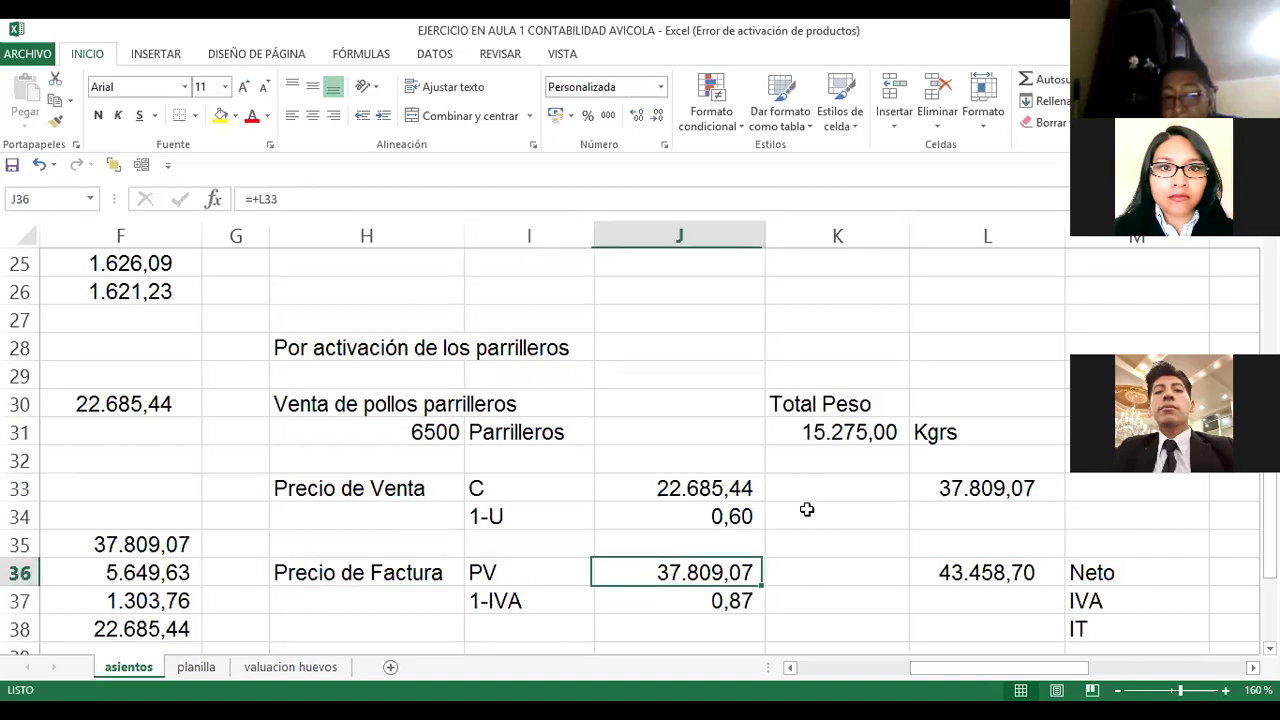
Step: Trace the PV term of the Precio de Factura back to the Precio de Venta result in L33
key(Right)
key(Right)
key(Right)
key(Up)
key(Left)
key(Up)
key(Up)
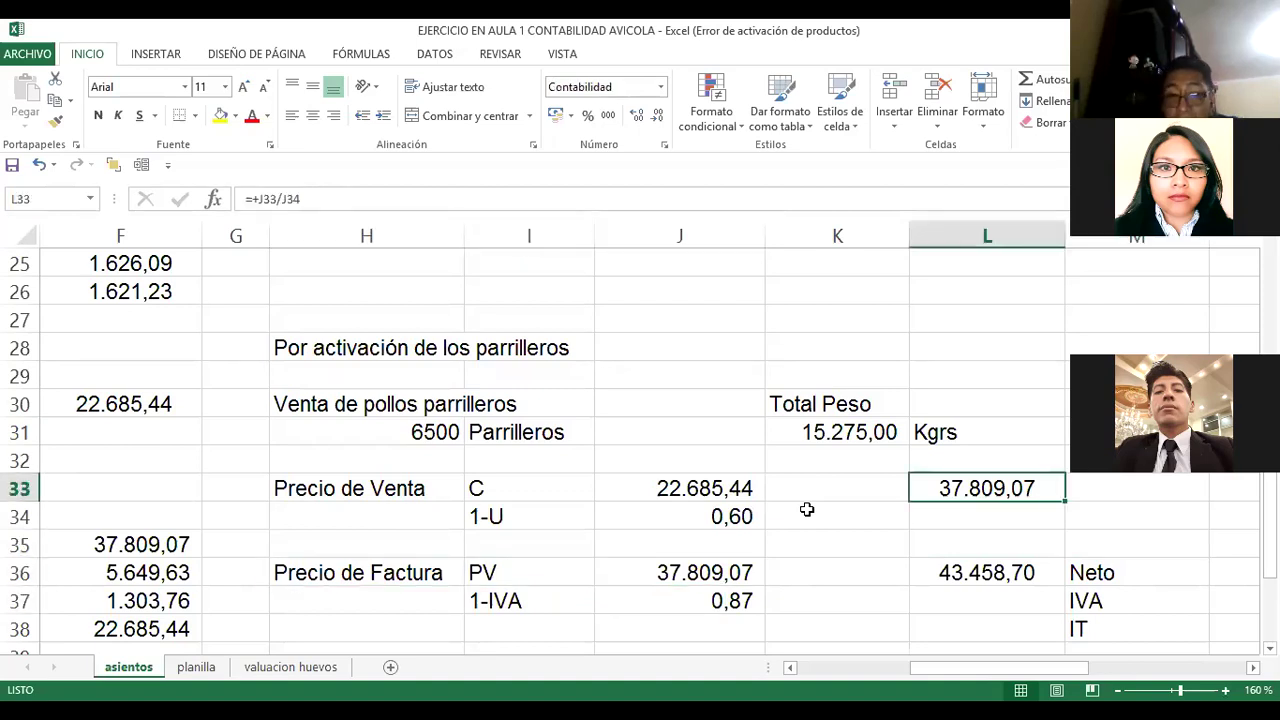
Step: Inspect the 1-IVA term of the Precio de Factura and its formula in J37
key(Left)
key(Left)
key(Left)
key(Down)
key(Down)
key(Down)
key(Down)
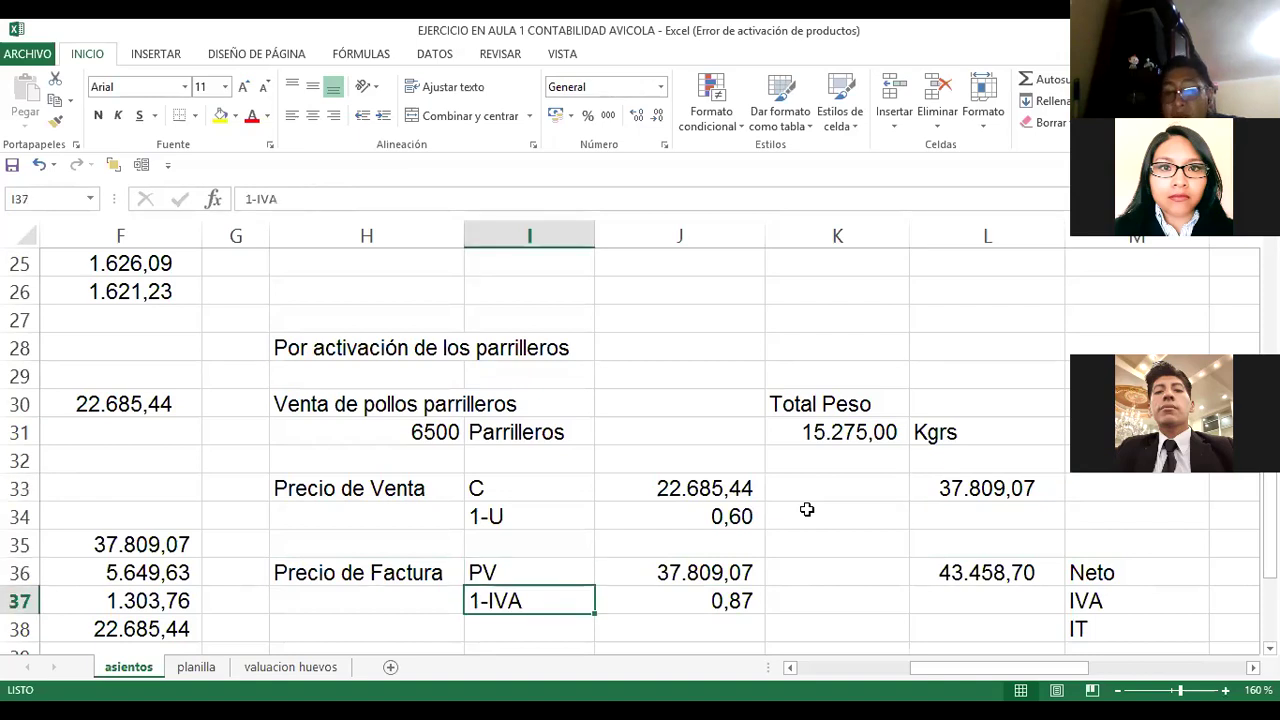
key(Right)
key(Left)
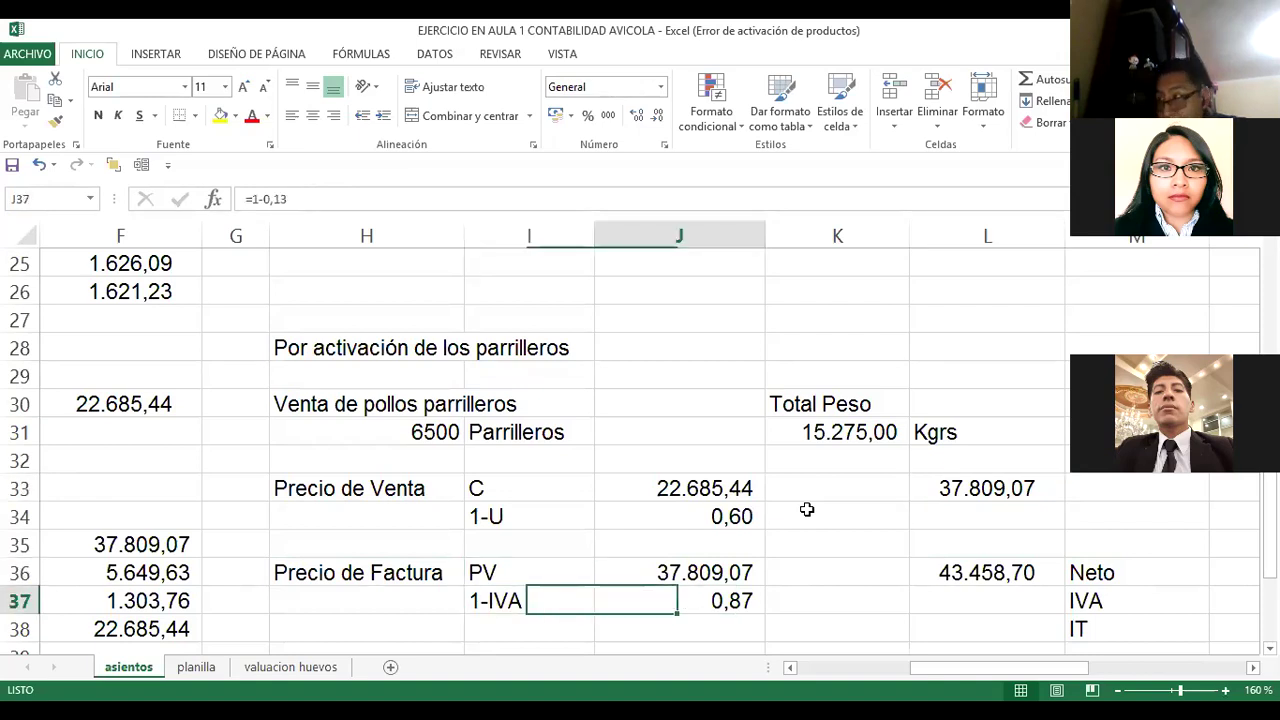
key(F2)
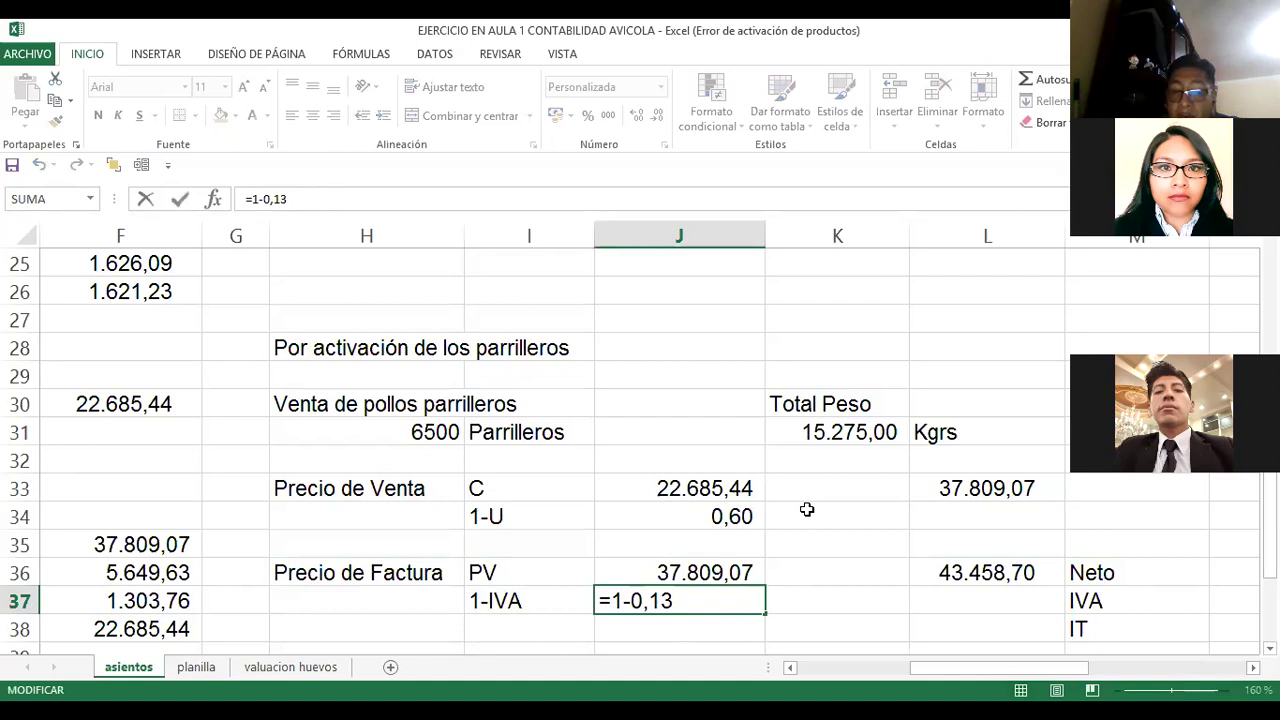
key(ctrl+Return)
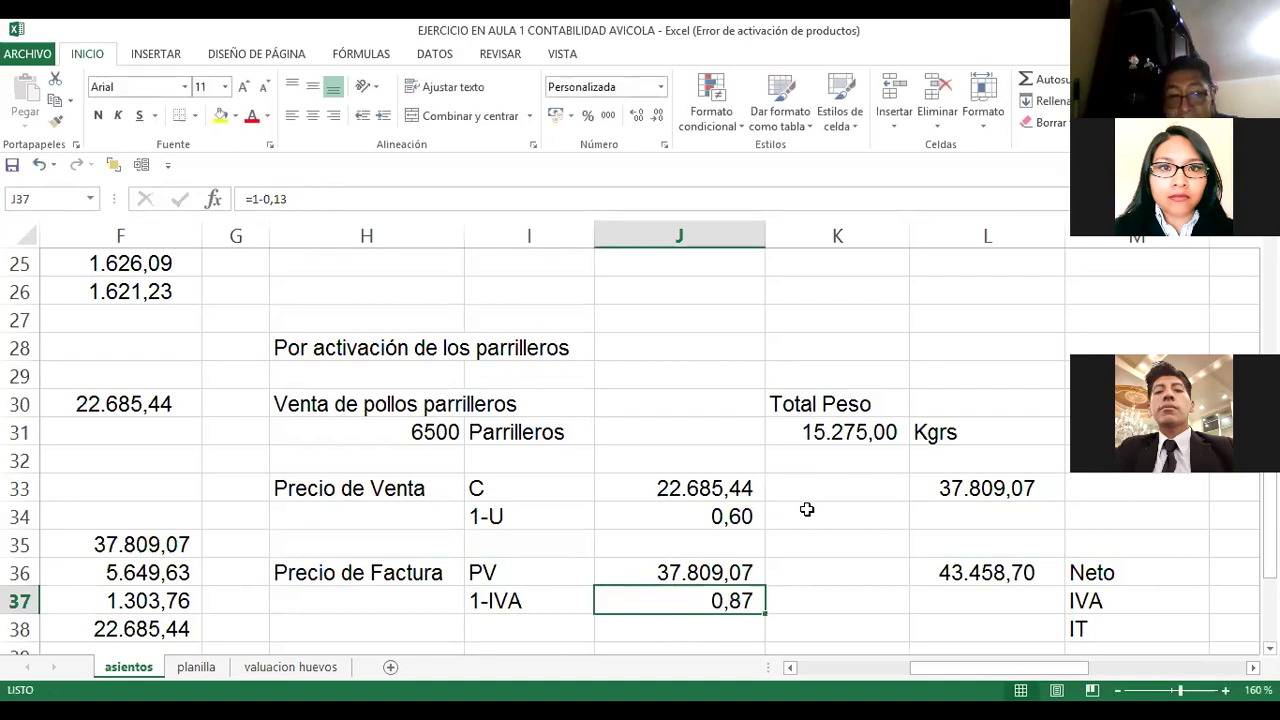
Step: Review the PV and 1-IVA inputs together with the Precio de Factura formula in L36
key(Up)
key(Right)
key(Left)
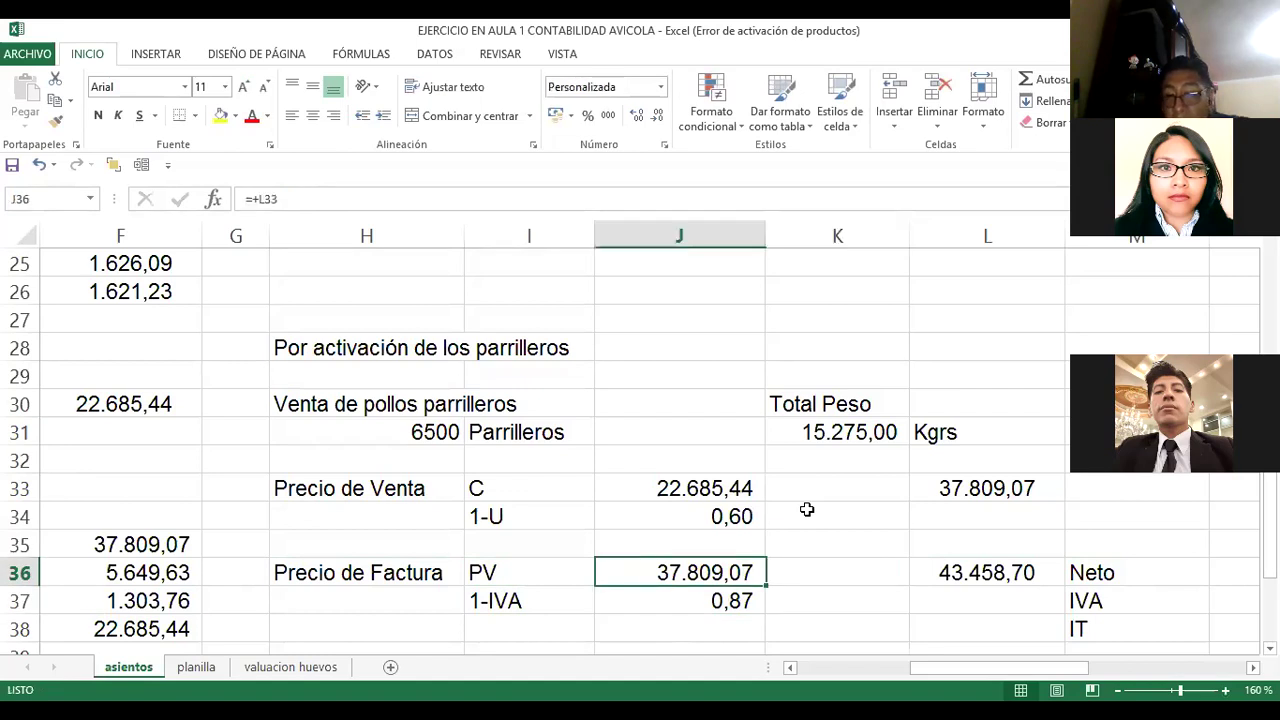
key(Down)
key(Right)
key(Up)
key(Right)
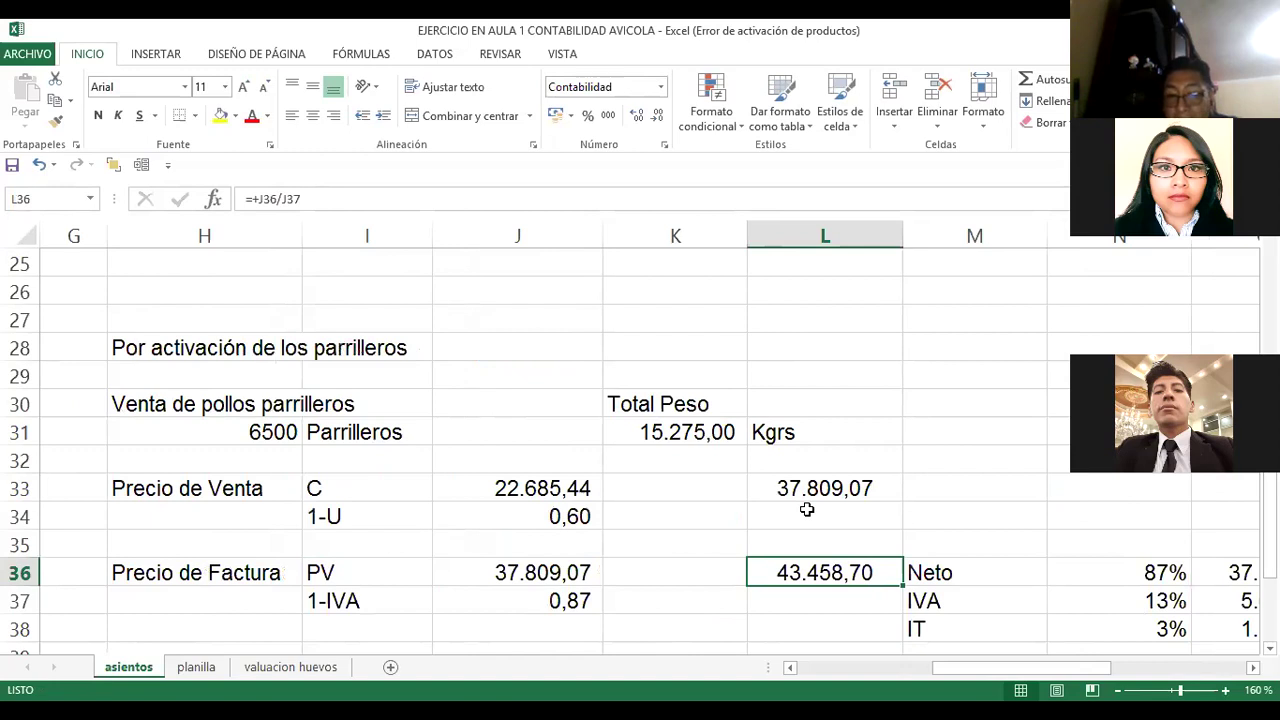
Step: Review the Neto, IVA and IT percentages and the Neto amount formula beside the invoice price
key(Right)
key(Right)
key(Right)
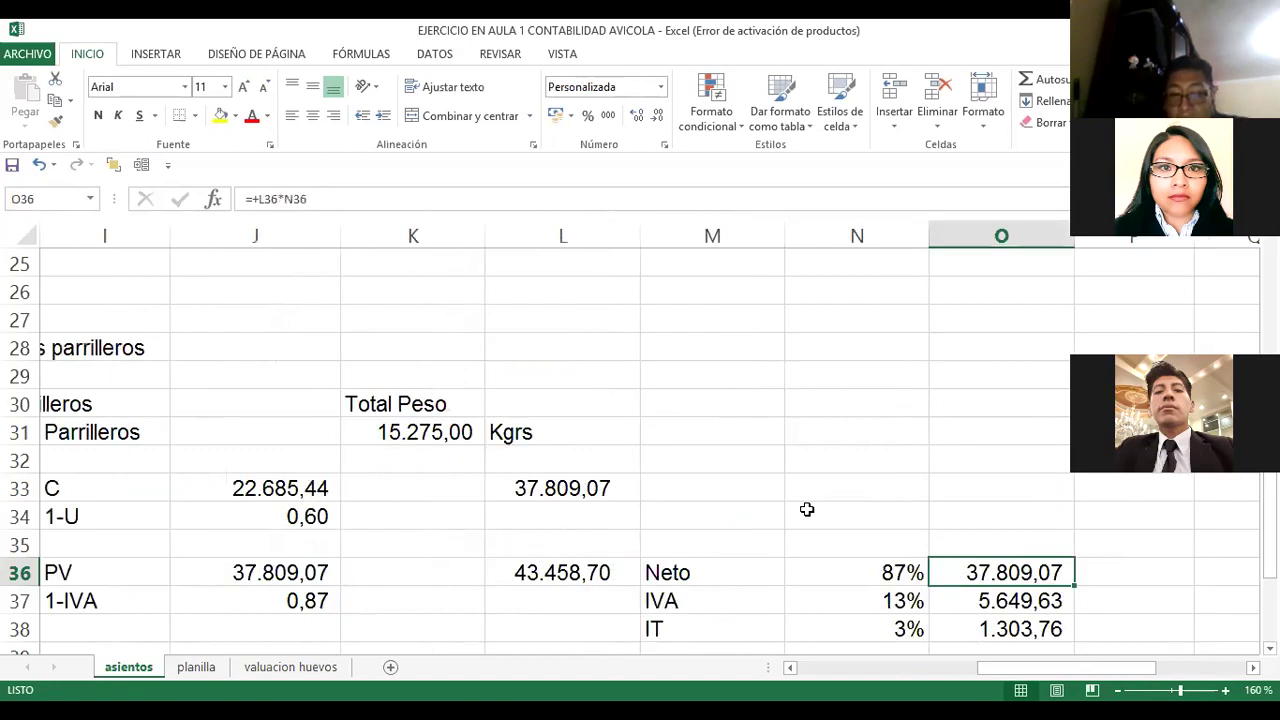
key(Left)
key(Down)
key(Down)
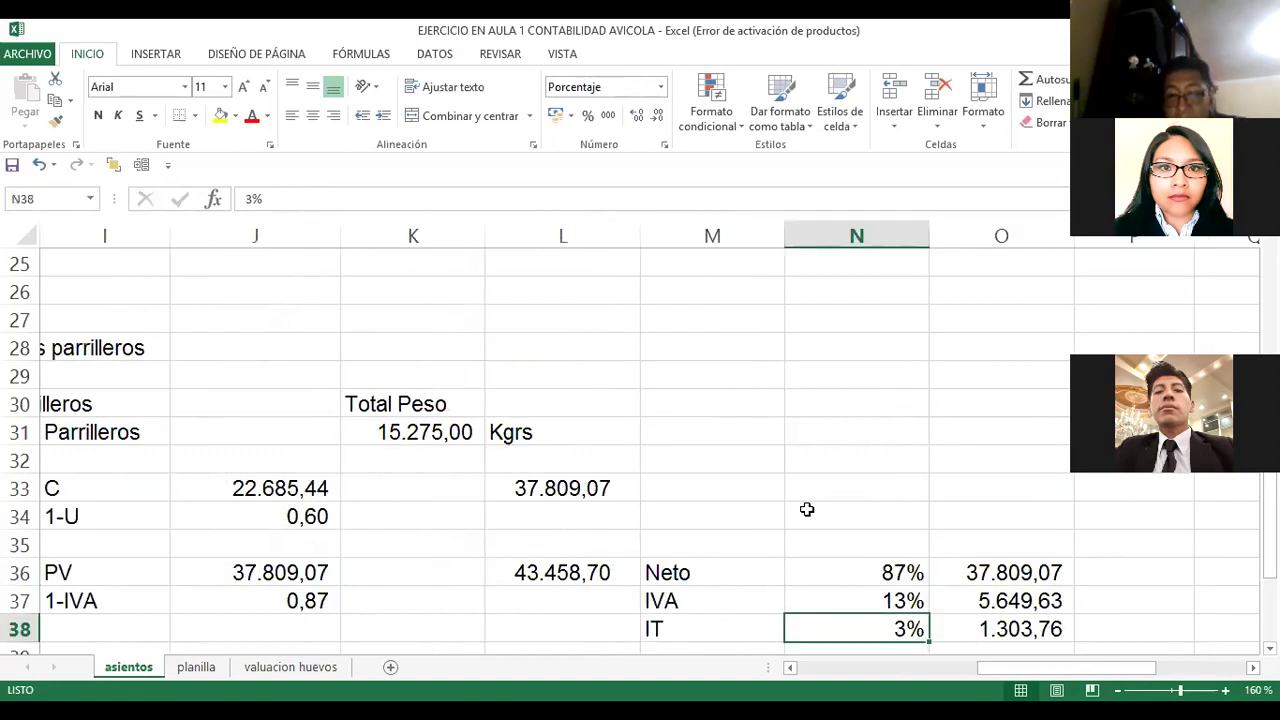
key(Right)
key(Up)
key(Up)
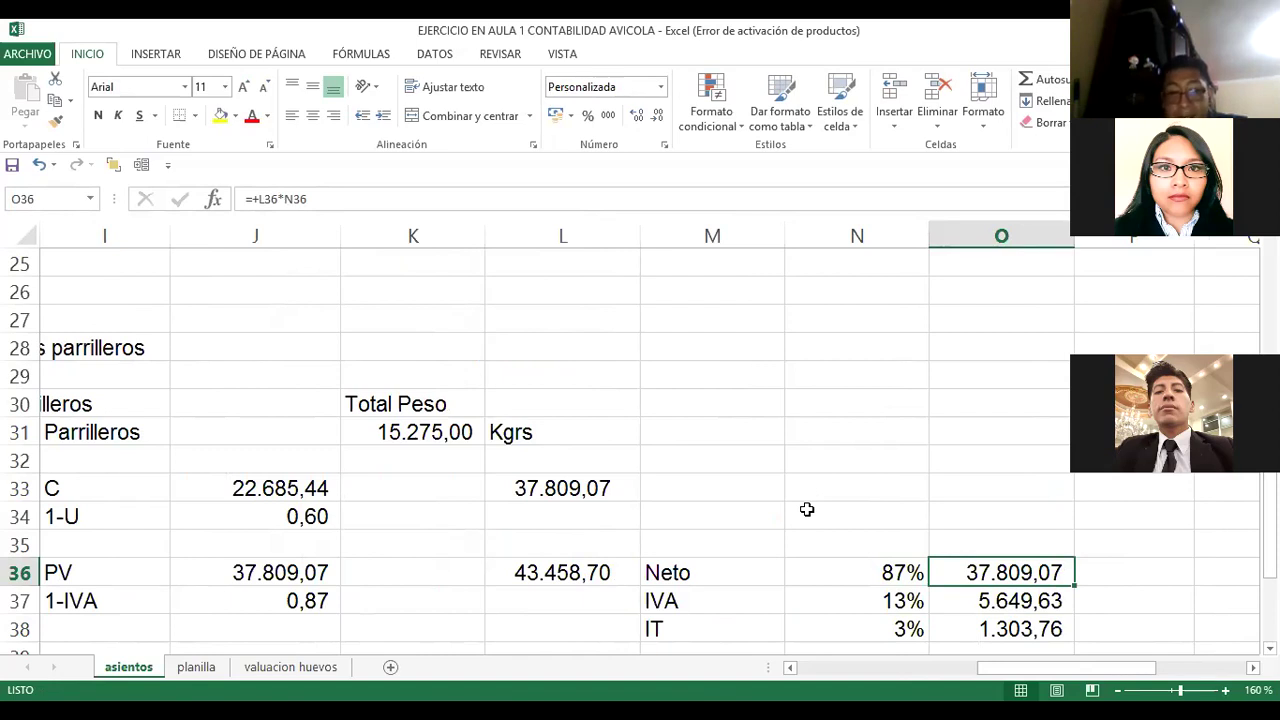
Step: Compare the Neto amount in O36 with the Precio de Venta in L33 and its cost term C
key(Left)
key(Left)
key(Left)
key(Up)
key(Up)
key(Up)
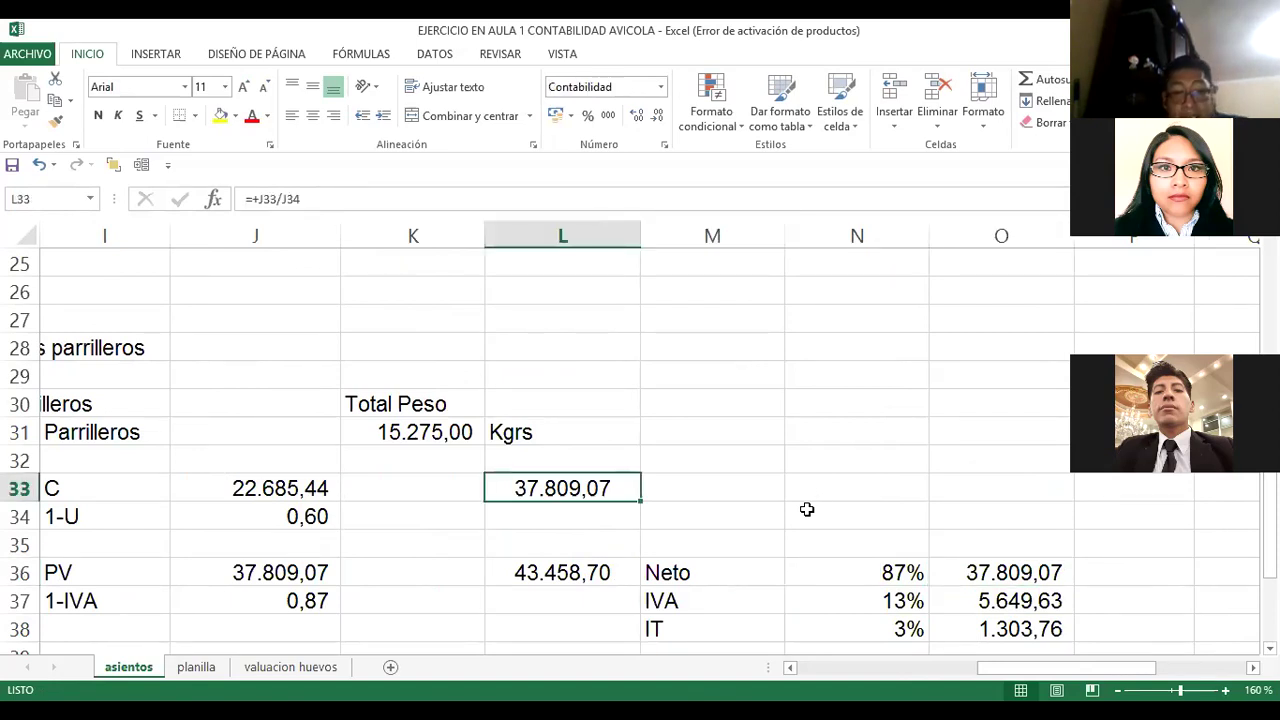
key(Left)
key(Left)
key(Left)
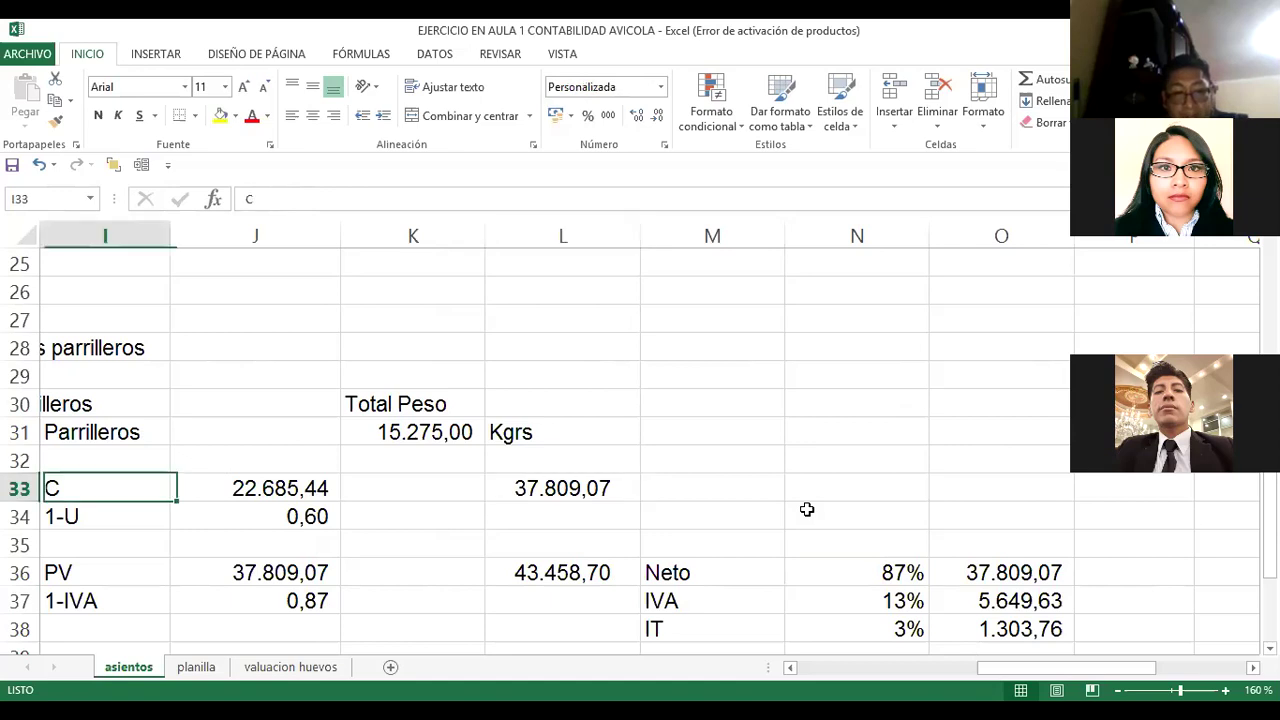
Step: Examine the IVA amount formula in O37 and the IT rate in N38
key(Left)
key(Right)
key(Right)
key(Right)
key(Right)
key(Right)
key(Right)
key(Right)
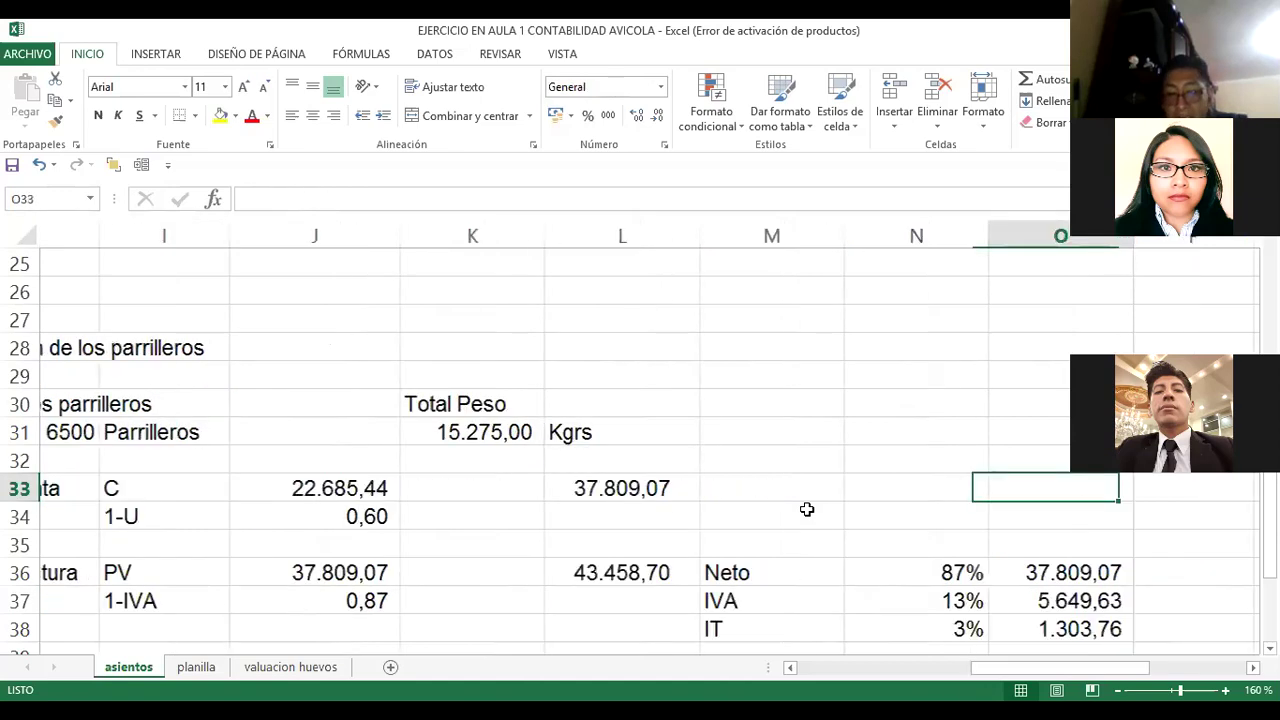
key(Down)
key(Down)
key(Down)
key(Down)
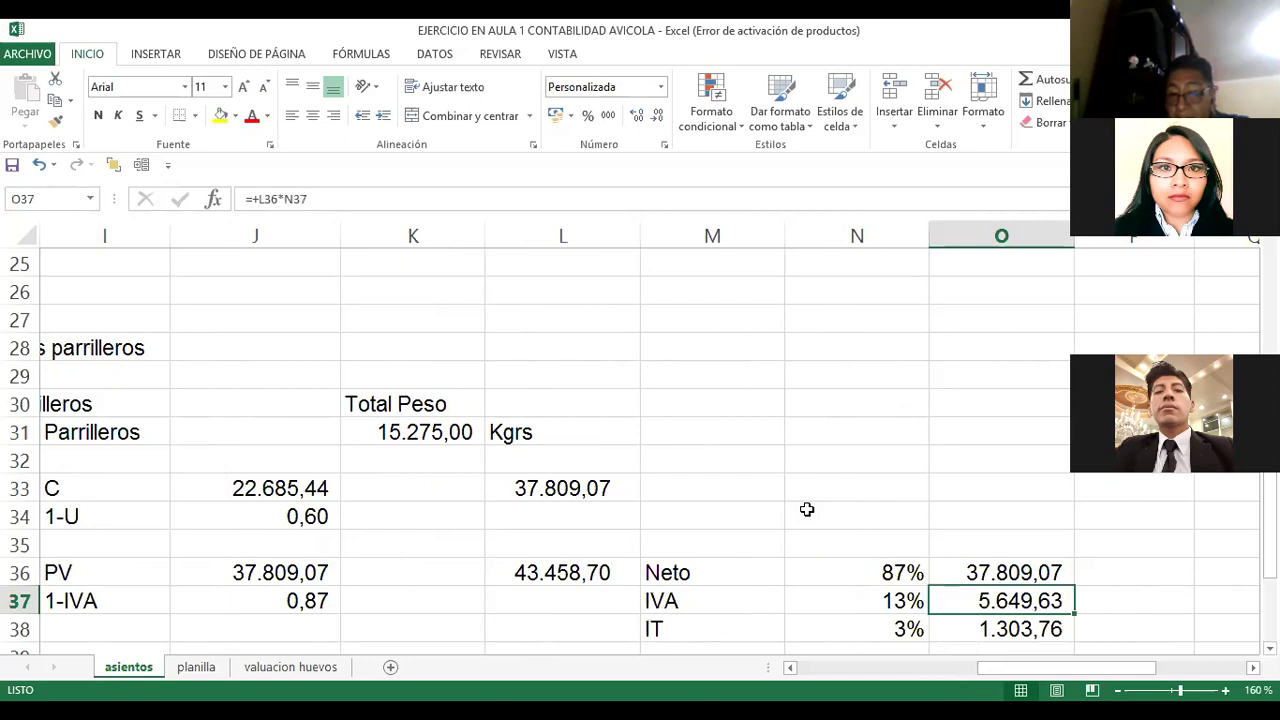
key(Down)
key(Left)
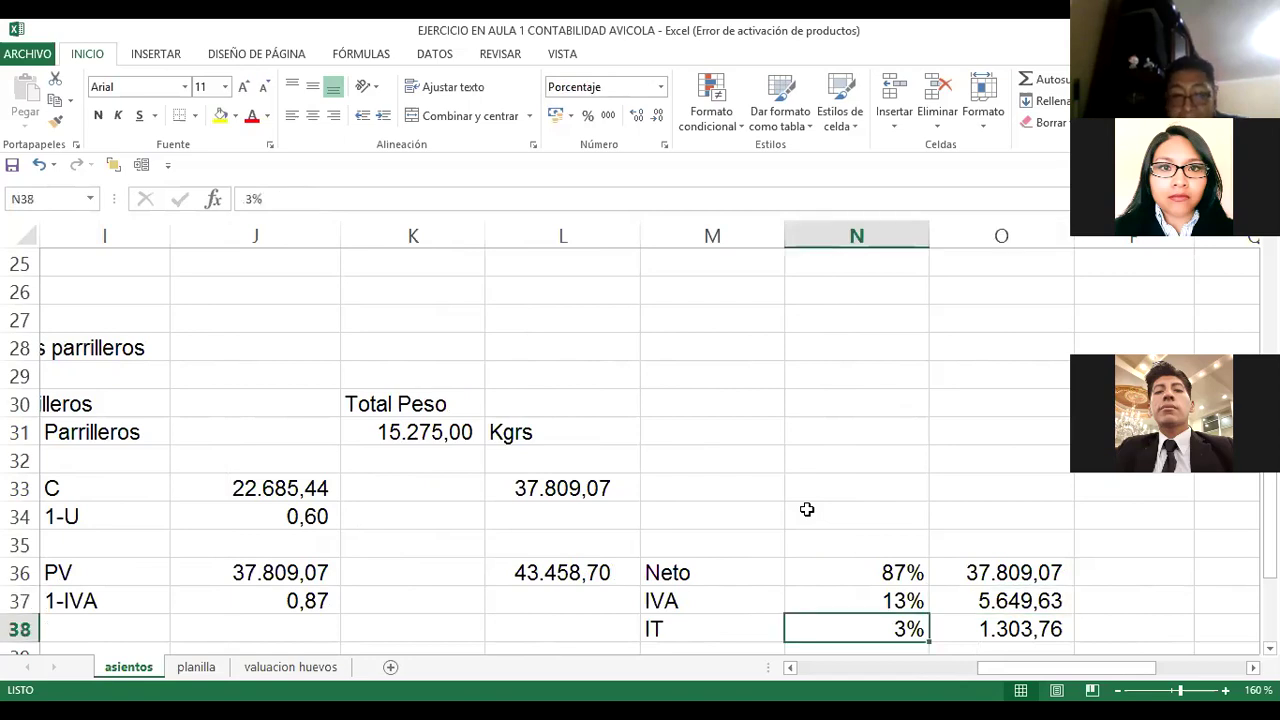
Step: Check the entry 7 IT x pagar account and the cell that the Fondo Compras debit in E32 references
key(Left)
key(Left)
key(Left)
key(Left)
key(Left)
key(Left)
key(Left)
key(Left)
key(Left)
key(Left)
key(Left)
key(Left)
key(Up)
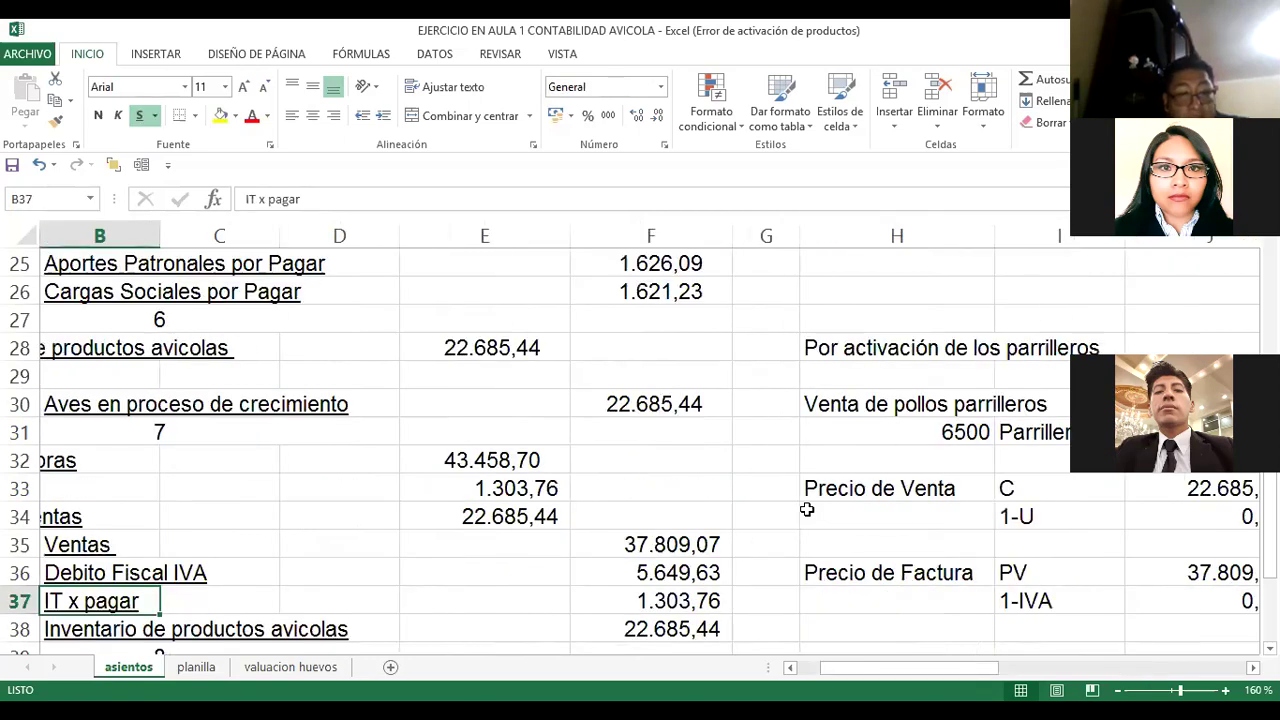
key(Left)
key(Up)
key(Up)
key(Up)
key(Up)
key(Up)
key(Right)
key(Right)
key(Right)
key(Right)
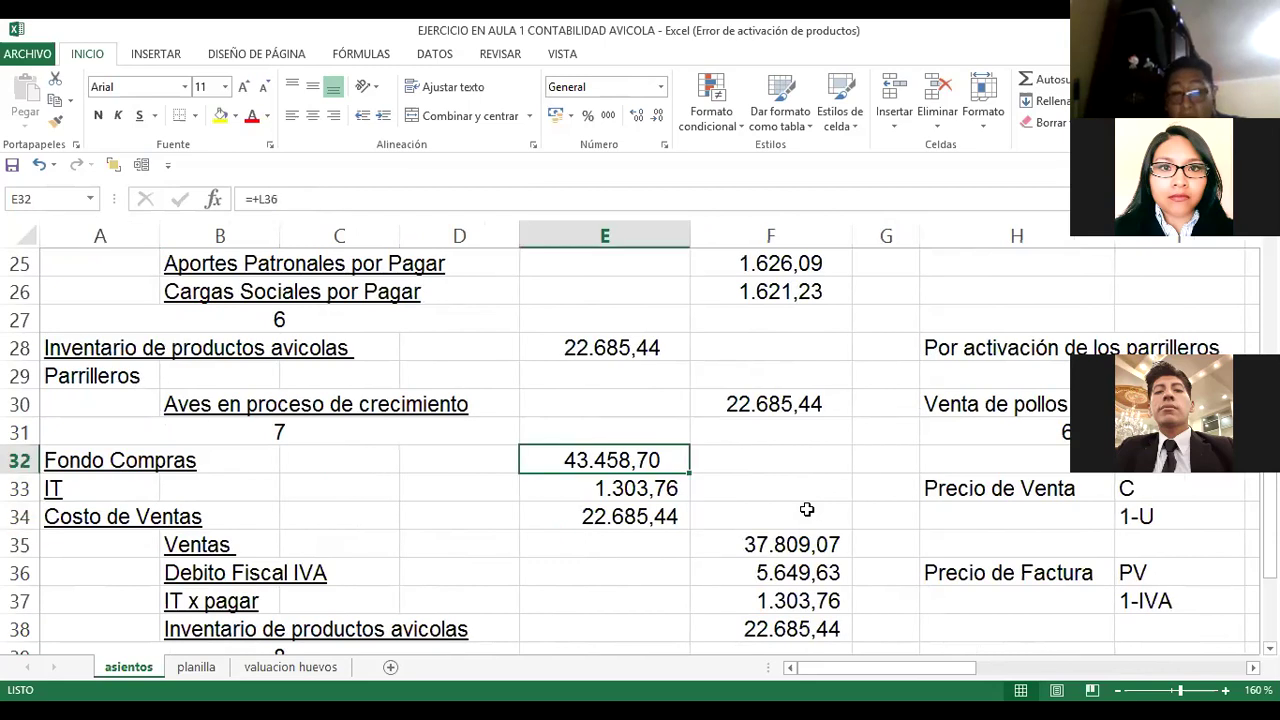
Step: Compare the Fondo Compras debit in entry 7 with the Precio de Factura calculation
key(Right)
key(Right)
key(Right)
key(Right)
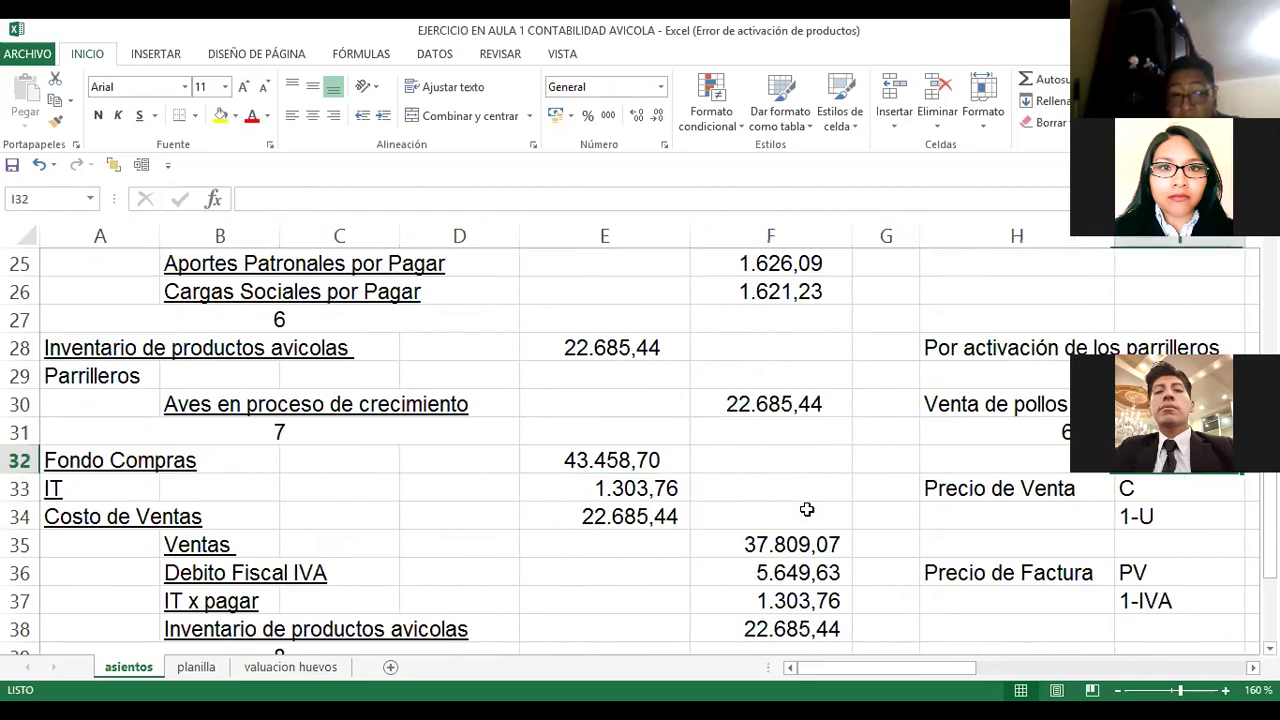
key(Right)
key(Right)
key(Right)
key(Right)
key(Down)
key(Down)
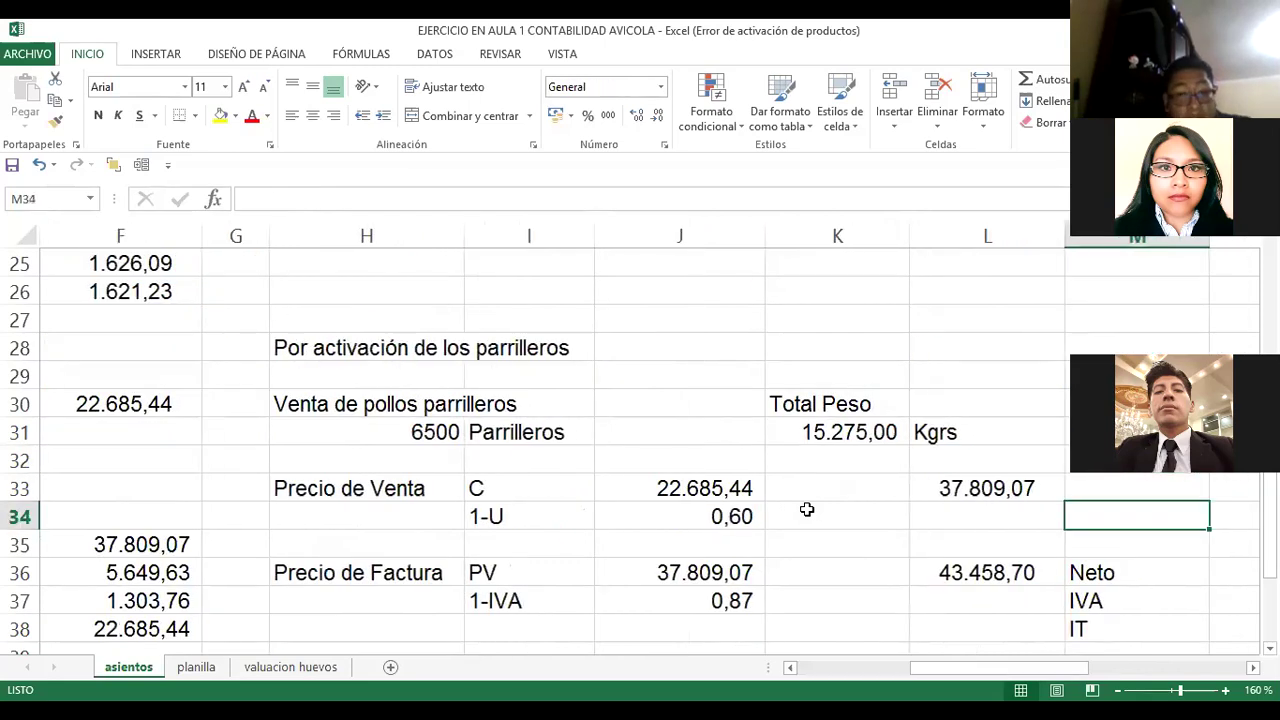
Step: Compare the entry 7 IT debit in row 33 with the IT line of the invoice price breakdown
key(Home)
key(Up)
key(Right)
key(Right)
key(Right)
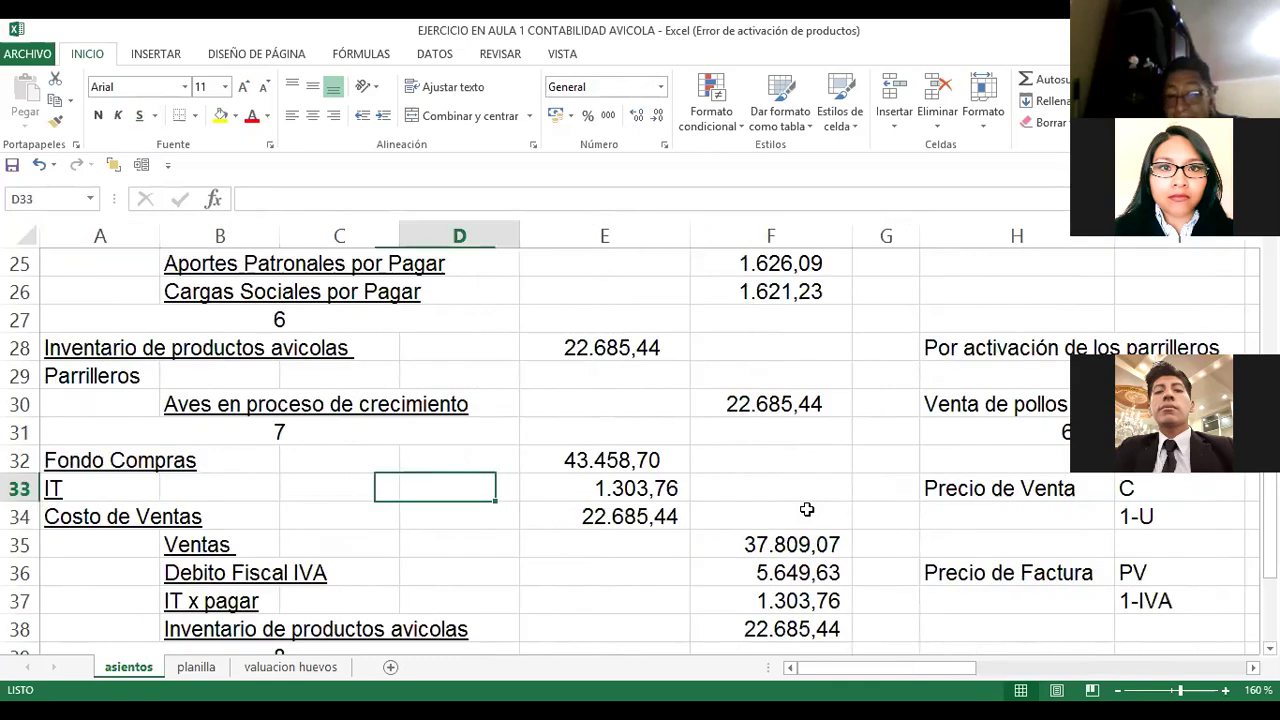
key(Right)
key(Right)
key(Right)
key(Right)
key(Right)
key(Right)
key(Right)
key(Right)
key(Down)
key(Down)
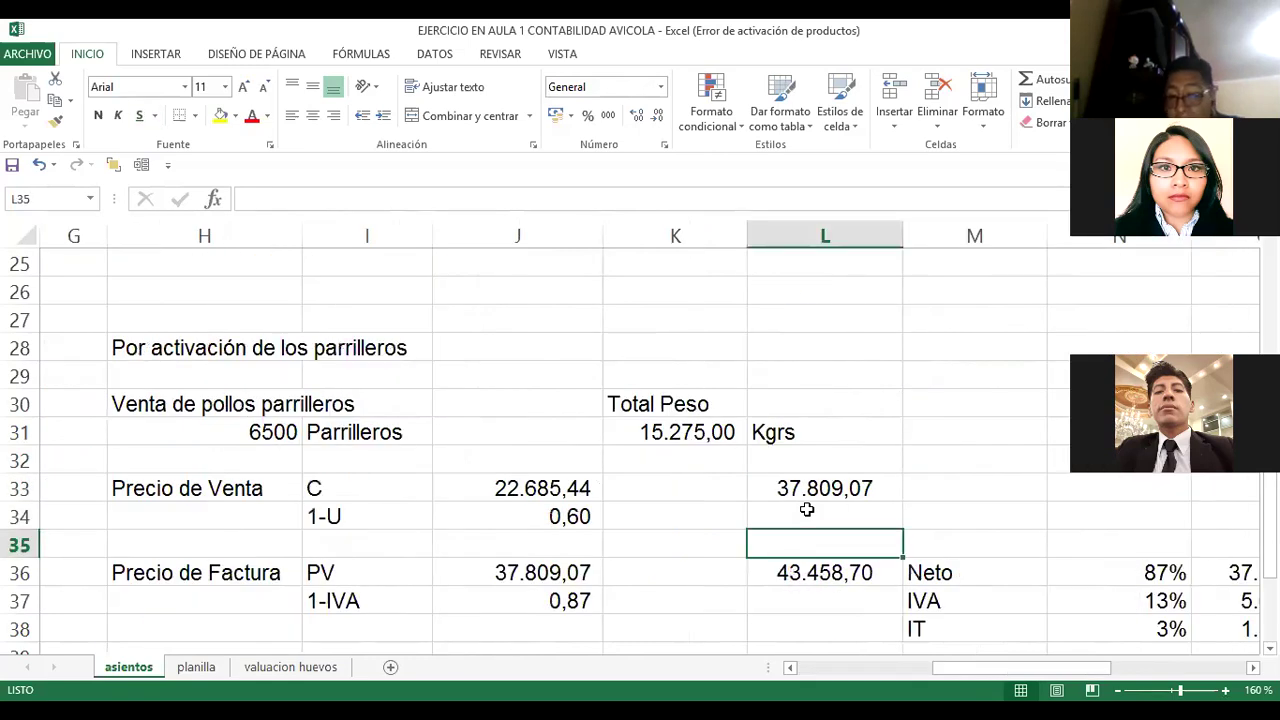
key(Right)
key(Down)
key(Down)
key(Down)
scroll(806, 510, right, 2)
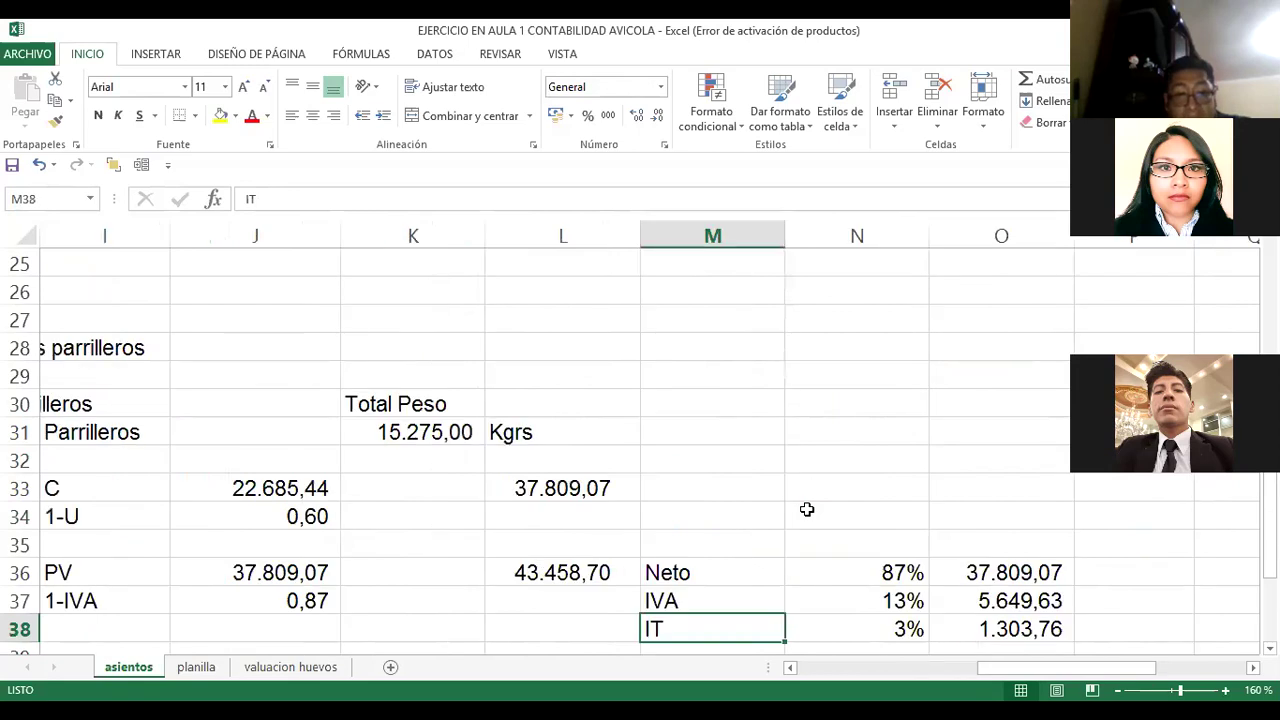
Step: Return to the journal and review the Costo de Ventas line of entry 7 in row 34
key(Left)
key(Left)
key(Left)
key(Left)
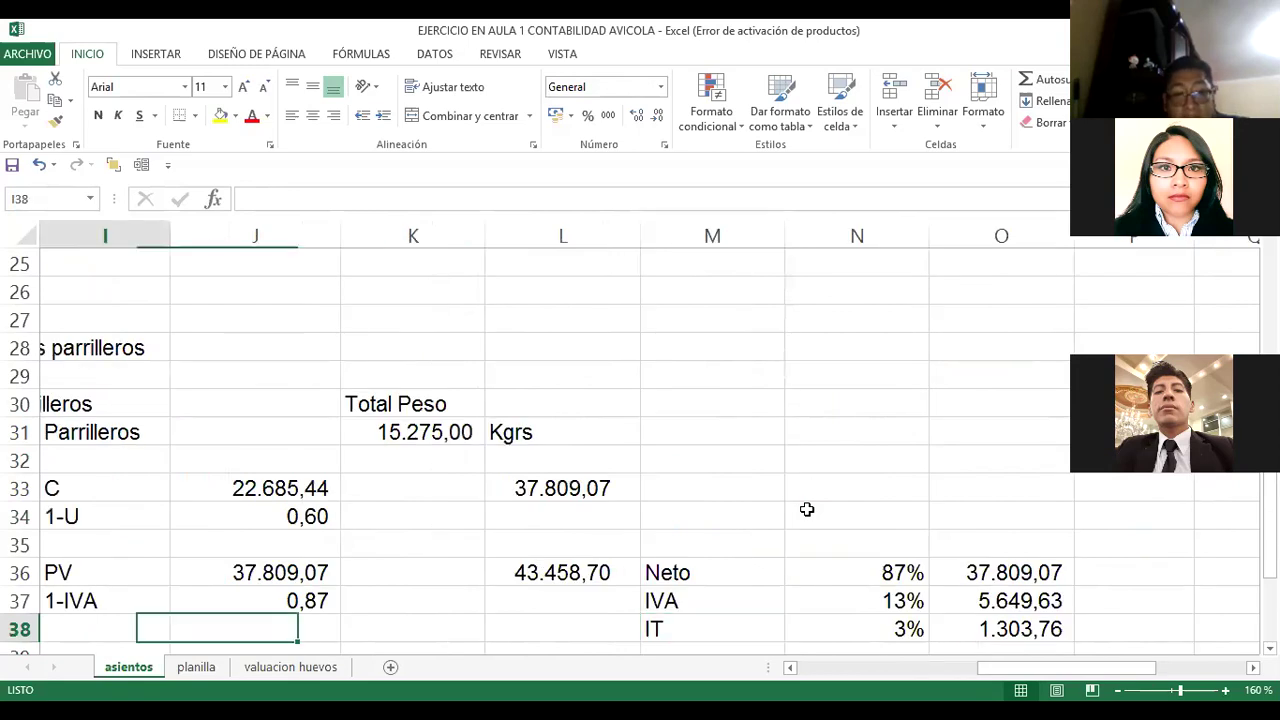
key(Left)
key(Left)
key(Left)
key(Left)
key(Left)
key(Left)
key(Up)
key(Up)
key(Up)
key(Up)
key(Left)
key(Left)
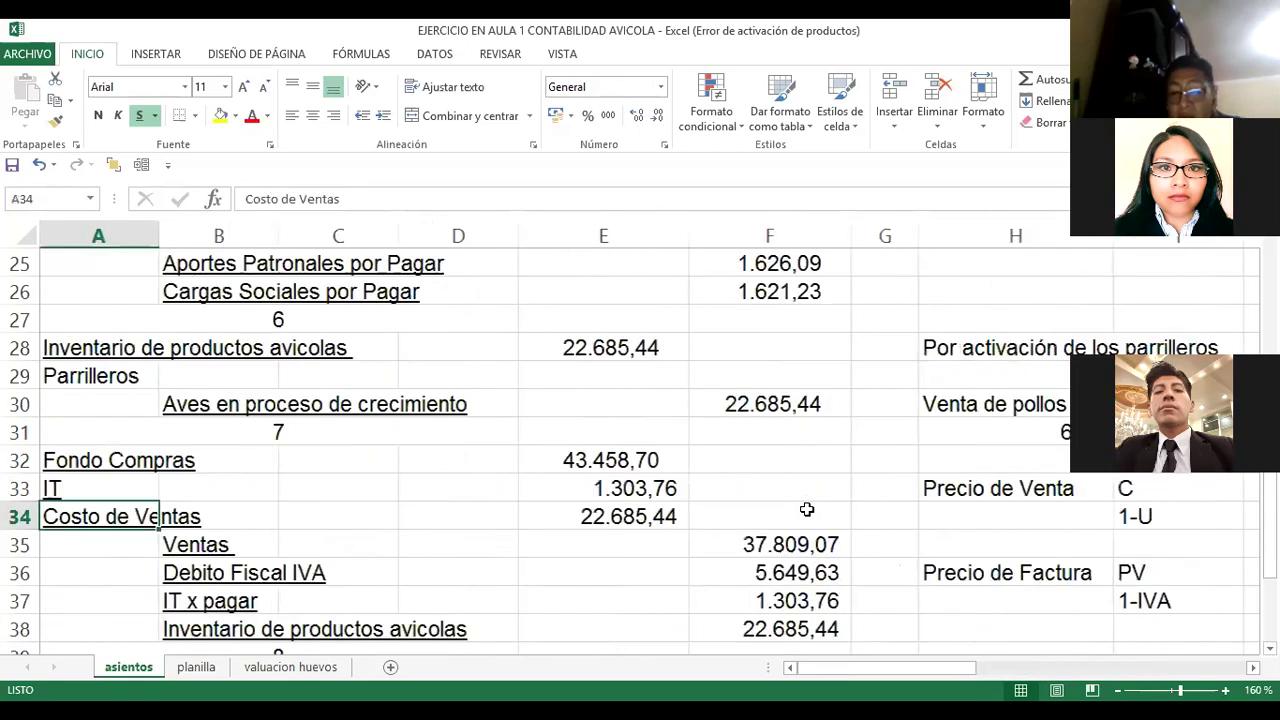
key(Right)
key(Right)
key(Right)
key(Left)
key(Left)
key(Left)
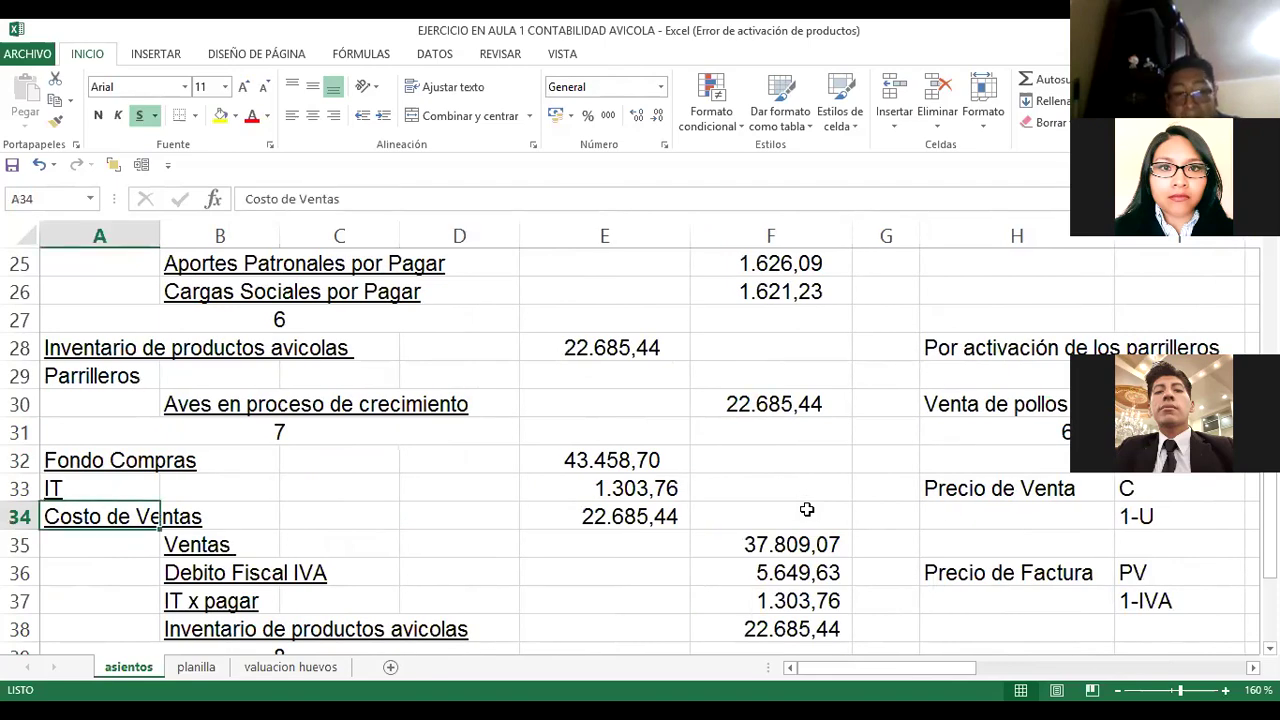
Step: Compare the Costo de Ventas debit with the cost term C of the Precio de Venta calculation
click(807, 510)
key(Right)
key(Right)
key(Right)
key(Right)
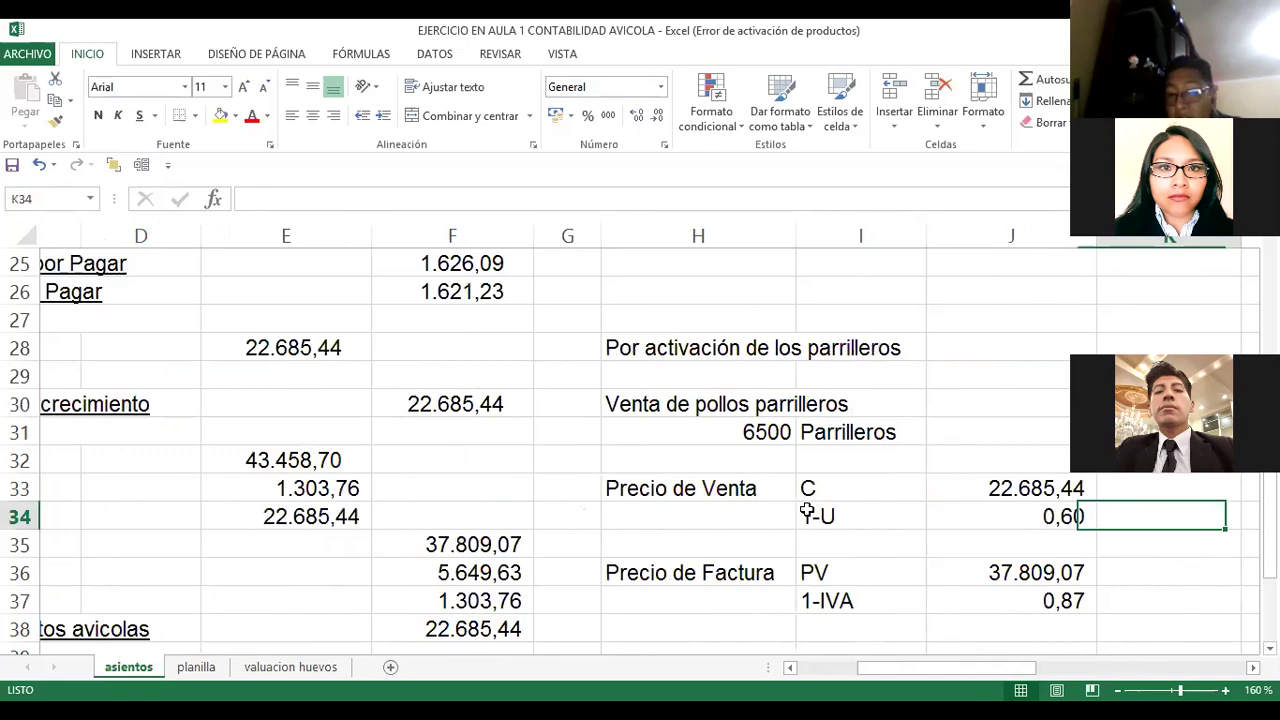
key(Up)
key(Left)
key(Left)
key(Left)
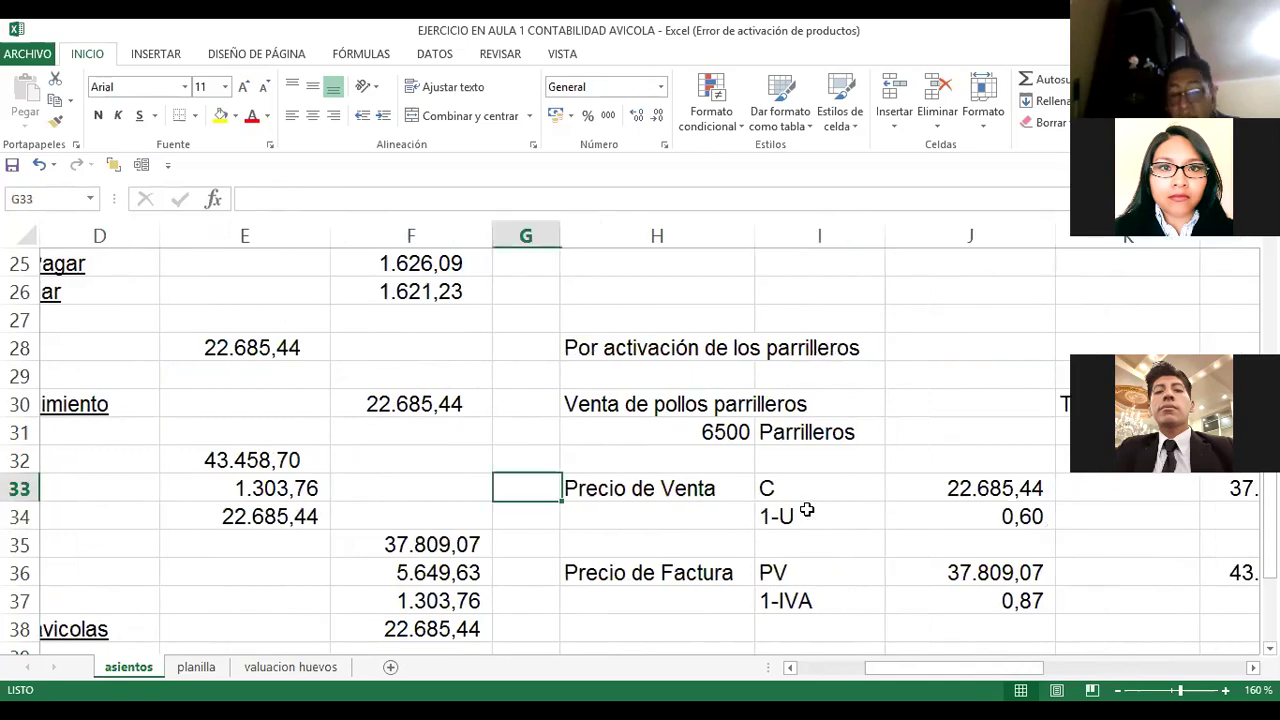
Step: Return to the journal and review the entry 7 credits from Ventas to Inventario de productos avicolas in rows 35 to 38
key(Left)
key(Left)
key(Down)
key(Left)
key(Left)
key(Left)
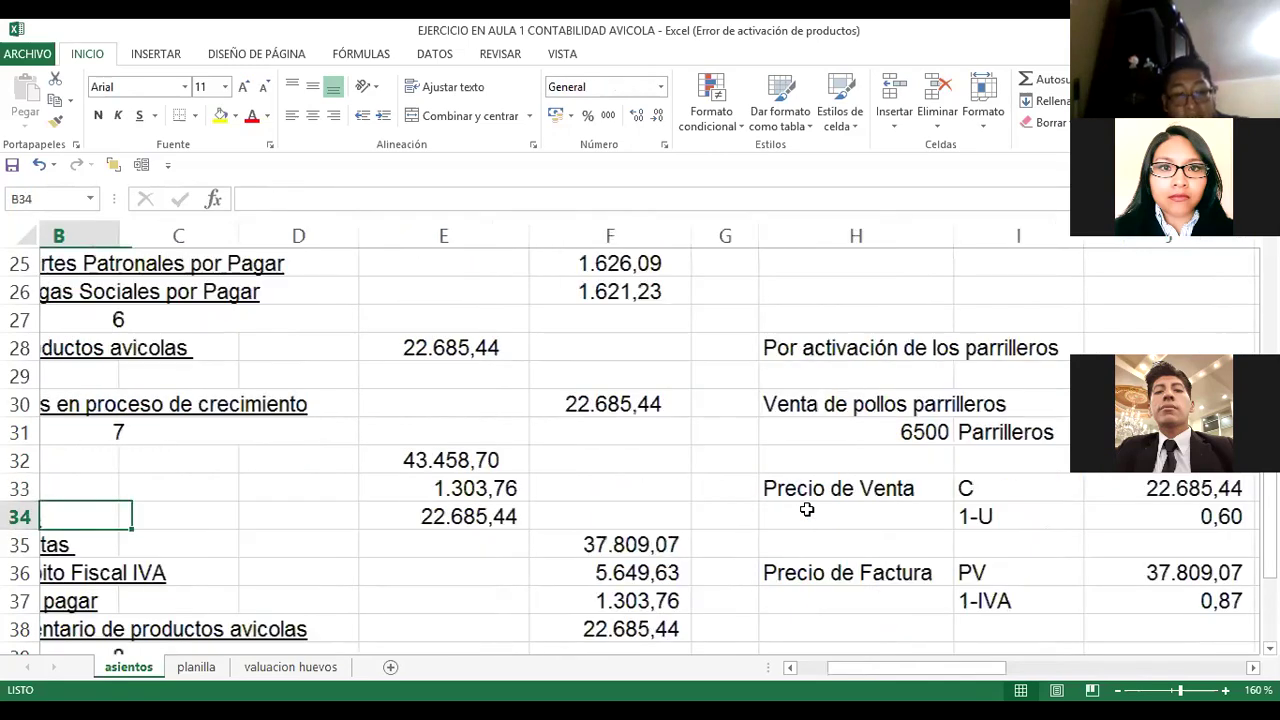
key(Down)
key(Right)
key(Right)
key(Right)
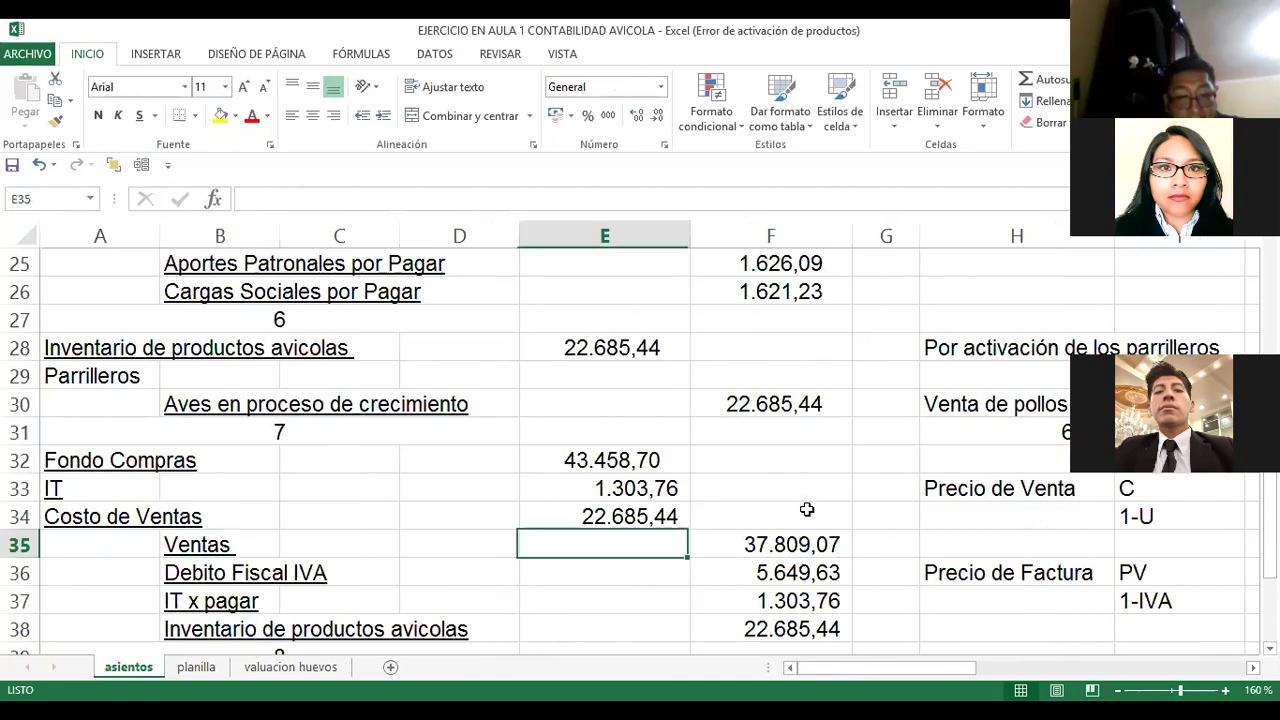
key(Right)
key(Down)
key(Down)
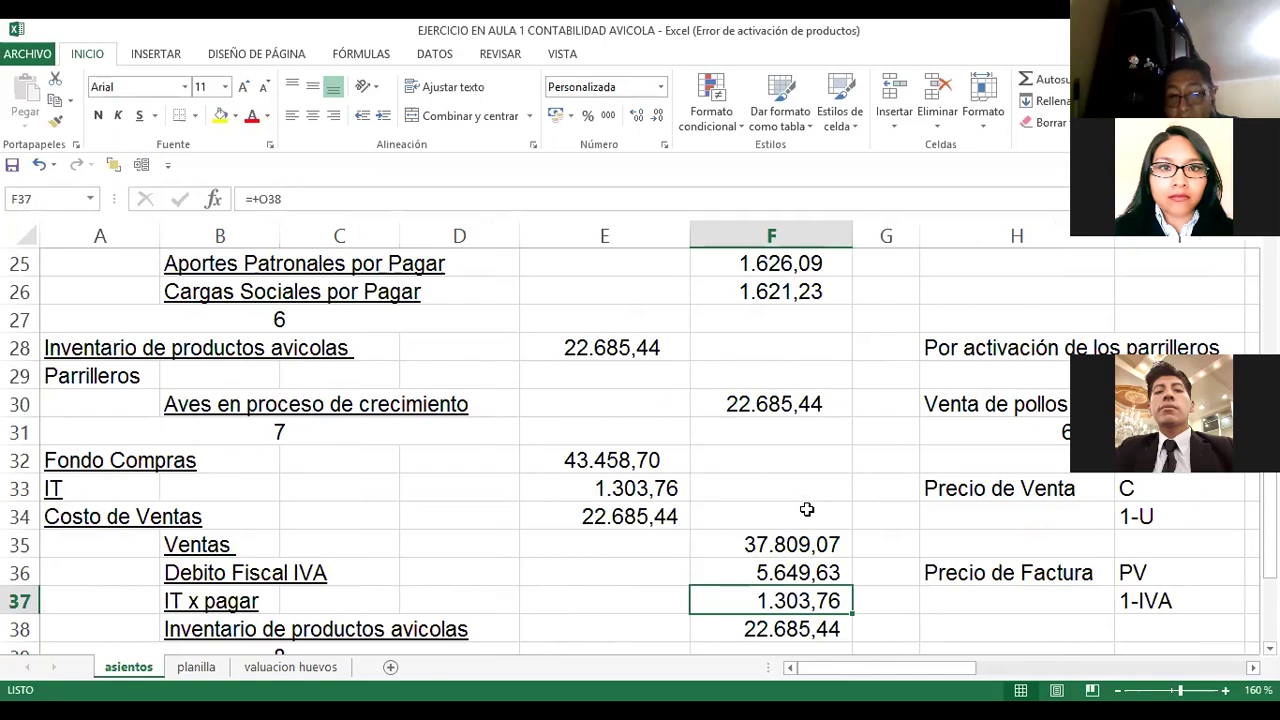
key(Down)
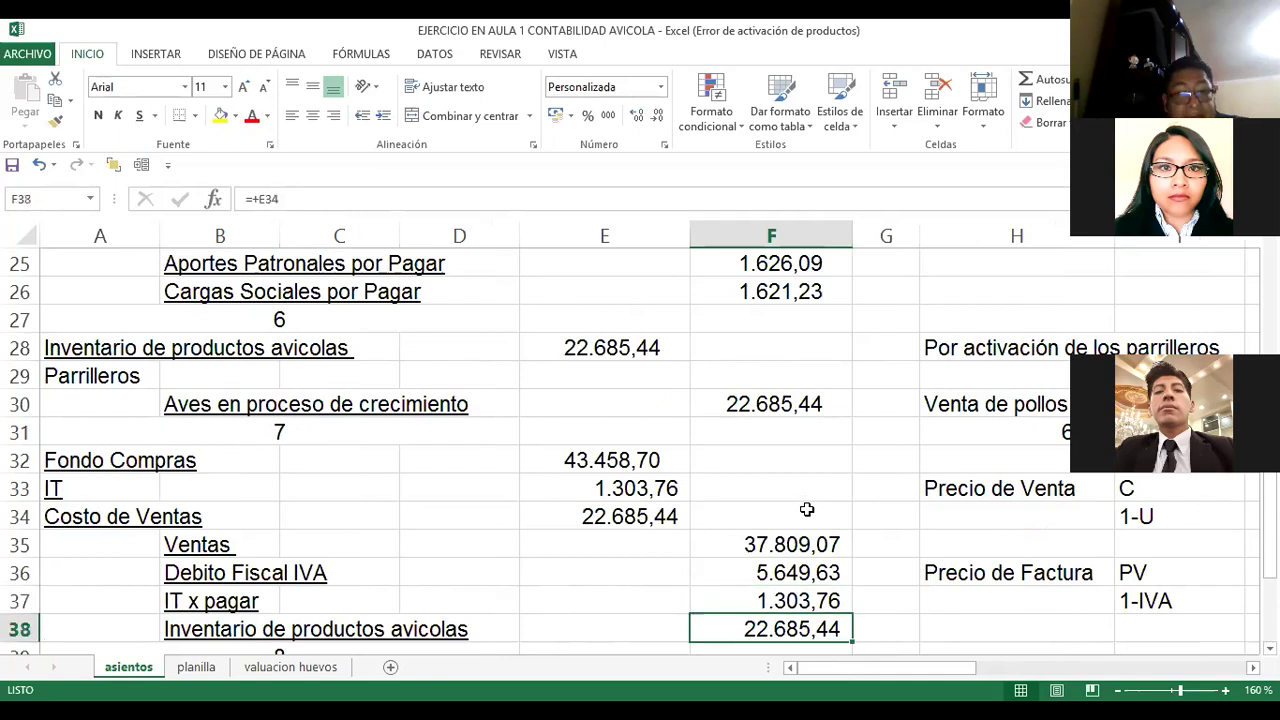
Step: Review the account name and credit amount of Inventario de productos avicolas in row 38
key(Left)
key(Left)
key(Left)
key(Left)
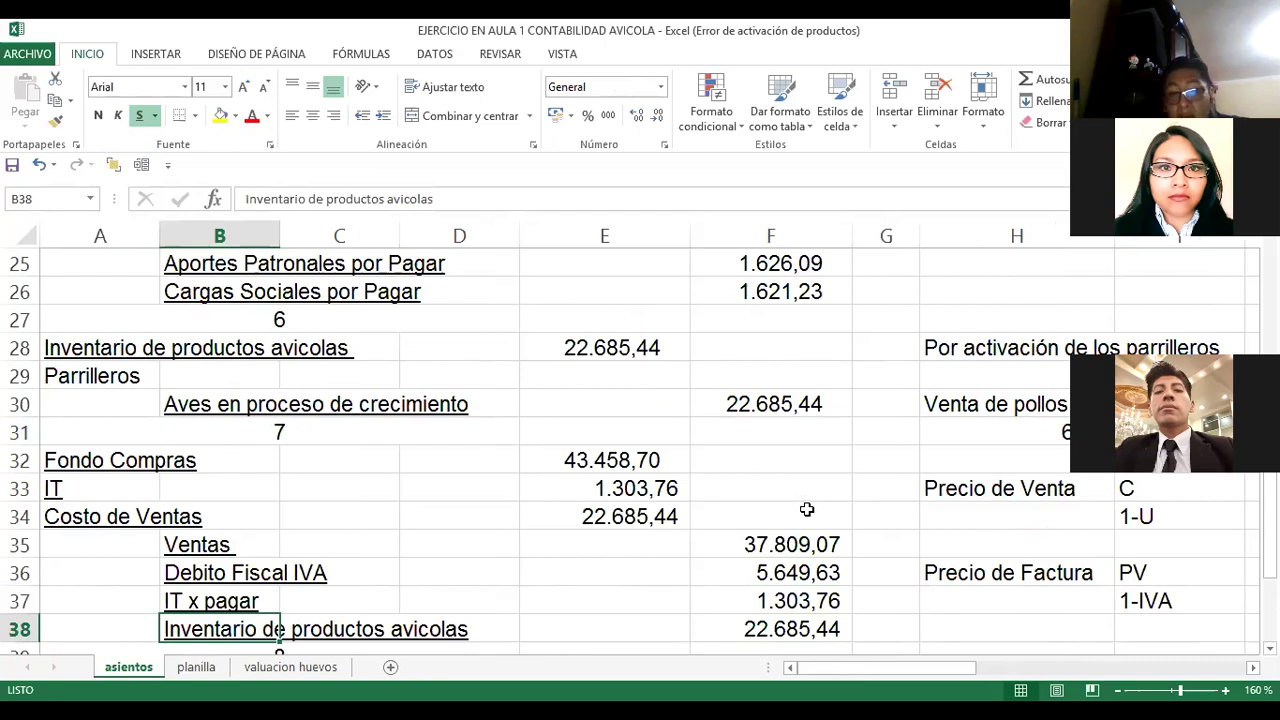
key(Right)
key(Right)
key(Right)
key(Right)
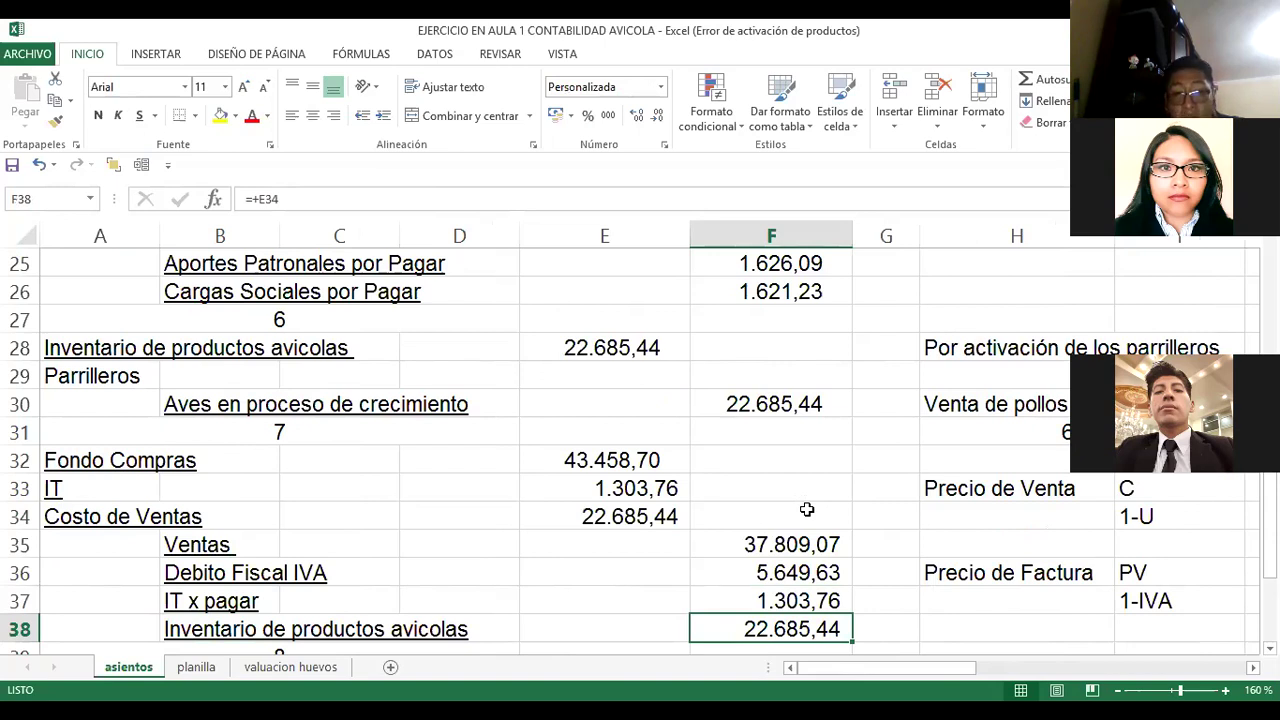
Step: Check the entry 7 credits against the sale price and invoice price calculations beside the journal
key(Right)
key(Right)
key(Right)
key(Right)
key(Right)
key(Right)
key(Right)
key(Right)
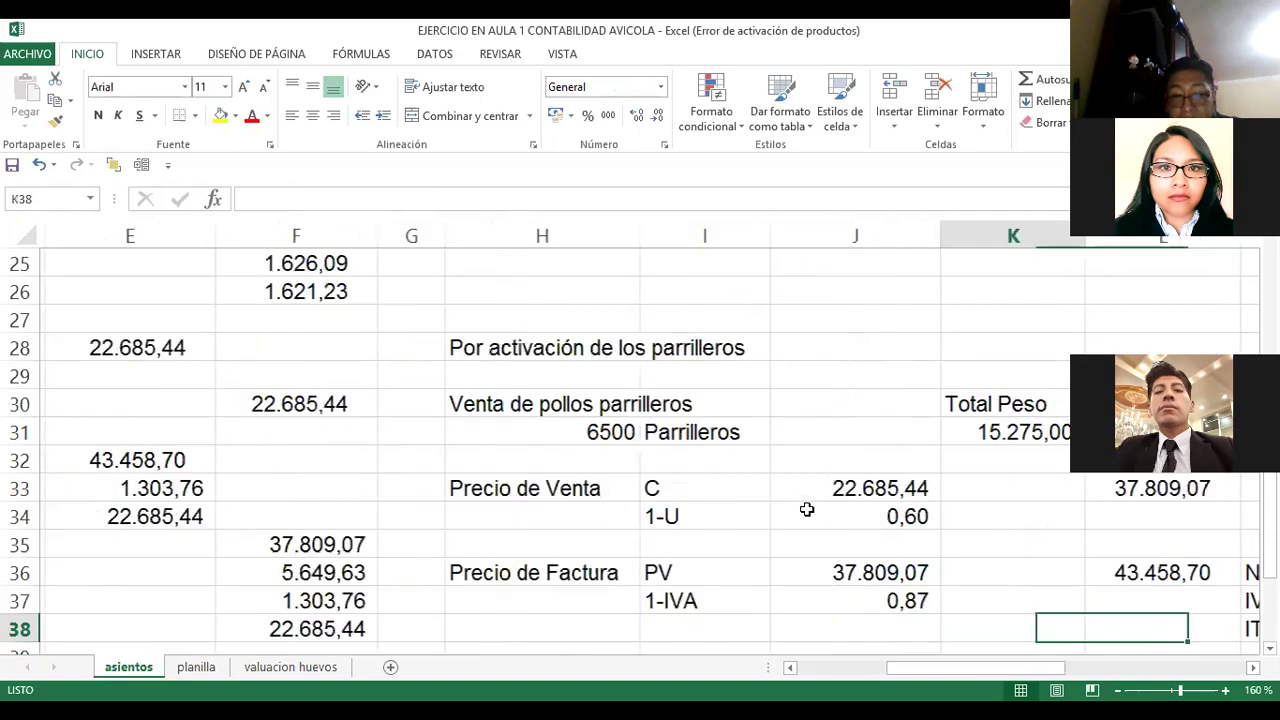
key(Home)
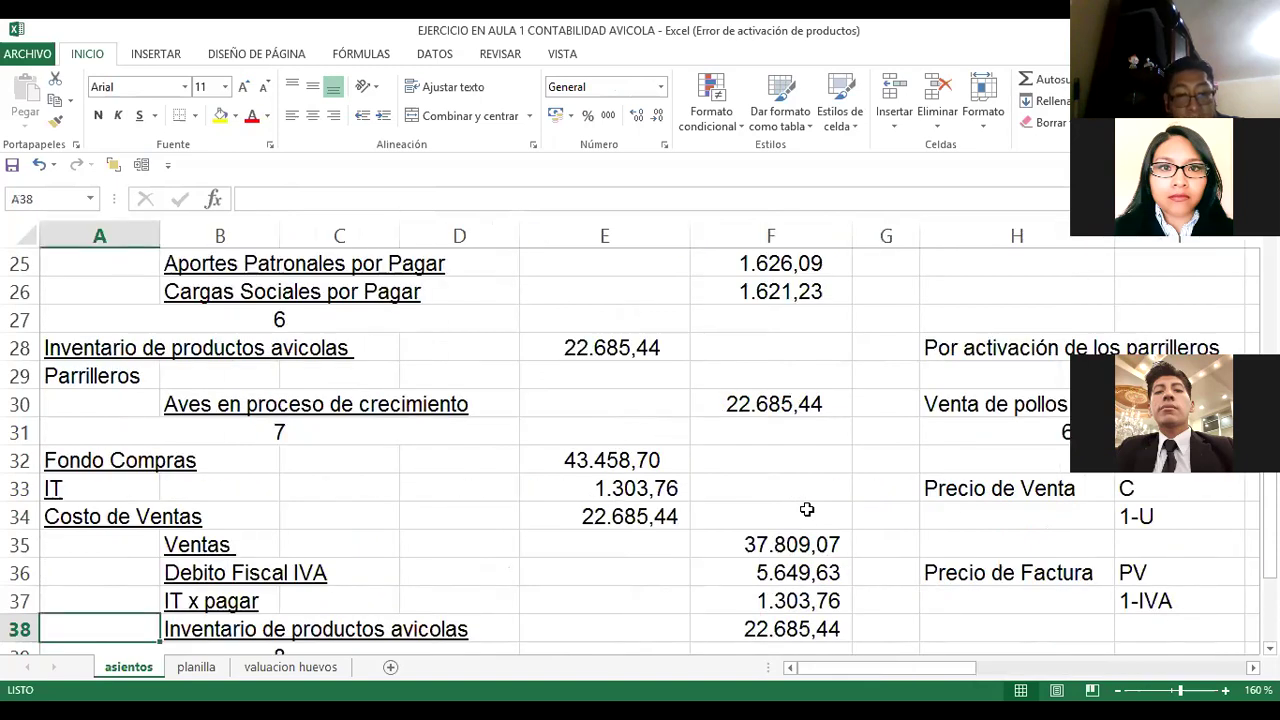
key(Down)
key(Down)
key(Up)
key(Up)
key(Up)
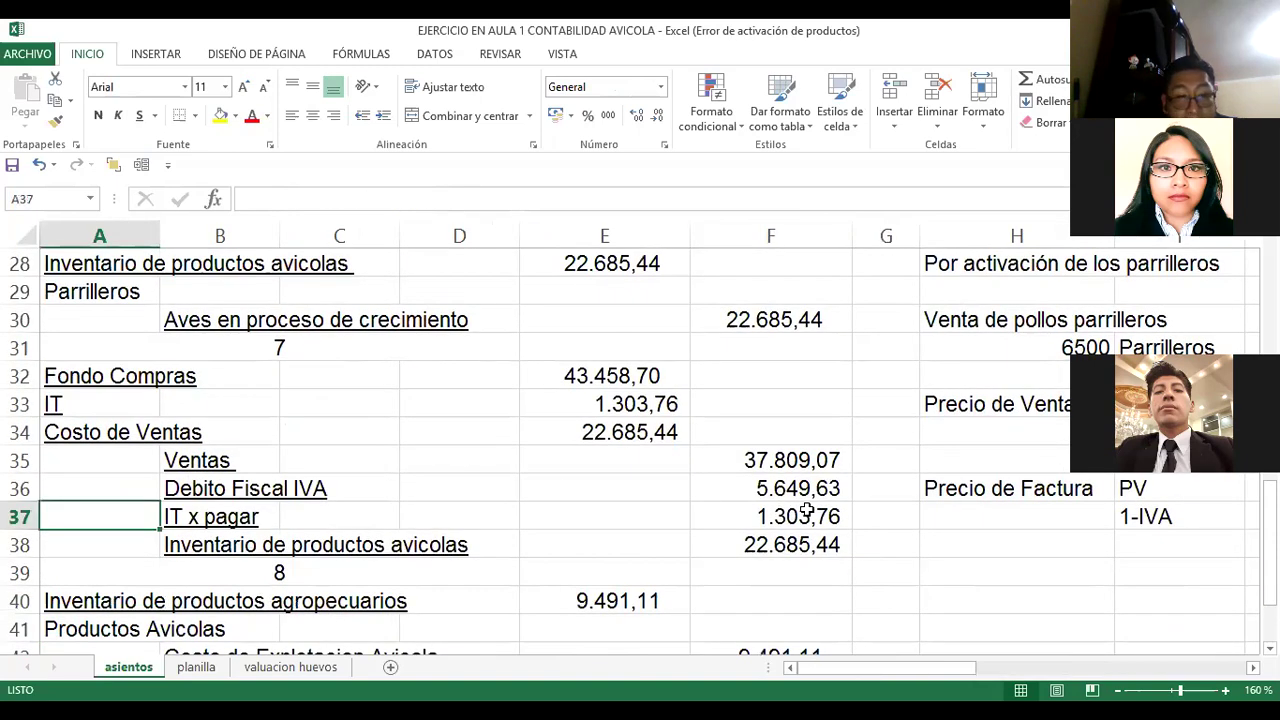
key(alt+Tab)
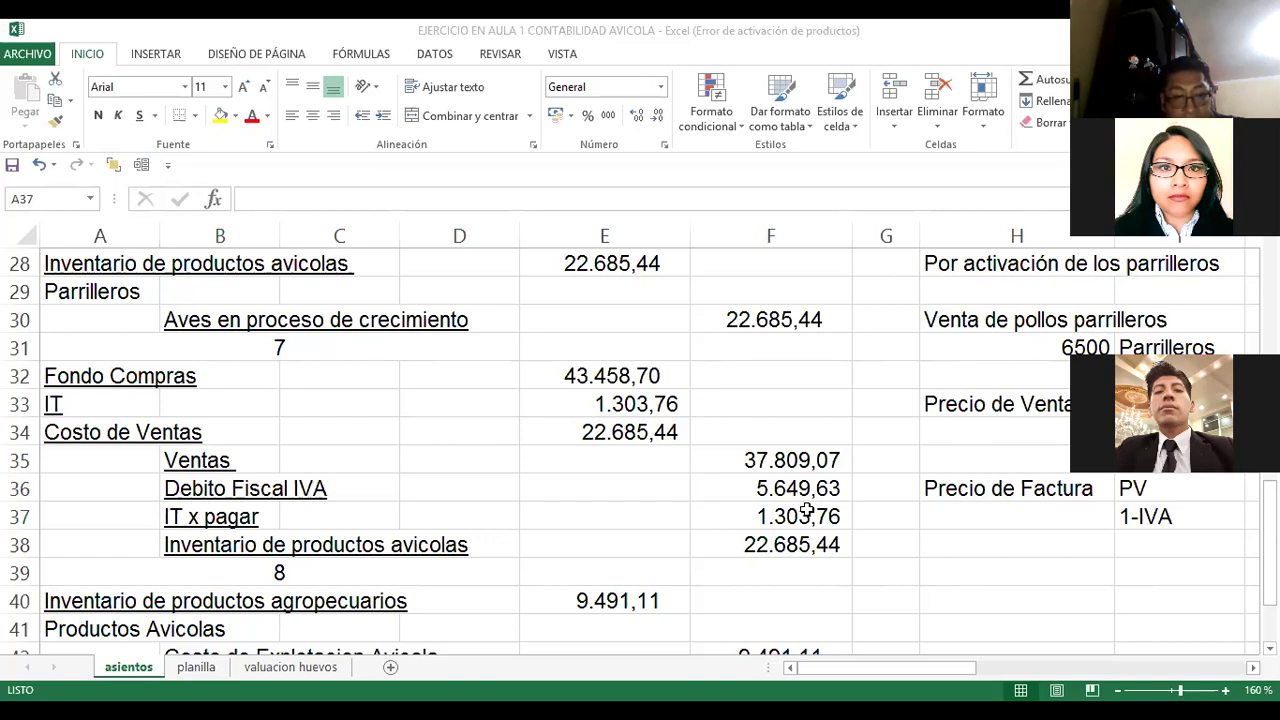
Step: Go to journal entry 8 and inspect the formula of its debit in row 40
key(Down)
key(Down)
key(Down)
key(Down)
key(Down)
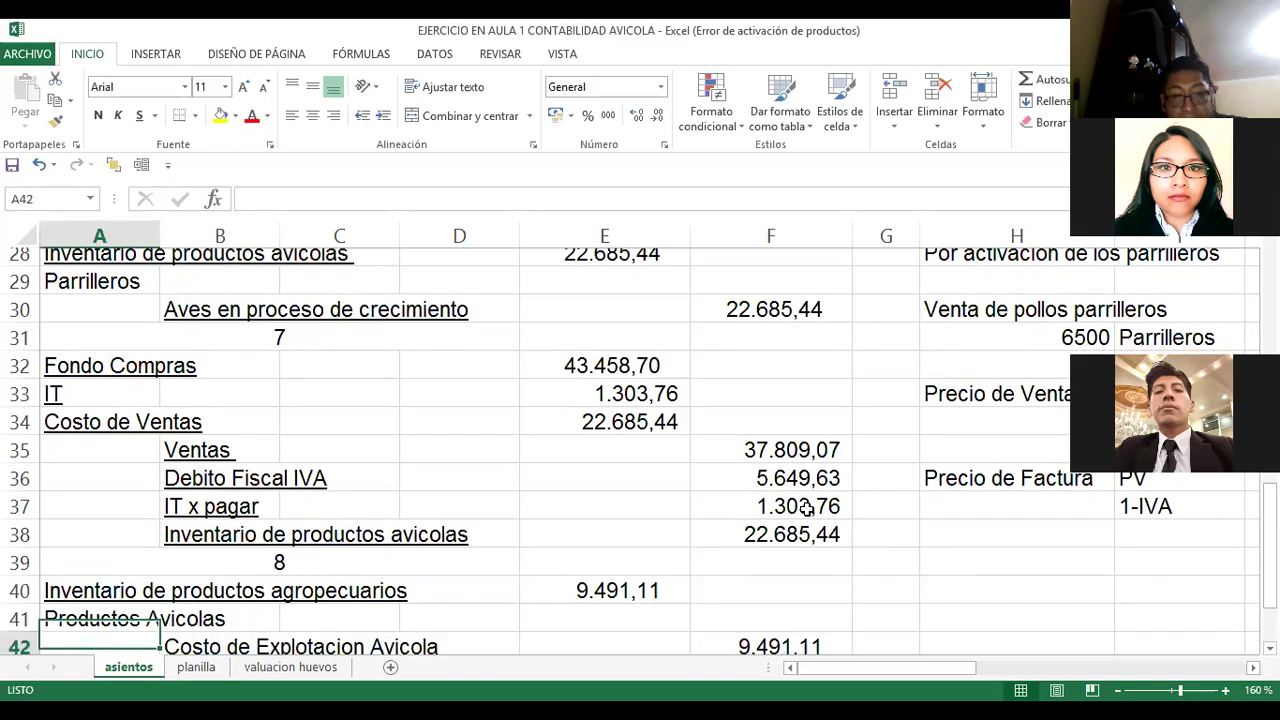
scroll(806, 508, down, 1)
click(806, 509)
click(806, 509)
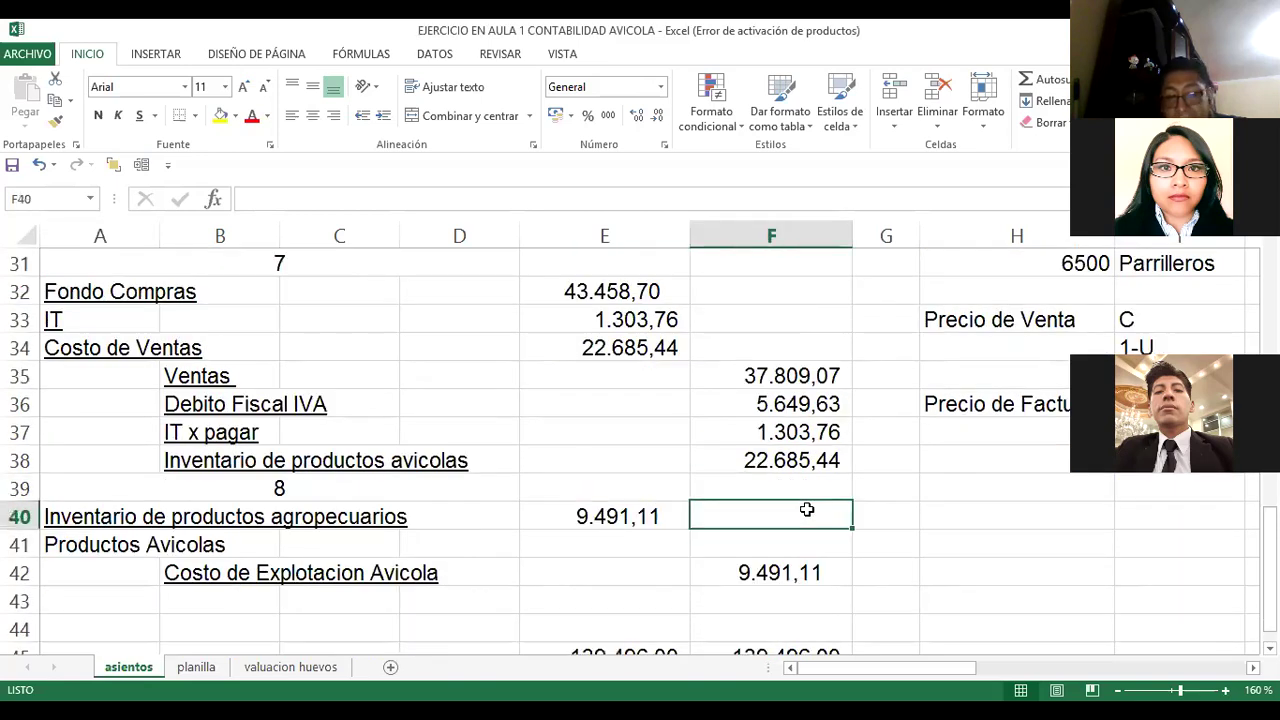
key(Left)
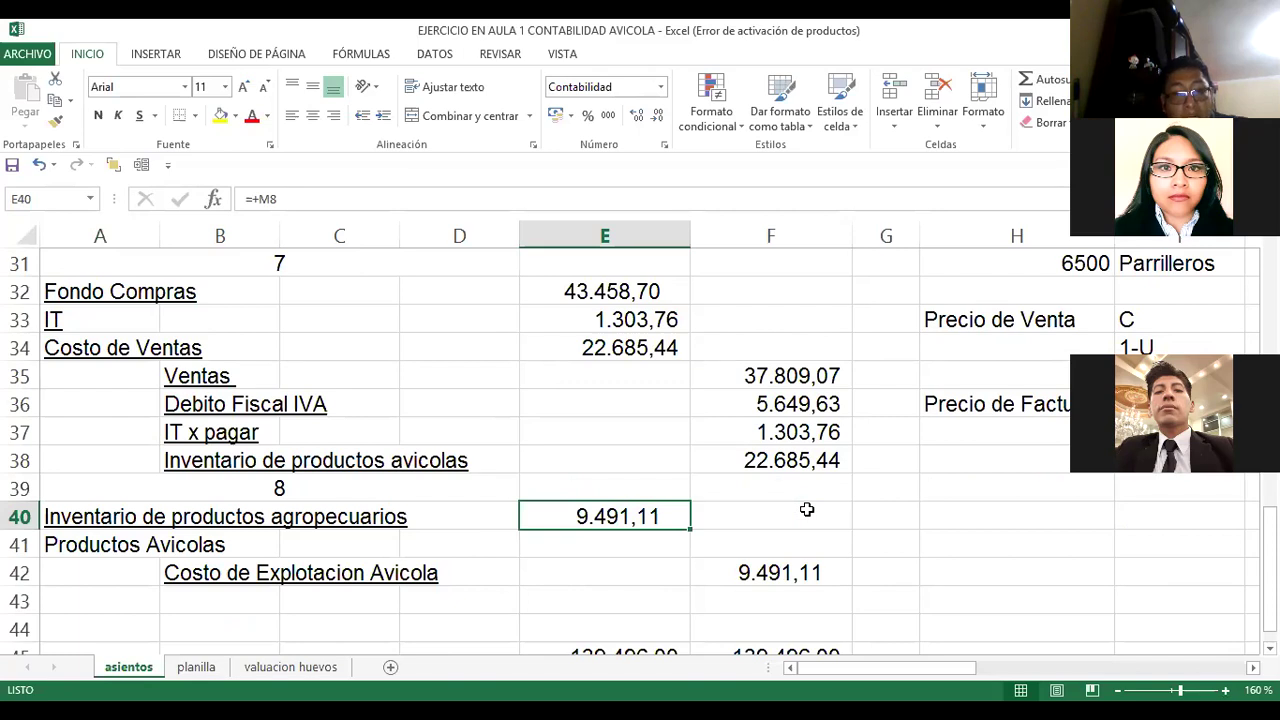
Step: Review the Inventario de productos agropecuarios account name together with its debit amount in row 40
key(Left)
key(Left)
key(Left)
key(Left)
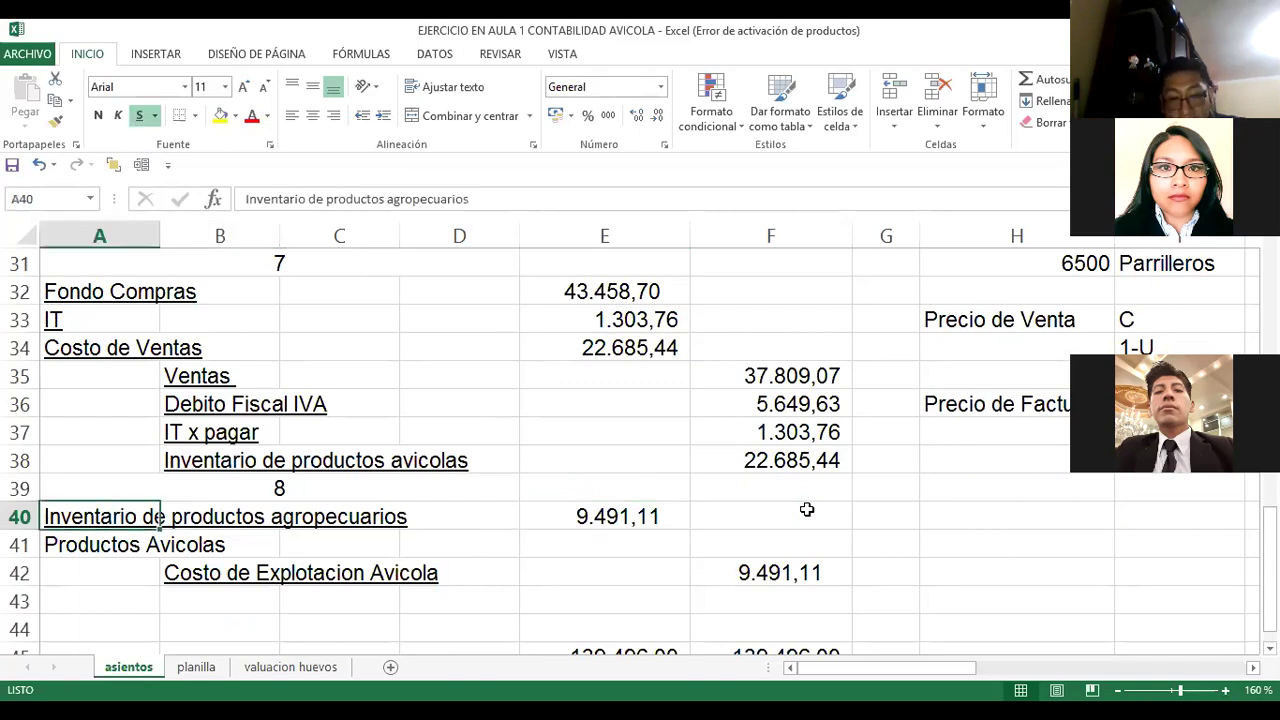
key(Right)
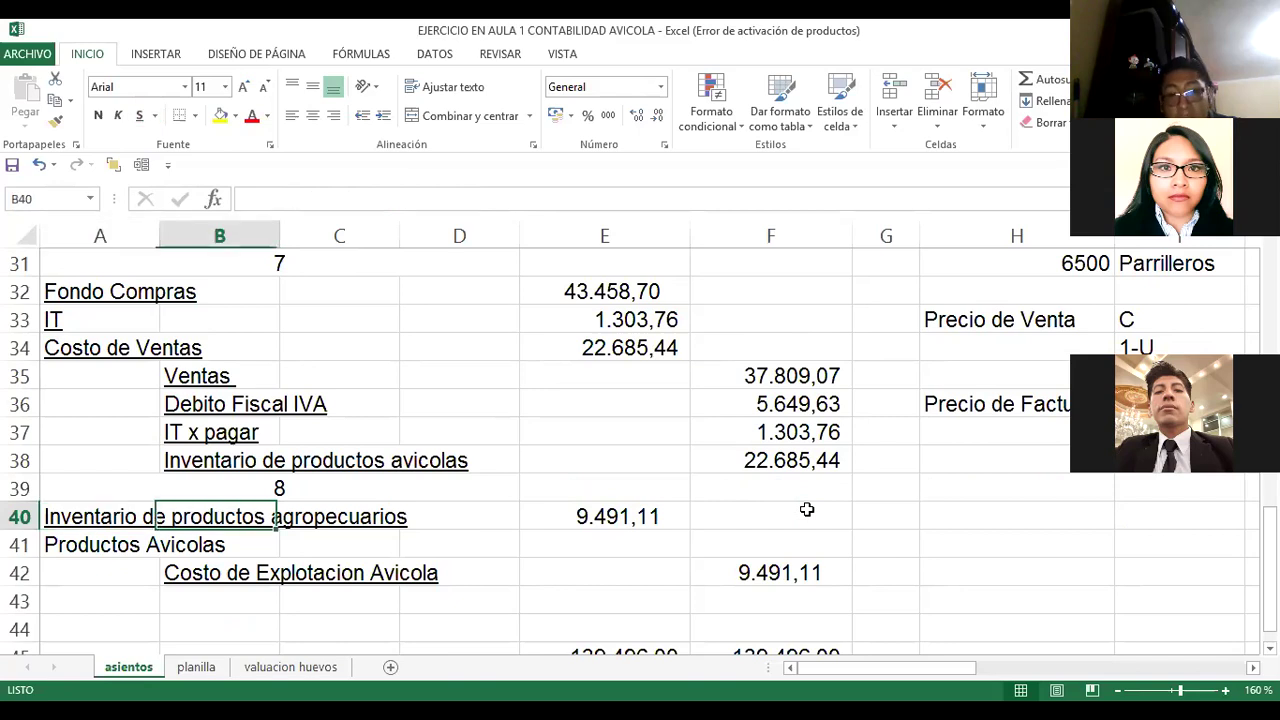
key(Right)
key(Right)
key(Right)
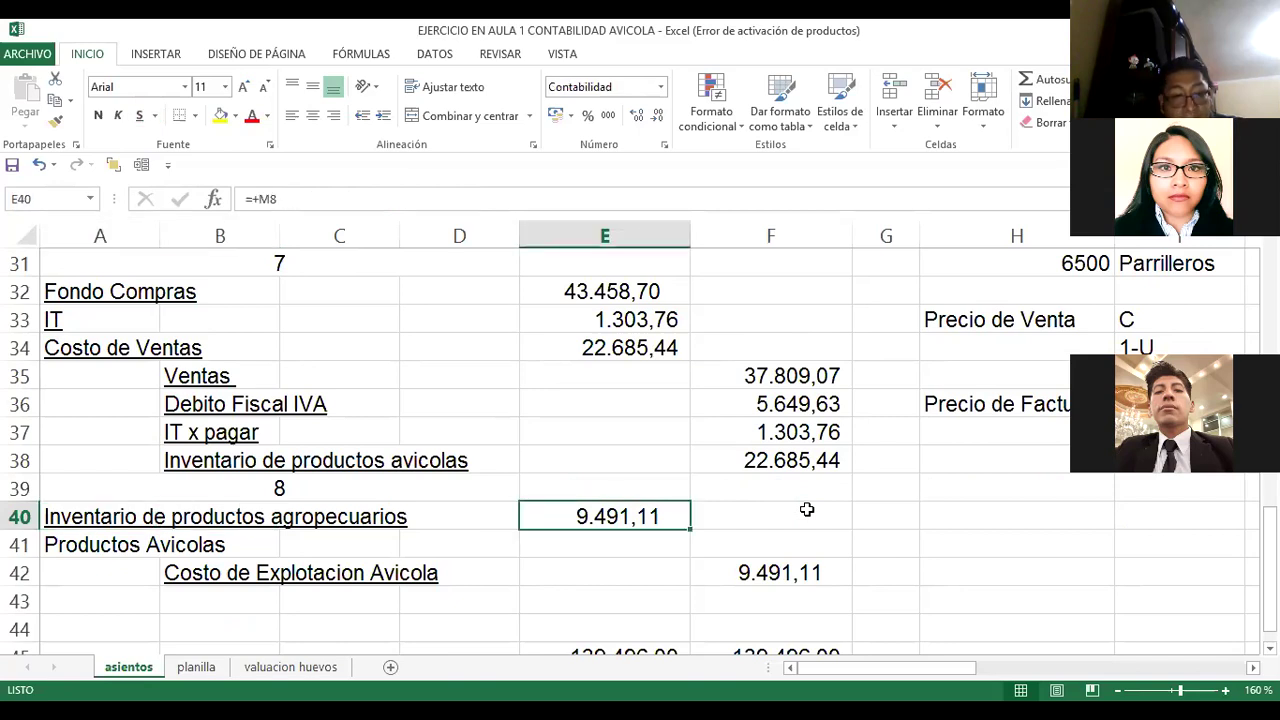
key(Left)
key(Left)
key(Left)
key(Left)
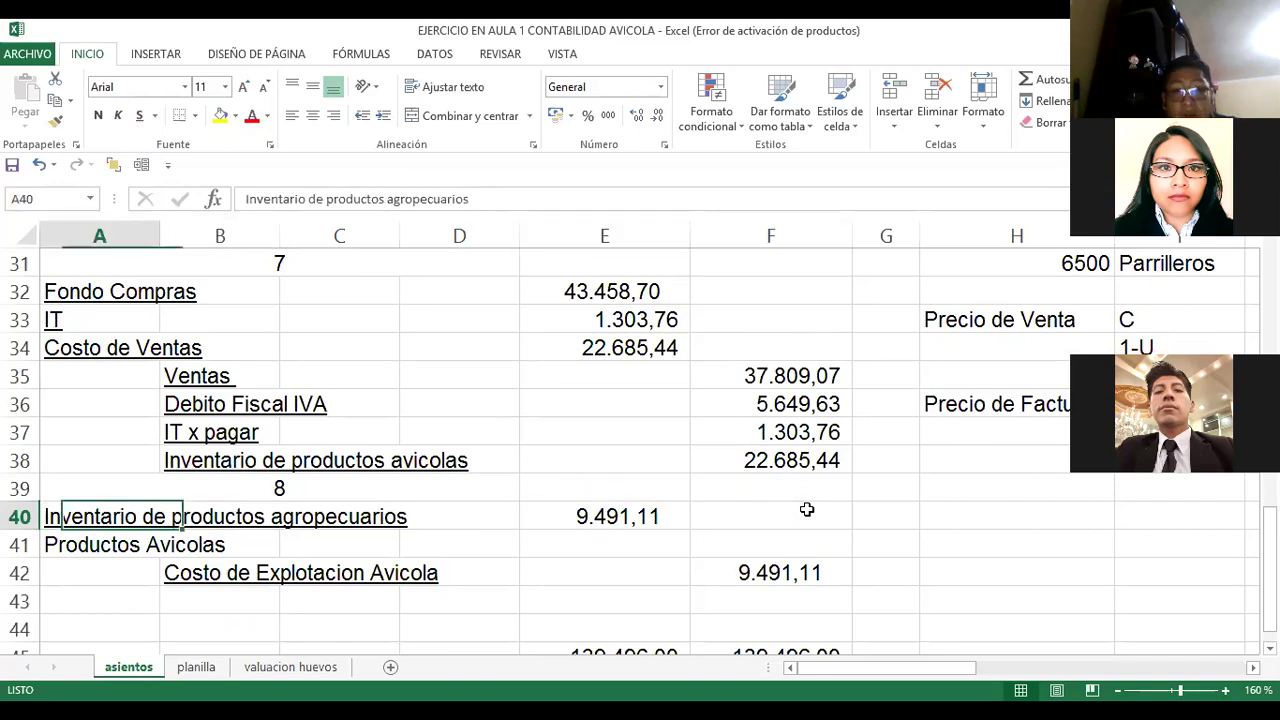
Step: Review the Productos Avicolas subaccount and the Costo de Explotacion Avicola credit account of entry 8
key(Down)
key(Right)
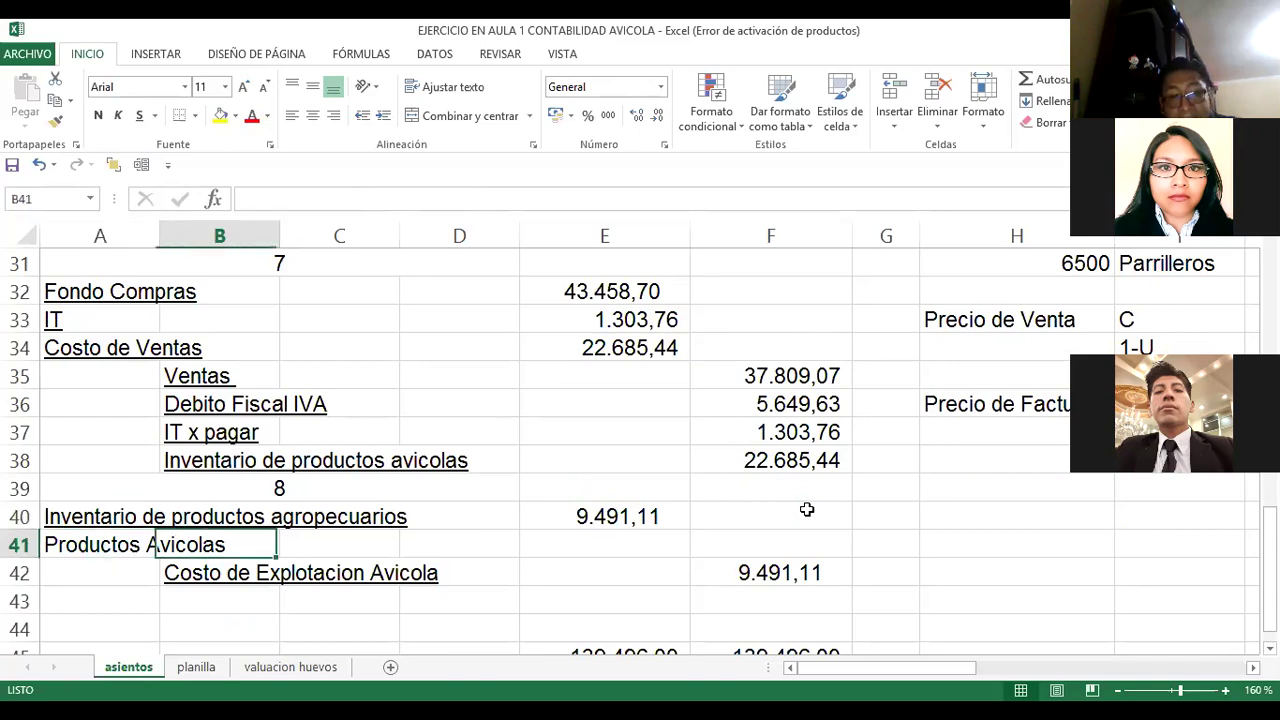
key(Down)
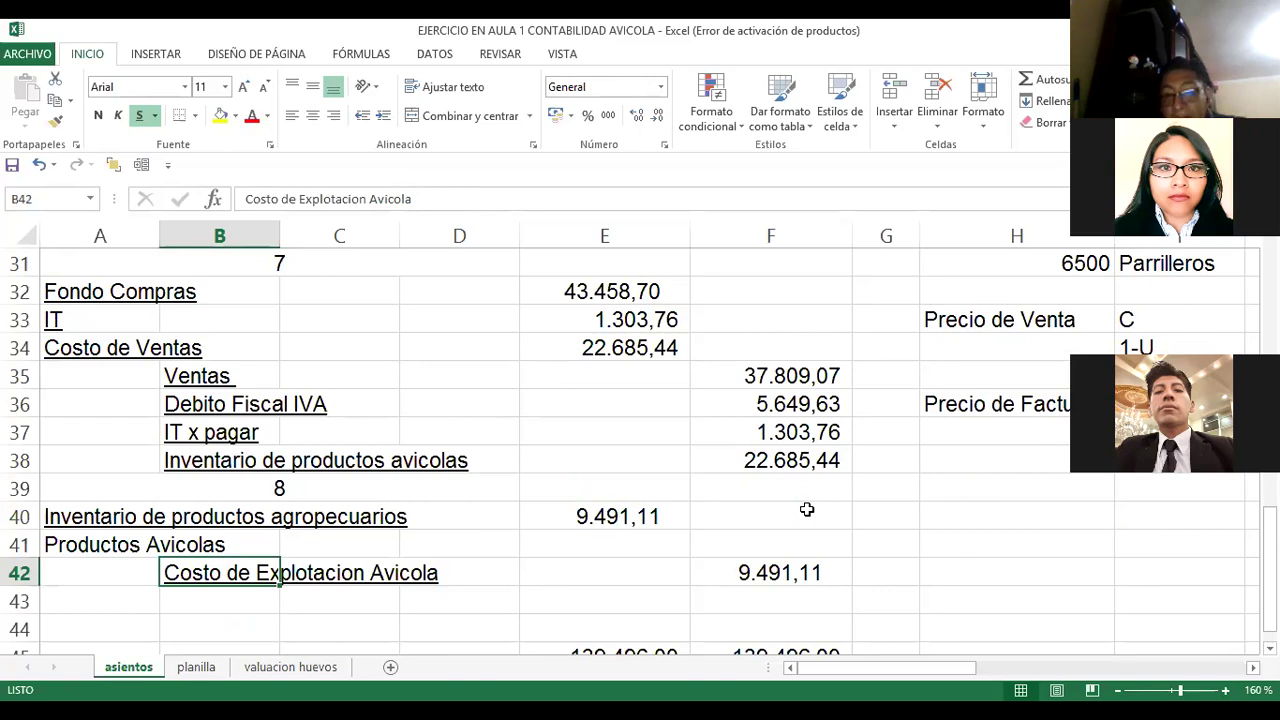
Step: Locate the COSTOS DE EXPLOTACIÓN AVICOLA ledger account and examine its debit total in M8
key(Up)
key(Up)
key(Up)
key(Up)
key(Up)
key(Up)
key(Up)
key(Up)
key(Up)
key(Up)
key(Up)
key(Up)
key(Up)
key(Up)
key(Up)
key(Up)
key(Up)
key(Right)
key(Right)
key(Right)
key(Right)
key(Right)
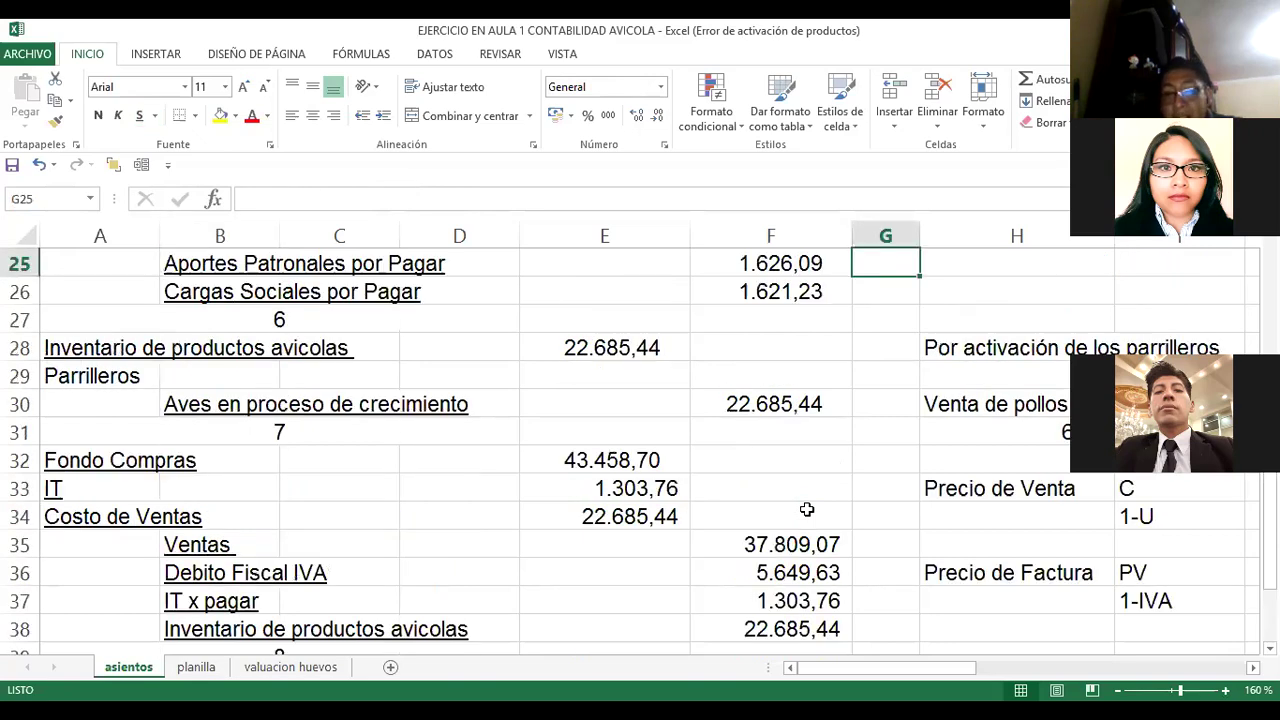
key(Up)
key(Up)
key(Up)
key(Up)
key(Up)
key(Up)
key(Up)
key(Up)
key(Up)
key(Up)
key(Up)
key(Up)
key(Up)
key(Up)
key(Right)
key(Right)
key(Right)
key(Right)
key(Right)
key(ctrl+Up)
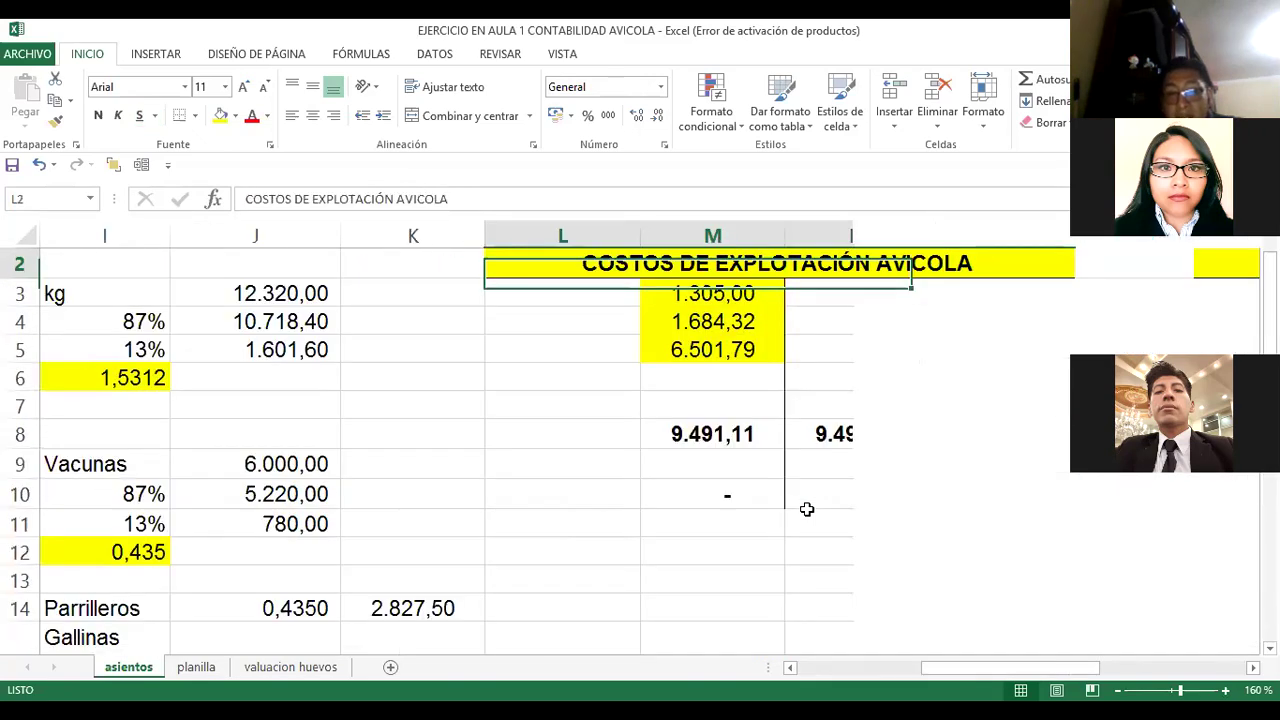
key(Down)
key(Down)
key(Down)
key(Down)
key(Down)
key(Down)
key(Right)
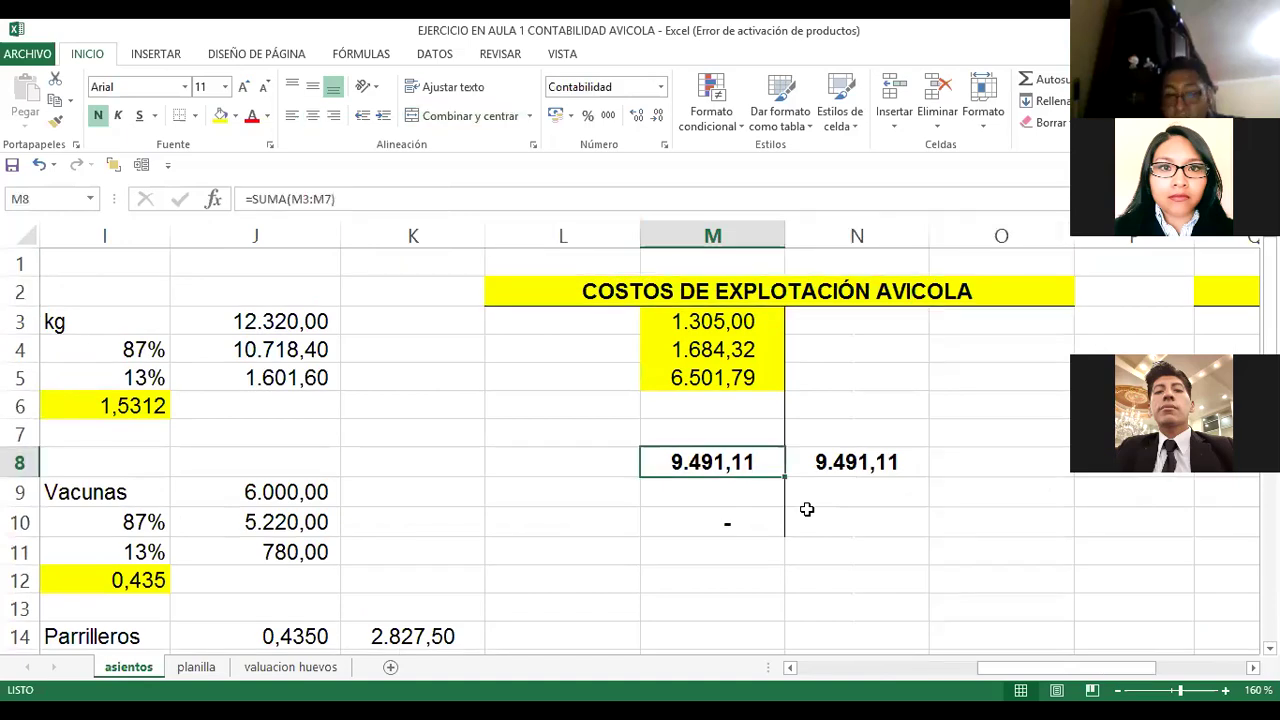
Step: Return to entry 8 and check the Costo de Explotacion Avicola credit in row 42 against the ledger total
key(Down)
key(Down)
key(Down)
key(Down)
key(Down)
key(Down)
key(Down)
key(Down)
key(Down)
key(Down)
key(Down)
key(Down)
key(Down)
key(Down)
key(Down)
key(Down)
key(Down)
key(Down)
key(Down)
key(Down)
key(Down)
key(Left)
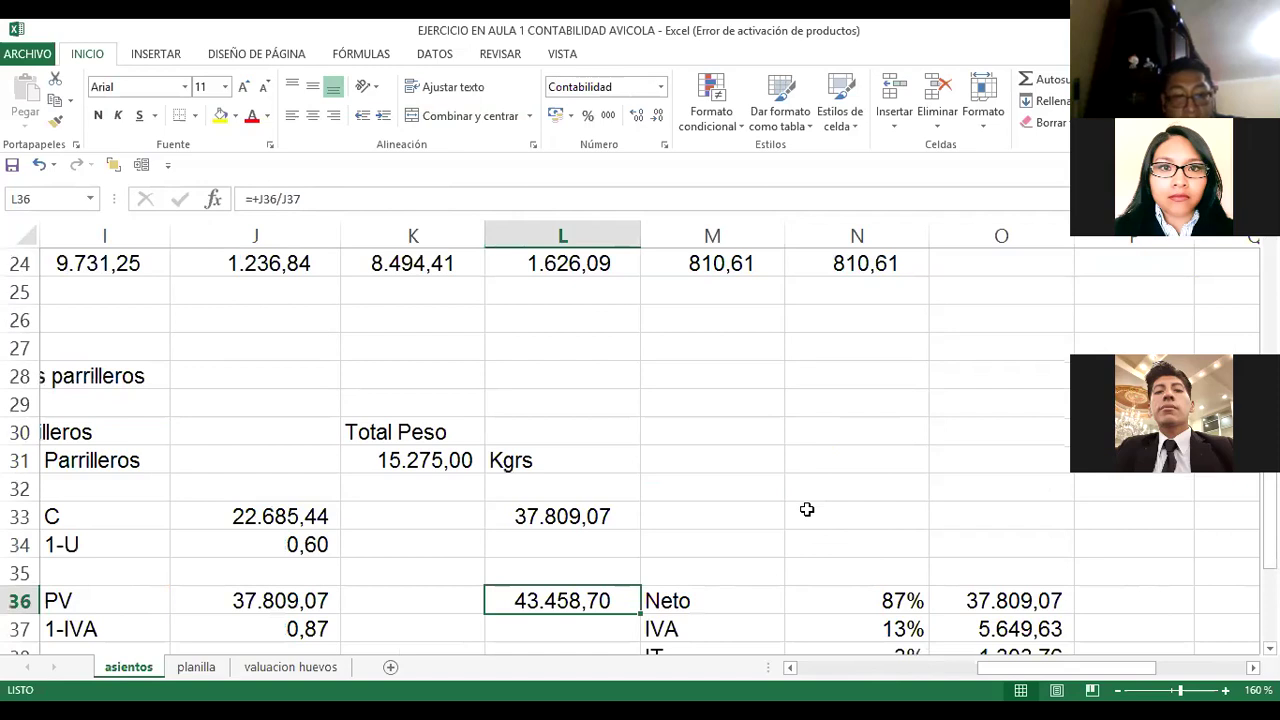
key(Left)
key(Left)
key(Left)
key(Left)
key(Left)
key(Left)
key(Left)
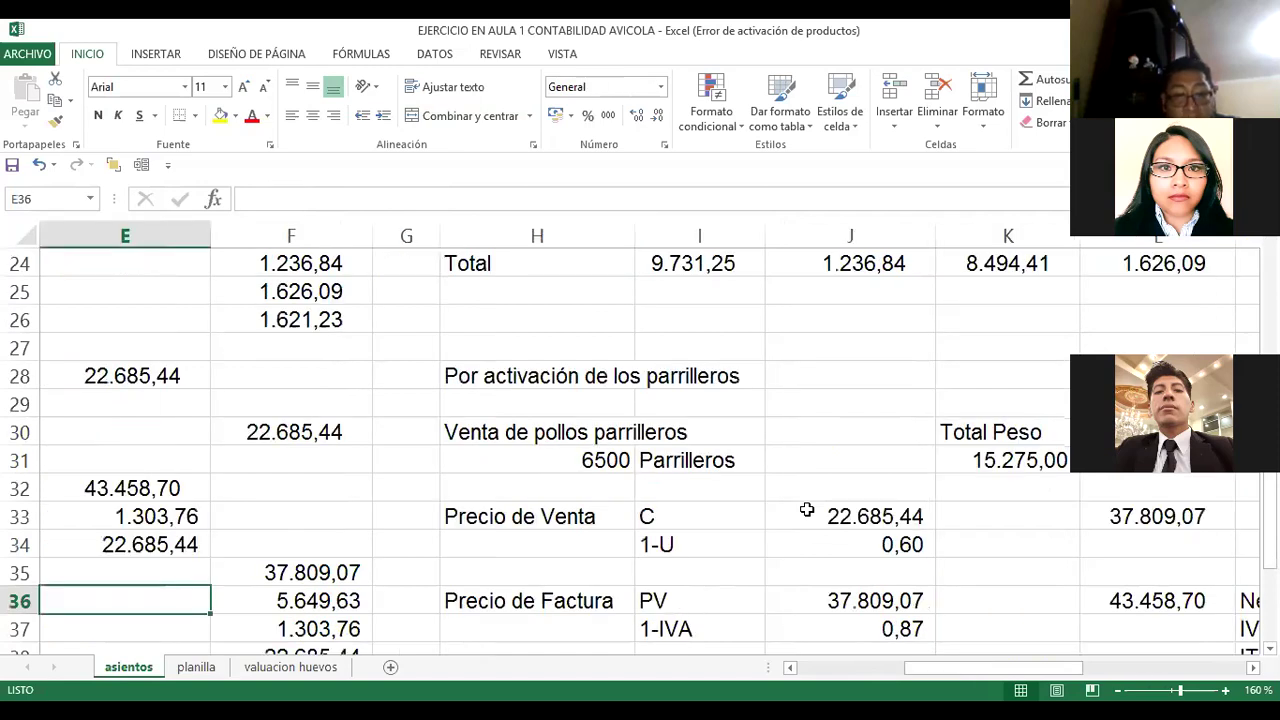
key(Left)
key(Left)
key(Left)
key(Left)
key(Down)
key(Down)
key(Down)
key(Down)
key(Down)
key(Down)
key(Up)
key(Up)
key(Right)
key(Right)
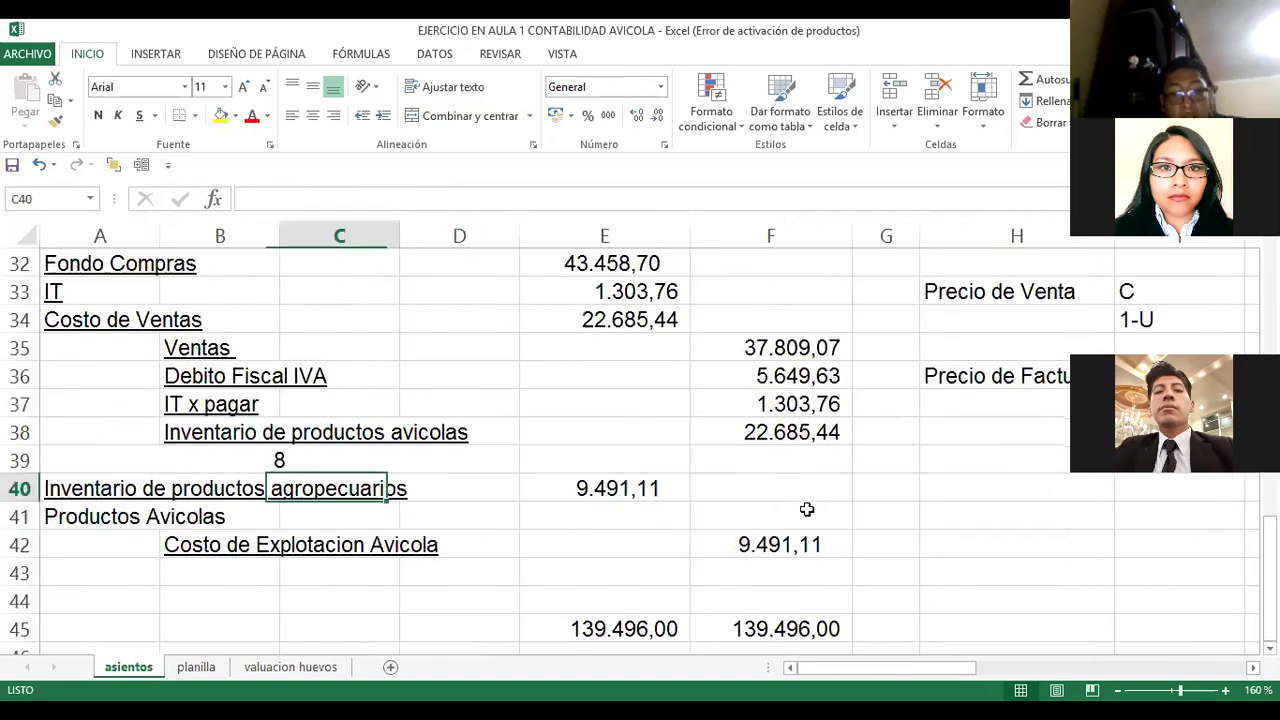
key(Down)
key(Down)
key(Right)
key(Right)
key(Right)
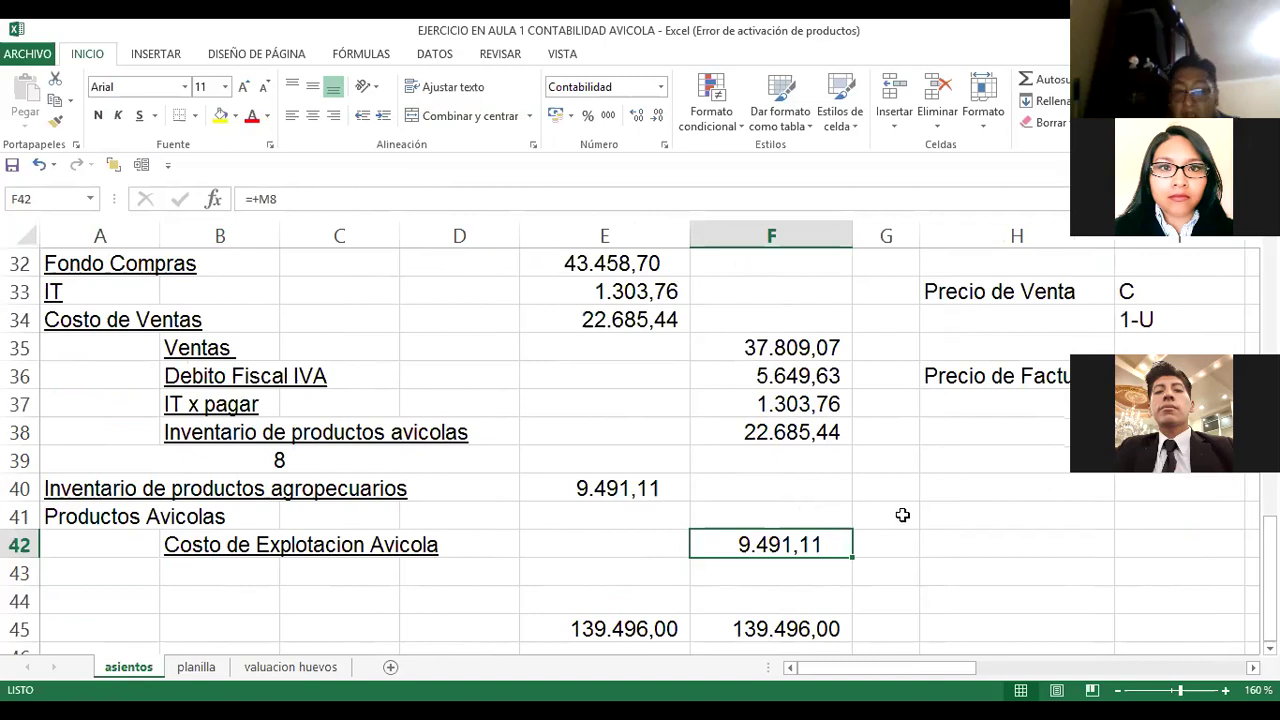
Step: Go back to the COSTOS DE EXPLOTACIÓN AVICOLA ledger account and check its closing balance in M10
scroll(990, 414, up, 7)
scroll(987, 372, up, 4)
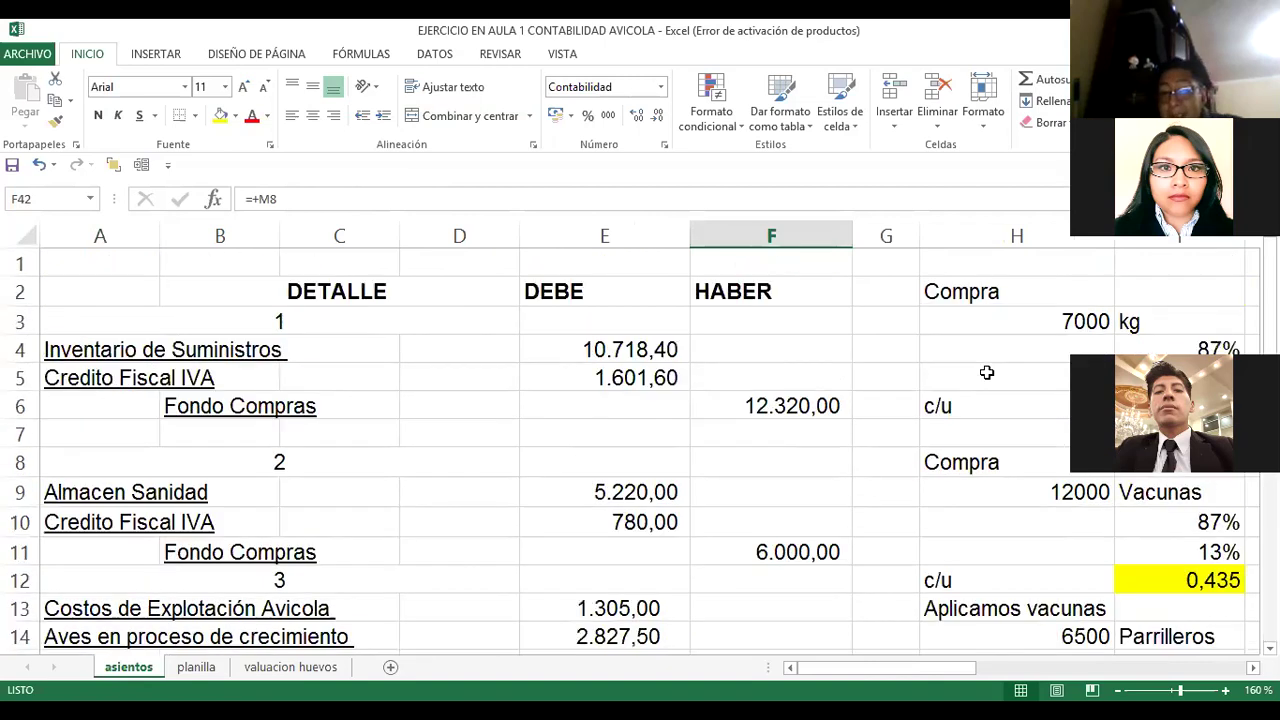
click(987, 372)
key(Right)
key(Right)
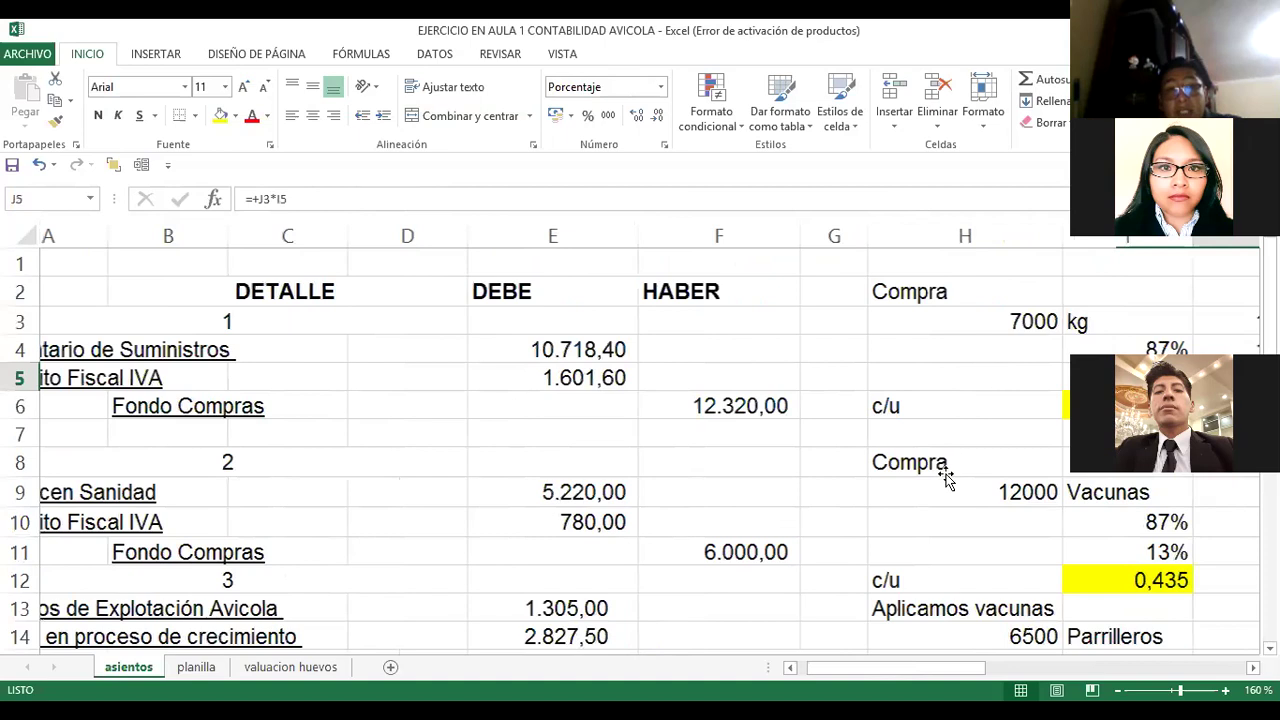
key(Down)
key(Down)
key(Down)
key(Right)
key(Right)
key(Right)
key(Right)
key(Right)
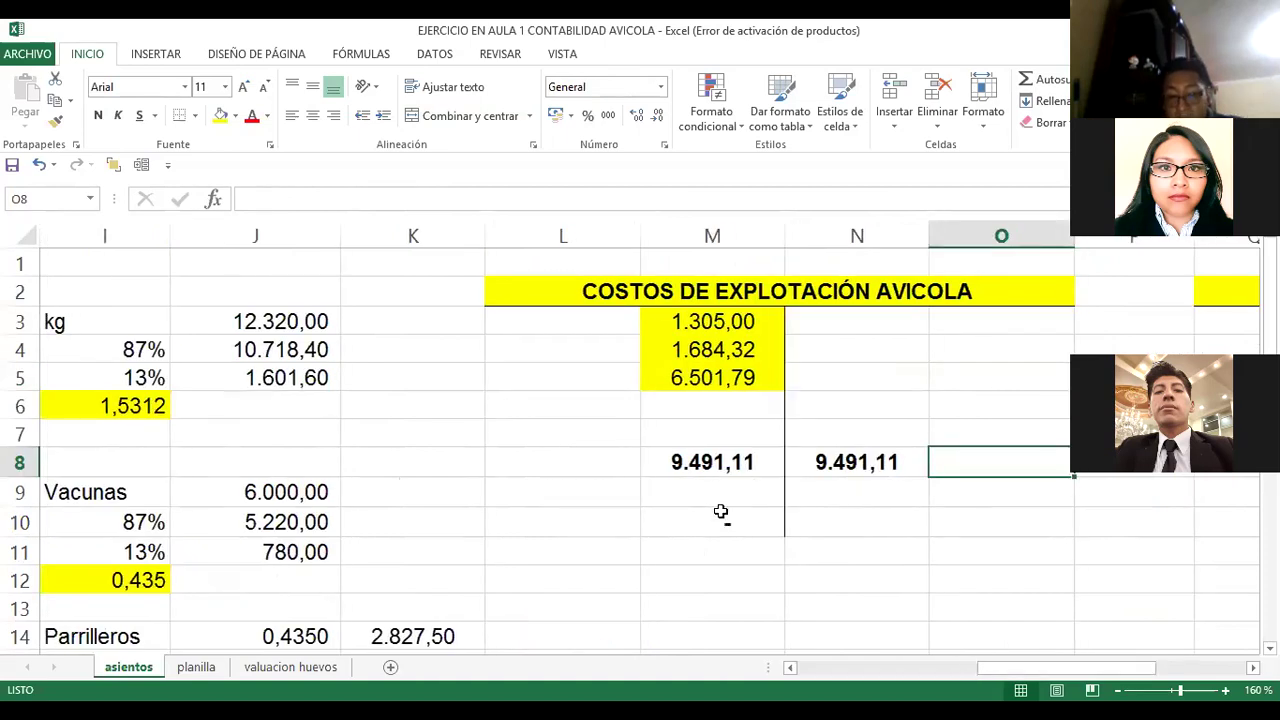
click(720, 522)
key(Left)
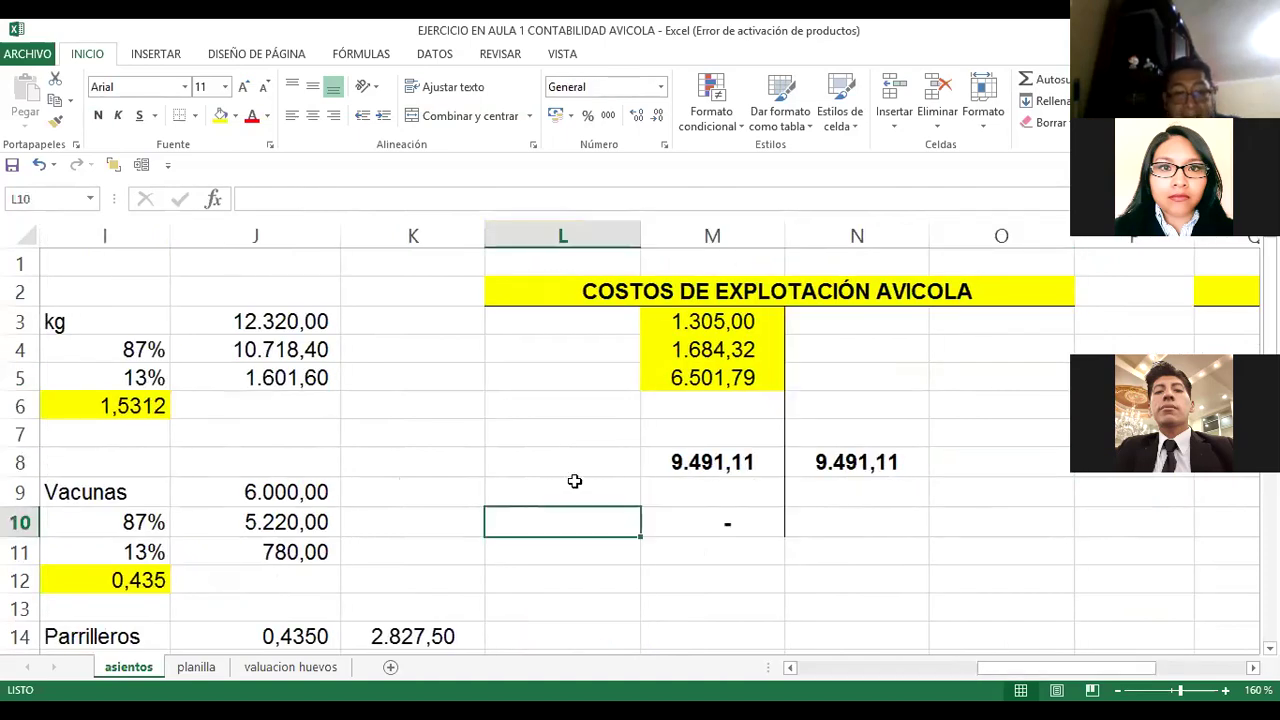
Step: Return to entry 8 and review the Inventario de productos agropecuarios debit with its Productos Avicolas subaccount in rows 40 and 41
key(Home)
scroll(574, 481, down, 4)
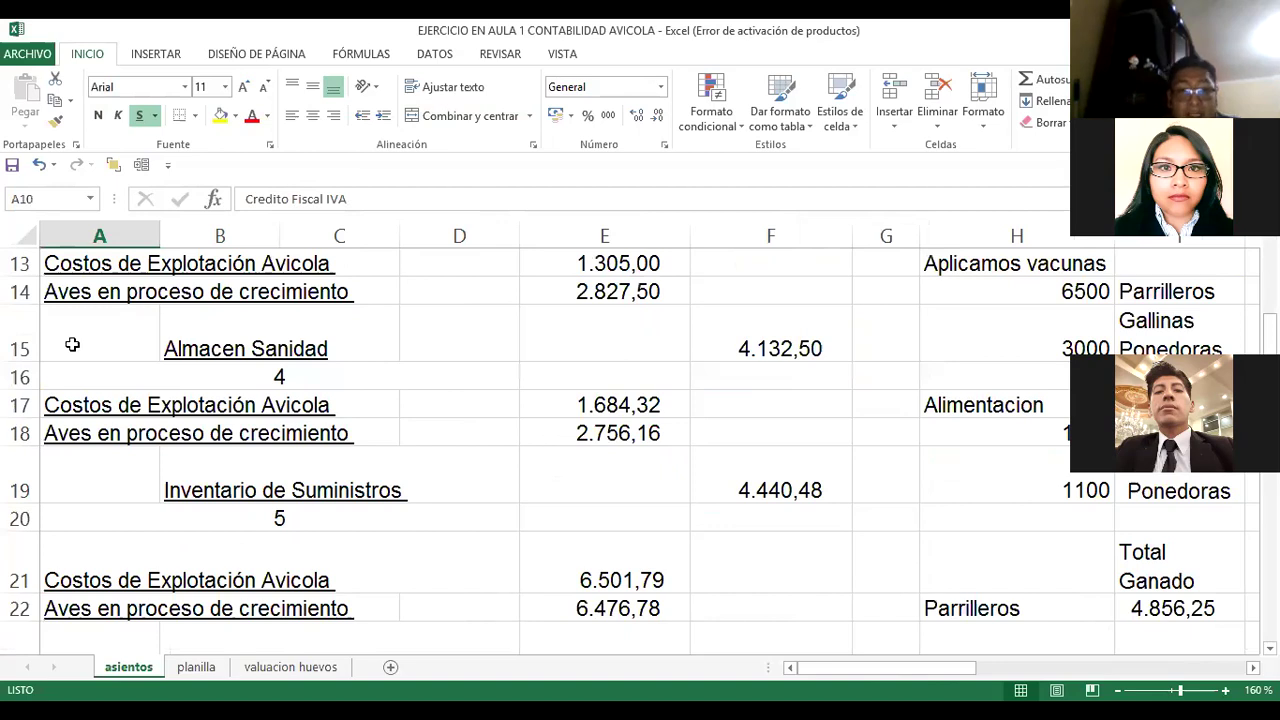
scroll(50, 345, down, 8)
drag(70, 354, 580, 368)
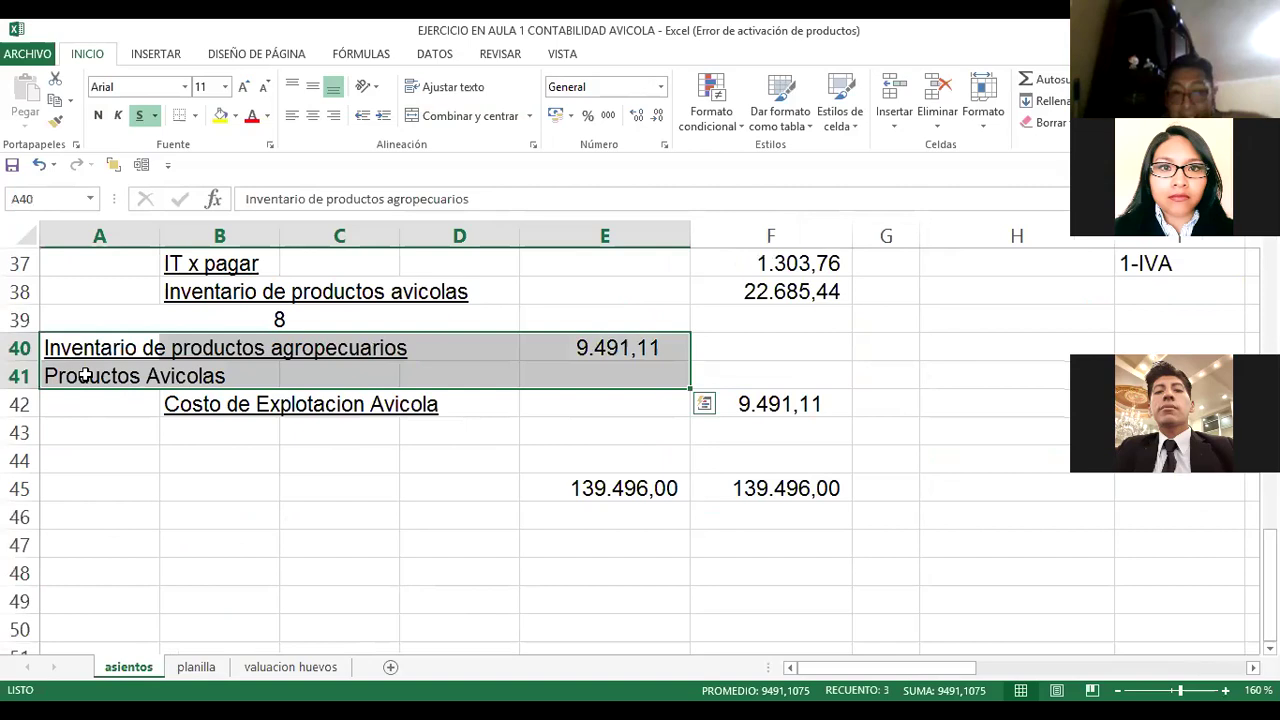
click(86, 375)
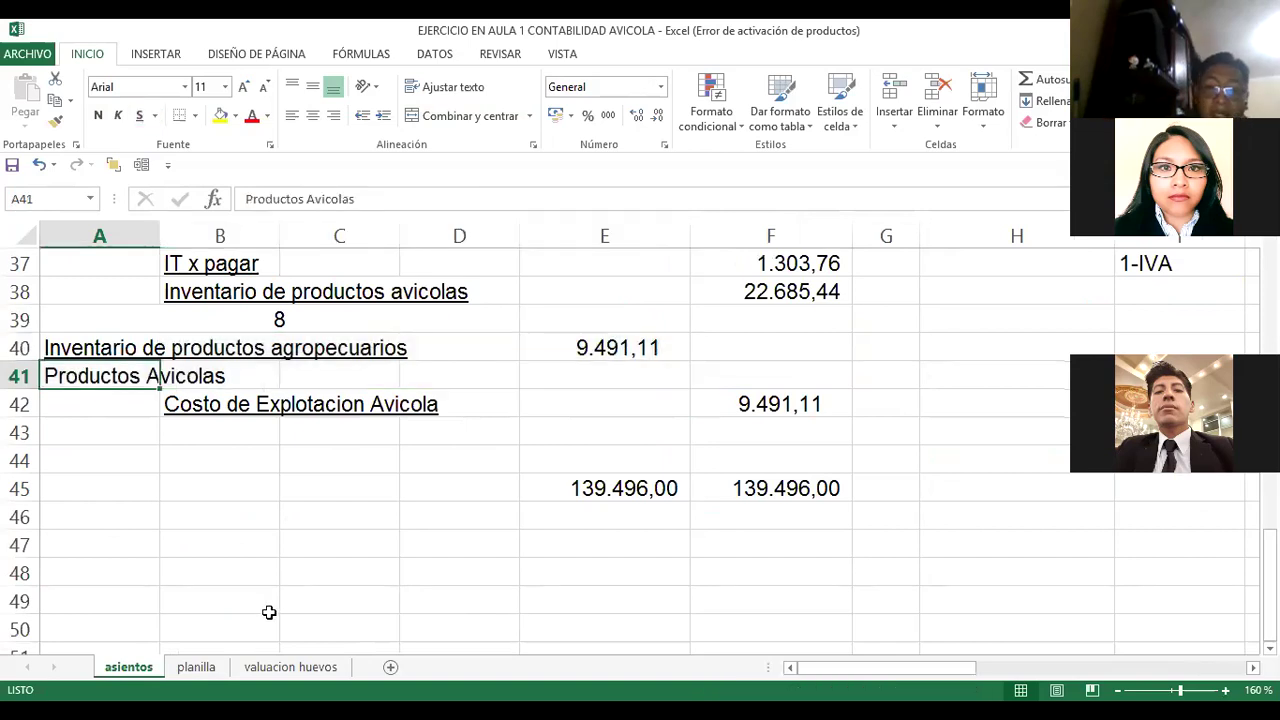
Step: Open the valuacion huevos sheet and enlarge the VALUACION DE LA PRODUCCION table for reading
click(264, 668)
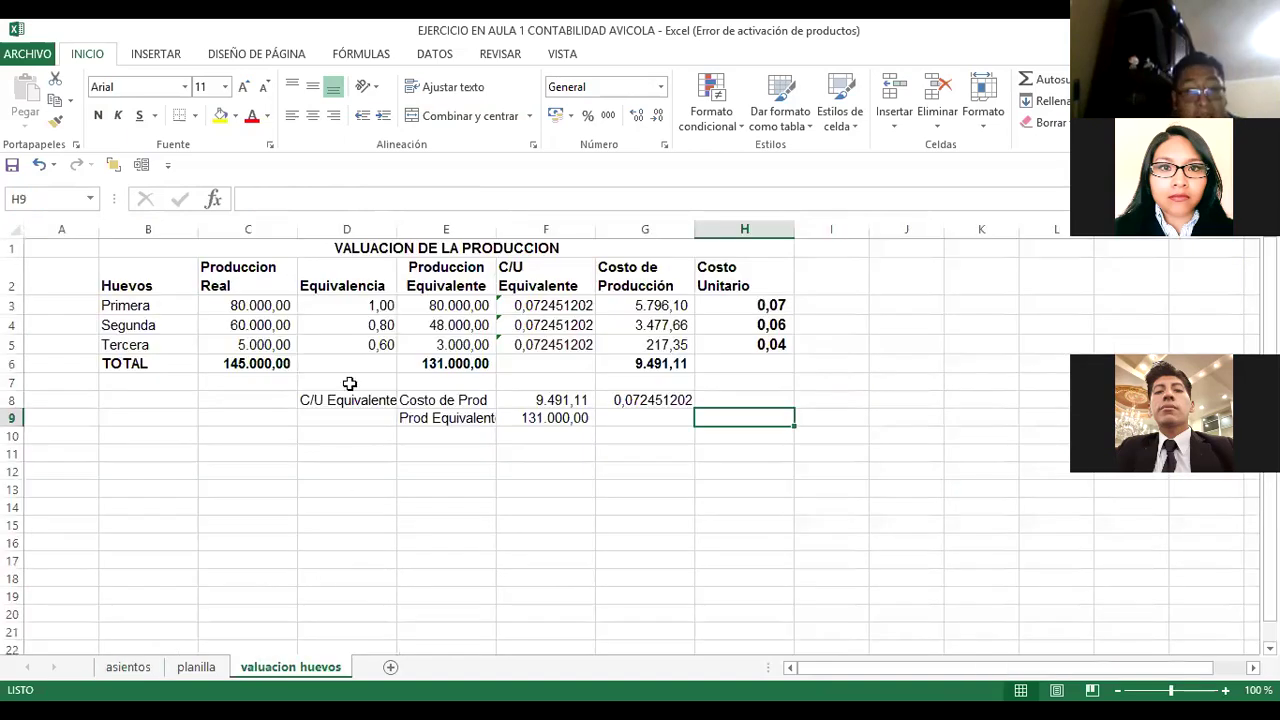
scroll(350, 373, up, 1)
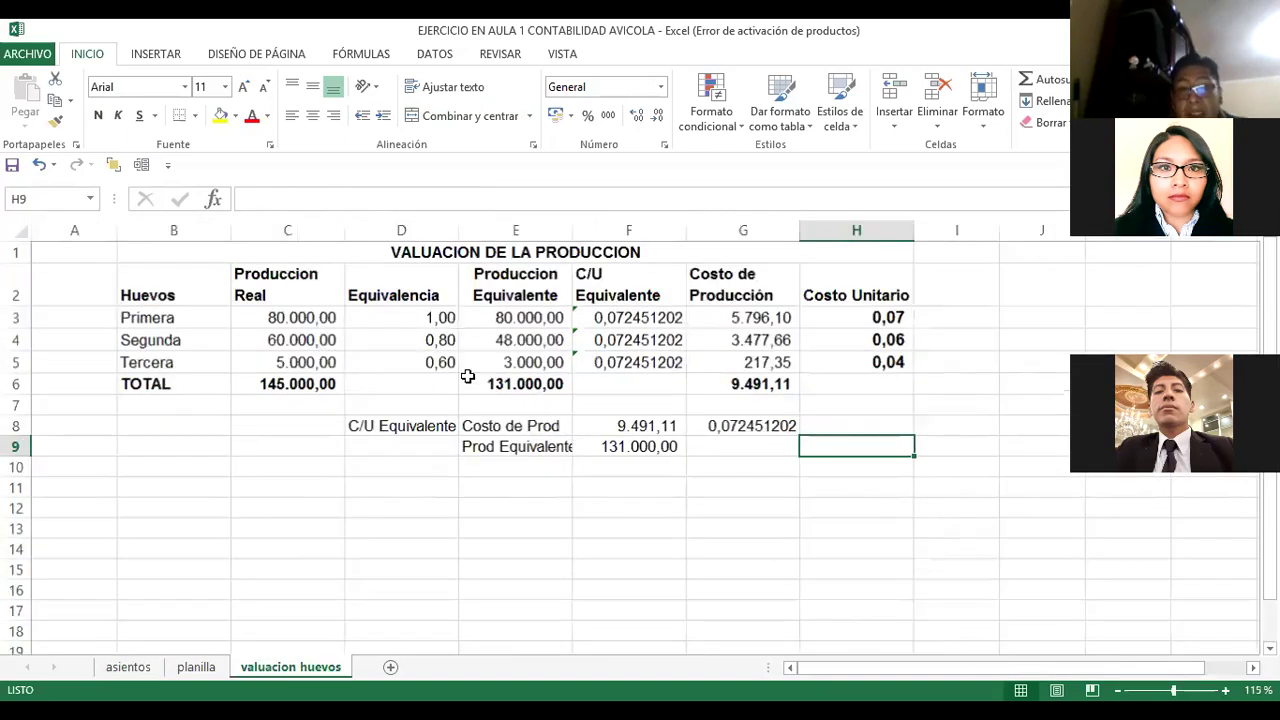
scroll(468, 378, up, 1)
click(560, 253)
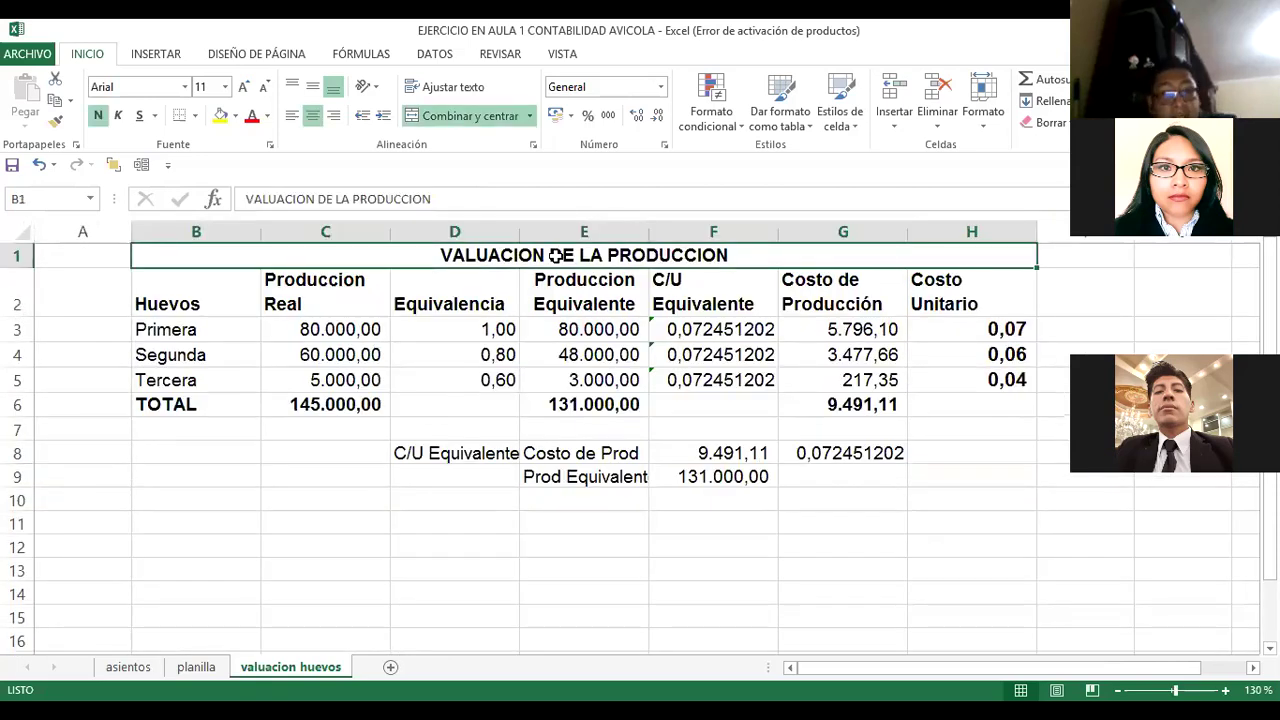
Step: Review the Primera, Segunda and Tercera egg categories together with their Produccion Real quantities
key(Left)
key(Down)
key(Down)
key(Right)
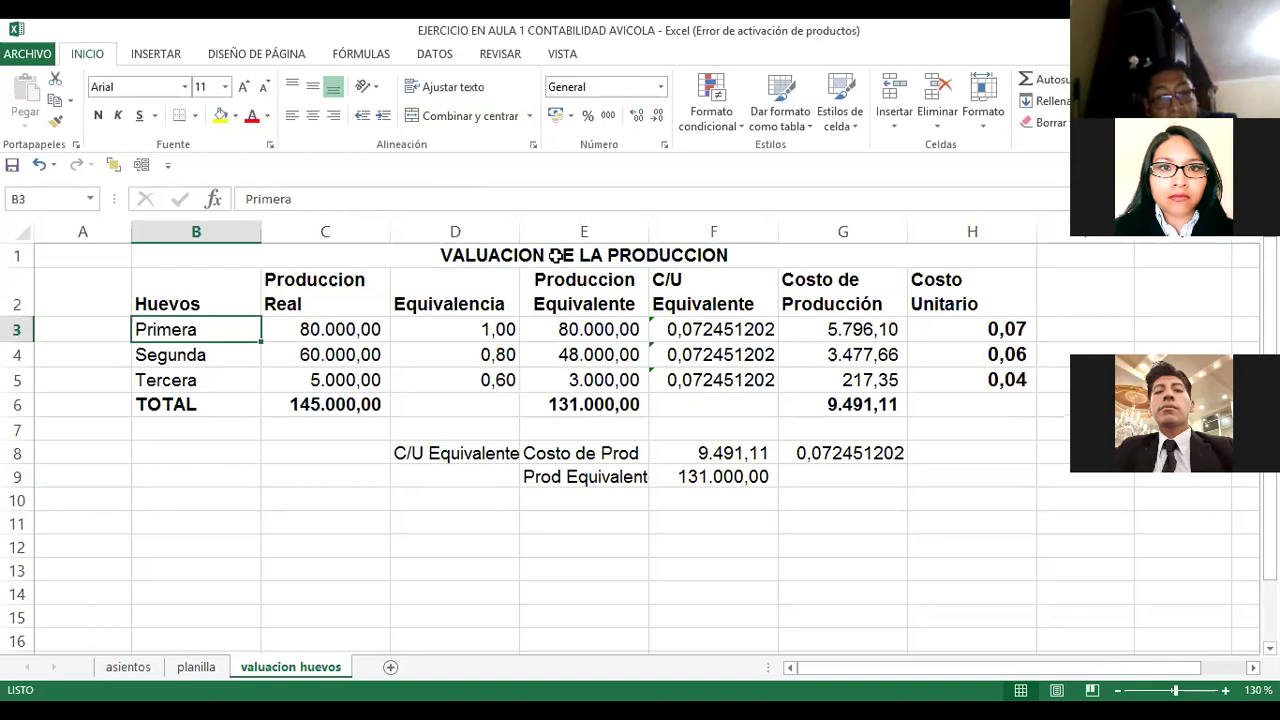
key(Down)
key(Down)
key(Up)
key(Right)
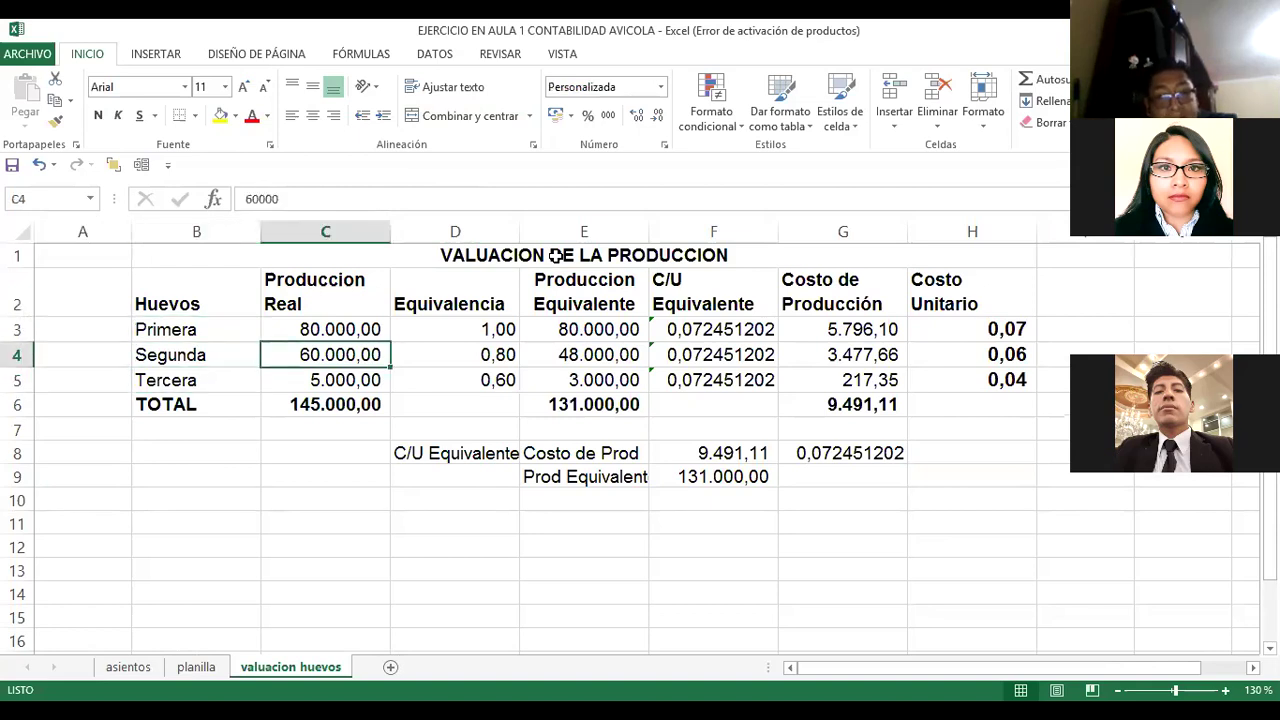
key(Up)
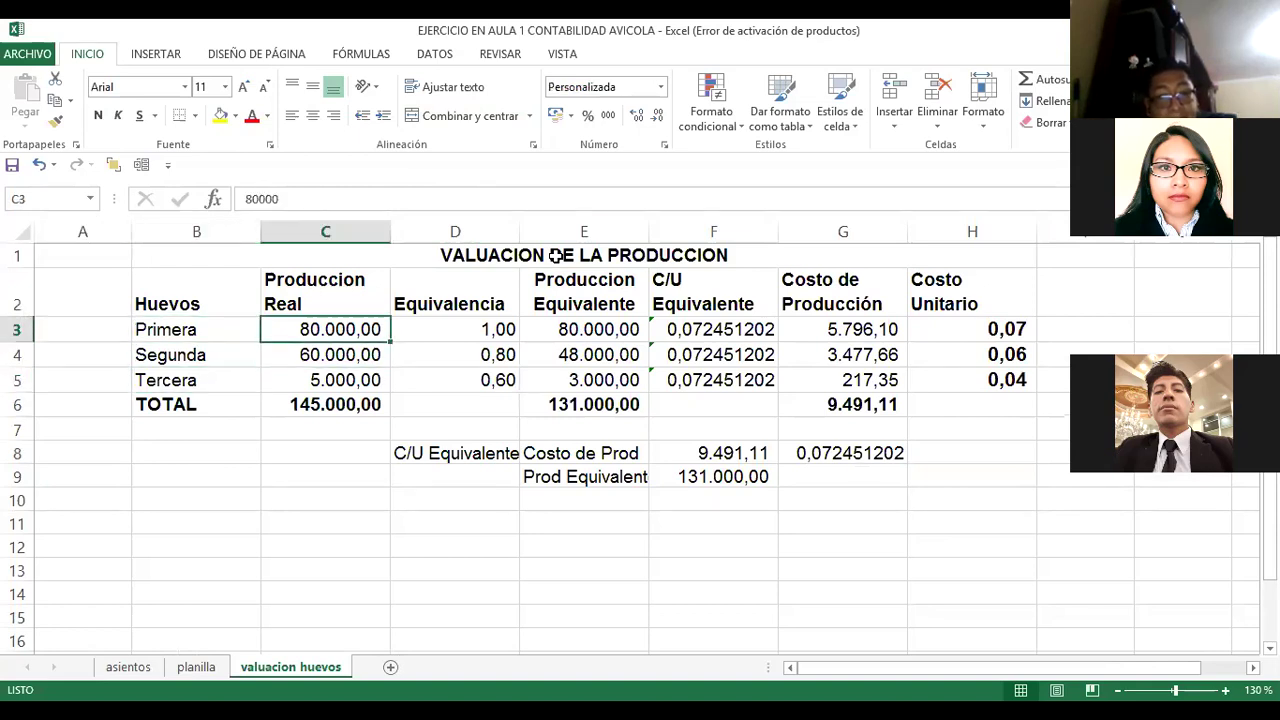
Step: Check the Produccion Real total in C6 against the quantities of the individual egg categories
key(alt+Tab)
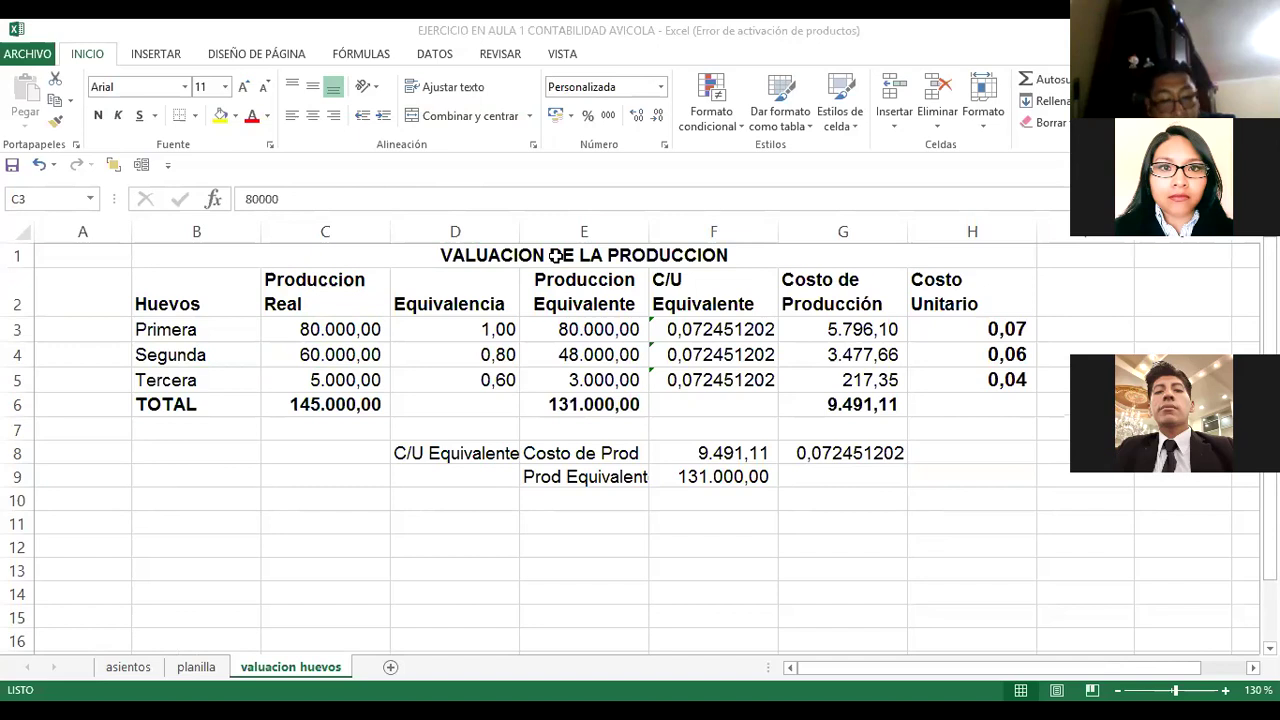
key(alt+Tab)
key(ctrl+Down)
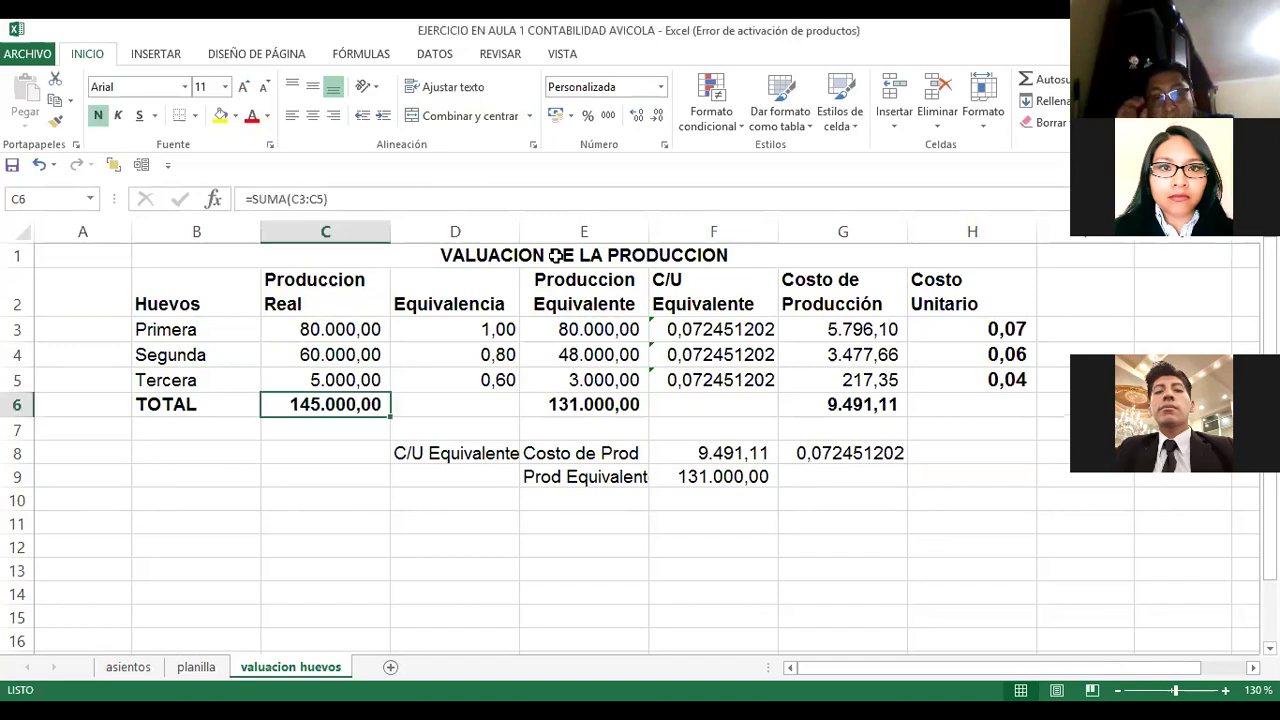
key(Up)
key(Up)
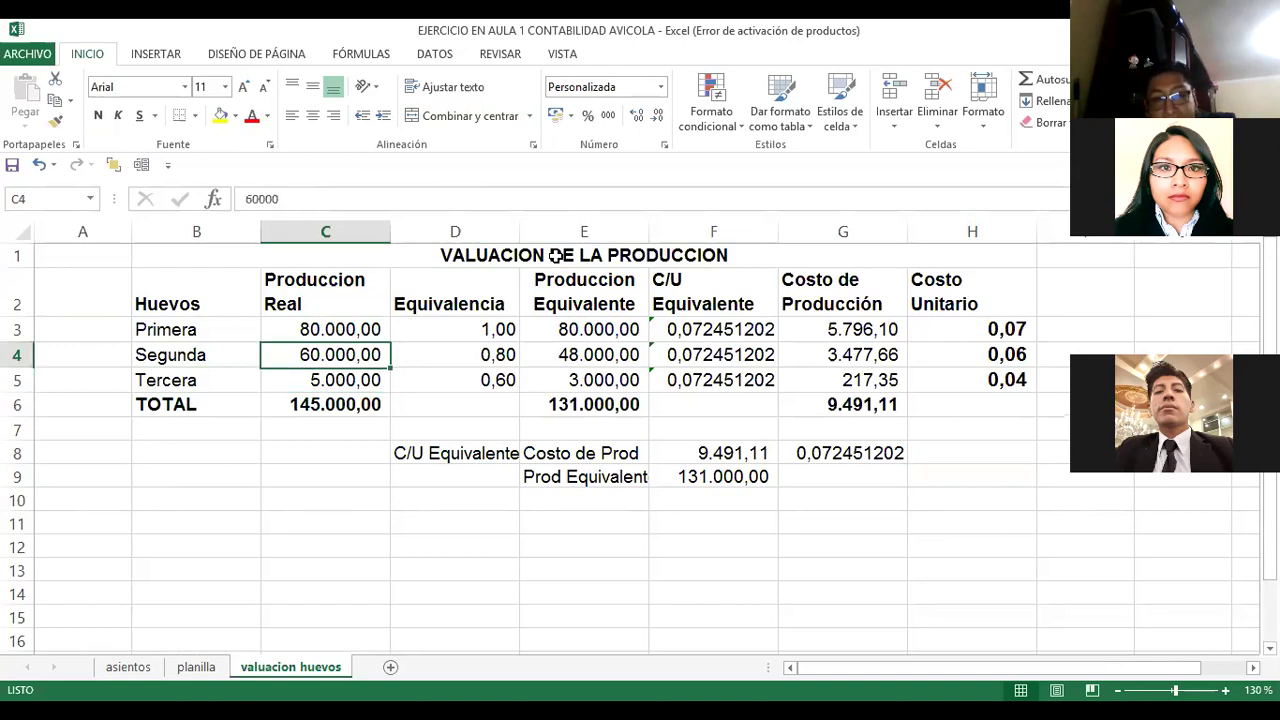
key(Up)
Step: Review the Equivalencia factors for the Primera, Segunda and Tercera eggs in D3 to D5
key(Right)
key(Up)
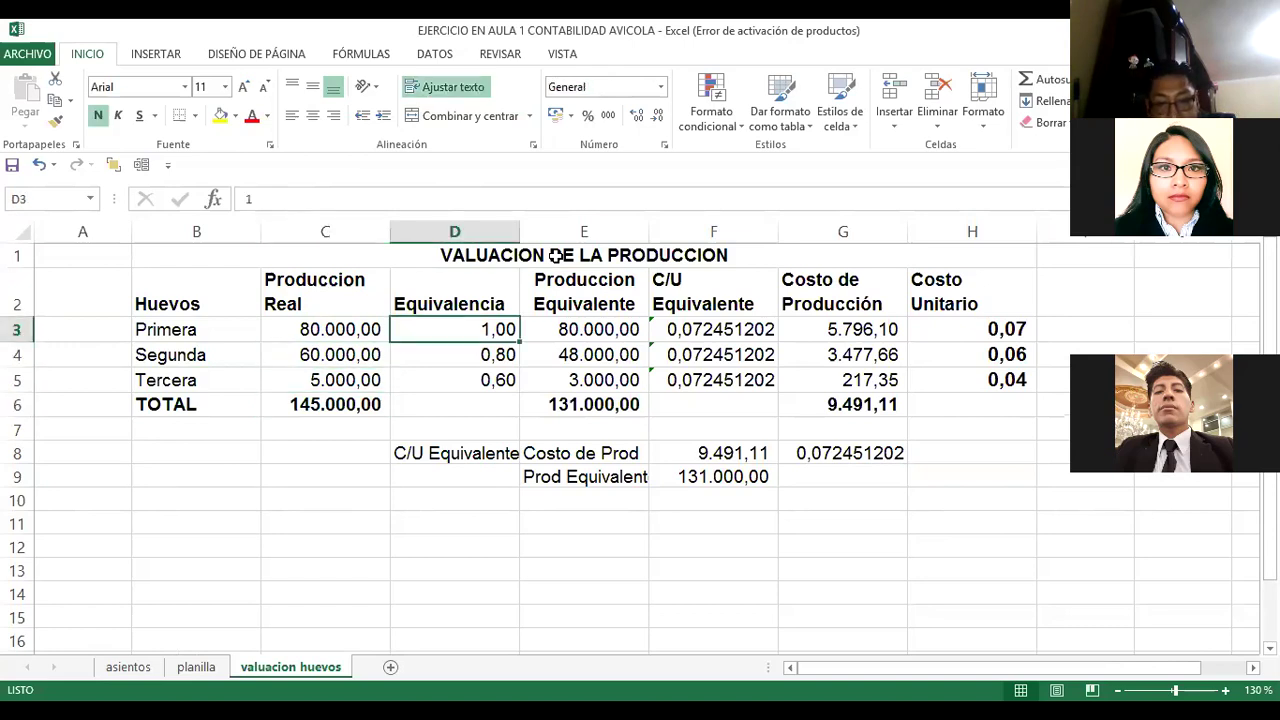
key(alt+Tab)
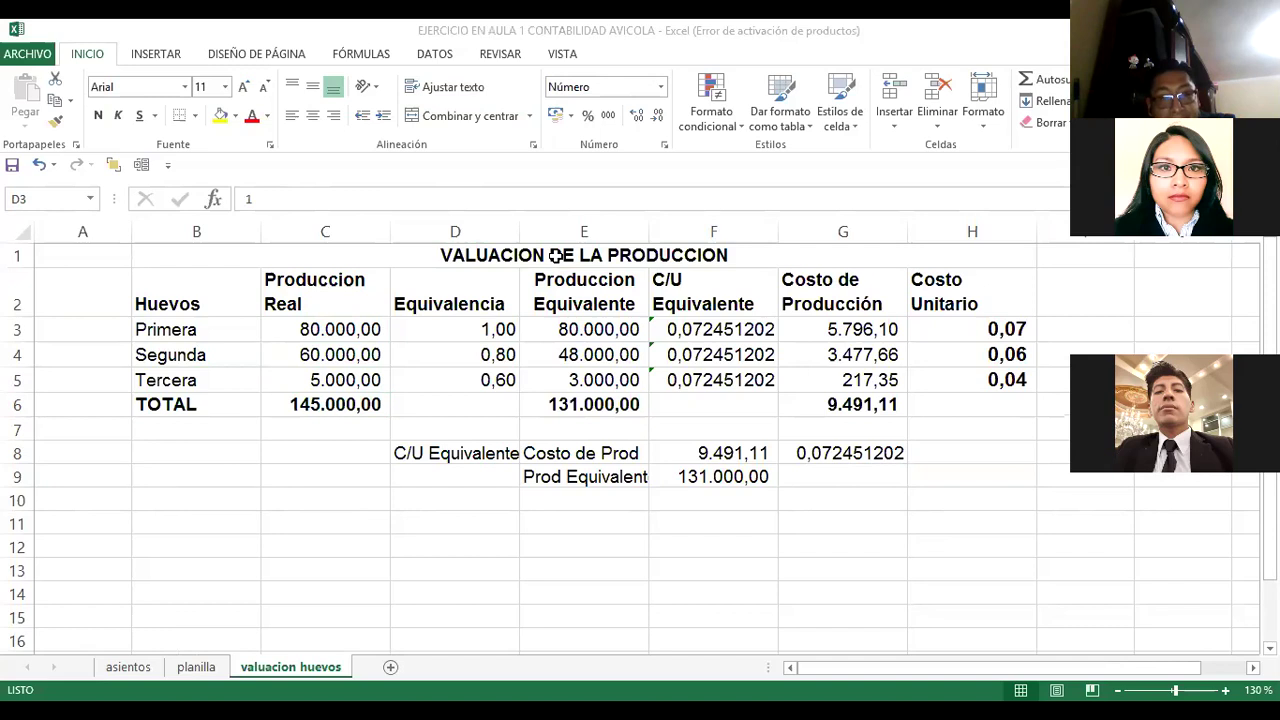
key(alt+Tab)
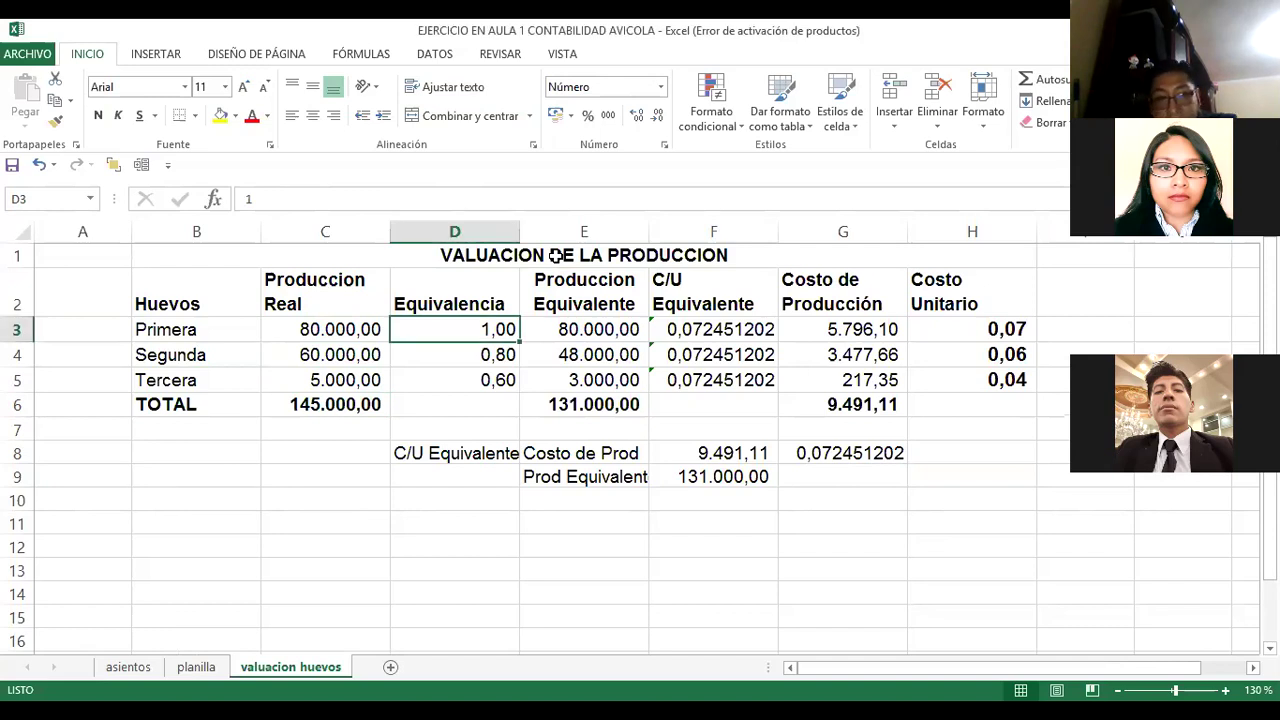
key(Down)
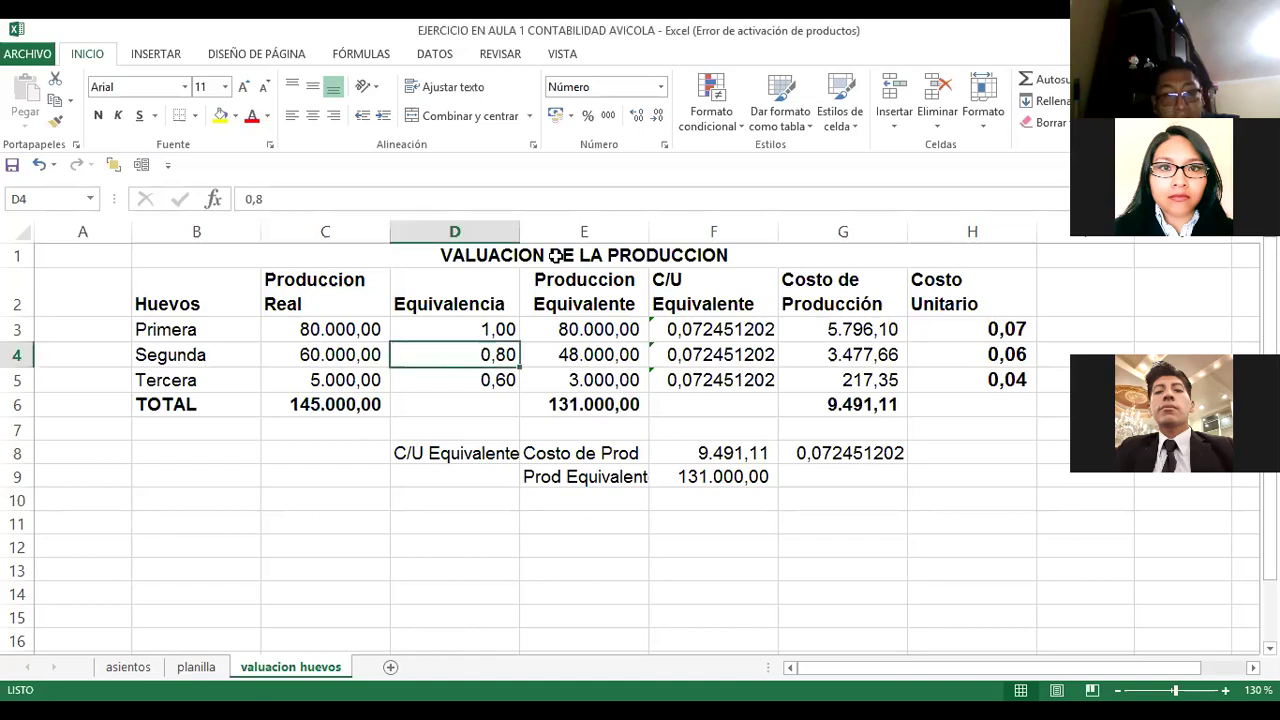
key(Down)
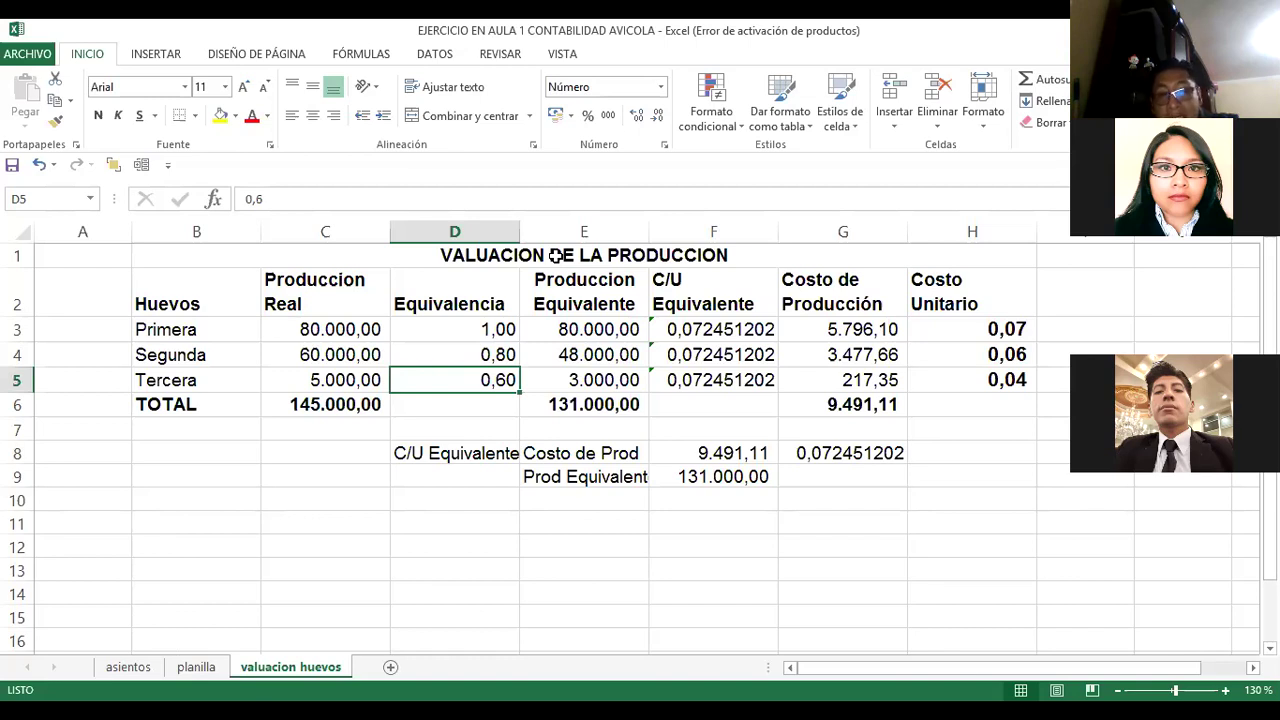
Step: Inspect the Produccion Equivalente formula for the Primera eggs in E3 and the cells it multiplies
key(Up)
key(Up)
key(Up)
key(Right)
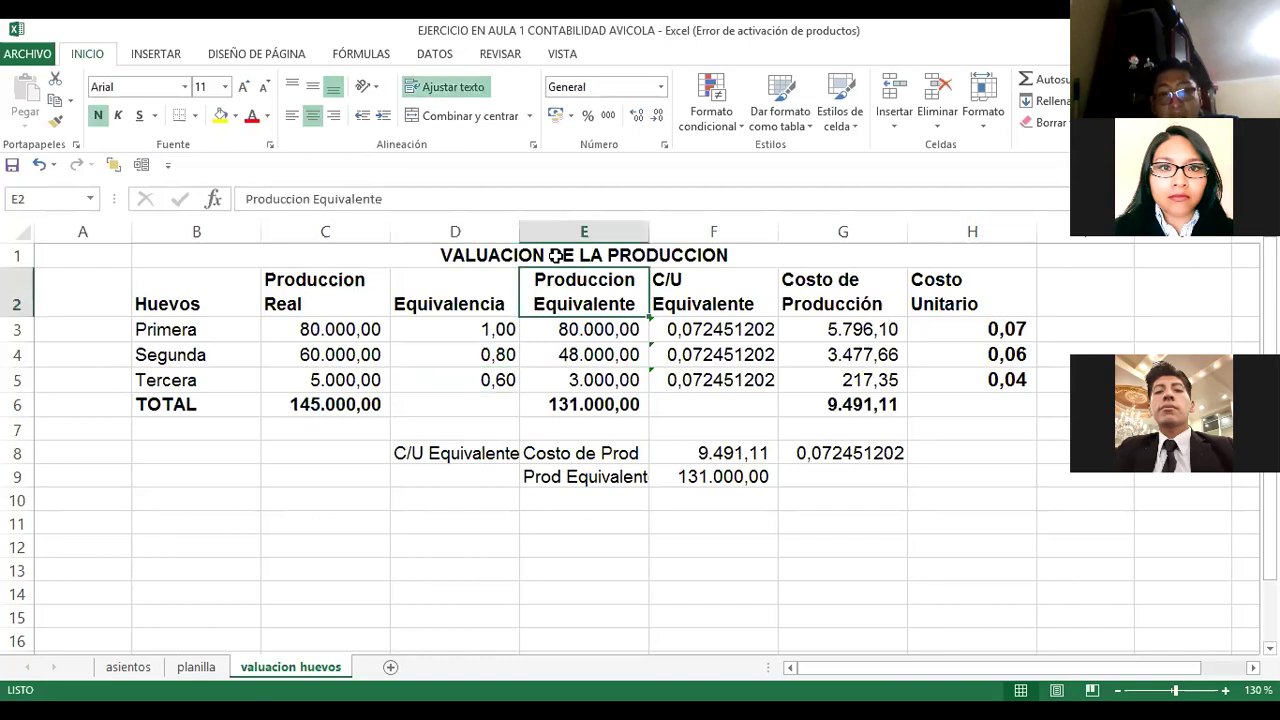
key(Down)
key(F2)
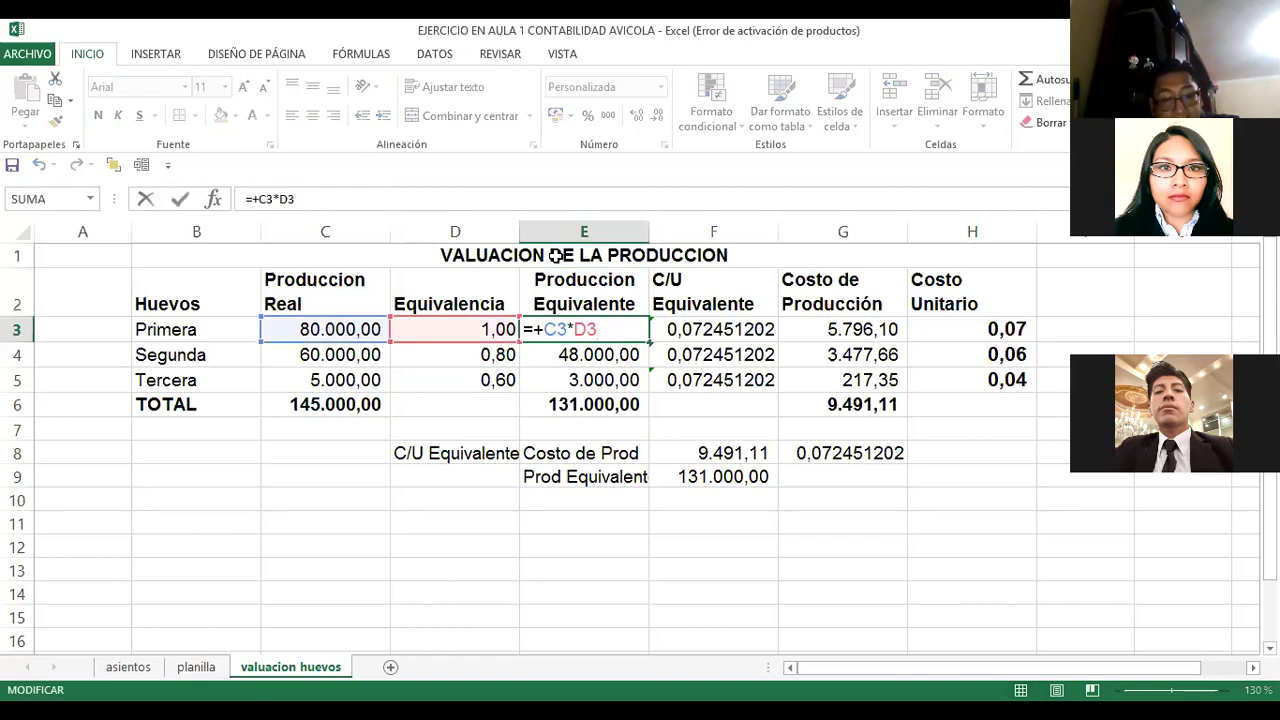
key(Return)
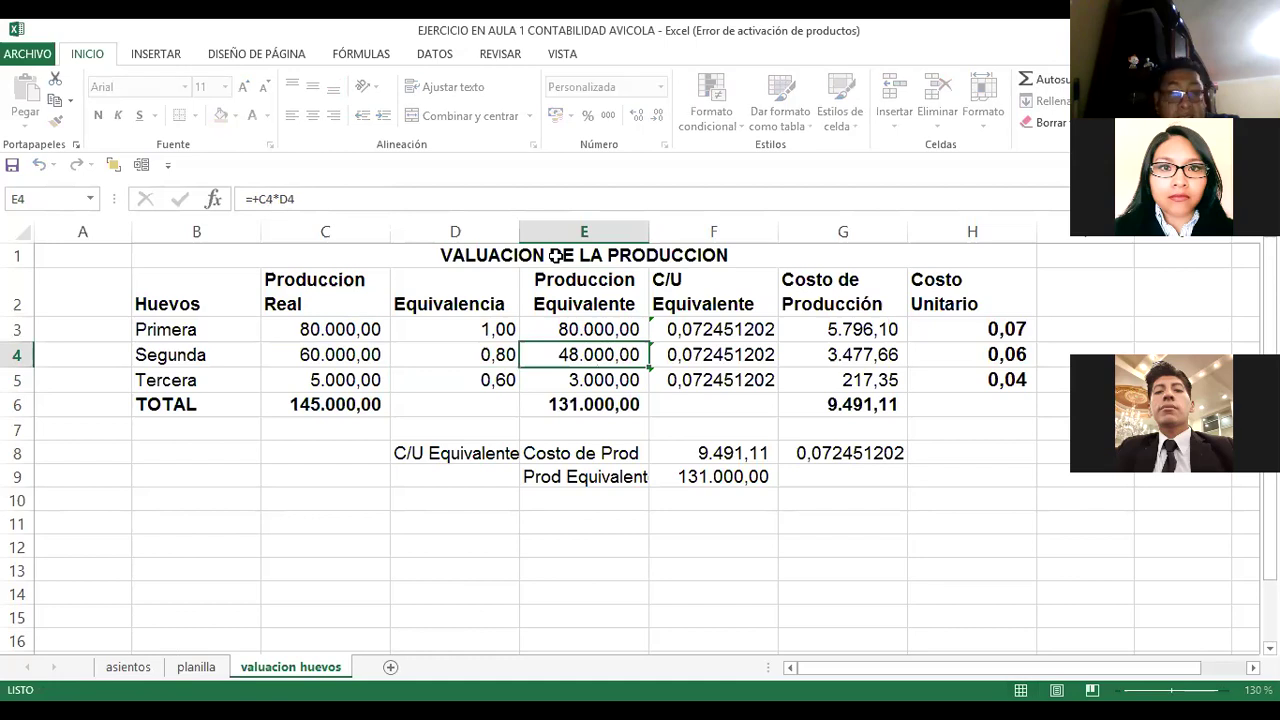
Step: Inspect the Produccion Equivalente formula for the Segunda eggs in E4, leaving it unedited
key(Up)
key(Right)
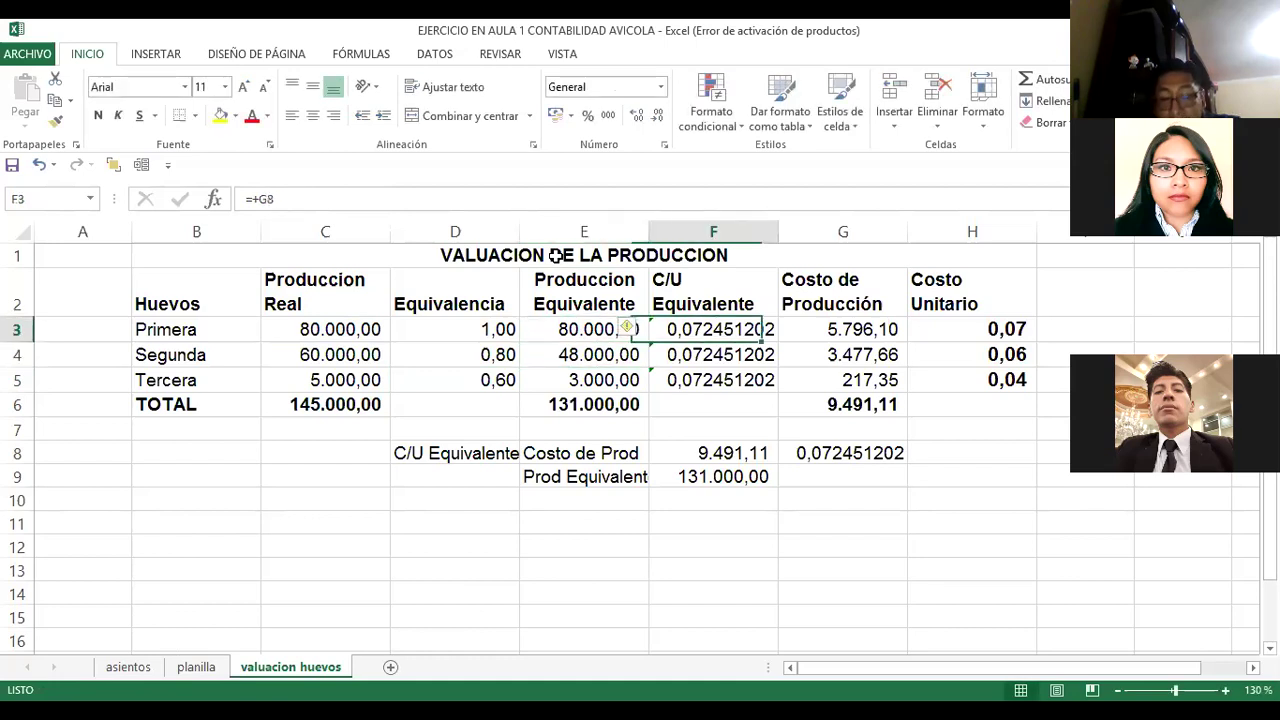
key(Left)
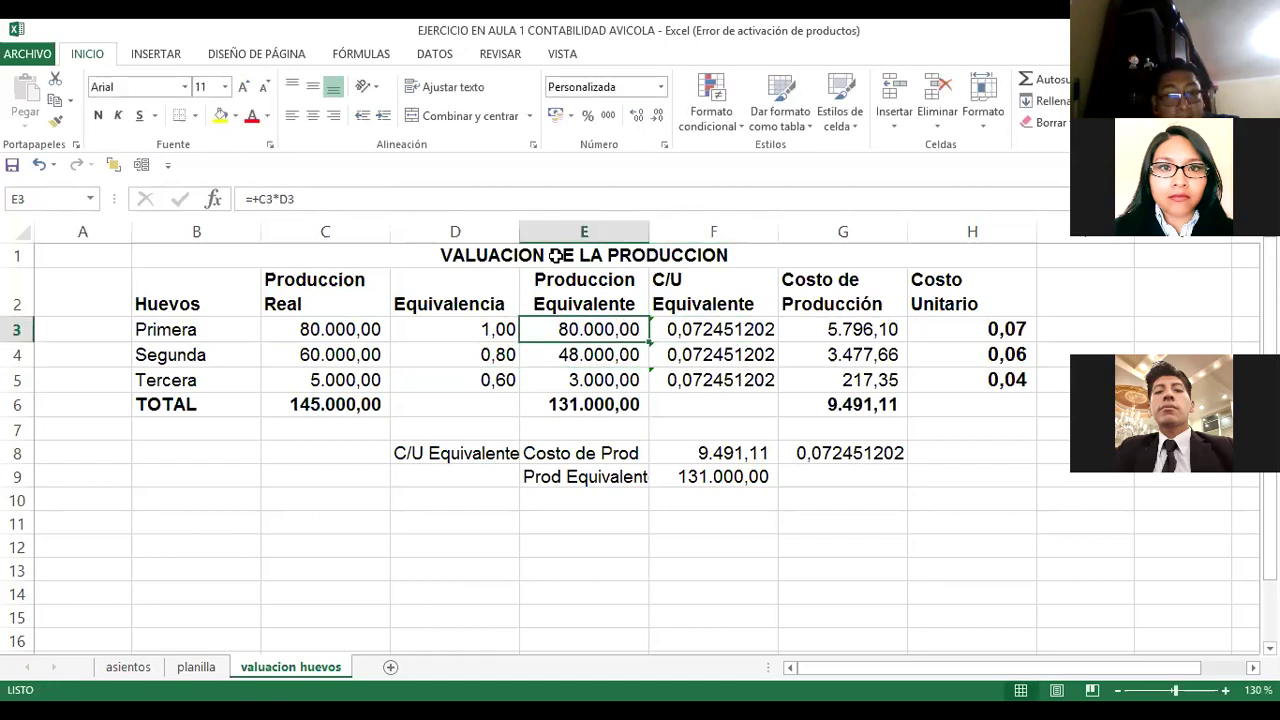
key(Down)
key(F2)
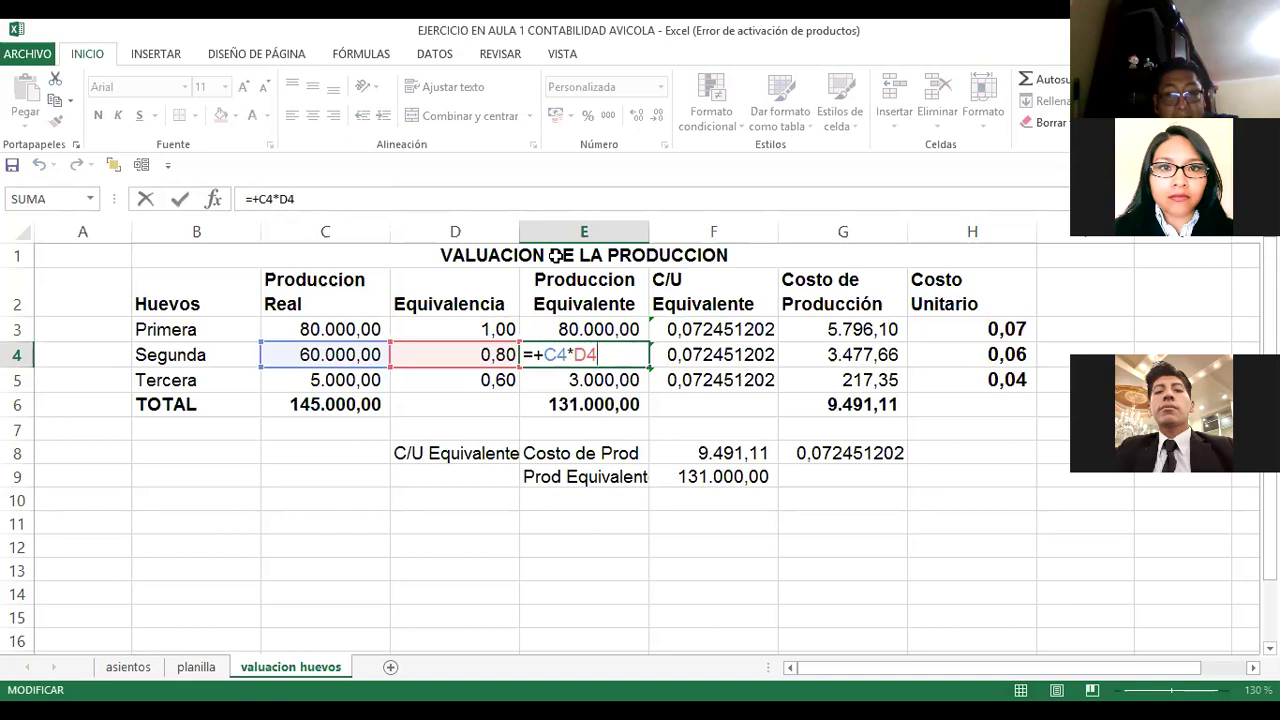
key(Escape)
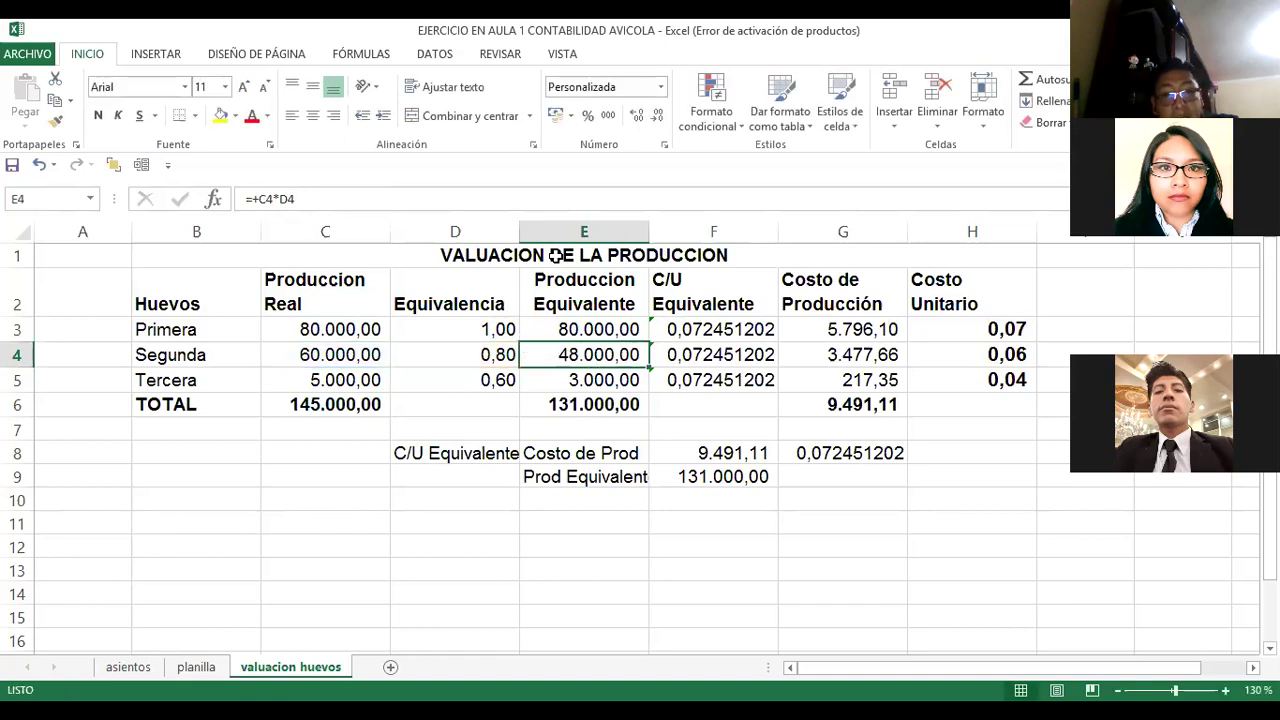
Step: Inspect the Produccion Equivalente formula for the Tercera eggs in E5 and the column's total formula in E6
key(Down)
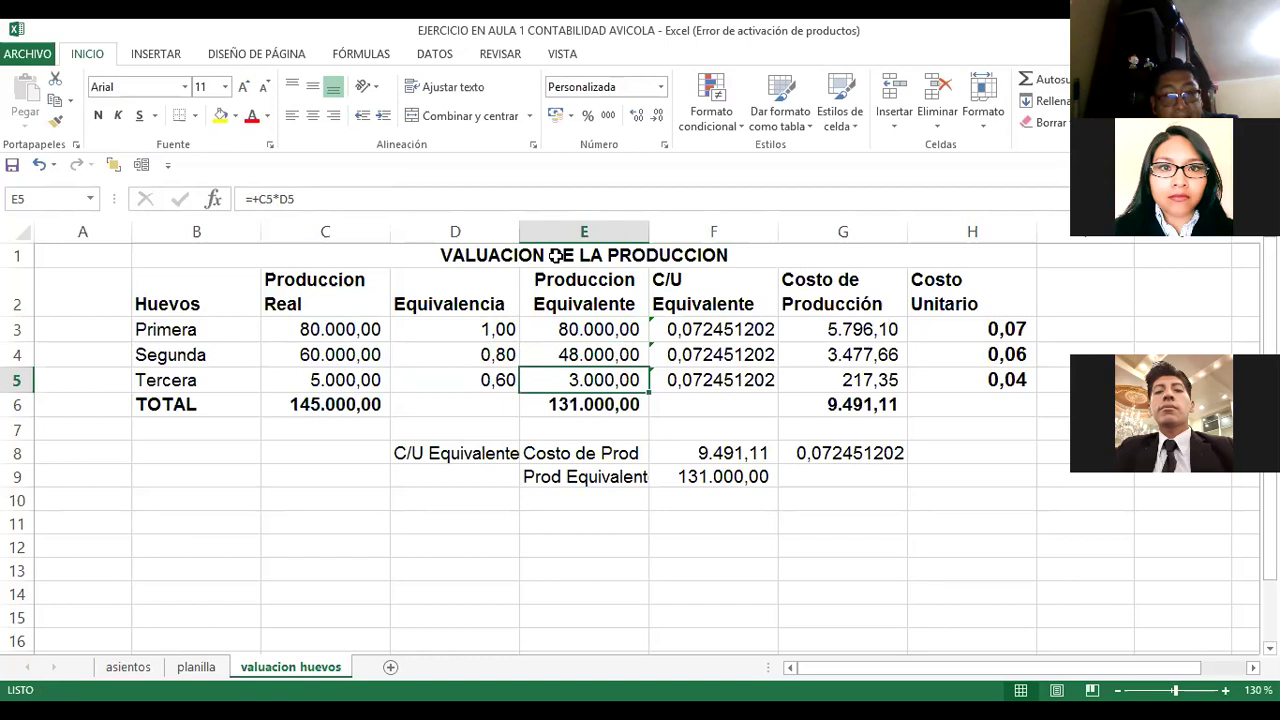
key(F2)
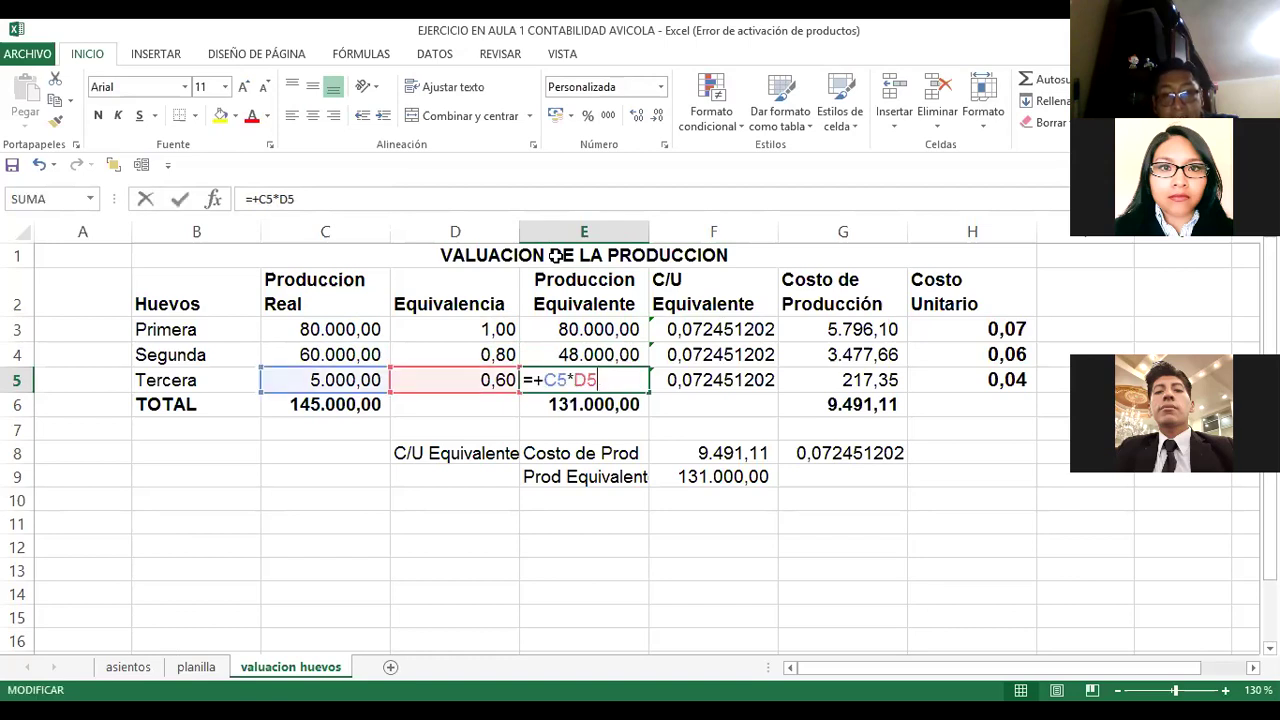
key(Escape)
key(Down)
key(alt+equal)
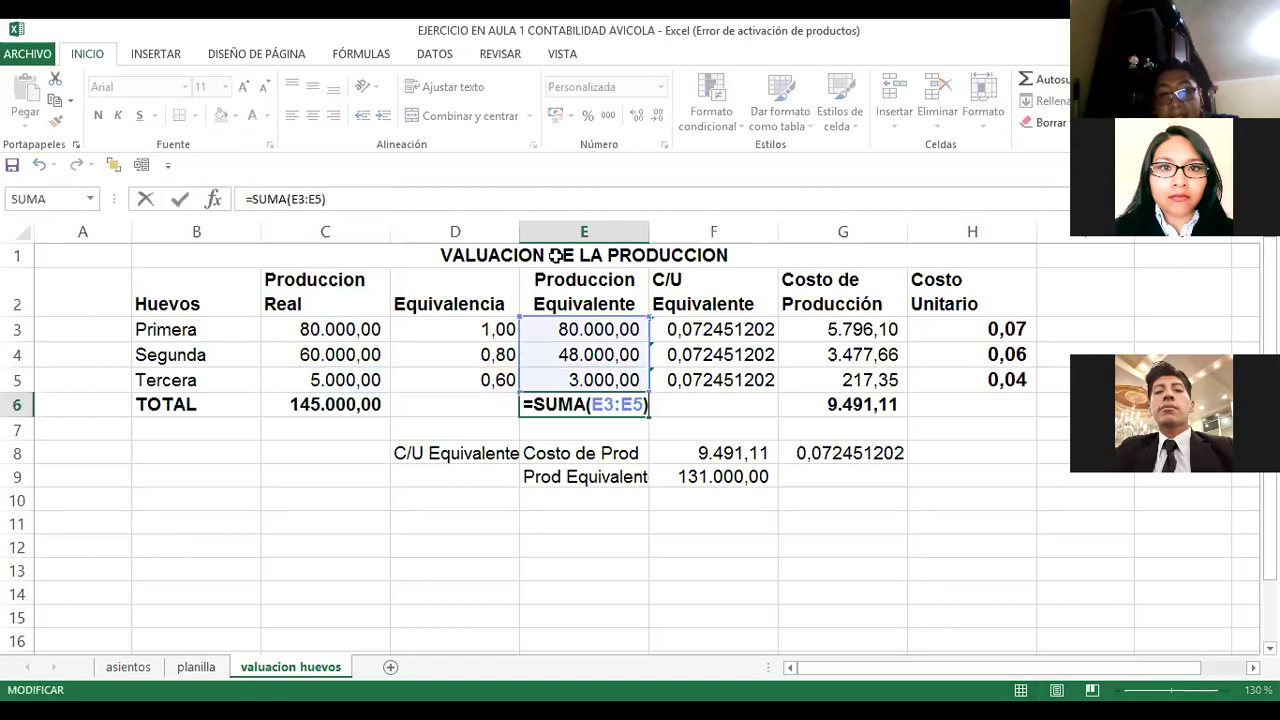
key(ctrl+Return)
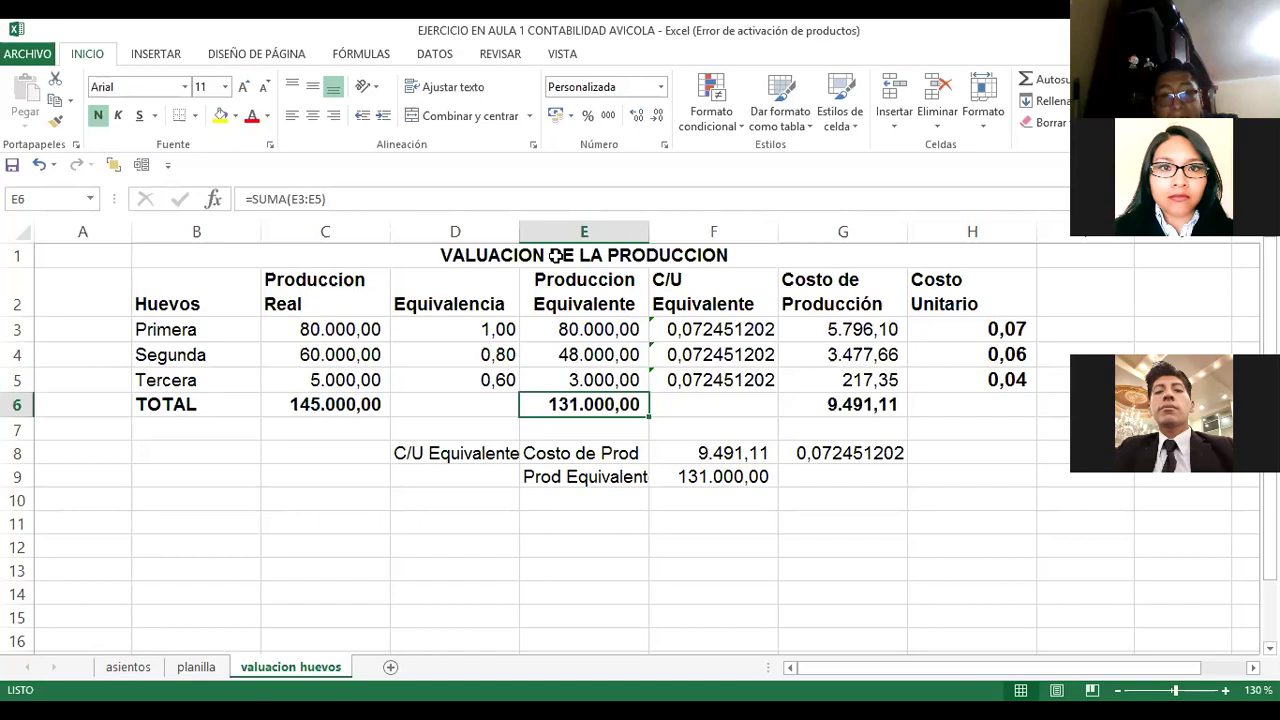
Step: Review the C/U Equivalente and Costo de Prod labels of the unit cost calculation in row 8
key(Down)
key(Down)
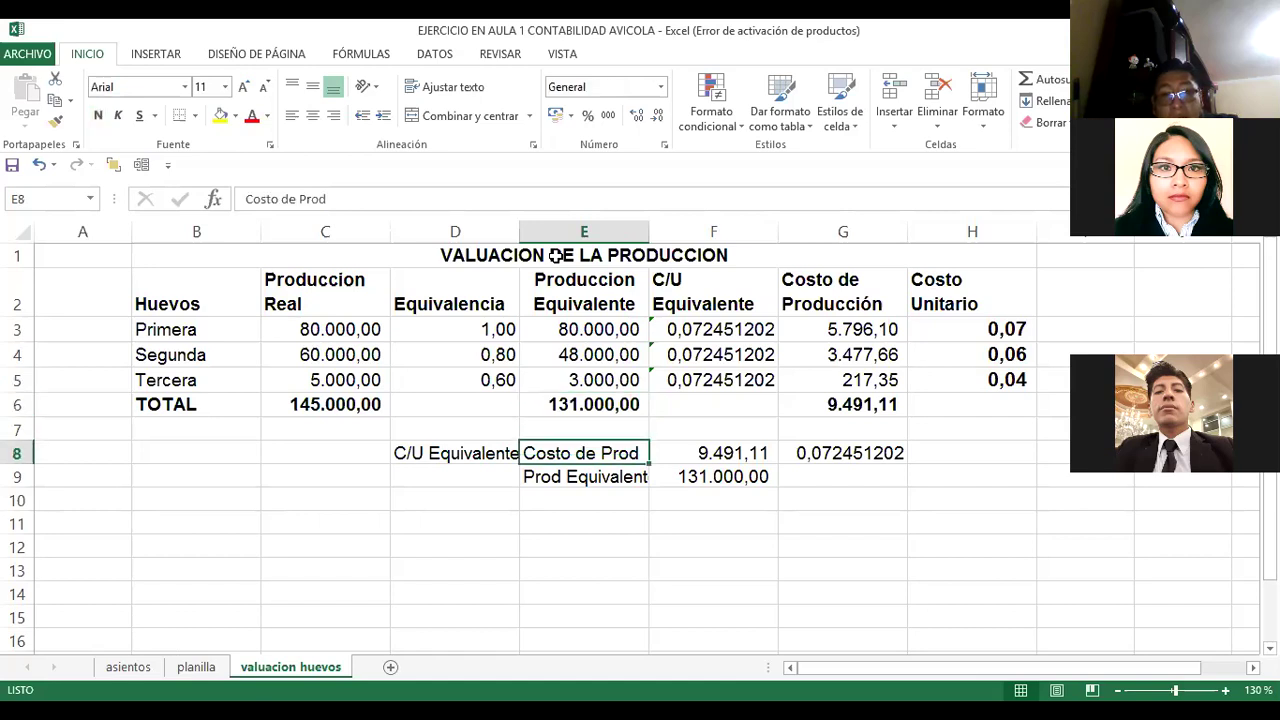
key(Left)
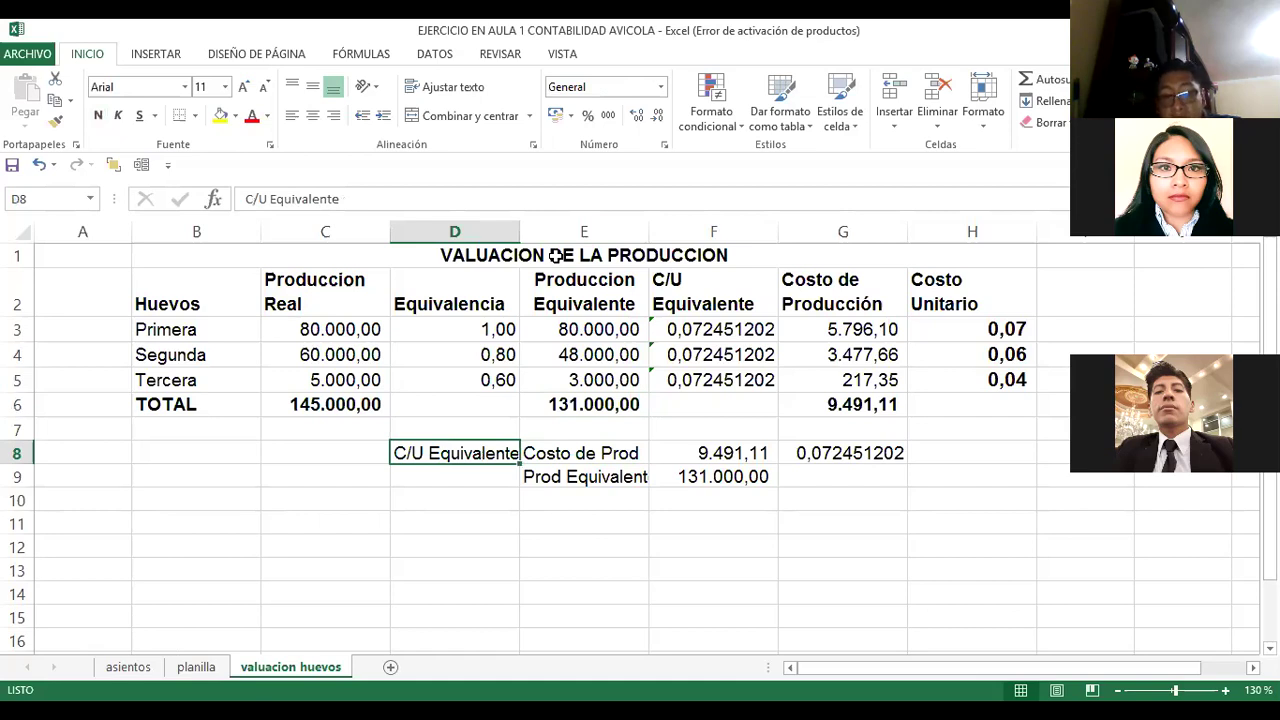
key(Right)
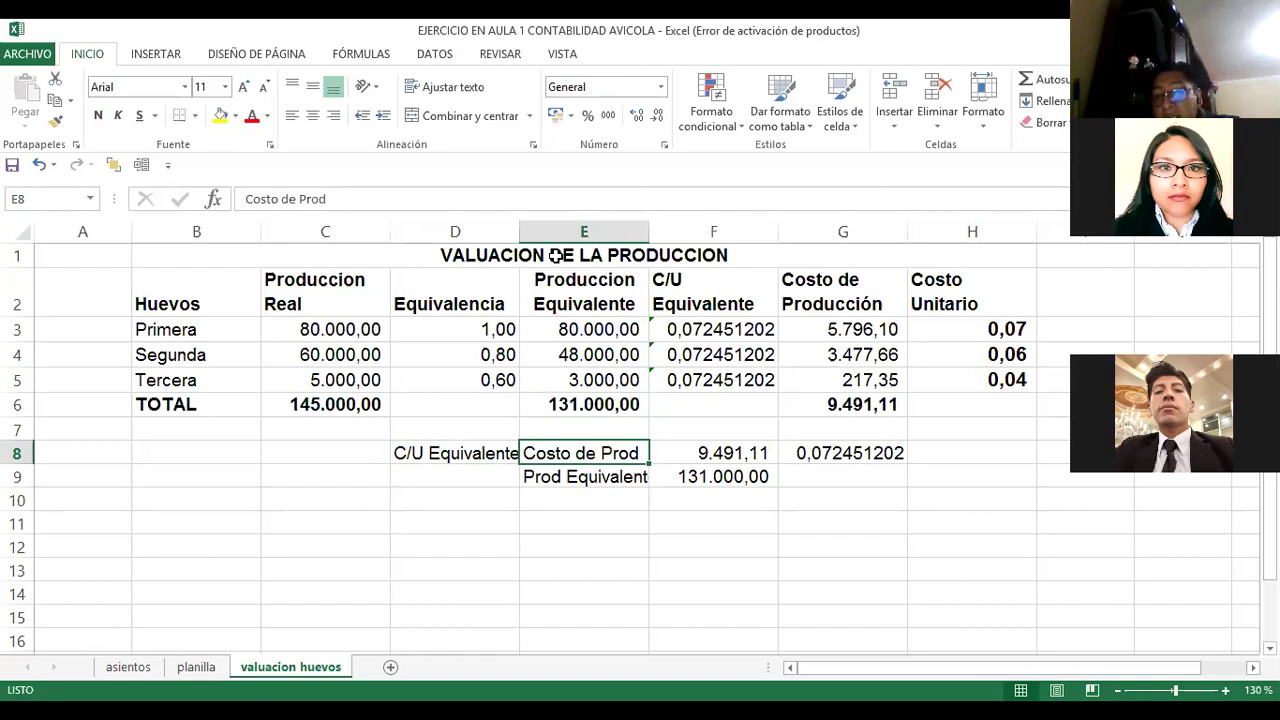
Step: Compare the Costo de Prod and Prod Equivalent labels with the Produccion Equivalente total in E6
key(Down)
key(Up)
key(Up)
key(Up)
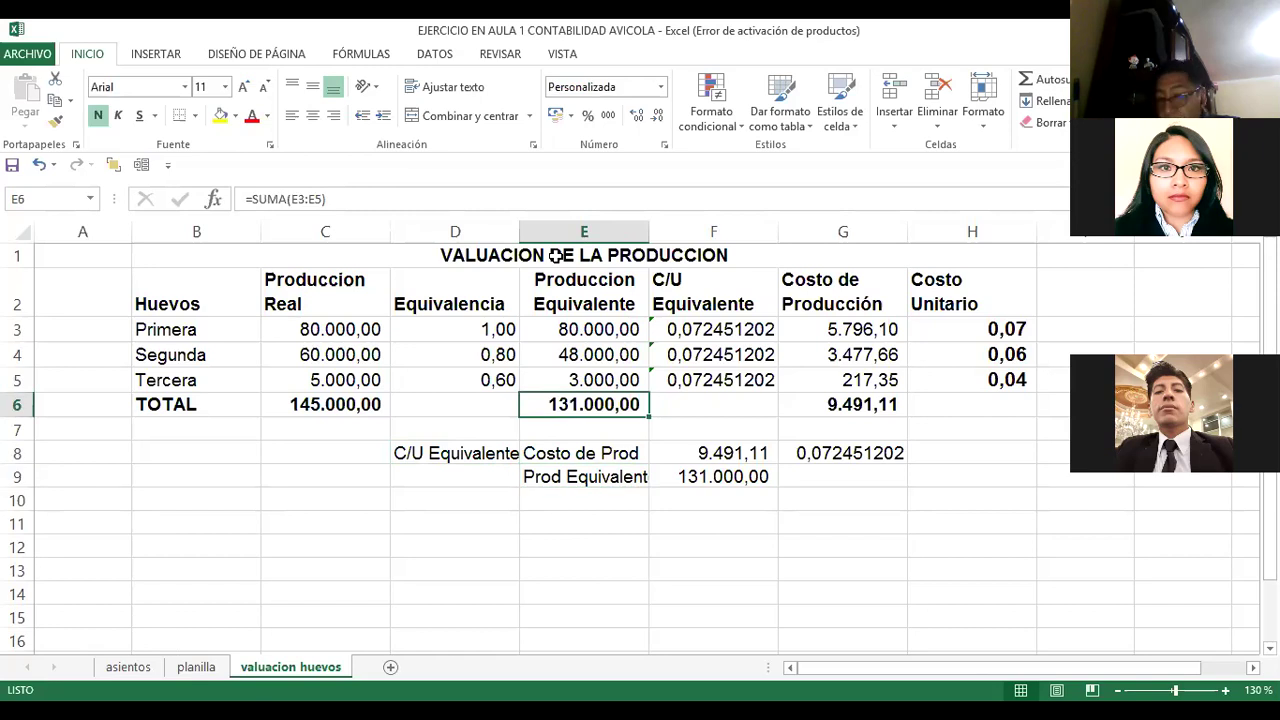
key(Down)
key(Down)
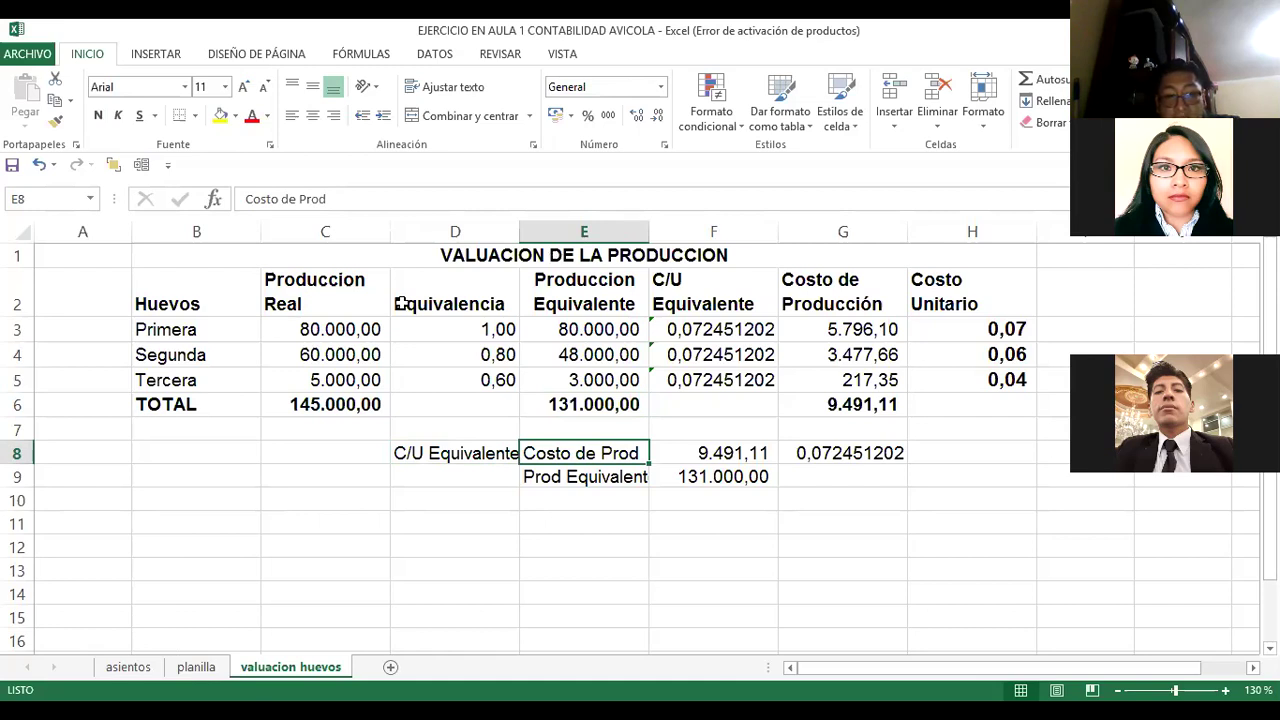
Step: Trace the Costo de Prod amount in F8 to the entry 8 inventory debit in E40 of the asientos sheet
key(Right)
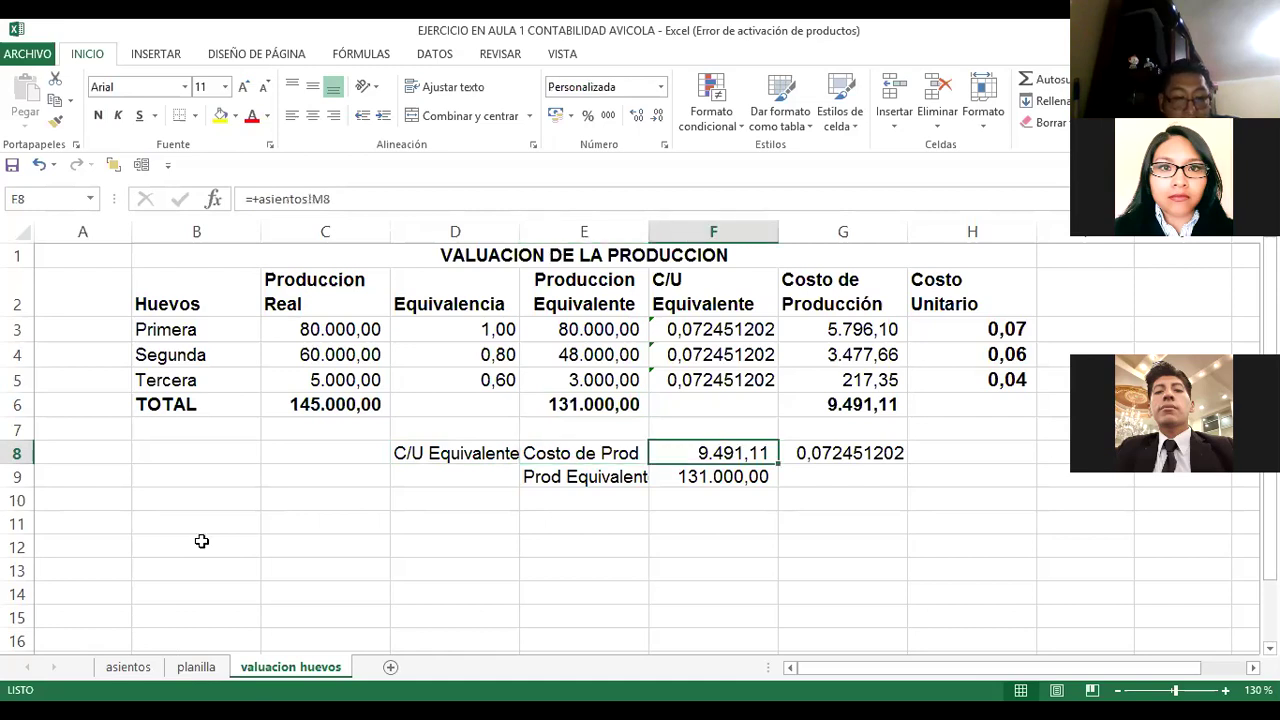
click(128, 667)
key(Up)
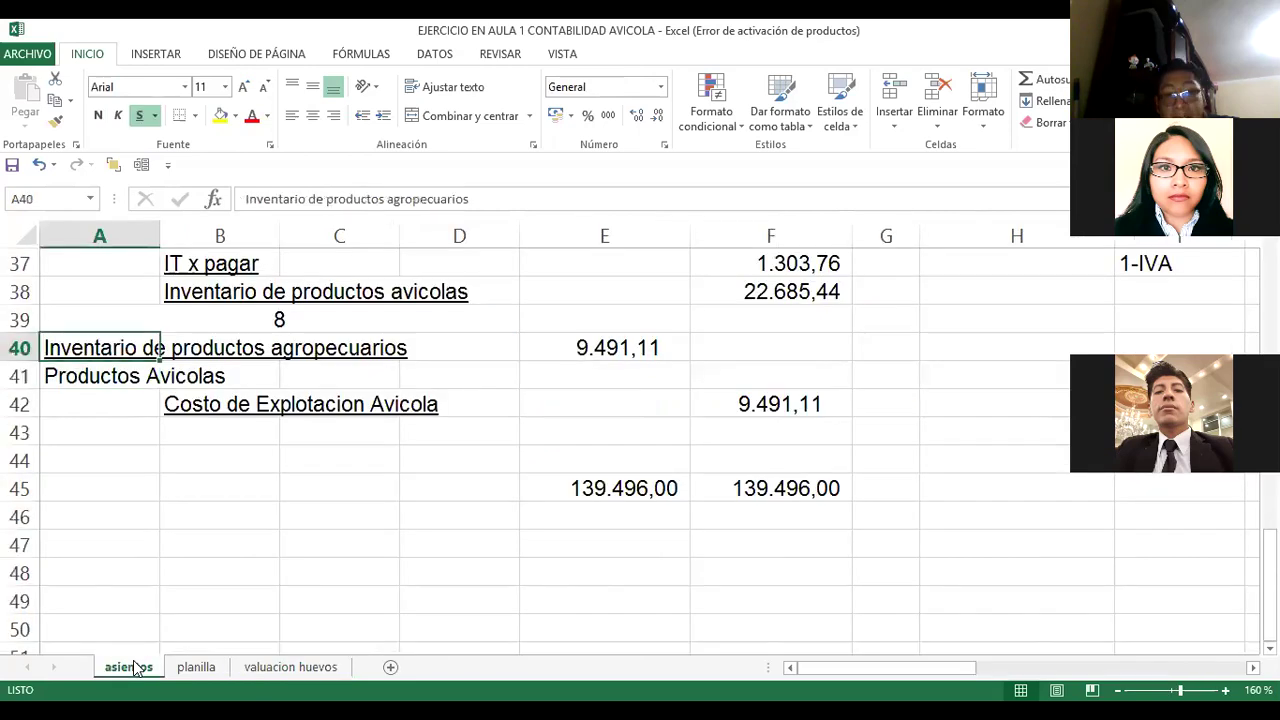
key(Right)
key(Right)
key(Right)
key(Right)
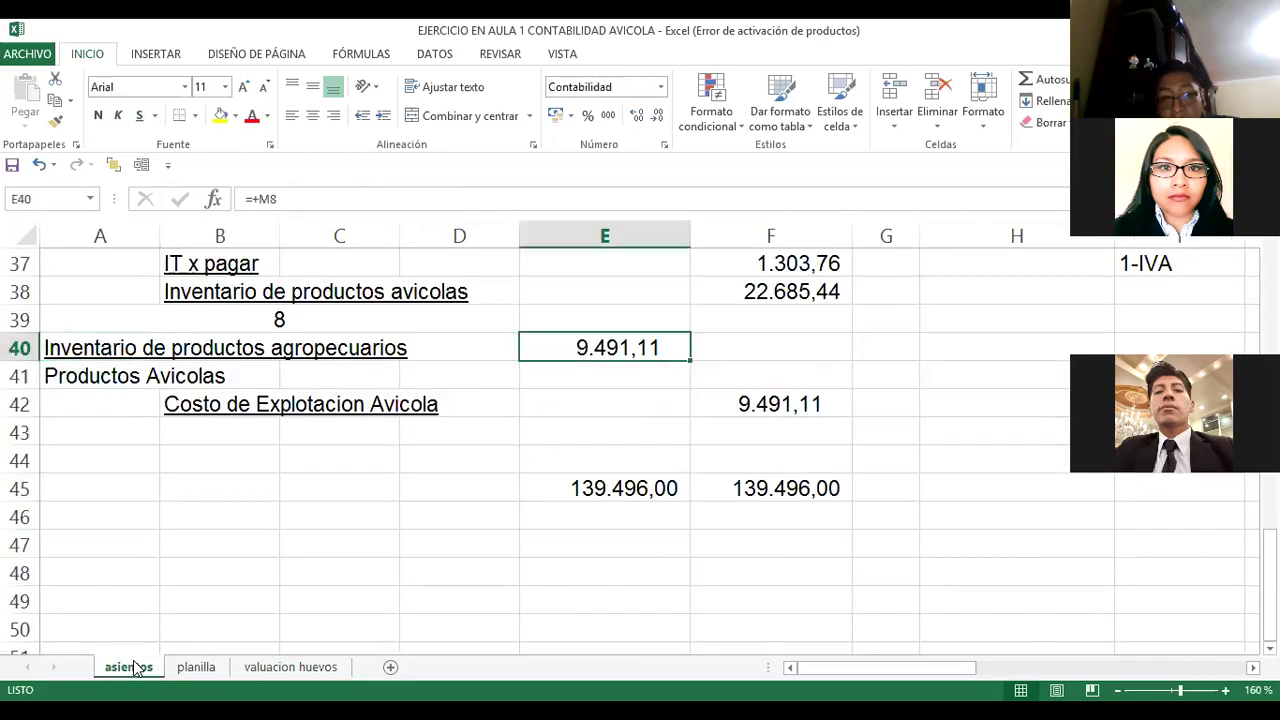
Step: Return to the valuacion huevos sheet and inspect the Prod Equivalent formula in F9, leaving it unedited
click(287, 667)
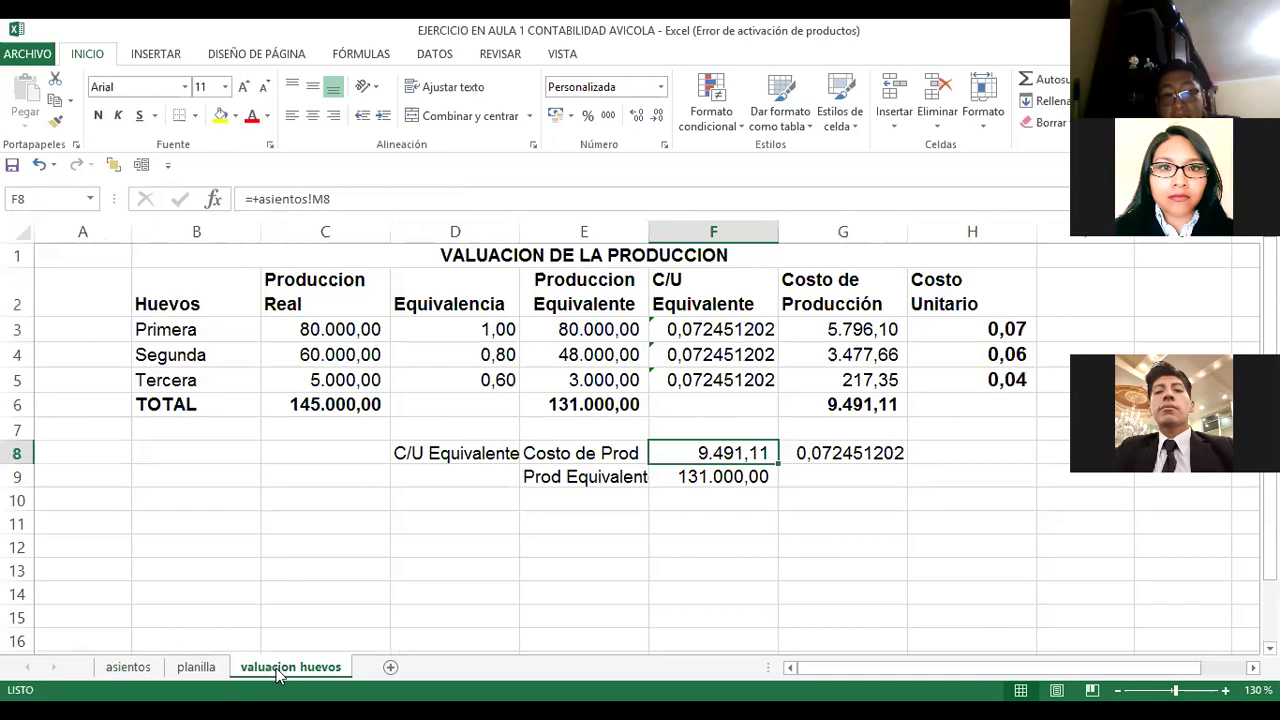
key(Down)
key(F2)
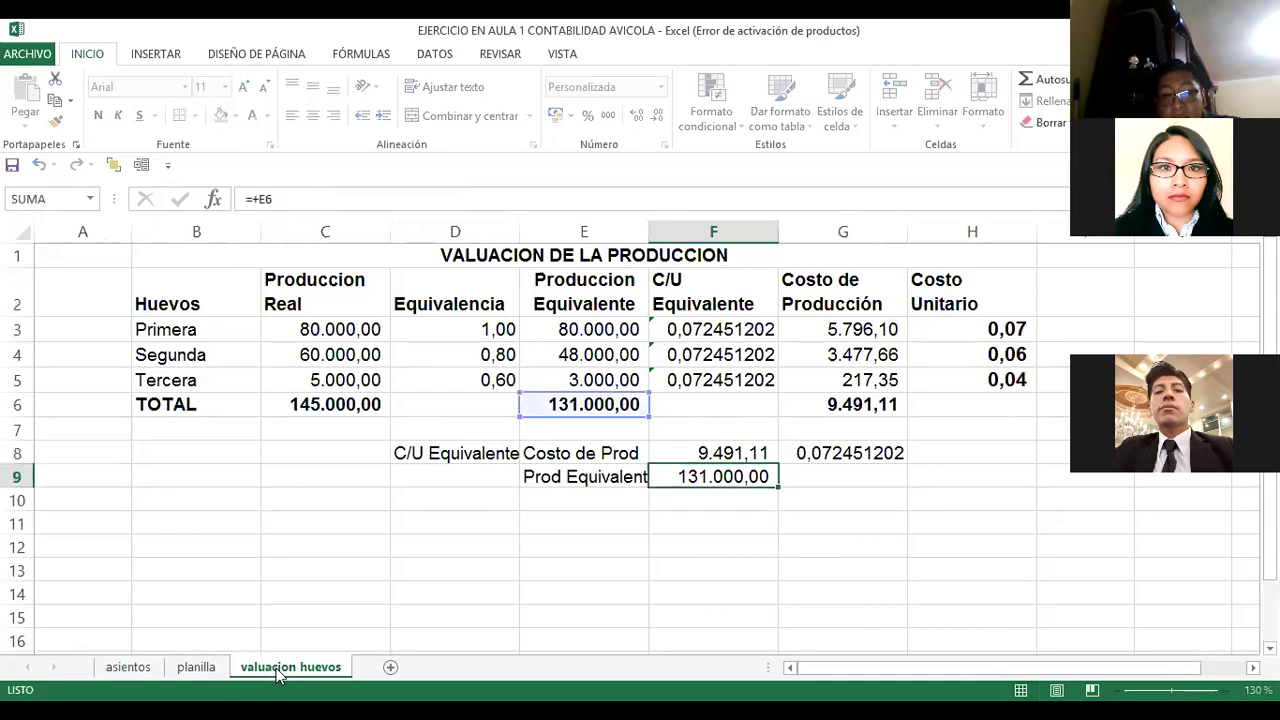
key(Escape)
key(Up)
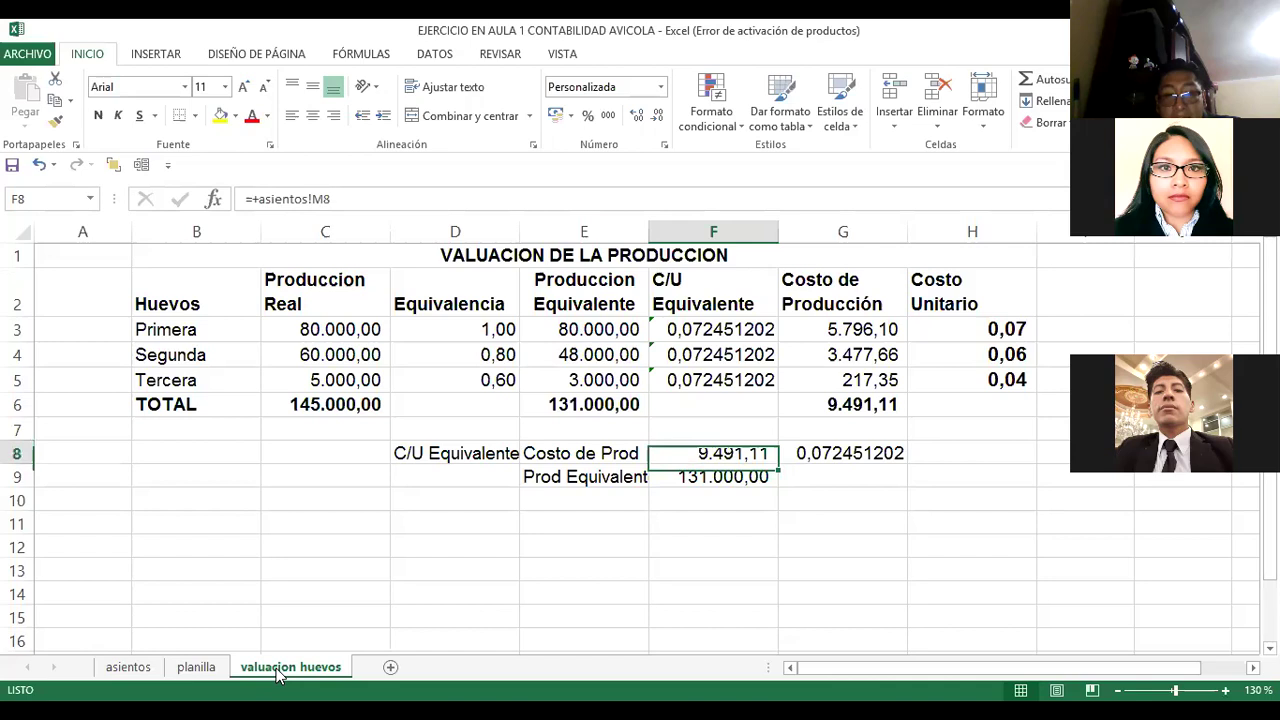
Step: Inspect the equivalent unit cost formula in G8 and the two cells it divides, leaving it unedited
key(Up)
key(Up)
key(Left)
key(Down)
key(Down)
key(Right)
key(Right)
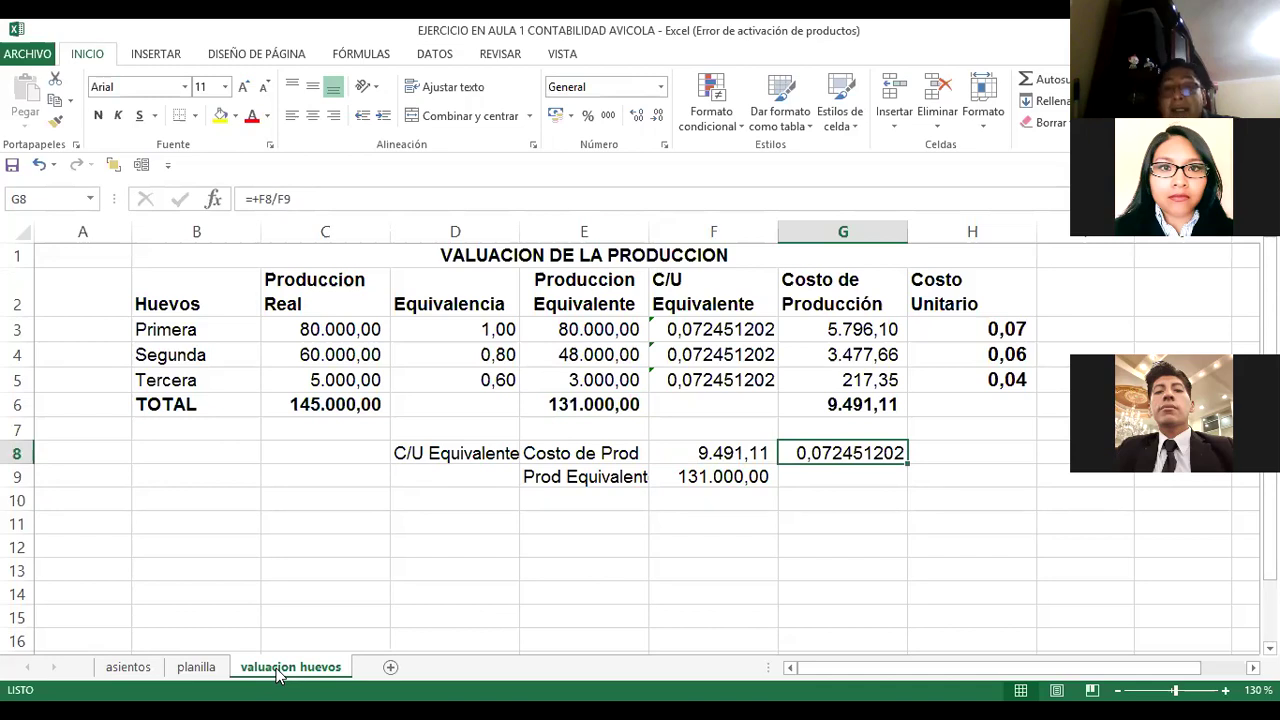
key(F2)
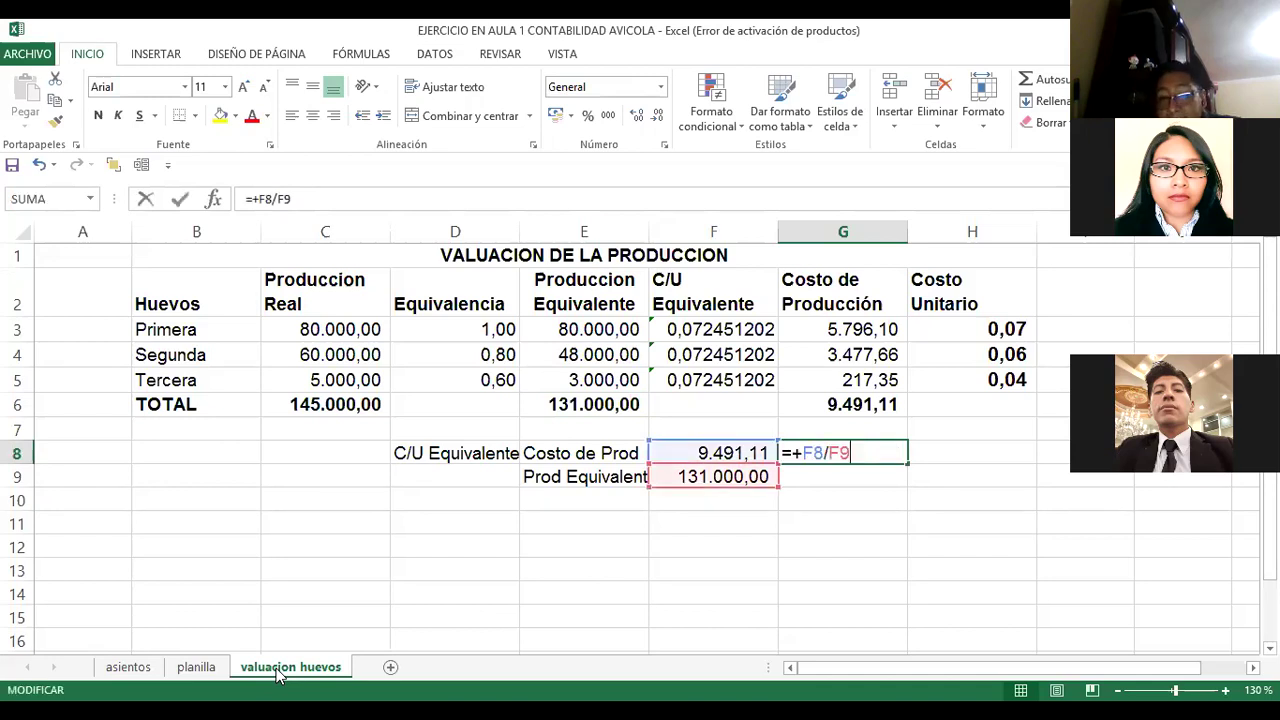
key(Escape)
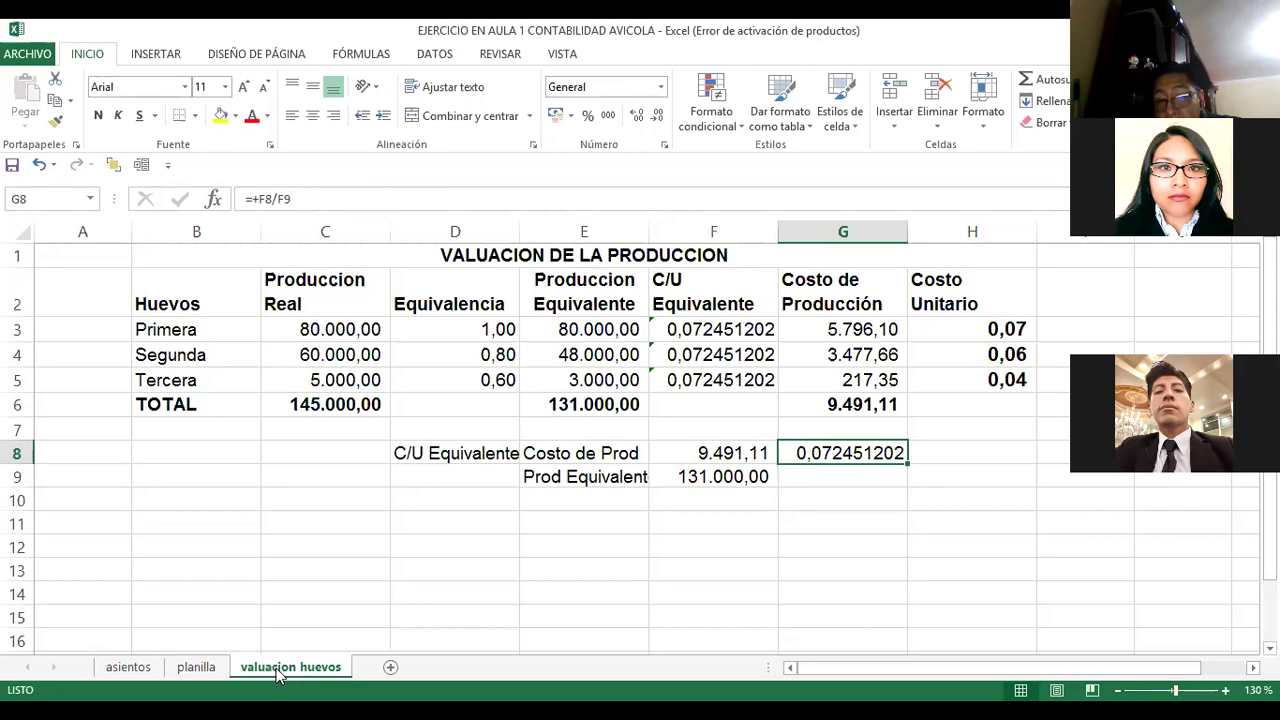
Step: Review the C/U Equivalente formulas in F3 to F5 that refer to the equivalent unit cost
key(Up)
key(Up)
key(Up)
key(Up)
key(Up)
key(Left)
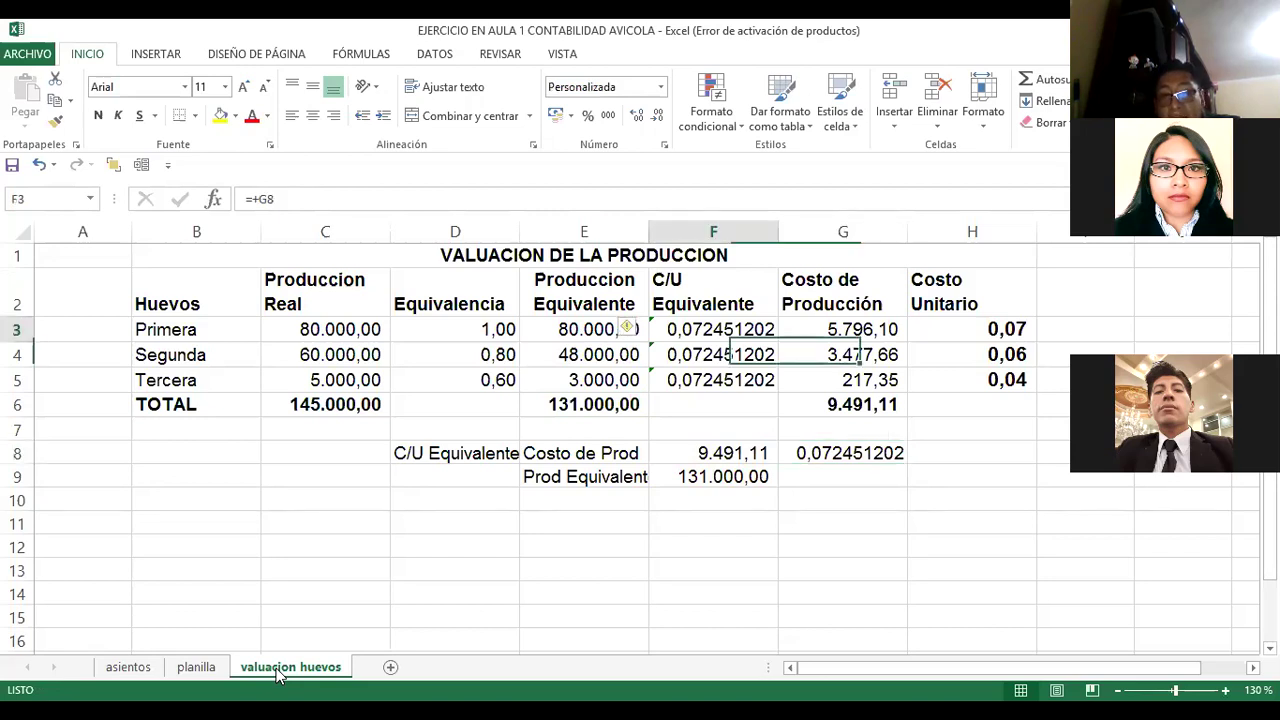
key(Up)
key(Down)
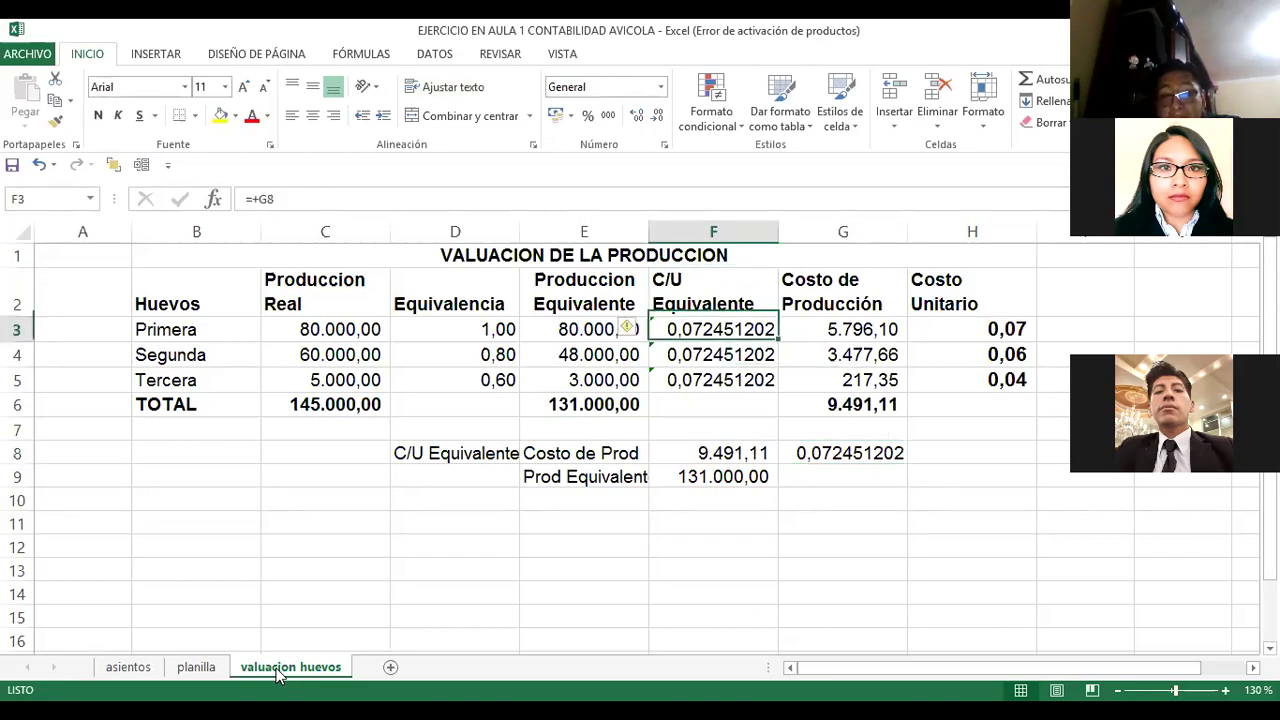
key(Down)
key(Down)
key(Up)
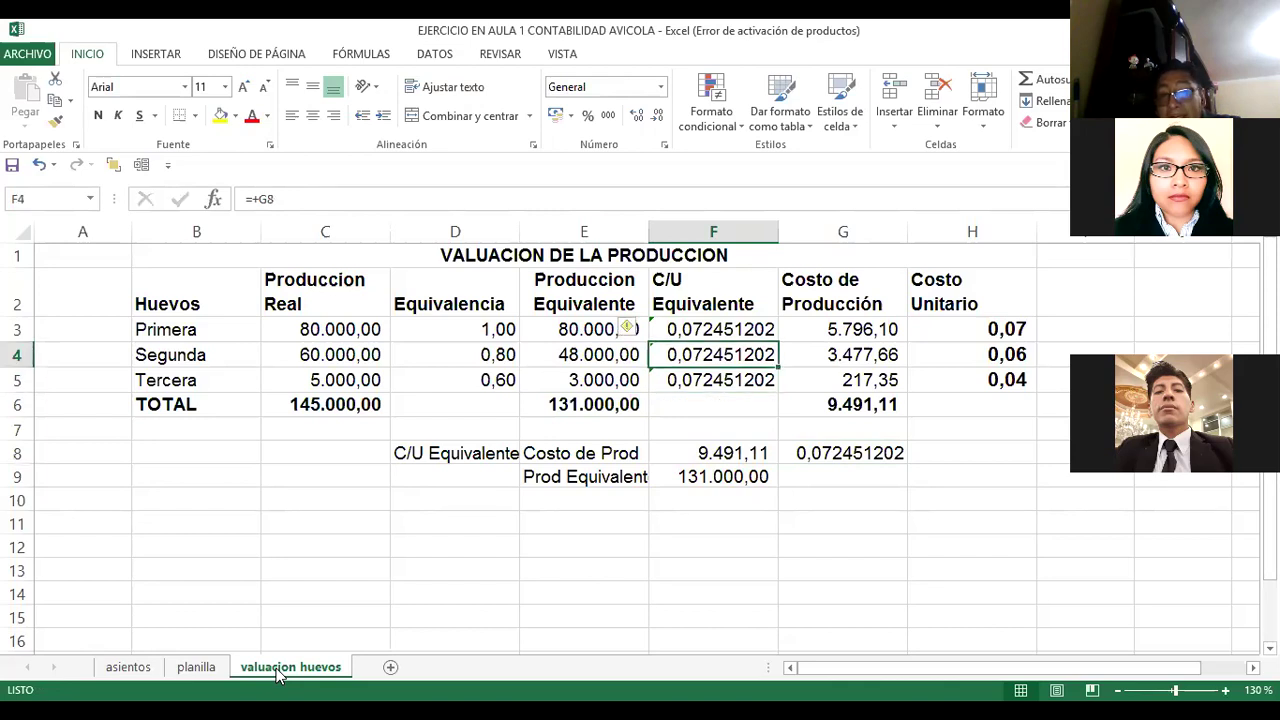
key(Up)
Step: Inspect the Costo de Producción formula for the Primera eggs in G3 and the cells it multiplies
key(Right)
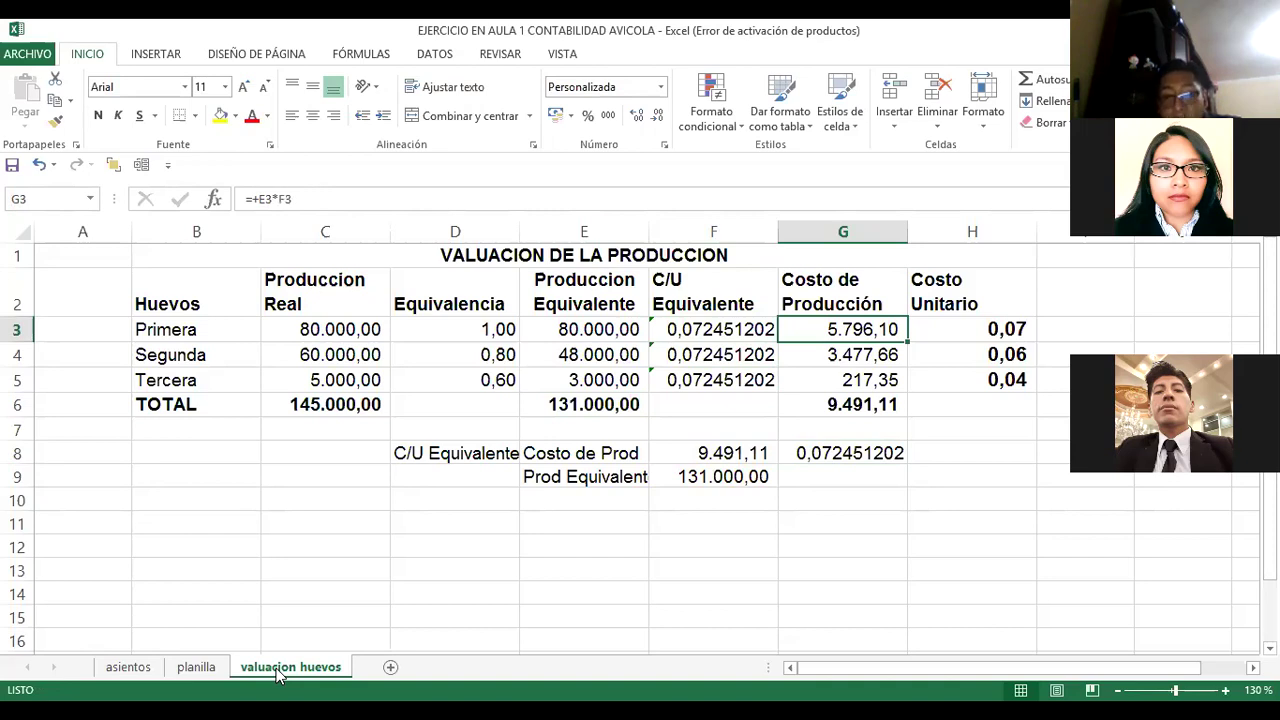
key(F2)
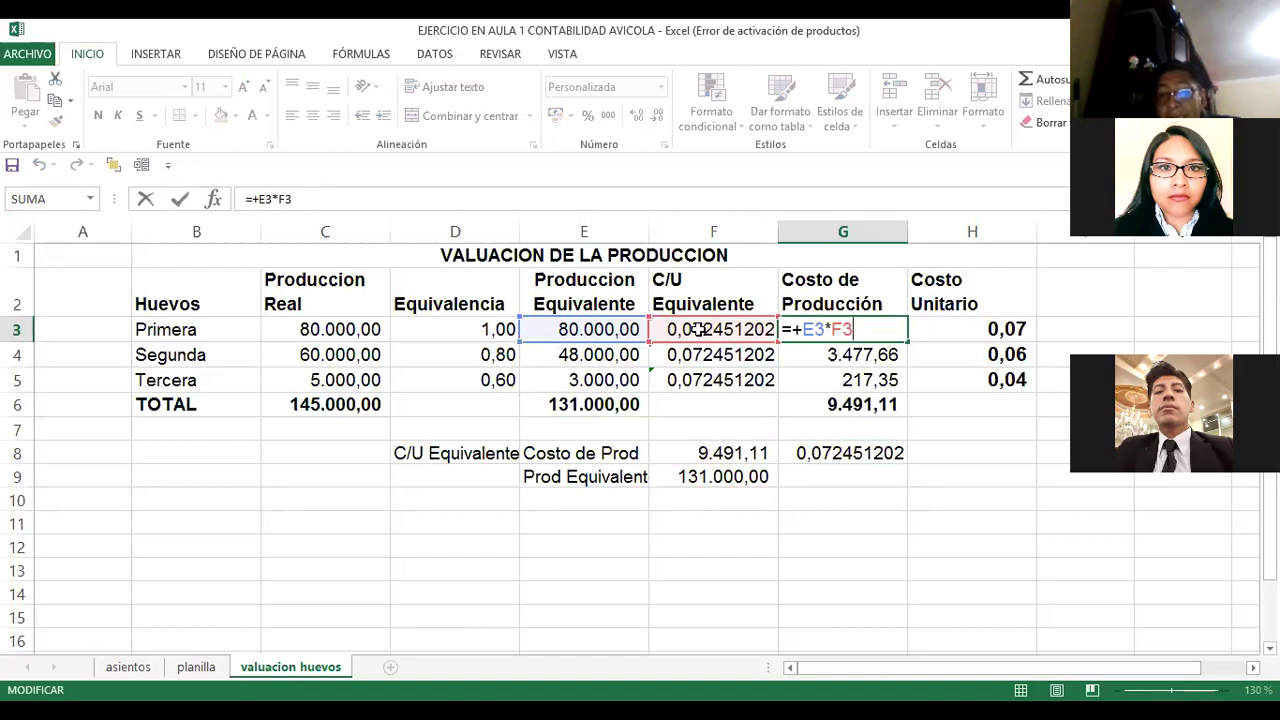
key(ctrl+Return)
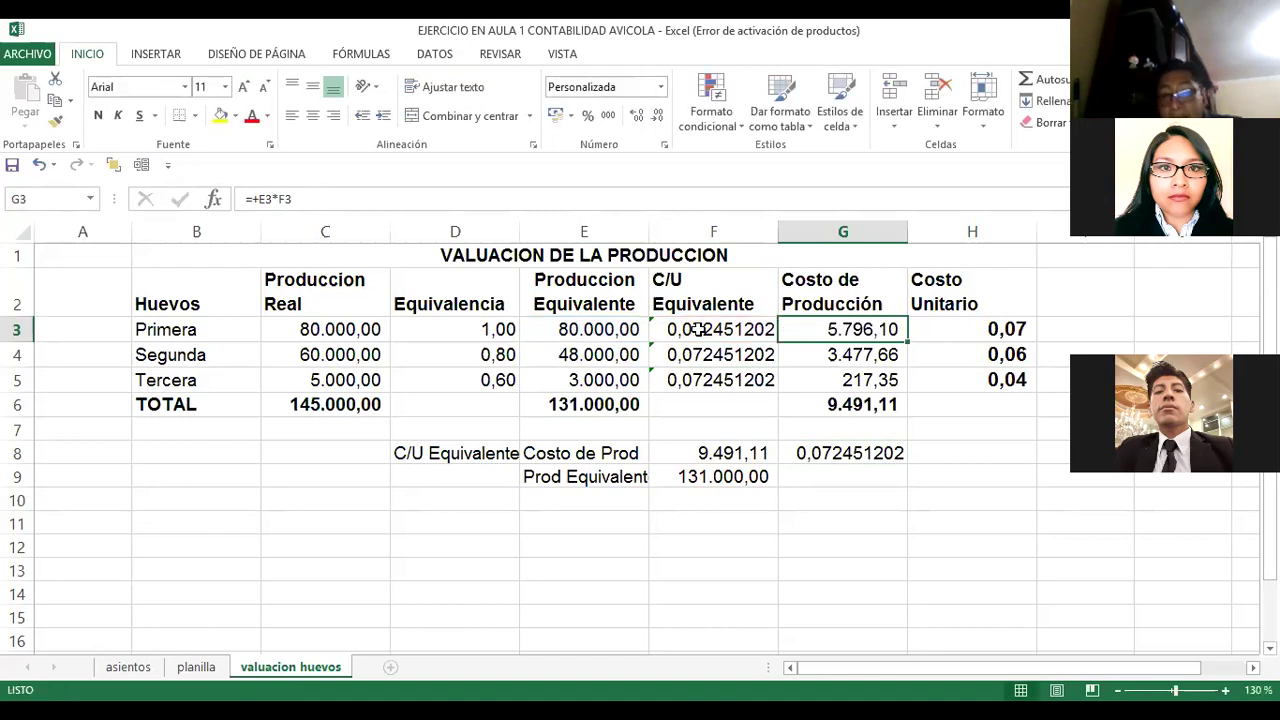
Step: Inspect the Costo de Producción formulas for the Segunda and Tercera eggs in G4 and G5
key(Down)
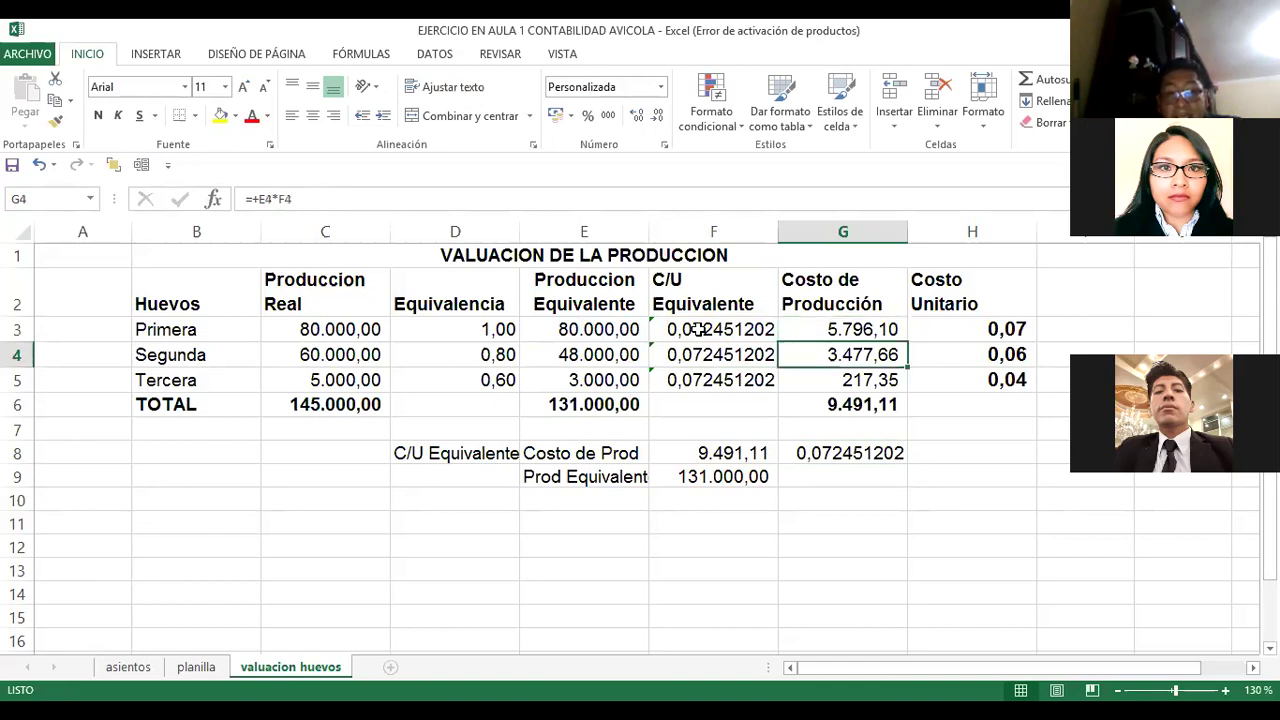
key(F2)
key(ctrl+Return)
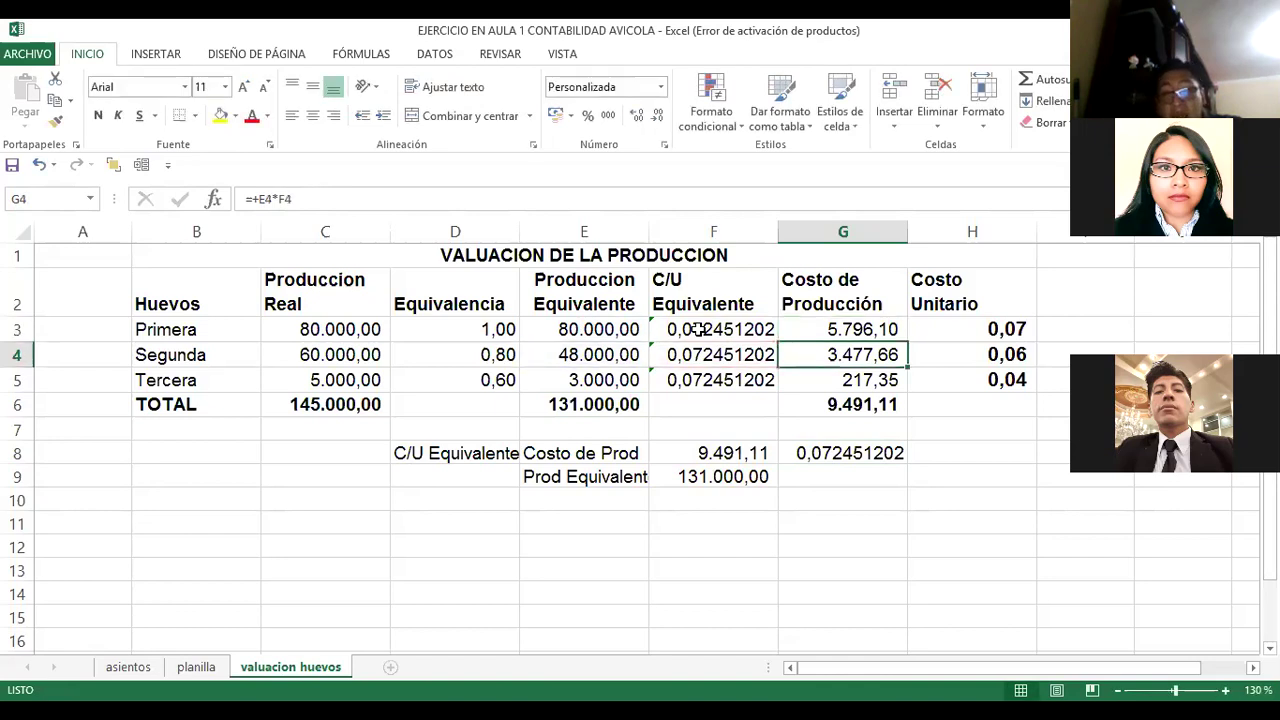
key(Down)
key(F2)
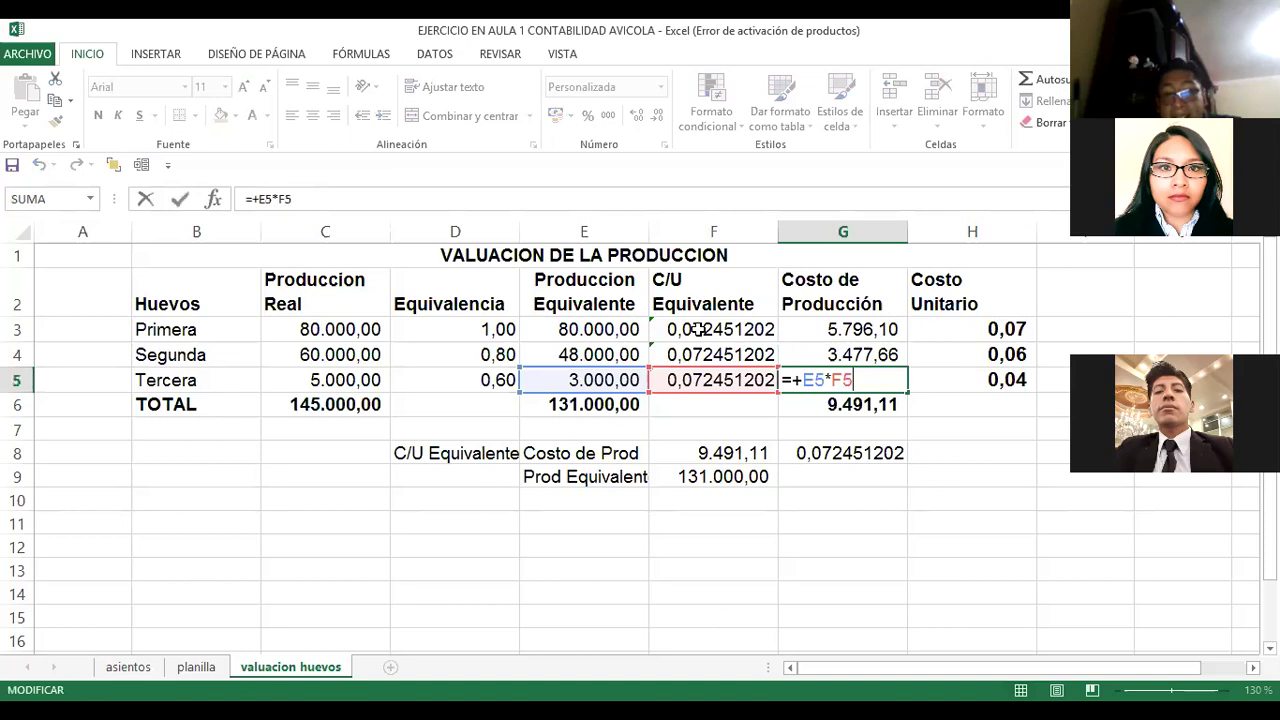
key(ctrl+Return)
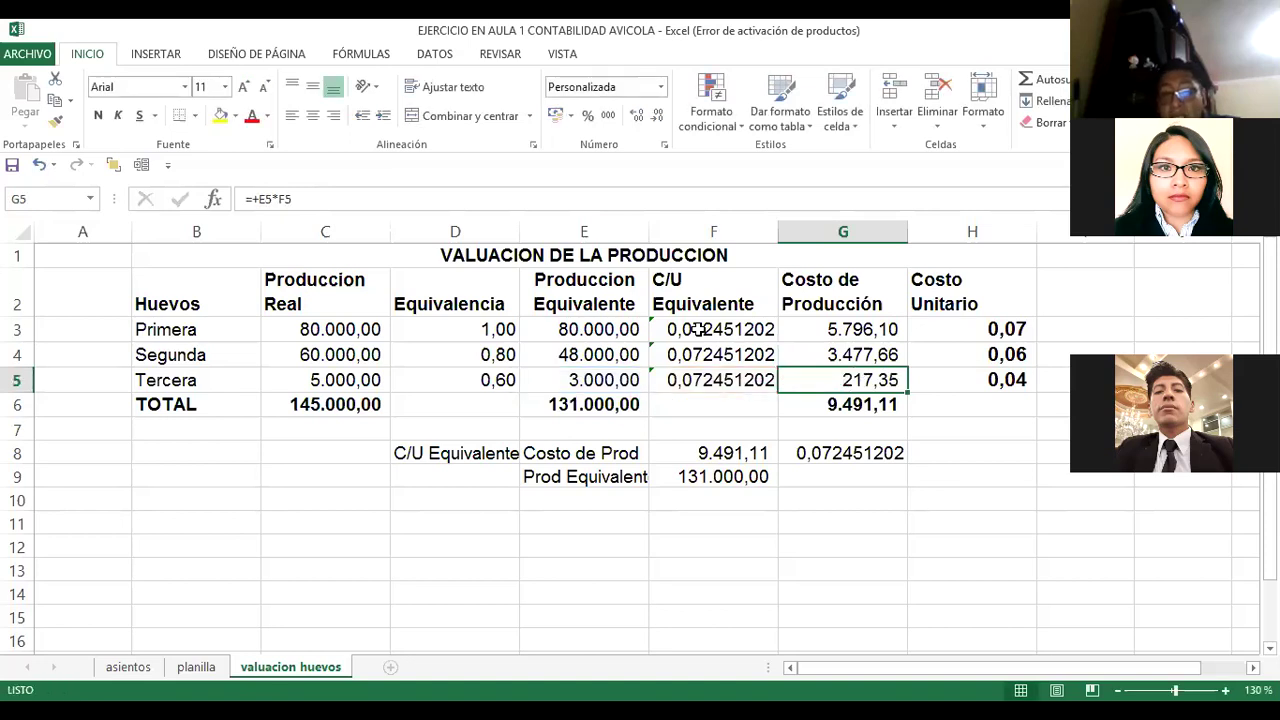
Step: Check the Costo de Producción total in G6 against the entry 8 amount on the asientos sheet, returning to valuacion huevos
key(Down)
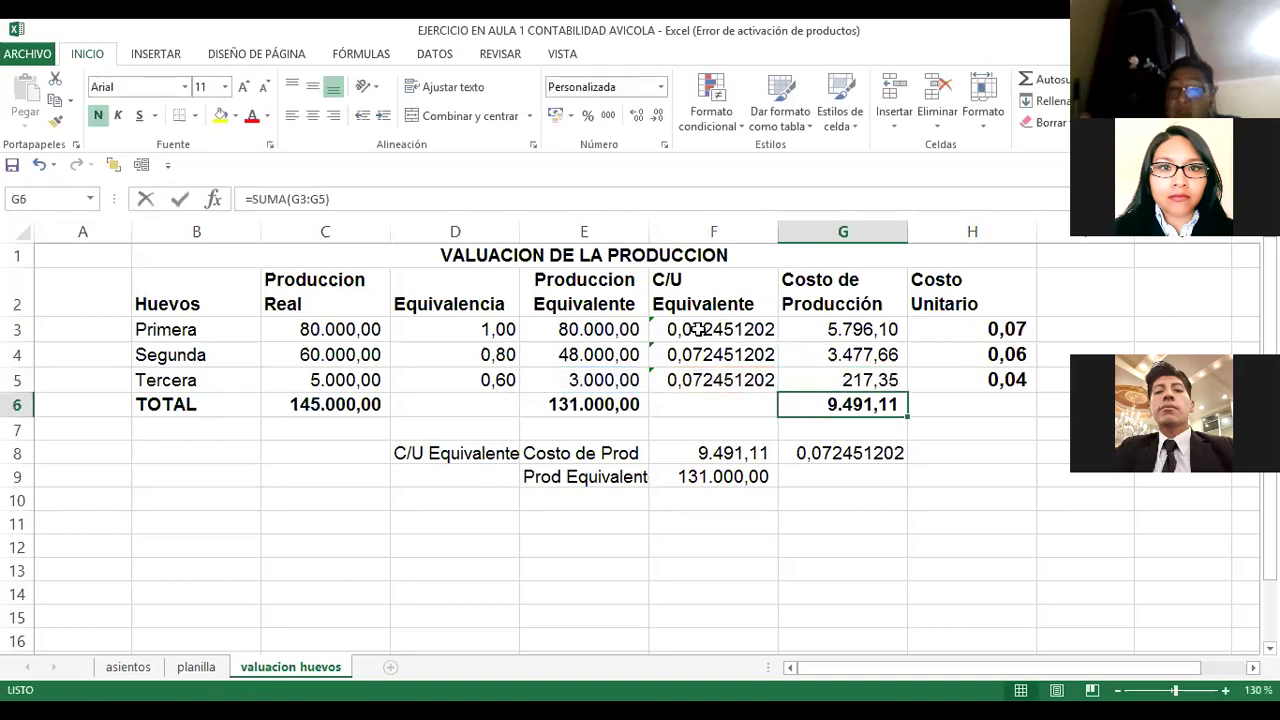
key(F2)
click(131, 666)
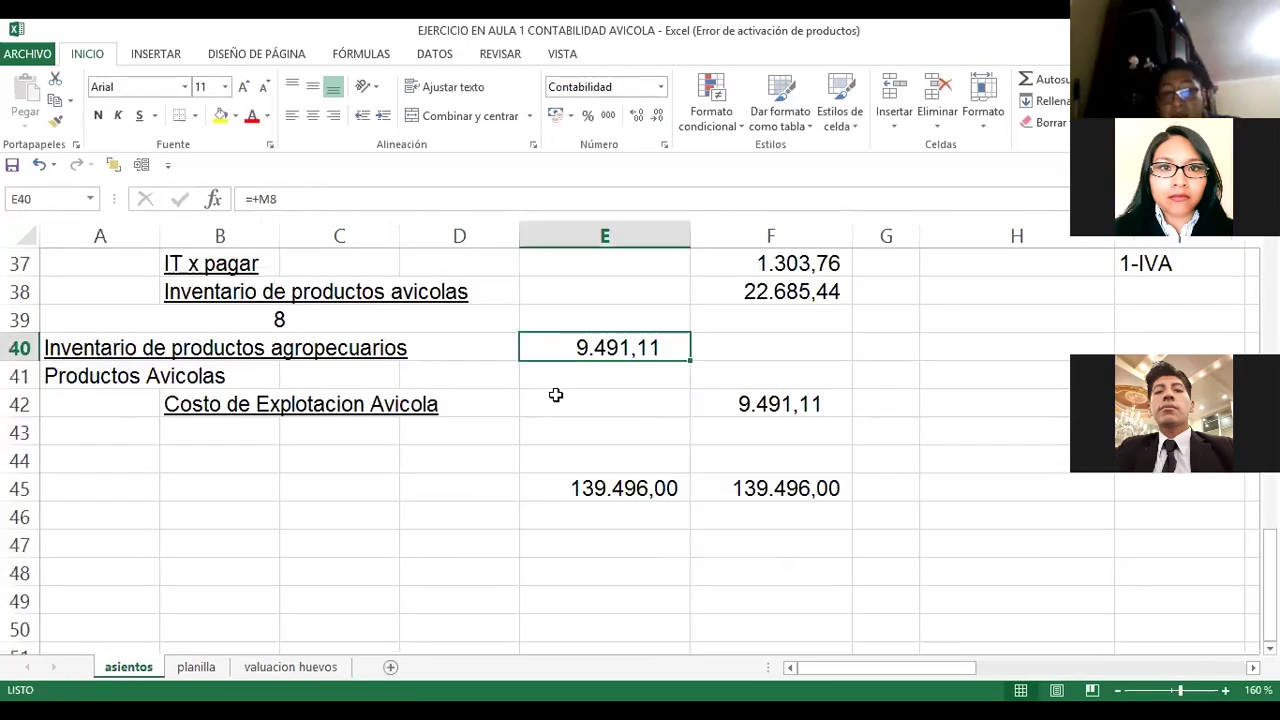
click(292, 667)
Step: Change the Costo Unitario header in H2 to "Costo Unitario Real"
key(Up)
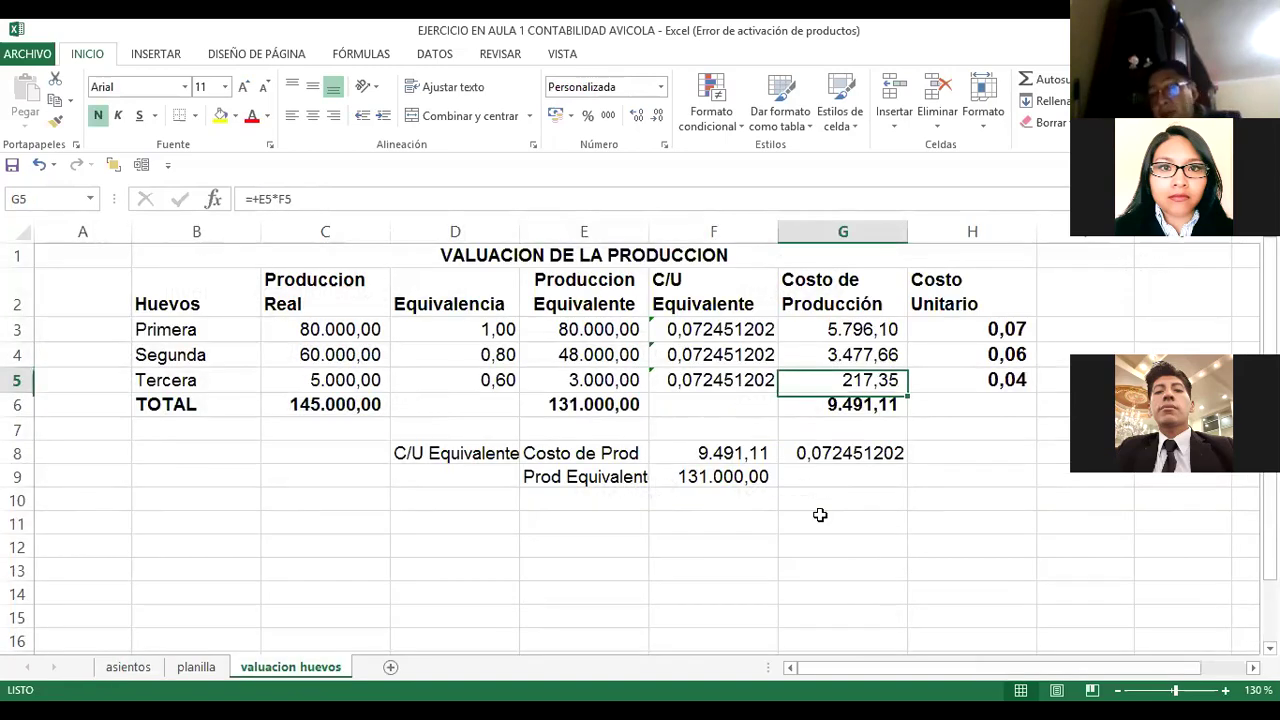
key(Up)
key(Up)
key(Right)
key(Up)
key(F2)
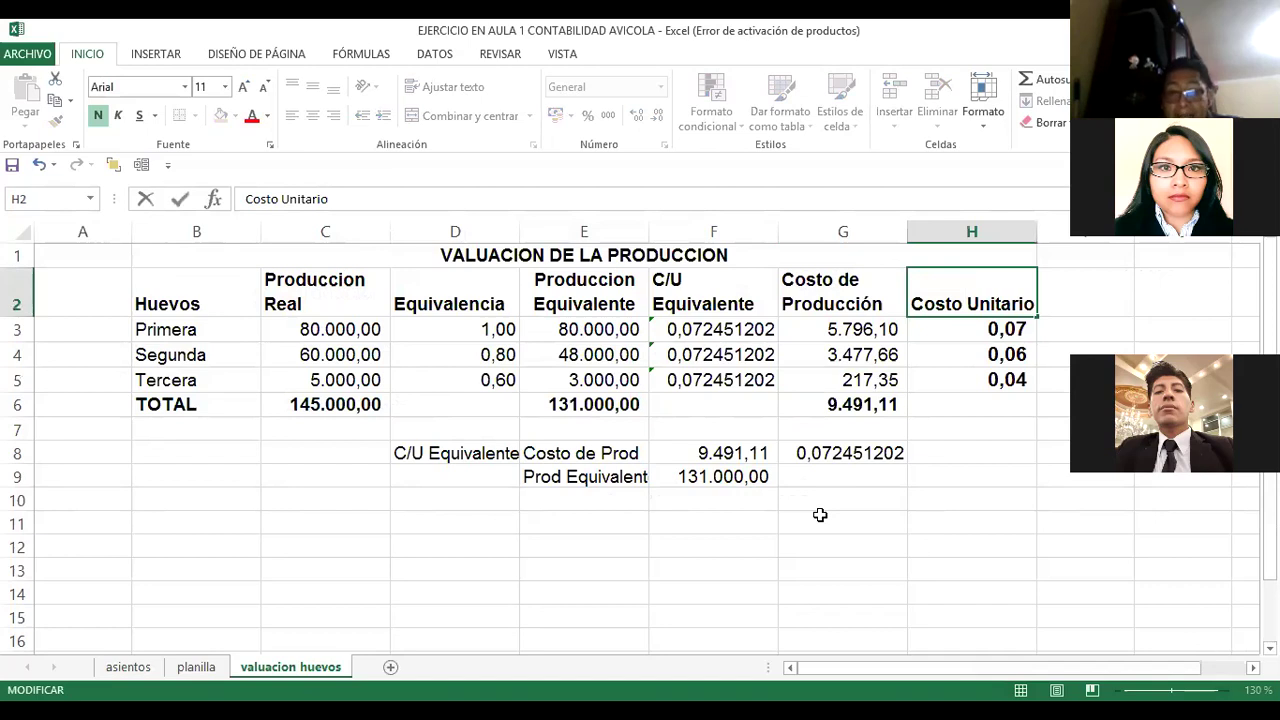
text(E)
key(BackSpace)
key(BackSpace)
text(Real)
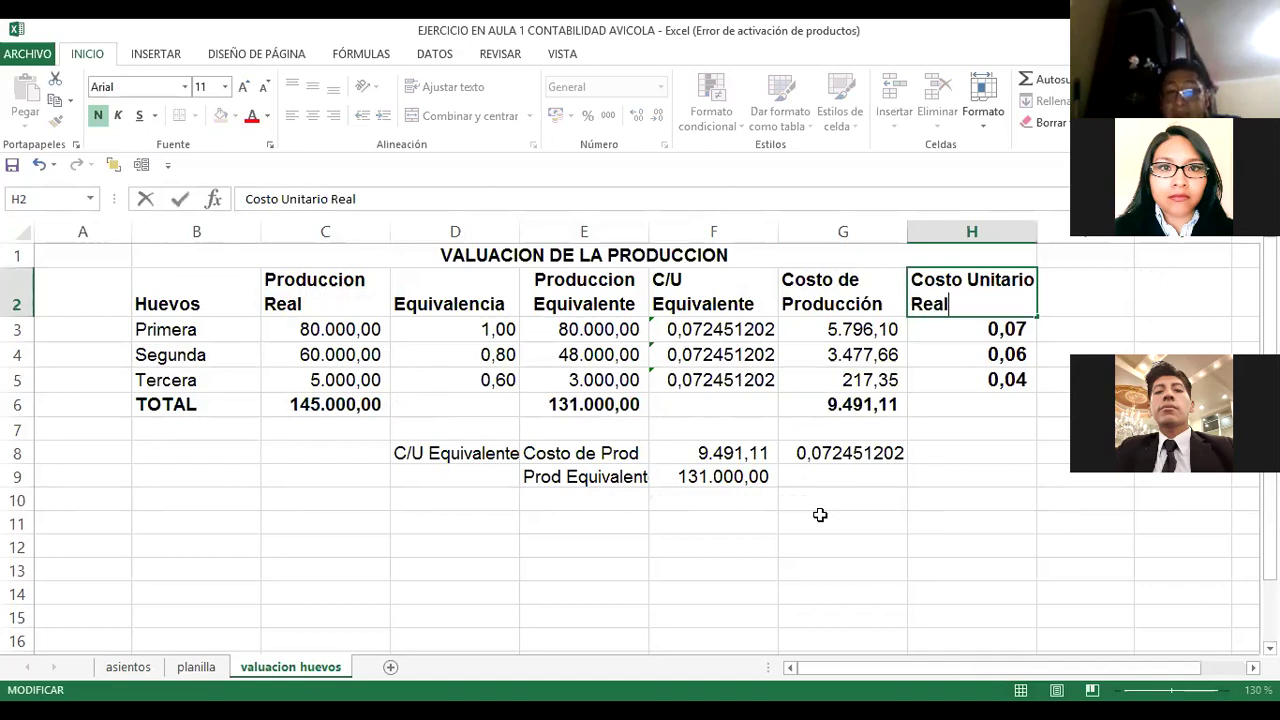
key(ctrl+Return)
Step: Inspect the real unit cost formula for the Primera eggs in H3 and the cells it divides
key(Down)
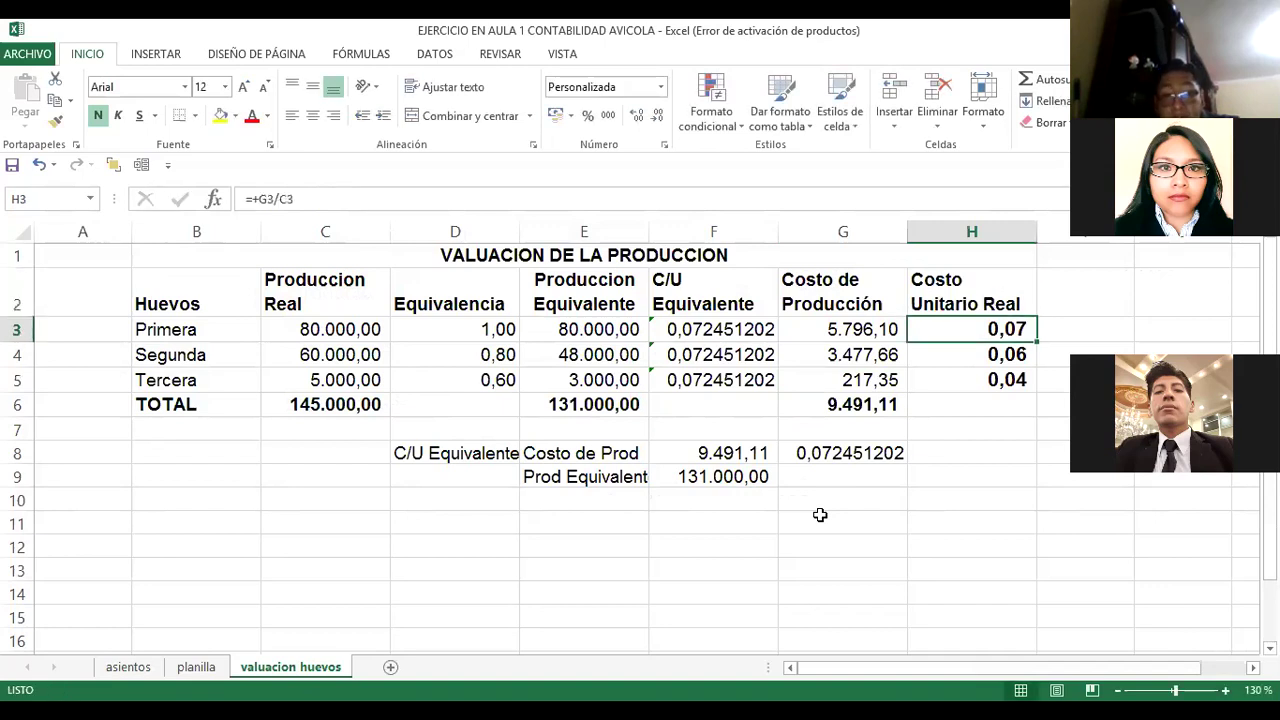
key(F2)
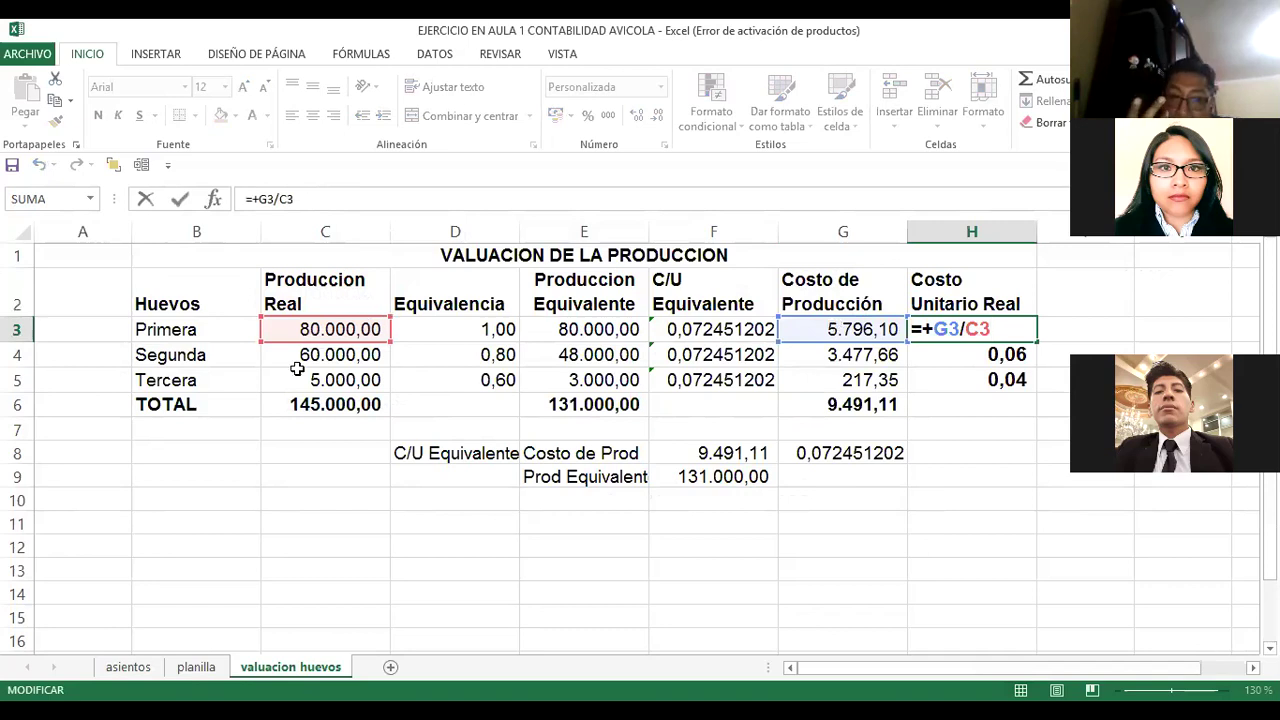
key(Escape)
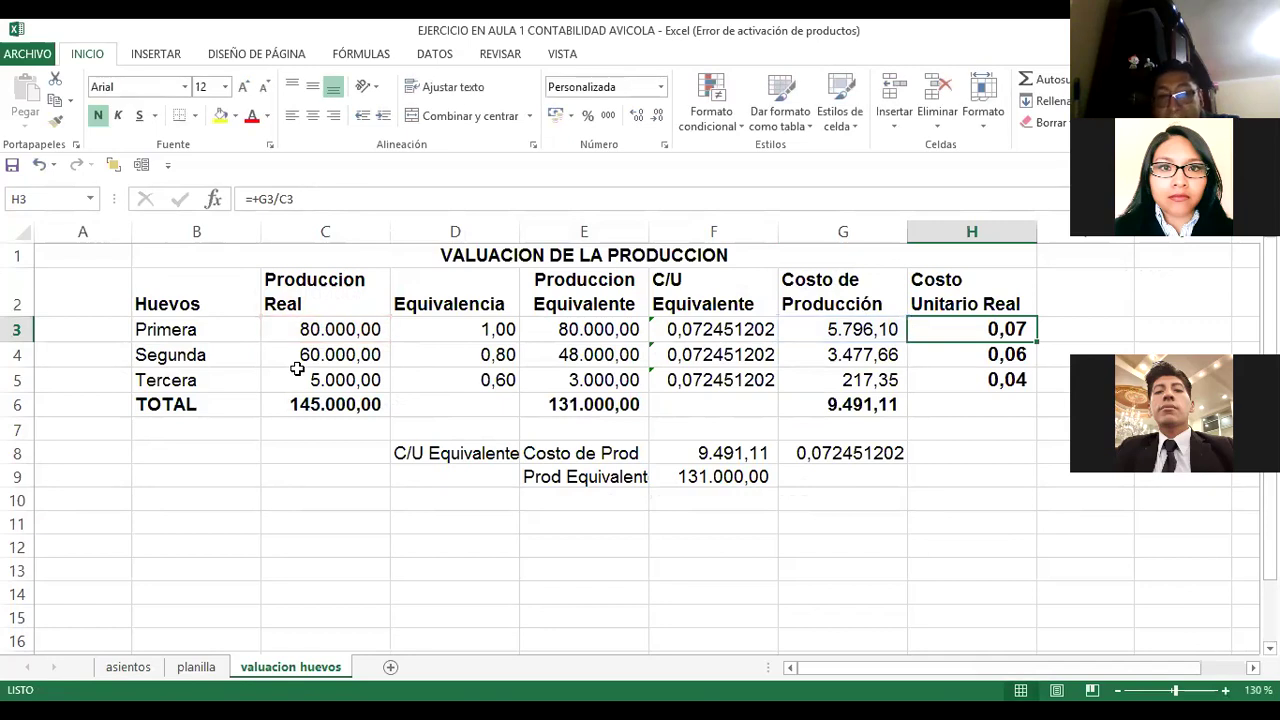
key(F2)
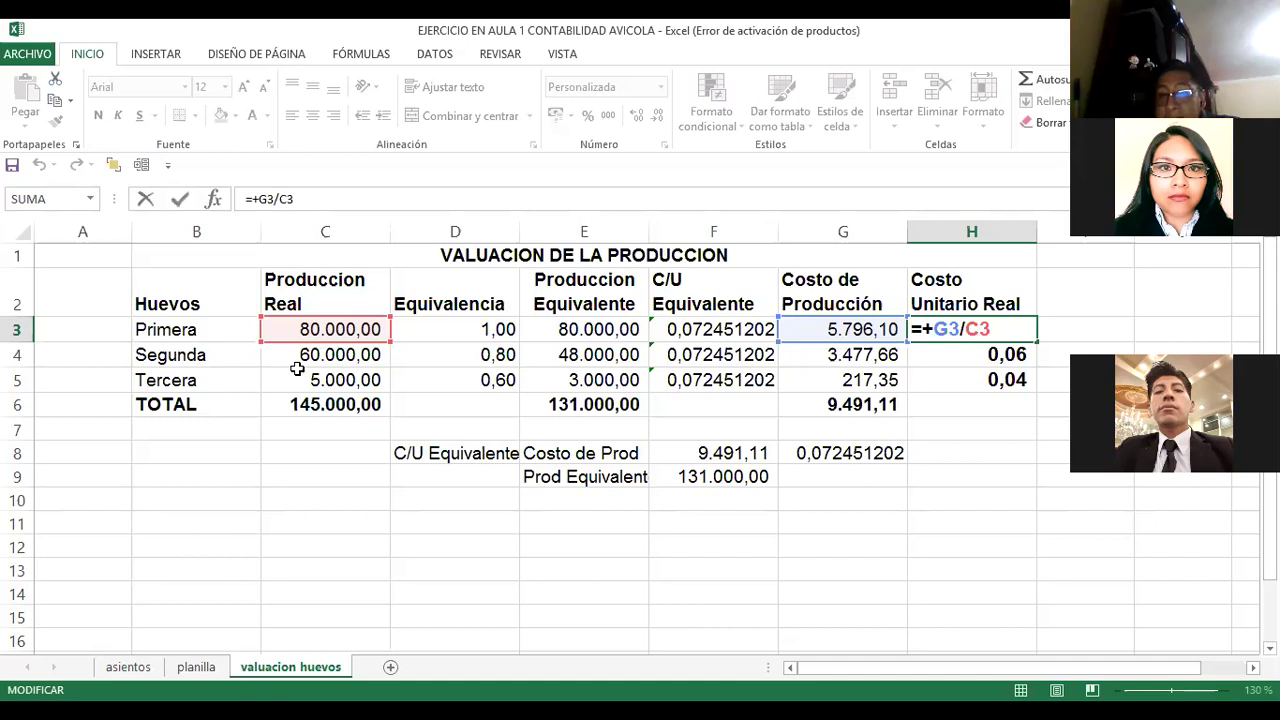
key(ctrl+Return)
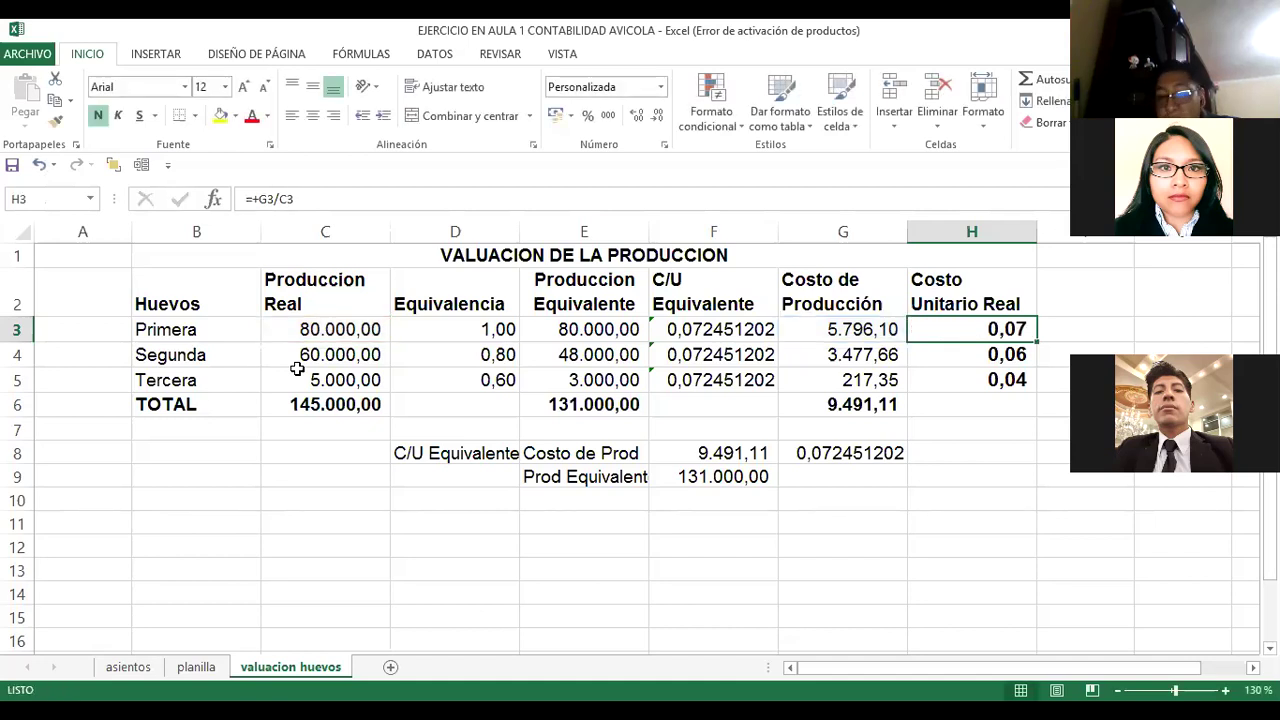
Step: Inspect the real unit cost formulas for the Segunda and Tercera eggs in H4 and H5
key(Down)
key(F2)
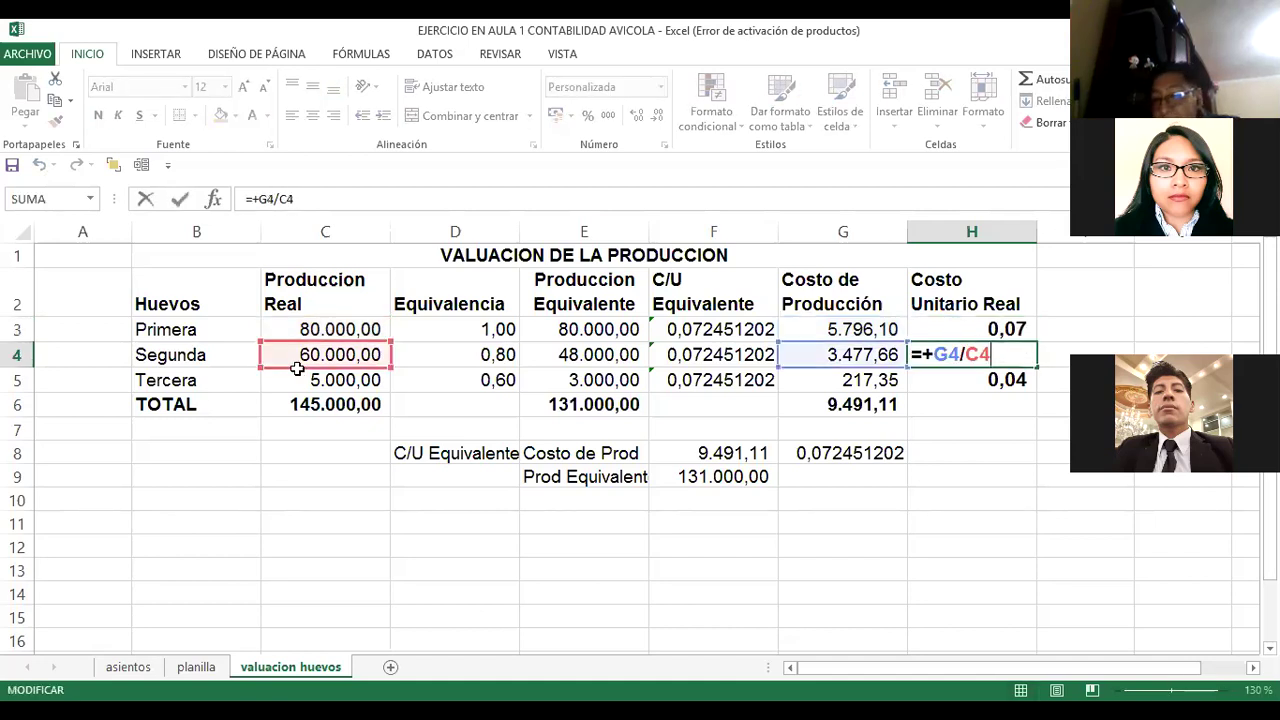
key(ctrl+Return)
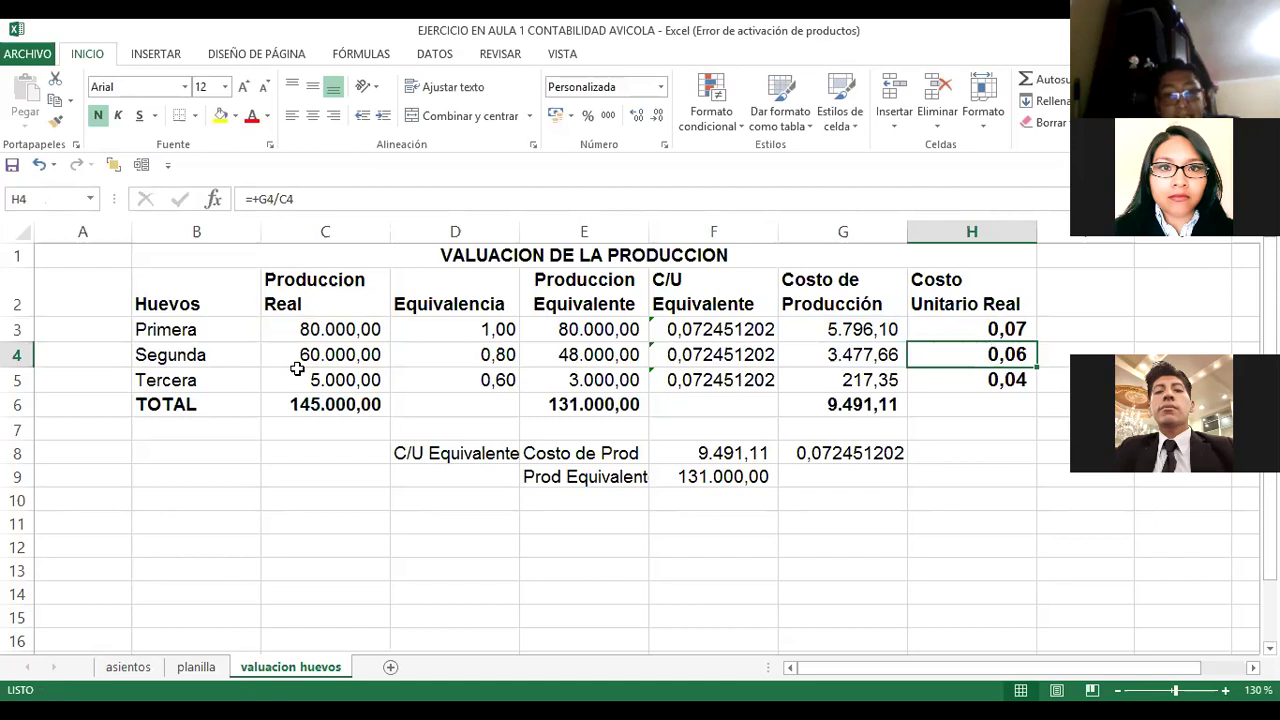
key(Down)
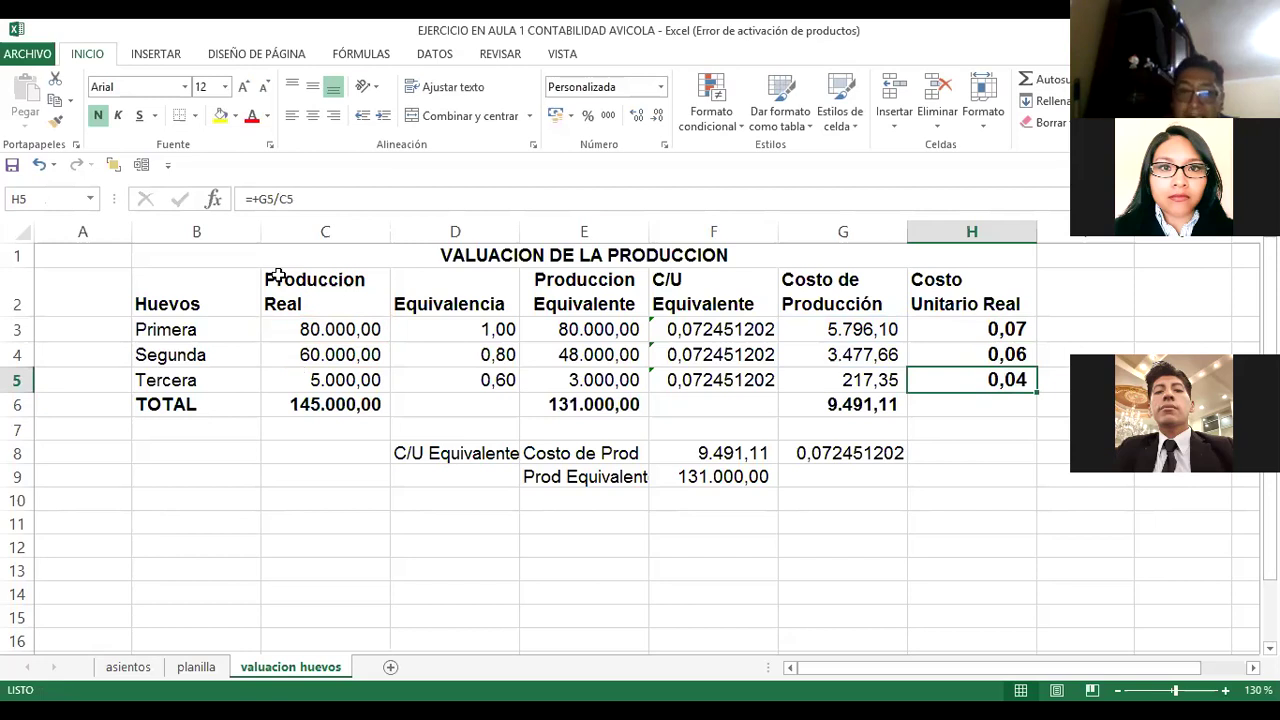
key(Up)
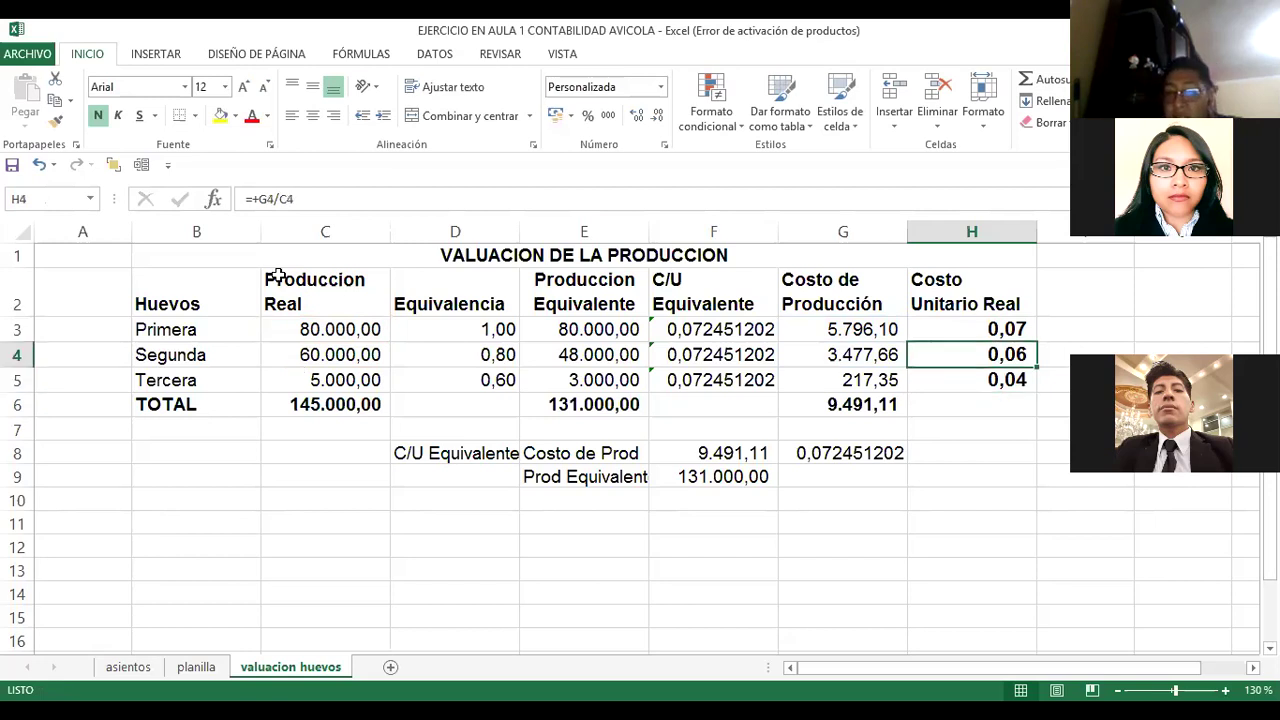
Step: Review the real unit costs of the three egg grades in H3:H5 alongside their production costs in column G
key(Right)
scroll(278, 275, right, 1)
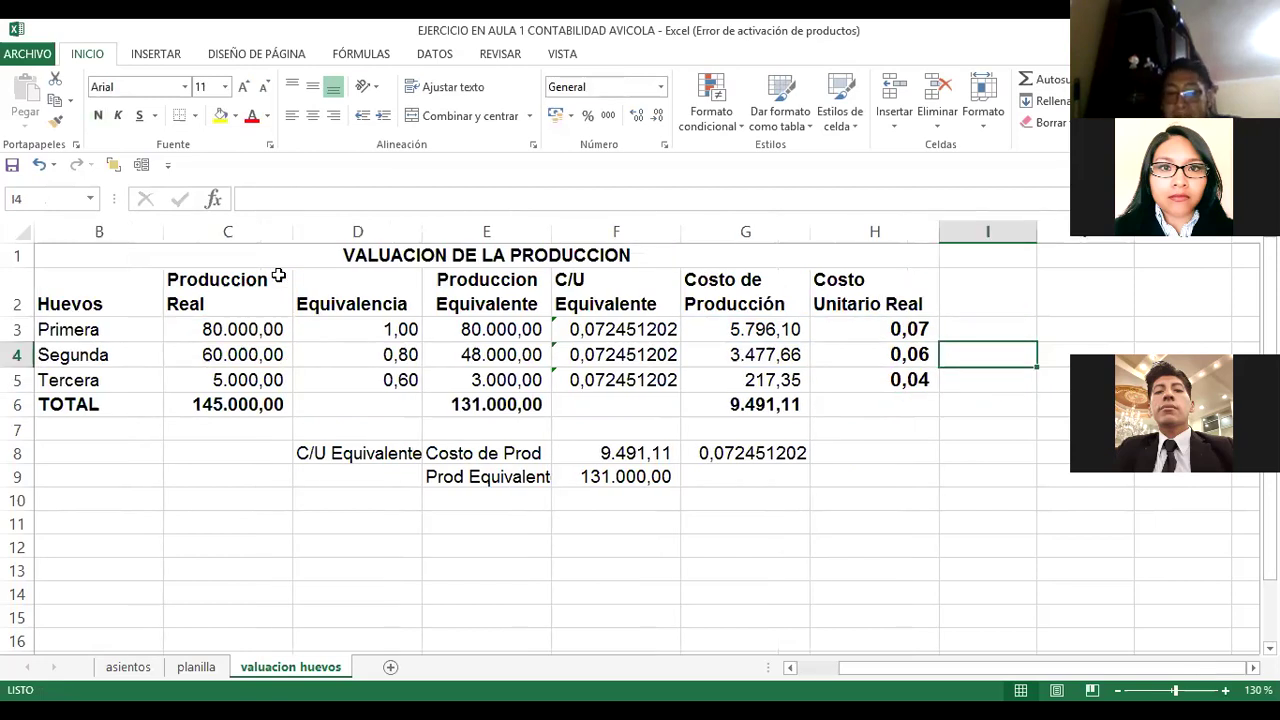
key(Down)
key(Left)
key(Left)
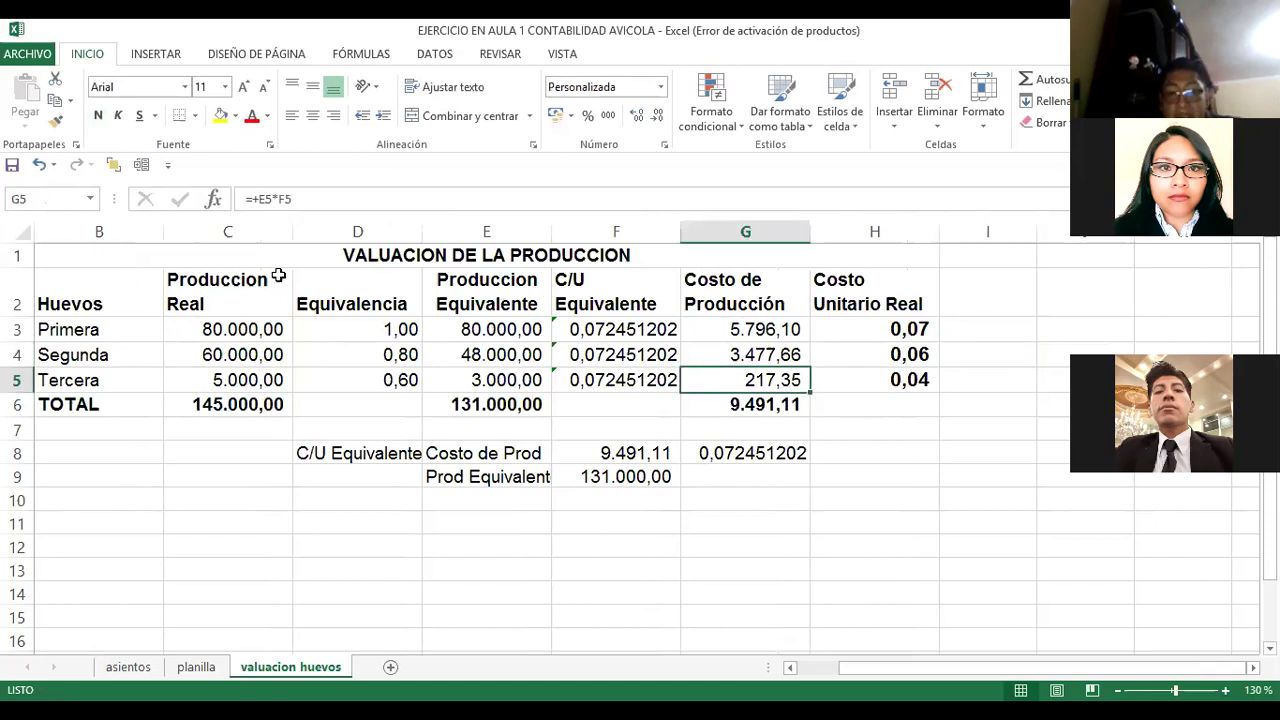
key(Right)
key(Up)
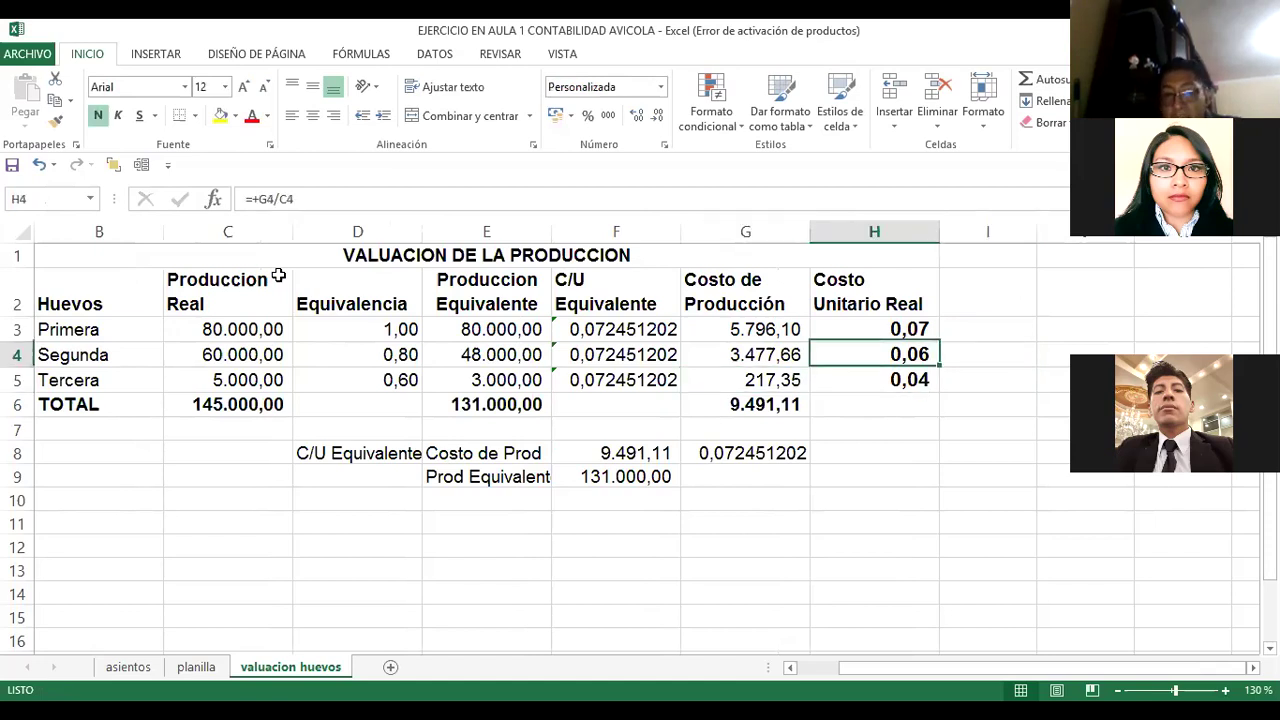
key(Up)
key(shift+Down)
key(shift+Down)
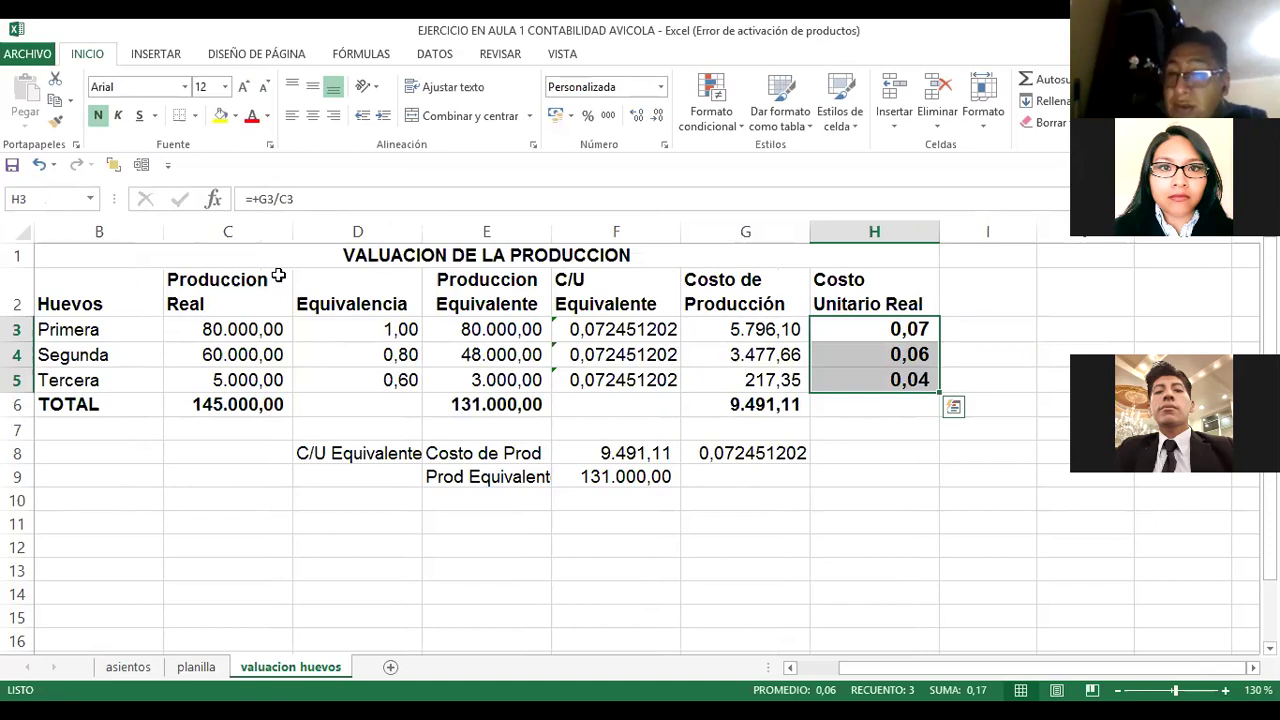
key(Down)
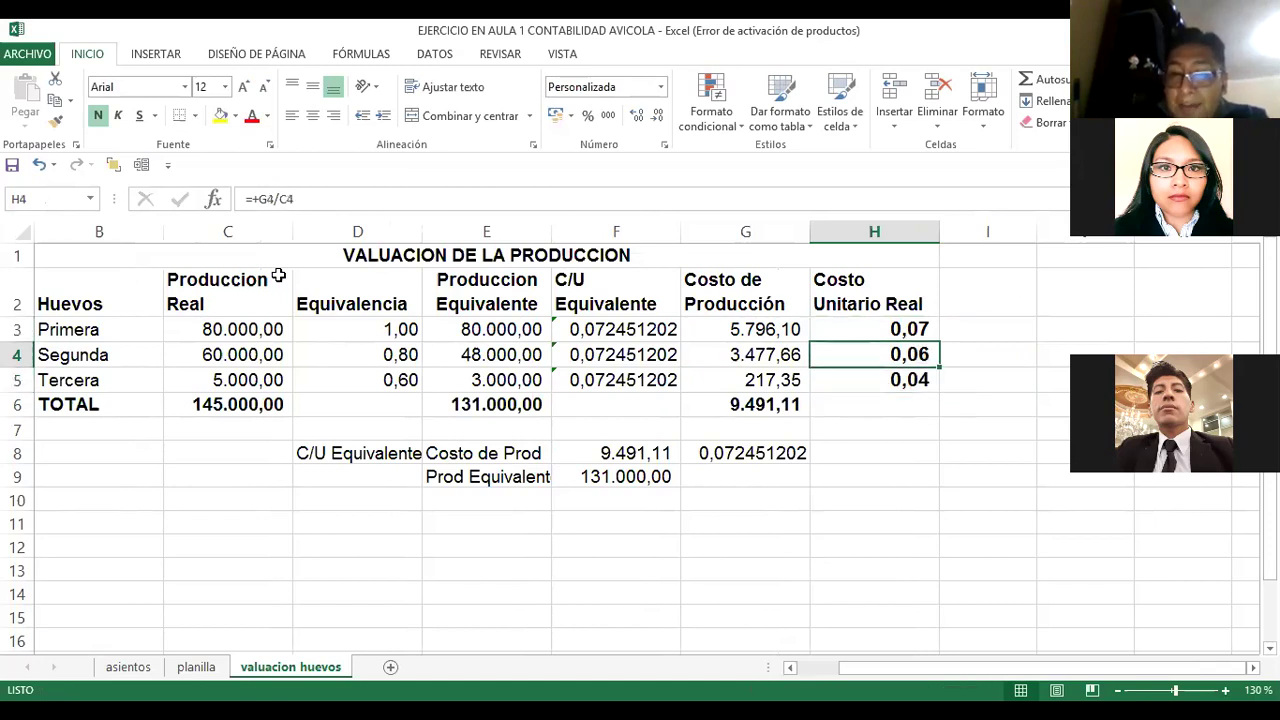
key(Up)
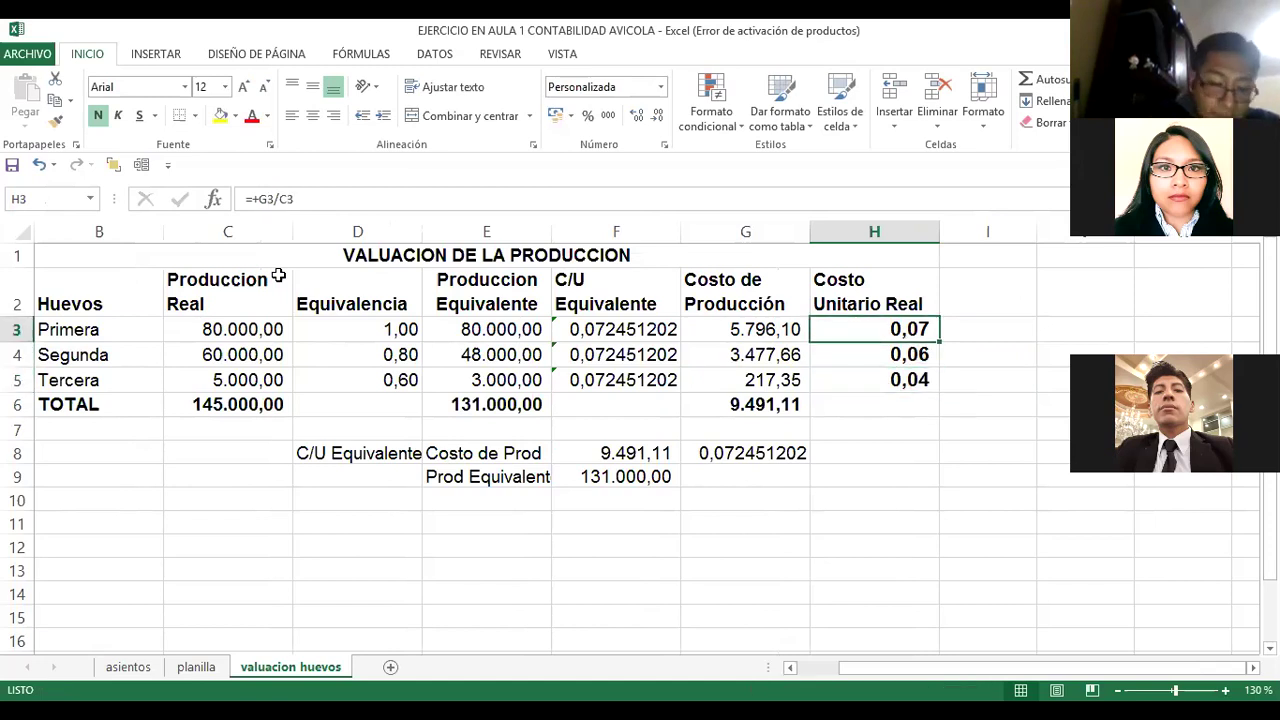
key(Down)
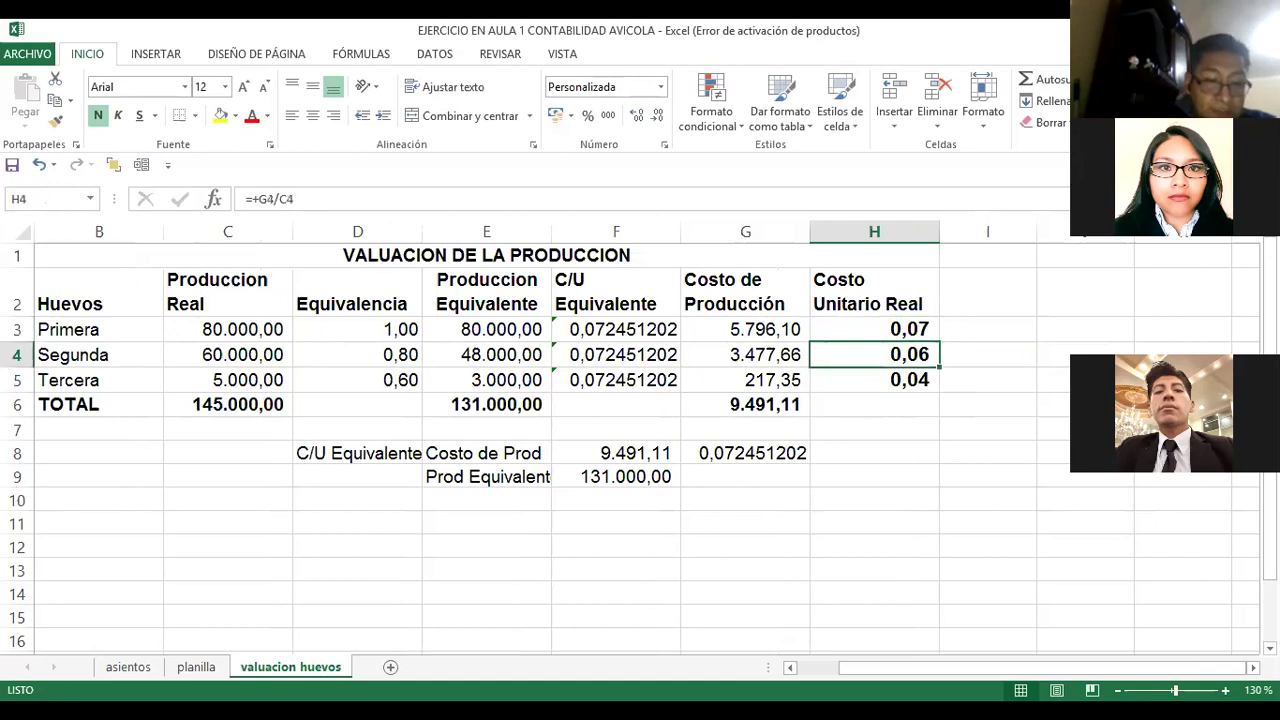
Step: Return to the asientos sheet and go to the empty row below entry 8
click(196, 667)
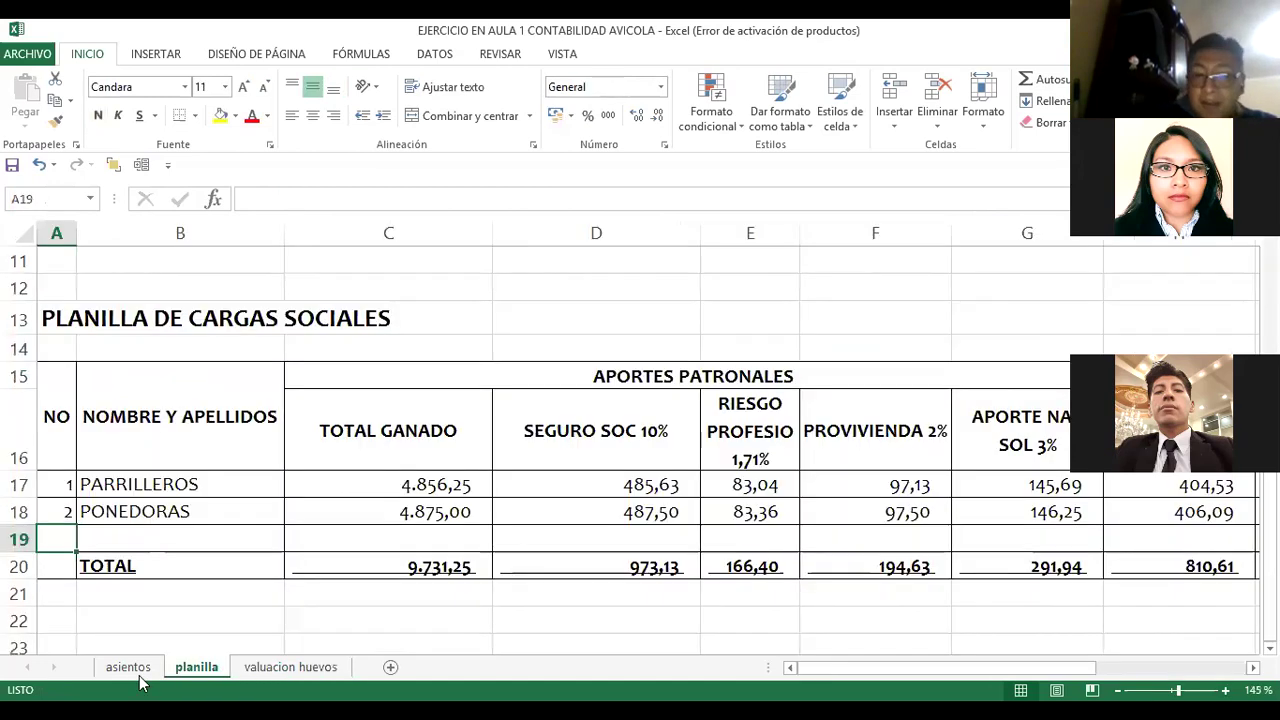
click(128, 667)
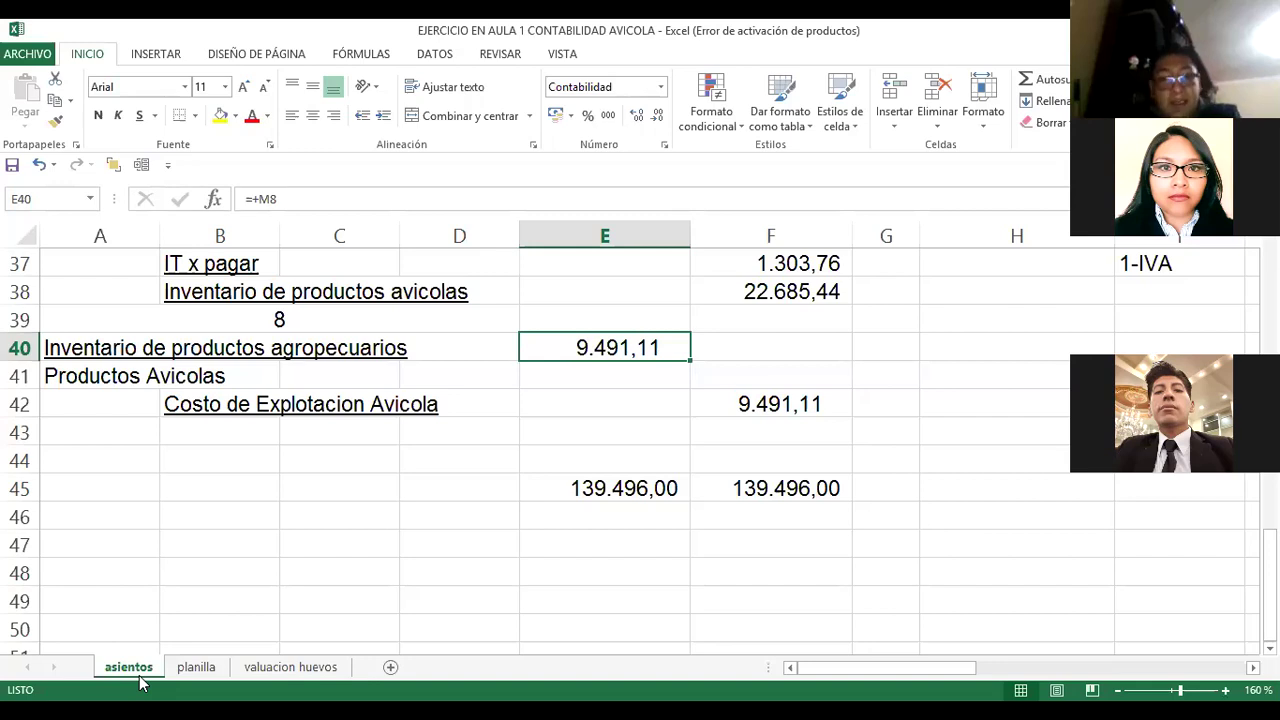
key(Down)
key(Down)
key(Down)
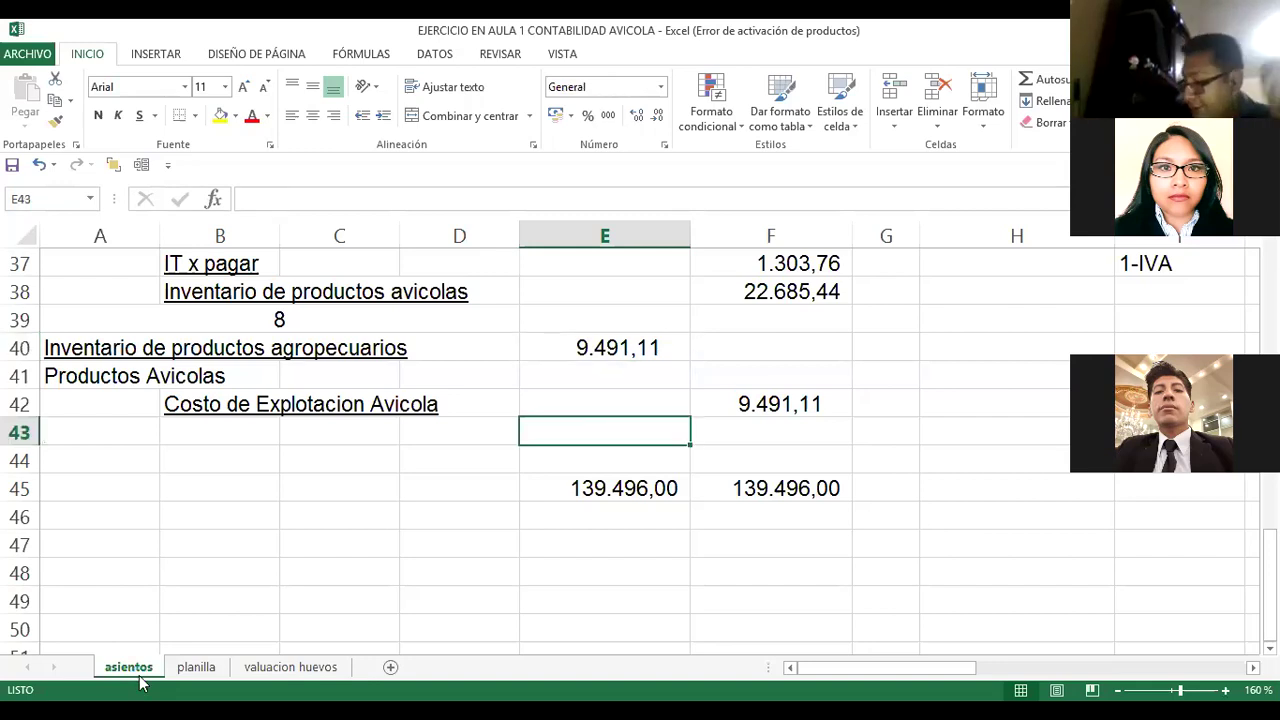
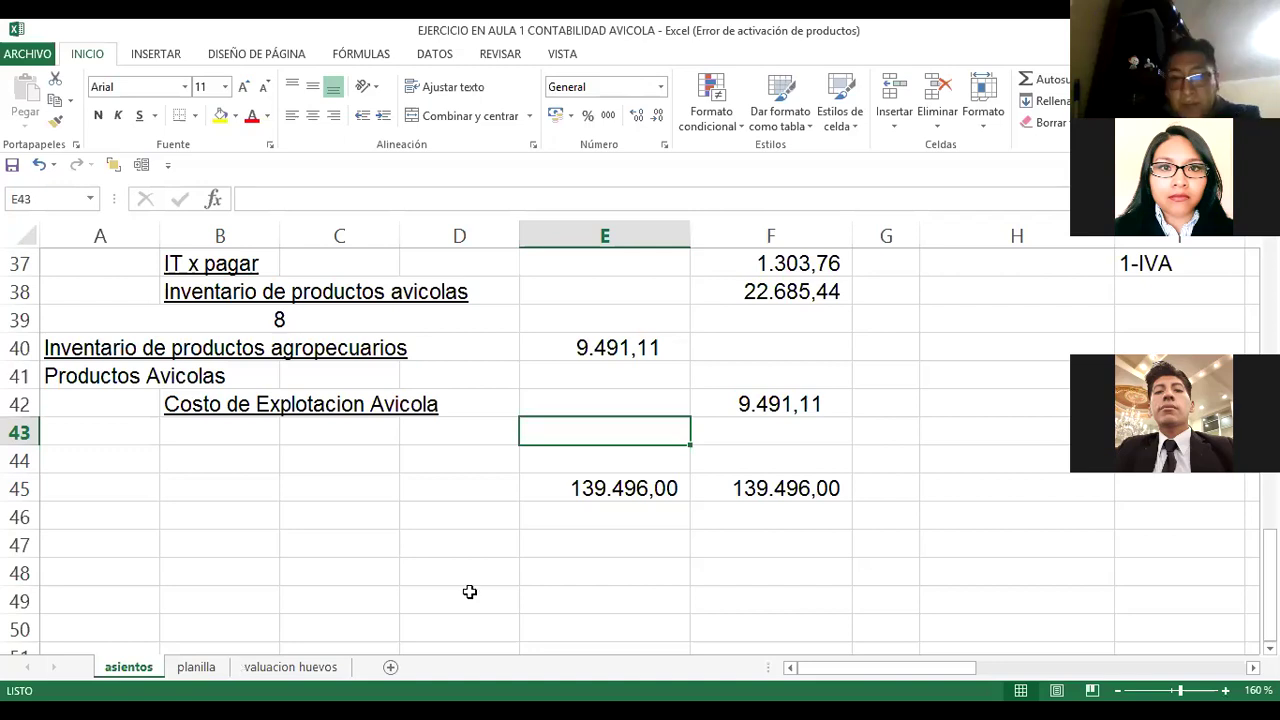
Step: Locate the "Por activación de los parrilleros" note in H28 and the broiler sale calculations beneath it
scroll(522, 526, up, 3)
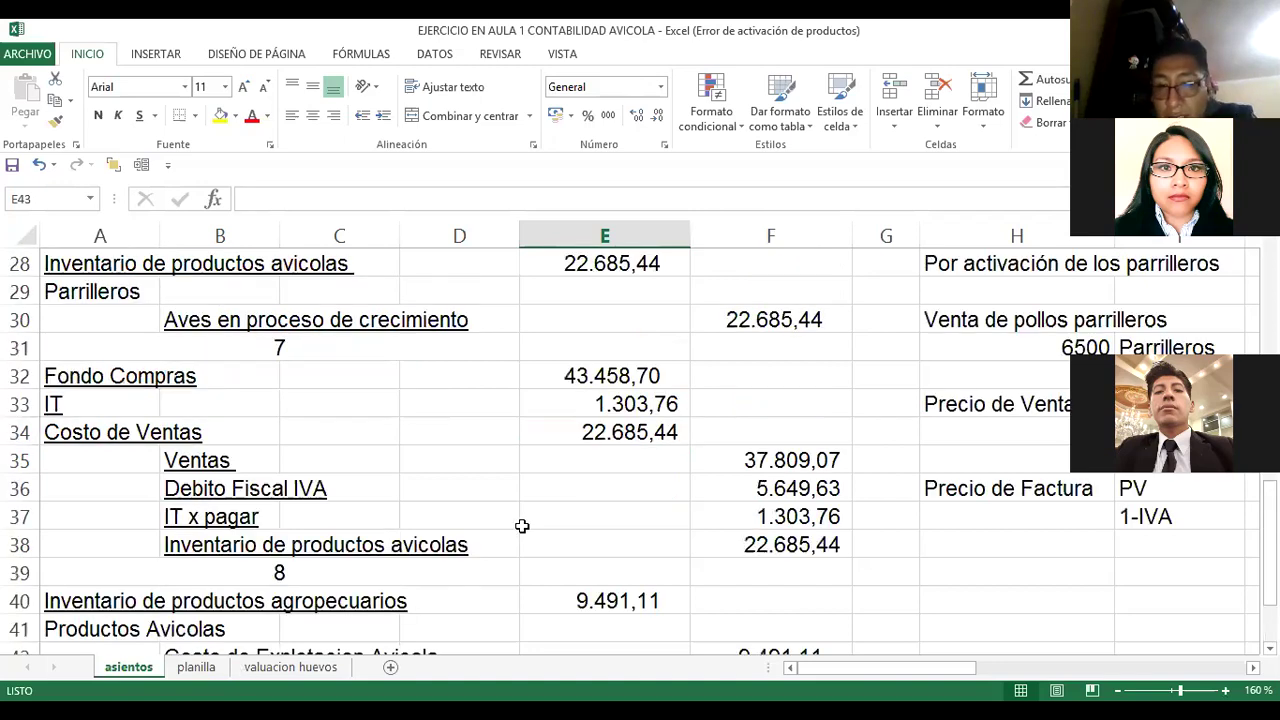
key(Right)
key(Right)
key(Right)
key(Right)
key(Right)
key(Up)
key(Up)
key(Up)
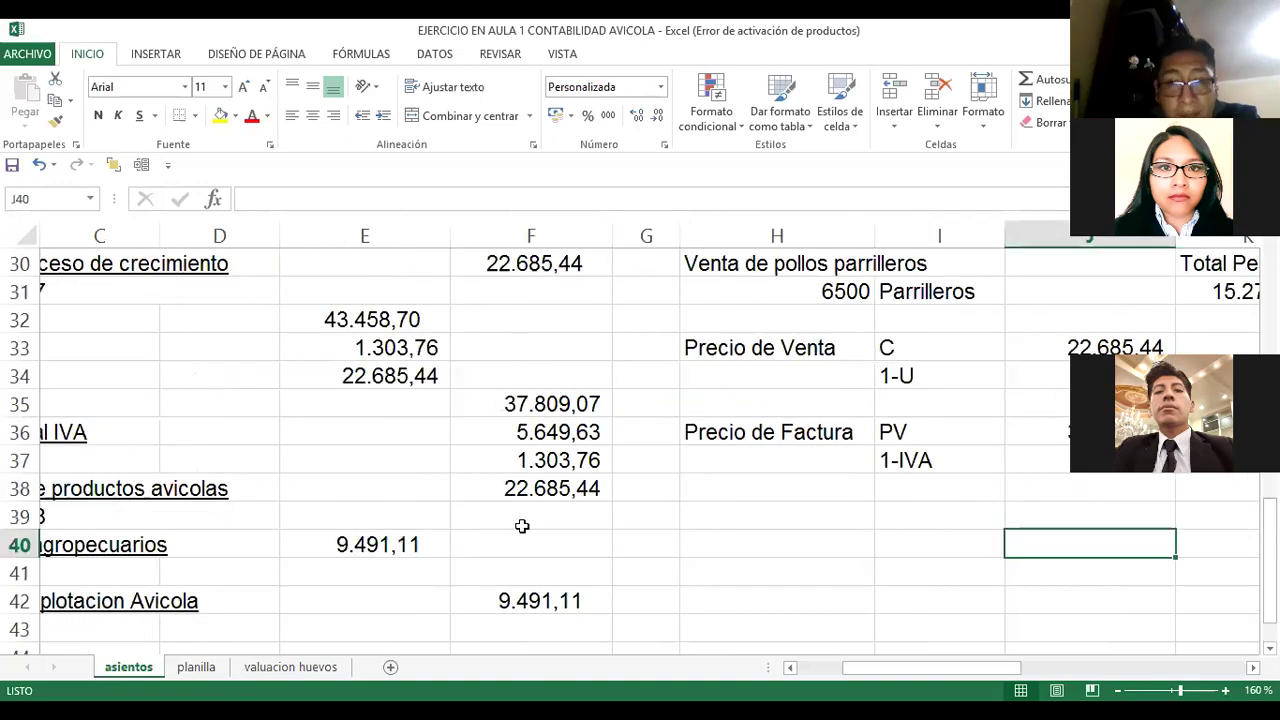
key(Right)
key(Right)
key(Right)
key(Up)
key(Up)
key(Up)
key(Up)
key(Up)
key(Up)
key(Up)
key(Up)
key(Up)
key(Left)
key(Left)
key(Left)
key(Left)
key(Left)
key(Up)
key(Up)
key(Up)
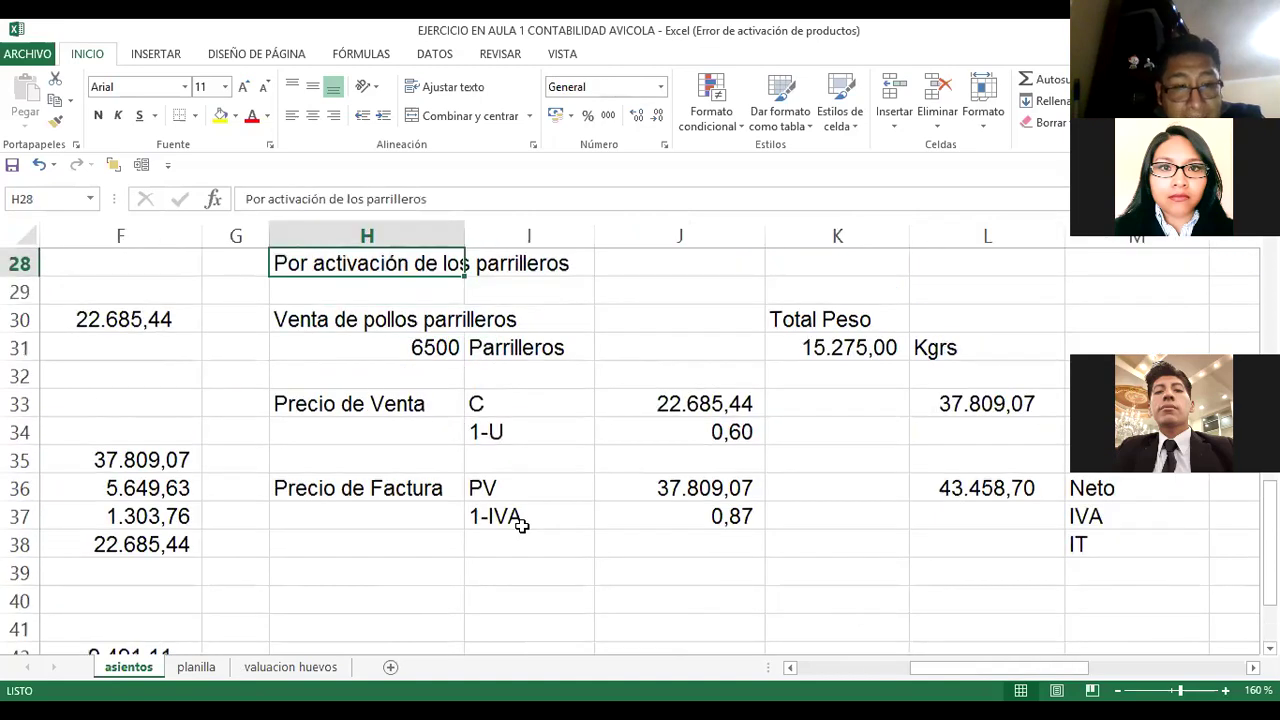
Step: Examine the layout of the Precio de Venta and Precio de Factura calculations in H33 and H36
key(Down)
key(Down)
key(Down)
key(Down)
key(Down)
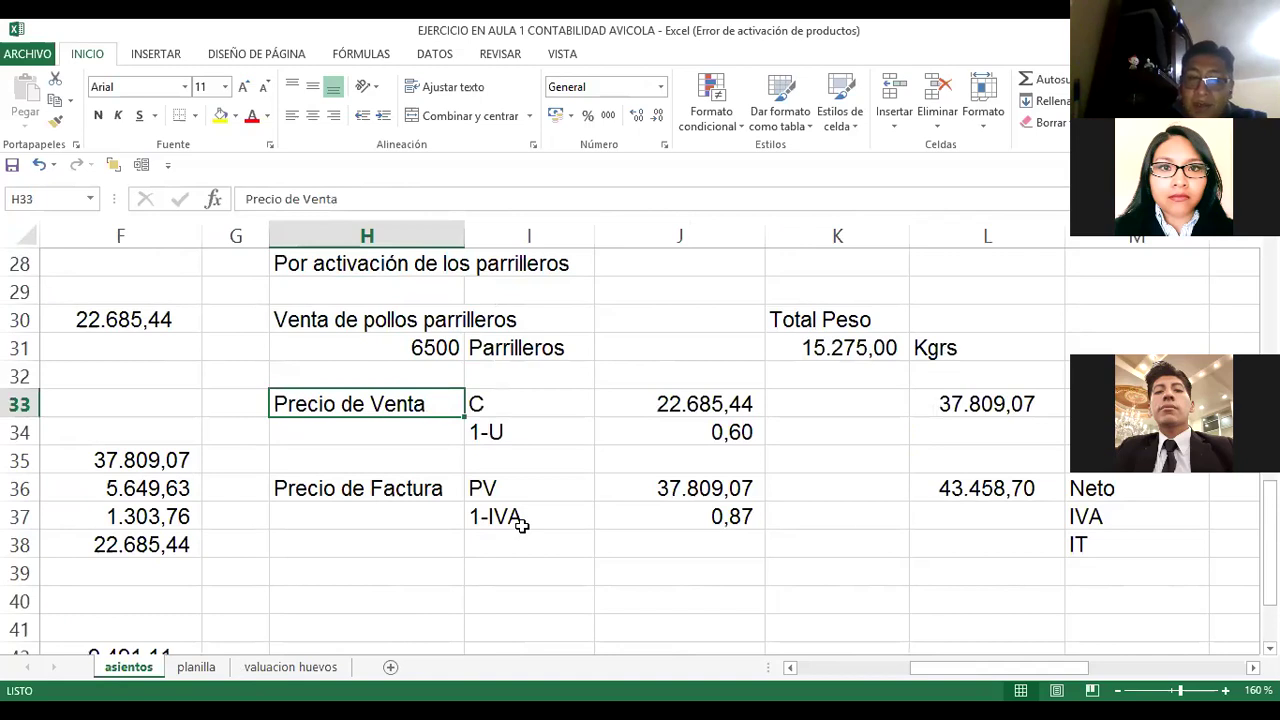
key(Down)
key(Down)
key(Down)
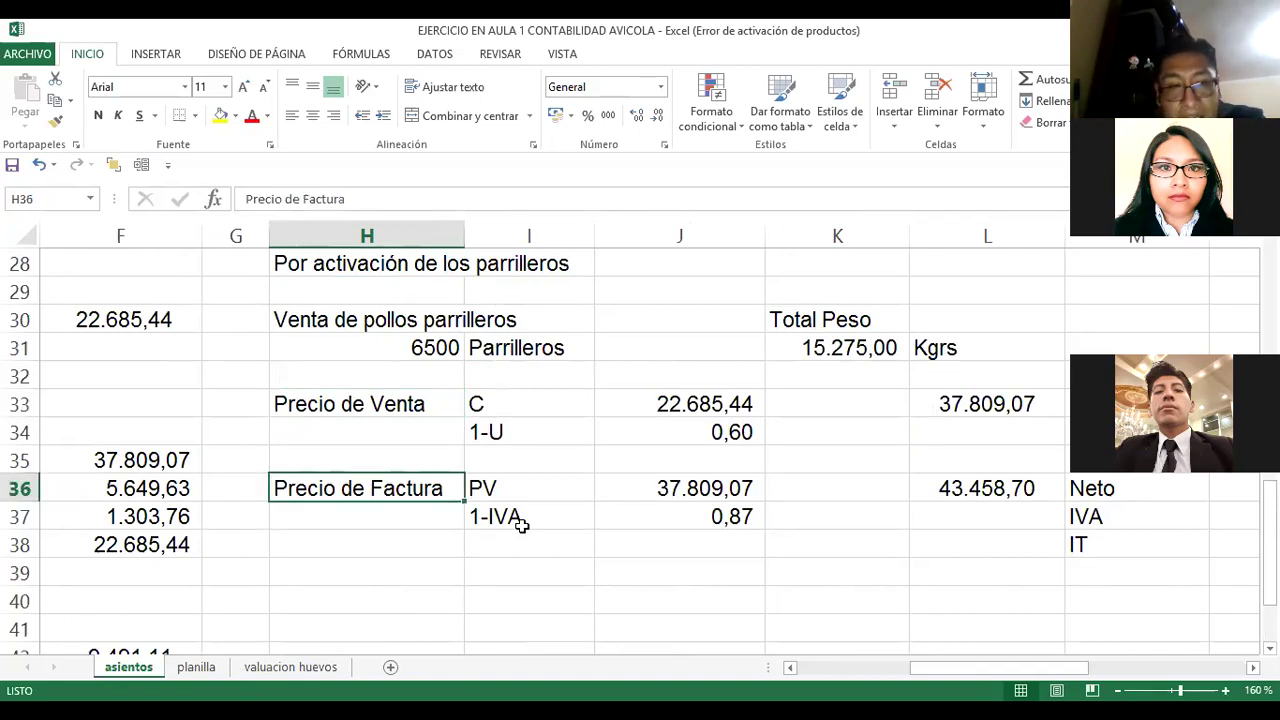
key(Up)
key(Up)
key(Up)
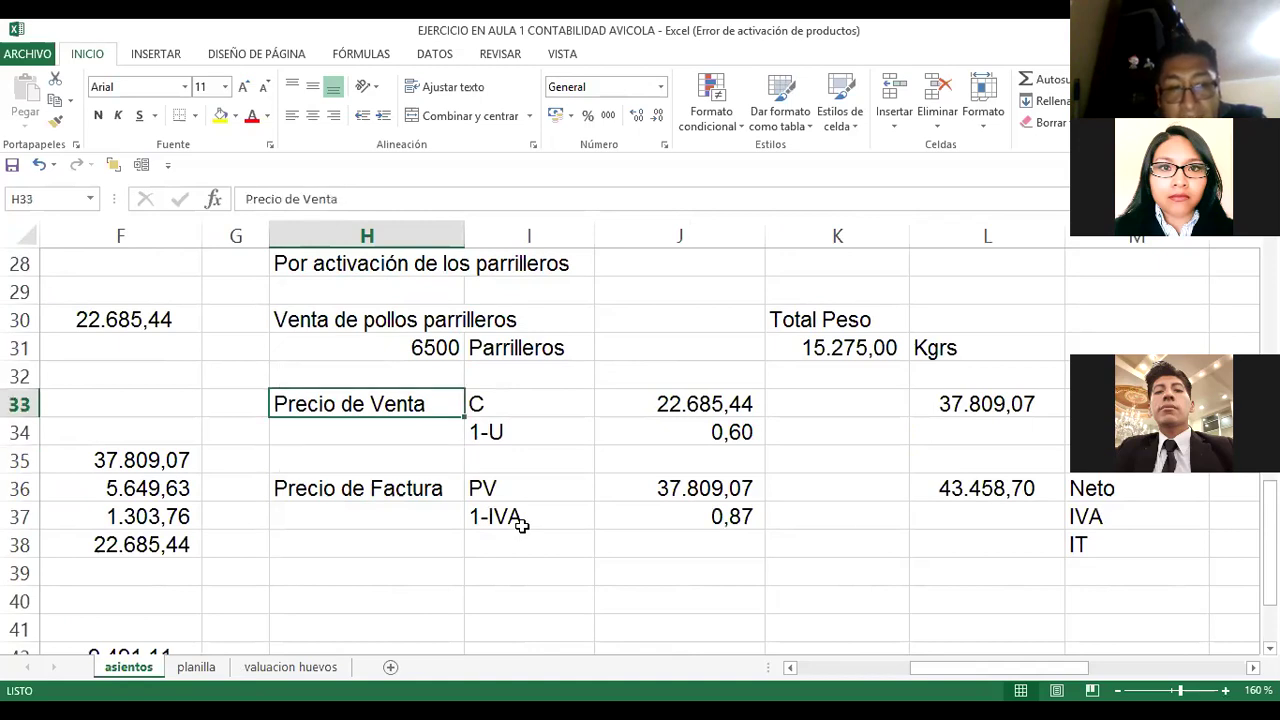
Step: Examine the C and 1-U terms of the Precio de Venta, comparing the cost in J33 with the parrilleros activation amount in F30
key(Right)
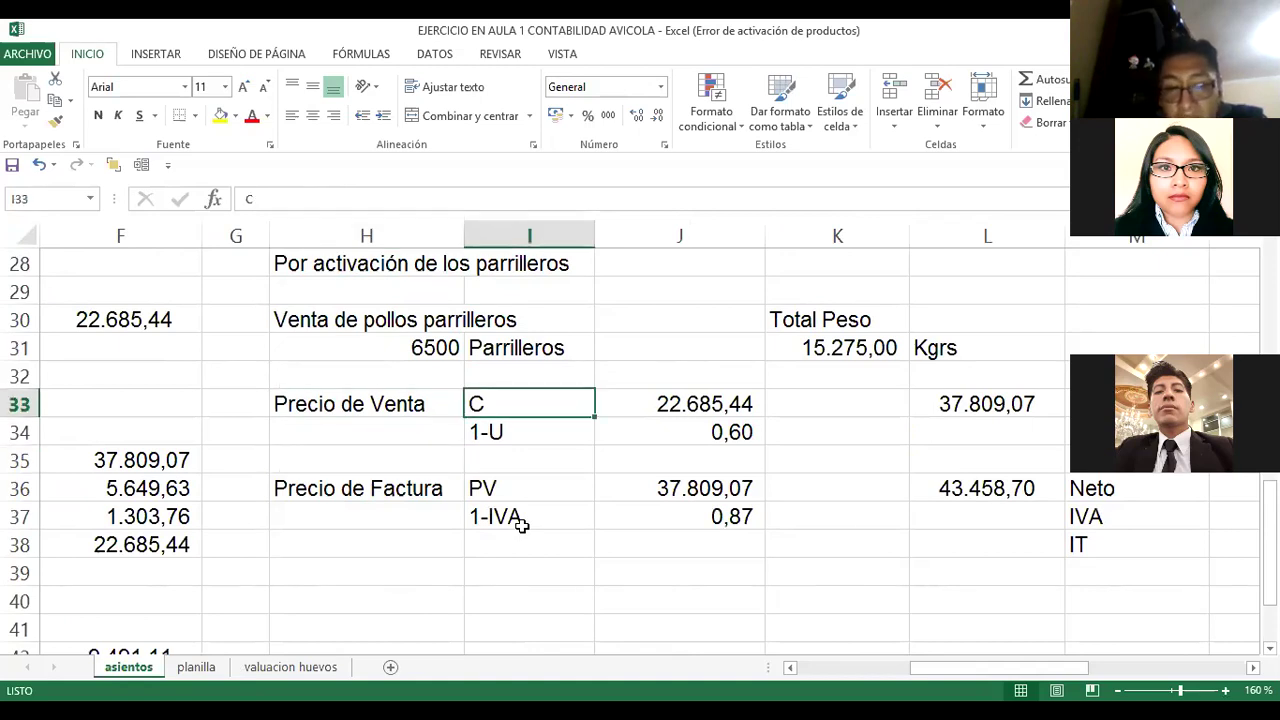
key(Down)
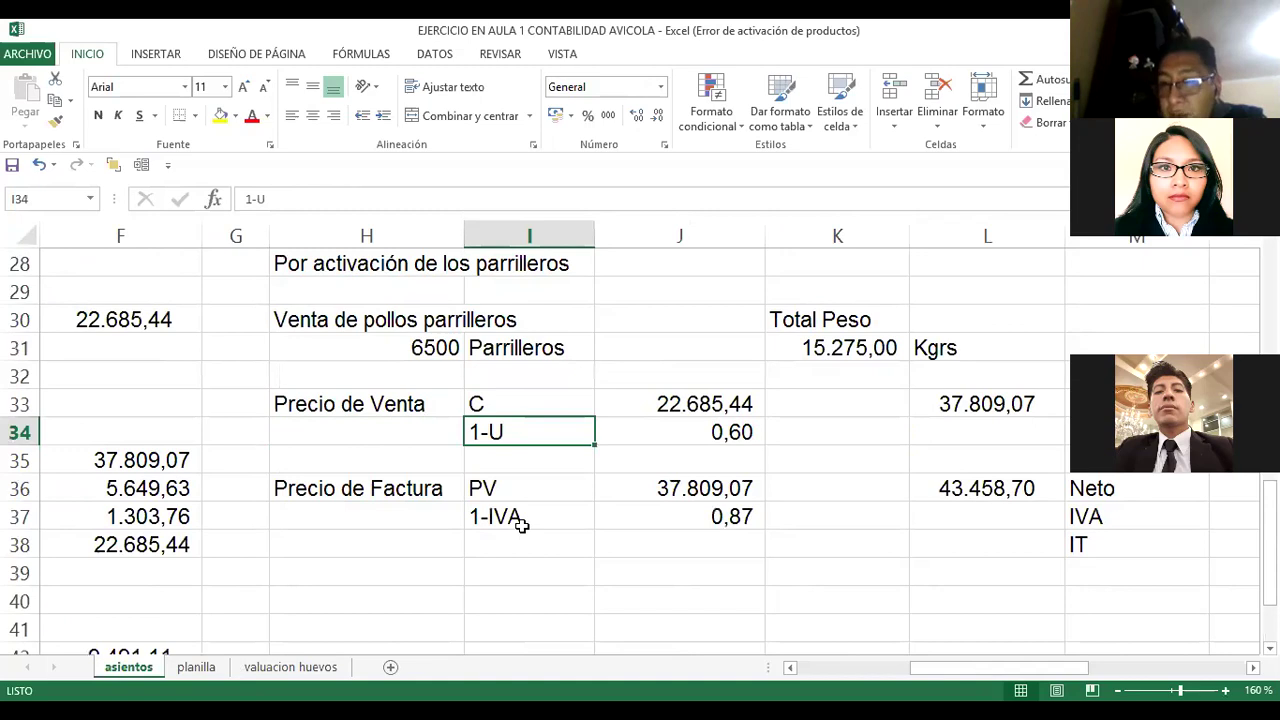
key(Up)
key(Right)
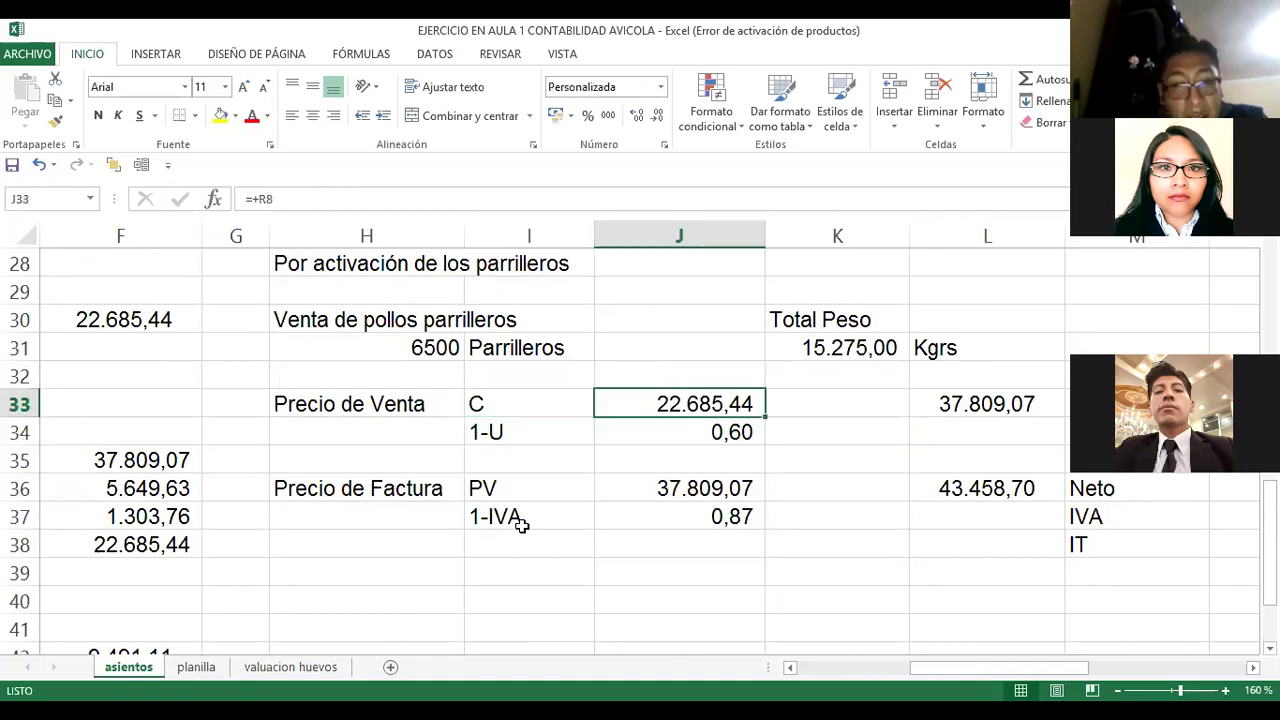
key(Left)
key(Left)
key(Left)
key(Left)
key(Up)
key(Up)
key(Up)
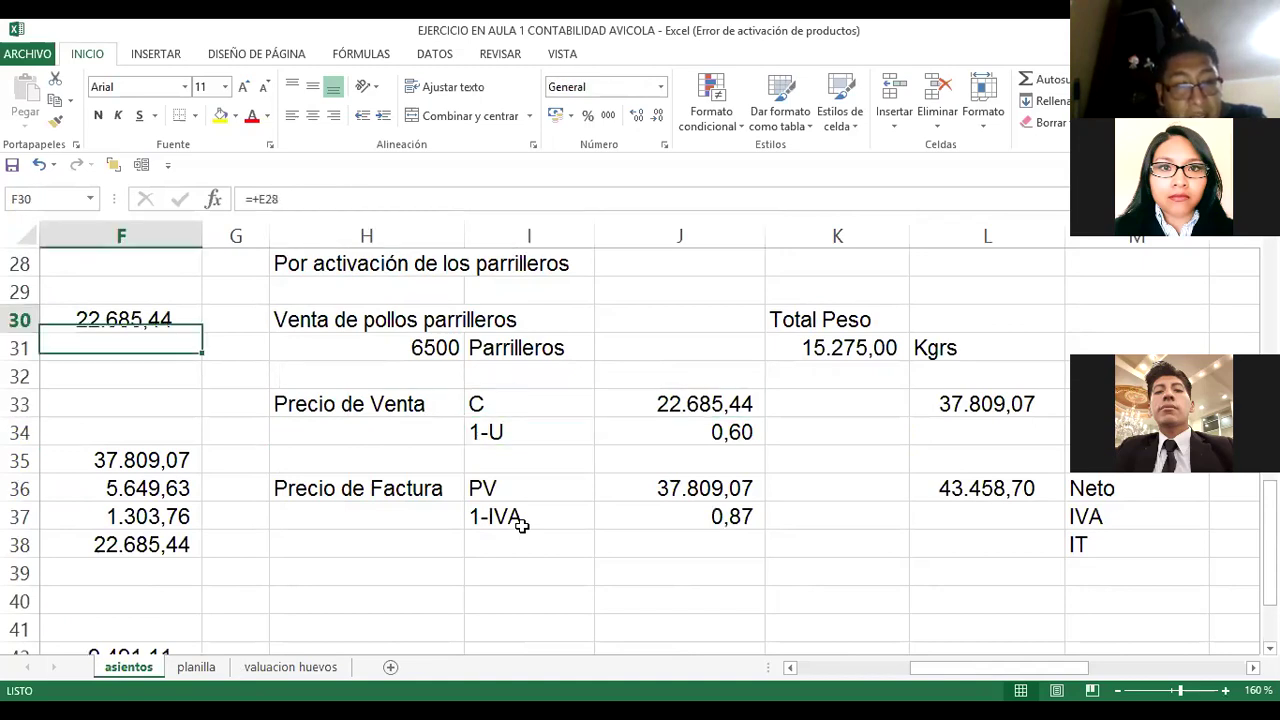
key(Left)
key(Right)
key(Right)
key(Right)
key(Right)
key(Up)
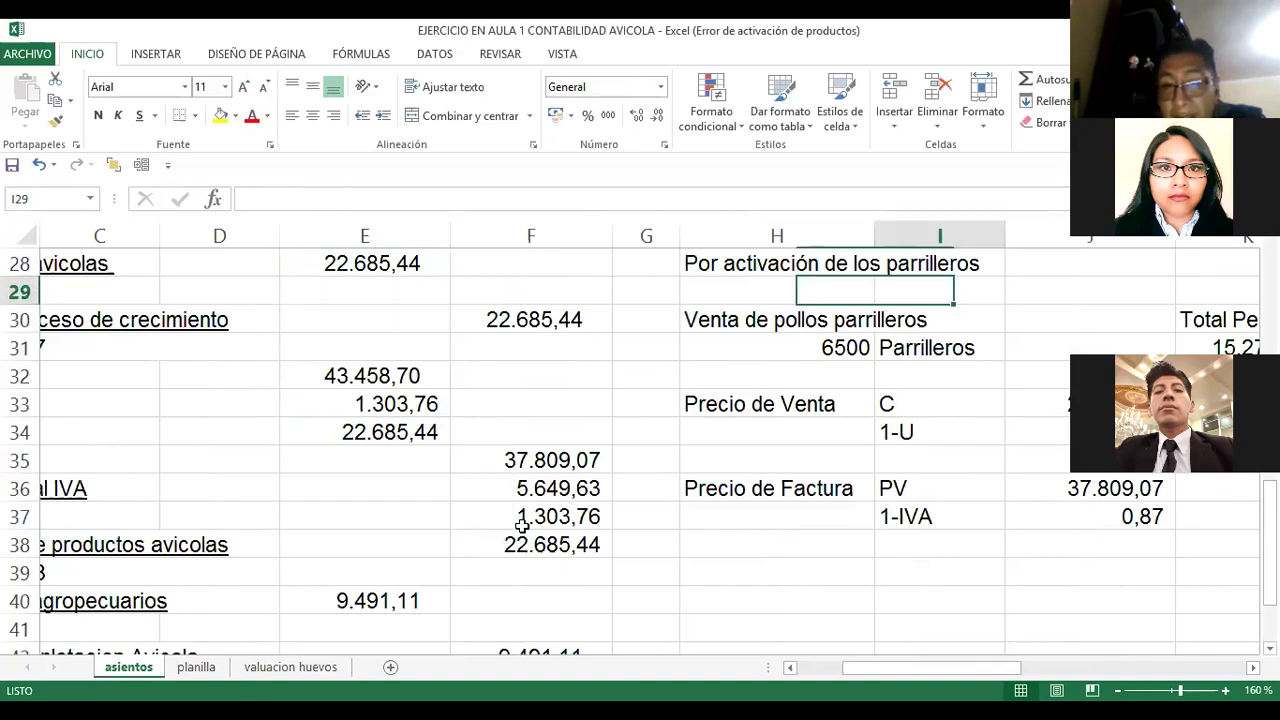
key(Right)
key(Right)
key(Down)
key(Down)
key(Down)
key(Down)
key(Left)
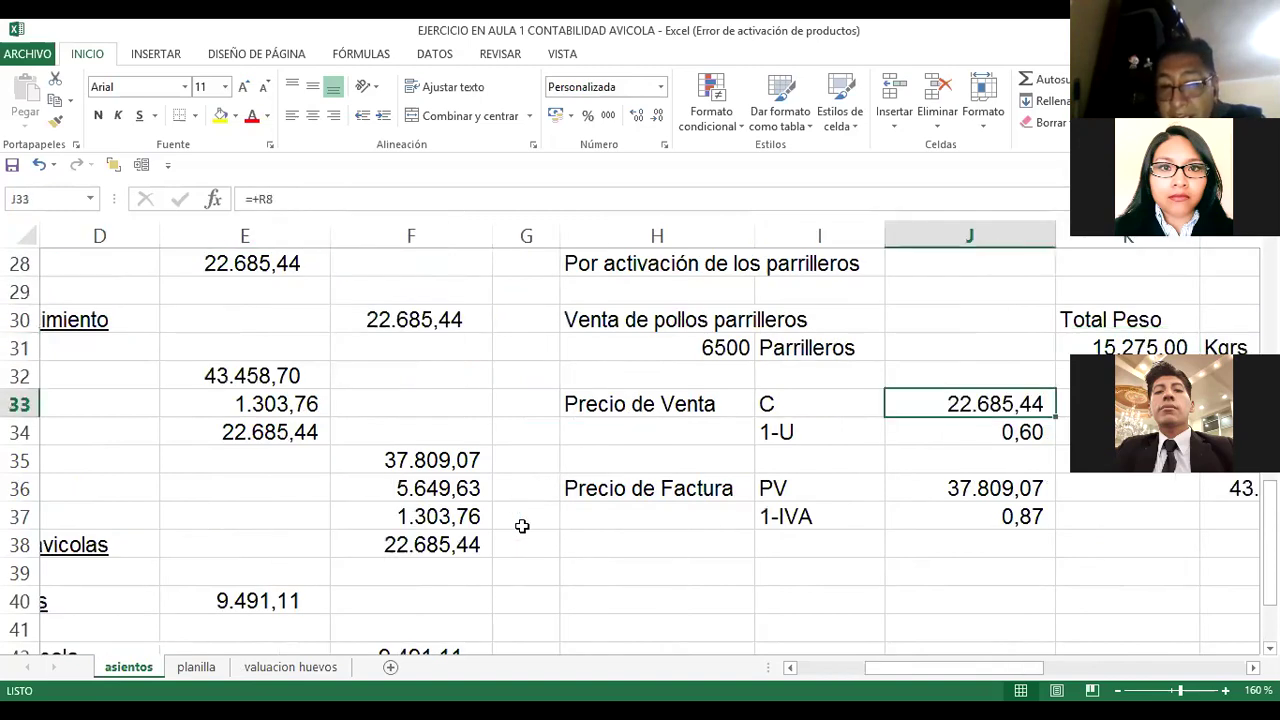
Step: Inspect the formula behind the 1-U factor in J34
scroll(522, 526, right, 2)
key(Down)
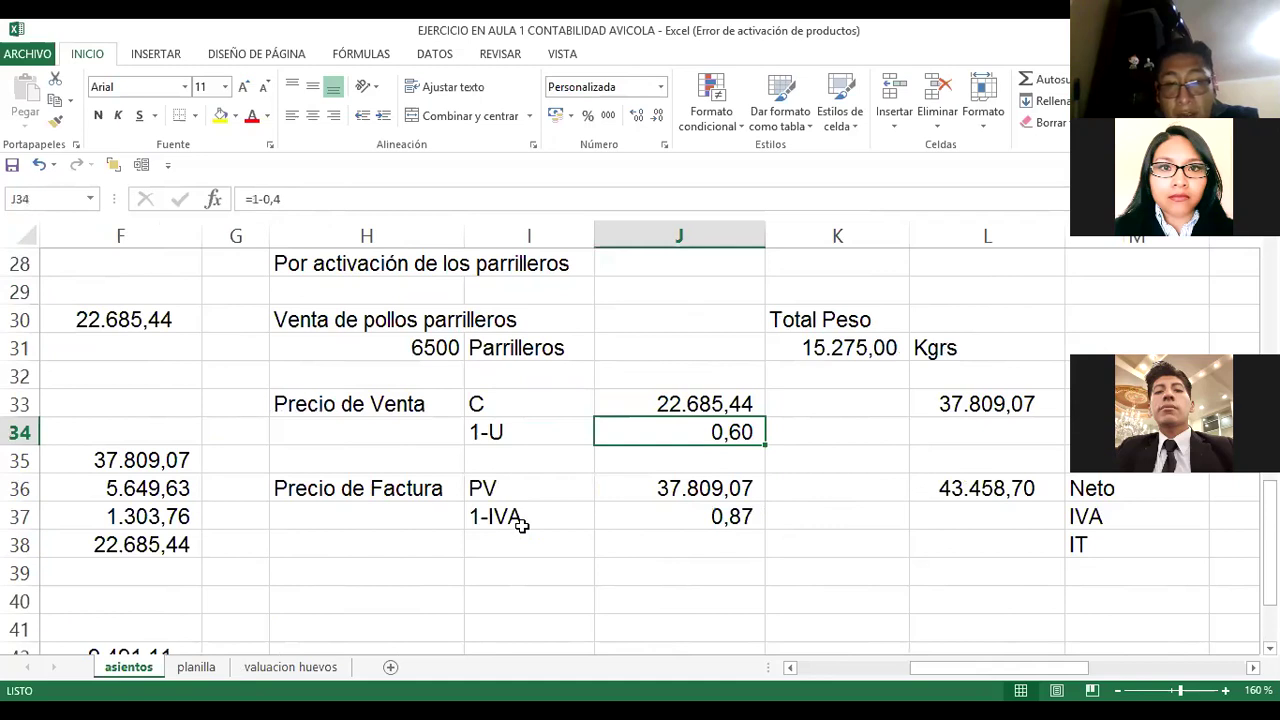
key(F2)
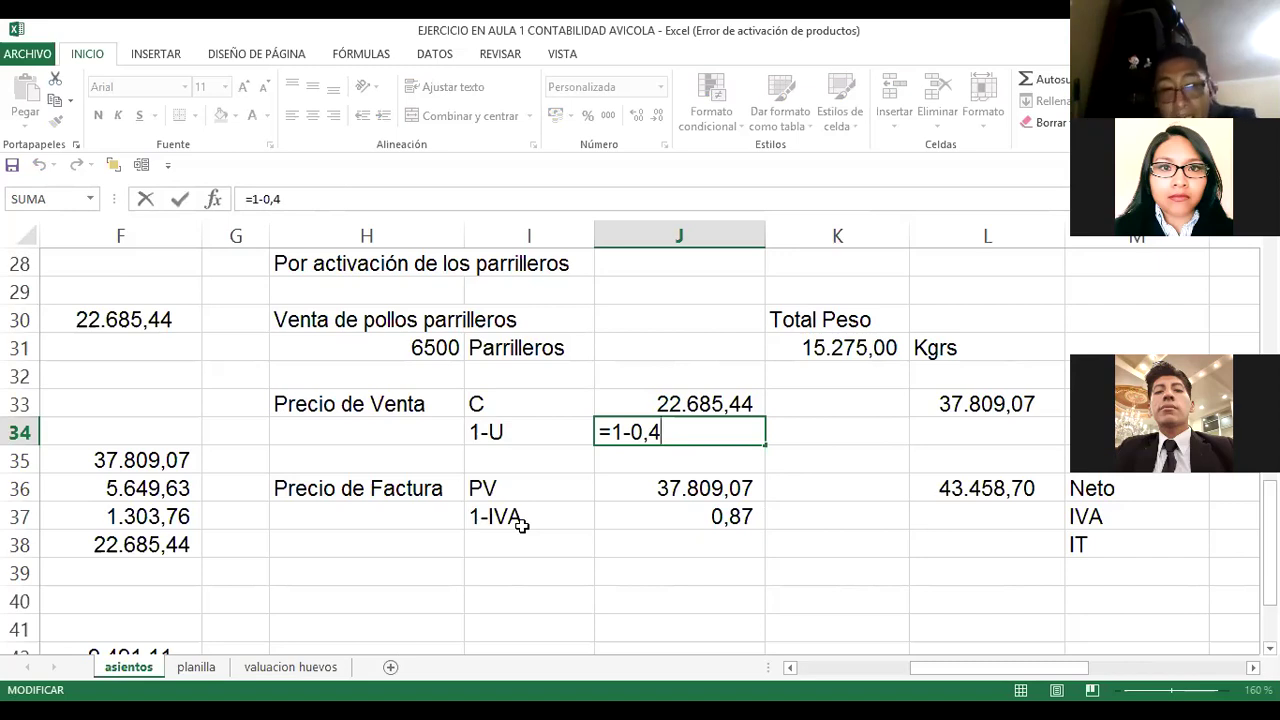
key(Escape)
Step: Inspect the Precio de Venta formula in L33 and the cells it divides
key(Up)
key(Right)
key(Right)
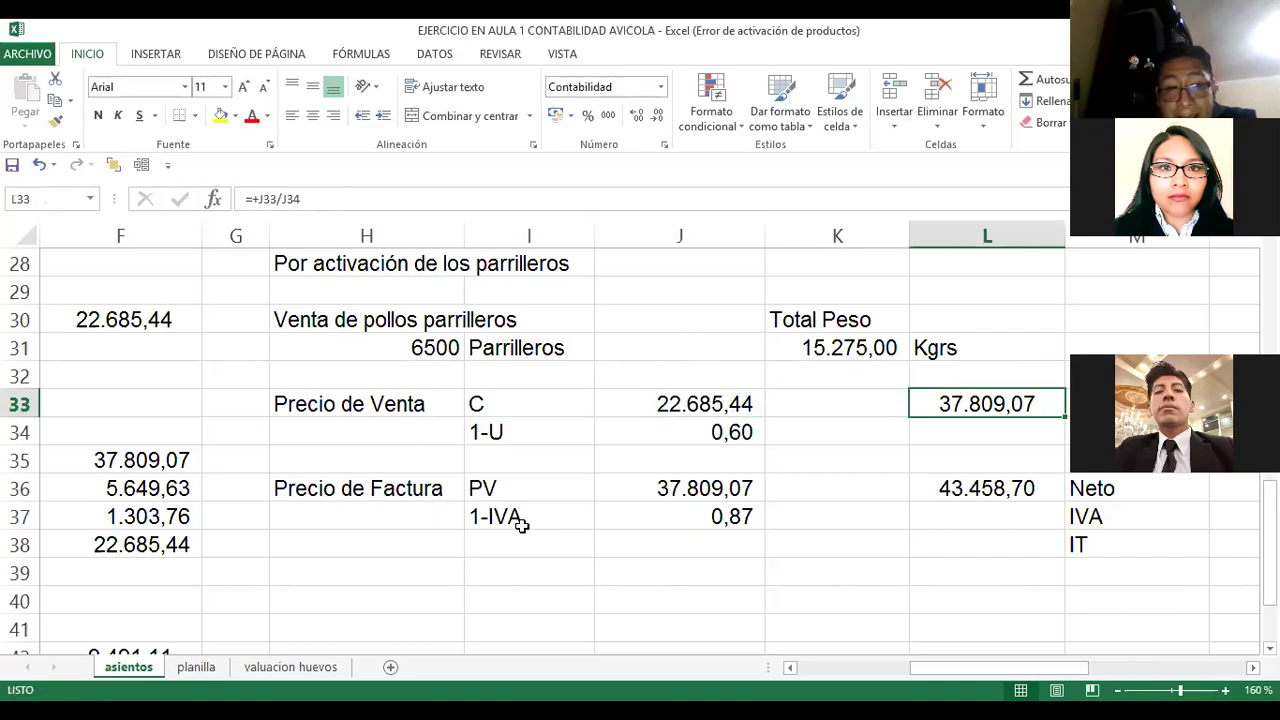
key(F2)
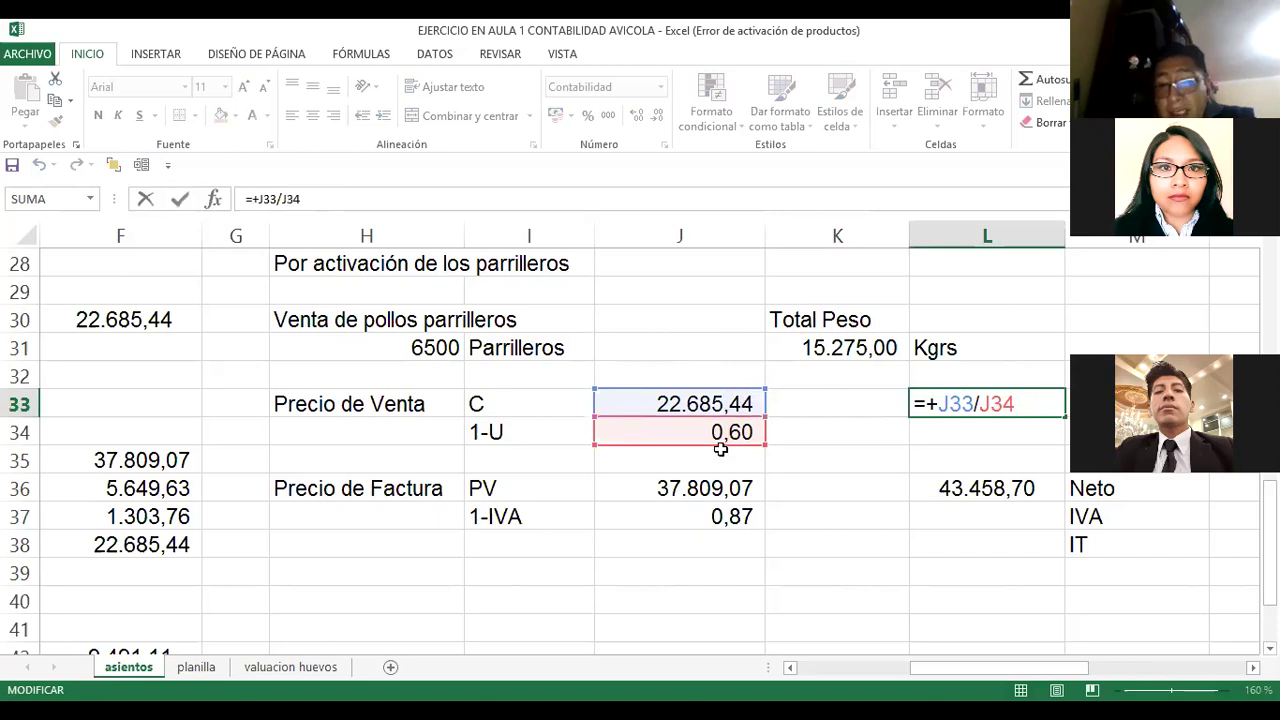
key(ctrl+Return)
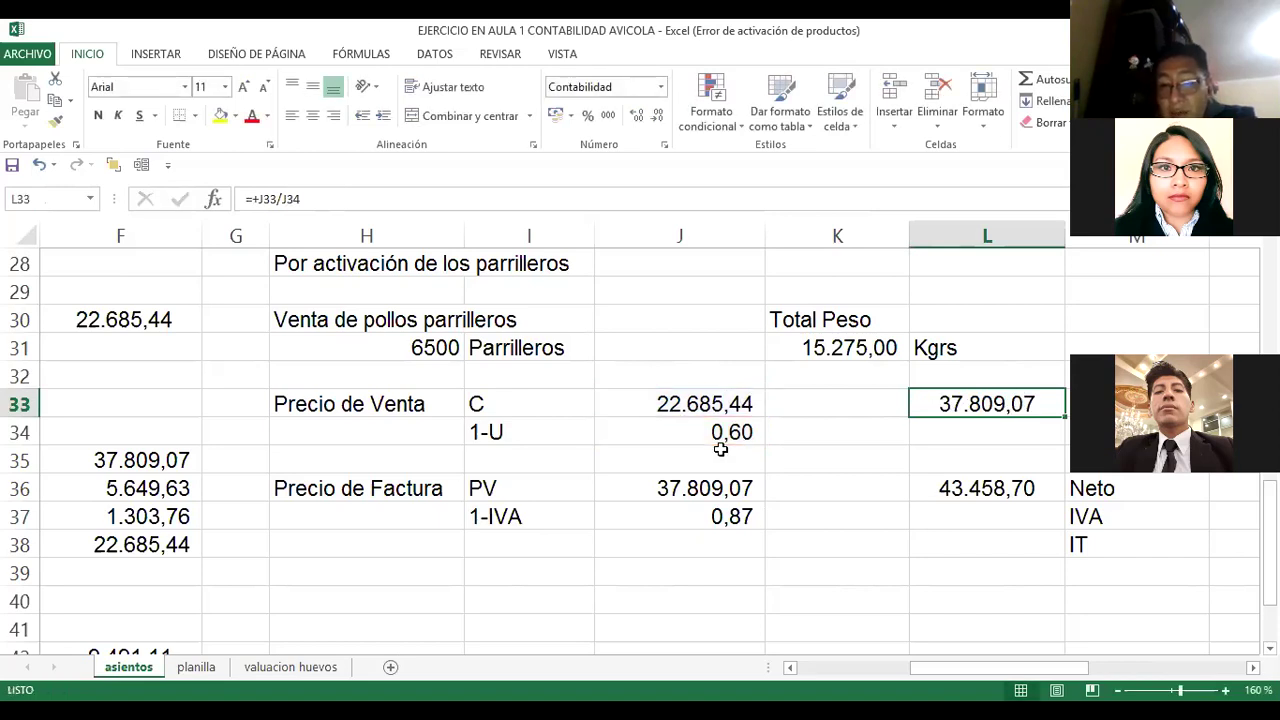
Step: Examine the Precio de Factura result in L36 and trace its PV term in J36 back to the source cell
key(Down)
key(Down)
key(Down)
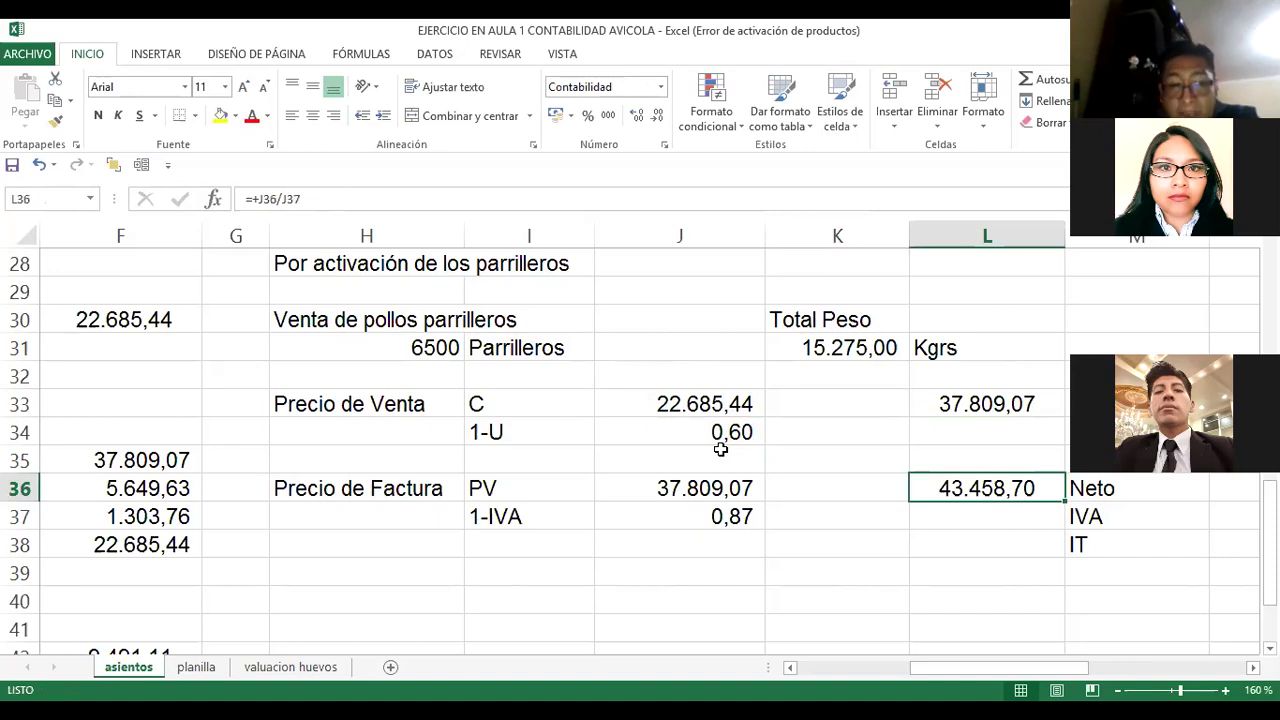
key(Left)
key(Left)
key(Left)
key(Left)
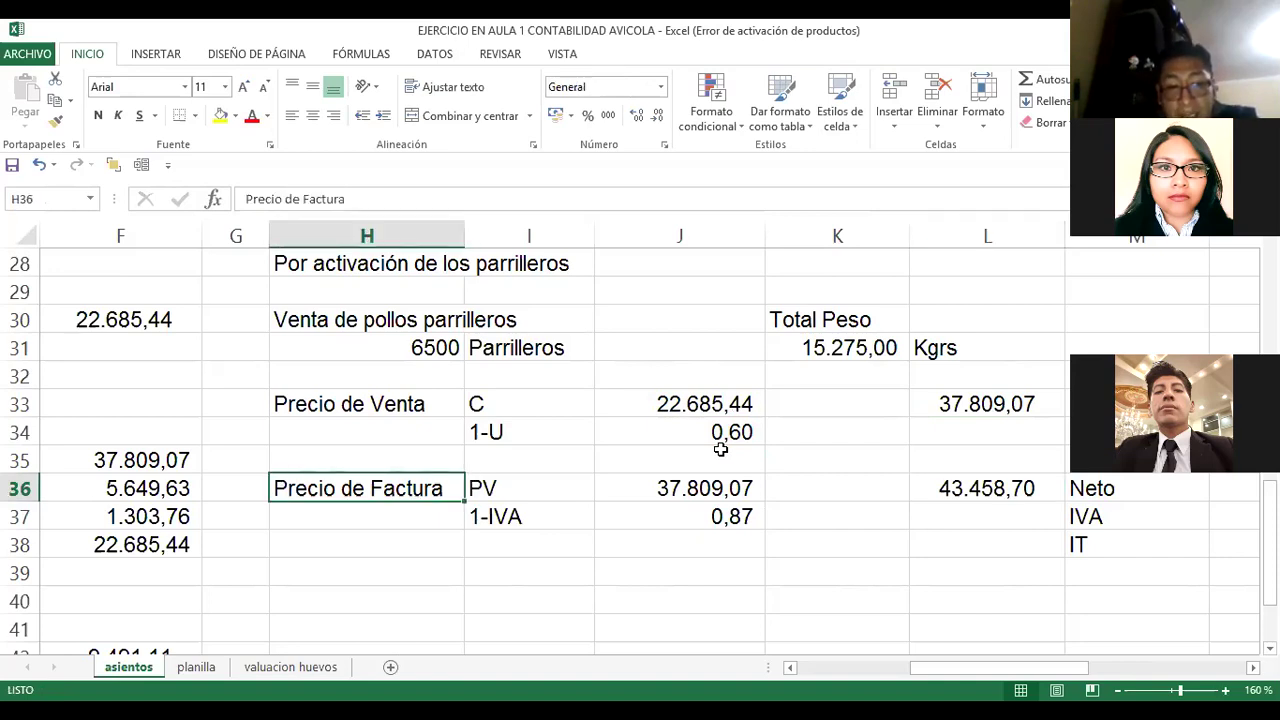
key(Right)
key(Right)
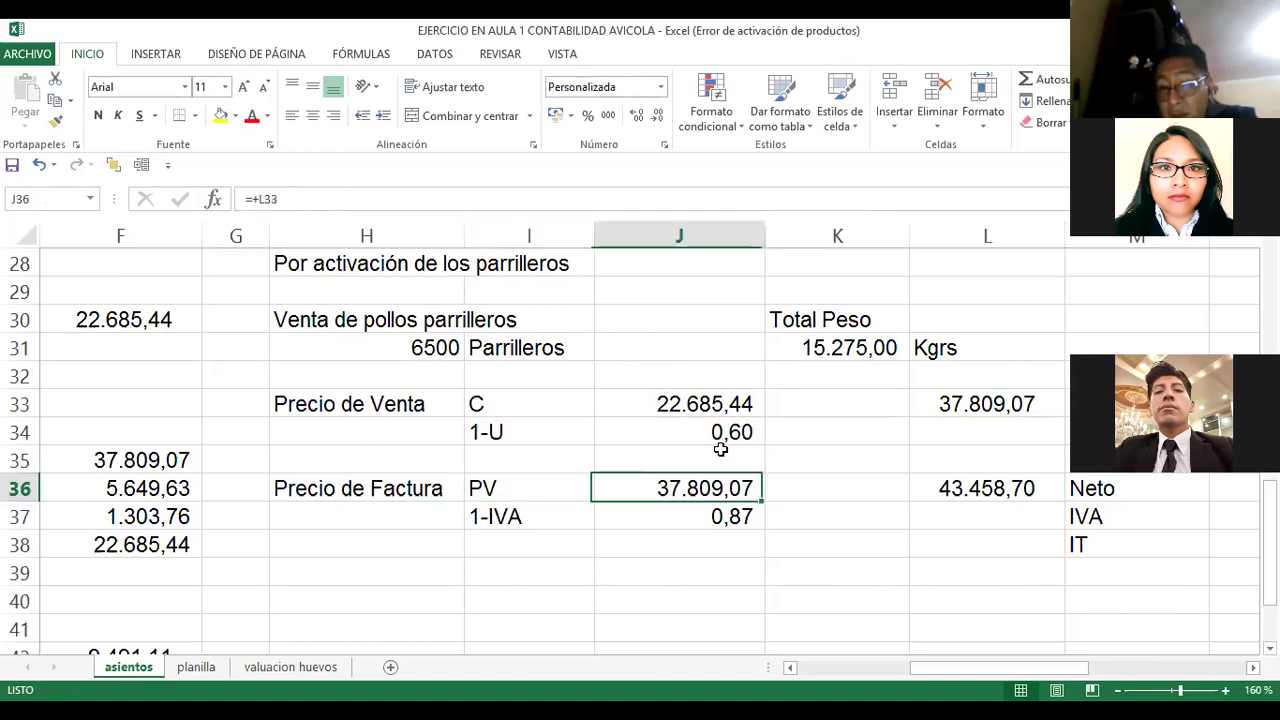
key(ctrl+bracketleft)
key(Down)
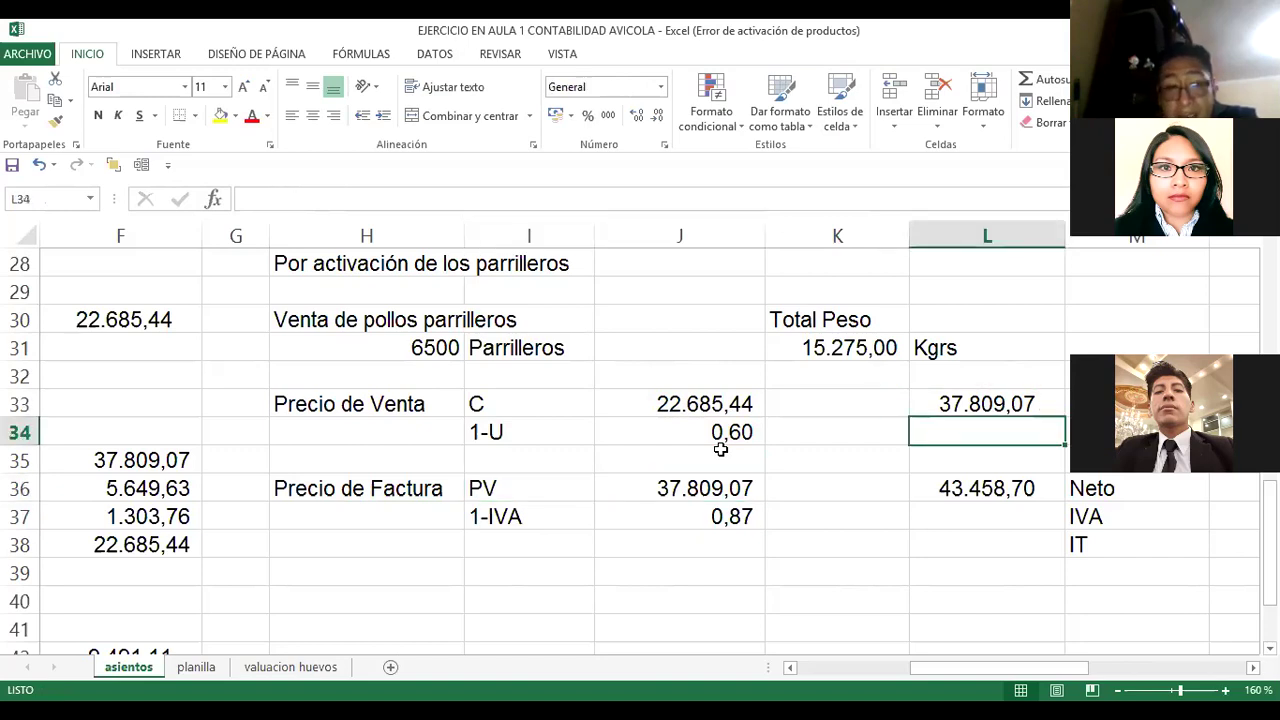
Step: Inspect the formula behind the 1-IVA factor in J37 of the Precio de Factura calculation
key(Down)
key(Left)
key(Left)
key(Left)
key(Left)
key(Down)
key(Down)
key(Right)
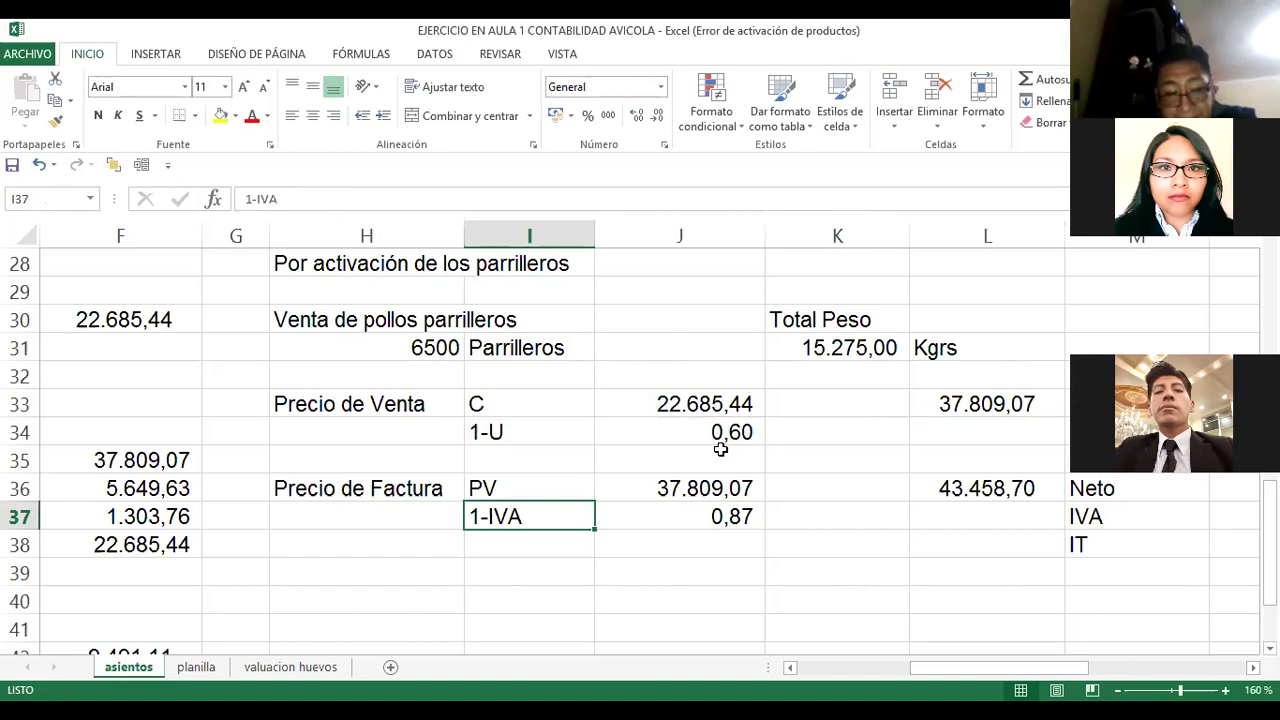
key(Right)
key(F2)
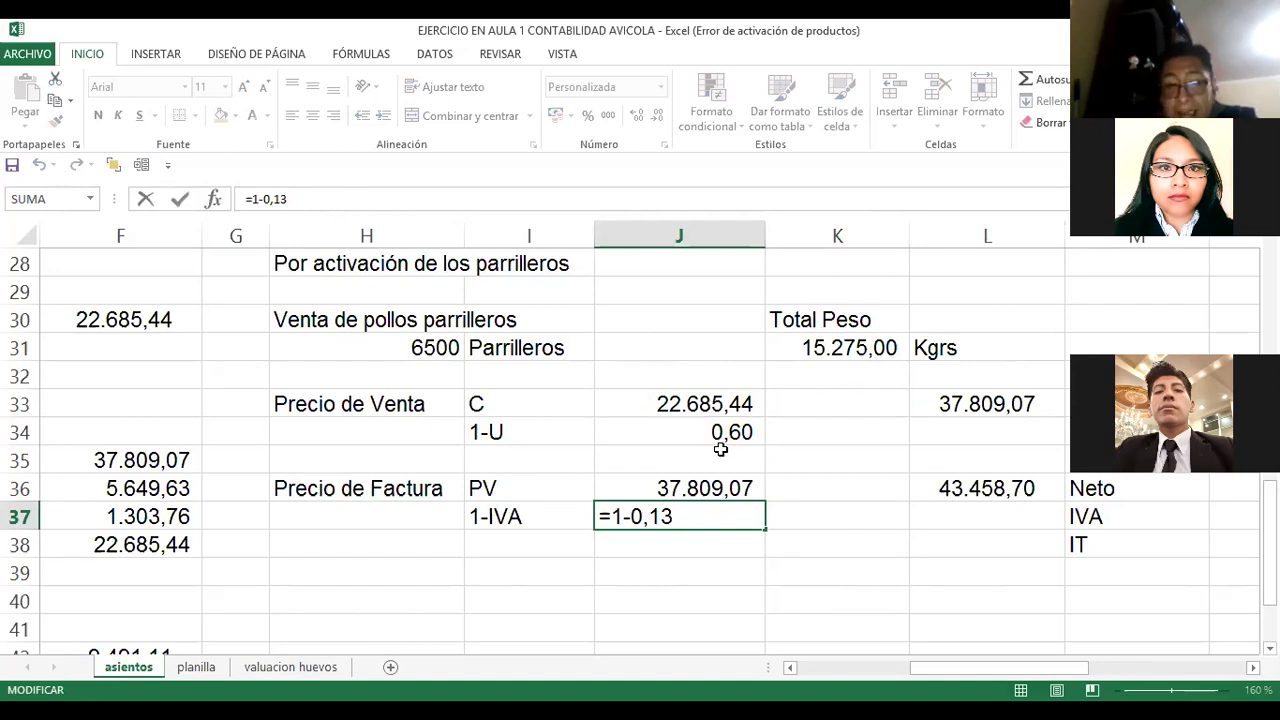
key(shift+Return)
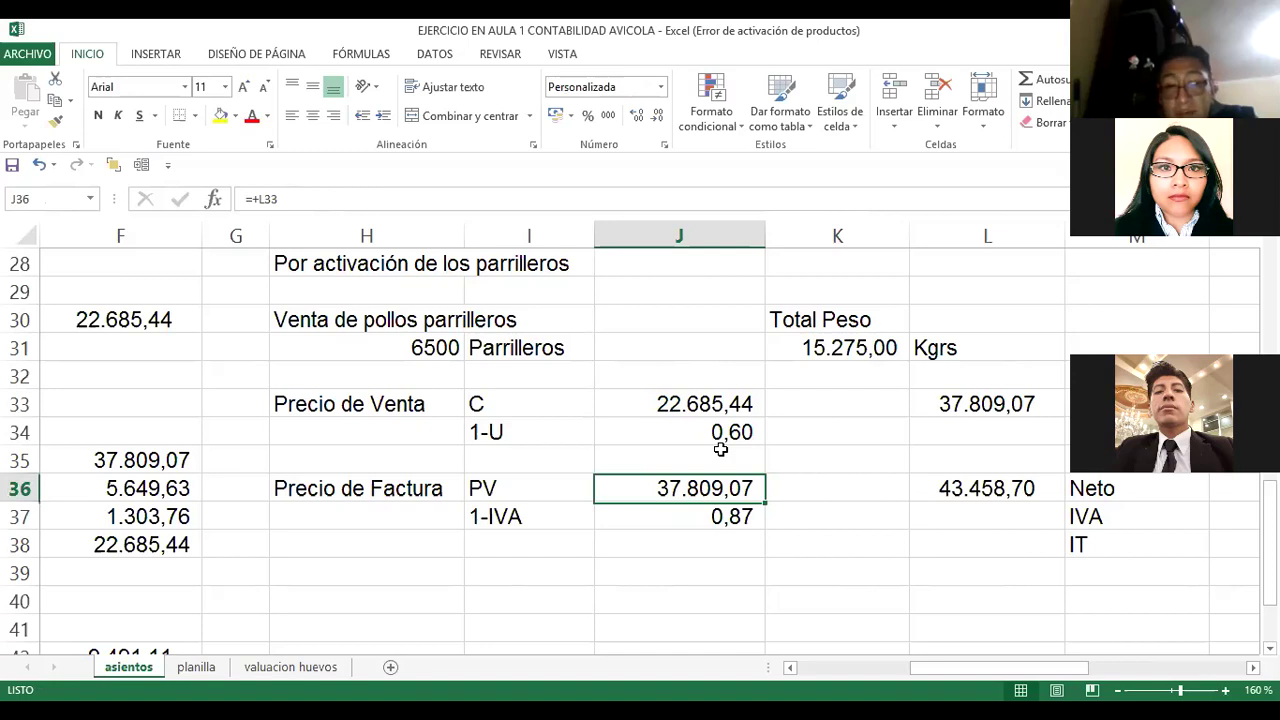
Step: Inspect the Precio de Factura formula in L36 and the two cells it divides
key(Right)
key(Right)
text(=+J36/J37)
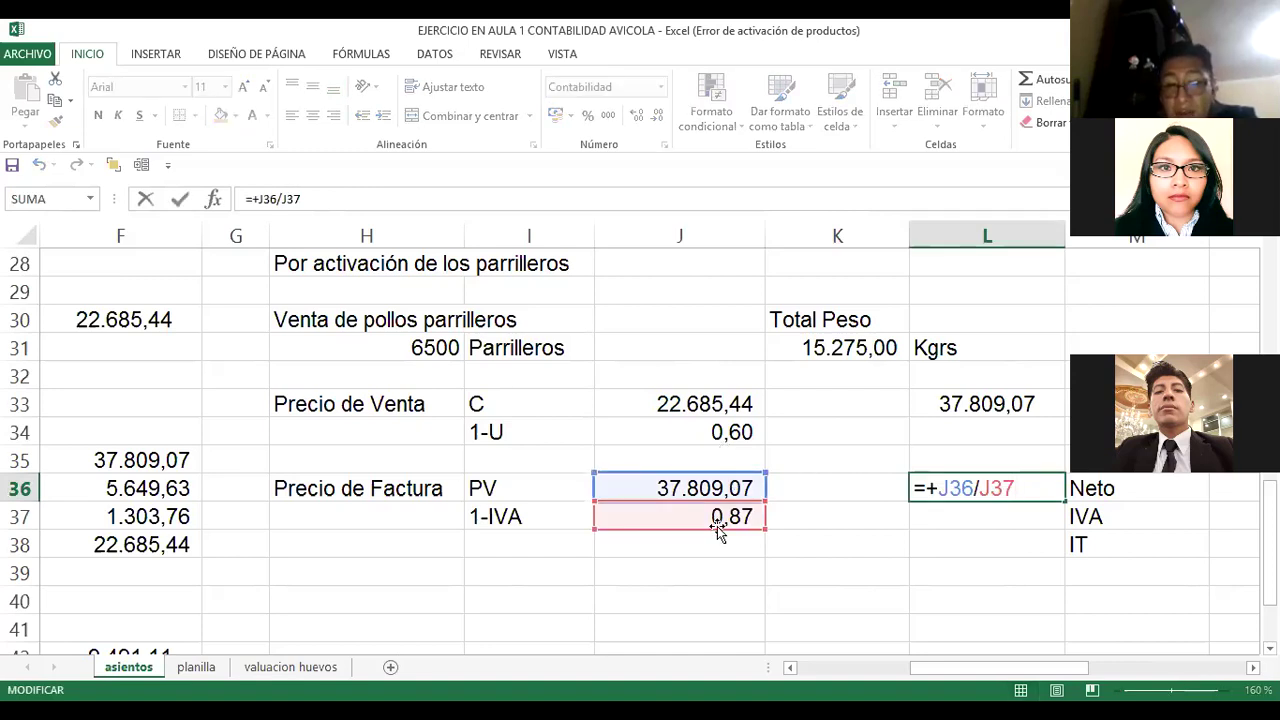
key(ctrl+Return)
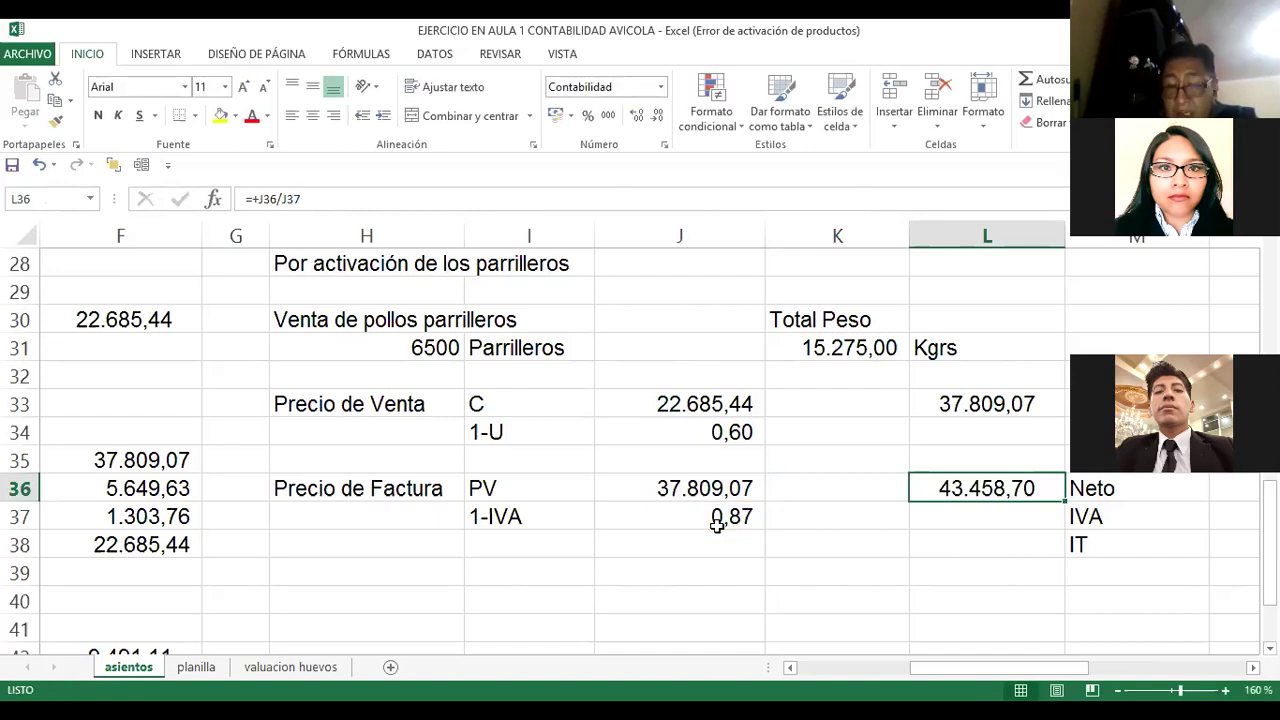
Step: Examine the Neto, IVA and IT percentages in N36:N38 and the amounts calculated beside them
key(Right)
key(Right)
key(Right)
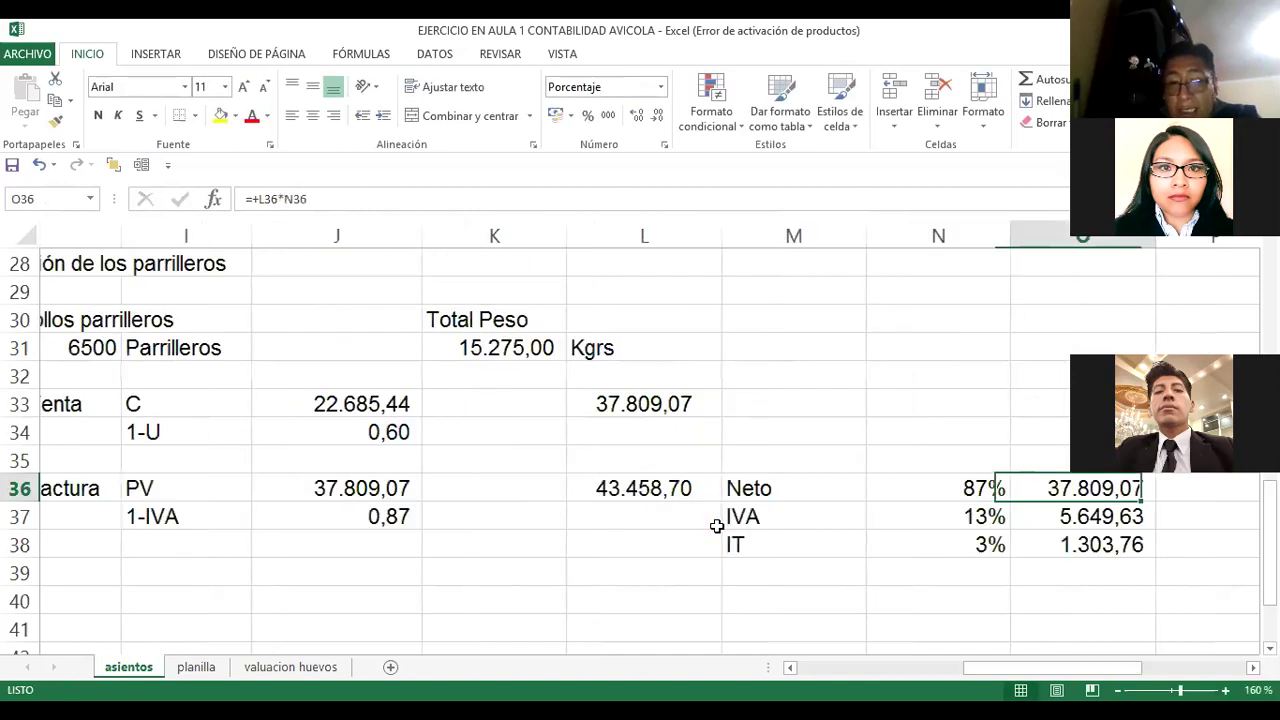
key(Right)
key(Left)
key(Left)
key(Down)
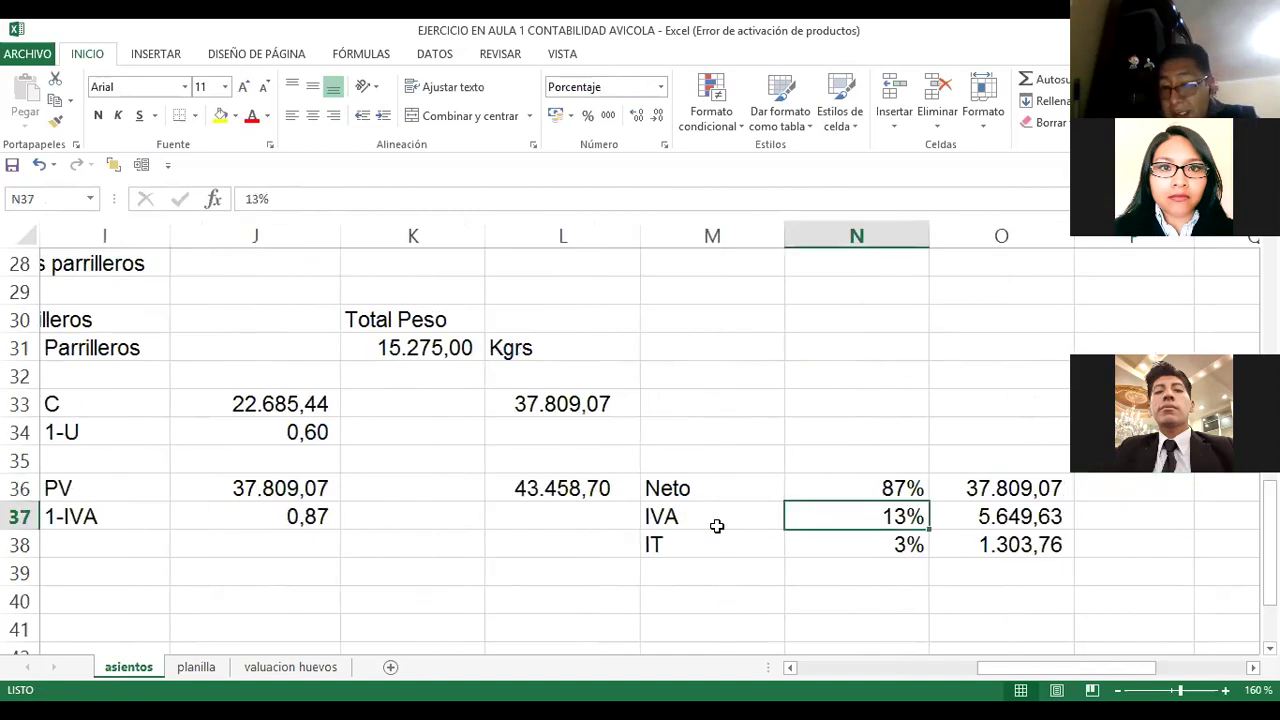
key(Down)
key(Up)
key(Up)
key(Left)
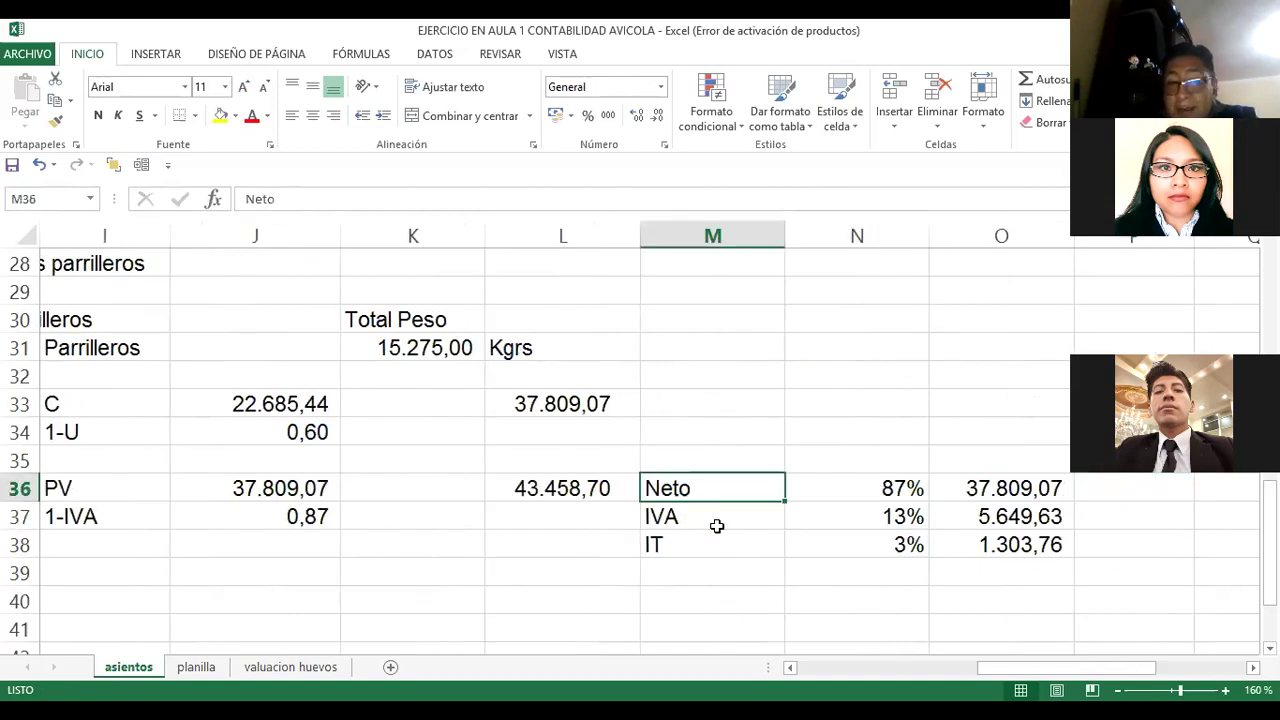
Step: Compare the Precio de Factura in L36 with the Neto amount formula in O36
key(Left)
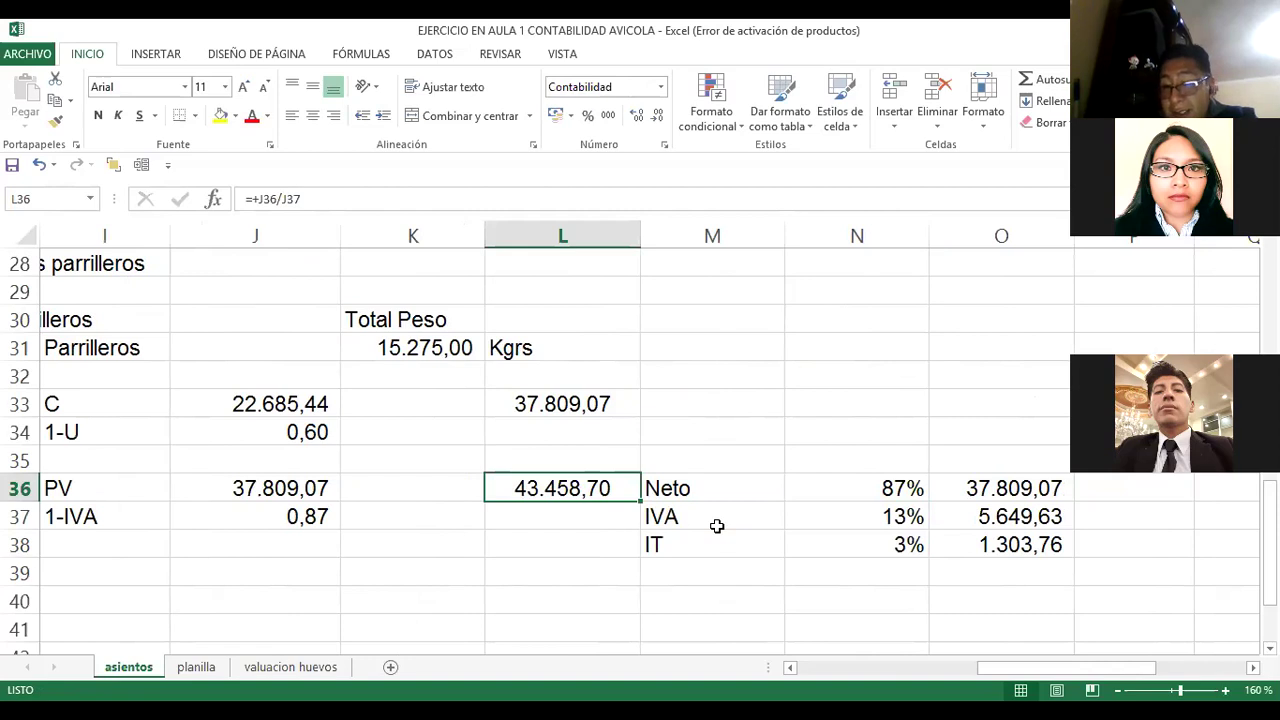
key(Right)
key(Right)
key(Right)
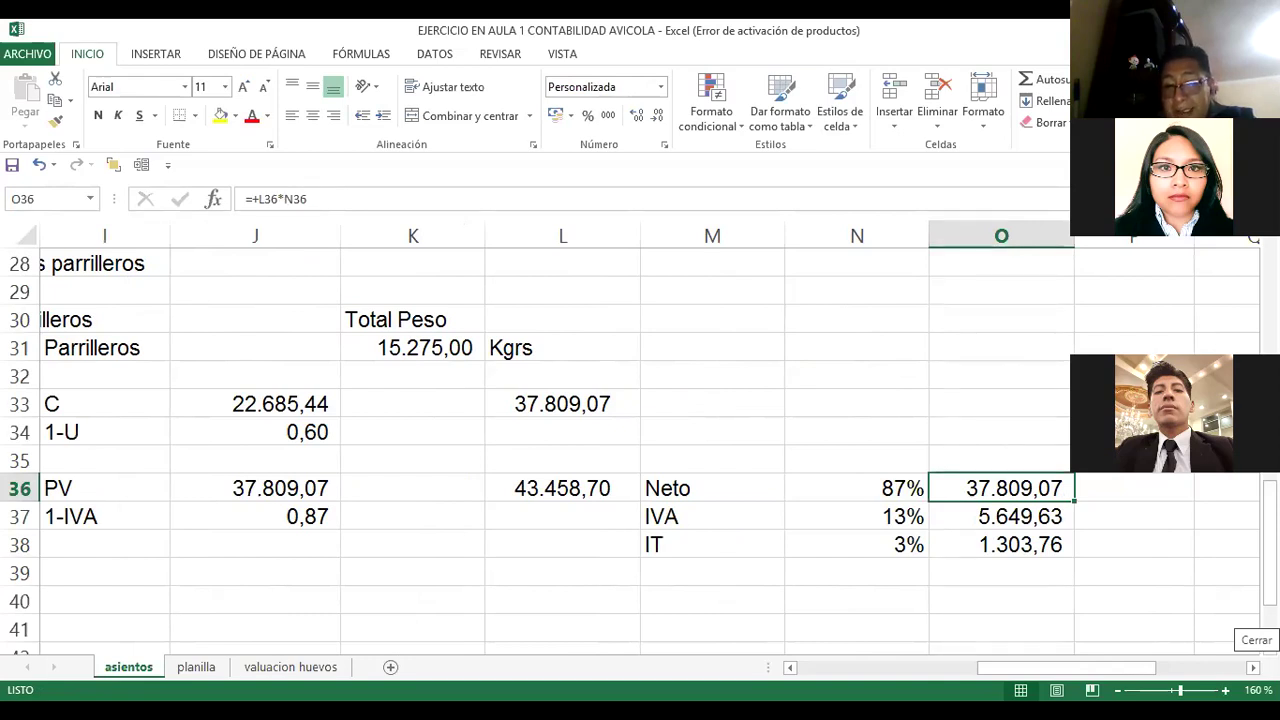
Step: Review the debit accounts of journal entry 7: Fondo Compras, IT and Costo de Ventas in rows 32 to 34
click(433, 520)
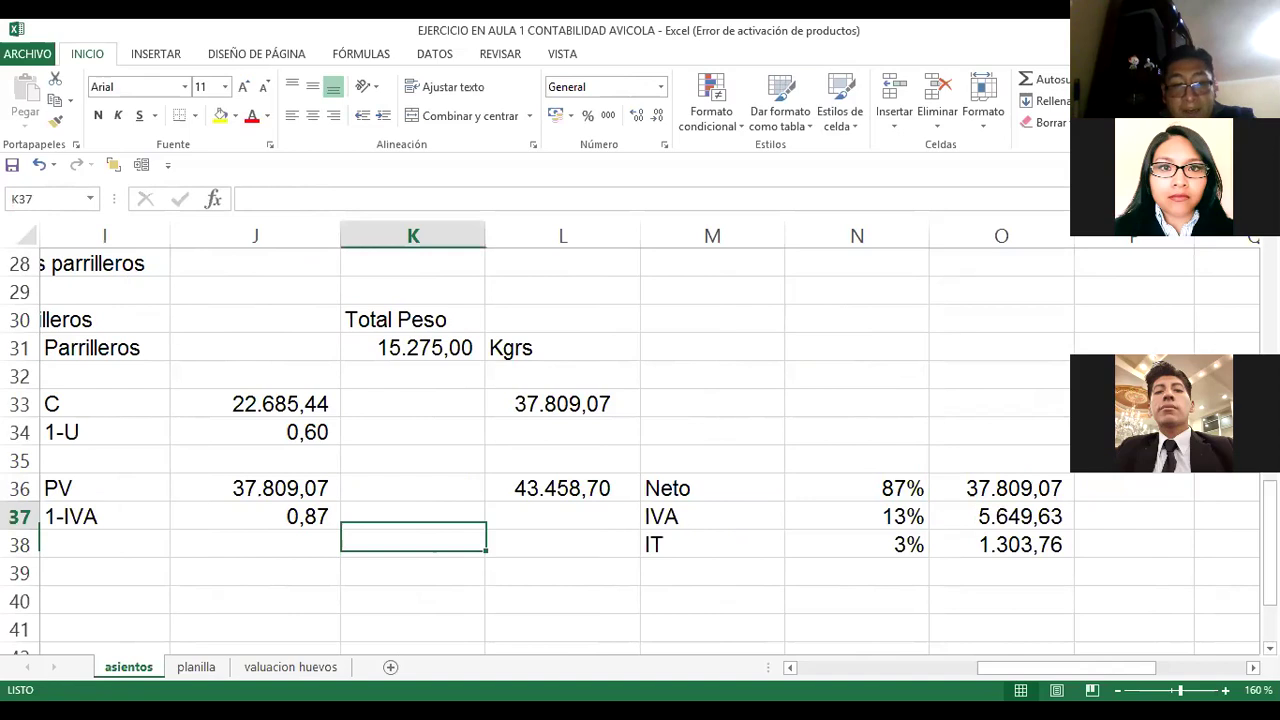
key(Left)
key(Left)
key(Left)
key(Left)
key(Left)
key(Left)
key(Left)
key(Left)
key(Left)
key(Left)
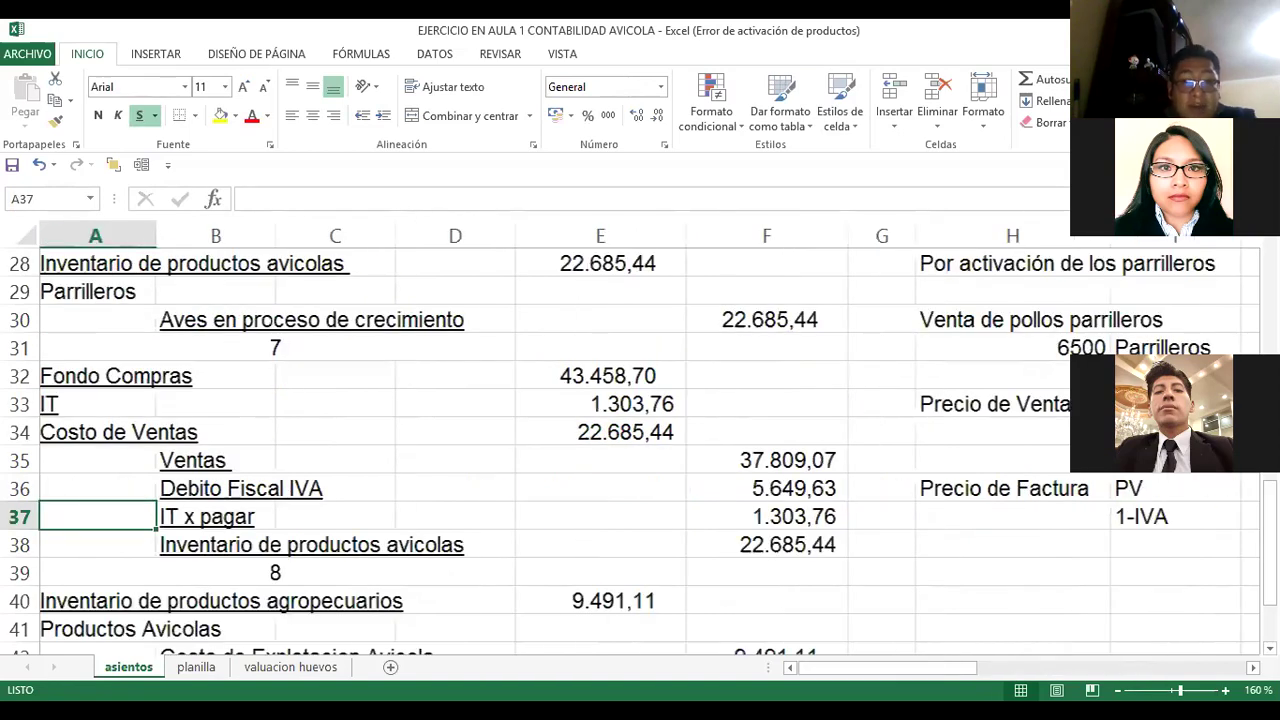
key(Up)
key(Up)
key(Up)
click(155, 376)
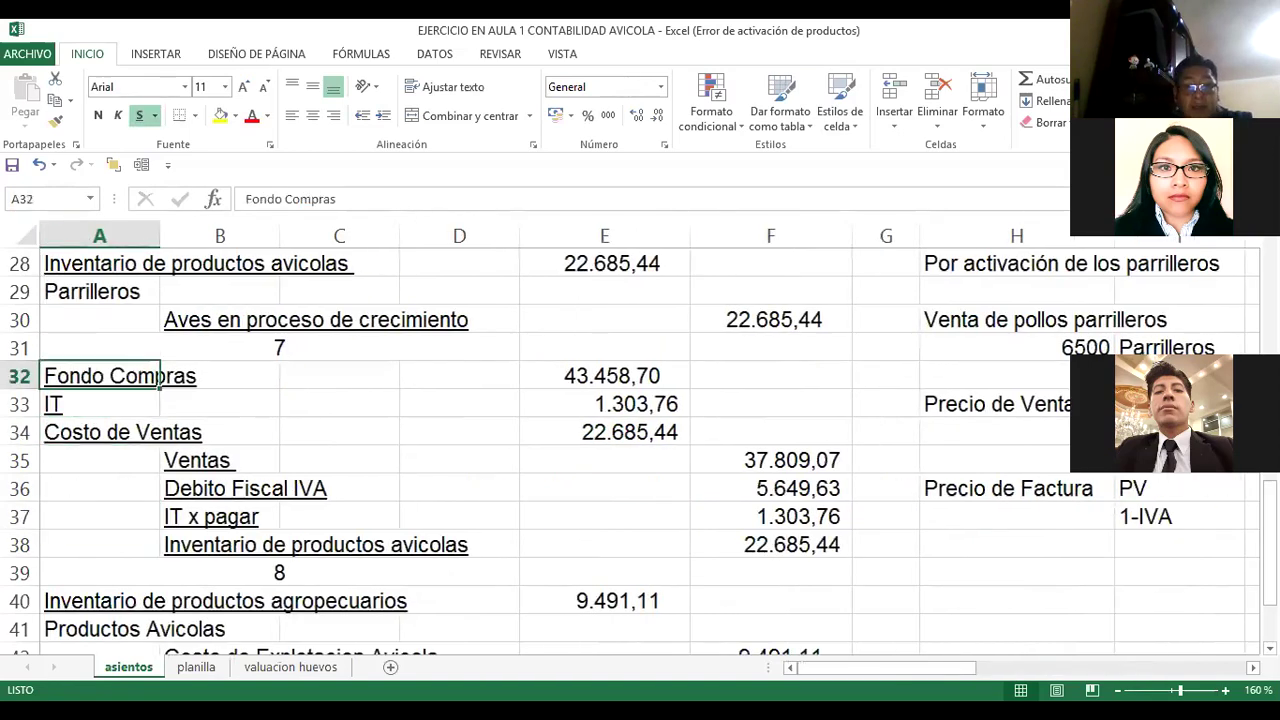
key(Down)
click(219, 432)
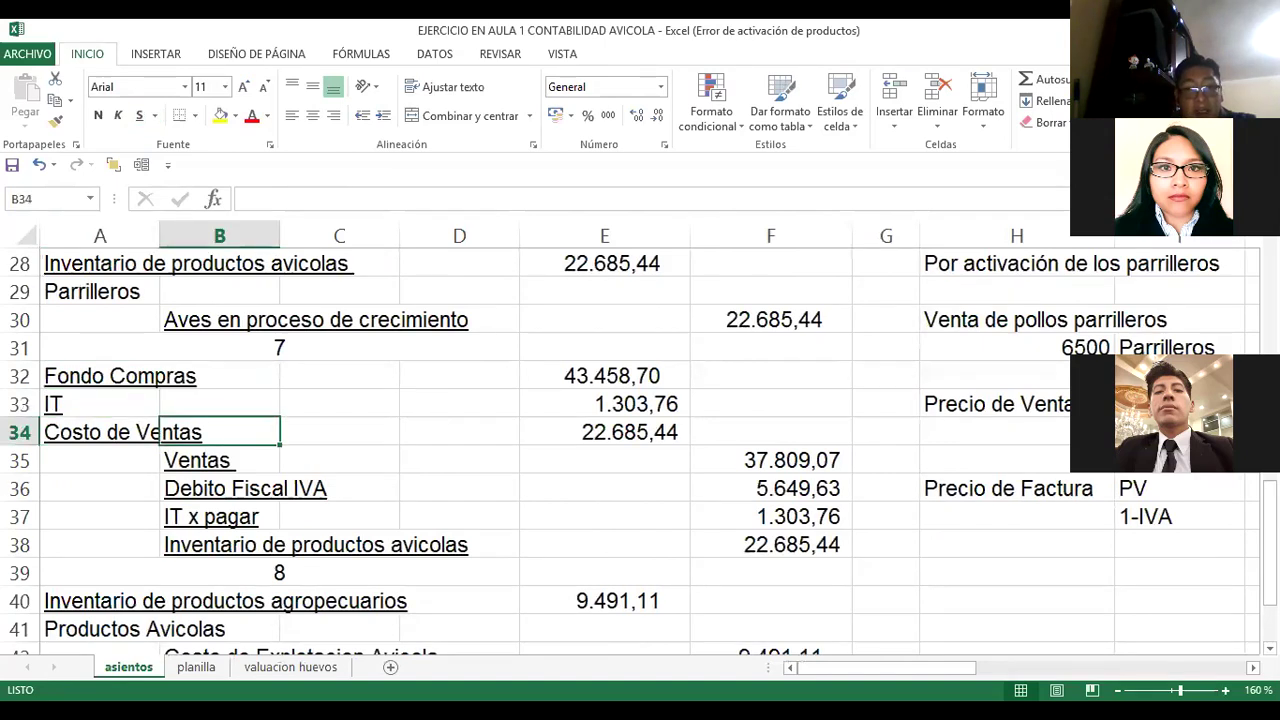
Step: Review the credit accounts of journal entry 7, from Ventas in B35 down to Inventario de productos avicolas in B38
click(219, 460)
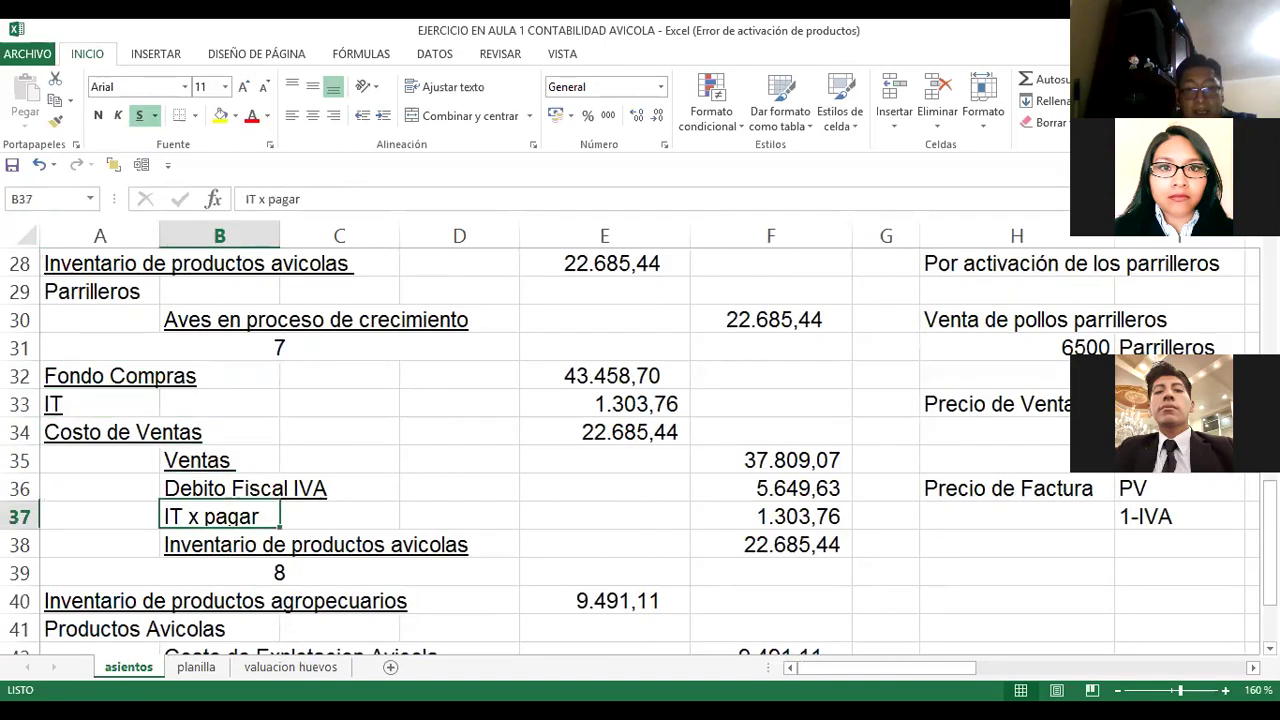
click(339, 516)
click(276, 545)
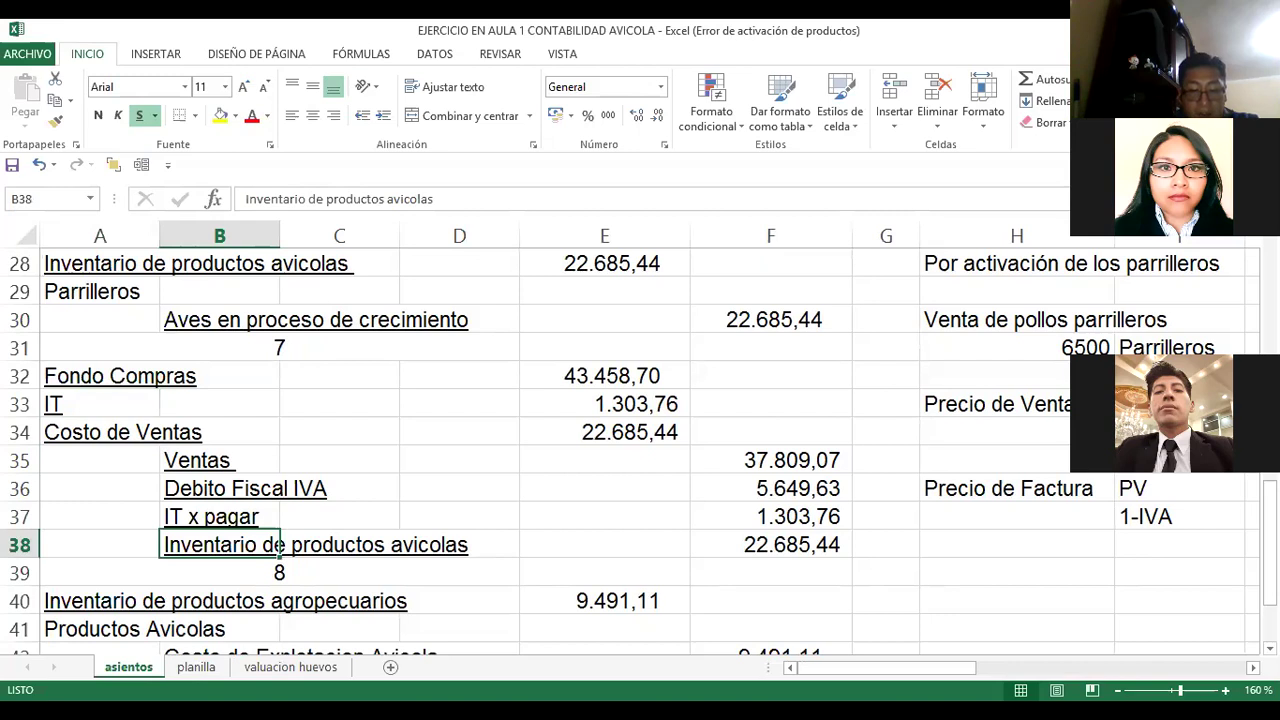